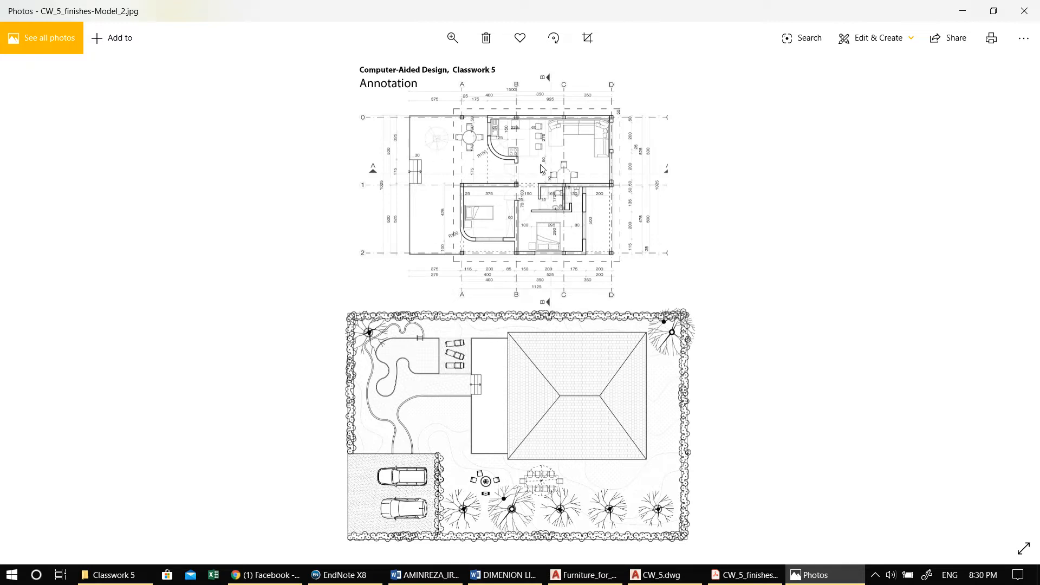
Step: Examine the annotated floor plan and the site plan in the Classwork 5 reference image
{"action": "scroll", "coordinate": [534, 160], "scroll_direction": "up", "scroll_amount": 5}
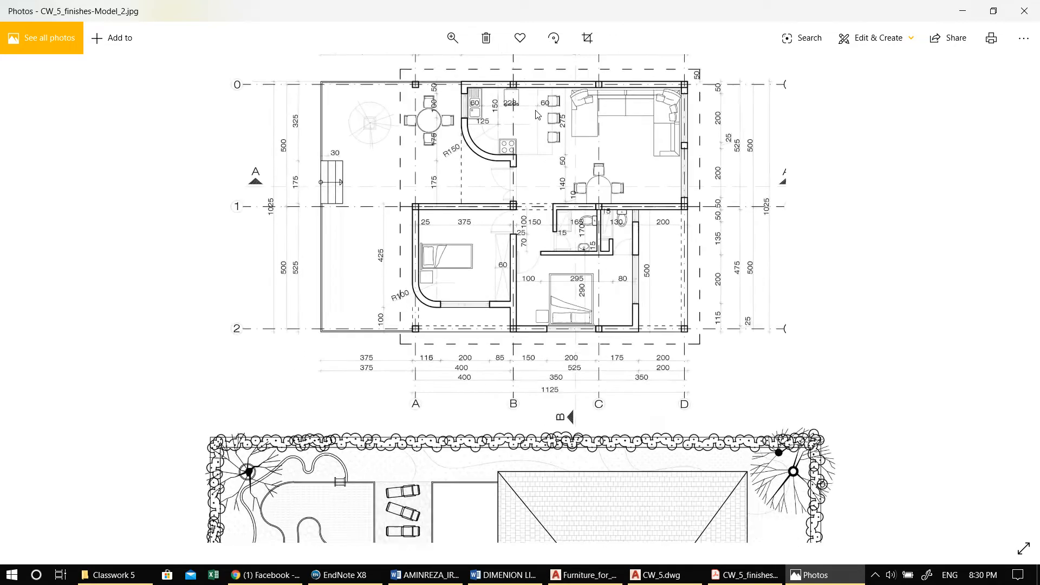
{"action": "left_click_drag", "start_coordinate": [534, 144], "coordinate": [526, 116]}
{"action": "left_click_drag", "start_coordinate": [551, 356], "coordinate": [539, 226]}
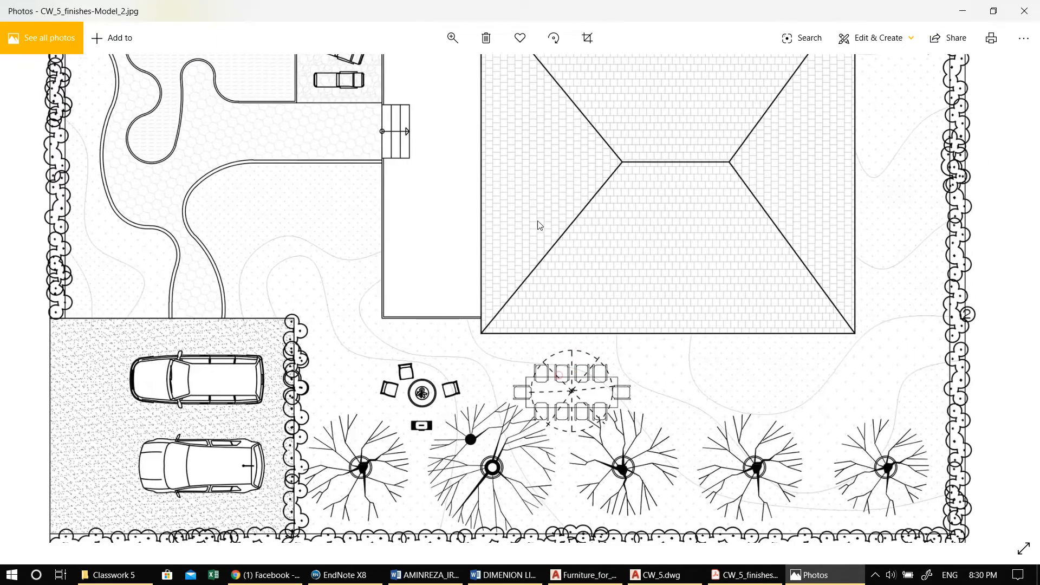
{"action": "scroll", "coordinate": [572, 290], "scroll_direction": "down", "scroll_amount": 5}
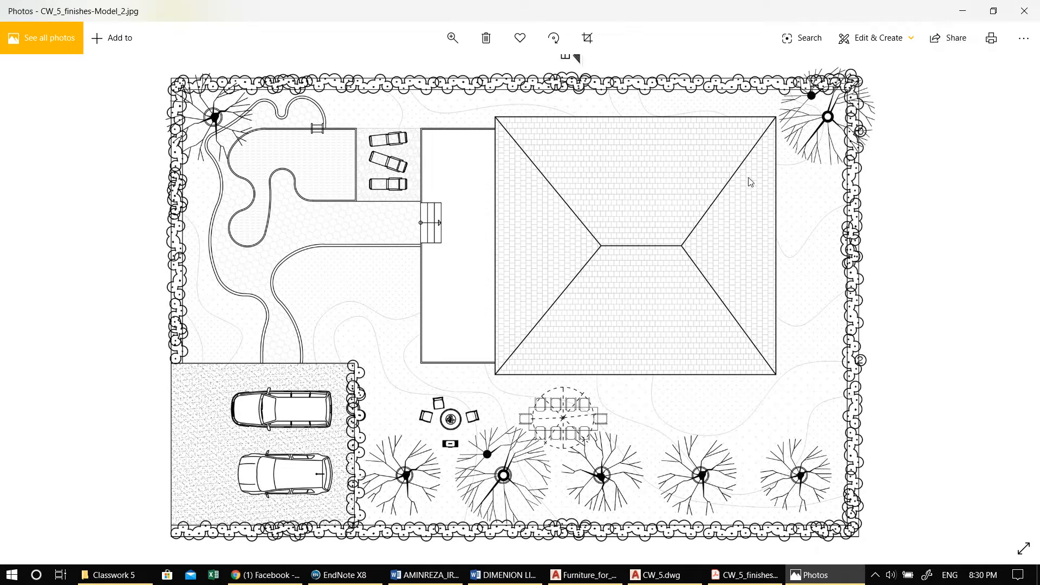
{"action": "left_click_drag", "start_coordinate": [589, 339], "coordinate": [583, 303]}
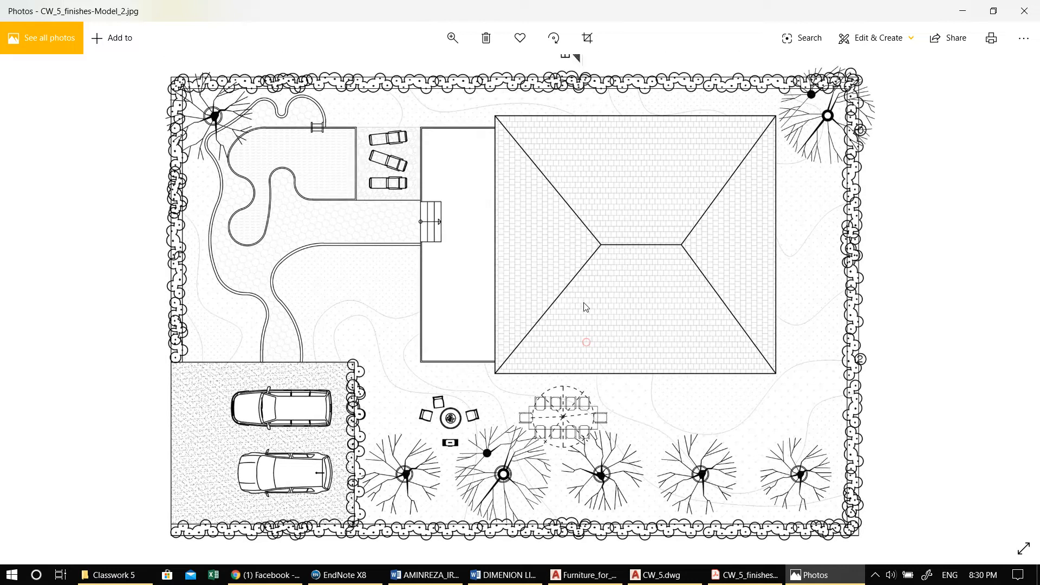
Step: Put the reference image and its folder away and switch to the CW_5.dwg floor plan in AutoCAD
{"action": "left_click", "coordinate": [960, 11]}
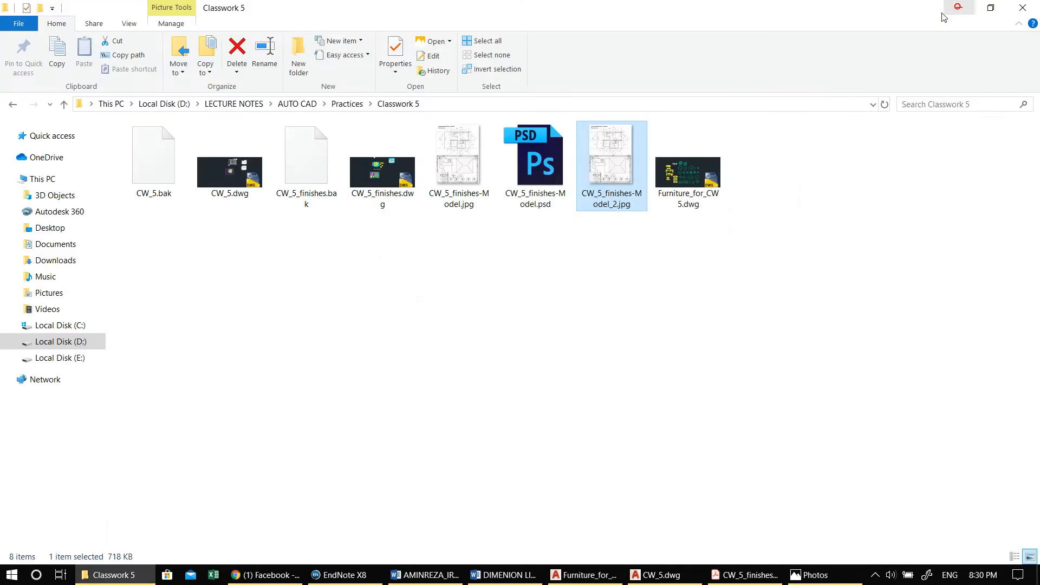
{"action": "left_click", "coordinate": [958, 10]}
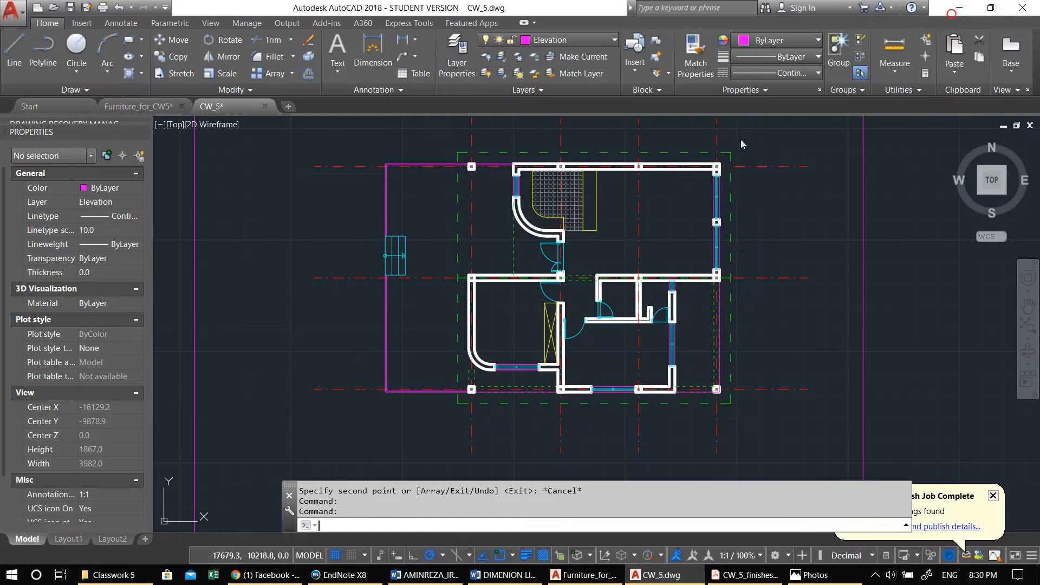
{"action": "scroll", "coordinate": [588, 292], "scroll_direction": "down", "scroll_amount": 2}
{"action": "middle_click_drag", "start_coordinate": [520, 289], "coordinate": [434, 242]}
{"action": "scroll", "coordinate": [414, 246], "scroll_direction": "up", "scroll_amount": 2}
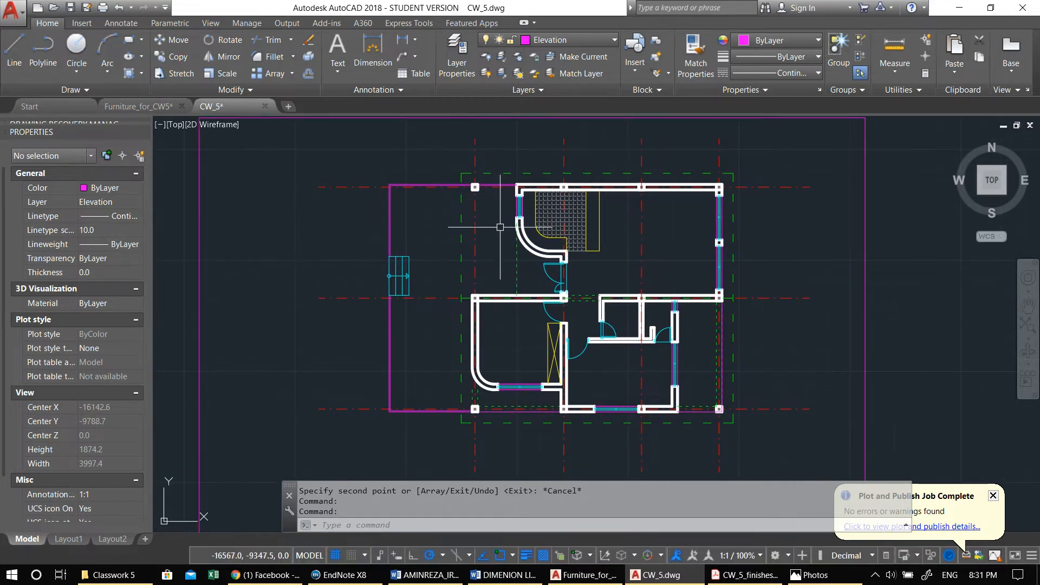
{"action": "middle_click_drag", "start_coordinate": [517, 241], "coordinate": [485, 236]}
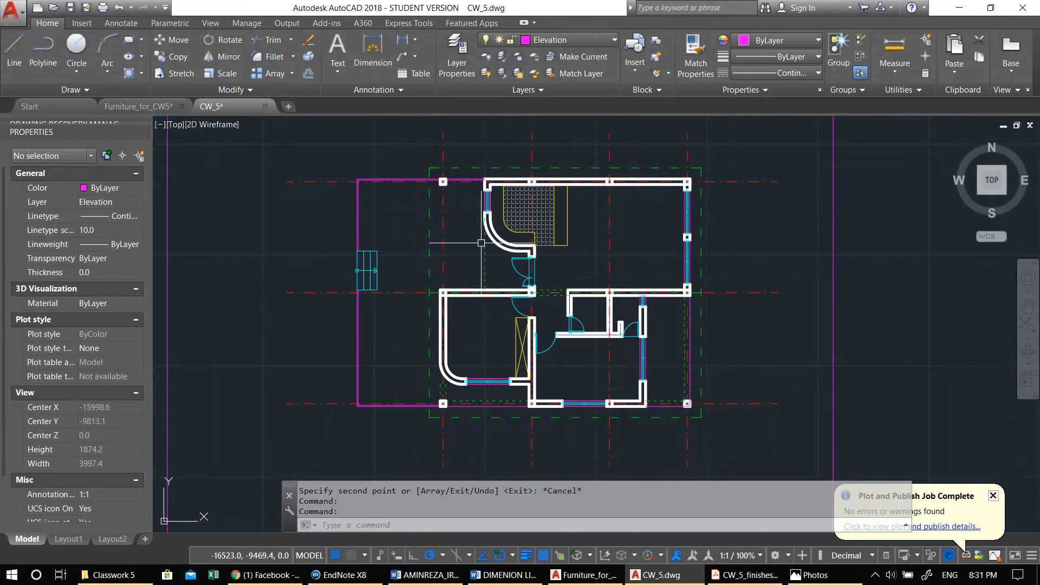
Step: Create a new layer named Annotate and set its color to yellow
{"action": "left_click", "coordinate": [456, 54]}
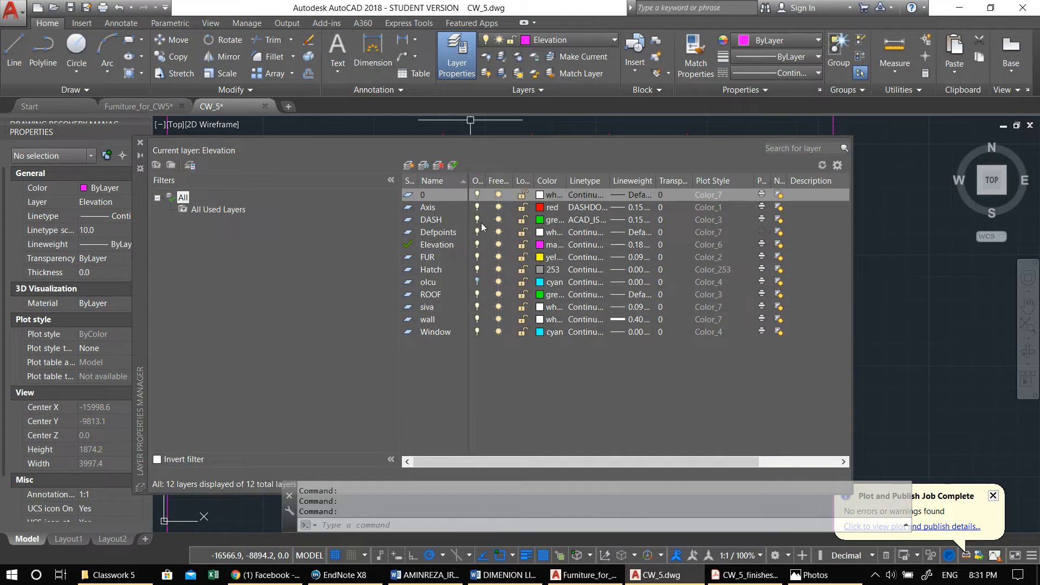
{"action": "left_click", "coordinate": [408, 165]}
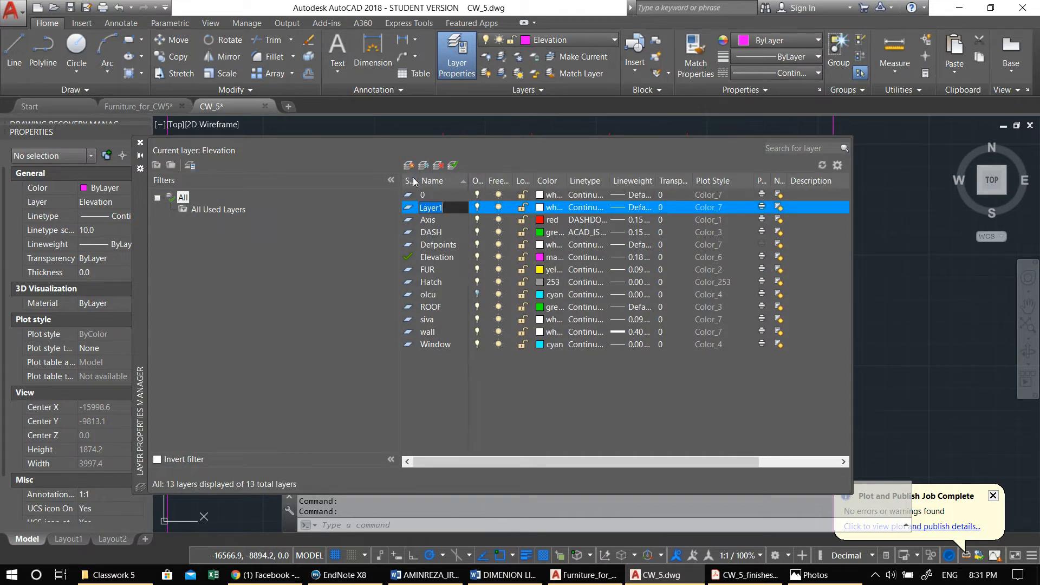
{"action": "type", "text": "Annotate"}
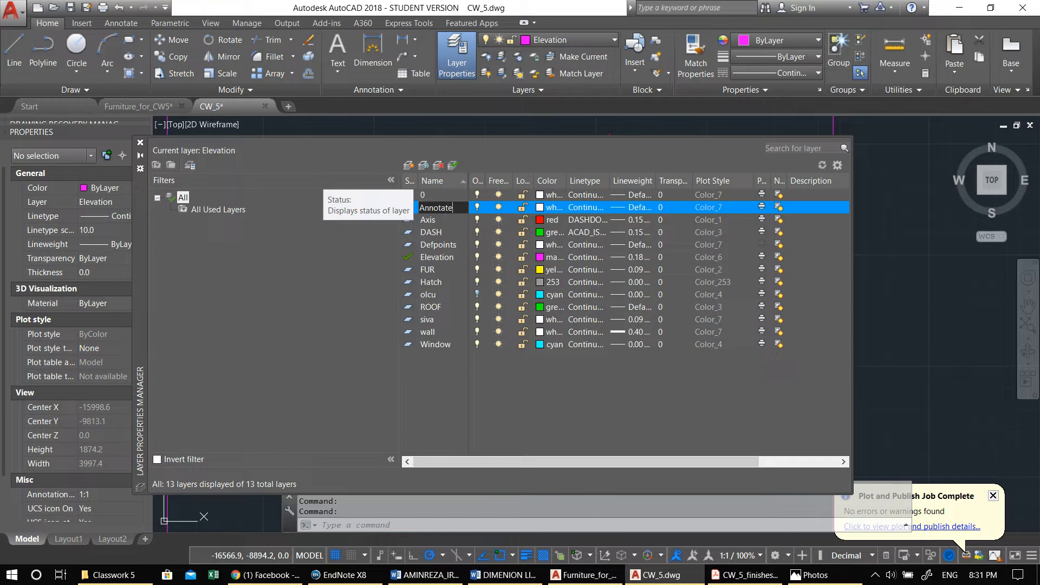
{"action": "left_click", "coordinate": [542, 209]}
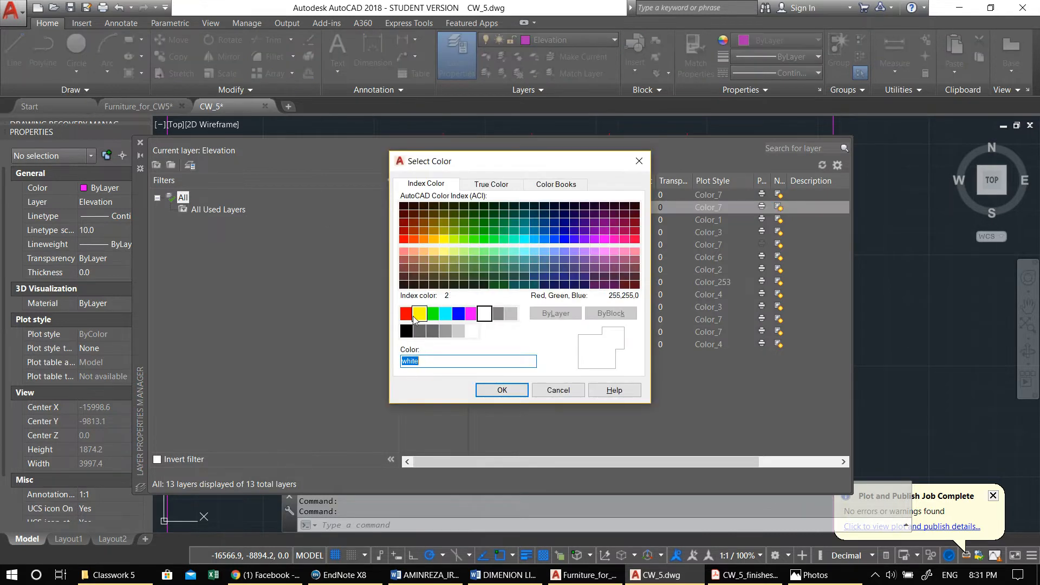
{"action": "left_click", "coordinate": [419, 313]}
{"action": "left_click", "coordinate": [494, 392]}
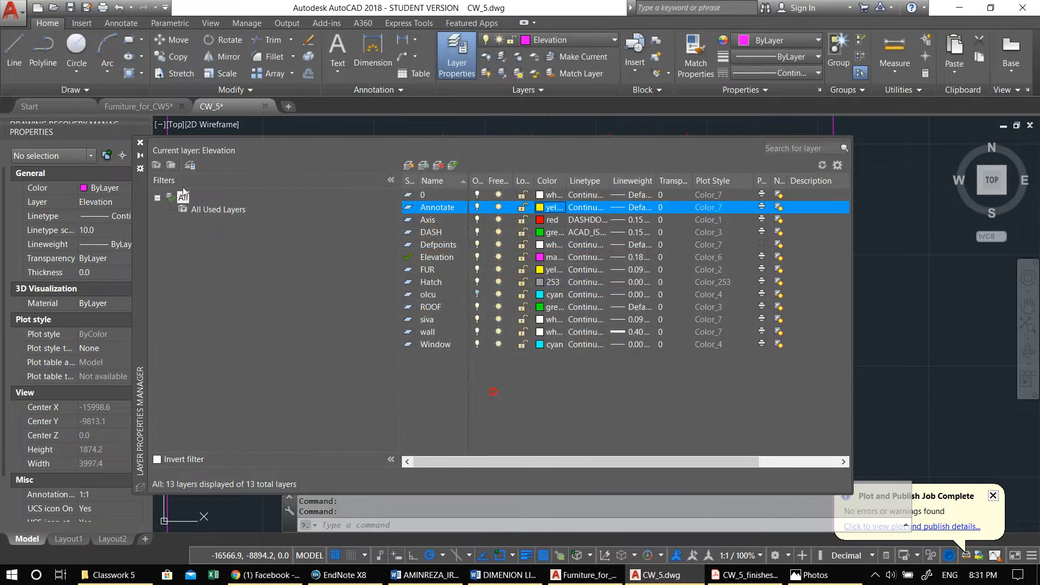
{"action": "left_click", "coordinate": [140, 144]}
Step: Make Annotate the current layer with nothing selected
{"action": "middle_click_drag", "start_coordinate": [532, 238], "coordinate": [505, 246]}
{"action": "key", "text": "Escape"}
{"action": "key", "text": "Escape"}
{"action": "left_click", "coordinate": [553, 45]}
{"action": "left_click", "coordinate": [564, 70]}
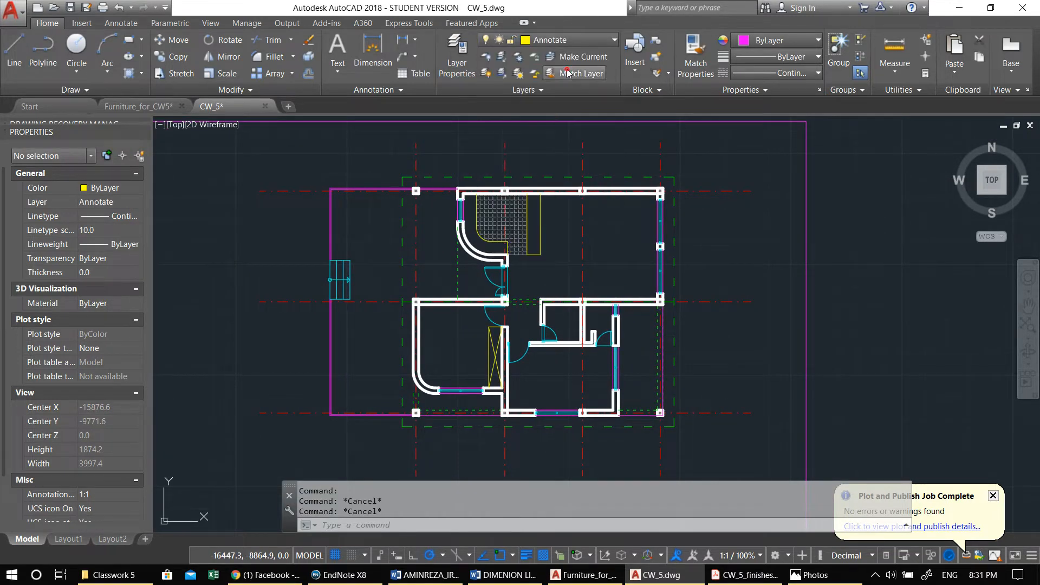
{"action": "key", "text": "Escape"}
Step: Place single-line text "A", about 60 units high with 0 rotation, above the plan's upper-left corner
{"action": "middle_click_drag", "start_coordinate": [412, 164], "coordinate": [467, 197]}
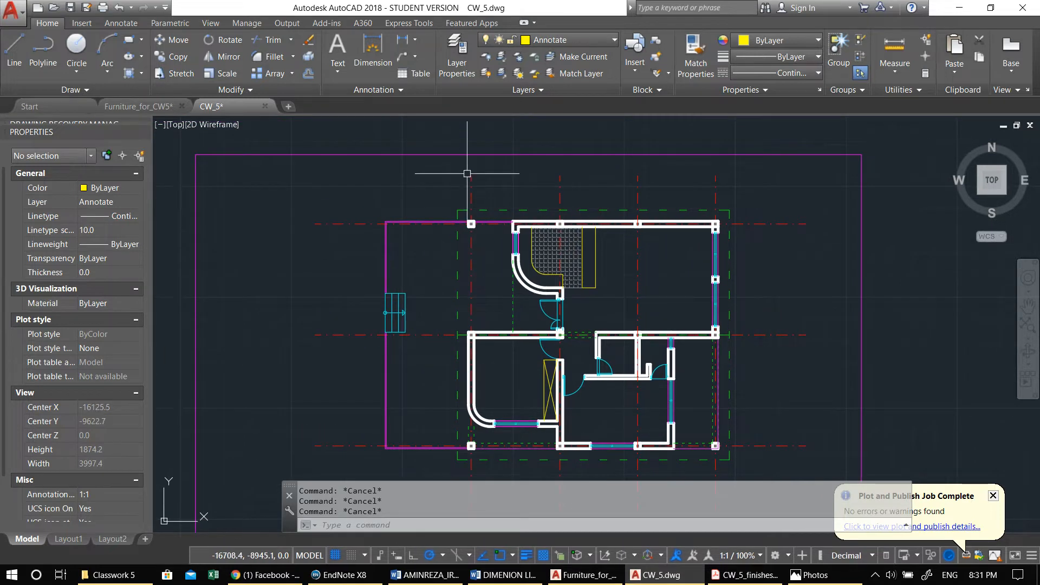
{"action": "type", "text": "DT"}
{"action": "key", "text": "Return"}
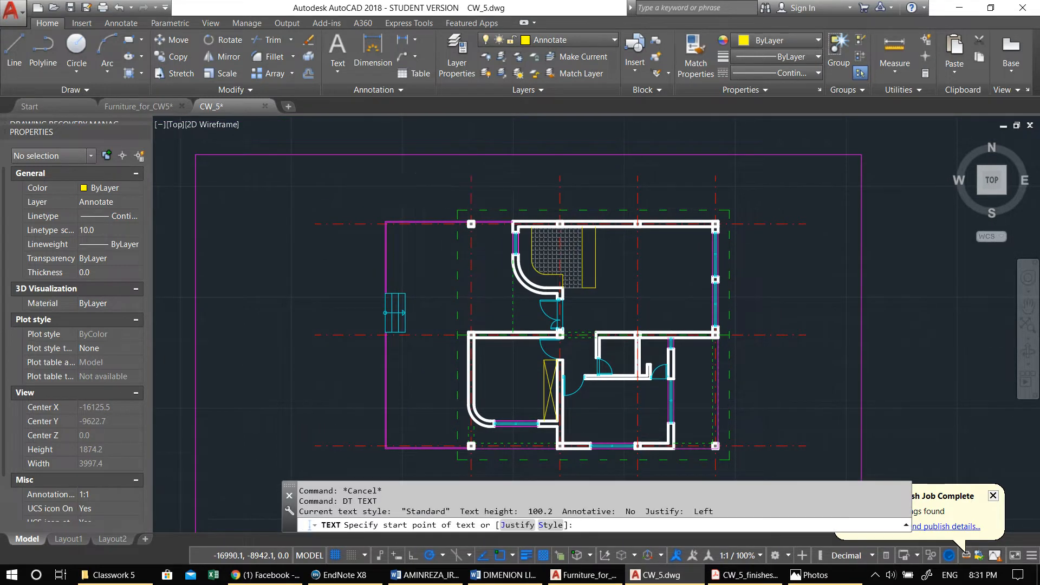
{"action": "scroll", "coordinate": [379, 178], "scroll_direction": "up", "scroll_amount": 5}
{"action": "scroll", "coordinate": [381, 187], "scroll_direction": "down", "scroll_amount": 2}
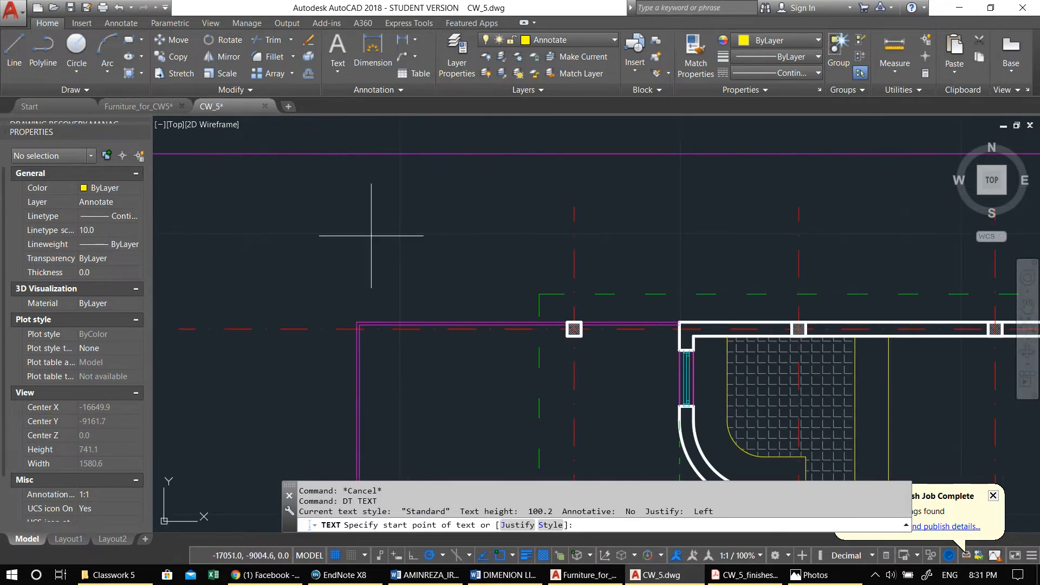
{"action": "left_click", "coordinate": [371, 217]}
{"action": "key", "text": "Return"}
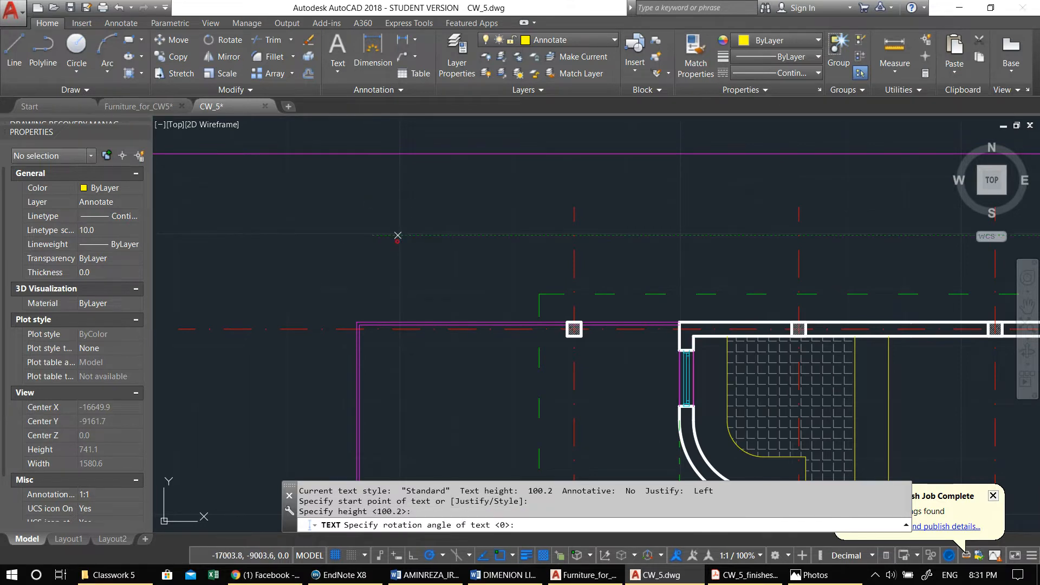
{"action": "key", "text": "Return"}
{"action": "type", "text": "A"}
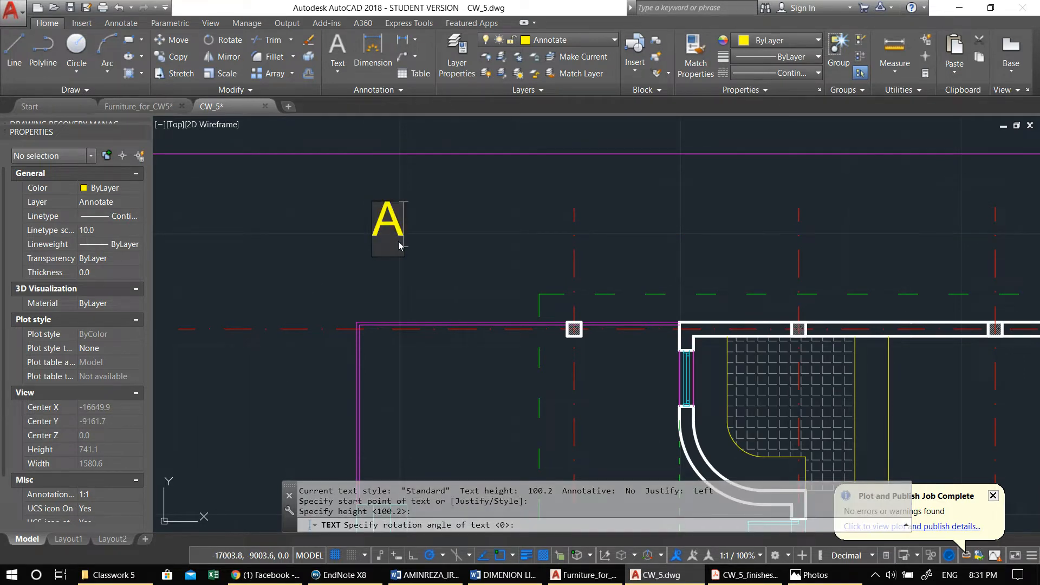
{"action": "key", "text": "Return"}
{"action": "key", "text": "Return"}
Step: Enclose the letter A in a circle of variable size with a 0.4 distance offset factor
{"action": "left_click", "coordinate": [384, 222]}
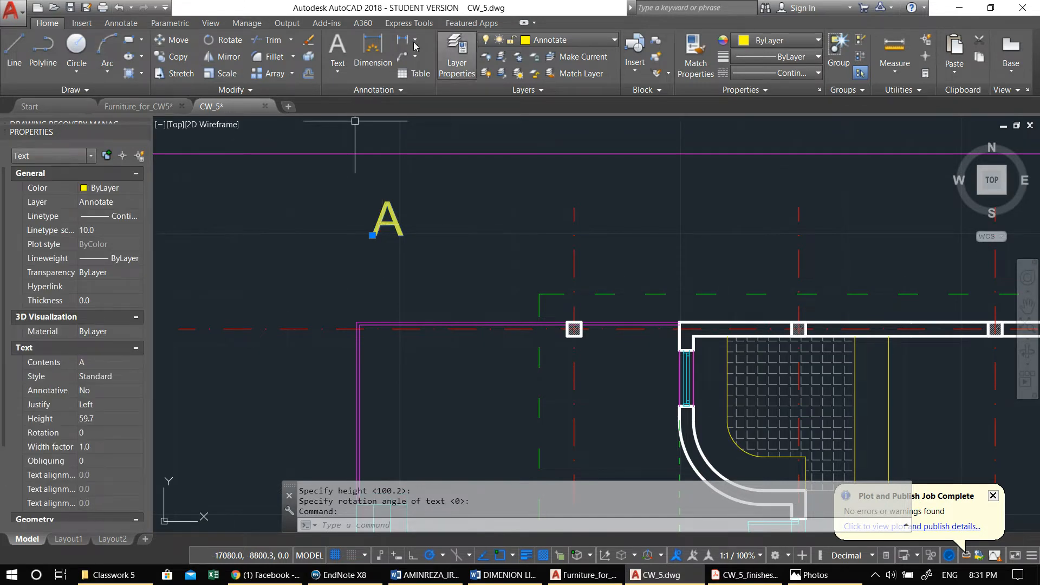
{"action": "left_click", "coordinate": [407, 24]}
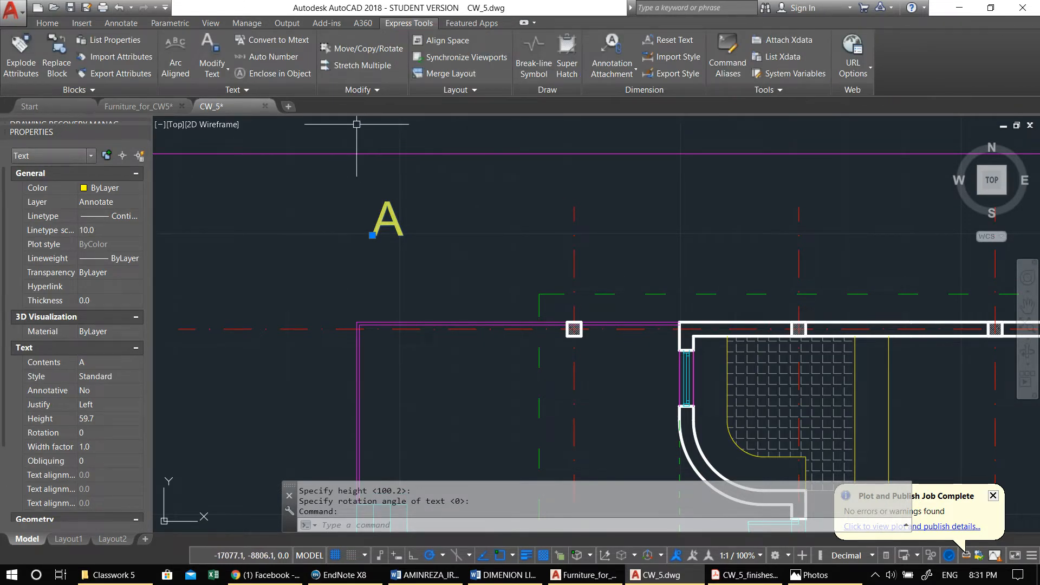
{"action": "left_click", "coordinate": [273, 73]}
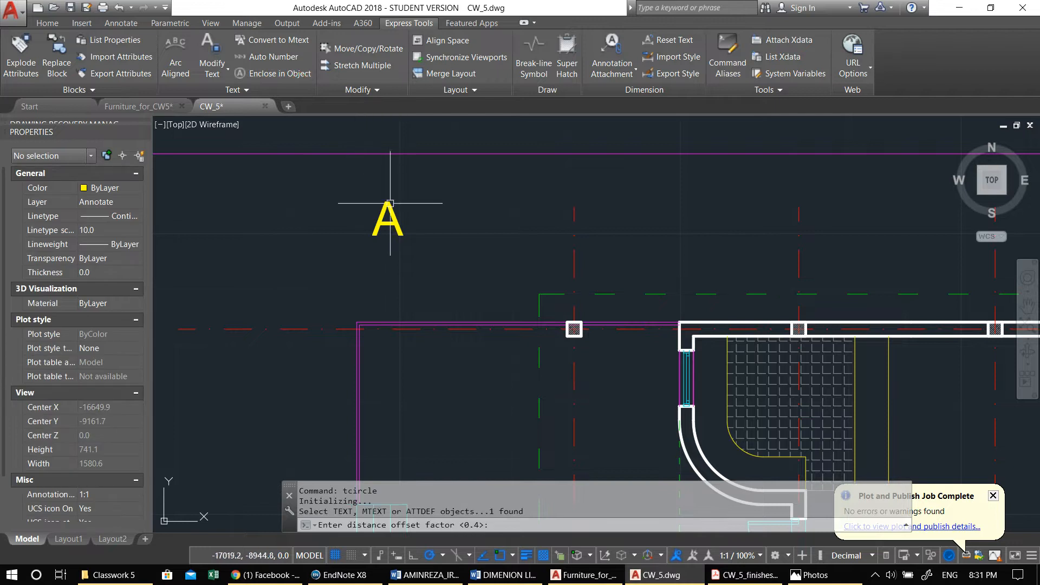
{"action": "middle_click_drag", "start_coordinate": [390, 215], "coordinate": [430, 220]}
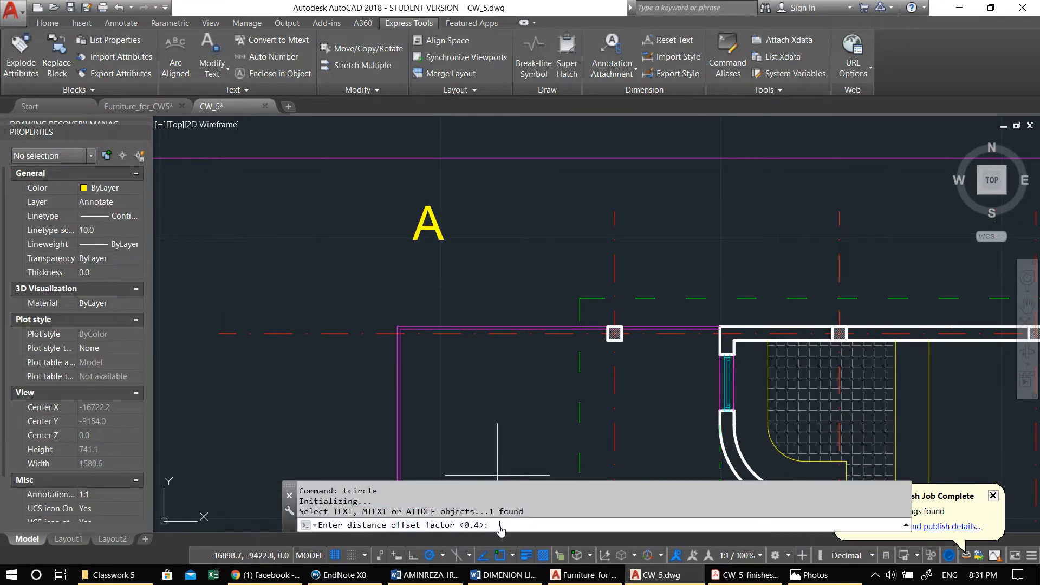
{"action": "key", "text": "Return"}
{"action": "left_click", "coordinate": [437, 526]}
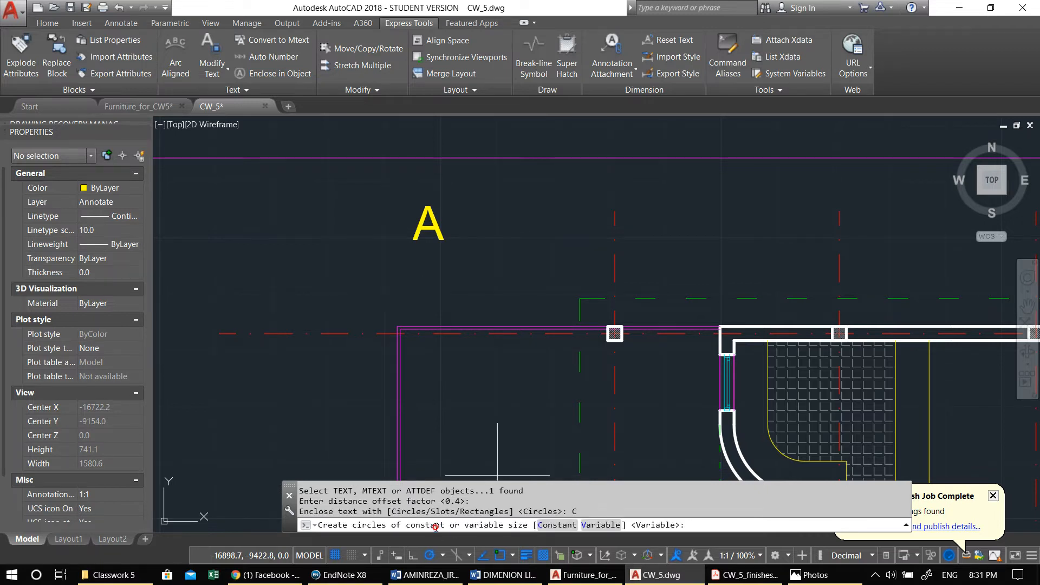
{"action": "key", "text": "Return"}
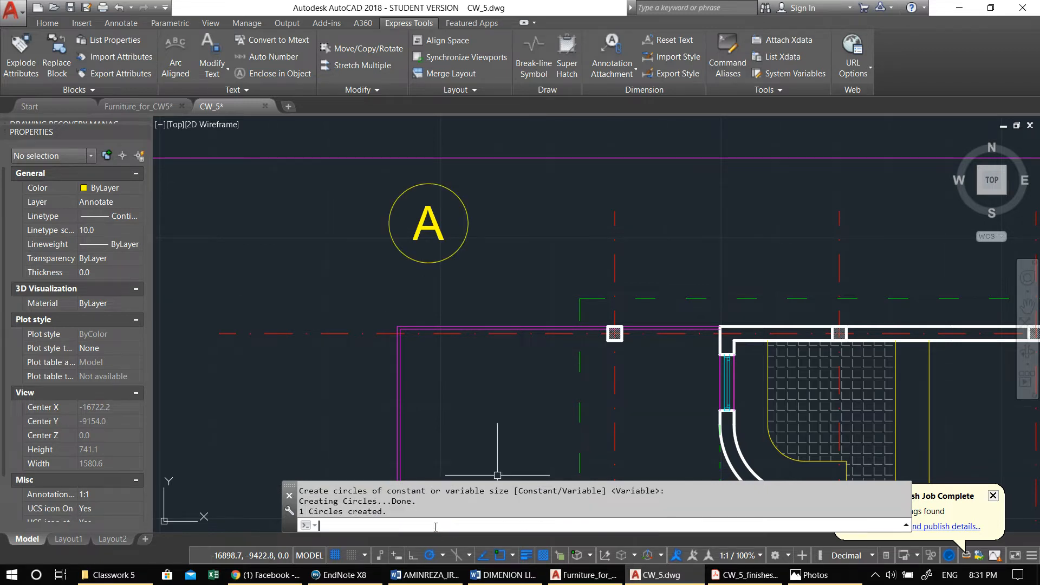
Step: Try replacing the circled letter A with C and with 1, leaving the text edit without saving
{"action": "scroll", "coordinate": [311, 251], "scroll_direction": "down", "scroll_amount": 5}
{"action": "scroll", "coordinate": [310, 251], "scroll_direction": "up", "scroll_amount": 5}
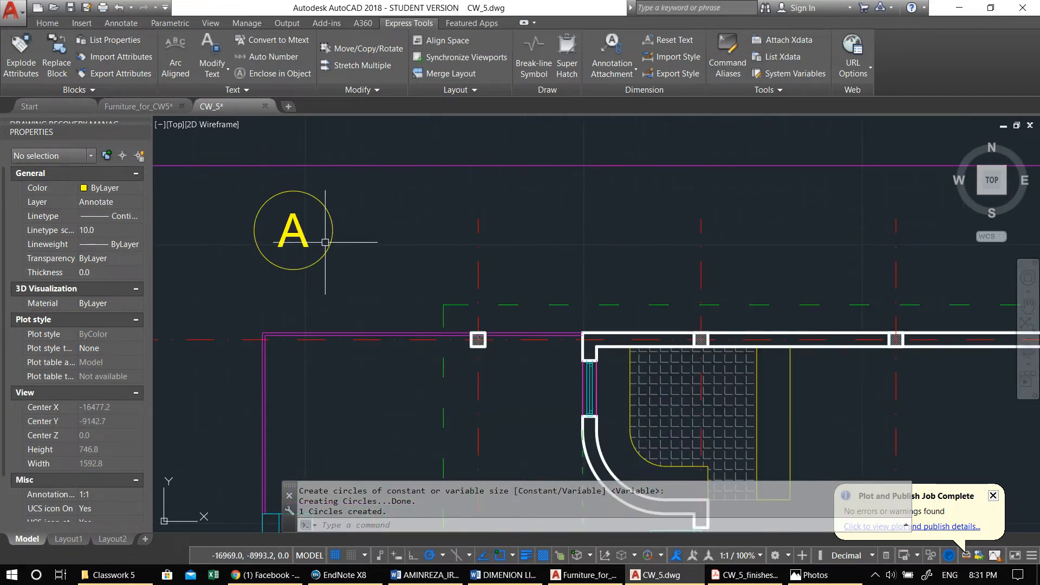
{"action": "left_click", "coordinate": [329, 245]}
{"action": "key", "text": "Escape"}
{"action": "left_click", "coordinate": [286, 242]}
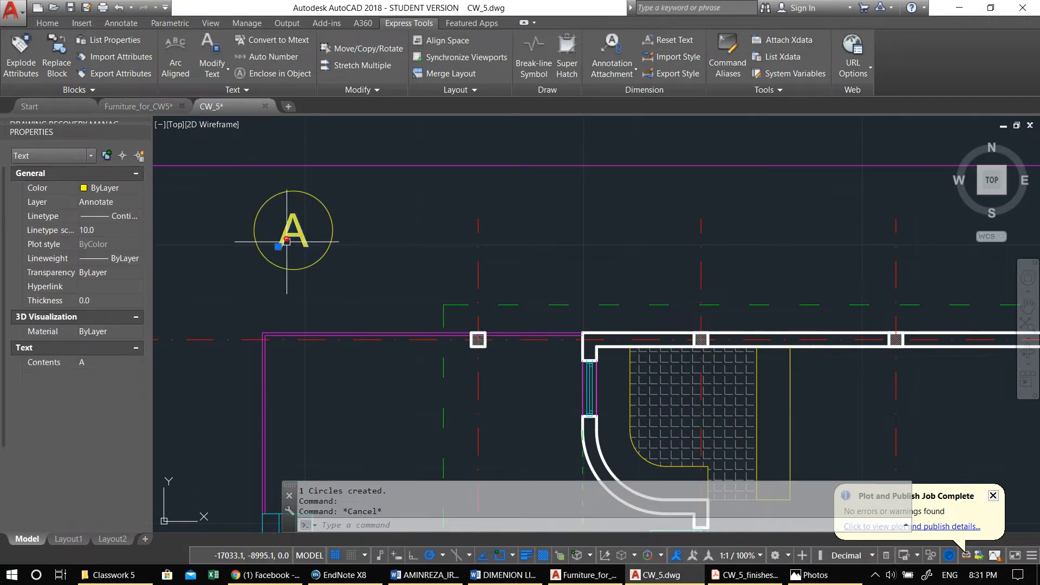
{"action": "scroll", "coordinate": [205, 239], "scroll_direction": "up", "scroll_amount": 4}
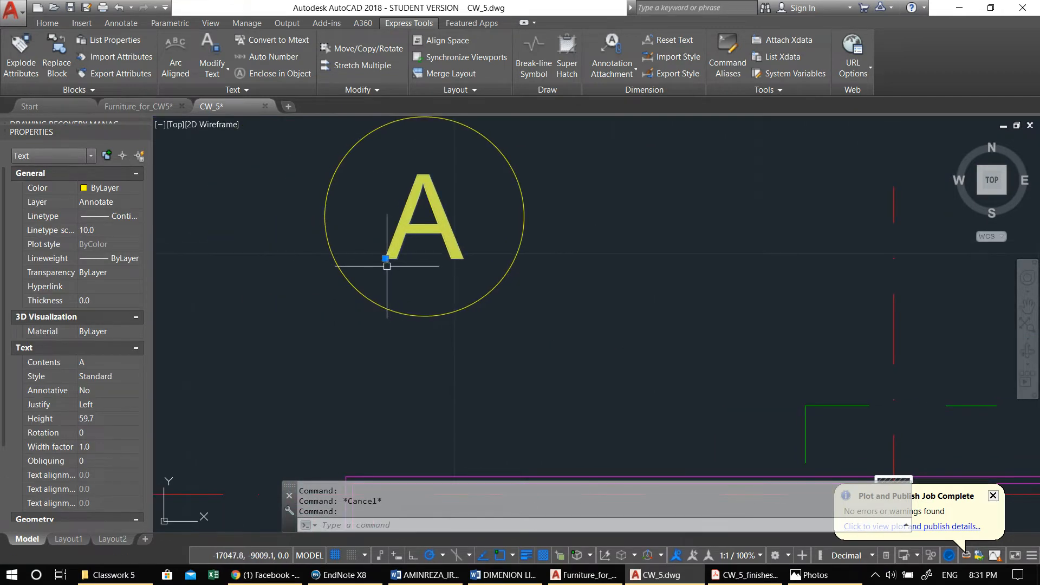
{"action": "double_click", "coordinate": [392, 253]}
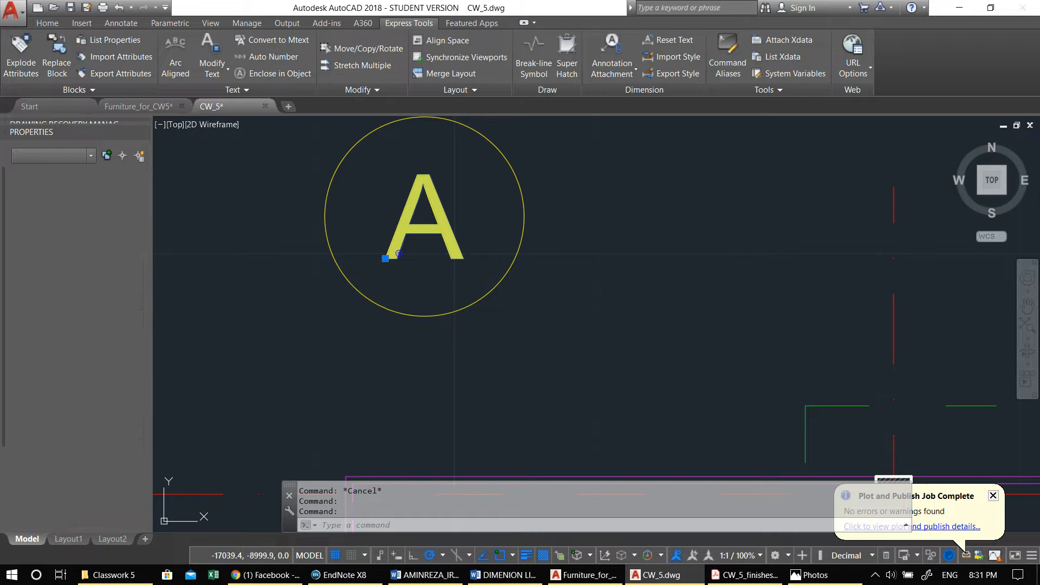
{"action": "type", "text": "C"}
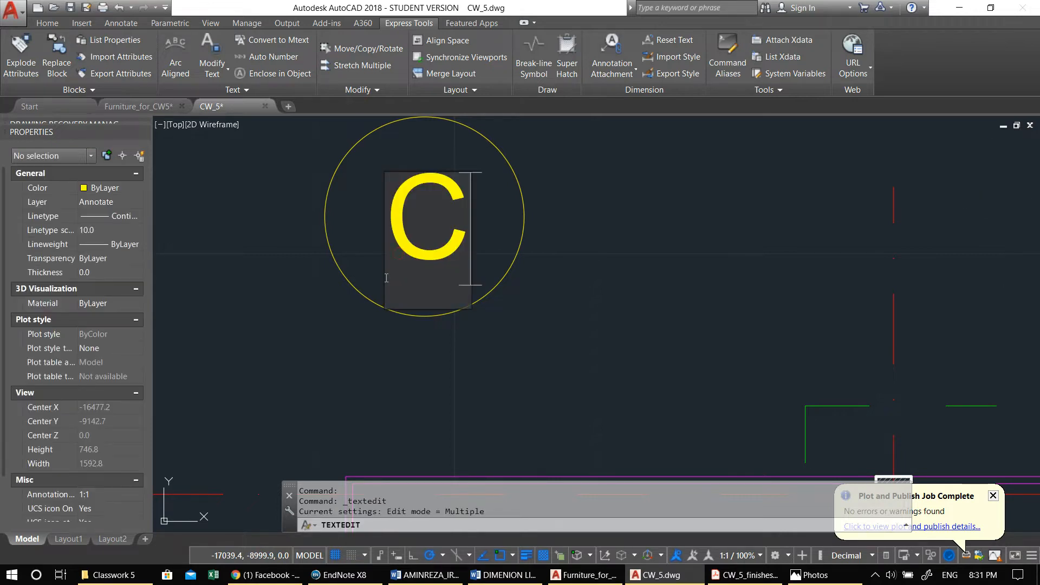
{"action": "key", "text": "BackSpace"}
{"action": "type", "text": "1"}
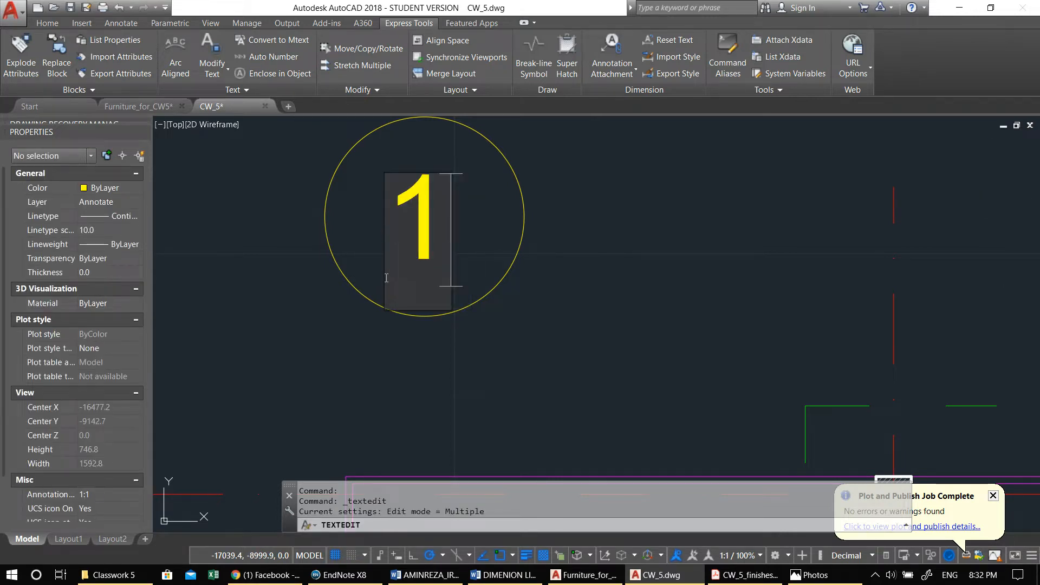
{"action": "key", "text": "Escape"}
{"action": "scroll", "coordinate": [398, 290], "scroll_direction": "down", "scroll_amount": 3}
{"action": "key", "text": "Escape"}
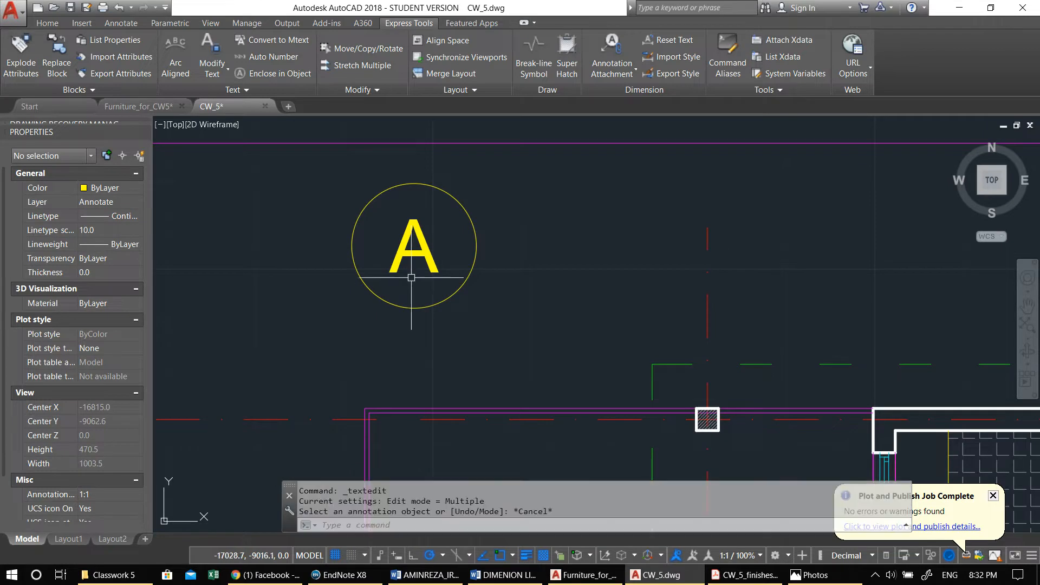
Step: Erase the circle and the letter A above the plan's upper-left corner
{"action": "left_click_drag", "start_coordinate": [447, 327], "coordinate": [420, 303]}
{"action": "middle_click_drag", "start_coordinate": [420, 303], "coordinate": [405, 290]}
{"action": "type", "text": "e"}
{"action": "key", "text": "Return"}
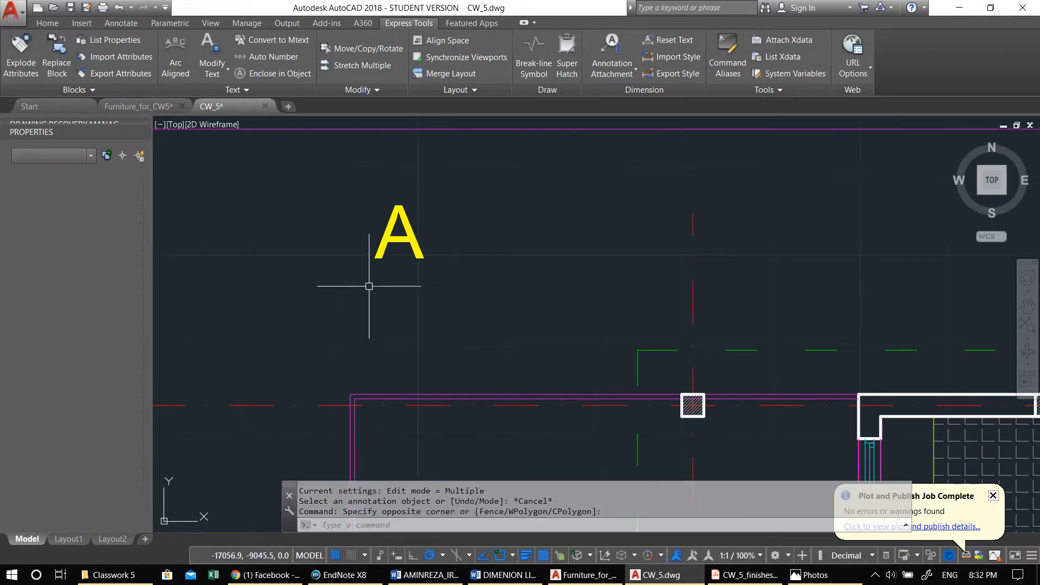
{"action": "left_click_drag", "start_coordinate": [449, 285], "coordinate": [382, 244]}
{"action": "type", "text": "e"}
{"action": "key", "text": "Return"}
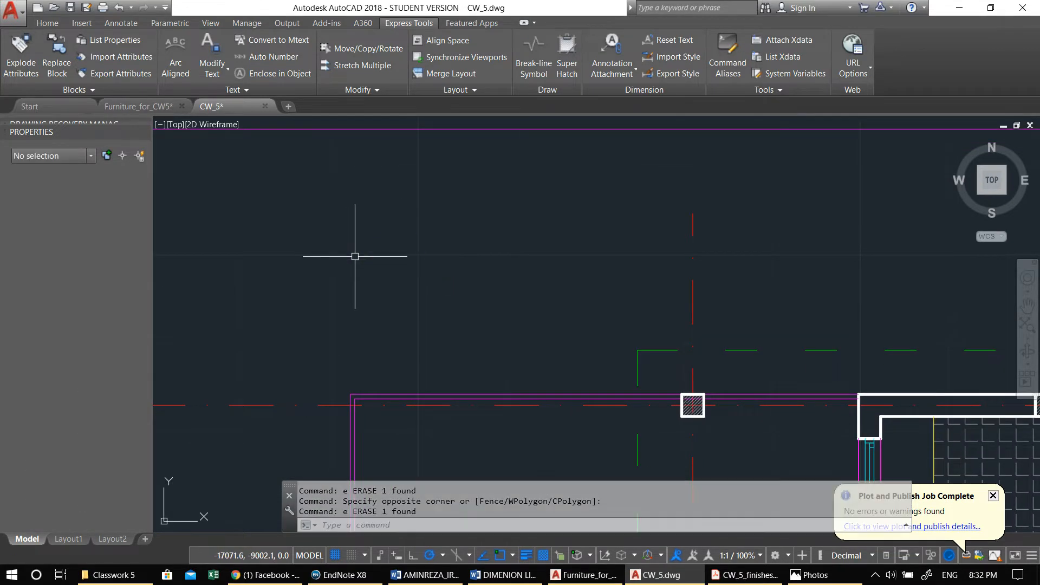
{"action": "type", "text": "dt"}
{"action": "key", "text": "Return"}
{"action": "left_click", "coordinate": [335, 243]}
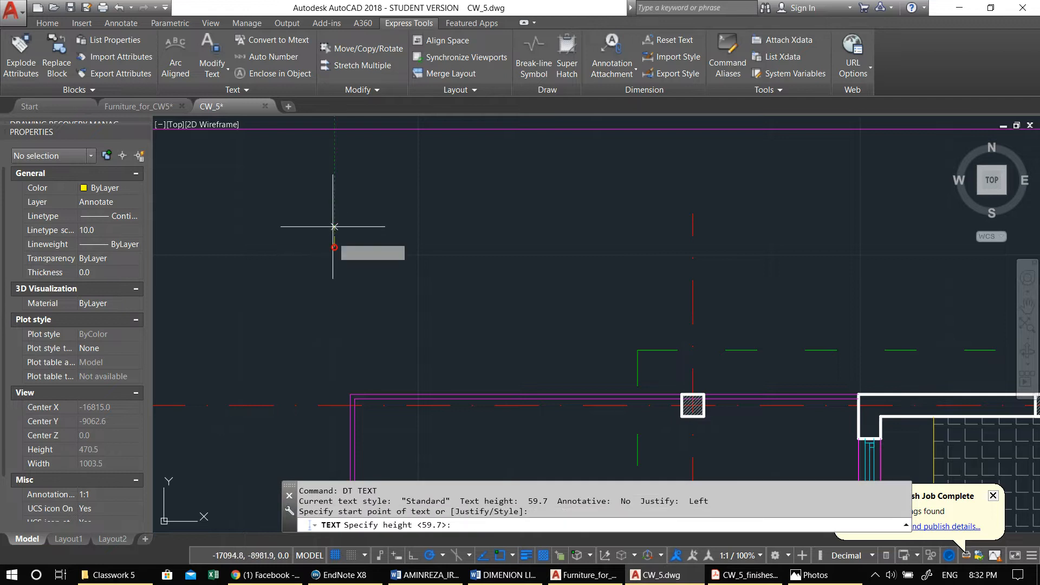
{"action": "left_click", "coordinate": [335, 201]}
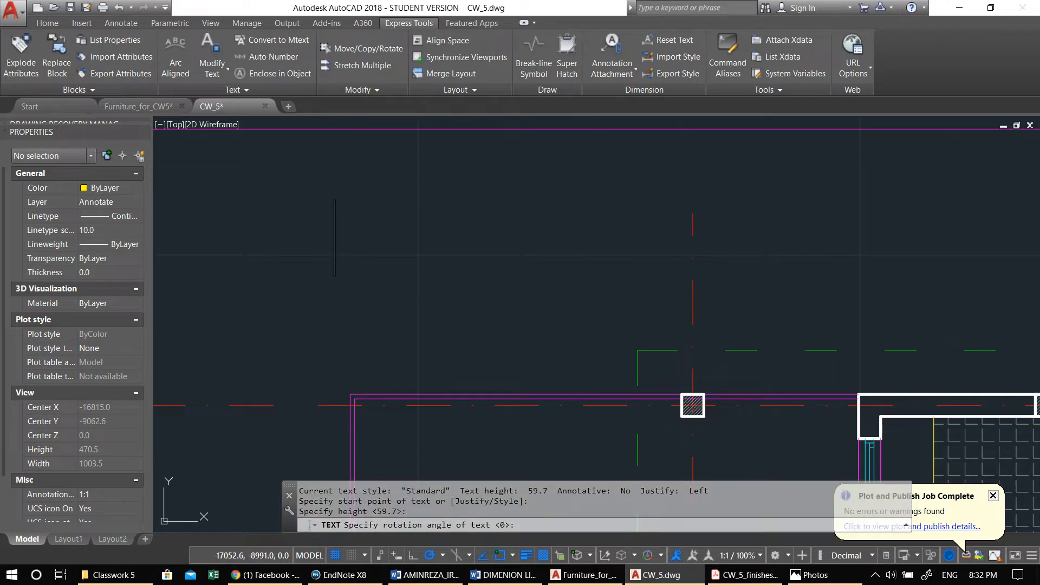
{"action": "key", "text": "Escape"}
Step: Place middle-justified single-line text "A", about 50 units high with 0 rotation, above the plan's upper-left corner
{"action": "middle_click_drag", "start_coordinate": [373, 248], "coordinate": [384, 254]}
{"action": "type", "text": "dt"}
{"action": "key", "text": "Return"}
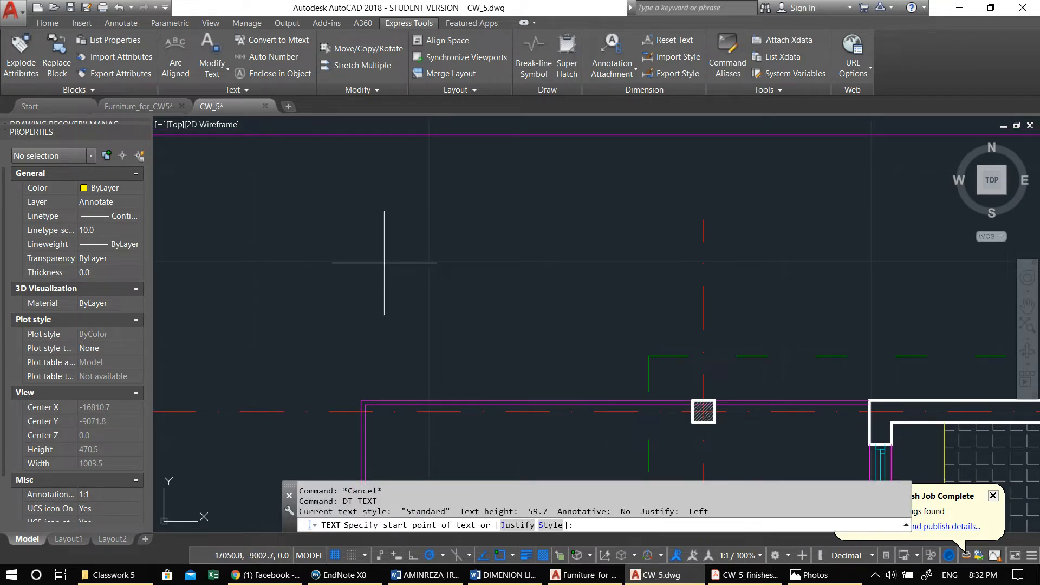
{"action": "type", "text": "j"}
{"action": "key", "text": "Return"}
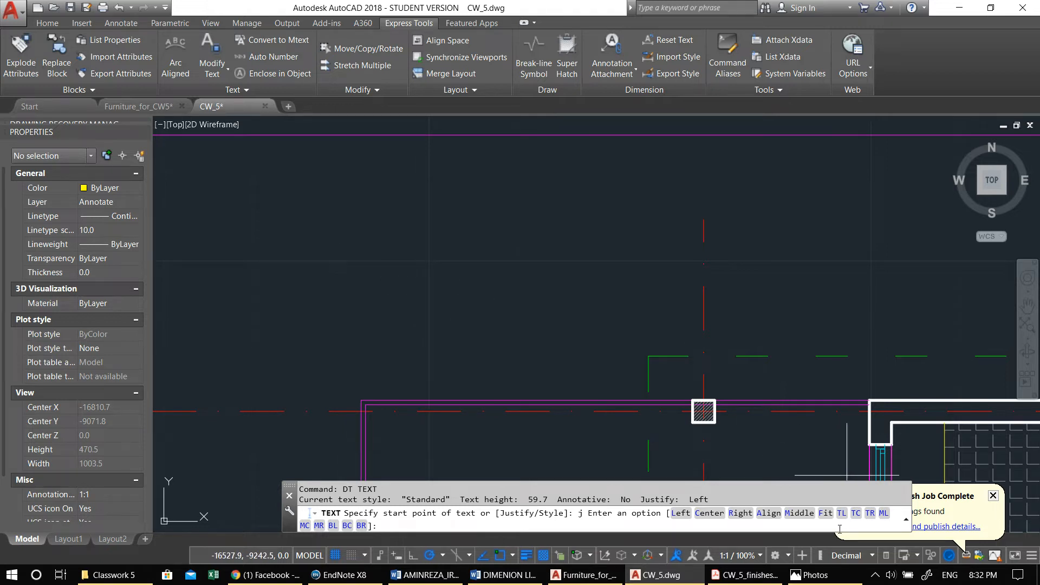
{"action": "left_click", "coordinate": [796, 520]}
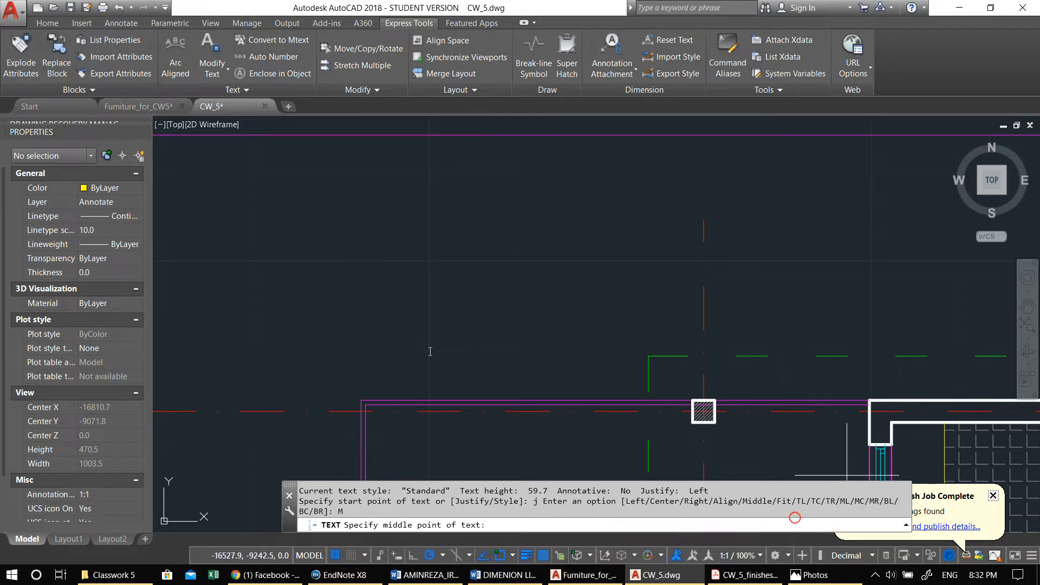
{"action": "left_click", "coordinate": [380, 279]}
{"action": "left_click", "coordinate": [380, 234]}
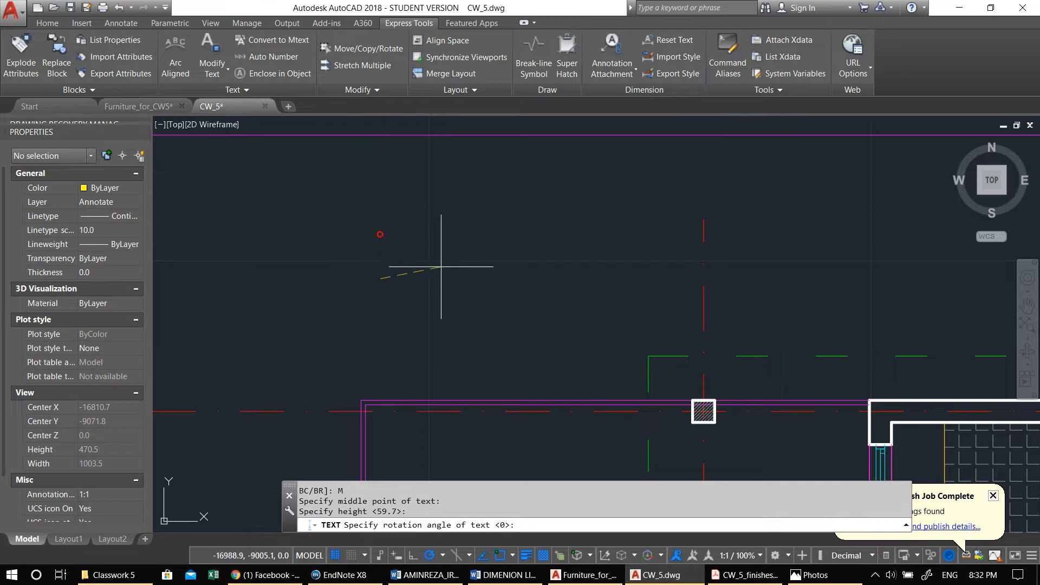
{"action": "left_click", "coordinate": [448, 279]}
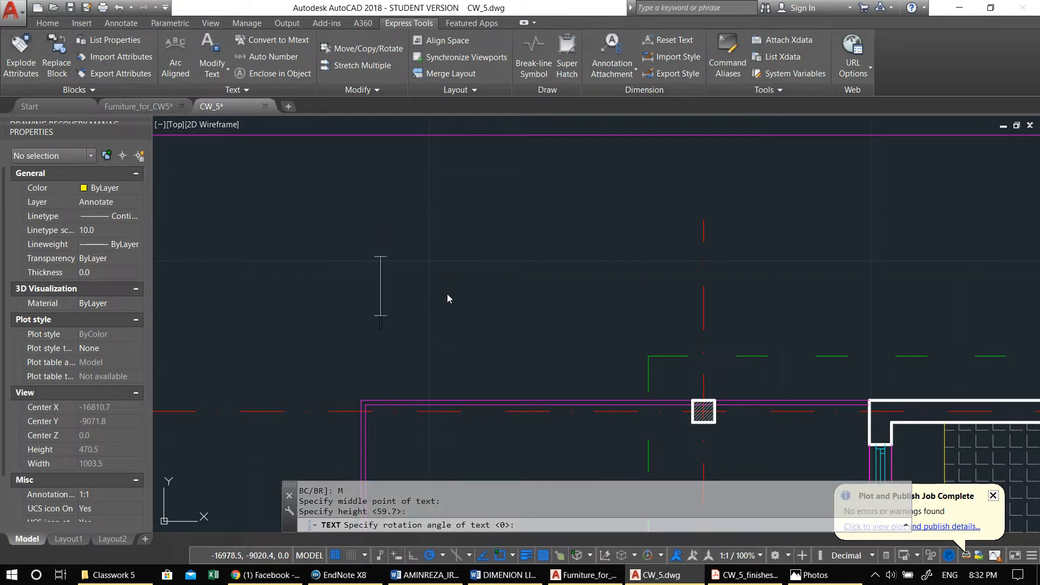
{"action": "type", "text": "A"}
{"action": "left_click", "coordinate": [335, 243]}
{"action": "key", "text": "Escape"}
{"action": "key", "text": "Escape"}
Step: Enclose the letter A in a circle of variable size with a 0.2 distance offset factor
{"action": "middle_click_drag", "start_coordinate": [437, 338], "coordinate": [458, 326]}
{"action": "left_click", "coordinate": [458, 326]}
{"action": "left_click", "coordinate": [353, 236]}
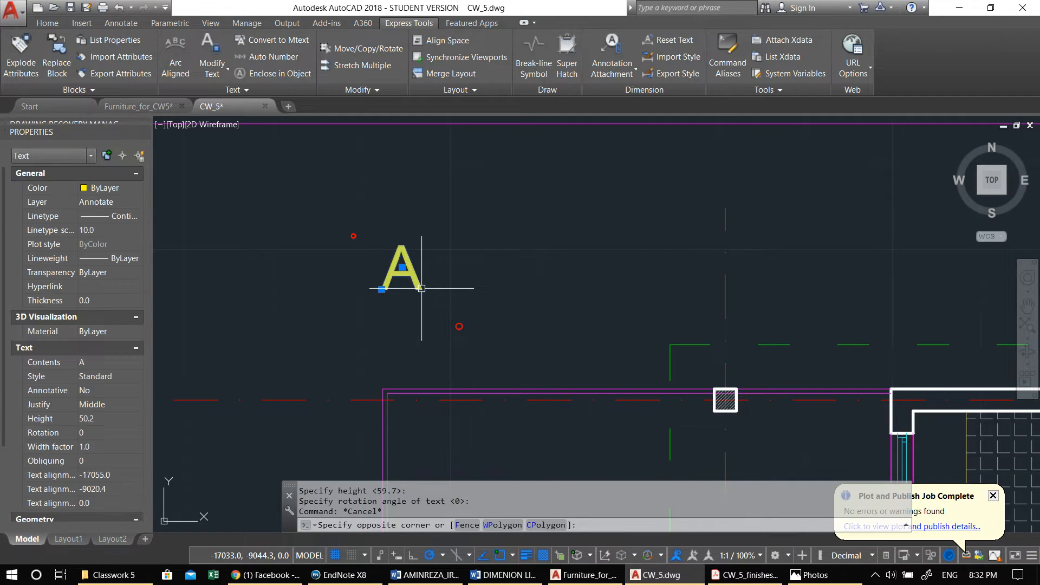
{"action": "left_click", "coordinate": [265, 80]}
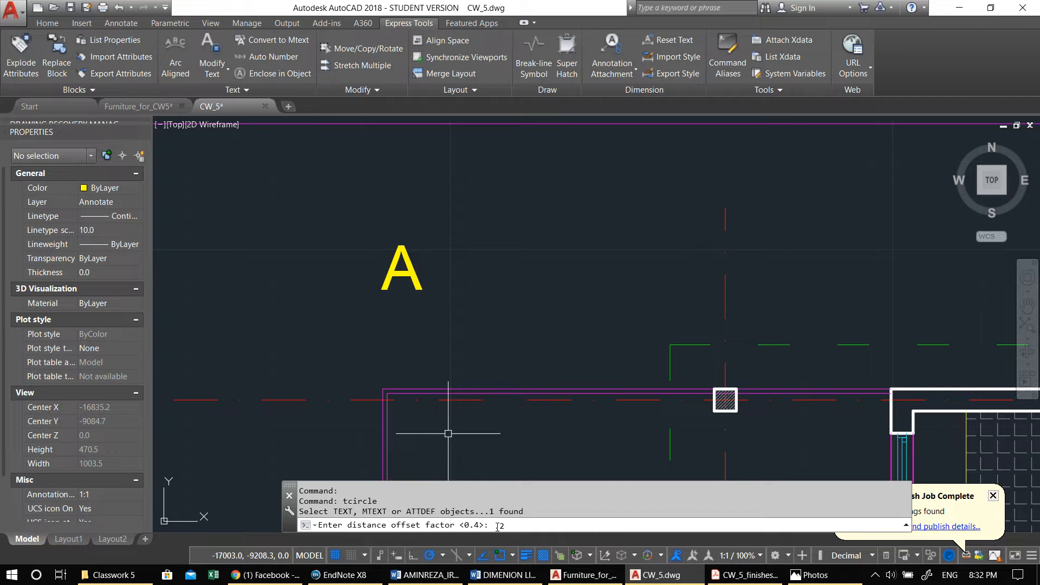
{"action": "type", "text": ".2"}
{"action": "key", "text": "Return"}
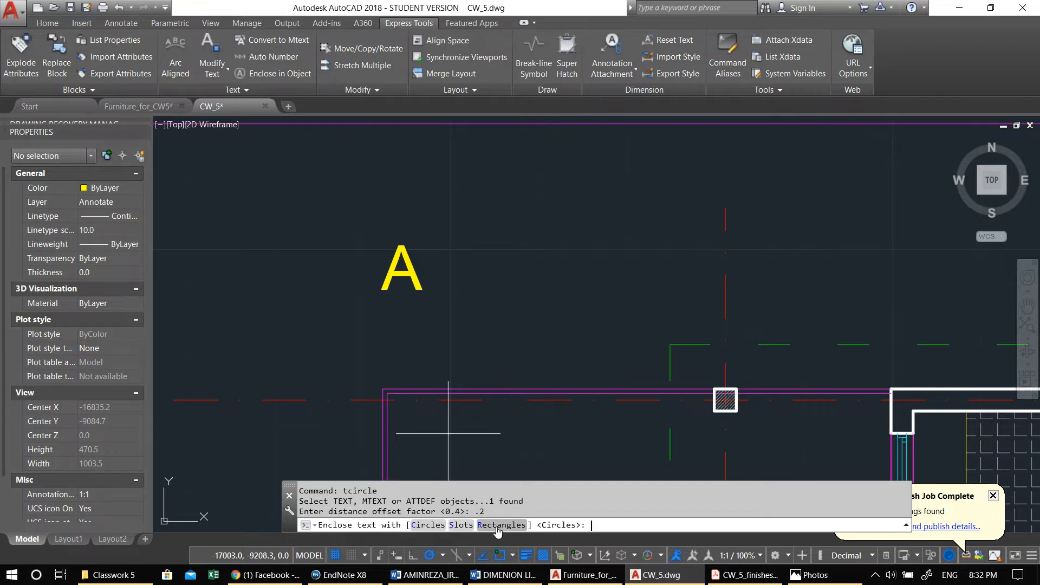
{"action": "left_click", "coordinate": [428, 524]}
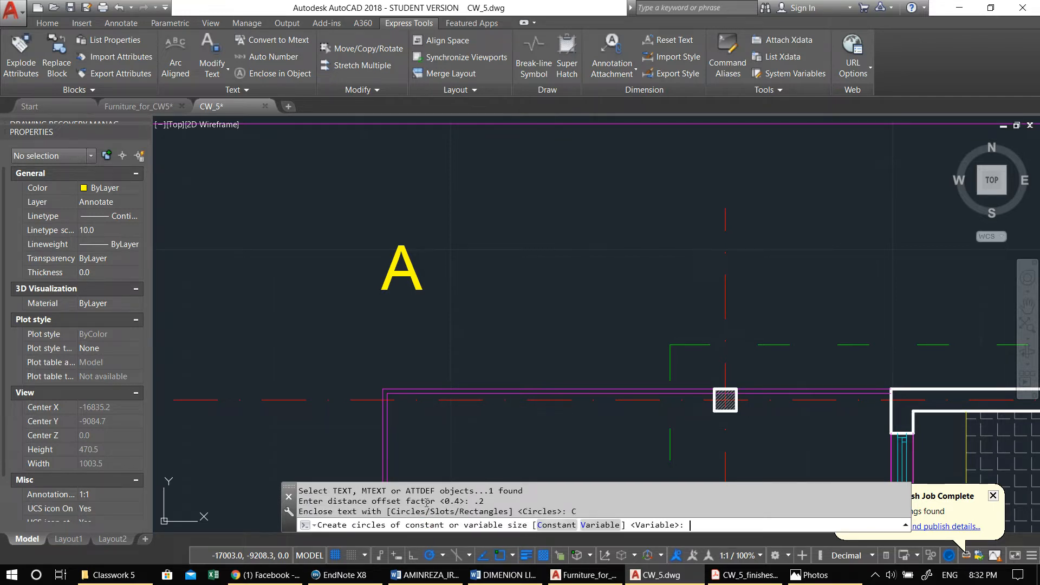
{"action": "key", "text": "Return"}
{"action": "key", "text": "Escape"}
Step: Check which running object snap modes are enabled in the drafting settings
{"action": "scroll", "coordinate": [426, 357], "scroll_direction": "down", "scroll_amount": 4}
{"action": "left_click", "coordinate": [458, 351]}
{"action": "left_click", "coordinate": [325, 284]}
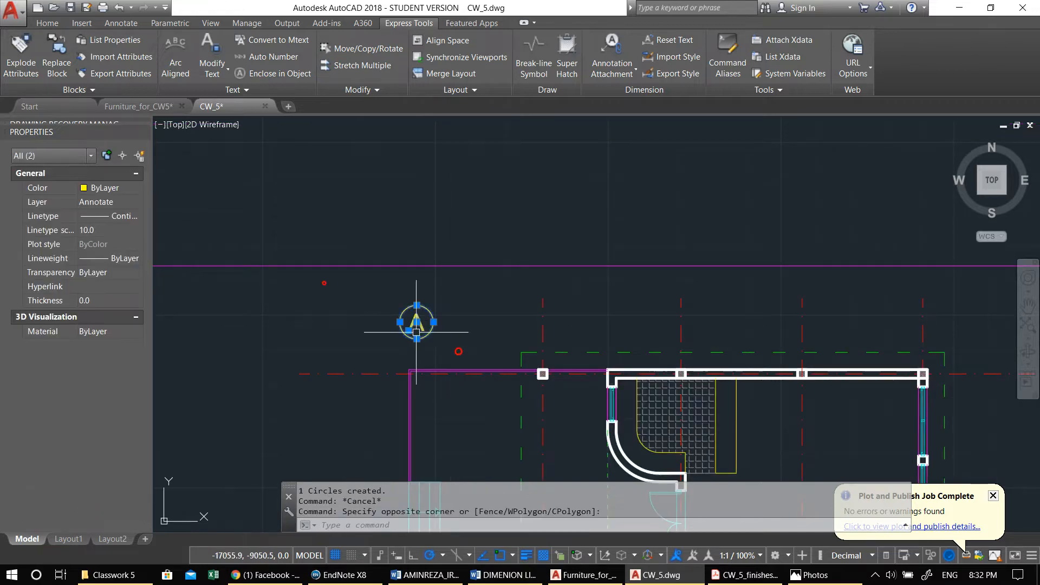
{"action": "middle_click_drag", "start_coordinate": [354, 307], "coordinate": [326, 300]}
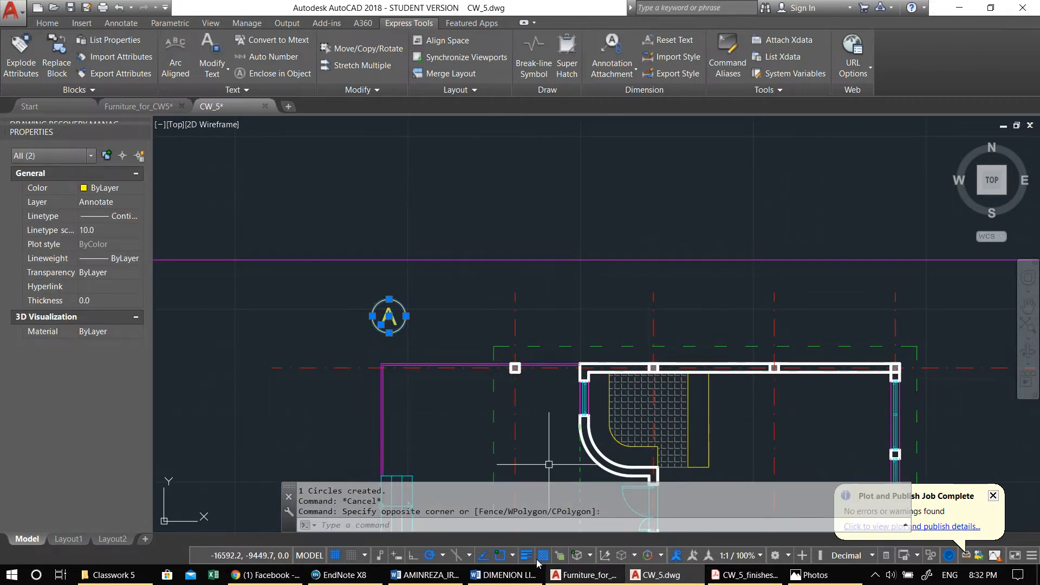
{"action": "right_click", "coordinate": [492, 549]}
{"action": "left_click", "coordinate": [429, 537]}
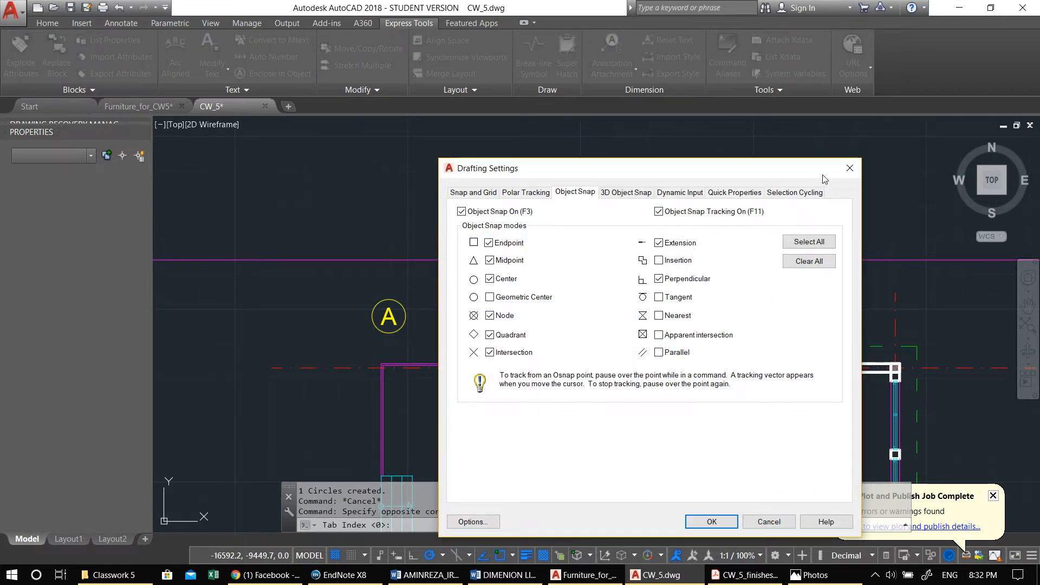
{"action": "left_click", "coordinate": [849, 168]}
{"action": "scroll", "coordinate": [391, 325], "scroll_direction": "up", "scroll_amount": 4}
{"action": "left_click", "coordinate": [408, 356]}
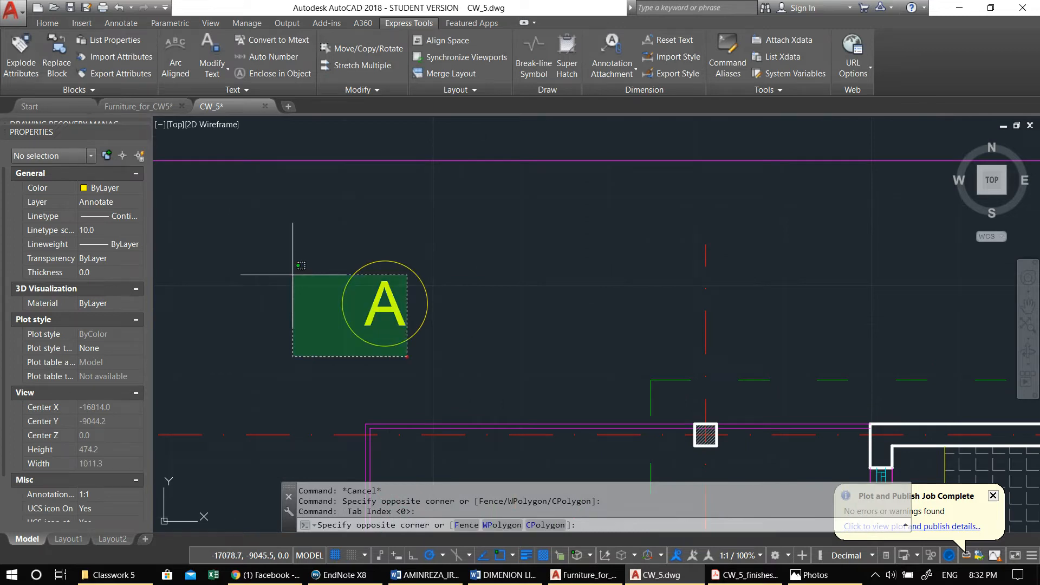
{"action": "left_click", "coordinate": [292, 274]}
{"action": "middle_click_drag", "start_coordinate": [331, 325], "coordinate": [300, 318]}
{"action": "type", "text": "c"}
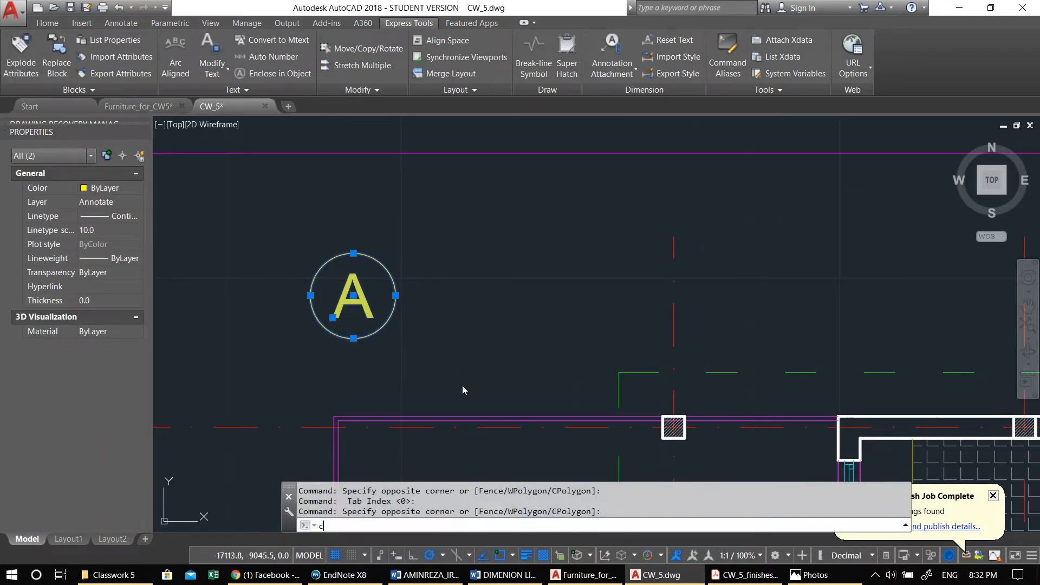
{"action": "key", "text": "Escape"}
{"action": "key", "text": "Escape"}
Step: Move the circled A from its circle's lower quadrant to the upper end of the first vertical axis line
{"action": "left_click", "coordinate": [432, 370]}
{"action": "left_click", "coordinate": [290, 288]}
{"action": "type", "text": "m"}
{"action": "key", "text": "Return"}
{"action": "left_click", "coordinate": [356, 336]}
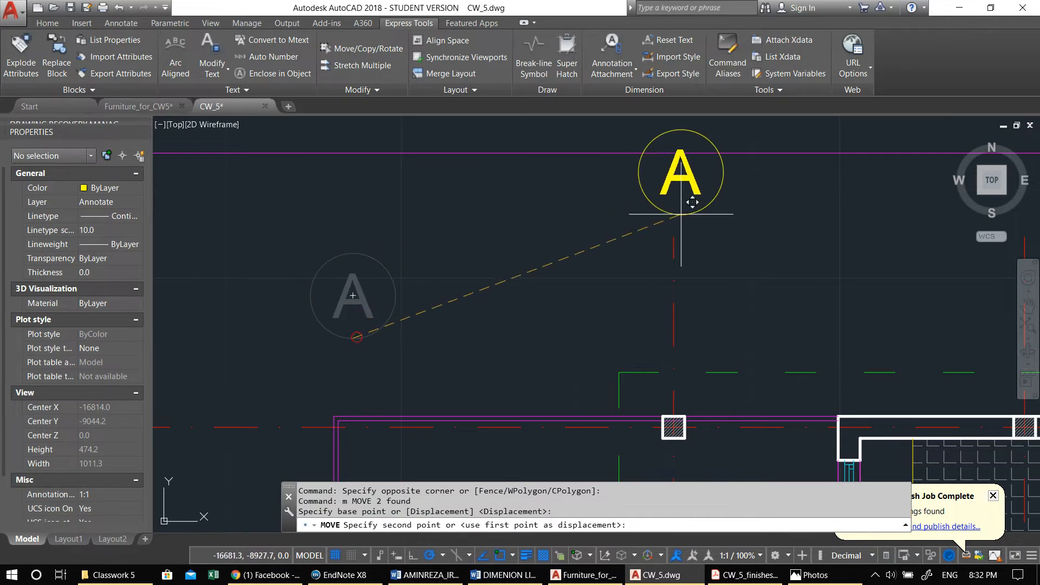
{"action": "left_click", "coordinate": [673, 238]}
Step: Copy the circled A from its lower quadrant to the upper ends of the other three vertical axis lines
{"action": "middle_click_drag", "start_coordinate": [717, 253], "coordinate": [467, 321]}
{"action": "left_click", "coordinate": [327, 174]}
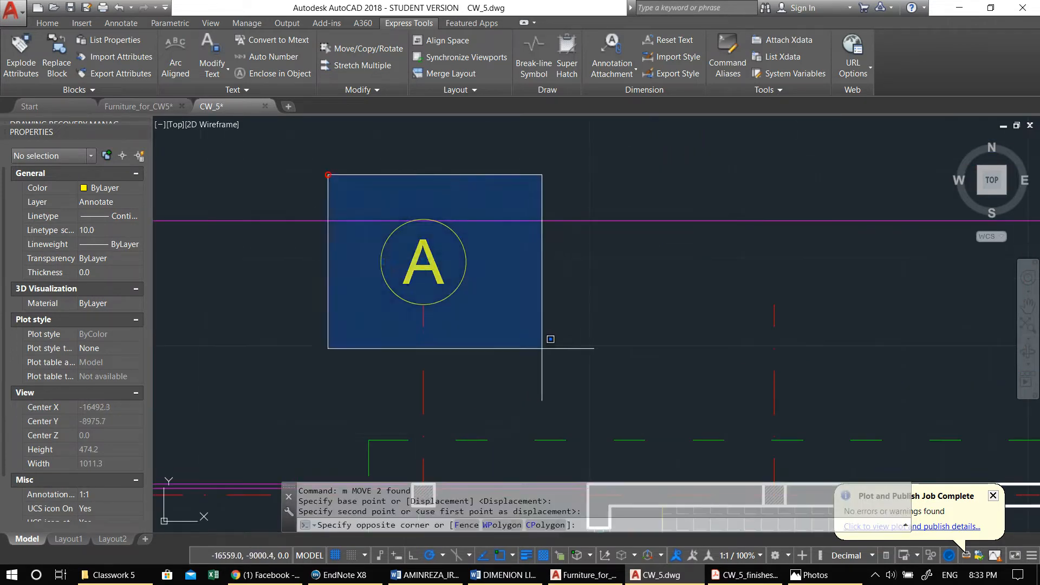
{"action": "left_click", "coordinate": [541, 348]}
{"action": "middle_click_drag", "start_coordinate": [541, 349], "coordinate": [470, 361]}
{"action": "type", "text": "co"}
{"action": "key", "text": "Return"}
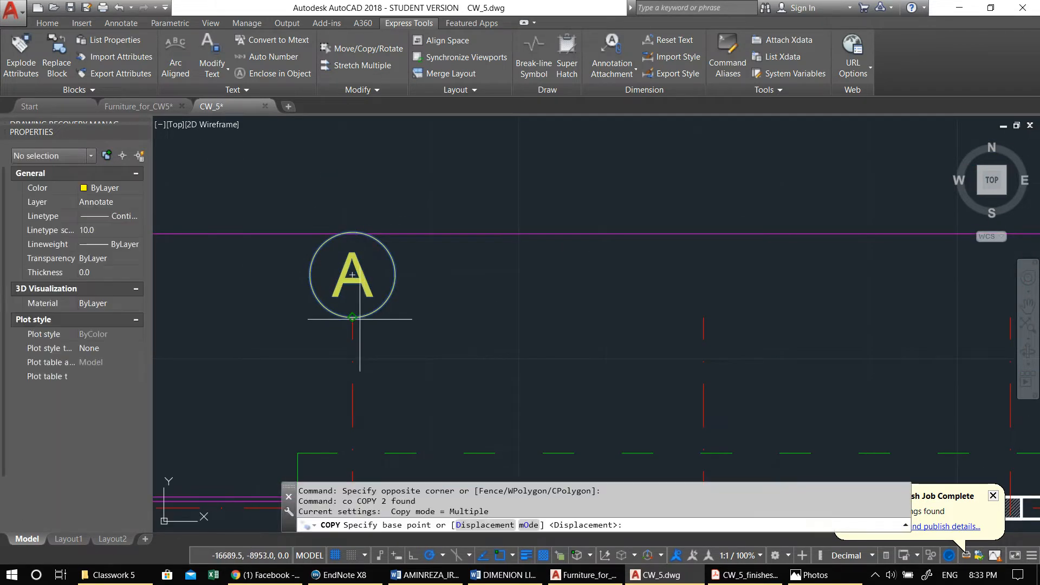
{"action": "left_click", "coordinate": [354, 317]}
{"action": "left_click", "coordinate": [703, 318]}
{"action": "middle_click_drag", "start_coordinate": [703, 318], "coordinate": [211, 285]}
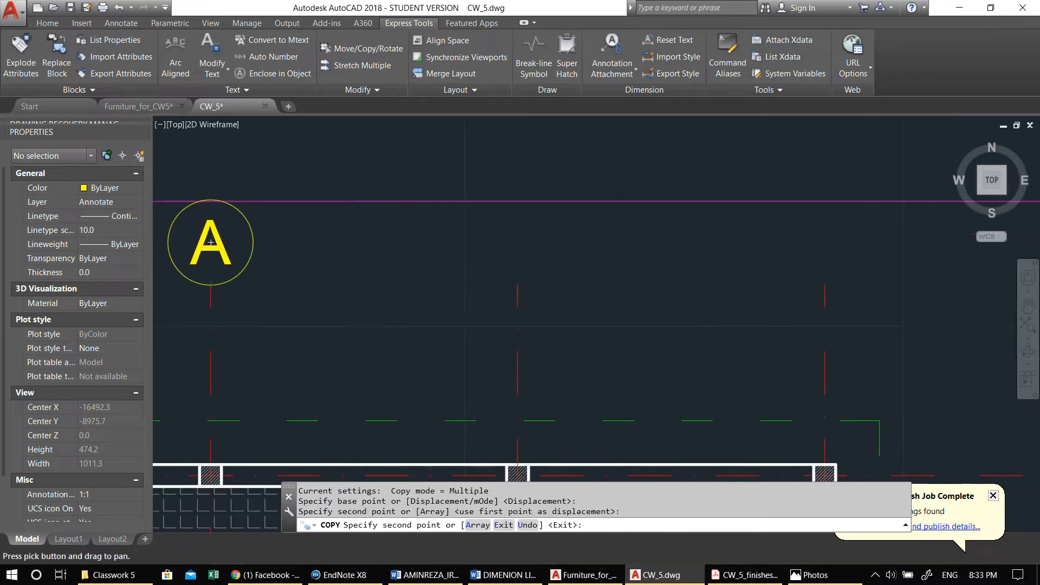
{"action": "left_click", "coordinate": [517, 285]}
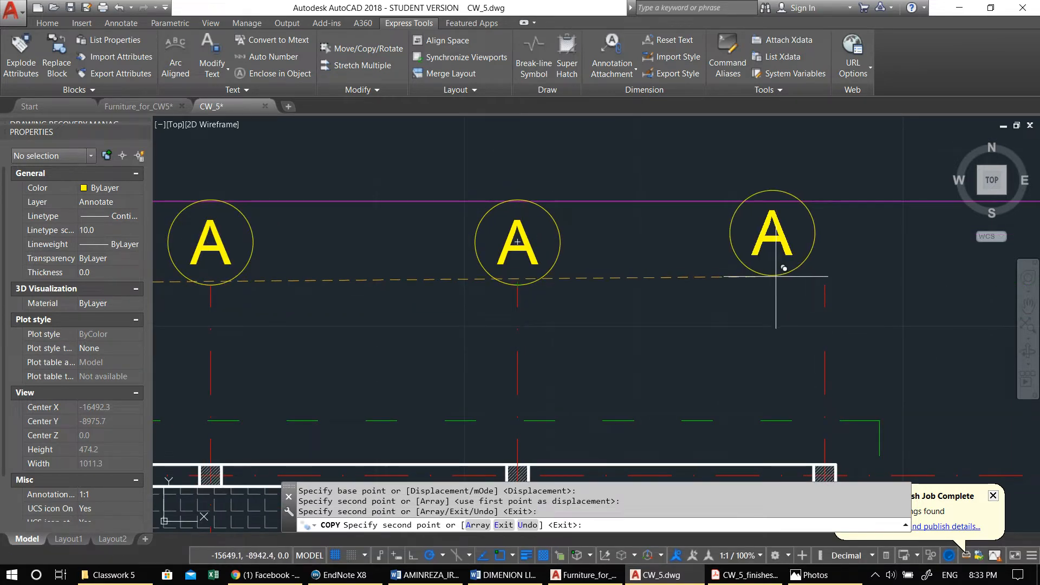
{"action": "left_click", "coordinate": [824, 285]}
Step: Place one more copy of the circled A near the left end of the uppermost horizontal axis and end copying
{"action": "scroll", "coordinate": [770, 296], "scroll_direction": "down", "scroll_amount": 2}
{"action": "middle_click_drag", "start_coordinate": [685, 350], "coordinate": [697, 210]}
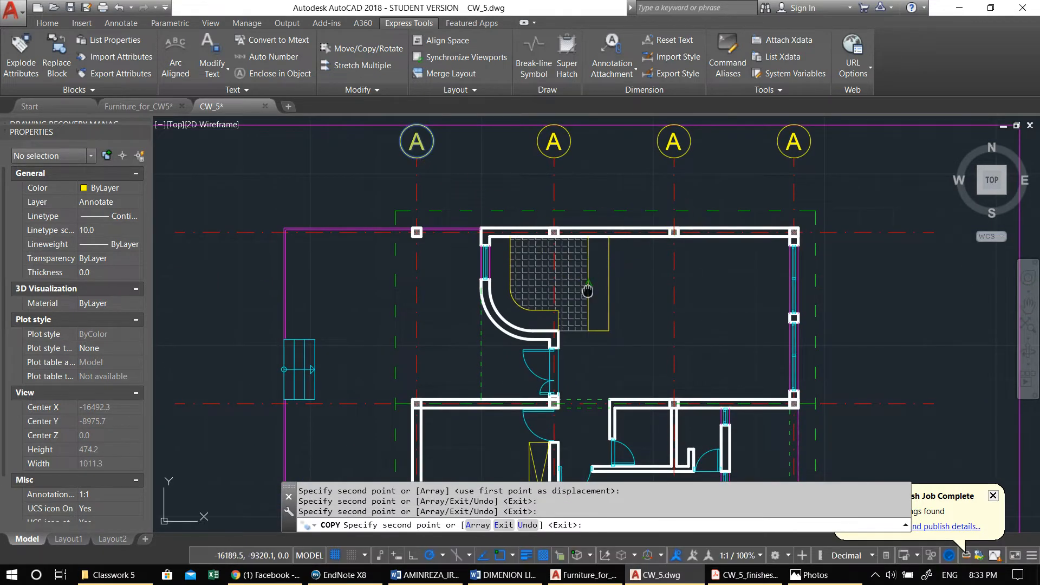
{"action": "middle_click_drag", "start_coordinate": [587, 291], "coordinate": [731, 283]}
{"action": "middle_click_drag", "start_coordinate": [283, 246], "coordinate": [464, 343]}
{"action": "scroll", "coordinate": [485, 316], "scroll_direction": "up", "scroll_amount": 2}
{"action": "left_click", "coordinate": [478, 311]}
{"action": "key", "text": "Escape"}
Step: Move this copy so its circle's right quadrant meets the left end of the uppermost horizontal axis
{"action": "left_click", "coordinate": [408, 242]}
{"action": "left_click", "coordinate": [511, 332]}
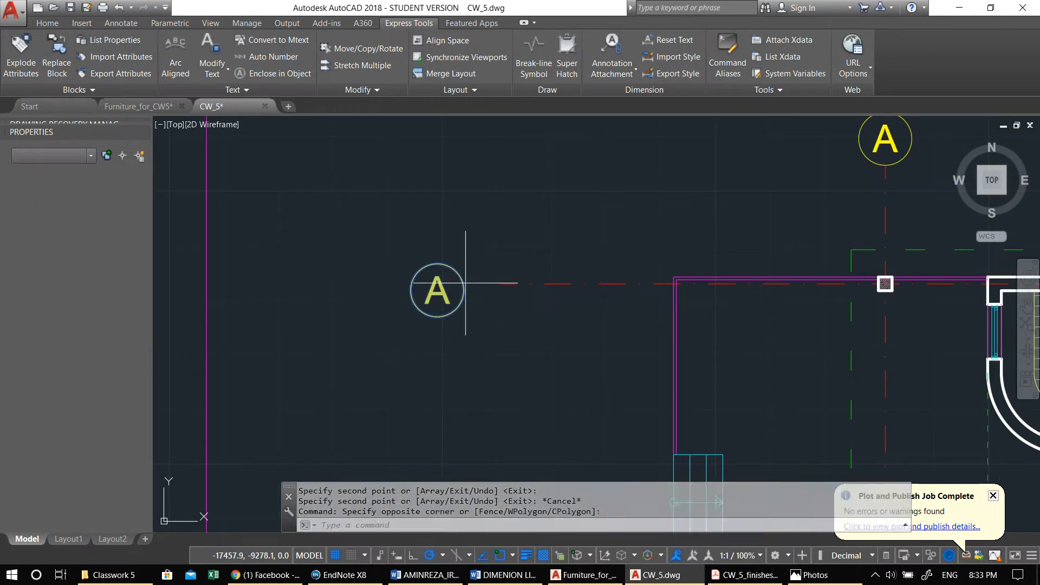
{"action": "type", "text": "m"}
{"action": "key", "text": "Return"}
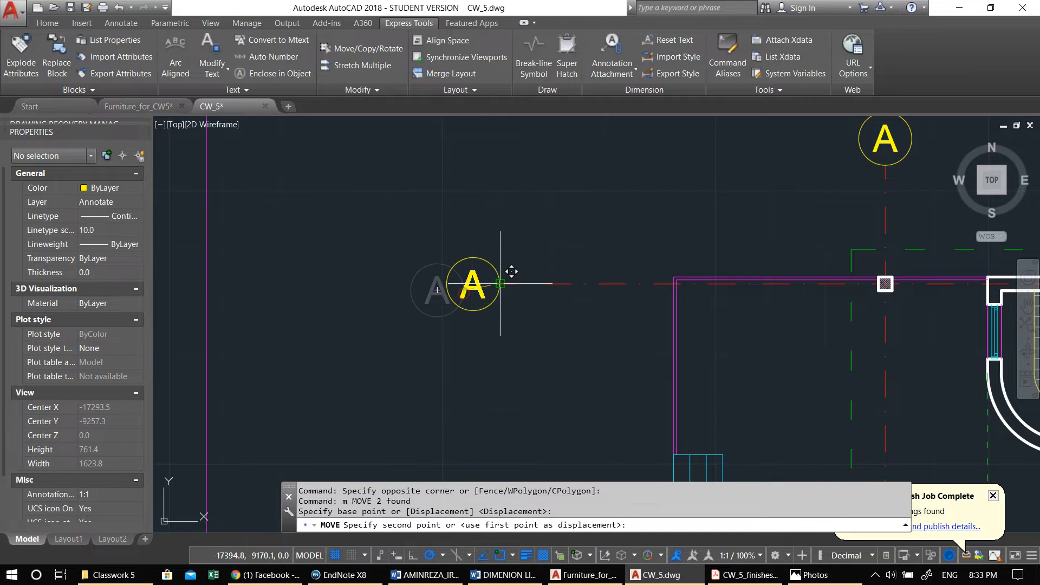
{"action": "left_click", "coordinate": [497, 283]}
Step: Copy the circled A from the uppermost horizontal axis to the left ends of the middle and lowest horizontal axes
{"action": "scroll", "coordinate": [332, 210], "scroll_direction": "down", "scroll_amount": 4}
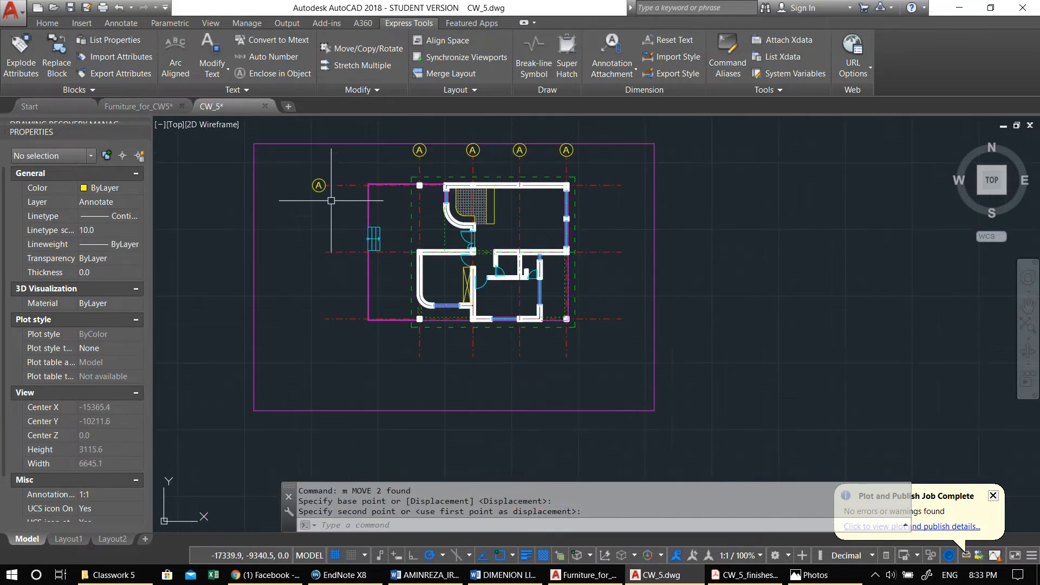
{"action": "scroll", "coordinate": [325, 206], "scroll_direction": "up", "scroll_amount": 1}
{"action": "left_click", "coordinate": [269, 161]}
{"action": "left_click", "coordinate": [334, 236]}
{"action": "scroll", "coordinate": [334, 235], "scroll_direction": "up", "scroll_amount": 1}
{"action": "type", "text": "co"}
{"action": "key", "text": "Return"}
{"action": "scroll", "coordinate": [331, 208], "scroll_direction": "up", "scroll_amount": 2}
{"action": "left_click", "coordinate": [332, 209]}
{"action": "middle_click_drag", "start_coordinate": [331, 209], "coordinate": [379, 170]}
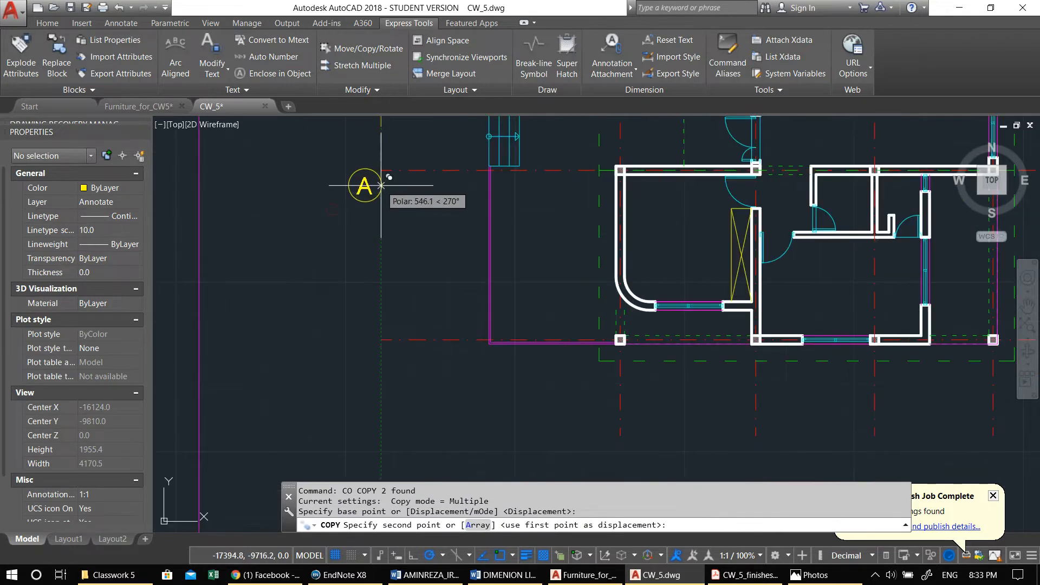
{"action": "left_click", "coordinate": [365, 340]}
{"action": "scroll", "coordinate": [363, 338], "scroll_direction": "down", "scroll_amount": 2}
{"action": "key", "text": "Escape"}
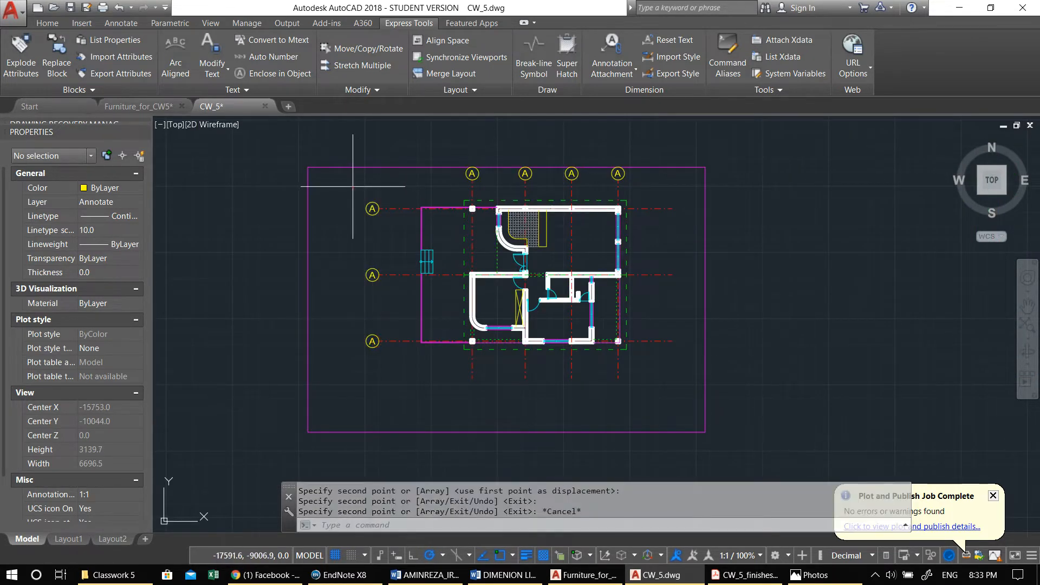
{"action": "left_click", "coordinate": [354, 186]}
{"action": "left_click", "coordinate": [407, 413]}
{"action": "middle_click_drag", "start_coordinate": [384, 358], "coordinate": [361, 367]}
{"action": "type", "text": "co"}
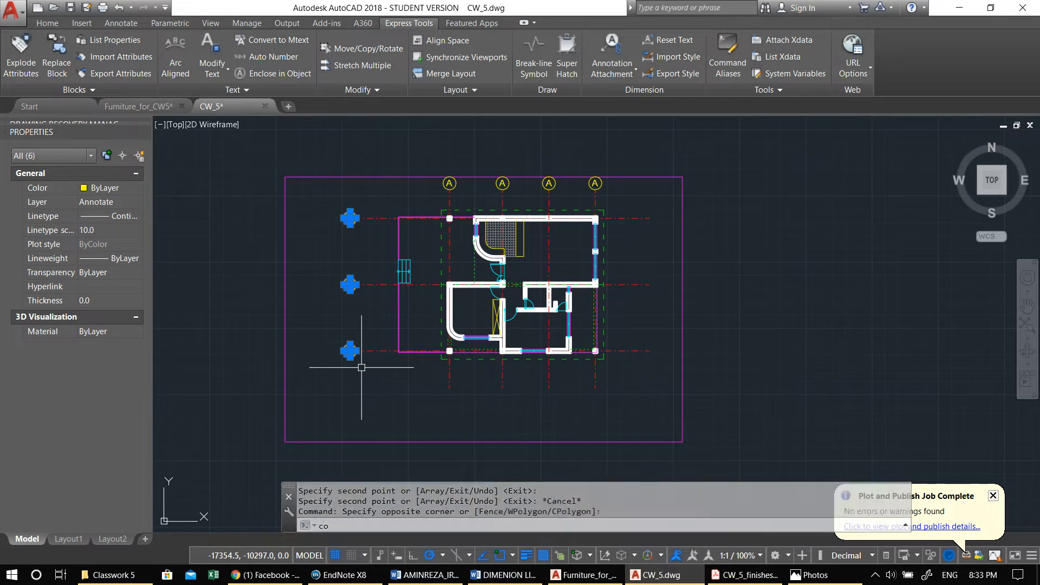
{"action": "key", "text": "Return"}
{"action": "key", "text": "Escape"}
Step: Change the second, third and fourth vertical axis labels to B, C and D
{"action": "scroll", "coordinate": [479, 176], "scroll_direction": "up", "scroll_amount": 3}
{"action": "double_click", "coordinate": [533, 191]}
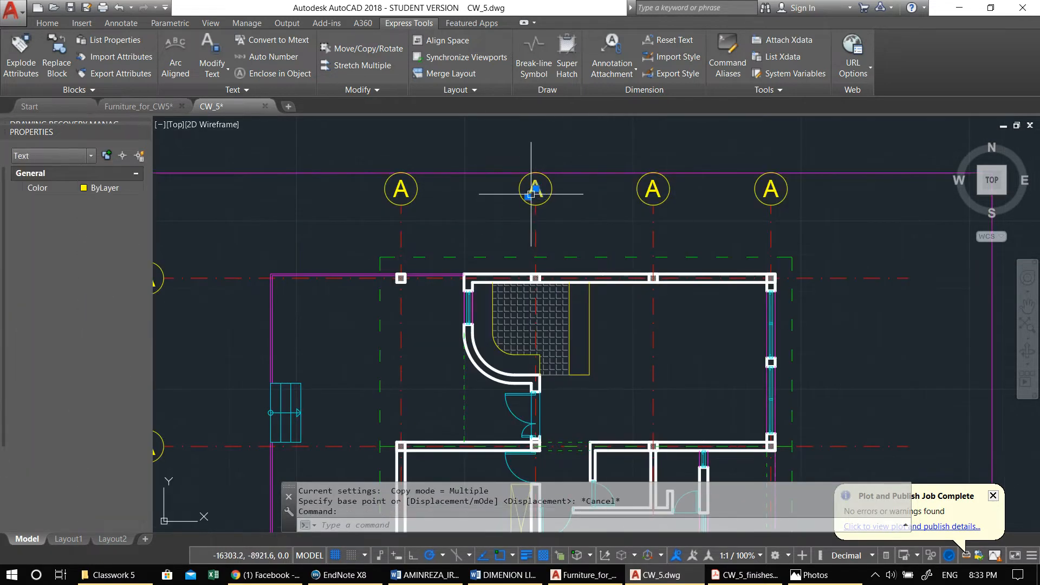
{"action": "type", "text": "B"}
{"action": "key", "text": "Return"}
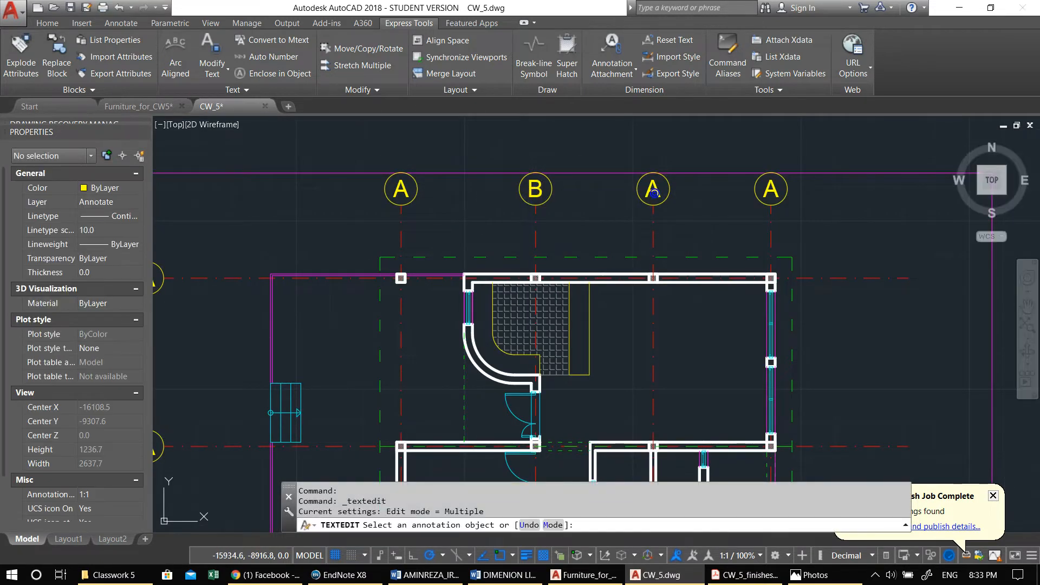
{"action": "left_click", "coordinate": [653, 191]}
{"action": "type", "text": "C"}
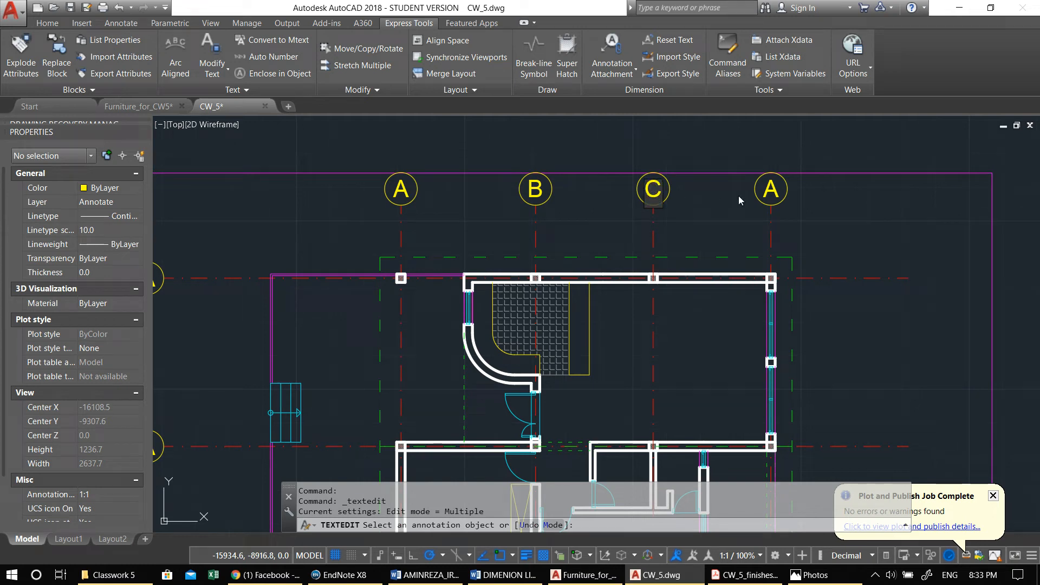
{"action": "key", "text": "Return"}
{"action": "left_click", "coordinate": [772, 192]}
{"action": "type", "text": "D"}
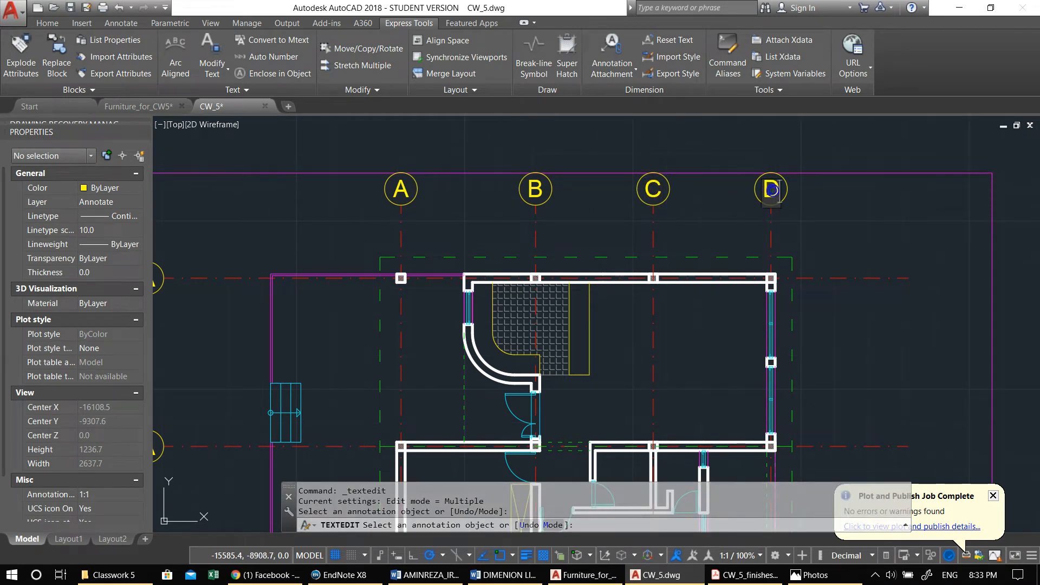
{"action": "key", "text": "Return"}
Step: Change the uppermost, middle and lowest horizontal axis labels to 1, 2 and 3
{"action": "scroll", "coordinate": [620, 220], "scroll_direction": "down", "scroll_amount": 1}
{"action": "middle_click_drag", "start_coordinate": [611, 222], "coordinate": [747, 186]}
{"action": "left_click", "coordinate": [461, 219]}
{"action": "type", "text": "1"}
{"action": "key", "text": "Return"}
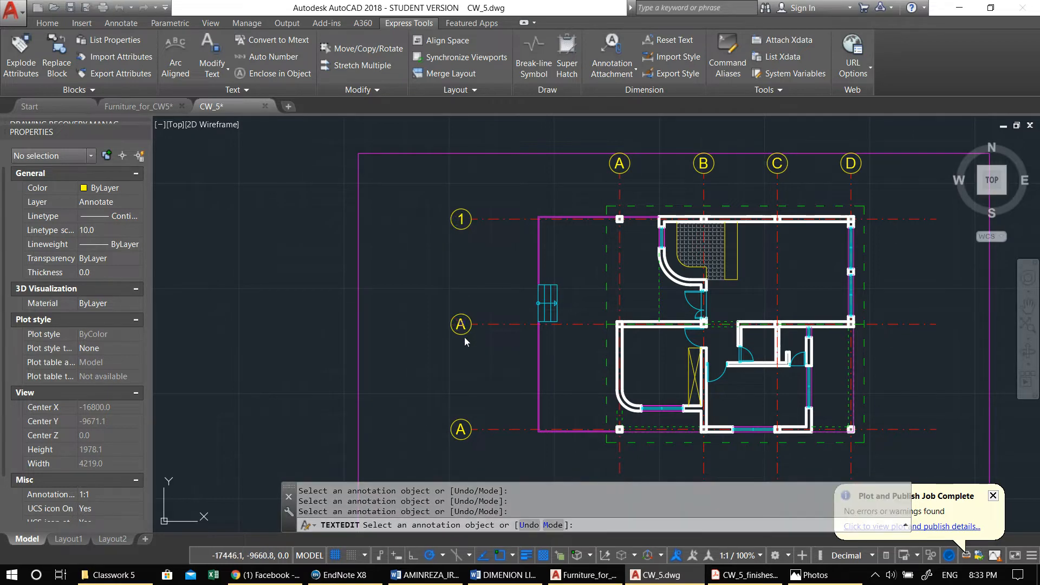
{"action": "left_click", "coordinate": [461, 324]}
{"action": "type", "text": "2"}
{"action": "key", "text": "Return"}
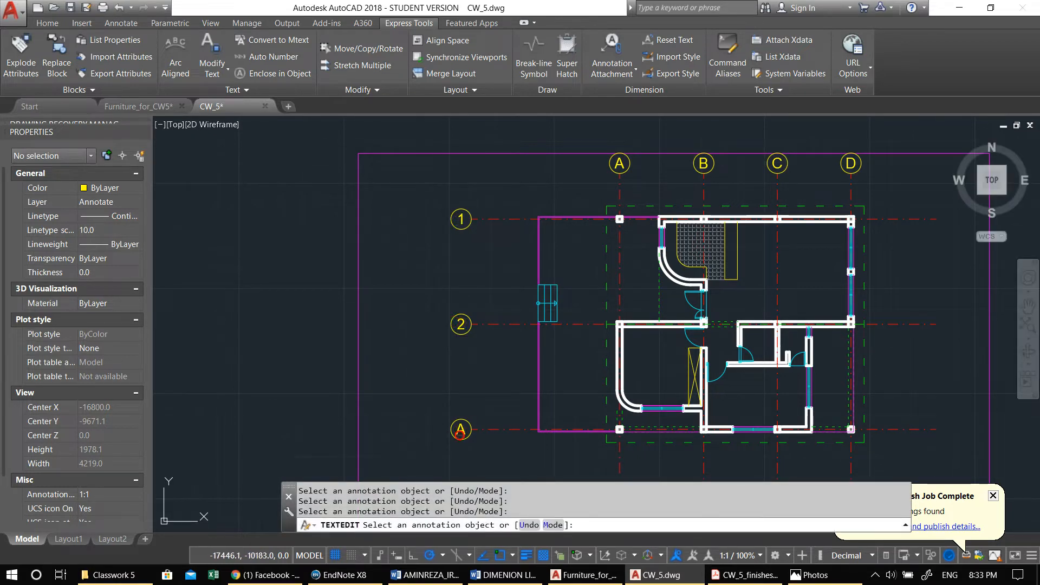
{"action": "left_click", "coordinate": [461, 431]}
{"action": "type", "text": "3"}
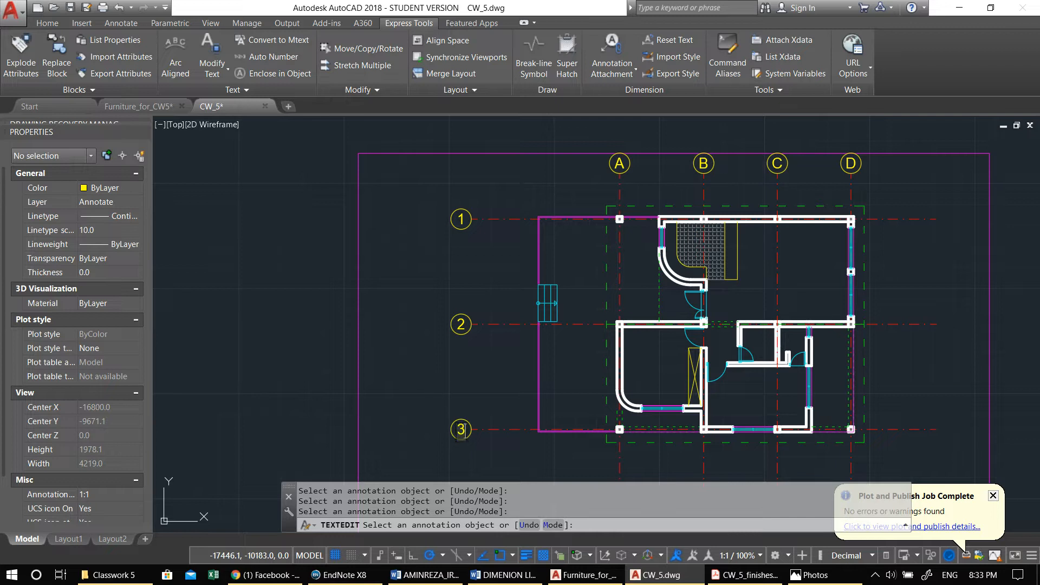
{"action": "key", "text": "Return"}
{"action": "key", "text": "Escape"}
{"action": "key", "text": "Escape"}
Step: Copy the circled labels A–D to the lower ends of the vertical axes, from circle A's upper quadrant to its axis end
{"action": "middle_click_drag", "start_coordinate": [489, 290], "coordinate": [399, 303]}
{"action": "left_click", "coordinate": [460, 144]}
{"action": "left_click", "coordinate": [818, 201]}
{"action": "middle_click_drag", "start_coordinate": [741, 212], "coordinate": [714, 256]}
{"action": "type", "text": "co"}
{"action": "key", "text": "Return"}
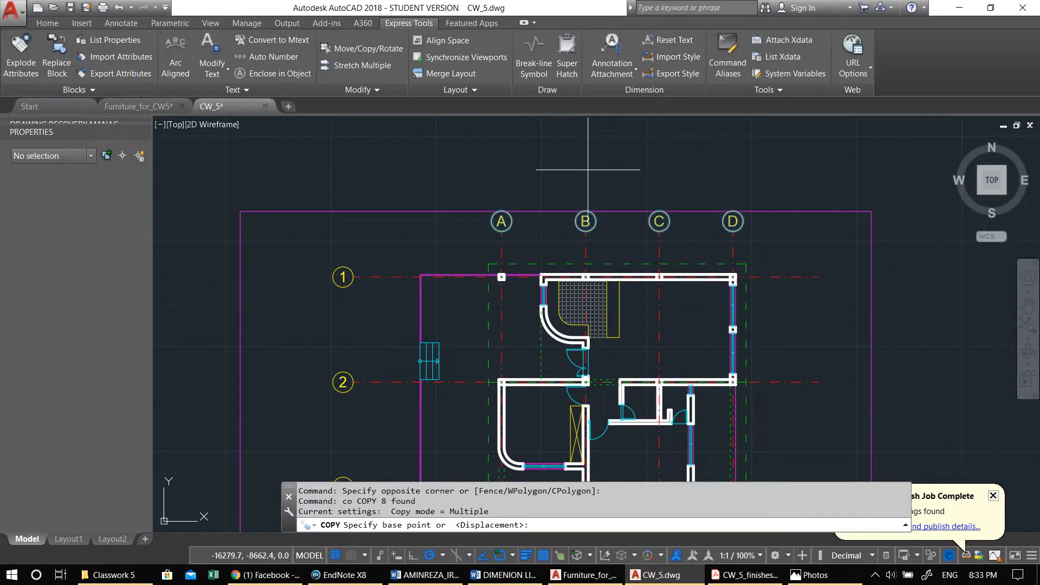
{"action": "left_click", "coordinate": [501, 211]}
{"action": "middle_click_drag", "start_coordinate": [513, 466], "coordinate": [508, 271]}
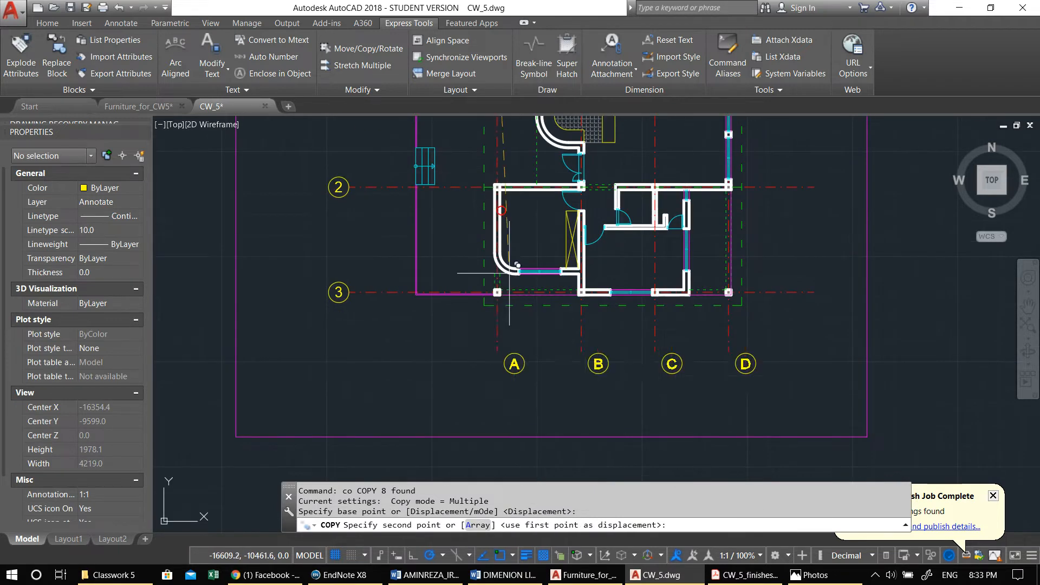
{"action": "left_click", "coordinate": [500, 352]}
{"action": "middle_click_drag", "start_coordinate": [440, 332], "coordinate": [484, 387]}
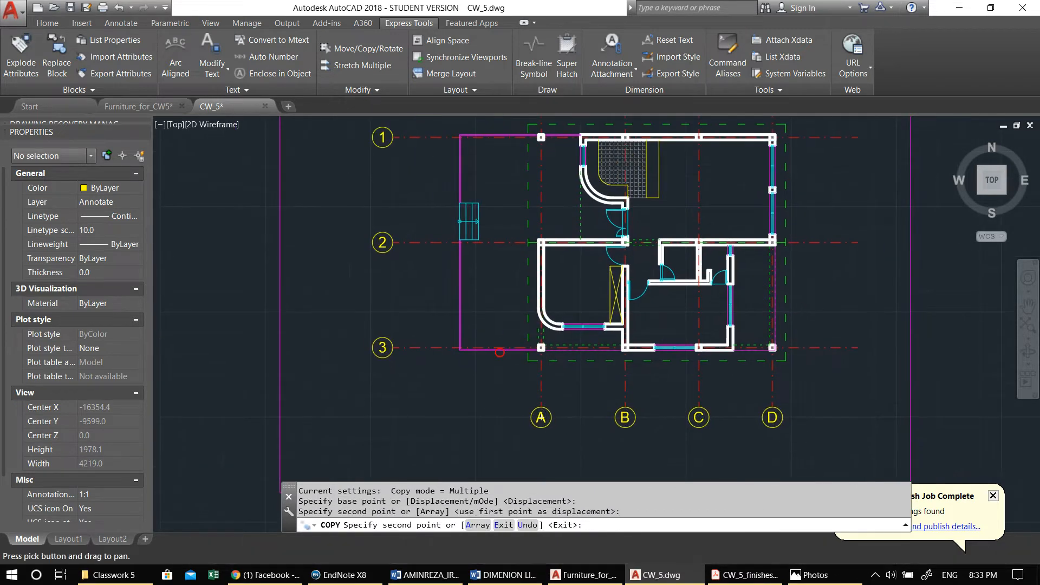
{"action": "key", "text": "Escape"}
Step: Copy the circled labels 1–3 to the right ends of the horizontal axes, using circle 1's left quadrant as base point
{"action": "left_click", "coordinate": [352, 167]}
{"action": "left_click", "coordinate": [428, 449]}
{"action": "middle_click_drag", "start_coordinate": [396, 380], "coordinate": [392, 429]}
{"action": "type", "text": "co"}
{"action": "key", "text": "Return"}
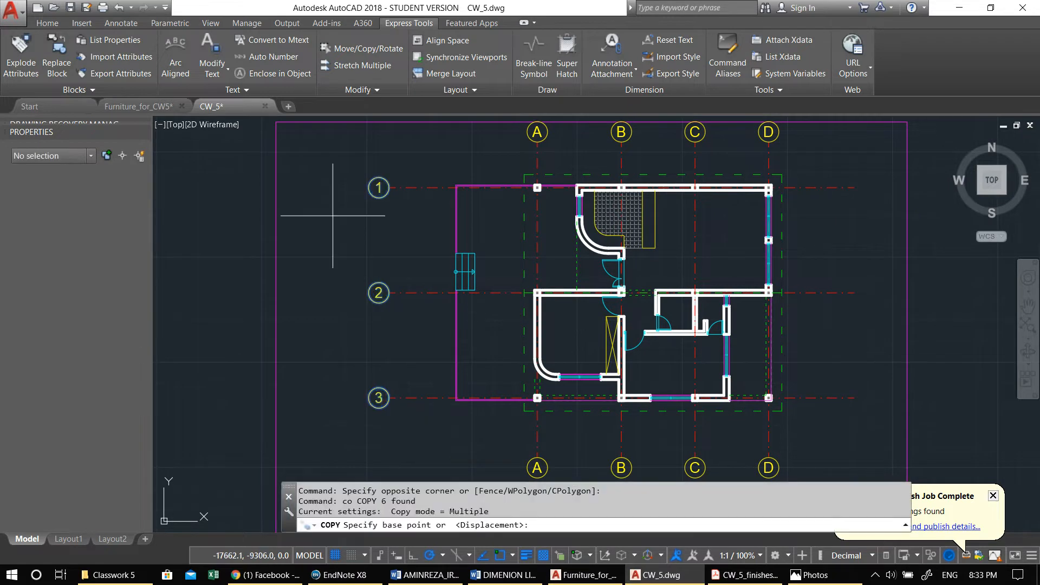
{"action": "left_click", "coordinate": [368, 188]}
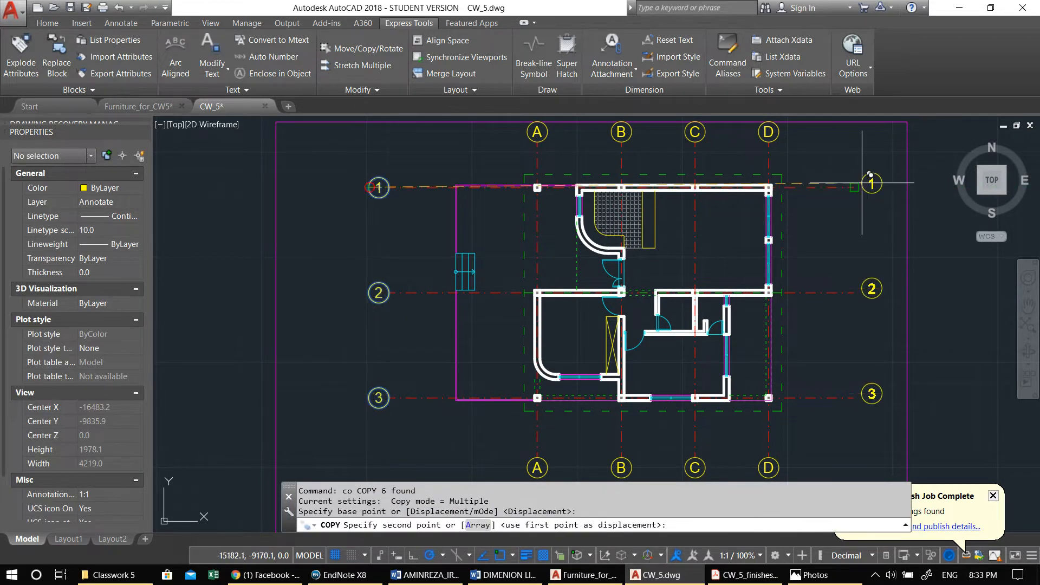
{"action": "mouse_move", "coordinate": [643, 281]}
{"action": "middle_mouse_down"}
{"action": "mouse_move", "coordinate": [414, 274]}
{"action": "mouse_move", "coordinate": [525, 288]}
{"action": "middle_mouse_up"}
{"action": "key", "text": "Escape"}
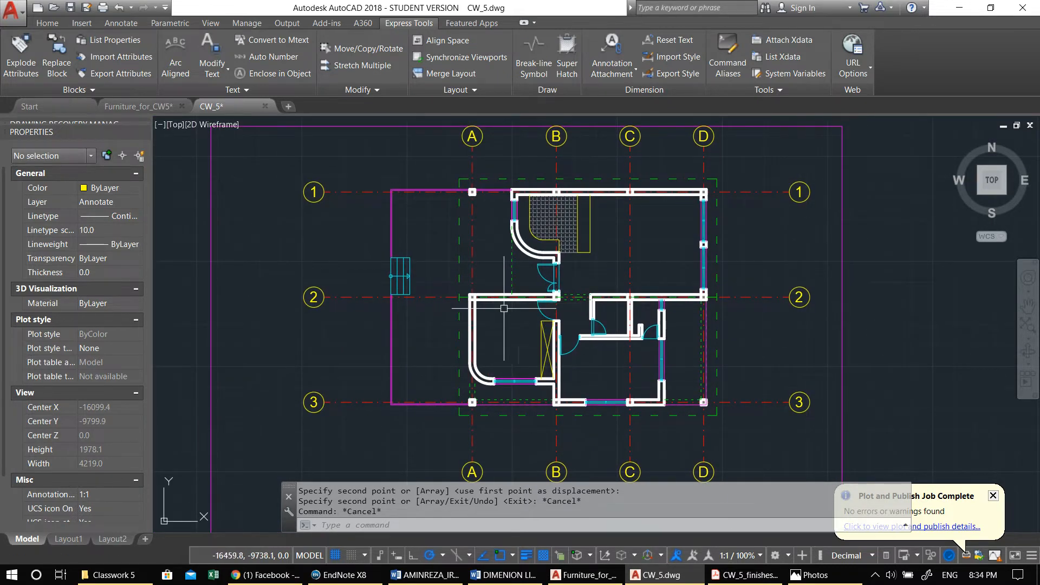
Step: Create a new dimension style named AMIN_1 based on the Standard style
{"action": "type", "text": "d"}
{"action": "key", "text": "Return"}
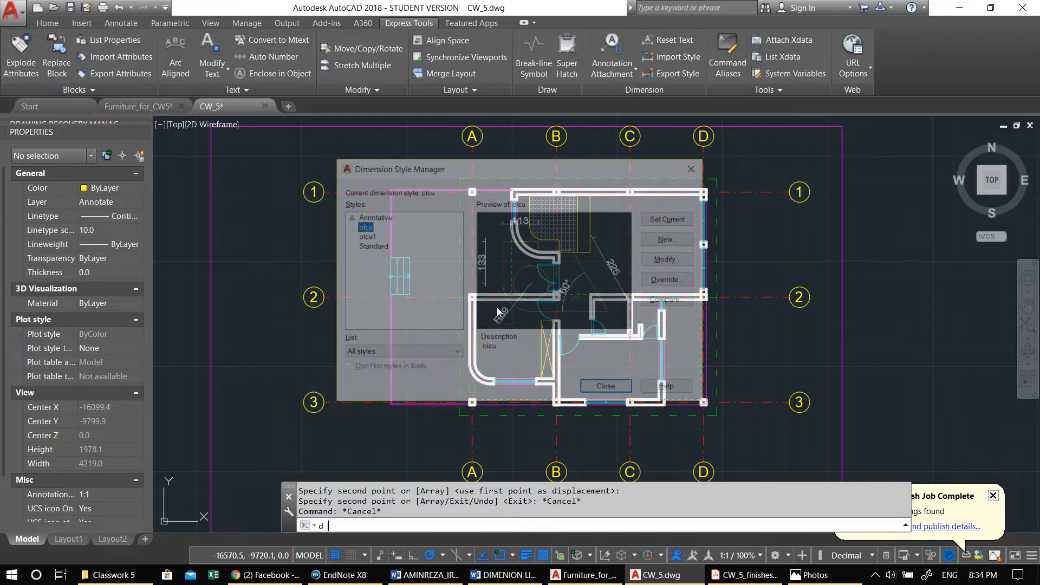
{"action": "left_click", "coordinate": [370, 245]}
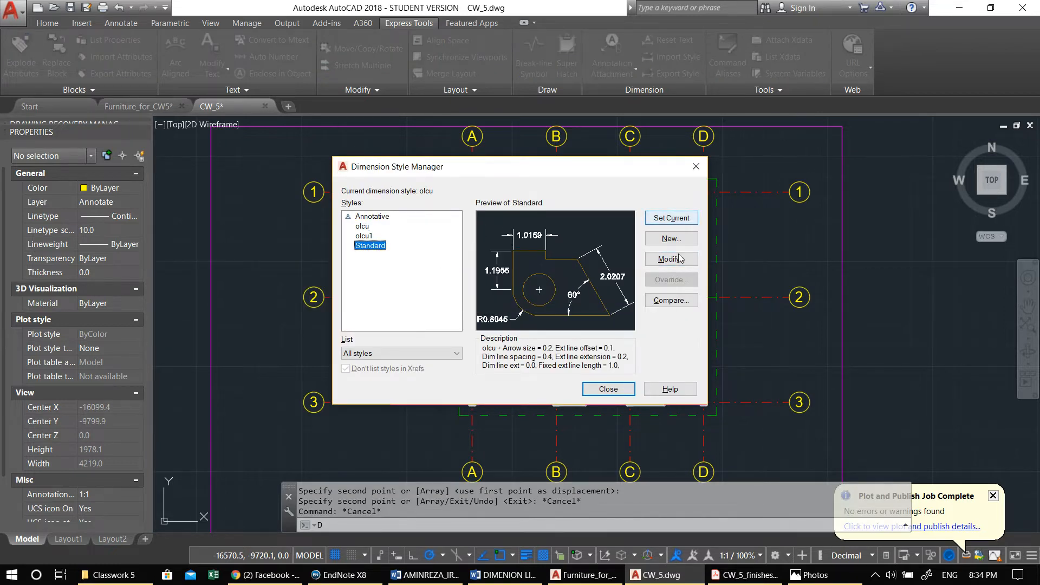
{"action": "left_click", "coordinate": [663, 238]}
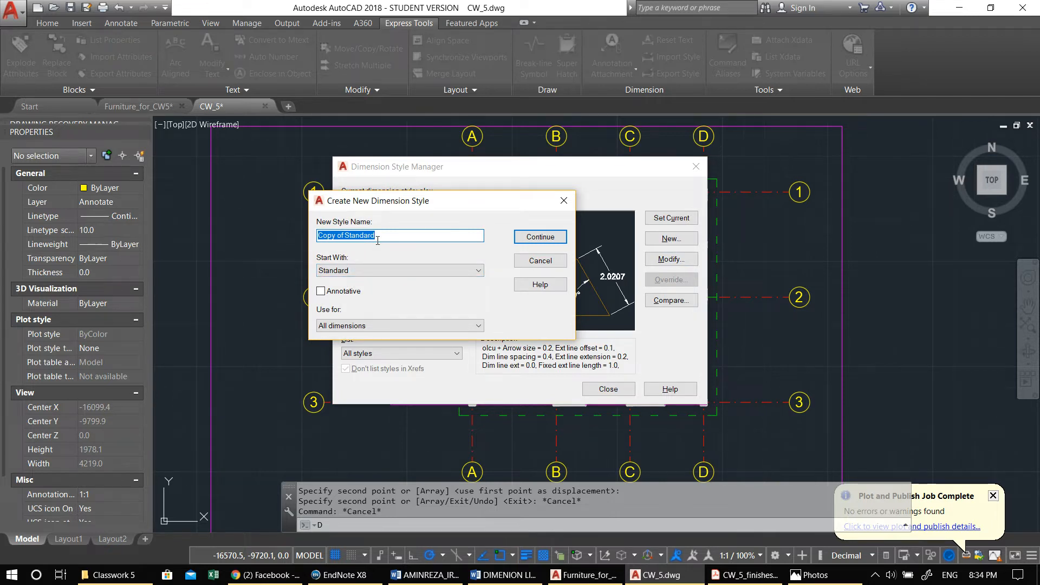
{"action": "type", "text": "AMIN_1"}
{"action": "left_click", "coordinate": [535, 237]}
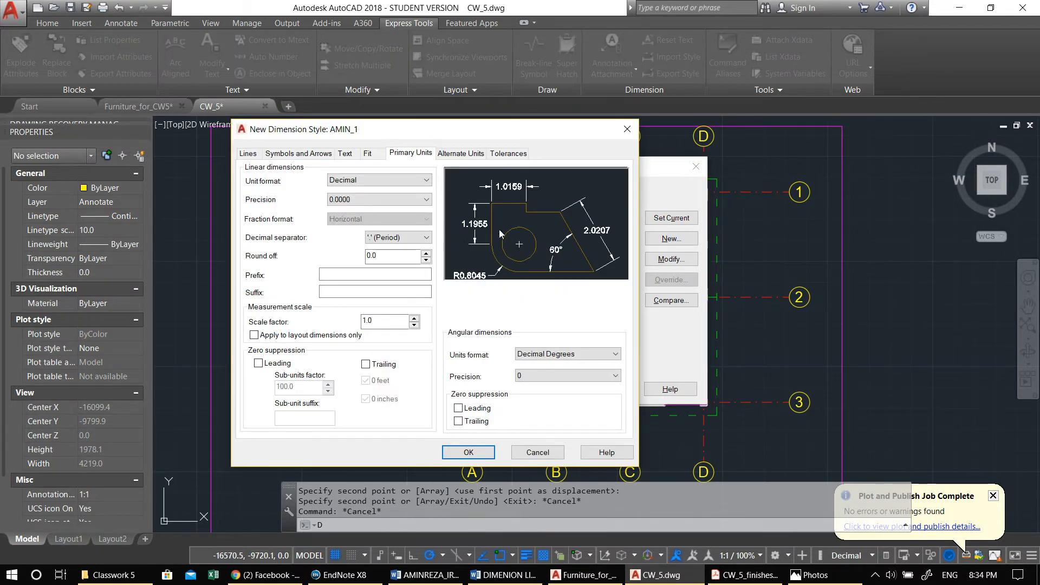
Step: Set baseline spacing and extension beyond dimension lines to 5.0, and use fixed-length extension lines of length 15
{"action": "left_click_drag", "start_coordinate": [305, 136], "coordinate": [335, 128]}
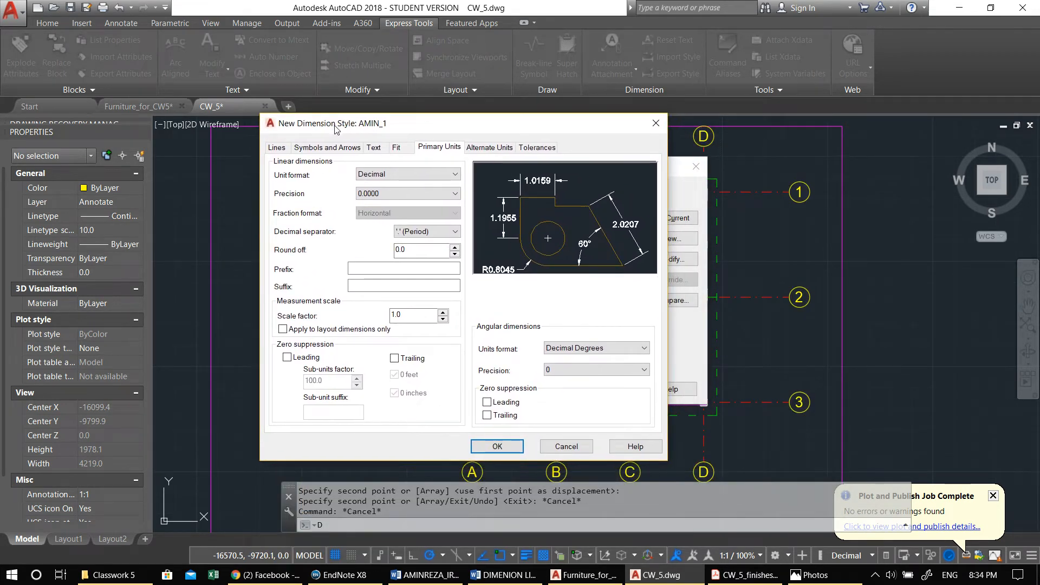
{"action": "left_click", "coordinate": [276, 147]}
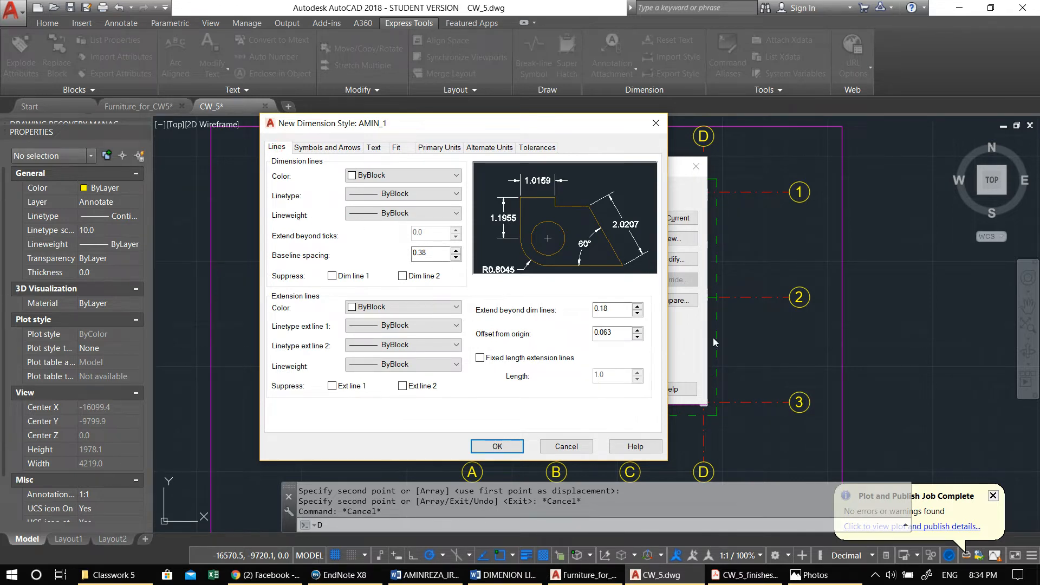
{"action": "double_click", "coordinate": [437, 259]}
{"action": "type", "text": "5.0"}
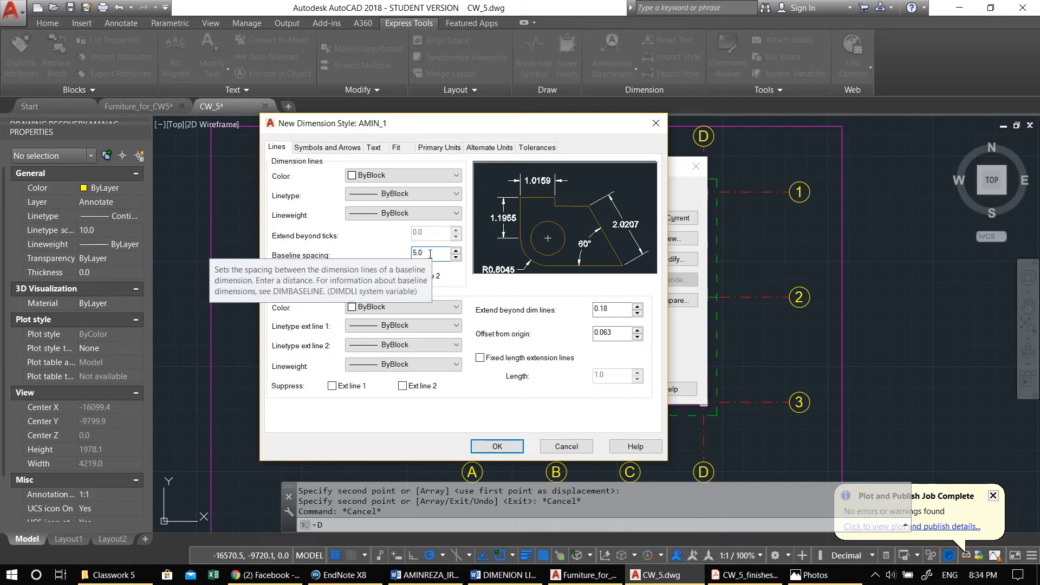
{"action": "double_click", "coordinate": [601, 309]}
{"action": "type", "text": "12"}
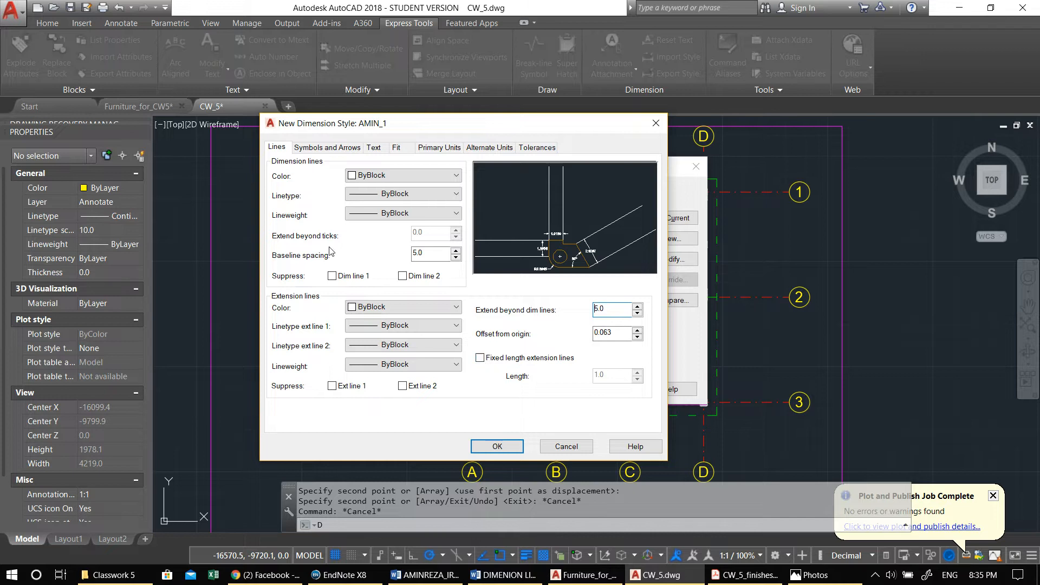
{"action": "left_click", "coordinate": [495, 359]}
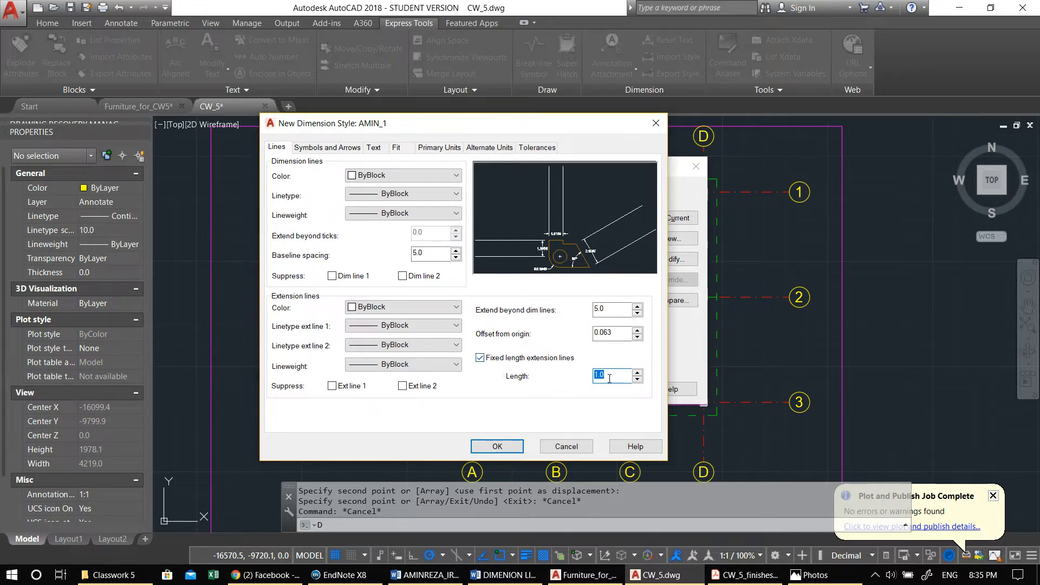
{"action": "type", "text": "15"}
Step: Set the style's dimension arrowheads to Architectural tick with an arrow size of 12
{"action": "left_click", "coordinate": [347, 148]}
{"action": "left_click", "coordinate": [325, 187]}
{"action": "left_click", "coordinate": [316, 240]}
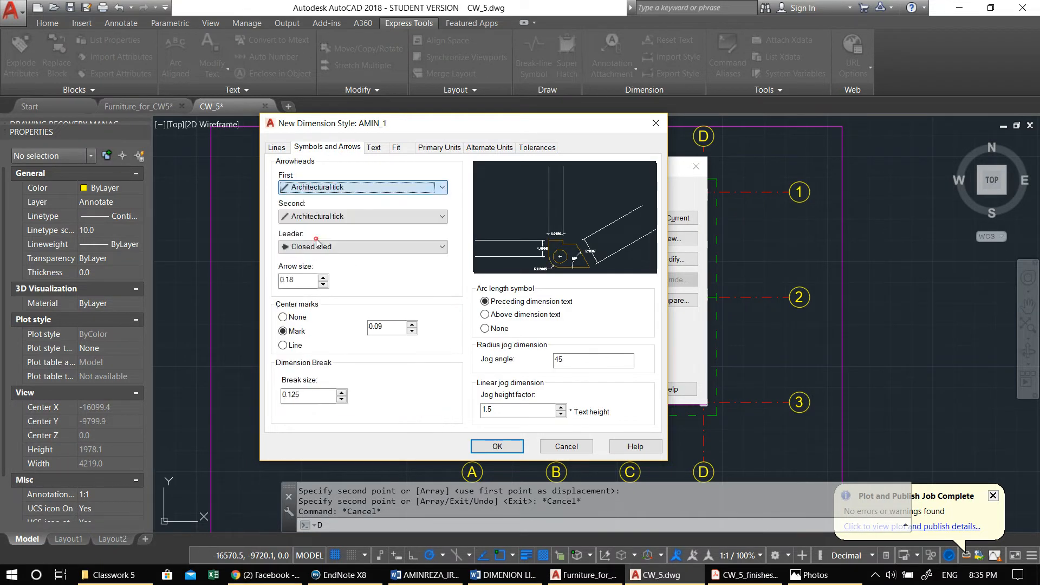
{"action": "double_click", "coordinate": [307, 279]}
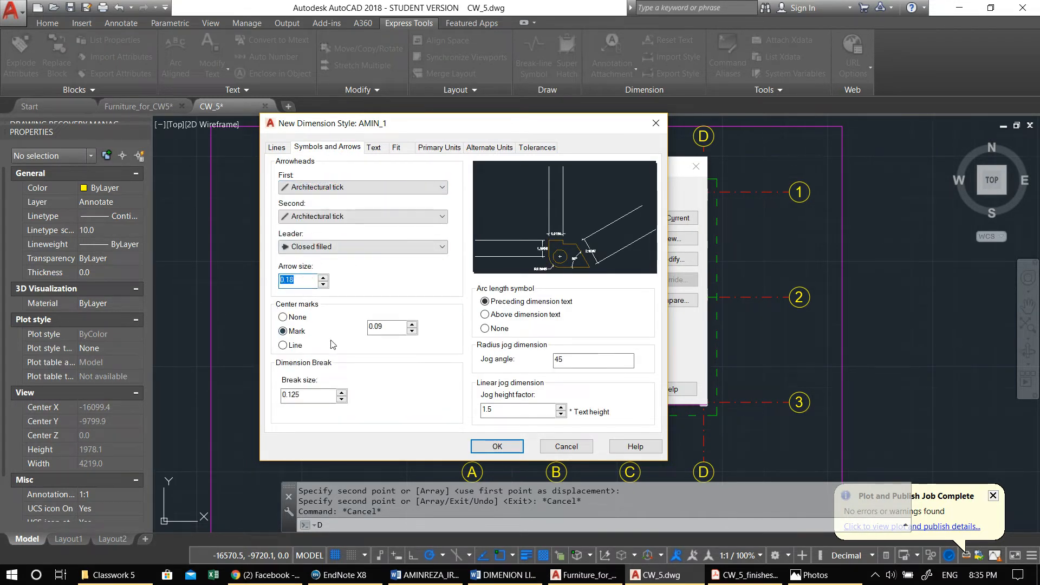
{"action": "type", "text": "12"}
{"action": "left_click", "coordinate": [374, 276]}
Step: Place the arc length symbol above the dimension text and set the dimension break size to 5
{"action": "left_click", "coordinate": [516, 315]}
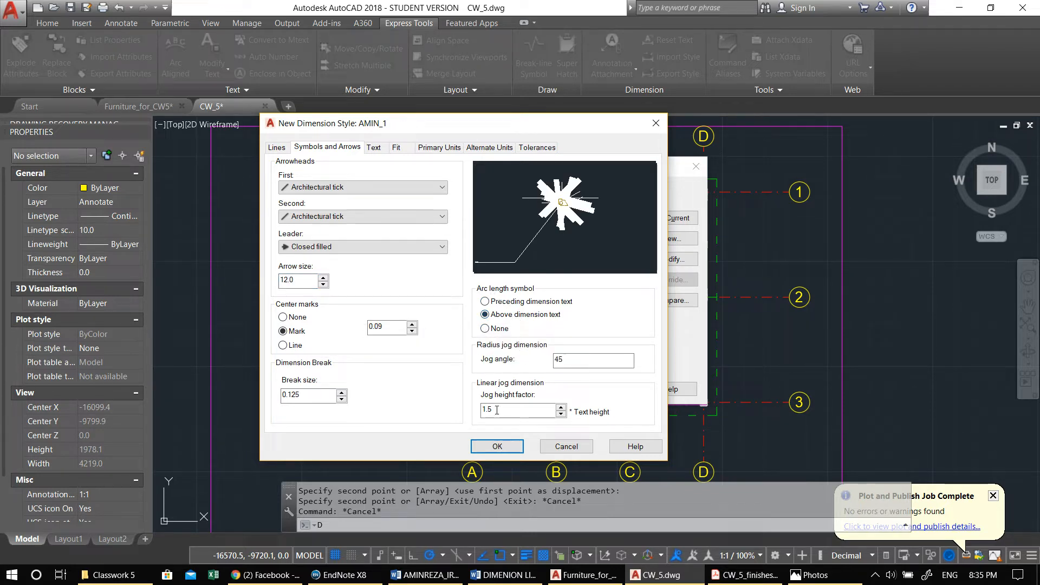
{"action": "left_click", "coordinate": [308, 397]}
{"action": "double_click", "coordinate": [308, 396]}
{"action": "type", "text": "5"}
Step: Set the dimension text height to 18 and align the text with the dimension line
{"action": "left_click", "coordinate": [373, 147]}
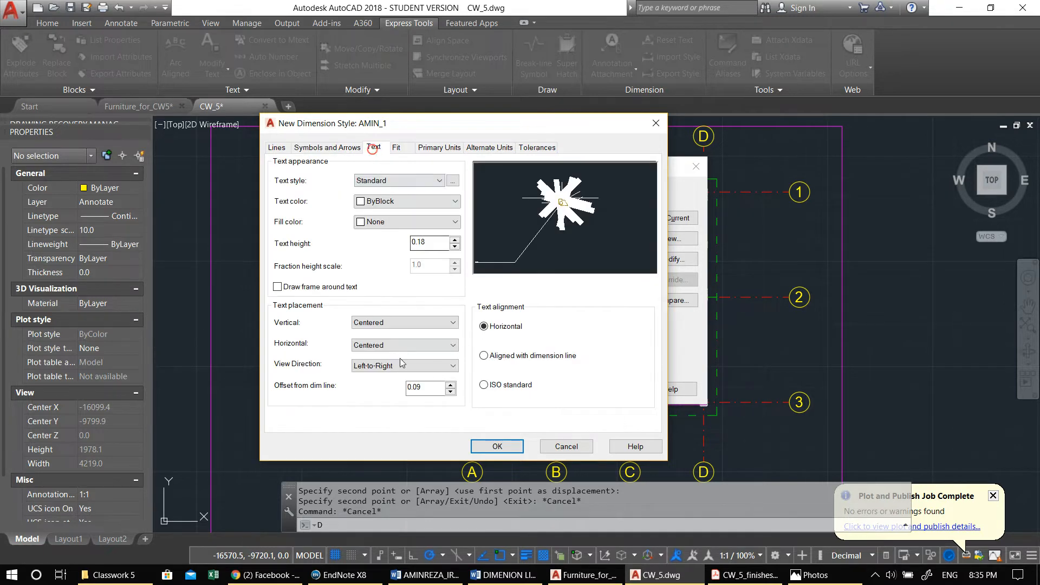
{"action": "double_click", "coordinate": [433, 244]}
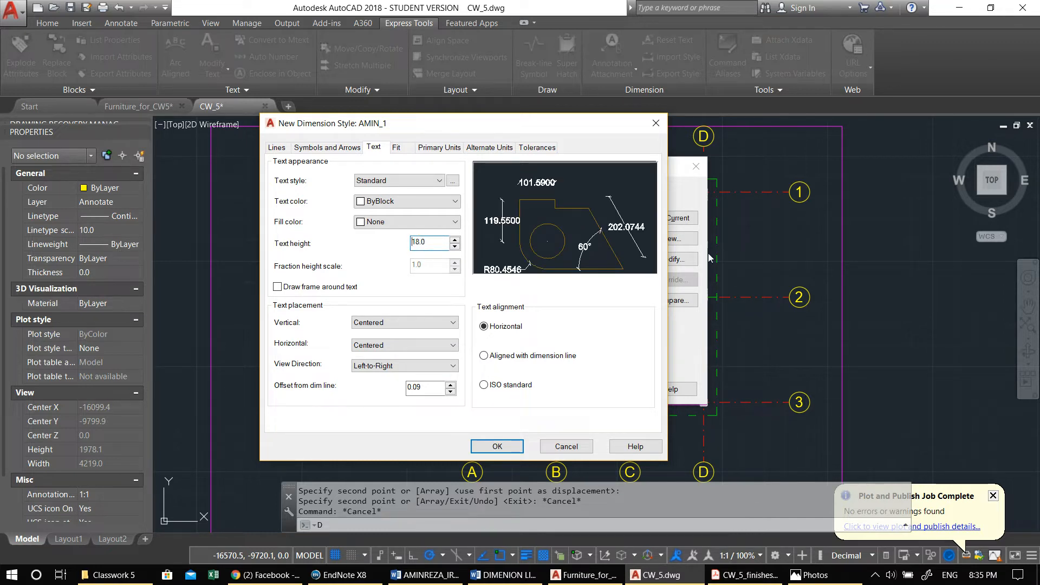
{"action": "left_click", "coordinate": [484, 357]}
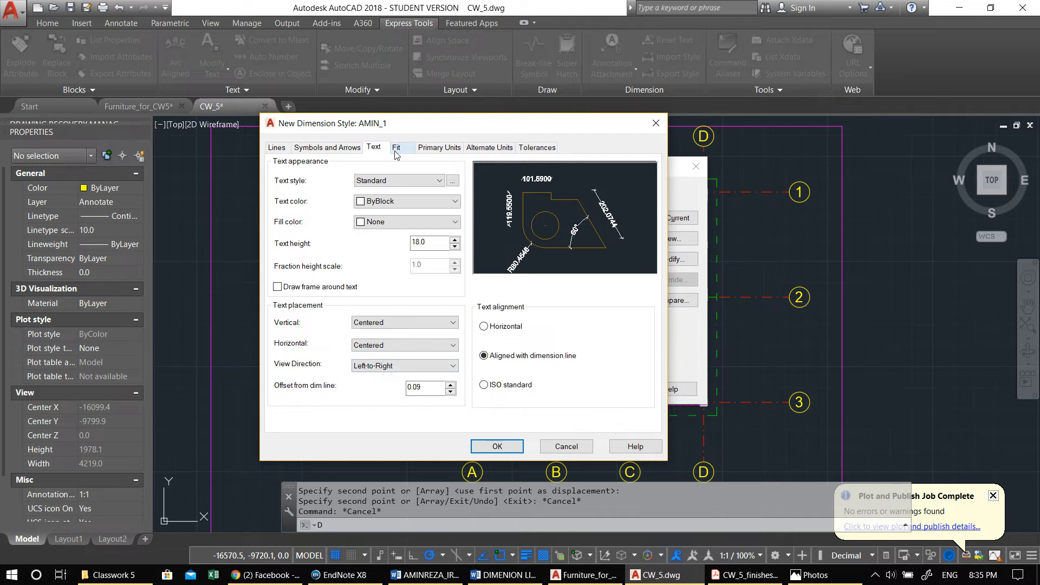
Step: Set the linear dimension precision of the primary units to 0
{"action": "left_click", "coordinate": [438, 147]}
{"action": "left_click", "coordinate": [403, 194]}
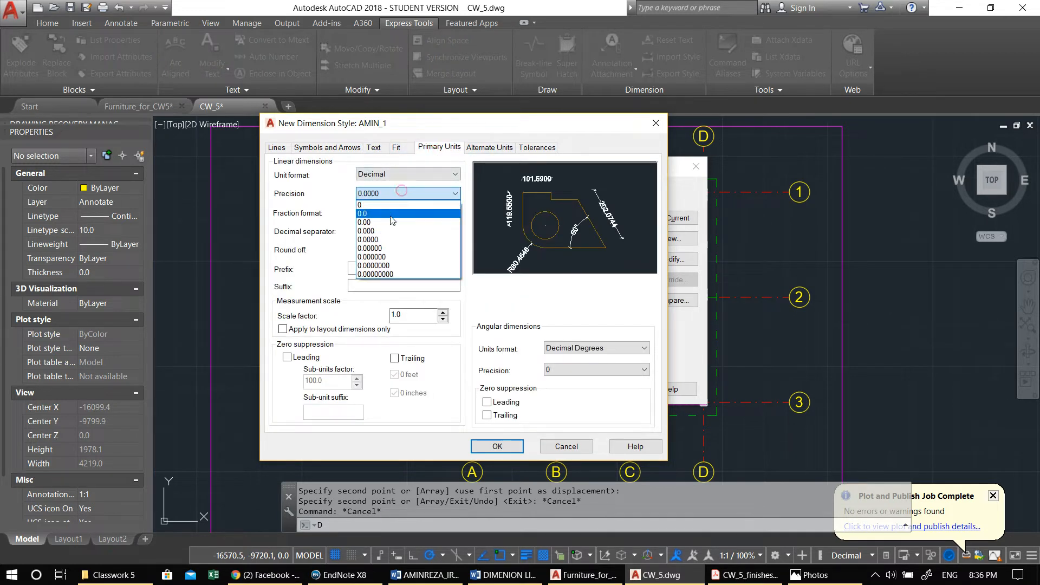
{"action": "left_click", "coordinate": [389, 214]}
{"action": "left_click", "coordinate": [382, 193]}
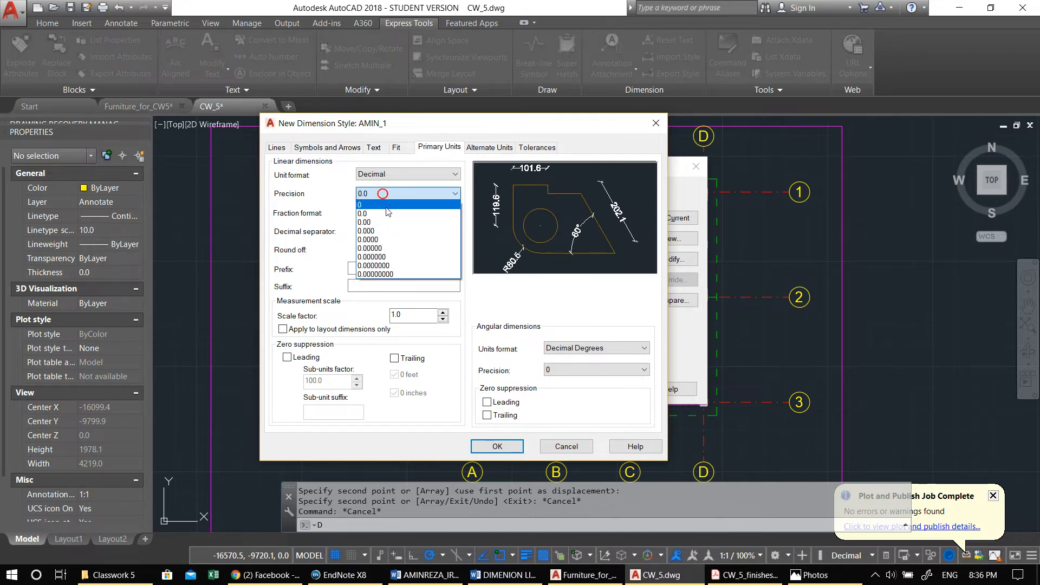
{"action": "left_click", "coordinate": [386, 205]}
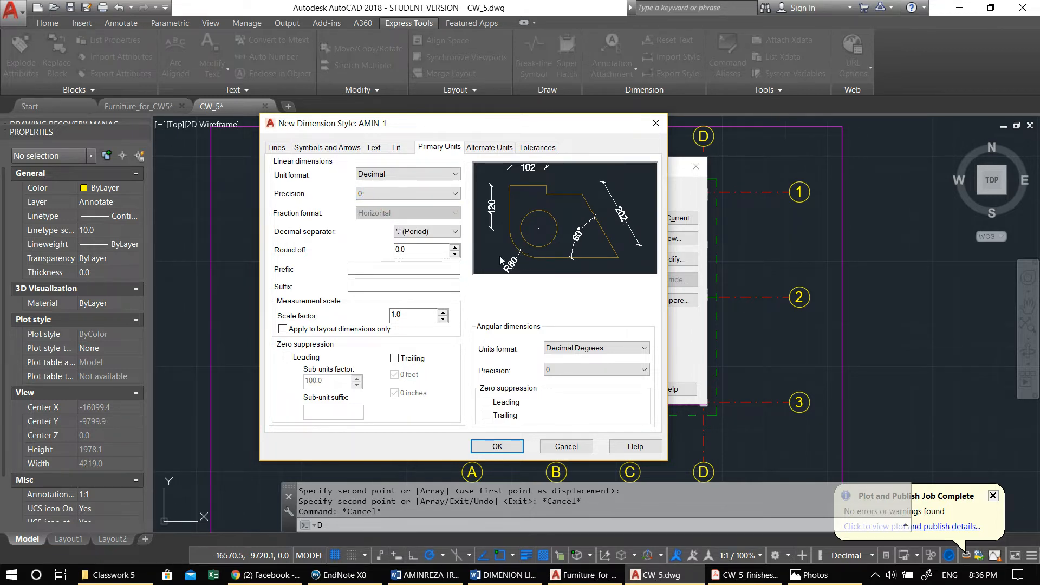
Step: Set the text offset from the dimension line to 1, then save AMIN_1 and make it the current dimension style
{"action": "left_click", "coordinate": [374, 147]}
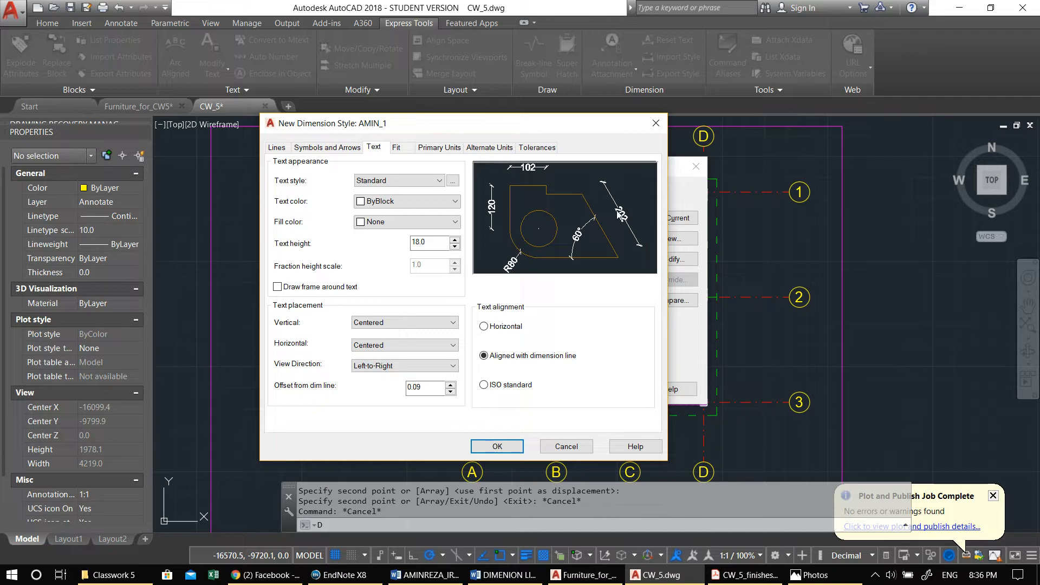
{"action": "left_click_drag", "start_coordinate": [430, 390], "coordinate": [306, 393]}
{"action": "type", "text": "1"}
{"action": "left_click", "coordinate": [497, 446]}
{"action": "left_click", "coordinate": [671, 218]}
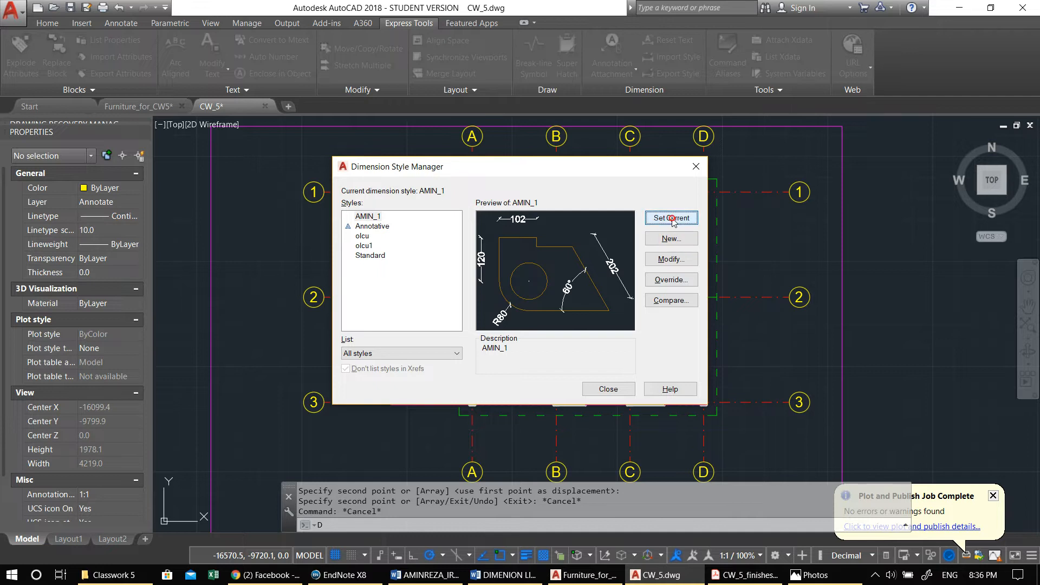
{"action": "left_click", "coordinate": [608, 389]}
{"action": "middle_click_drag", "start_coordinate": [578, 291], "coordinate": [540, 290]}
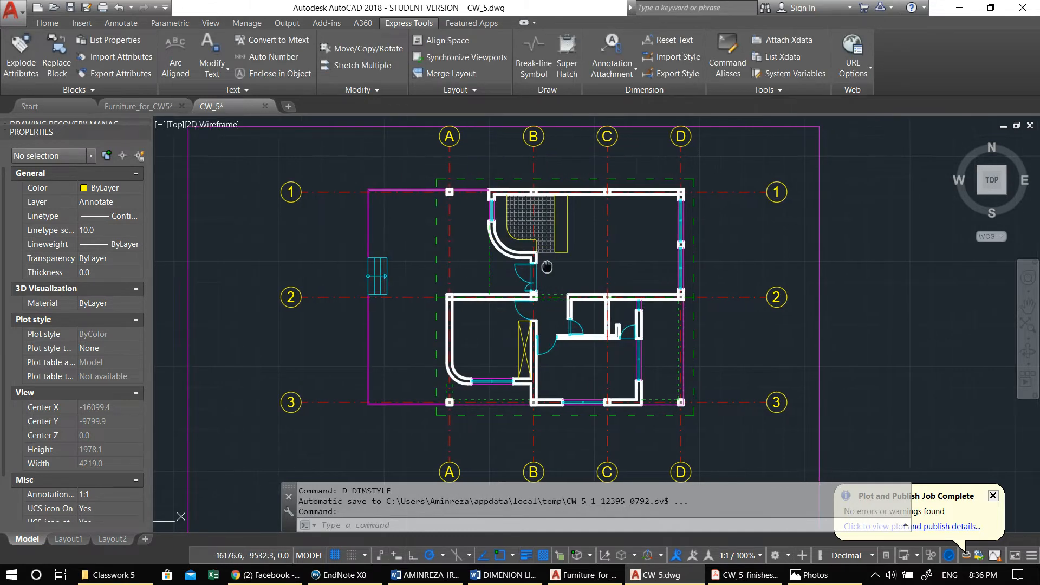
{"action": "left_click", "coordinate": [47, 24]}
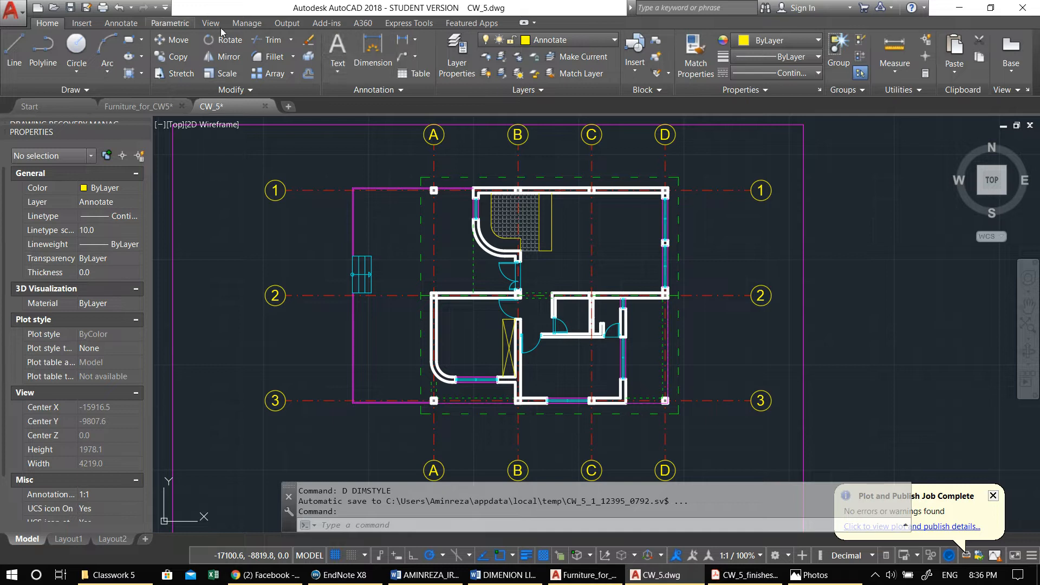
{"action": "left_click", "coordinate": [121, 22]}
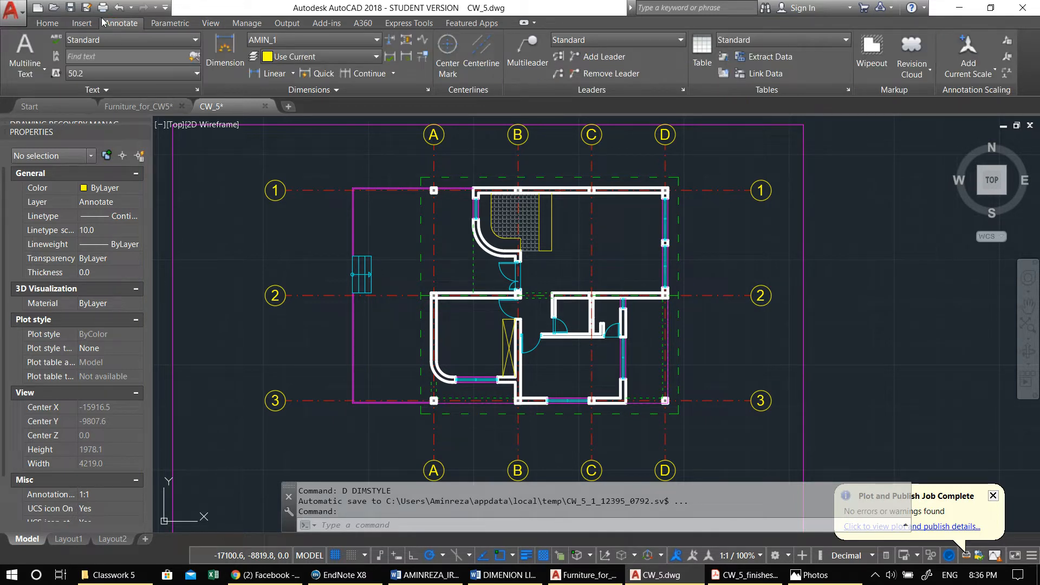
{"action": "left_click", "coordinate": [260, 75]}
{"action": "scroll", "coordinate": [465, 158], "scroll_direction": "up", "scroll_amount": 2}
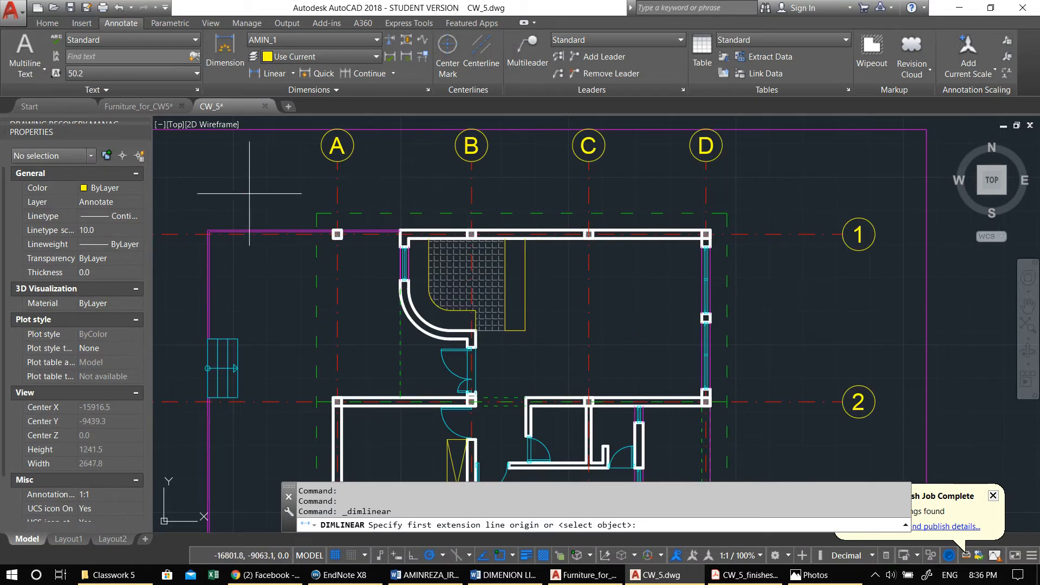
{"action": "key", "text": "Escape"}
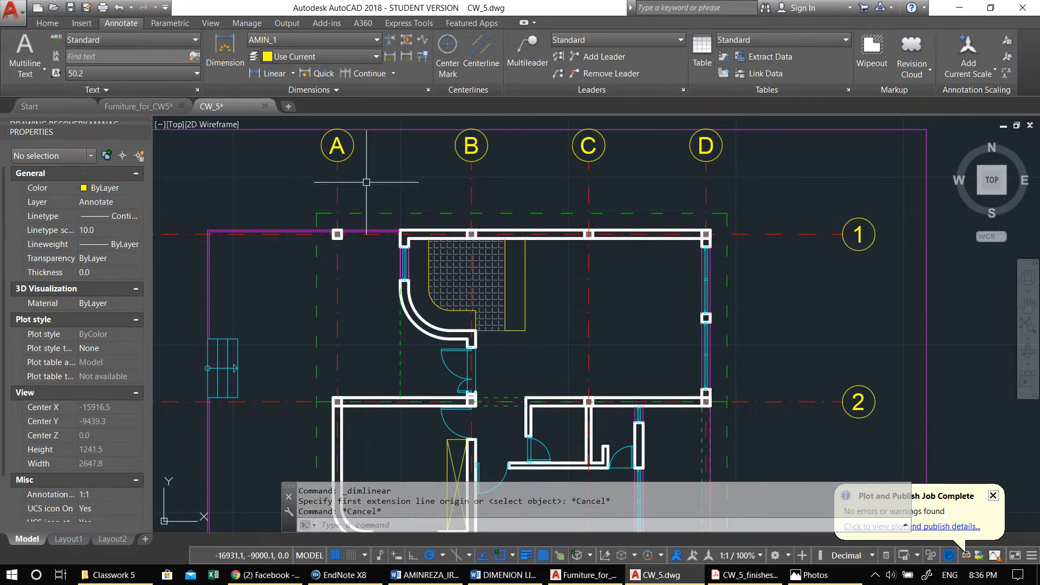
{"action": "middle_click_drag", "start_coordinate": [706, 191], "coordinate": [825, 197]}
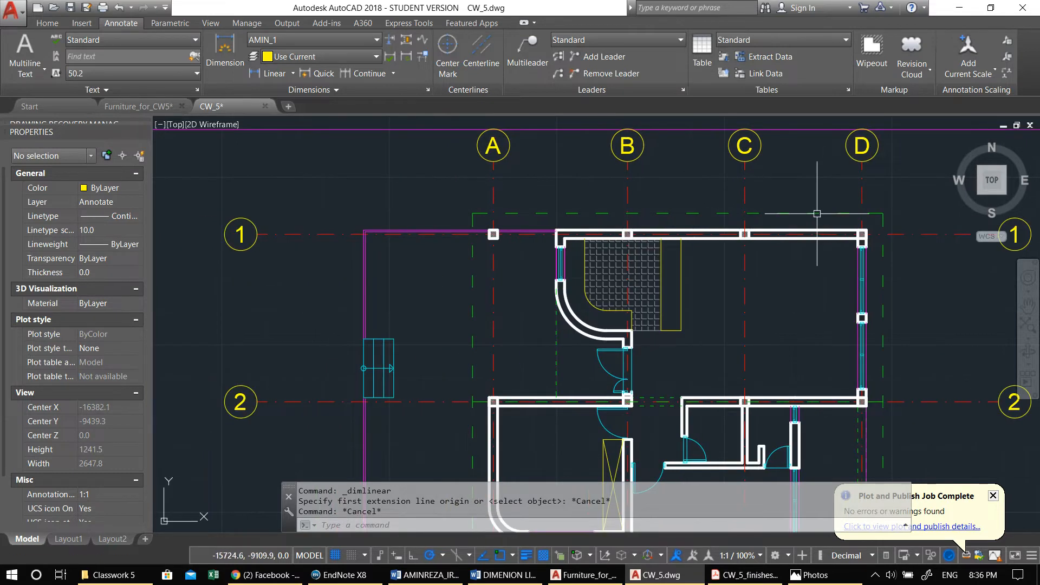
Step: Draw a horizontal line 1495 long along the plan's upper edge, from the outer corner at D1 to the magenta outline's upper left corner
{"action": "type", "text": "l"}
{"action": "key", "text": "Return"}
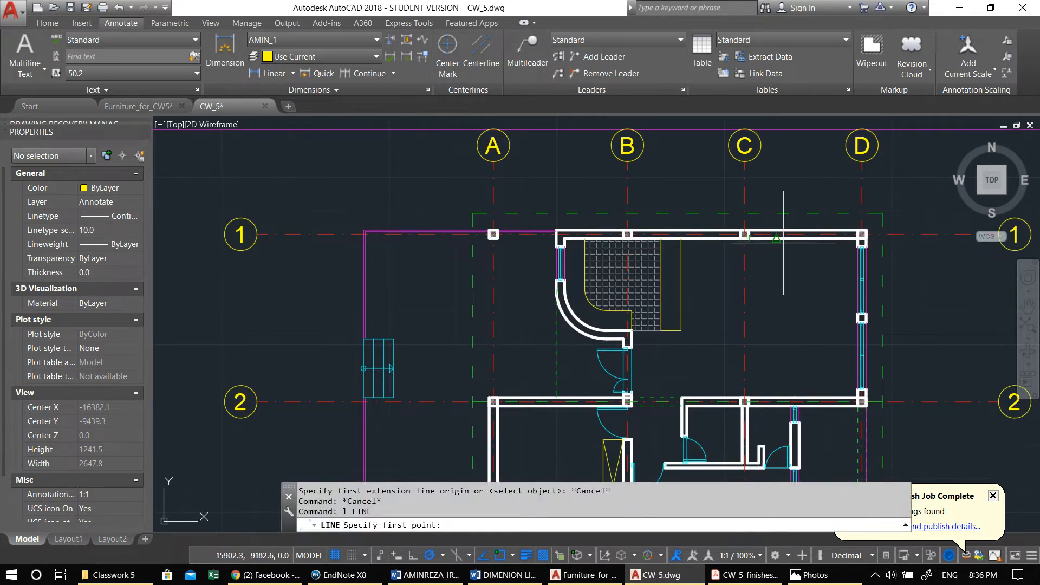
{"action": "left_click", "coordinate": [865, 230]}
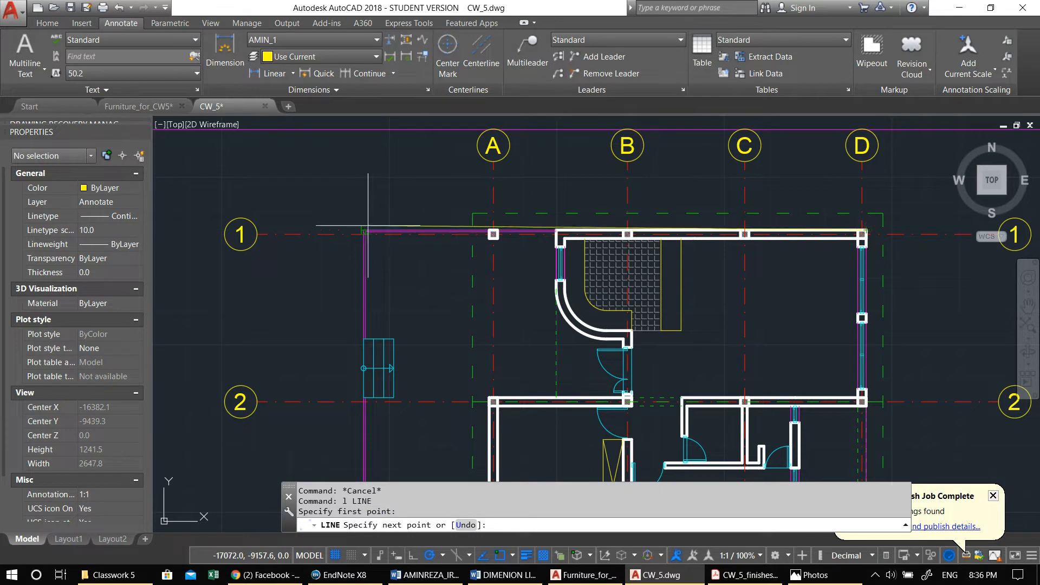
{"action": "key", "text": "Escape"}
Step: Move the new line straight up by about 168 units, between the plan and the A–D axis labels
{"action": "left_click", "coordinate": [382, 229]}
{"action": "middle_click_drag", "start_coordinate": [370, 201], "coordinate": [341, 216]}
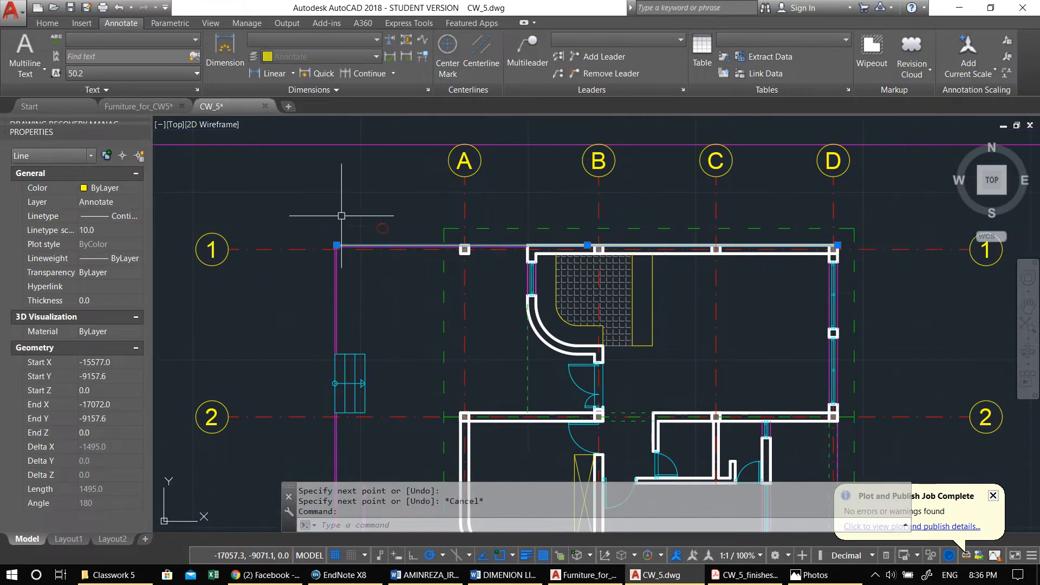
{"action": "type", "text": "m"}
{"action": "key", "text": "Return"}
{"action": "left_click", "coordinate": [335, 189]}
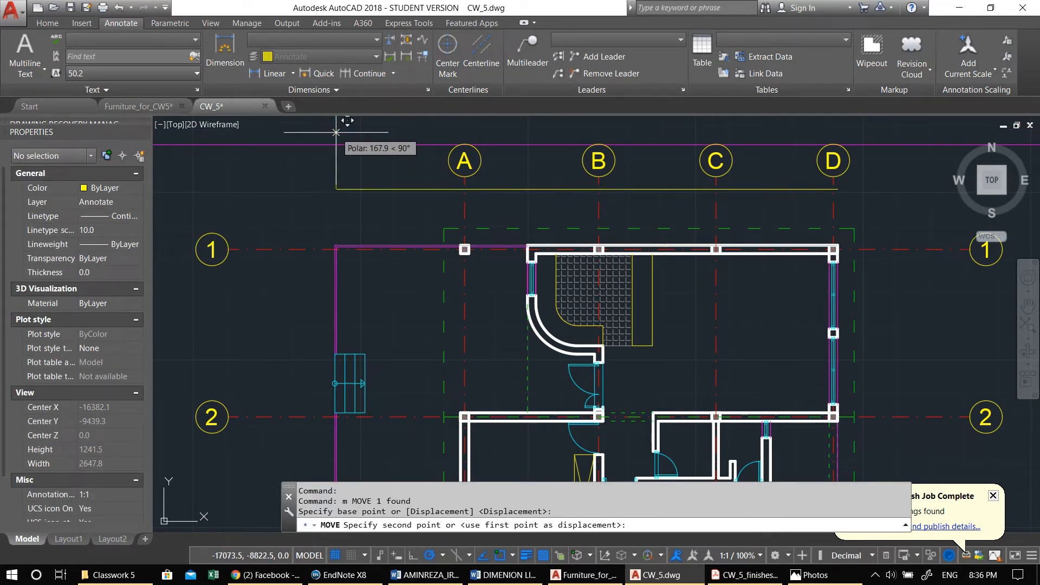
{"action": "left_click", "coordinate": [335, 131]}
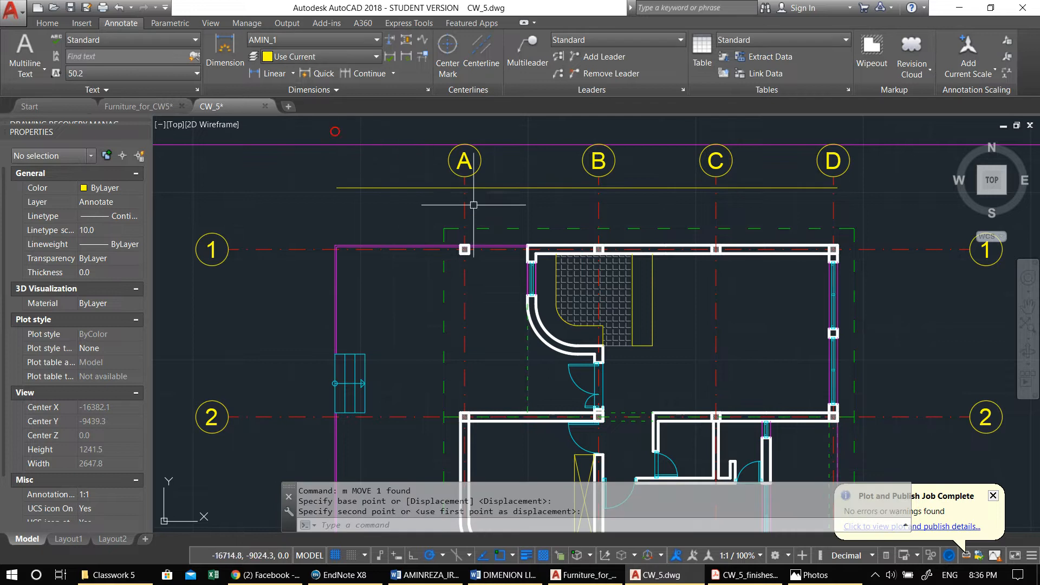
Step: Offset the line downward three times at an equal picked spacing to make four parallel dimension guide lines above the plan
{"action": "middle_click_drag", "start_coordinate": [681, 192], "coordinate": [631, 210]}
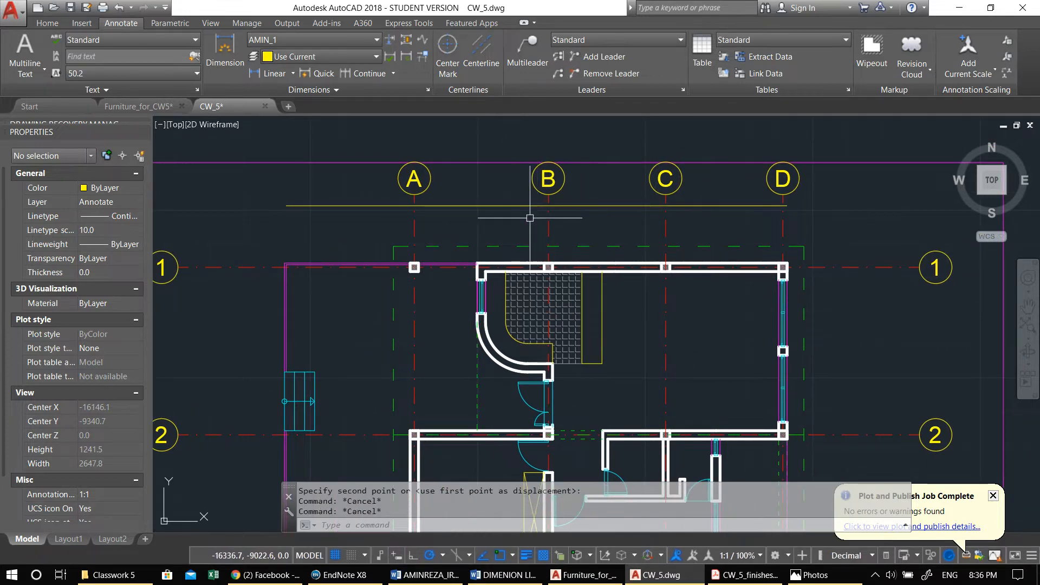
{"action": "key", "text": "Escape"}
{"action": "middle_click_drag", "start_coordinate": [529, 221], "coordinate": [563, 225]}
{"action": "type", "text": "o"}
{"action": "key", "text": "Return"}
{"action": "scroll", "coordinate": [465, 205], "scroll_direction": "up", "scroll_amount": 2}
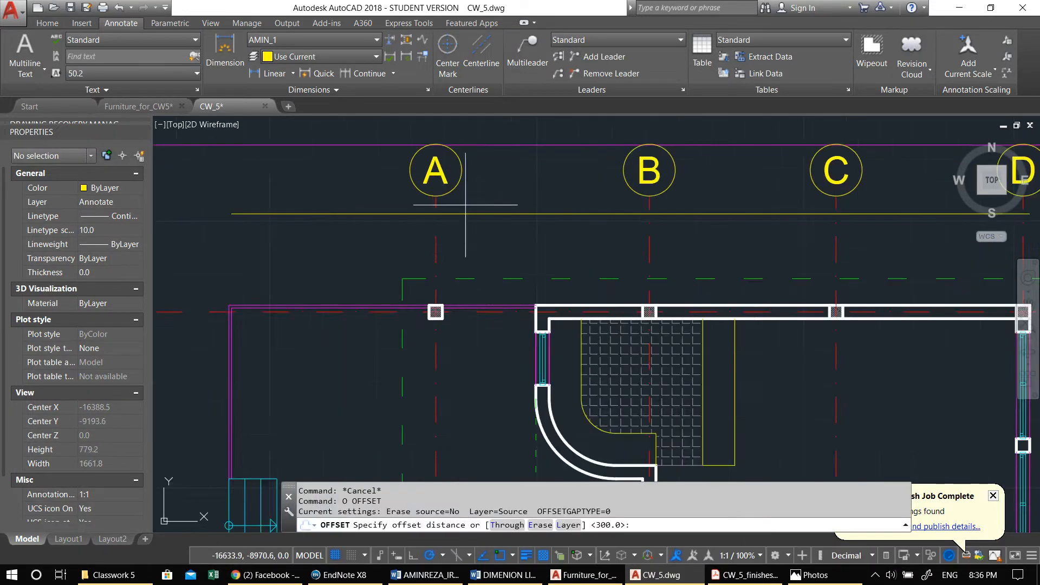
{"action": "left_click", "coordinate": [436, 213]}
{"action": "left_click", "coordinate": [436, 235]}
{"action": "left_click", "coordinate": [390, 214]}
{"action": "left_click", "coordinate": [387, 244]}
{"action": "left_click", "coordinate": [383, 236]}
{"action": "left_click", "coordinate": [377, 266]}
{"action": "left_click", "coordinate": [373, 258]}
{"action": "left_click", "coordinate": [376, 269]}
{"action": "scroll", "coordinate": [377, 271], "scroll_direction": "down", "scroll_amount": 2}
{"action": "middle_click_drag", "start_coordinate": [409, 260], "coordinate": [352, 260]}
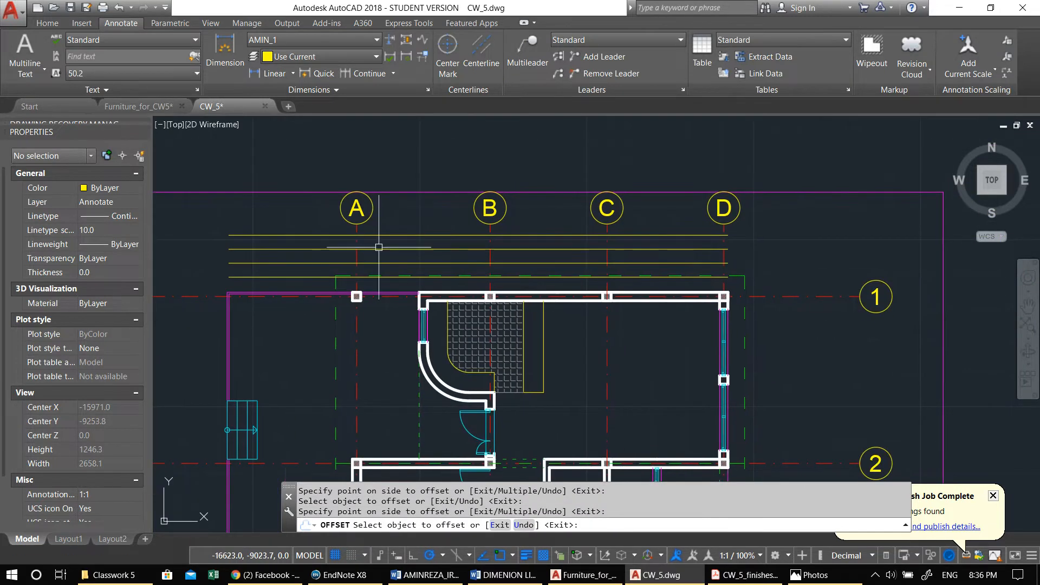
{"action": "key", "text": "Escape"}
Step: Stretch the upper A–D axis labels and their axis lines straight up, away from the guide lines
{"action": "left_click", "coordinate": [731, 229]}
{"action": "left_click", "coordinate": [281, 159]}
{"action": "middle_click_drag", "start_coordinate": [330, 170], "coordinate": [311, 191]}
{"action": "type", "text": "s"}
{"action": "key", "text": "Return"}
{"action": "left_click", "coordinate": [313, 187]}
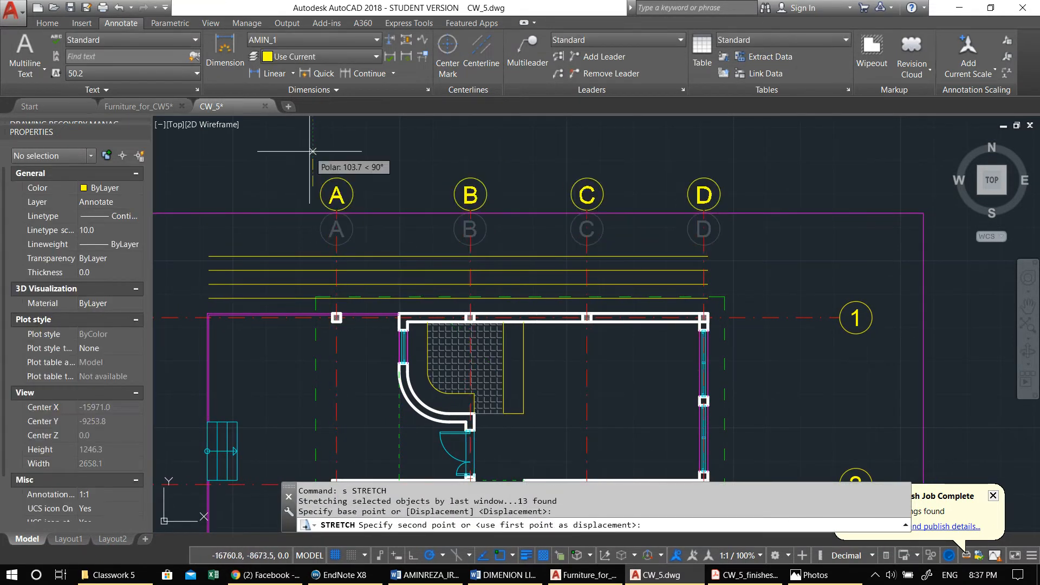
{"action": "left_click", "coordinate": [312, 146]}
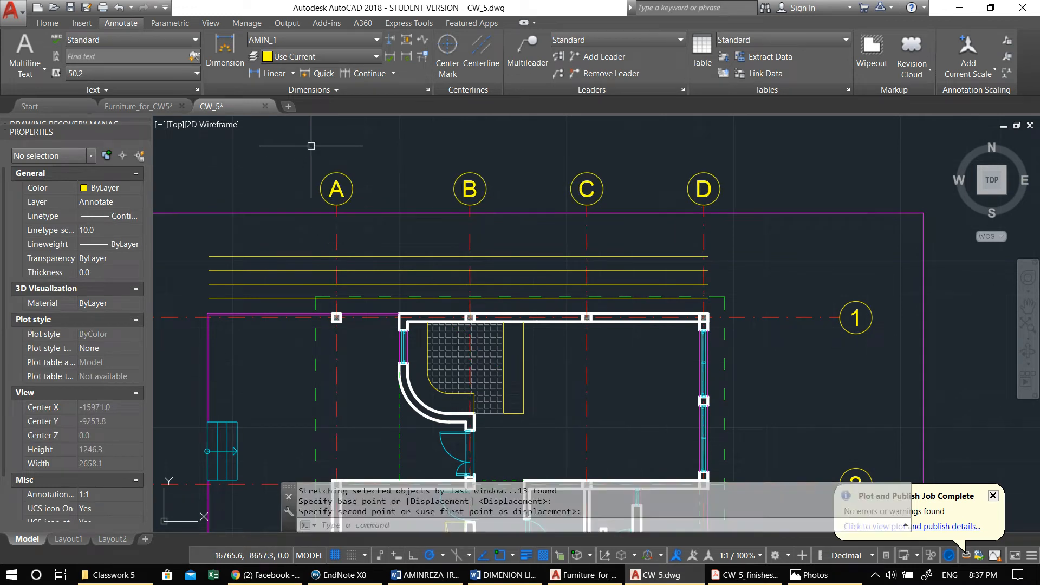
Step: Move the four upper guide lines straight up so the lowest one clears the green dashed roof outline
{"action": "scroll", "coordinate": [608, 289], "scroll_direction": "up", "scroll_amount": 2}
{"action": "left_click", "coordinate": [601, 302]}
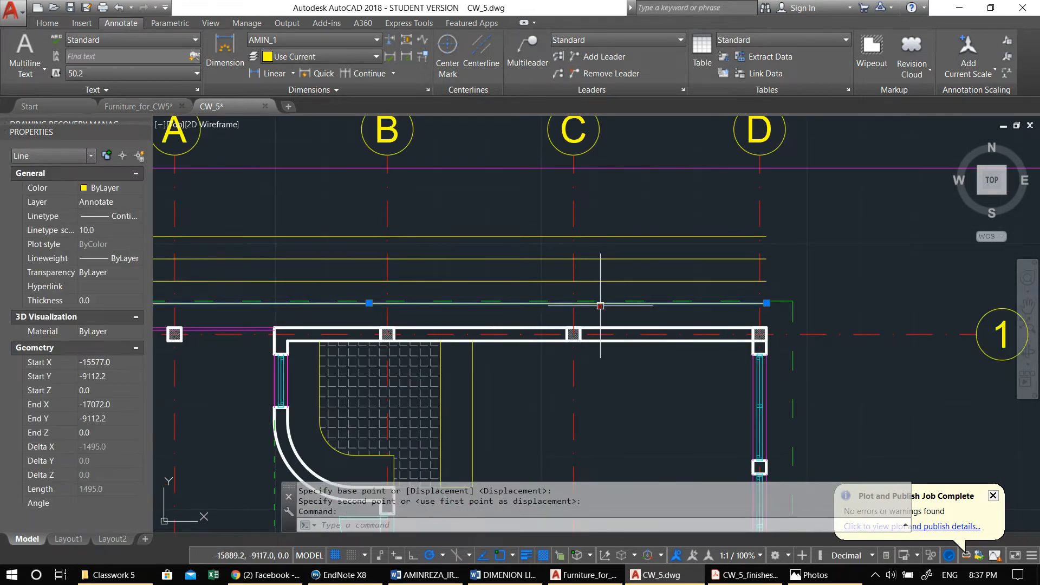
{"action": "left_click", "coordinate": [599, 283]}
{"action": "left_click", "coordinate": [584, 222]}
{"action": "scroll", "coordinate": [562, 242], "scroll_direction": "up", "scroll_amount": 2}
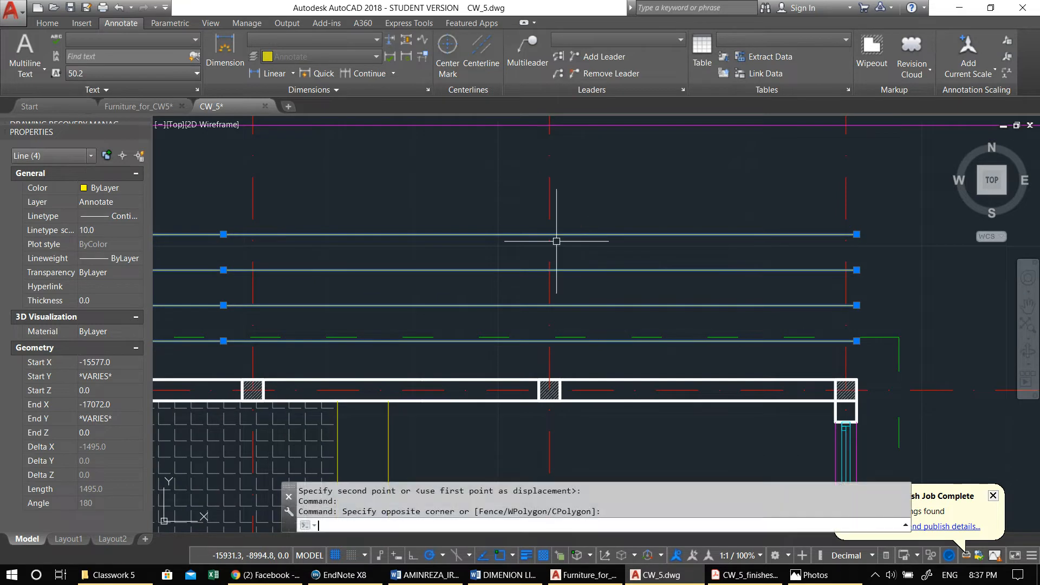
{"action": "type", "text": "m"}
{"action": "key", "text": "Return"}
{"action": "left_click", "coordinate": [900, 299]}
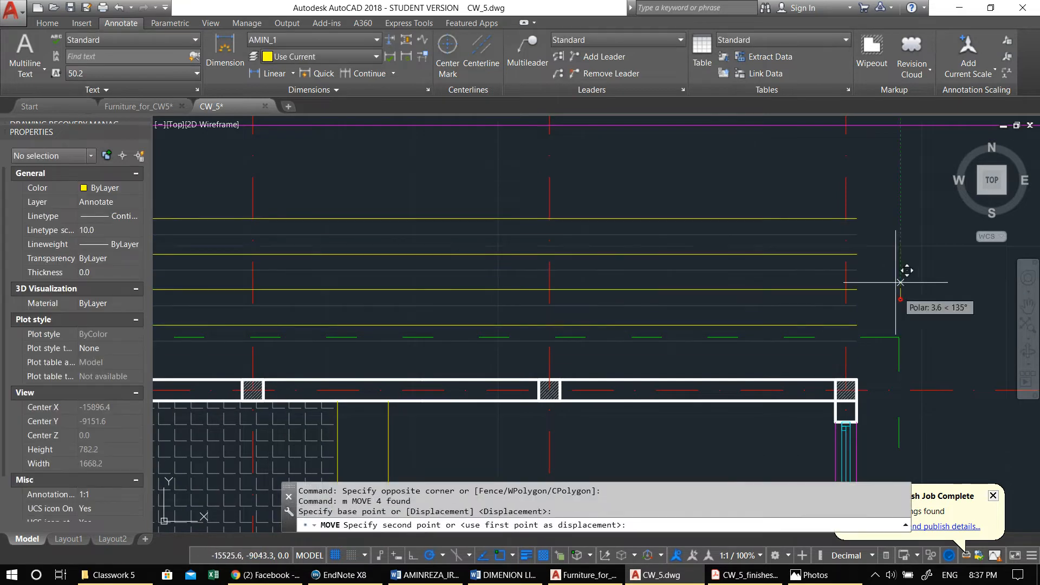
{"action": "left_click", "coordinate": [896, 235]}
Step: Mirror the four upper guide lines about a 45° line through column D1 to the plan's right side, keeping the originals
{"action": "scroll", "coordinate": [864, 255], "scroll_direction": "down", "scroll_amount": 4}
{"action": "middle_click_drag", "start_coordinate": [774, 273], "coordinate": [589, 221]}
{"action": "key", "text": "Escape"}
{"action": "left_click", "coordinate": [600, 224]}
{"action": "left_click", "coordinate": [580, 171]}
{"action": "type", "text": "mi"}
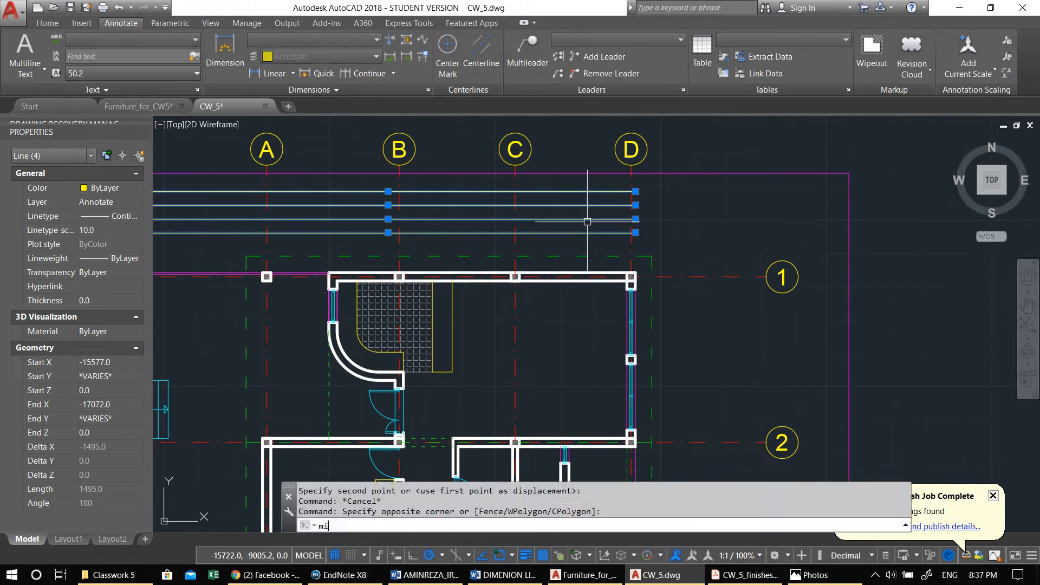
{"action": "key", "text": "Return"}
{"action": "left_click", "coordinate": [631, 277]}
{"action": "left_click", "coordinate": [686, 220]}
{"action": "scroll", "coordinate": [686, 220], "scroll_direction": "down", "scroll_amount": 4}
{"action": "scroll", "coordinate": [667, 325], "scroll_direction": "up", "scroll_amount": 4}
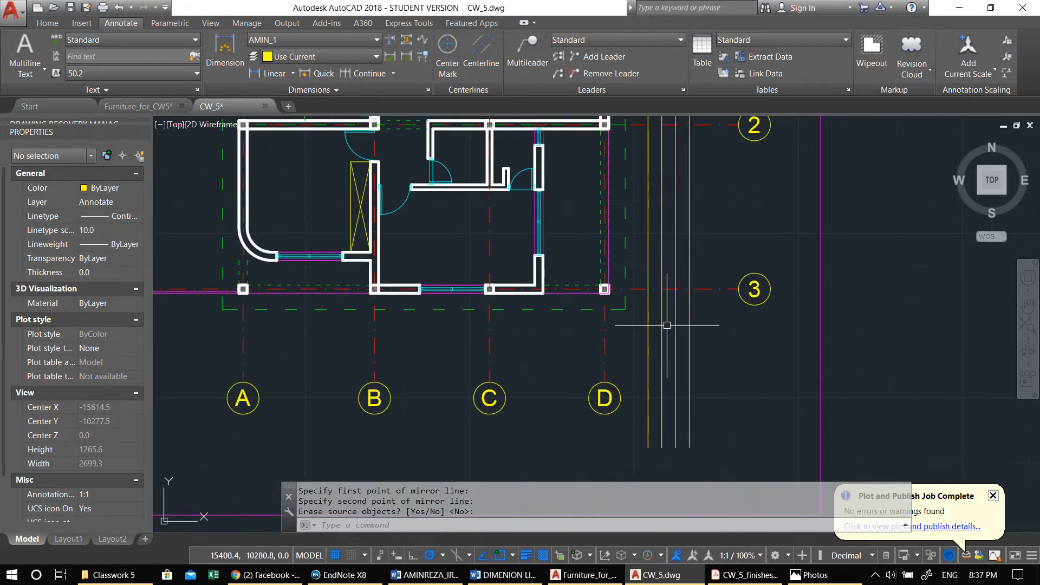
{"action": "key", "text": "Return"}
Step: Mirror the four vertical guide lines about a 45° line through column D3 to below the plan, keeping the originals
{"action": "left_click", "coordinate": [714, 368]}
{"action": "left_click", "coordinate": [627, 336]}
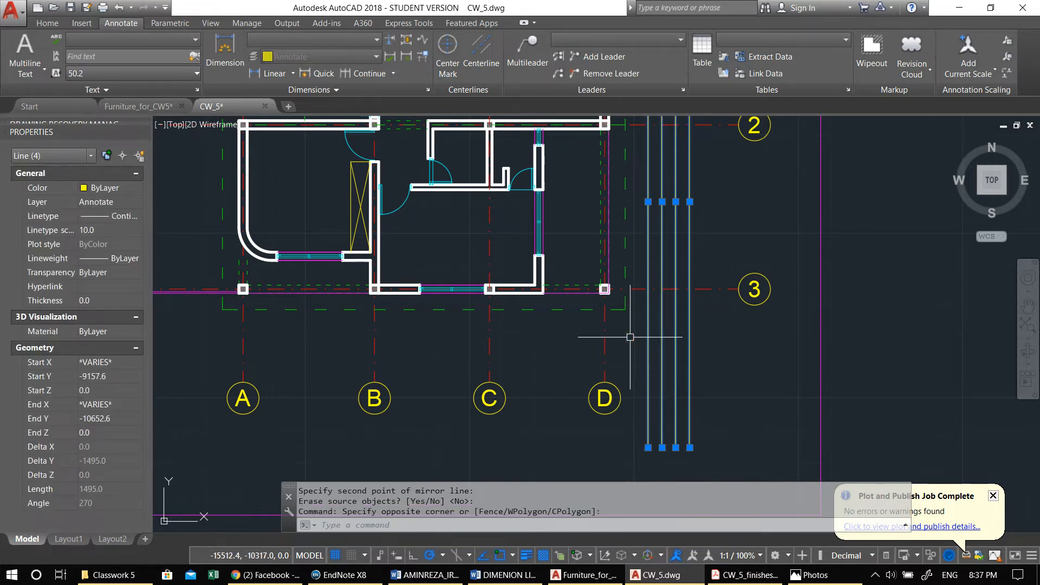
{"action": "key", "text": "Escape"}
{"action": "left_click", "coordinate": [737, 382]}
{"action": "left_click", "coordinate": [640, 347]}
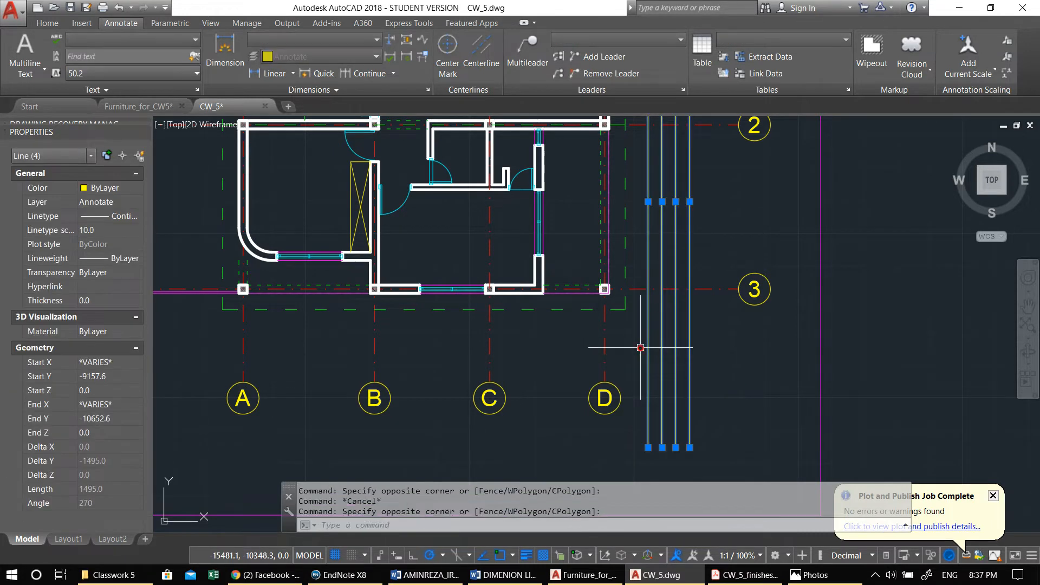
{"action": "type", "text": "mi"}
{"action": "key", "text": "Return"}
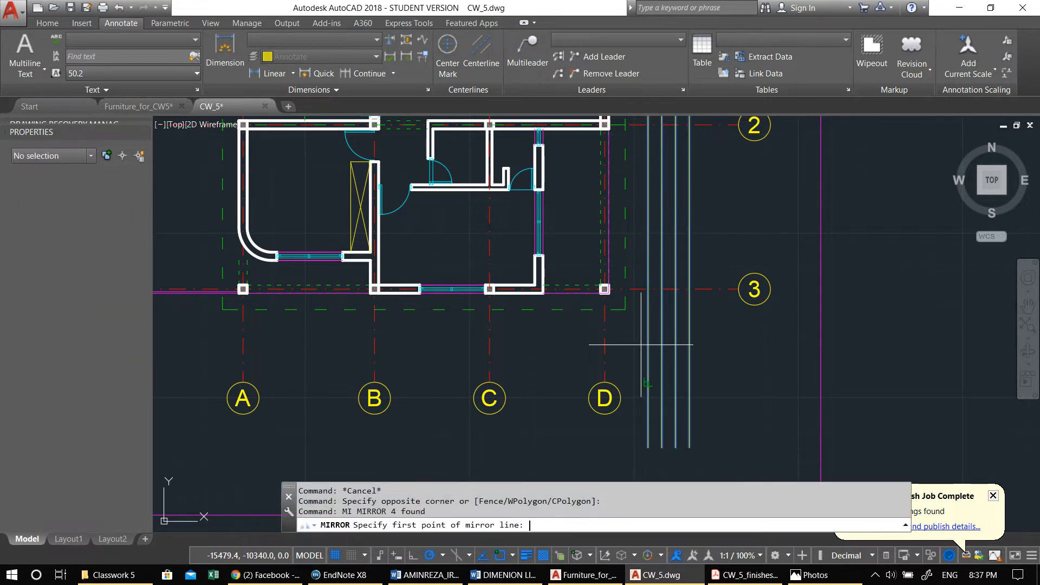
{"action": "left_click", "coordinate": [605, 290]}
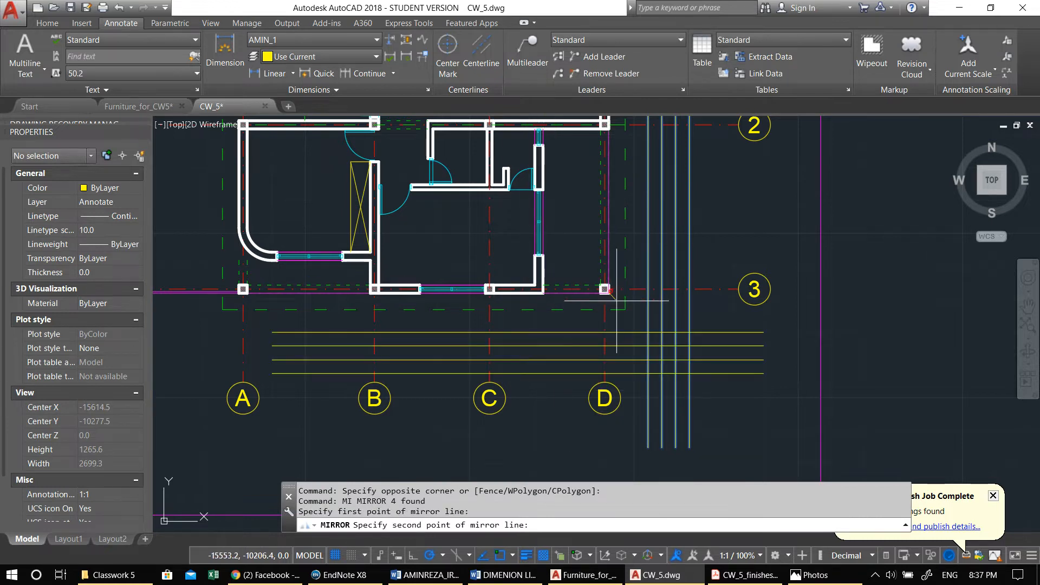
{"action": "left_click", "coordinate": [728, 416]}
{"action": "key", "text": "Return"}
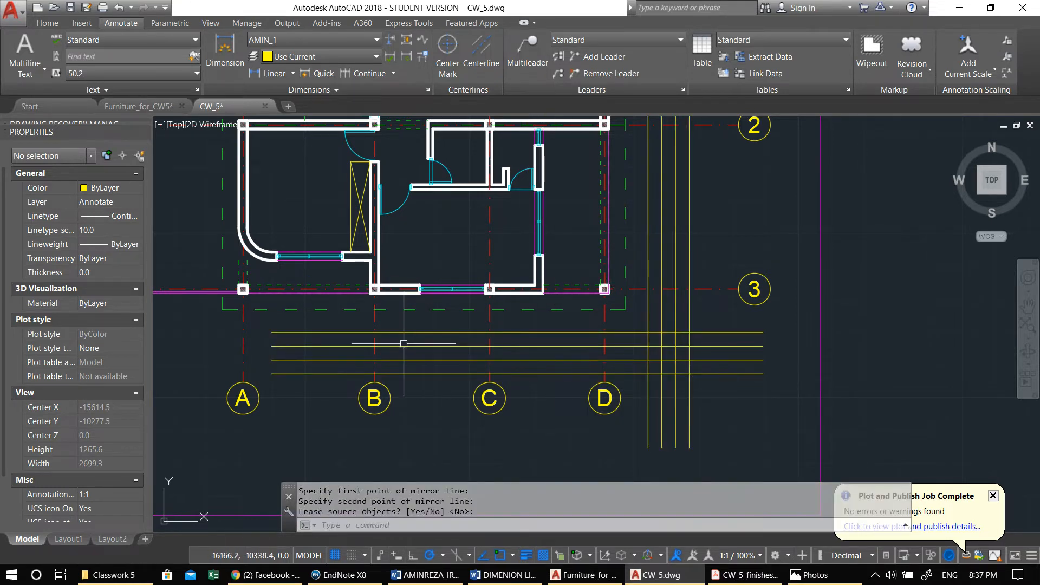
Step: Stretch the left ends of the four lower guide lines horizontally to about below the left axis 3 label
{"action": "middle_click_drag", "start_coordinate": [404, 346], "coordinate": [689, 346]}
{"action": "left_click", "coordinate": [570, 380]}
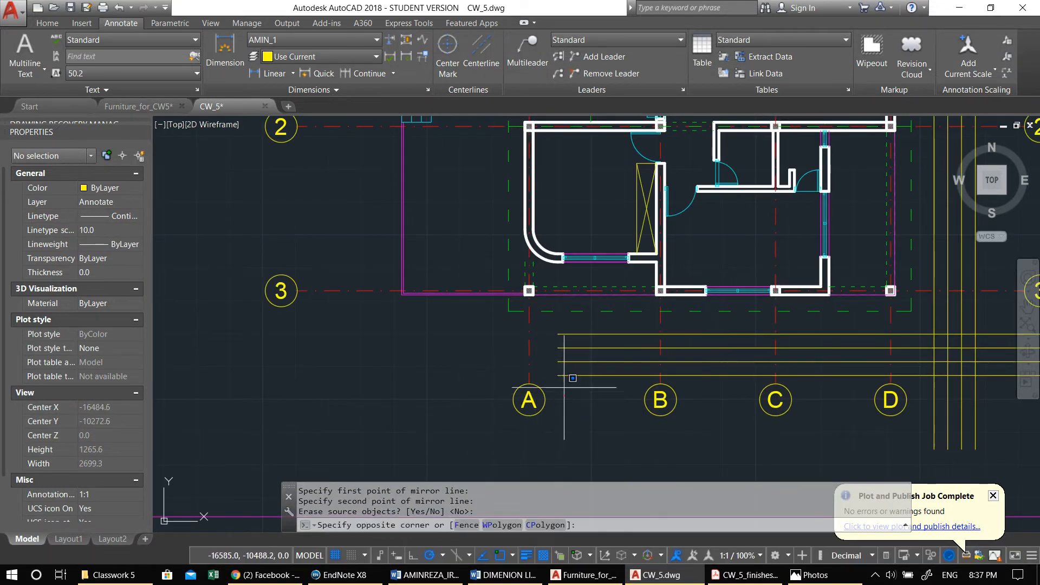
{"action": "left_click", "coordinate": [554, 328]}
{"action": "type", "text": "s"}
{"action": "key", "text": "Return"}
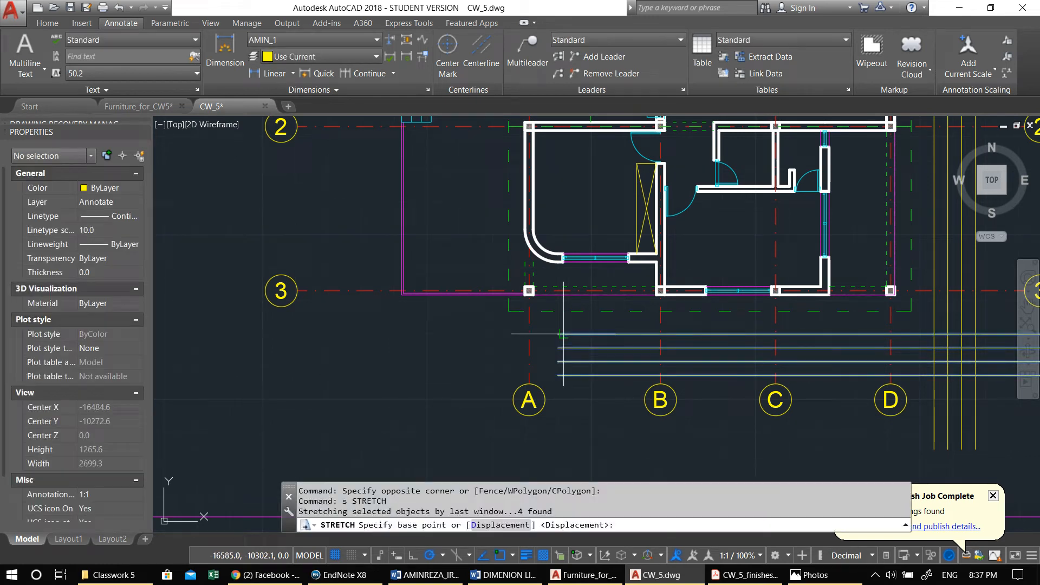
{"action": "left_click", "coordinate": [562, 333]}
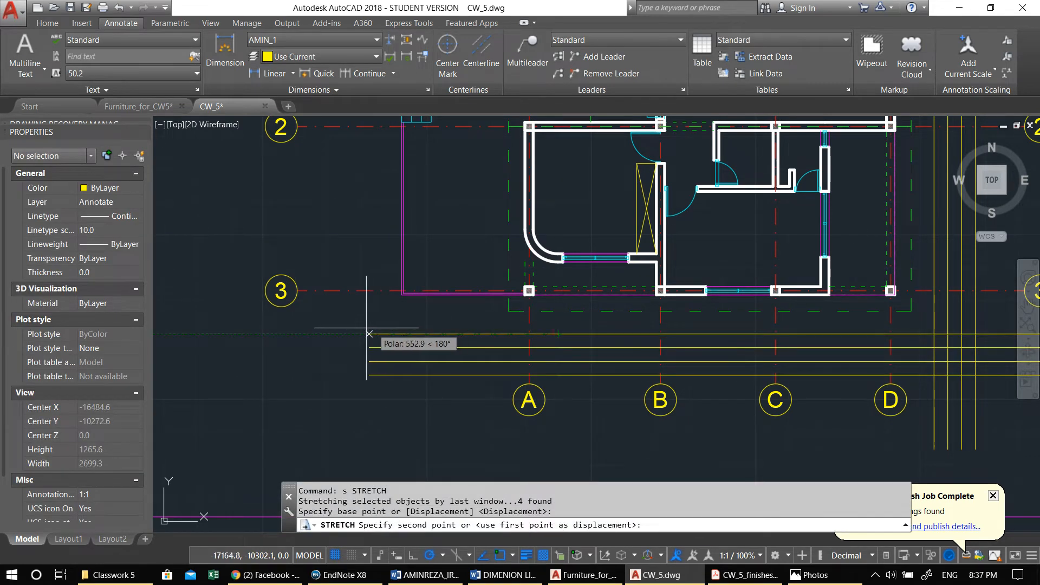
{"action": "key", "text": "Escape"}
Step: Mirror the four lower guide lines about a diagonal through the magenta outline's lower left corner to the plan's left side, keeping the originals
{"action": "left_click", "coordinate": [371, 410]}
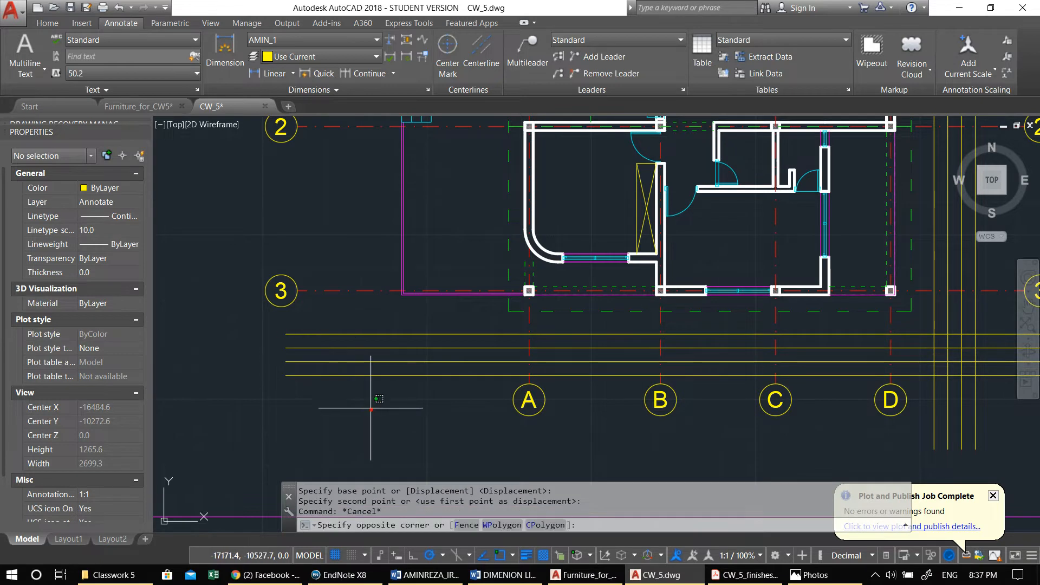
{"action": "middle_click_drag", "start_coordinate": [362, 340], "coordinate": [378, 359]}
{"action": "type", "text": "mi"}
{"action": "key", "text": "space"}
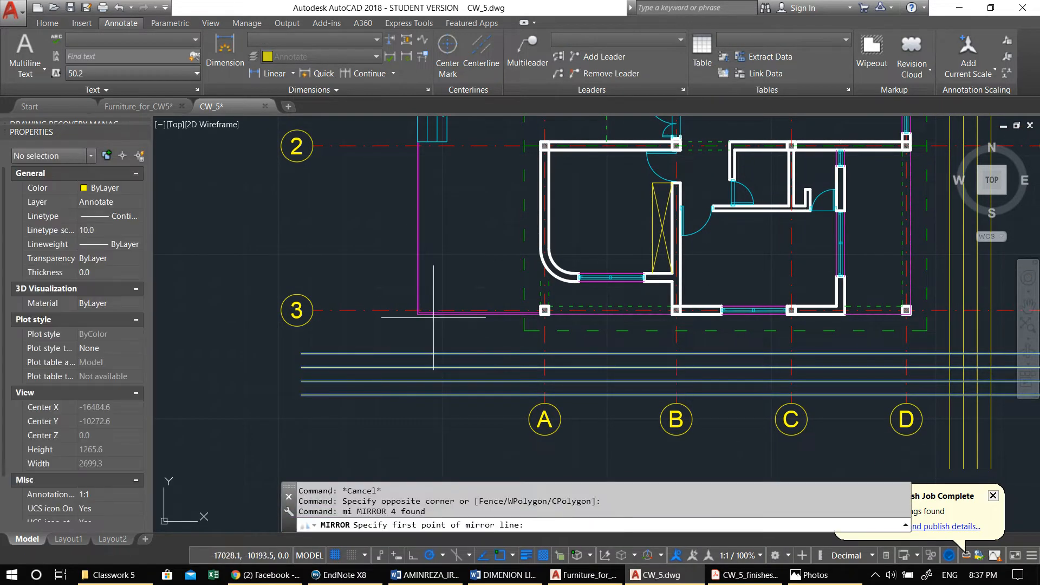
{"action": "left_click", "coordinate": [417, 313]}
{"action": "left_click", "coordinate": [415, 354]}
{"action": "key", "text": "Return"}
{"action": "scroll", "coordinate": [436, 328], "scroll_direction": "down", "scroll_amount": 2}
{"action": "middle_click_drag", "start_coordinate": [436, 328], "coordinate": [368, 441]}
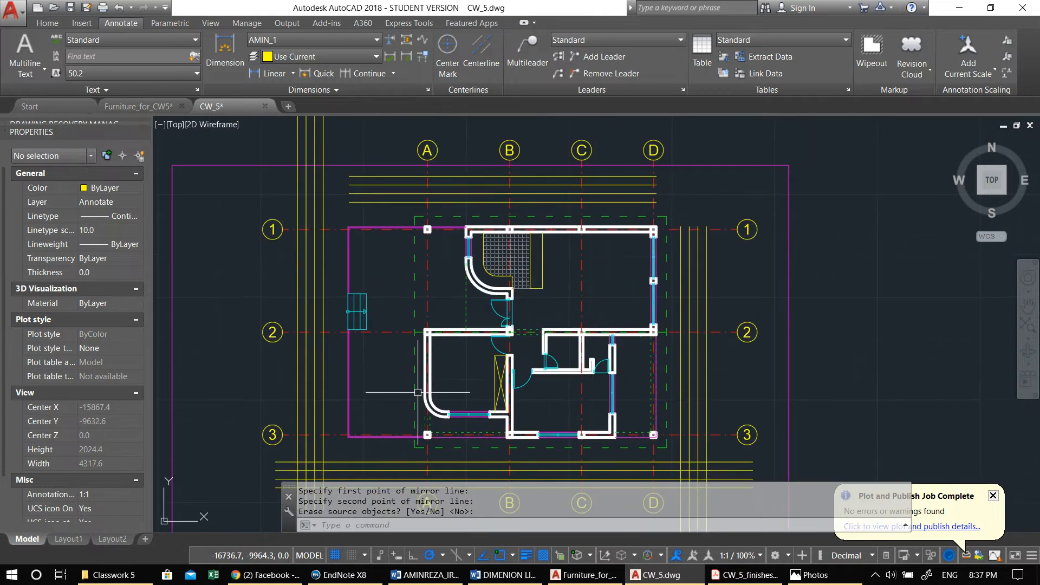
Step: Try to stretch the left ends of the four upper guide lines toward the left vertical guides, then undo it
{"action": "scroll", "coordinate": [349, 195], "scroll_direction": "up", "scroll_amount": 2}
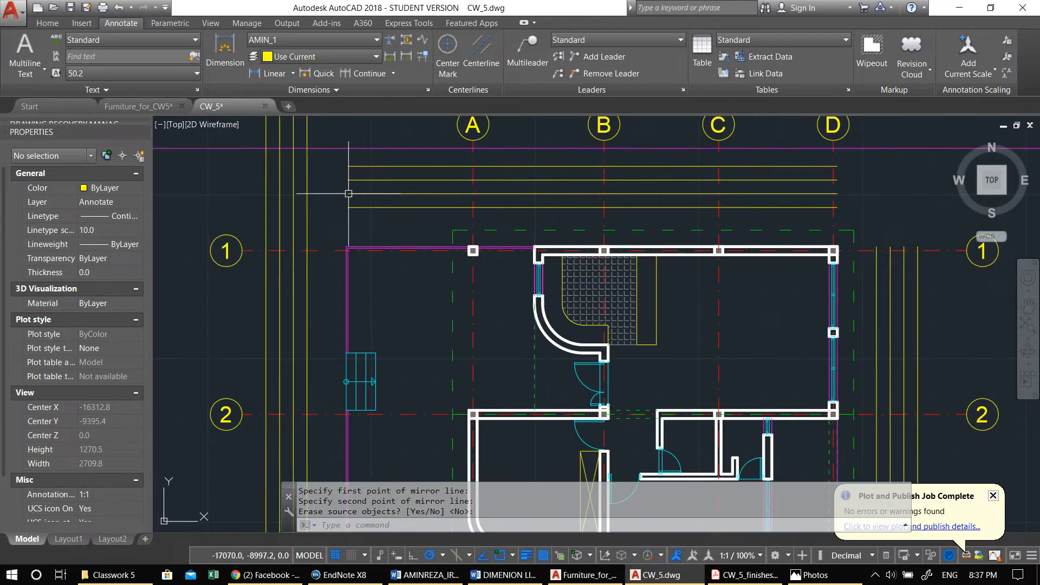
{"action": "left_click", "coordinate": [355, 223]}
{"action": "left_click", "coordinate": [335, 162]}
{"action": "type", "text": "s"}
{"action": "key", "text": "space"}
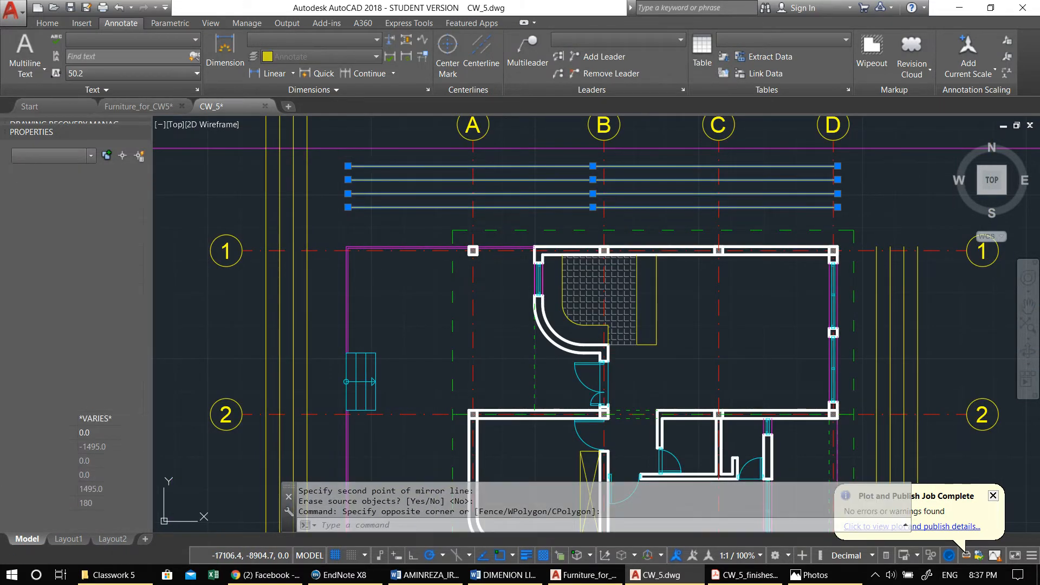
{"action": "left_click", "coordinate": [383, 226]}
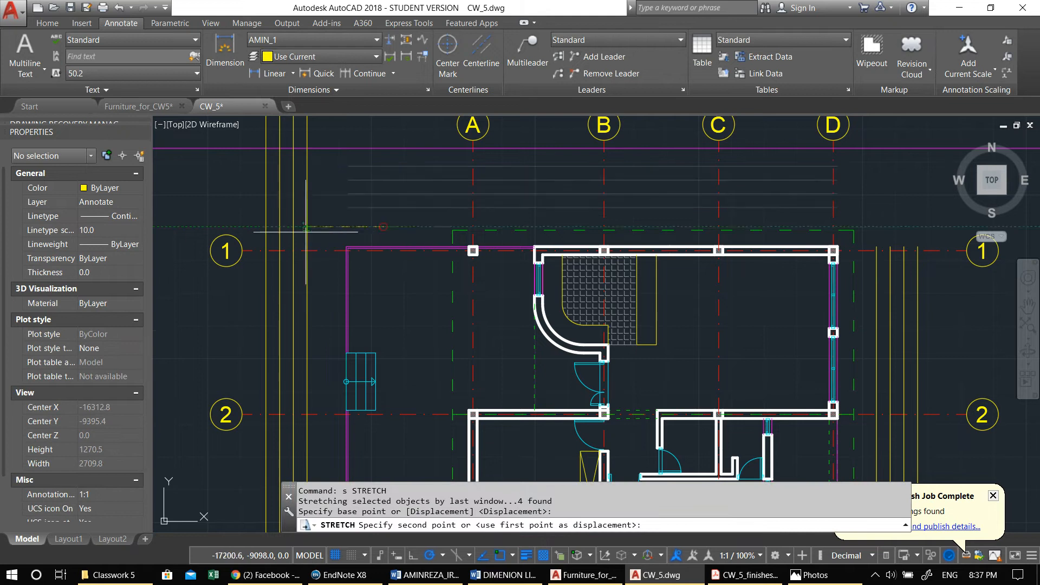
{"action": "left_click", "coordinate": [251, 219]}
{"action": "key", "text": "ctrl+z"}
{"action": "left_click", "coordinate": [335, 161]}
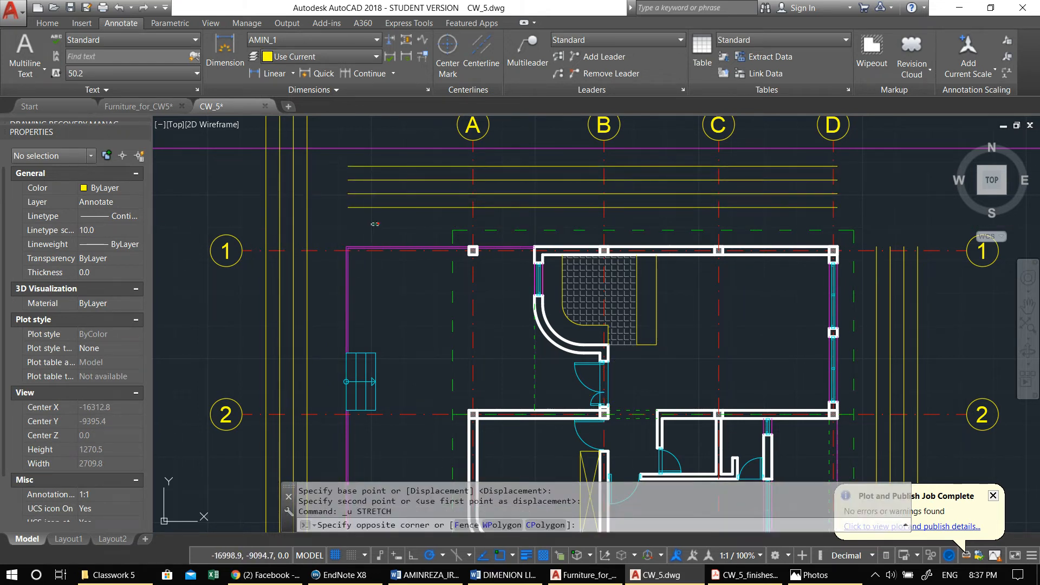
{"action": "middle_click_drag", "start_coordinate": [336, 161], "coordinate": [420, 184]}
{"action": "left_click", "coordinate": [426, 201]}
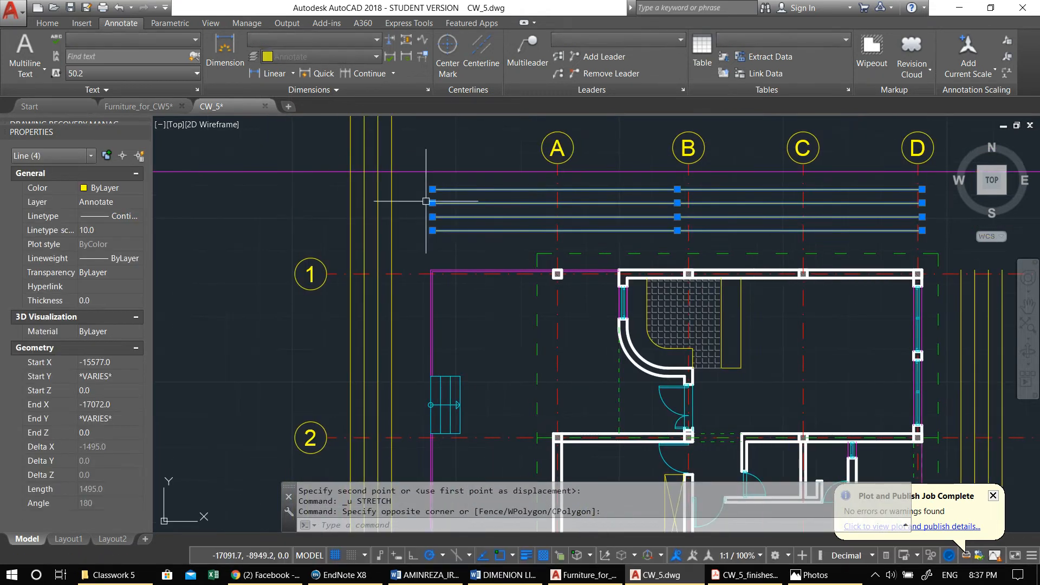
{"action": "left_click", "coordinate": [432, 202]}
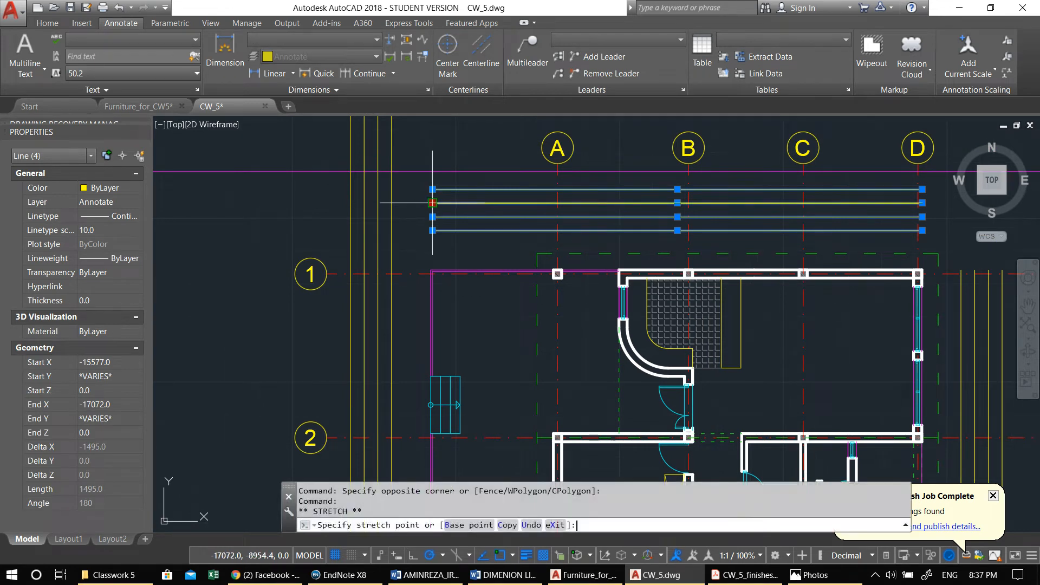
{"action": "key", "text": "space"}
{"action": "key", "text": "Escape"}
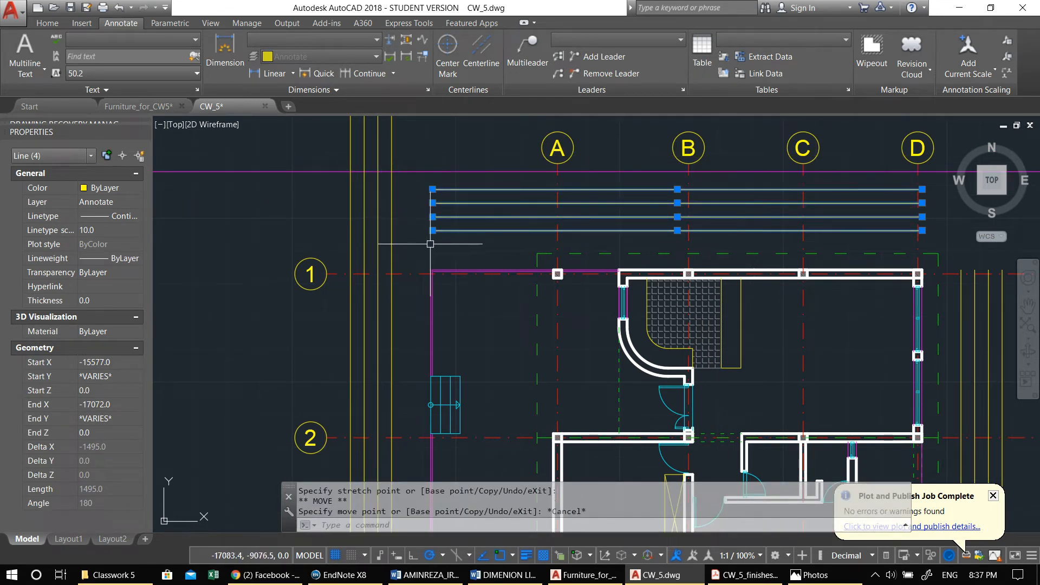
{"action": "key", "text": "Escape"}
Step: Stretch the left ends of the four upper guide lines horizontally to about the left vertical guide lines
{"action": "left_click", "coordinate": [458, 247]}
{"action": "left_click", "coordinate": [422, 185]}
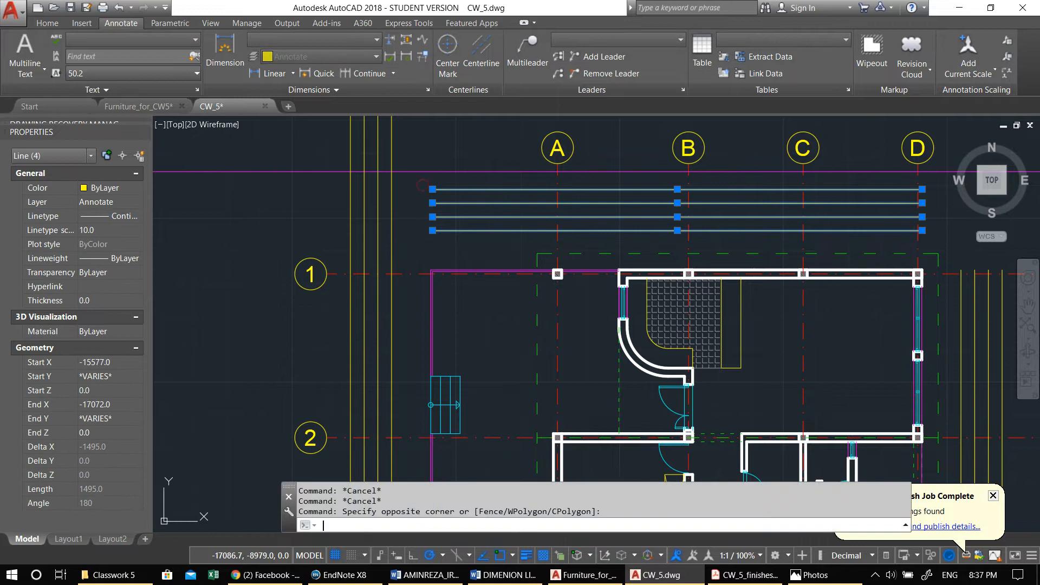
{"action": "type", "text": "s"}
{"action": "key", "text": "Return"}
{"action": "left_click", "coordinate": [506, 138]}
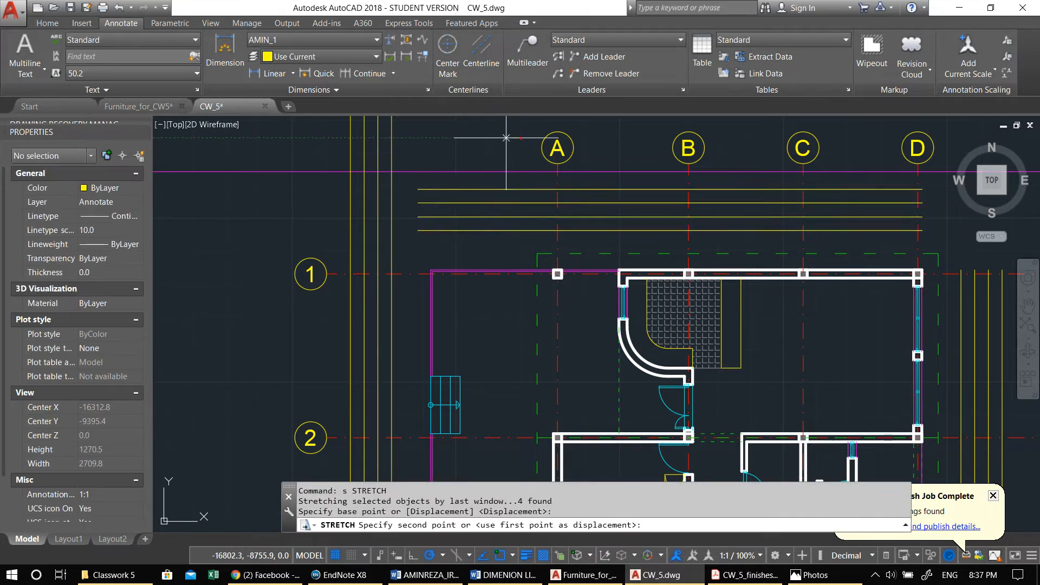
{"action": "left_click", "coordinate": [447, 139]}
{"action": "middle_click_drag", "start_coordinate": [639, 236], "coordinate": [388, 246]}
{"action": "key", "text": "Escape"}
{"action": "key", "text": "Escape"}
{"action": "middle_click_drag", "start_coordinate": [533, 281], "coordinate": [674, 256]}
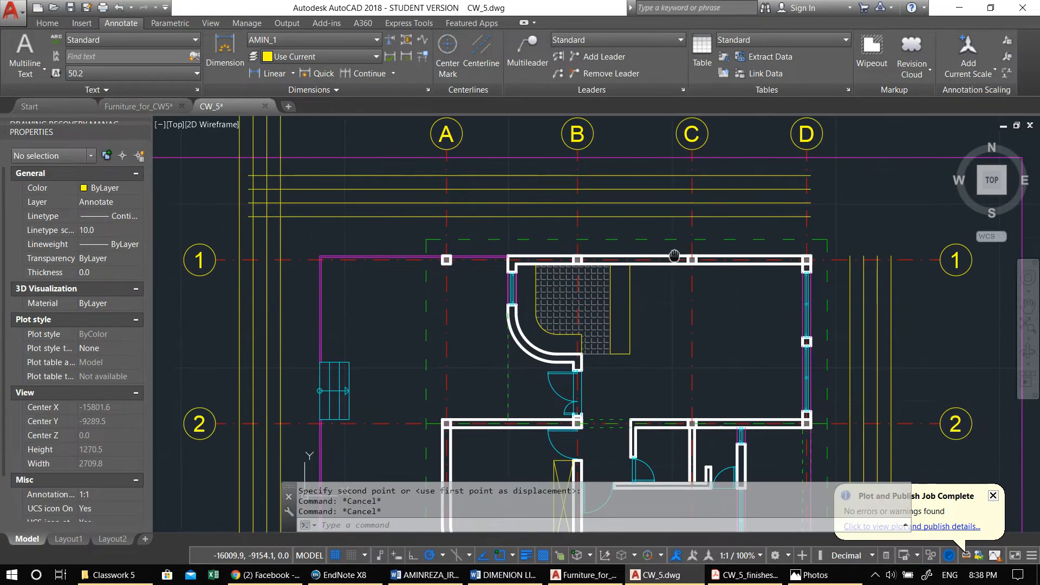
Step: Add an overall linear dimension from the magenta outline's upper left corner to the plan's upper right corner, placed on the topmost guide line
{"action": "left_click", "coordinate": [266, 76]}
{"action": "scroll", "coordinate": [297, 253], "scroll_direction": "up", "scroll_amount": 5}
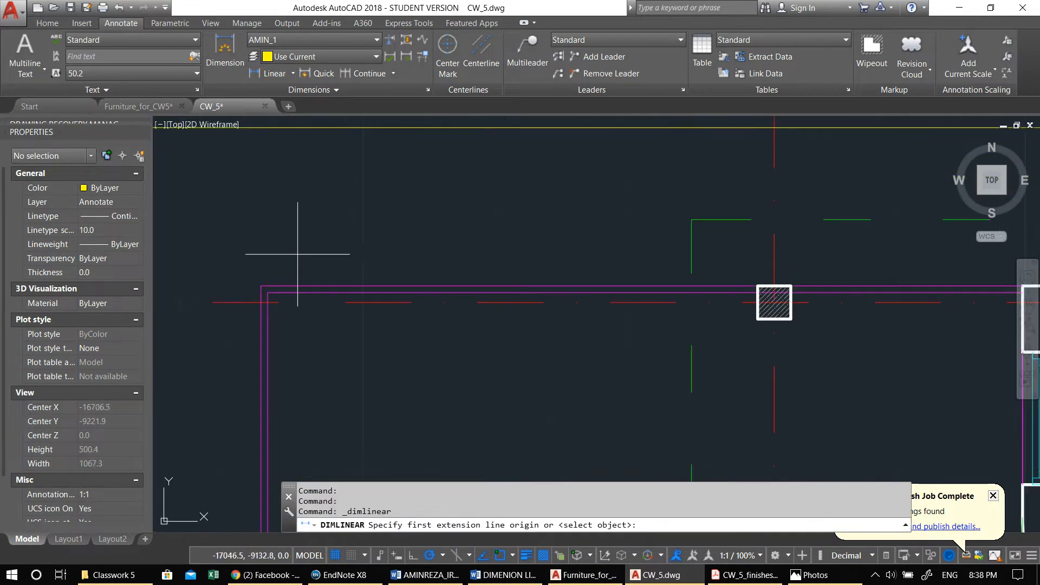
{"action": "left_click", "coordinate": [258, 281]}
{"action": "scroll", "coordinate": [292, 280], "scroll_direction": "down", "scroll_amount": 7}
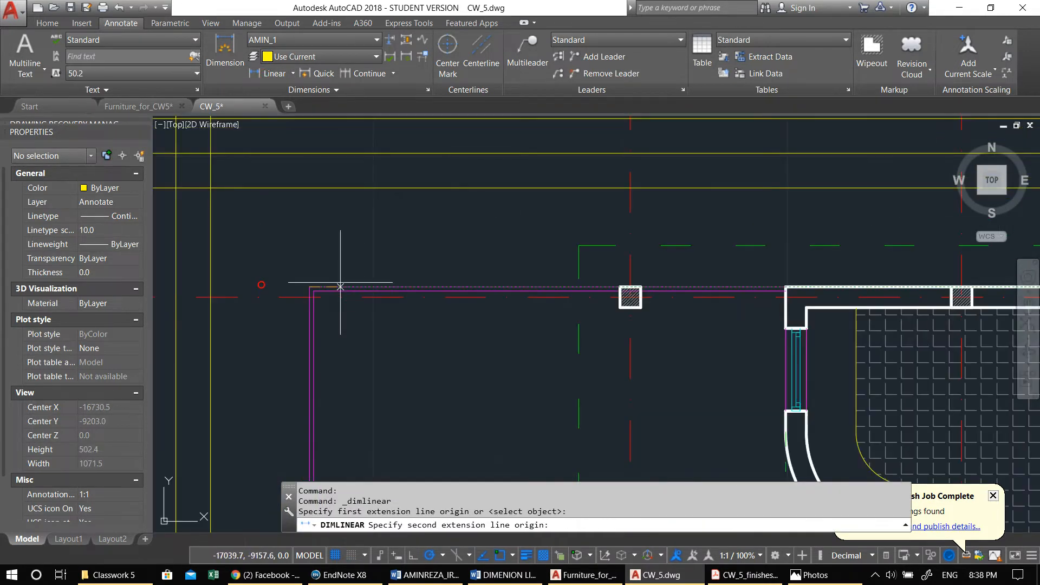
{"action": "middle_click_drag", "start_coordinate": [353, 278], "coordinate": [572, 245]}
{"action": "scroll", "coordinate": [843, 235], "scroll_direction": "up", "scroll_amount": 5}
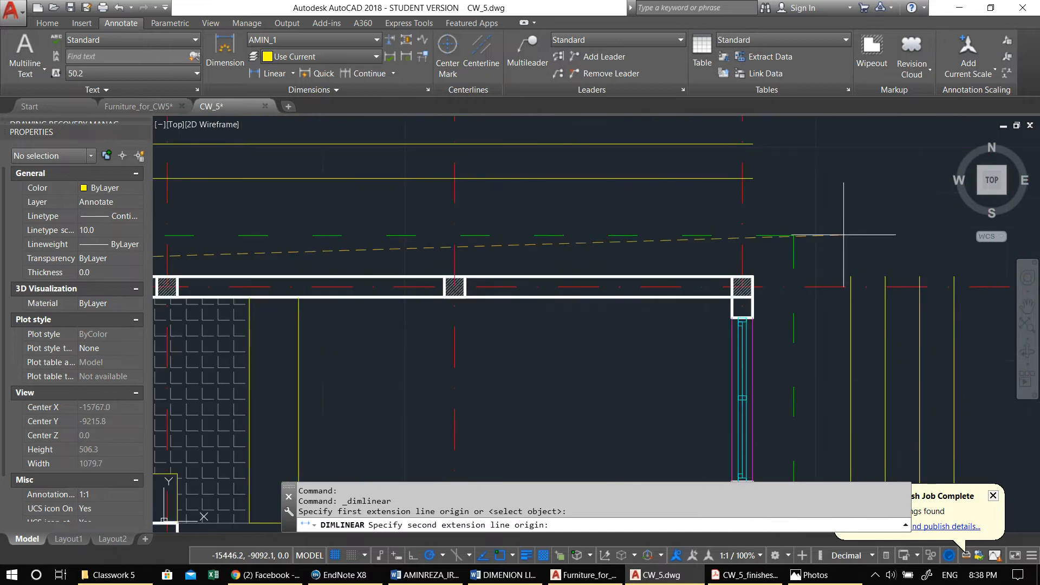
{"action": "left_click", "coordinate": [752, 276]}
{"action": "scroll", "coordinate": [751, 277], "scroll_direction": "down", "scroll_amount": 5}
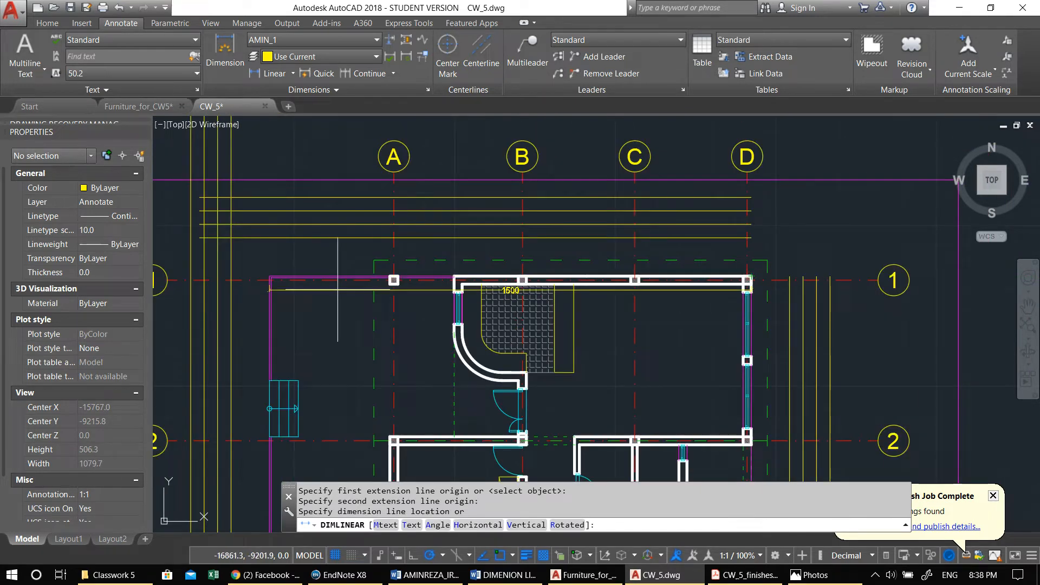
{"action": "scroll", "coordinate": [271, 194], "scroll_direction": "up", "scroll_amount": 4}
{"action": "mouse_move", "coordinate": [262, 203]}
{"action": "middle_mouse_down"}
{"action": "mouse_move", "coordinate": [385, 241]}
{"action": "mouse_move", "coordinate": [430, 237]}
{"action": "middle_mouse_up"}
{"action": "left_click", "coordinate": [328, 234]}
{"action": "scroll", "coordinate": [325, 232], "scroll_direction": "down", "scroll_amount": 5}
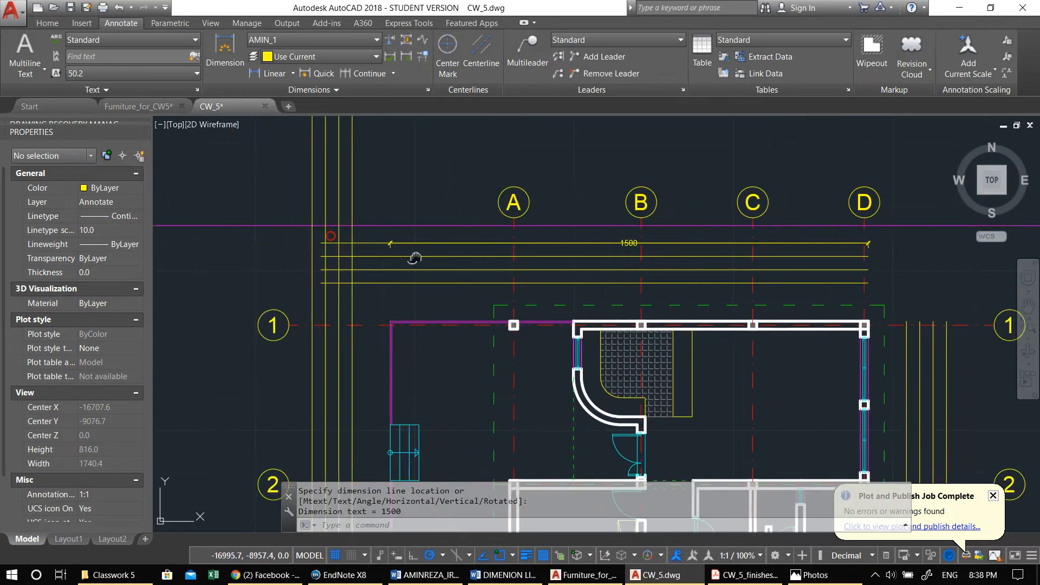
Step: Examine the overall dimension and the remaining guide lines above the plan
{"action": "scroll", "coordinate": [496, 232], "scroll_direction": "up", "scroll_amount": 2}
{"action": "scroll", "coordinate": [500, 206], "scroll_direction": "up", "scroll_amount": 5}
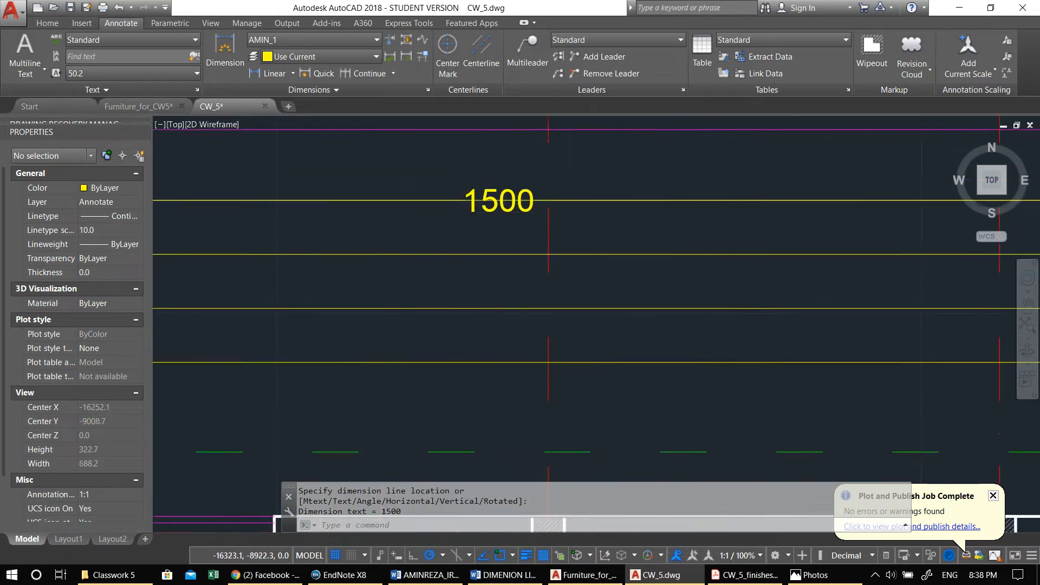
{"action": "scroll", "coordinate": [490, 209], "scroll_direction": "down", "scroll_amount": 9}
{"action": "middle_click_drag", "start_coordinate": [395, 235], "coordinate": [589, 239]}
{"action": "scroll", "coordinate": [643, 234], "scroll_direction": "up", "scroll_amount": 2}
{"action": "middle_click_drag", "start_coordinate": [709, 257], "coordinate": [580, 229]}
{"action": "middle_click_drag", "start_coordinate": [488, 234], "coordinate": [585, 226]}
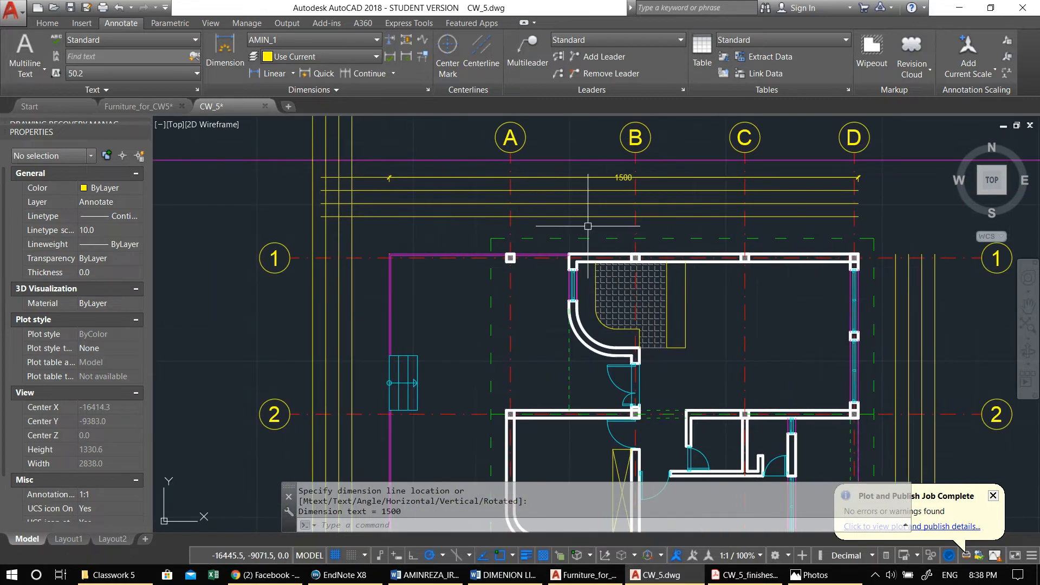
{"action": "scroll", "coordinate": [609, 171], "scroll_direction": "up", "scroll_amount": 2}
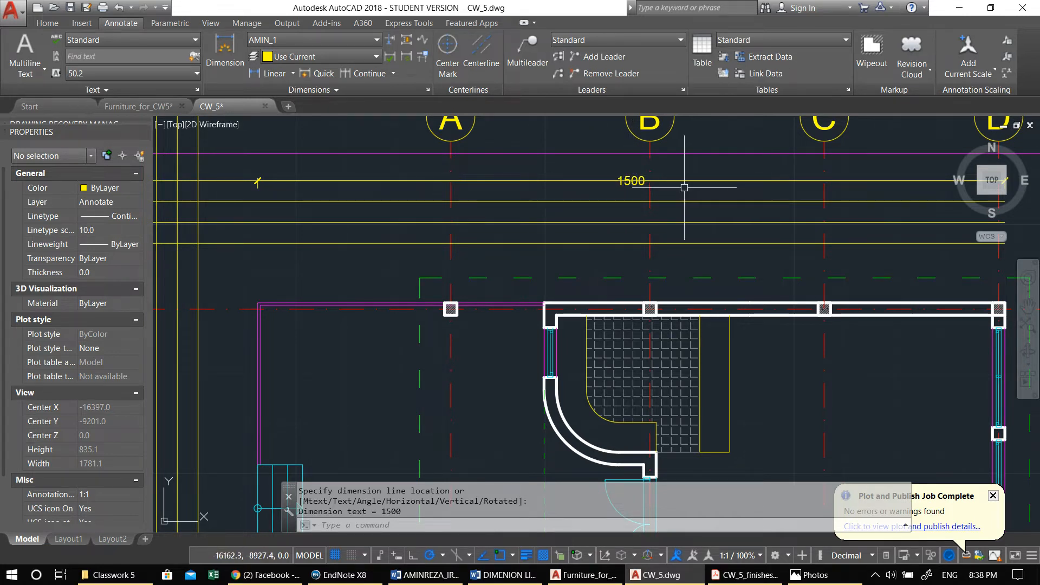
{"action": "mouse_move", "coordinate": [435, 234]}
{"action": "middle_mouse_down"}
{"action": "mouse_move", "coordinate": [527, 228]}
{"action": "mouse_move", "coordinate": [434, 207]}
{"action": "middle_mouse_up"}
{"action": "scroll", "coordinate": [508, 261], "scroll_direction": "down", "scroll_amount": 1}
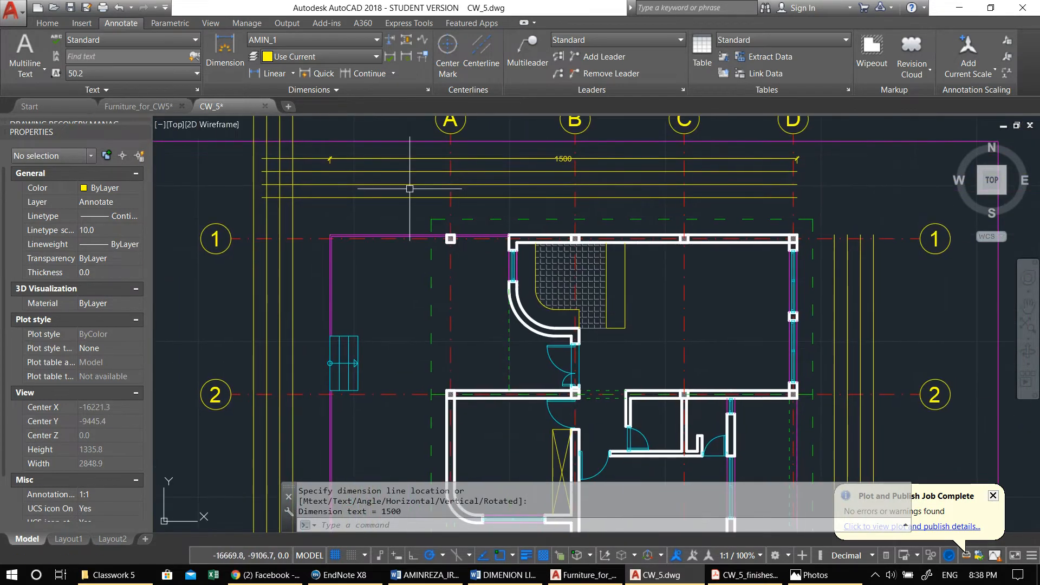
Step: Add a linear dimension between the centres of columns D1 and C1, placed on the second guide line from the top
{"action": "left_click", "coordinate": [257, 76]}
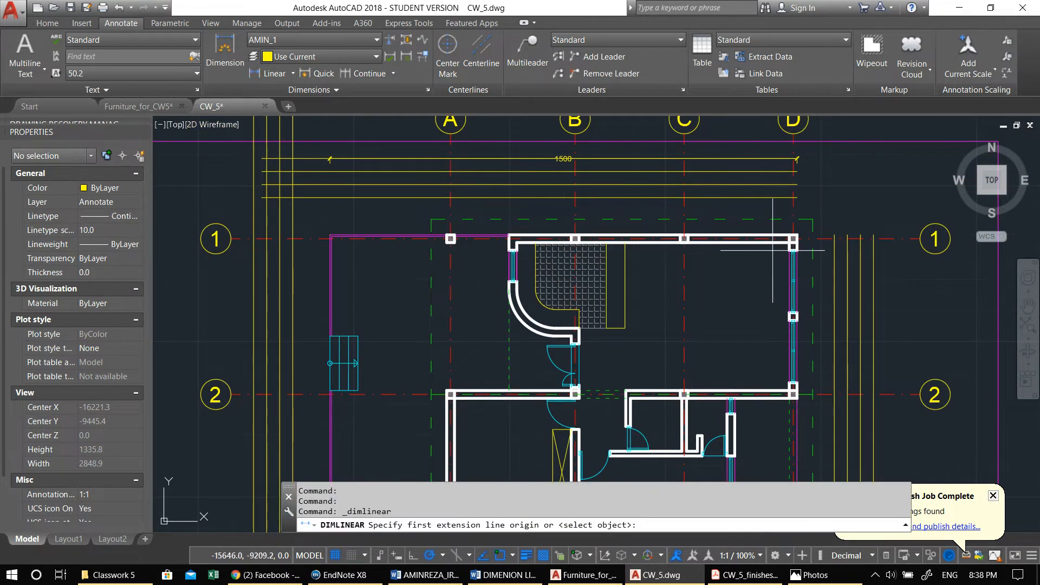
{"action": "scroll", "coordinate": [785, 243], "scroll_direction": "up", "scroll_amount": 6}
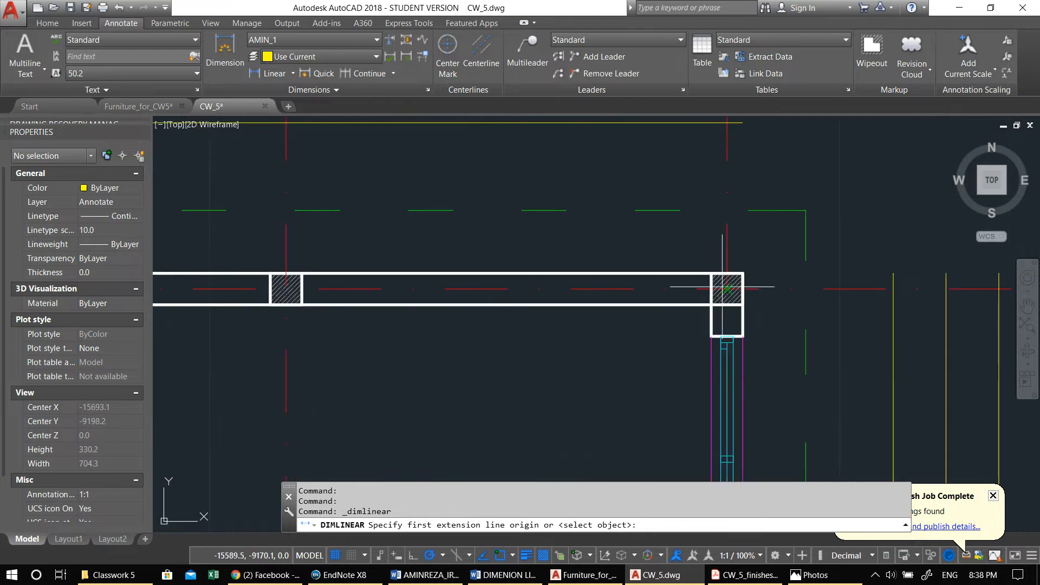
{"action": "left_click", "coordinate": [726, 289]}
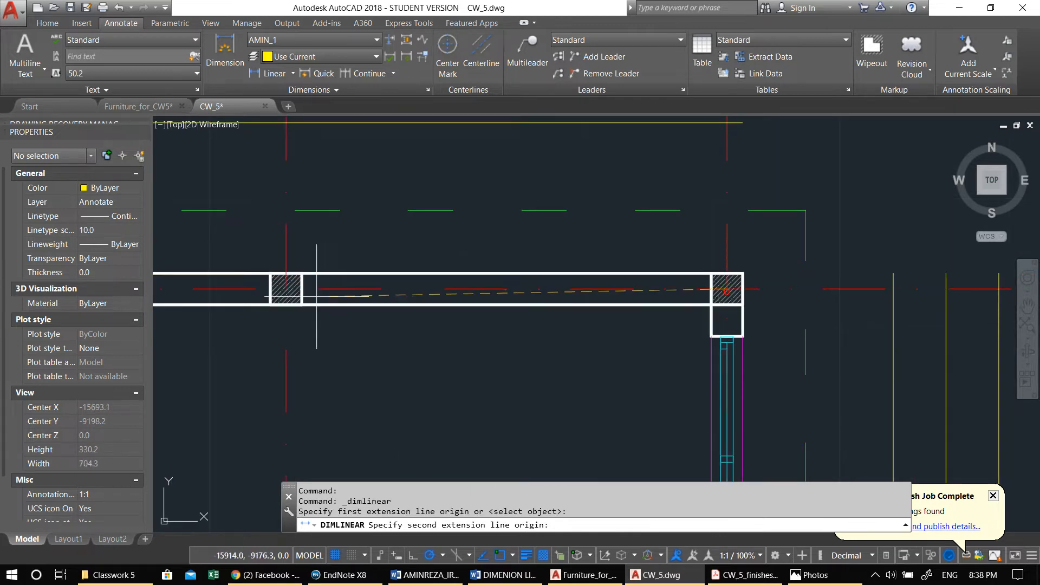
{"action": "left_click", "coordinate": [286, 289]}
{"action": "scroll", "coordinate": [286, 288], "scroll_direction": "down", "scroll_amount": 2}
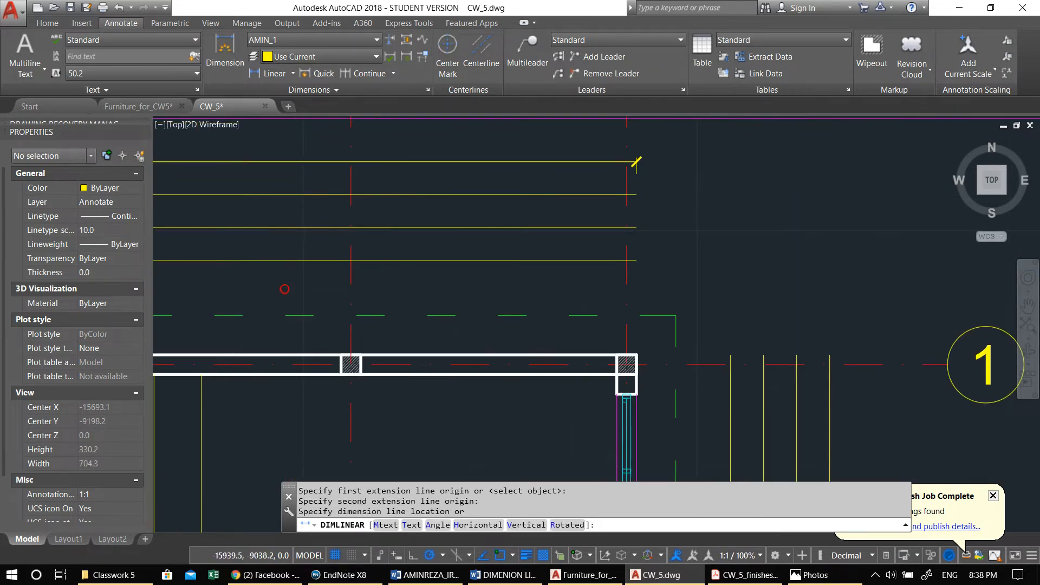
{"action": "left_click", "coordinate": [352, 194]}
Step: Continue the axis dimension chain from axis C to axis B, undoing the first inaccurate pick and picking axis B on the second guide line
{"action": "left_click", "coordinate": [475, 193]}
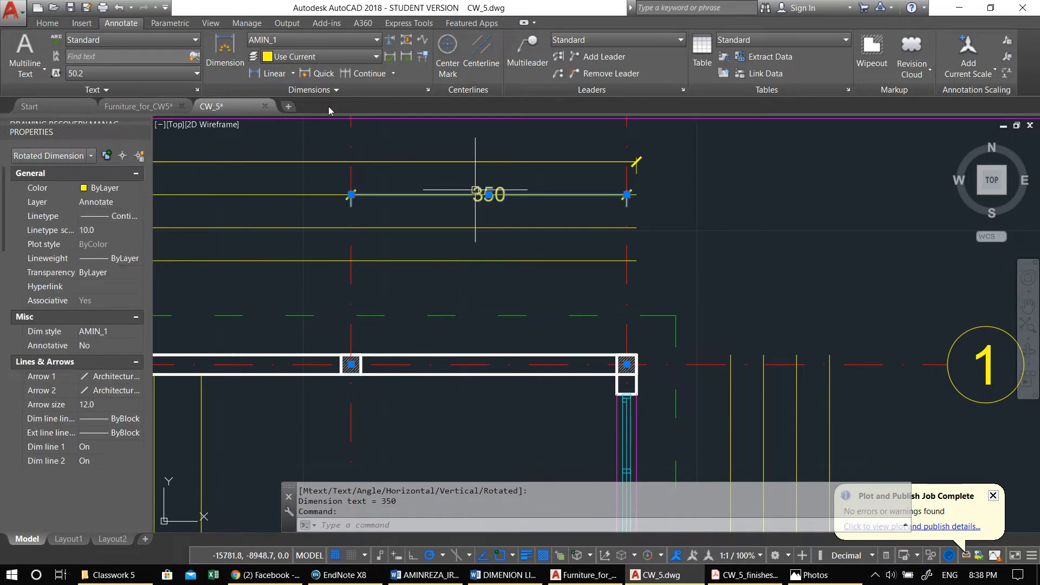
{"action": "left_click", "coordinate": [347, 73]}
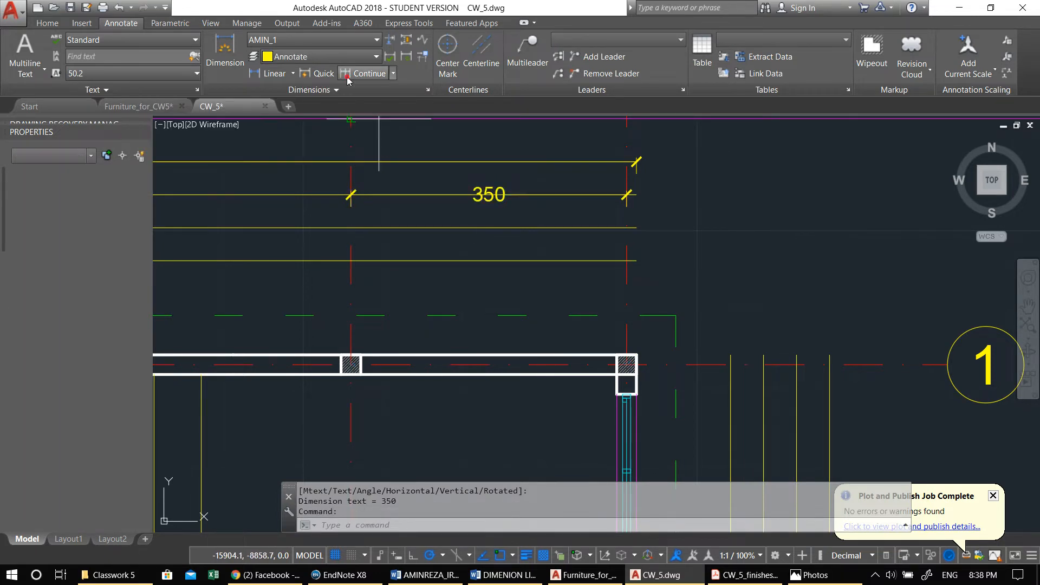
{"action": "middle_click_drag", "start_coordinate": [318, 272], "coordinate": [632, 303]}
{"action": "left_click", "coordinate": [390, 394]}
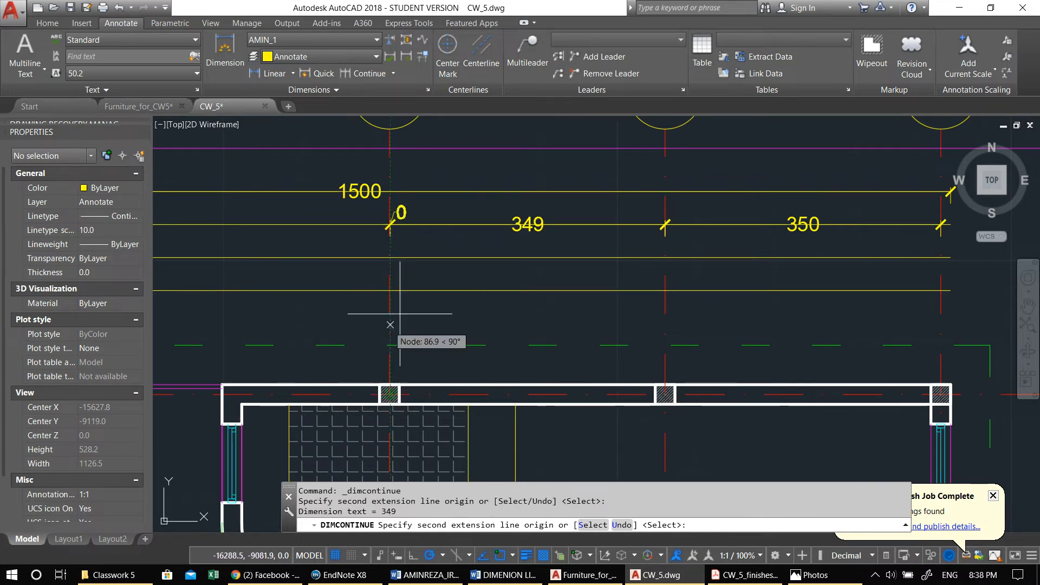
{"action": "key", "text": "ctrl+z"}
{"action": "left_click", "coordinate": [389, 224]}
Step: Extend the axis dimension chain from axis B to axis A and end the chain
{"action": "scroll", "coordinate": [389, 228], "scroll_direction": "down", "scroll_amount": 4}
{"action": "middle_click_drag", "start_coordinate": [387, 232], "coordinate": [582, 253]}
{"action": "scroll", "coordinate": [590, 251], "scroll_direction": "up", "scroll_amount": 4}
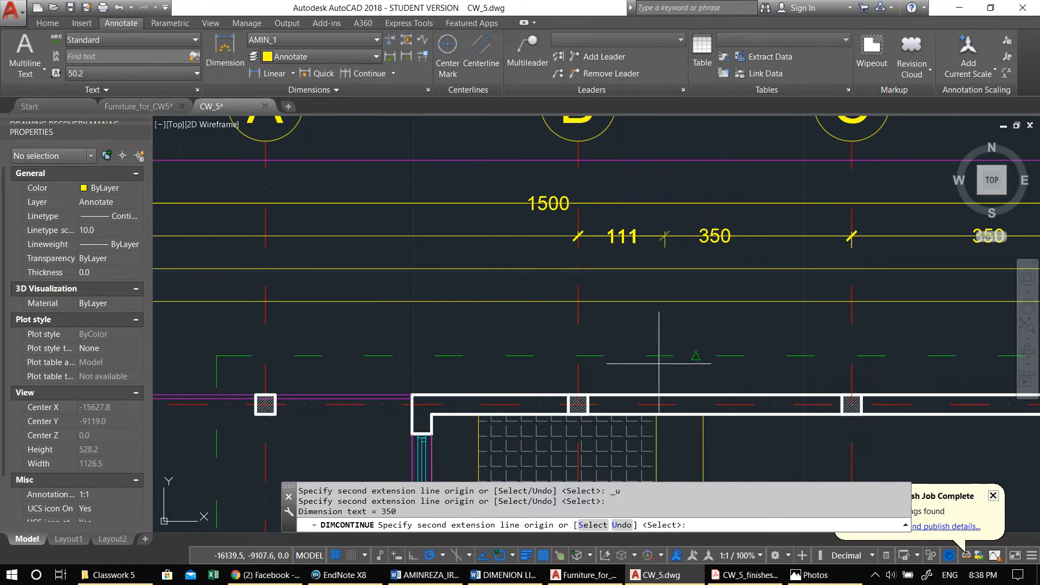
{"action": "scroll", "coordinate": [571, 401], "scroll_direction": "up", "scroll_amount": 5}
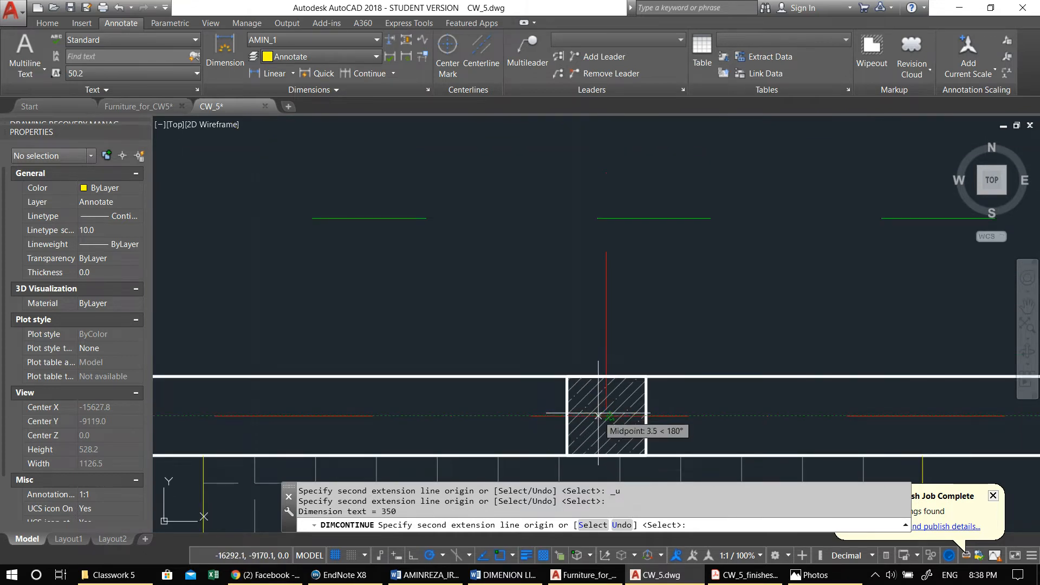
{"action": "scroll", "coordinate": [609, 402], "scroll_direction": "down", "scroll_amount": 5}
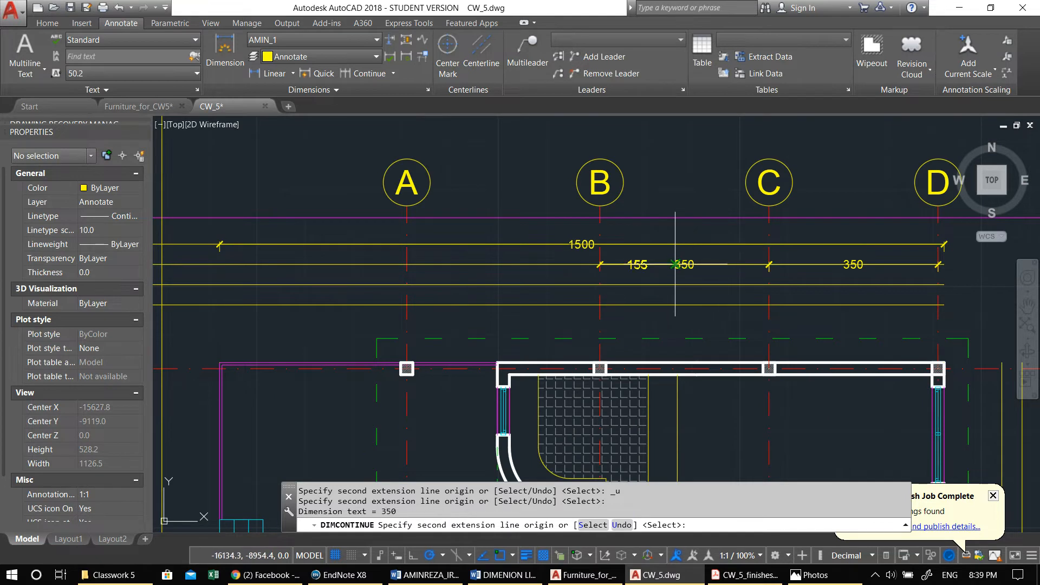
{"action": "scroll", "coordinate": [416, 318], "scroll_direction": "up", "scroll_amount": 4}
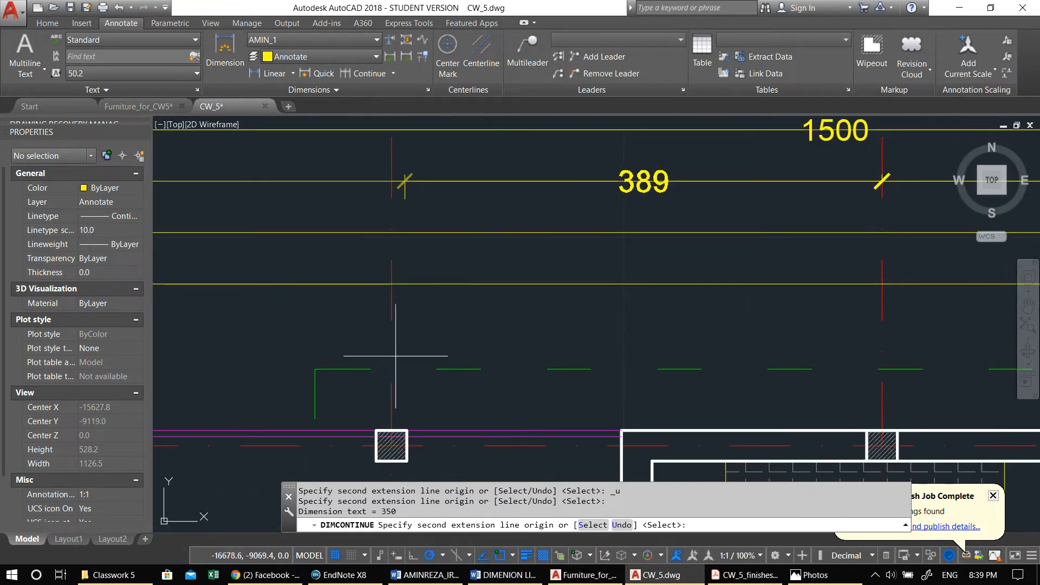
{"action": "left_click", "coordinate": [390, 422]}
{"action": "scroll", "coordinate": [404, 362], "scroll_direction": "down", "scroll_amount": 6}
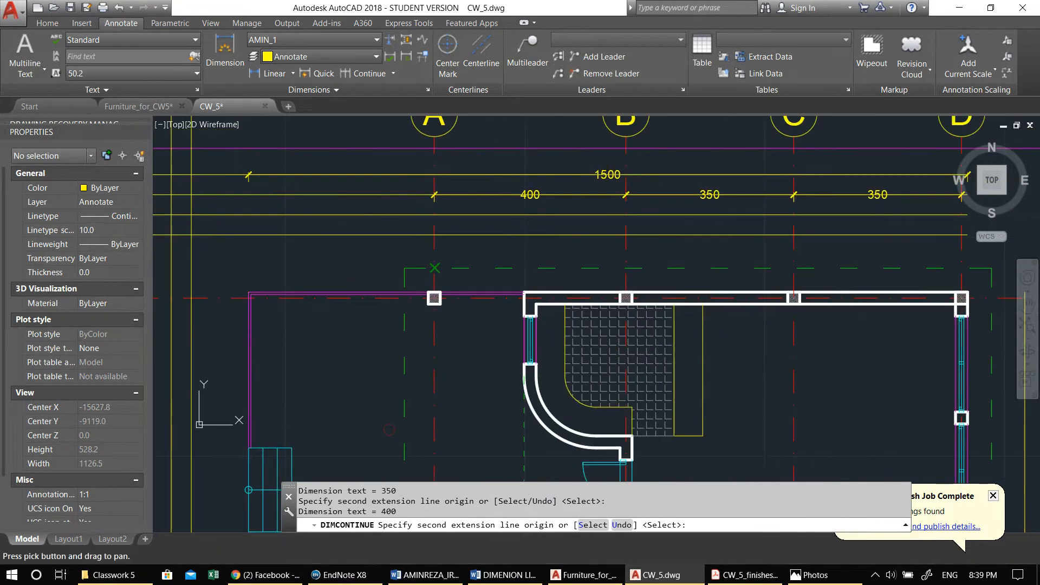
{"action": "middle_click_drag", "start_coordinate": [568, 359], "coordinate": [481, 299]}
{"action": "key", "text": "Escape"}
Step: Add a linear dimension from the magenta outline's upper left corner to column A1's left edge, placed on the third guide line
{"action": "scroll", "coordinate": [562, 169], "scroll_direction": "up", "scroll_amount": 2}
{"action": "middle_click_drag", "start_coordinate": [428, 213], "coordinate": [625, 239]}
{"action": "scroll", "coordinate": [539, 227], "scroll_direction": "up", "scroll_amount": 2}
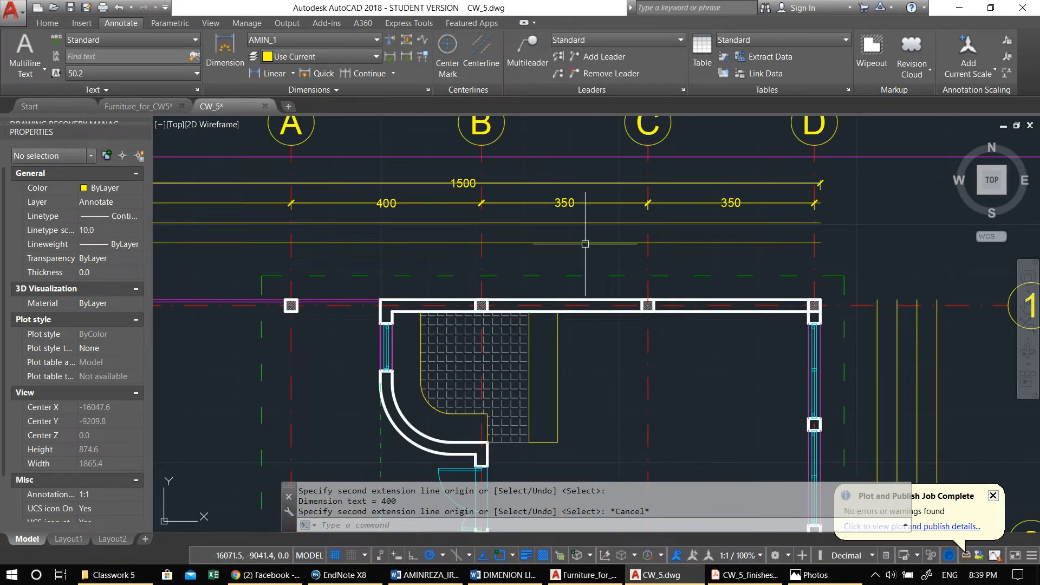
{"action": "scroll", "coordinate": [585, 243], "scroll_direction": "down", "scroll_amount": 2}
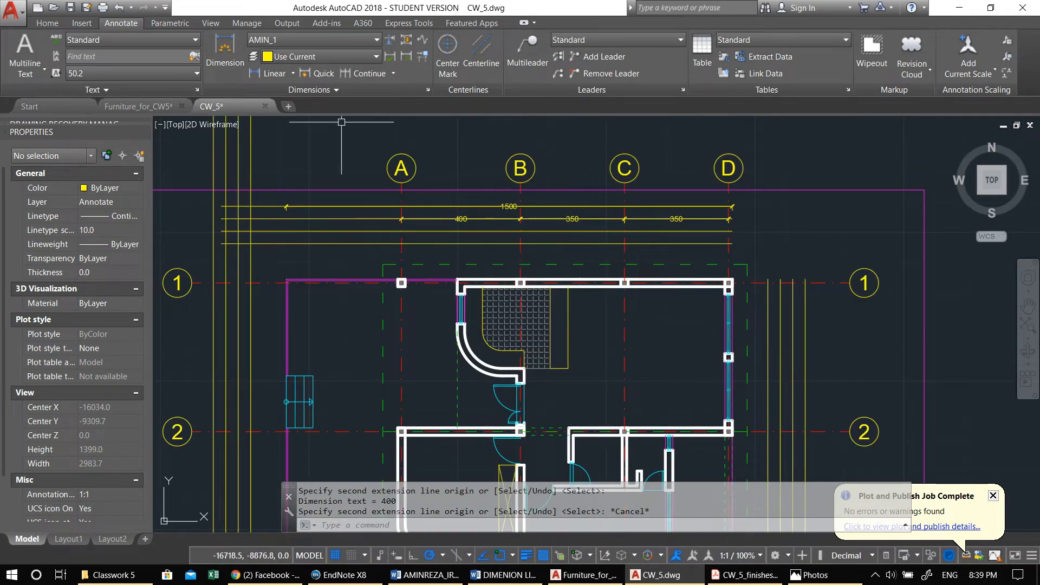
{"action": "left_click", "coordinate": [270, 75]}
{"action": "scroll", "coordinate": [281, 264], "scroll_direction": "up", "scroll_amount": 2}
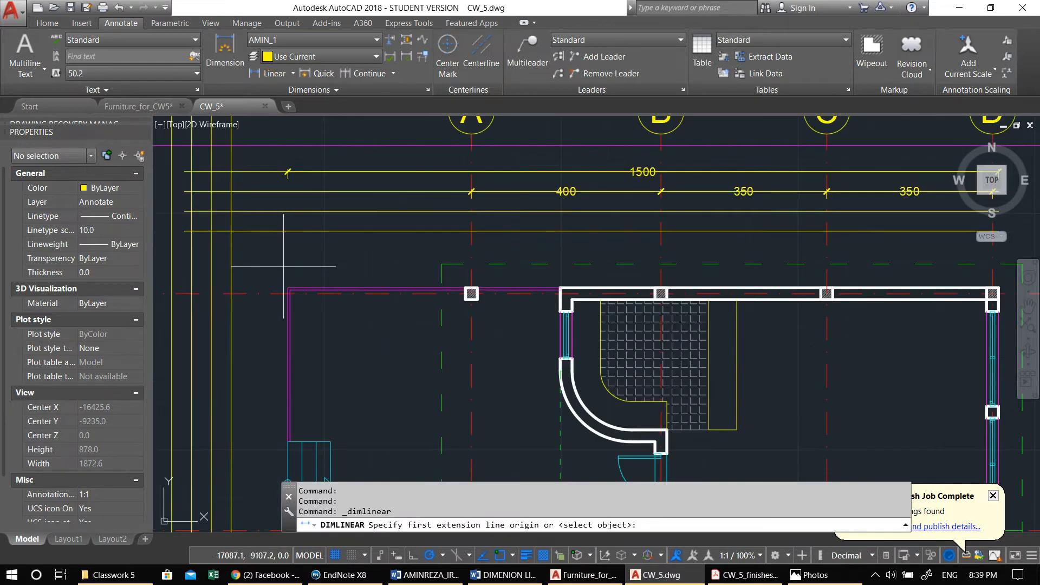
{"action": "left_click", "coordinate": [287, 286]}
{"action": "scroll", "coordinate": [322, 267], "scroll_direction": "down", "scroll_amount": 2}
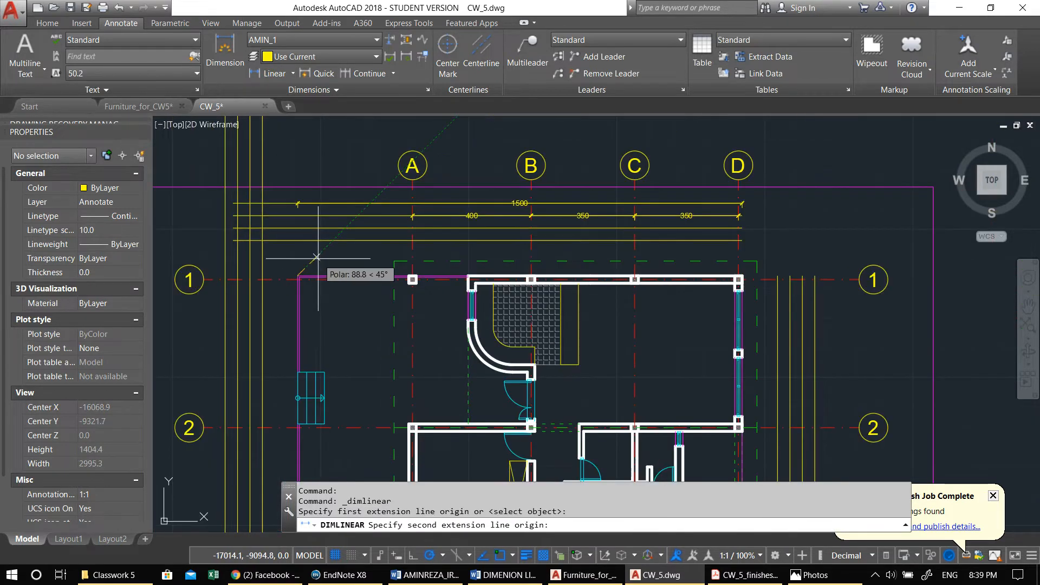
{"action": "scroll", "coordinate": [385, 280], "scroll_direction": "up", "scroll_amount": 2}
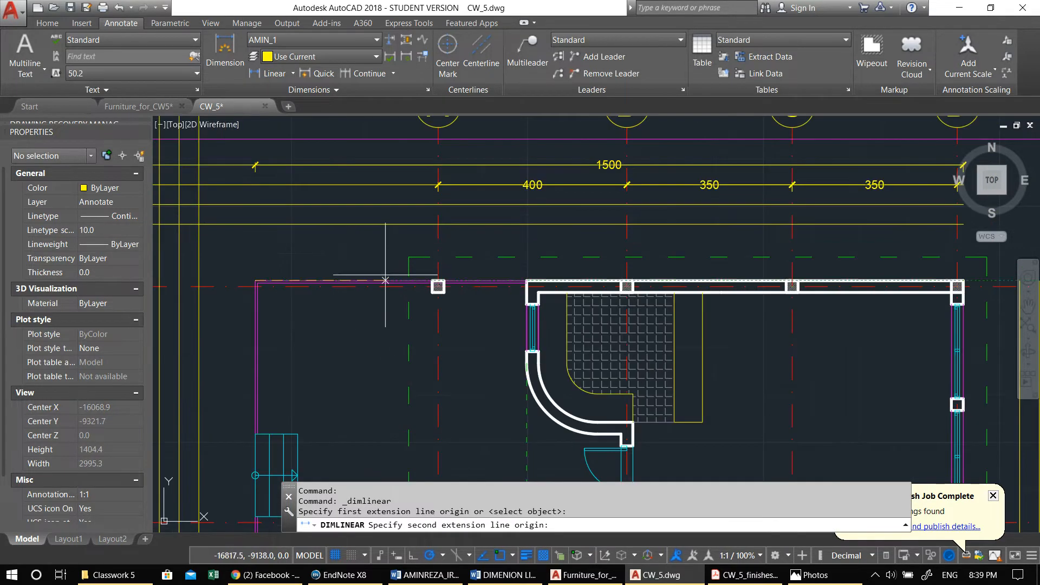
{"action": "scroll", "coordinate": [432, 282], "scroll_direction": "up", "scroll_amount": 3}
{"action": "left_click", "coordinate": [428, 275]}
{"action": "scroll", "coordinate": [441, 228], "scroll_direction": "down", "scroll_amount": 3}
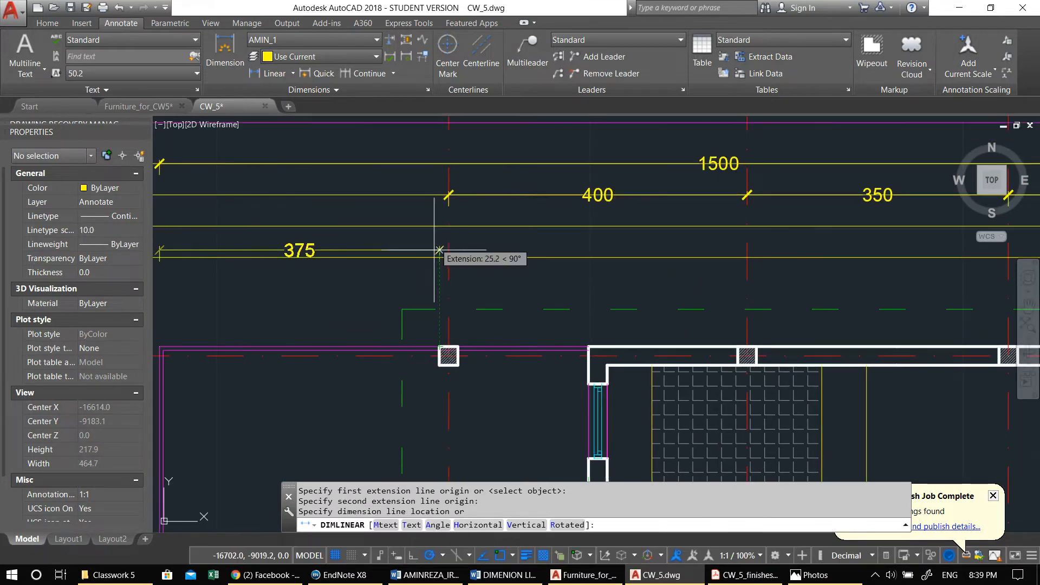
{"action": "left_click", "coordinate": [439, 225]}
Step: Continue the third-line dimension chain through column A1's right edge and the house wall's upper left corner to its upper right corner
{"action": "left_click", "coordinate": [305, 219]}
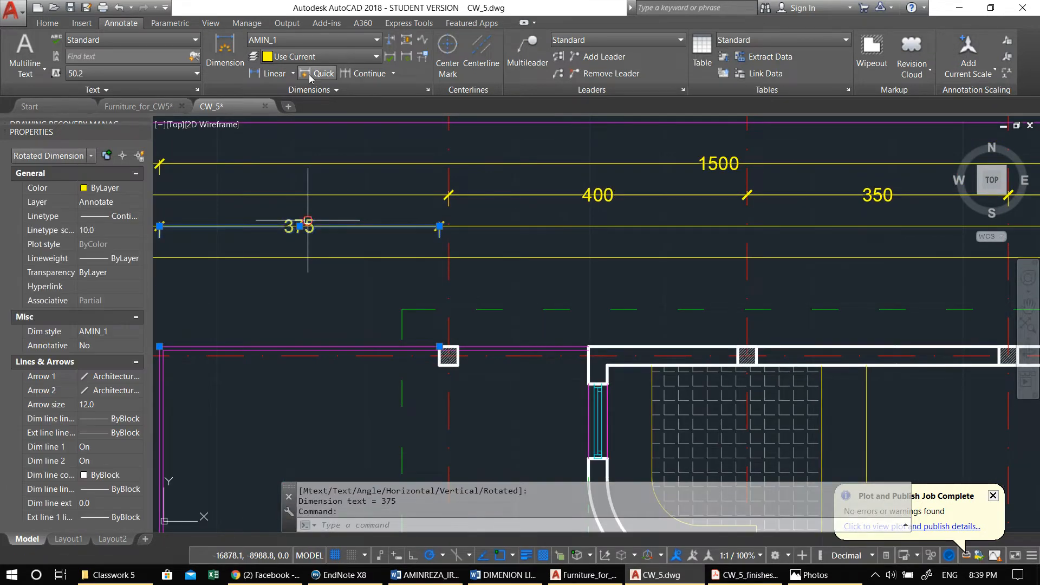
{"action": "left_click", "coordinate": [364, 73]}
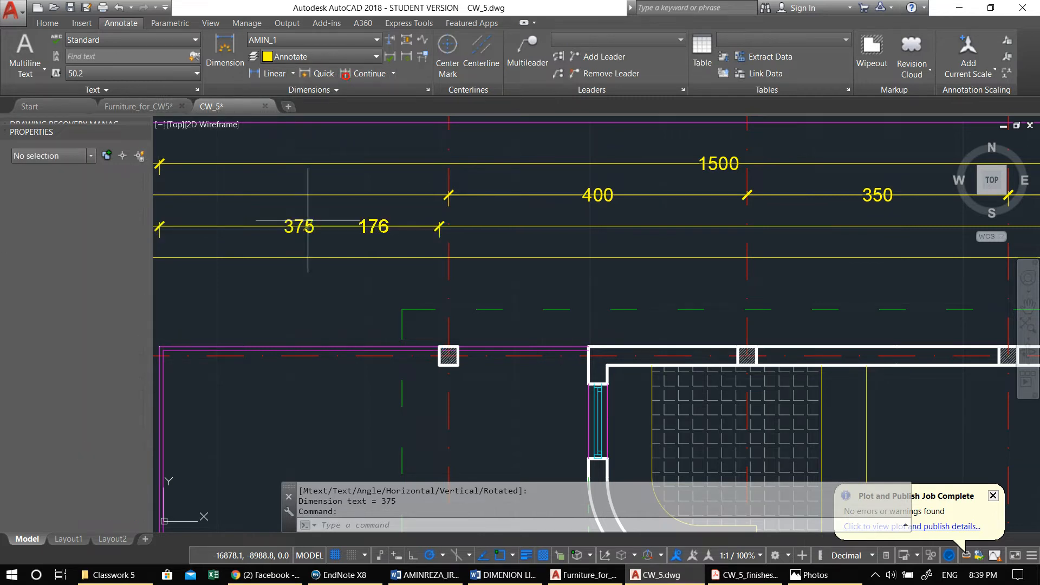
{"action": "left_click", "coordinate": [458, 347]}
{"action": "middle_click_drag", "start_coordinate": [580, 340], "coordinate": [490, 327]}
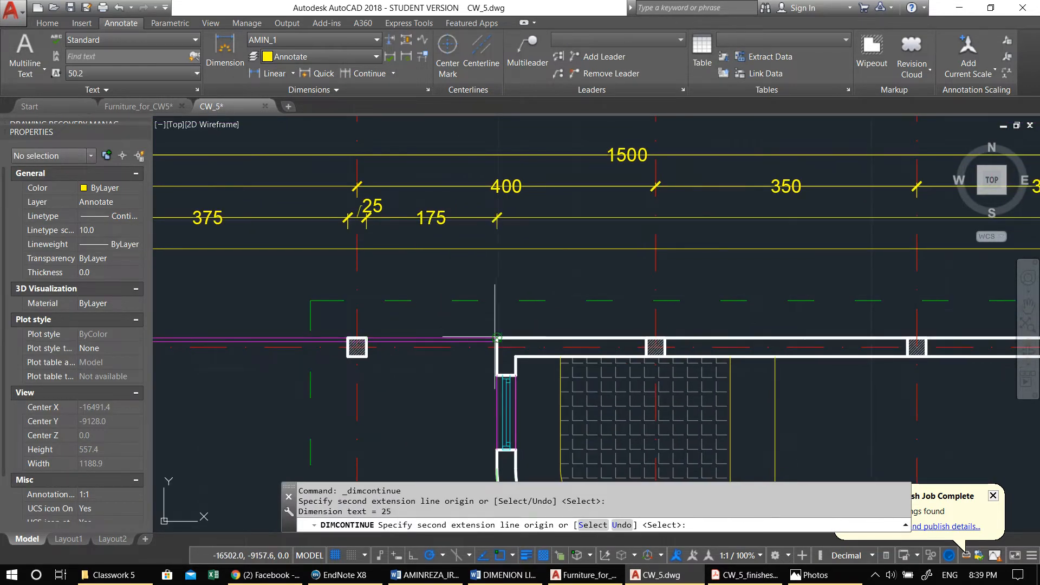
{"action": "left_click", "coordinate": [494, 337]}
{"action": "scroll", "coordinate": [553, 325], "scroll_direction": "down", "scroll_amount": 2}
{"action": "mouse_move", "coordinate": [875, 326]}
{"action": "middle_mouse_down"}
{"action": "mouse_move", "coordinate": [558, 306]}
{"action": "mouse_move", "coordinate": [570, 285]}
{"action": "middle_mouse_up"}
{"action": "key", "text": "Return"}
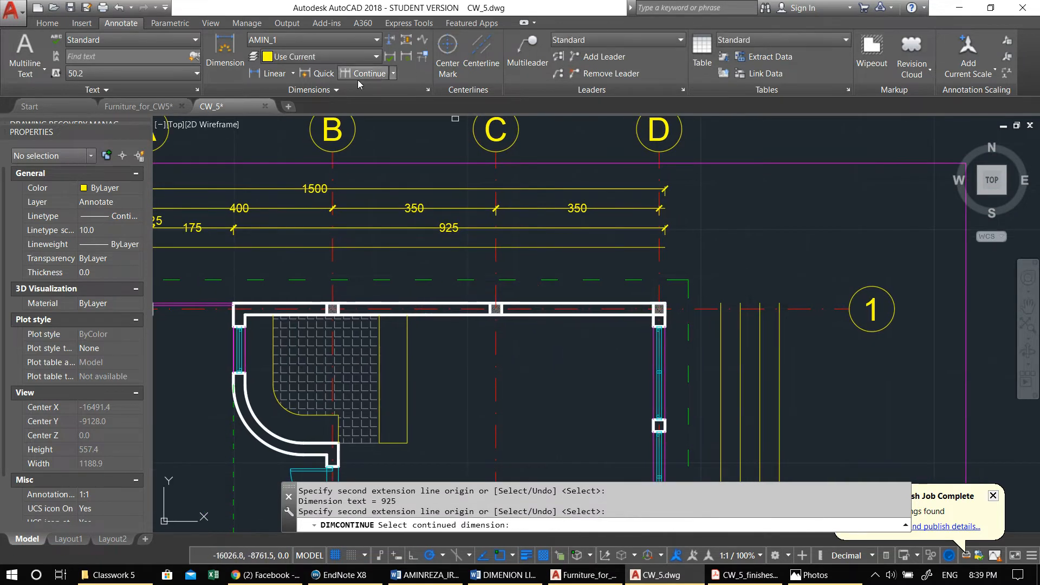
{"action": "key", "text": "Escape"}
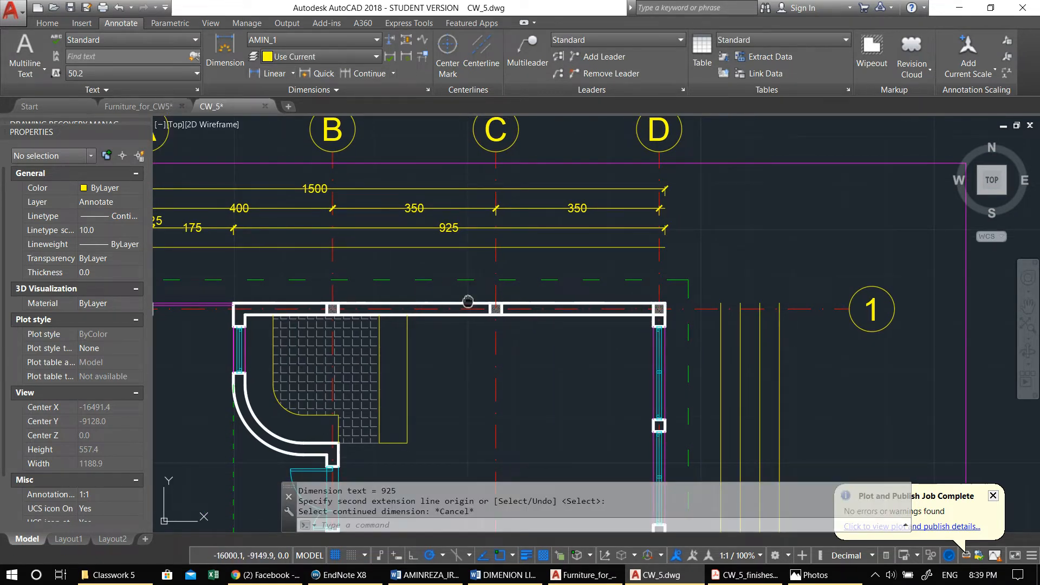
Step: Add a vertical overall linear dimension from the house's upper right corner to column D3's lower right corner, placed on the outermost right guide line
{"action": "middle_click_drag", "start_coordinate": [466, 301], "coordinate": [736, 315]}
{"action": "middle_click_drag", "start_coordinate": [614, 297], "coordinate": [530, 132]}
{"action": "scroll", "coordinate": [506, 190], "scroll_direction": "down", "scroll_amount": 2}
{"action": "middle_click_drag", "start_coordinate": [506, 190], "coordinate": [506, 250]}
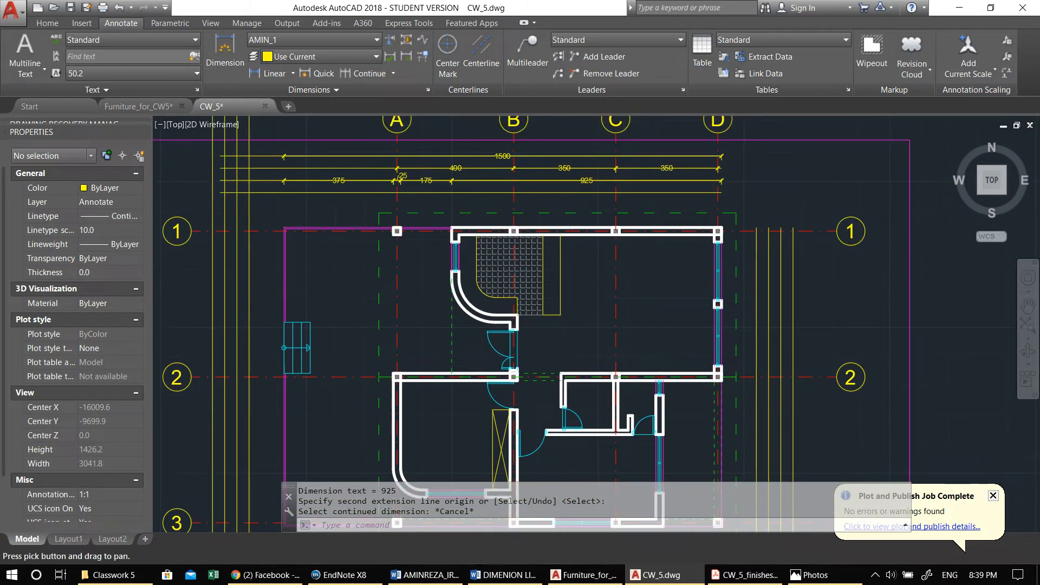
{"action": "middle_click_drag", "start_coordinate": [445, 214], "coordinate": [277, 126]}
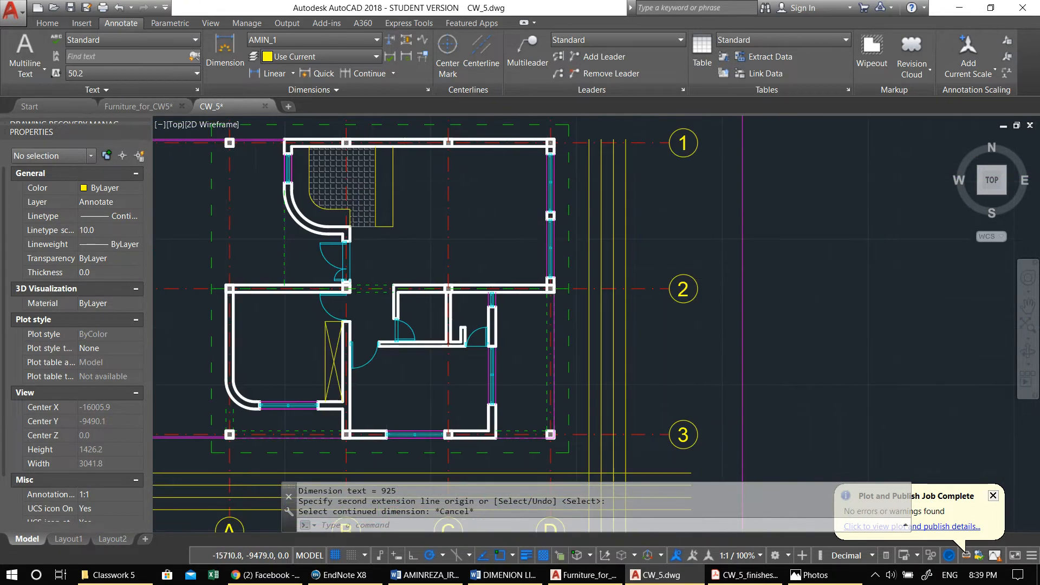
{"action": "mouse_move", "coordinate": [362, 270]}
{"action": "middle_mouse_down"}
{"action": "mouse_move", "coordinate": [675, 310]}
{"action": "mouse_move", "coordinate": [453, 323]}
{"action": "middle_mouse_up"}
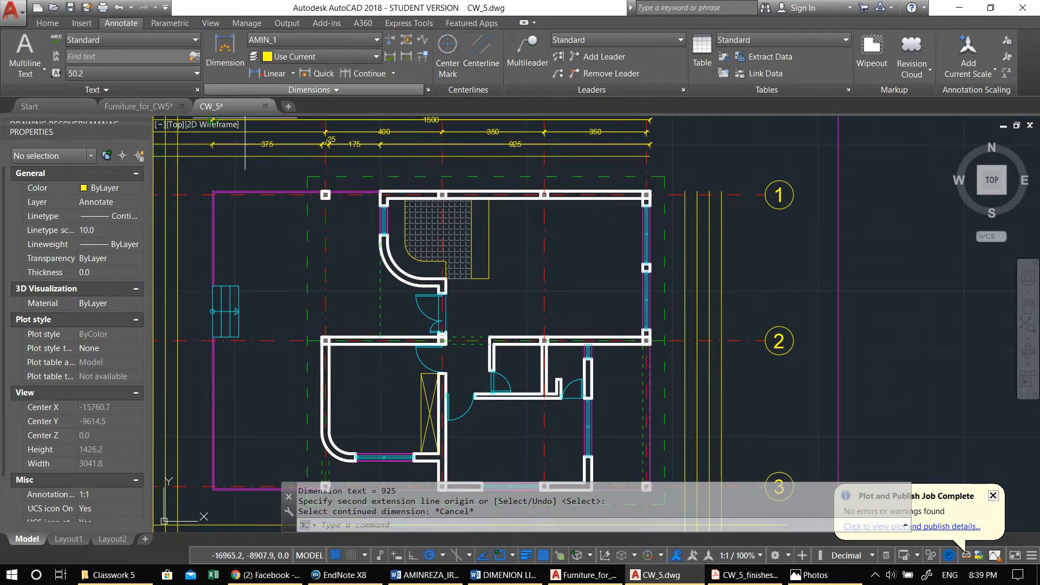
{"action": "left_click", "coordinate": [267, 73]}
{"action": "middle_click_drag", "start_coordinate": [658, 200], "coordinate": [567, 162]}
{"action": "scroll", "coordinate": [567, 163], "scroll_direction": "up", "scroll_amount": 4}
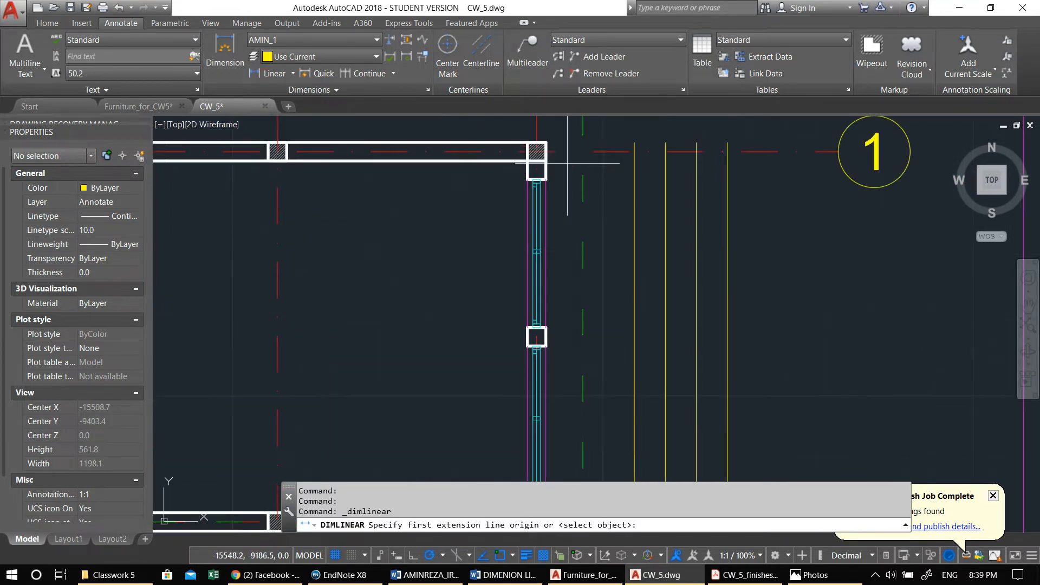
{"action": "left_click", "coordinate": [546, 142]}
{"action": "scroll", "coordinate": [550, 246], "scroll_direction": "down", "scroll_amount": 4}
{"action": "middle_click_drag", "start_coordinate": [562, 412], "coordinate": [547, 239]}
{"action": "scroll", "coordinate": [521, 385], "scroll_direction": "up", "scroll_amount": 4}
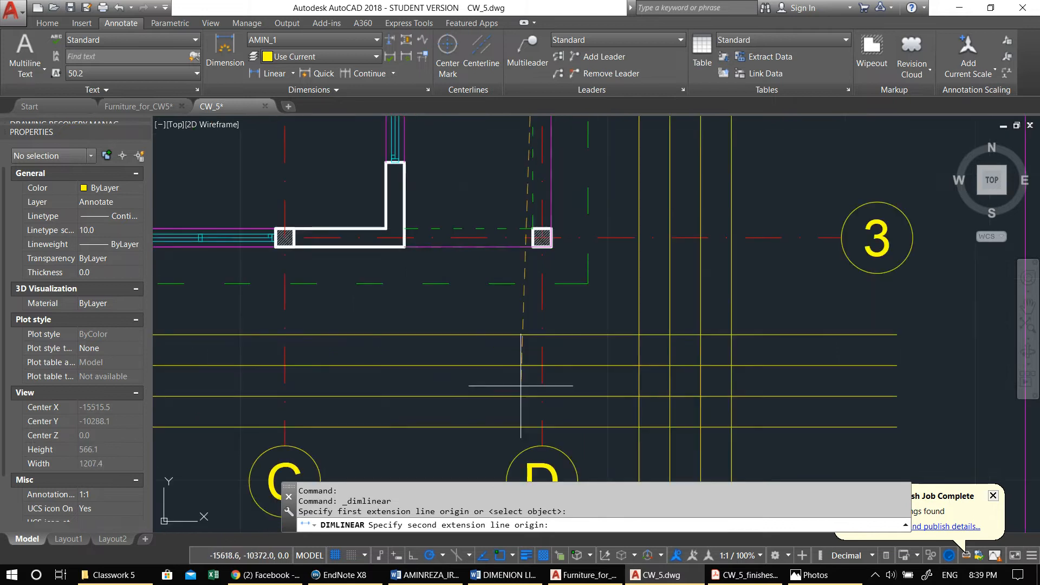
{"action": "left_click", "coordinate": [551, 246]}
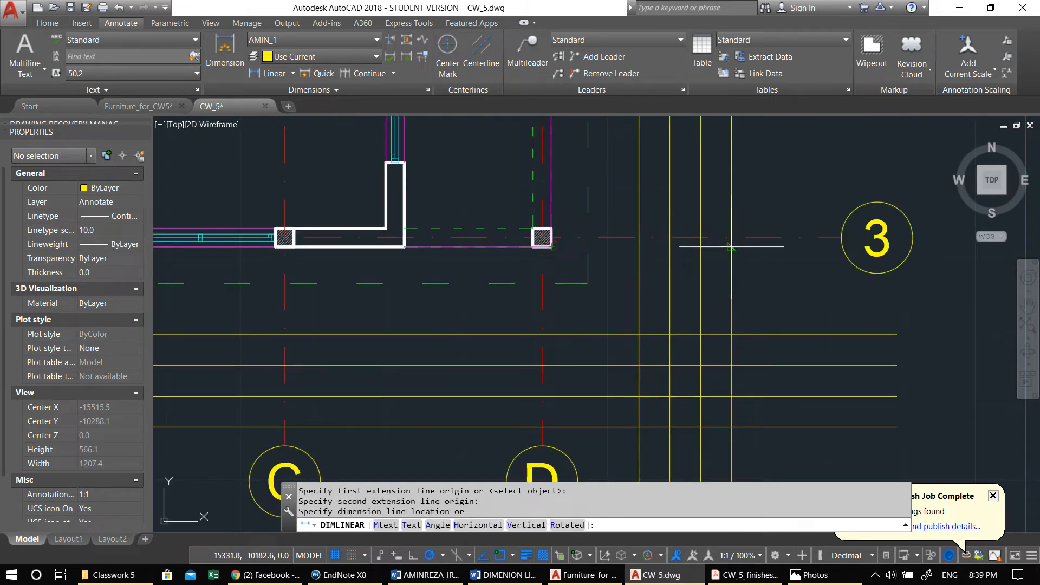
{"action": "left_click", "coordinate": [739, 244]}
{"action": "scroll", "coordinate": [738, 243], "scroll_direction": "down", "scroll_amount": 4}
{"action": "middle_click_drag", "start_coordinate": [765, 164], "coordinate": [735, 244]}
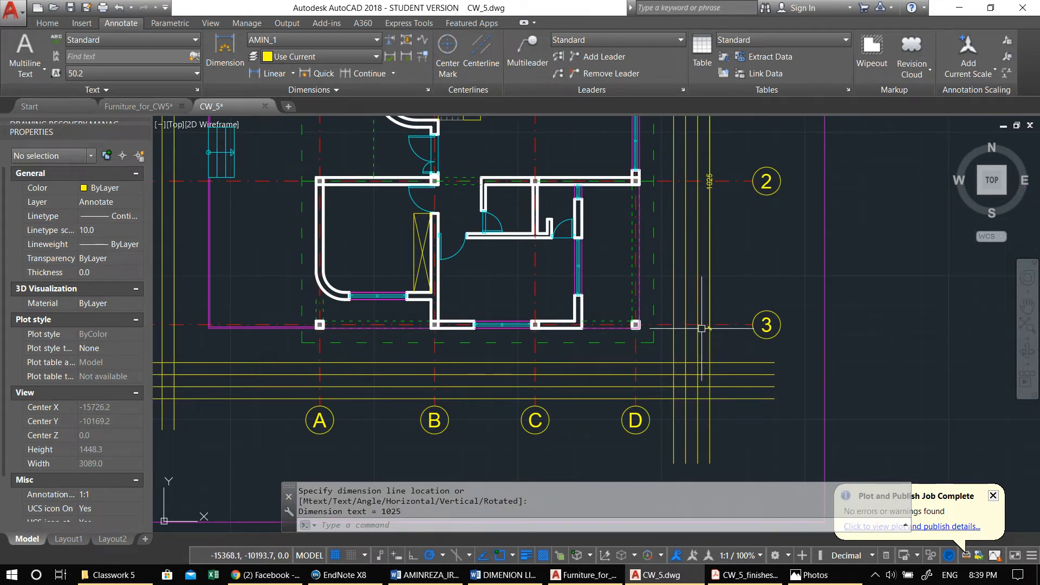
Step: Add a vertical linear dimension from axis 1 to axis 2, placed on the second guide line from the outside
{"action": "middle_click_drag", "start_coordinate": [638, 291], "coordinate": [571, 445]}
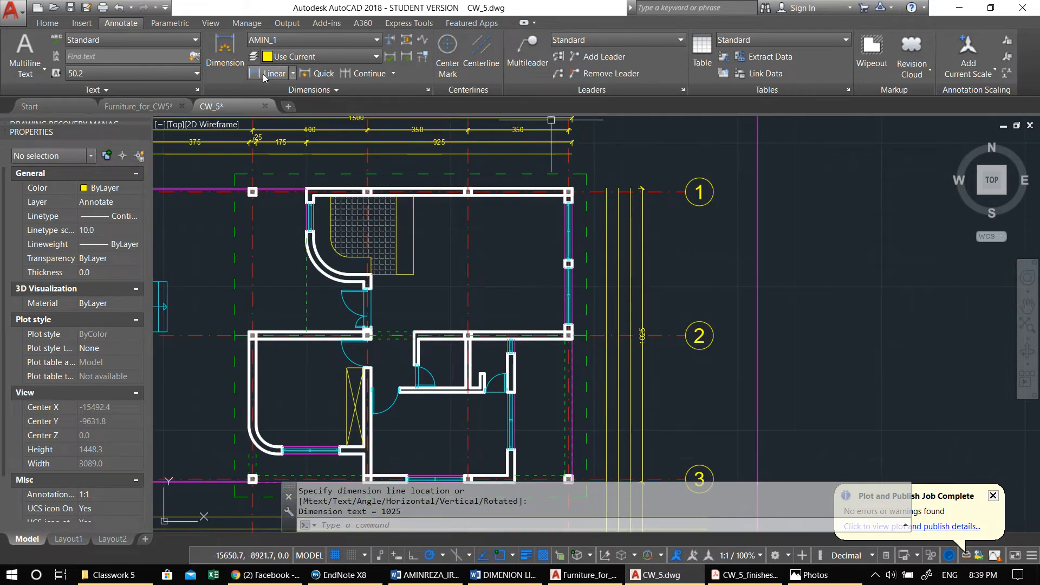
{"action": "scroll", "coordinate": [595, 211], "scroll_direction": "up", "scroll_amount": 4}
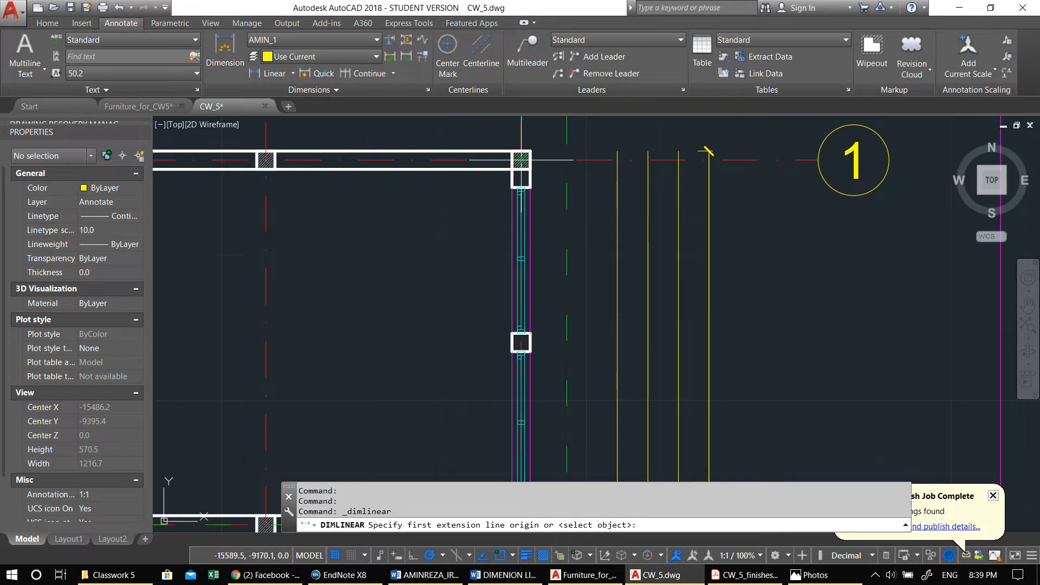
{"action": "left_click", "coordinate": [679, 161]}
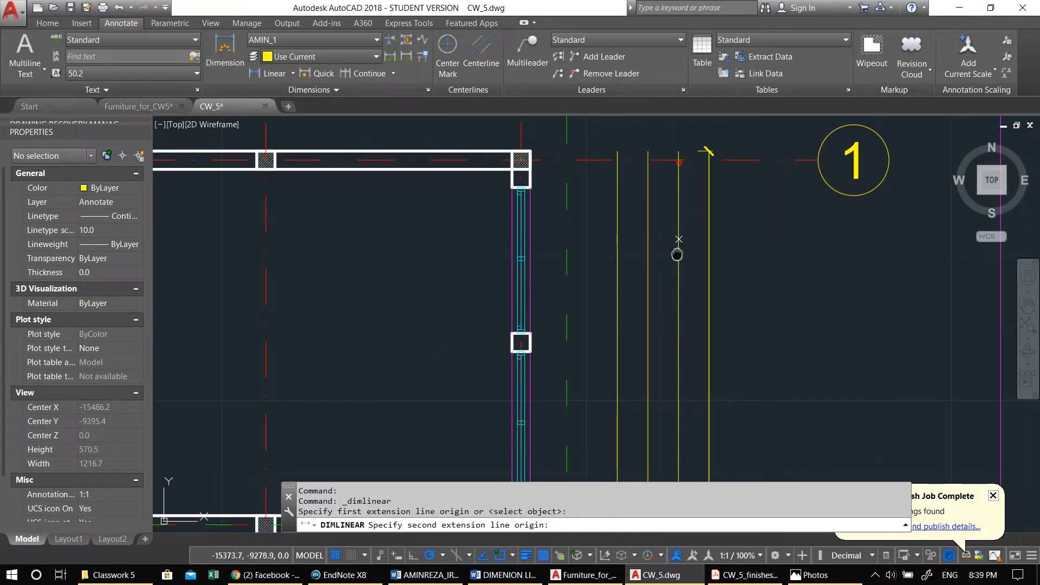
{"action": "middle_click_drag", "start_coordinate": [690, 482], "coordinate": [677, 253]}
{"action": "left_click", "coordinate": [664, 296]}
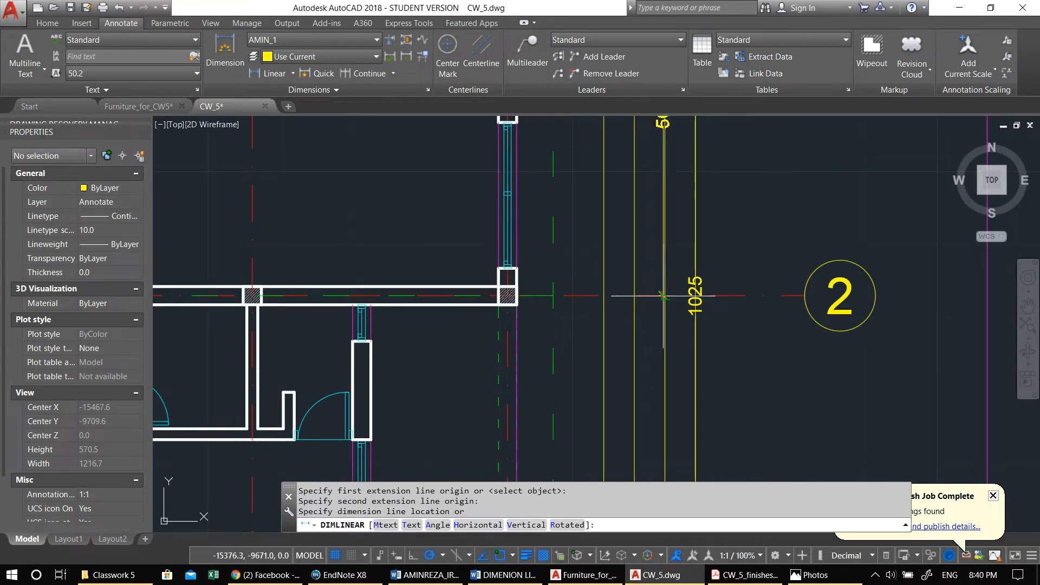
{"action": "left_click", "coordinate": [665, 295]}
{"action": "scroll", "coordinate": [606, 295], "scroll_direction": "down", "scroll_amount": 2}
{"action": "scroll", "coordinate": [607, 295], "scroll_direction": "down", "scroll_amount": 3}
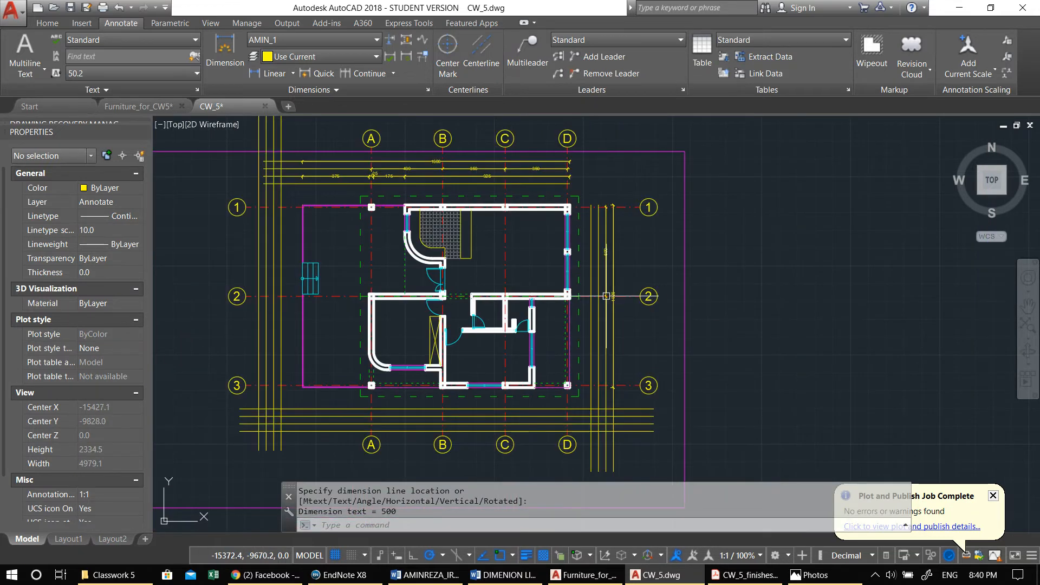
Step: Continue the axis 1–2 dimension down to axis 3 on the same guide line and end the chain
{"action": "scroll", "coordinate": [609, 298], "scroll_direction": "up", "scroll_amount": 1}
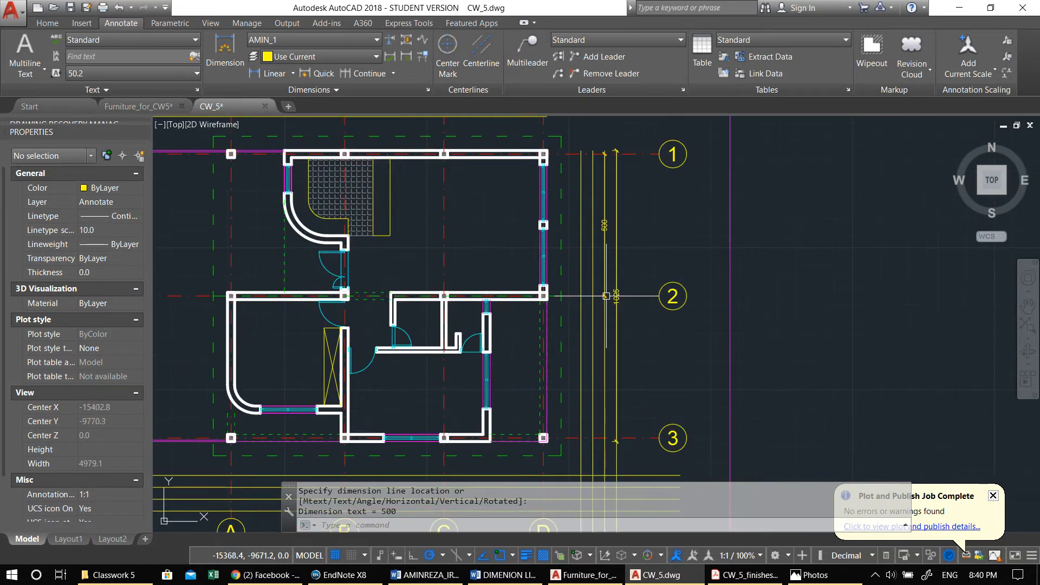
{"action": "left_click", "coordinate": [605, 229]}
{"action": "left_click", "coordinate": [605, 230]}
{"action": "middle_click_drag", "start_coordinate": [605, 229], "coordinate": [624, 141]}
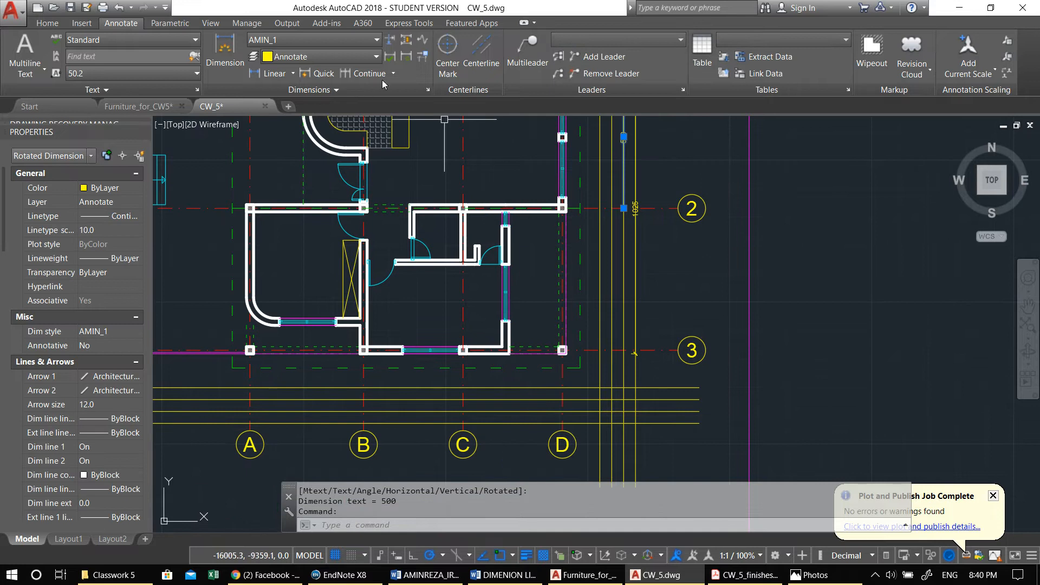
{"action": "left_click", "coordinate": [361, 73]}
{"action": "scroll", "coordinate": [724, 466], "scroll_direction": "up", "scroll_amount": 4}
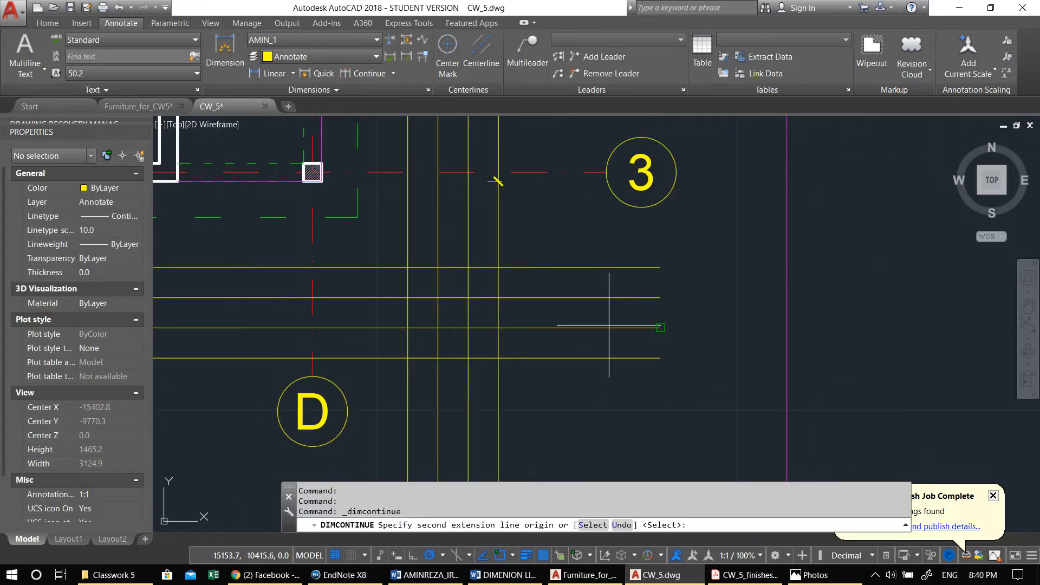
{"action": "left_click", "coordinate": [471, 173]}
{"action": "scroll", "coordinate": [470, 174], "scroll_direction": "down", "scroll_amount": 2}
{"action": "mouse_move", "coordinate": [464, 204]}
{"action": "middle_mouse_down"}
{"action": "mouse_move", "coordinate": [601, 287]}
{"action": "mouse_move", "coordinate": [616, 270]}
{"action": "middle_mouse_up"}
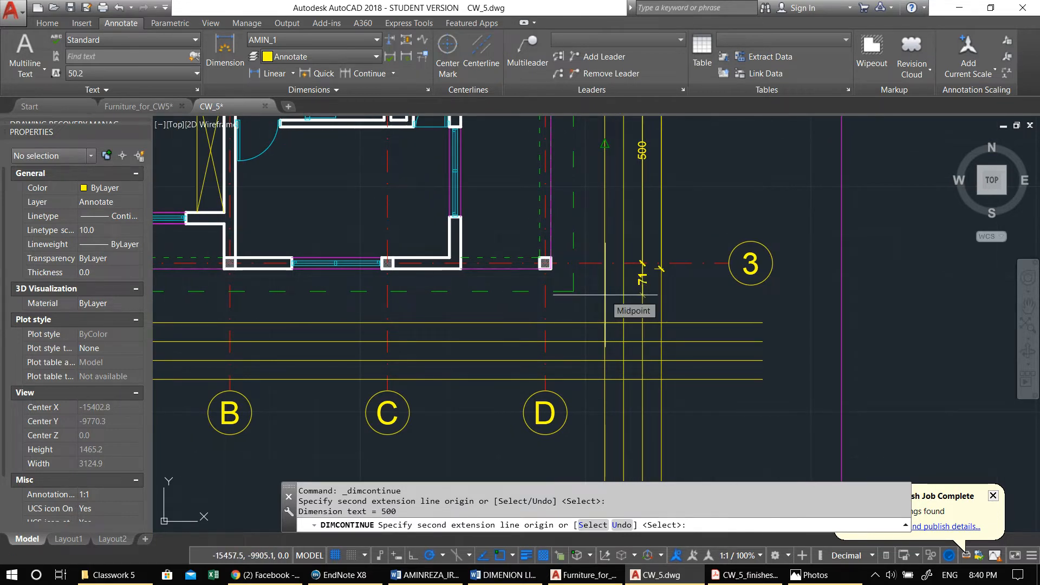
{"action": "scroll", "coordinate": [619, 303], "scroll_direction": "down", "scroll_amount": 4}
{"action": "key", "text": "Escape"}
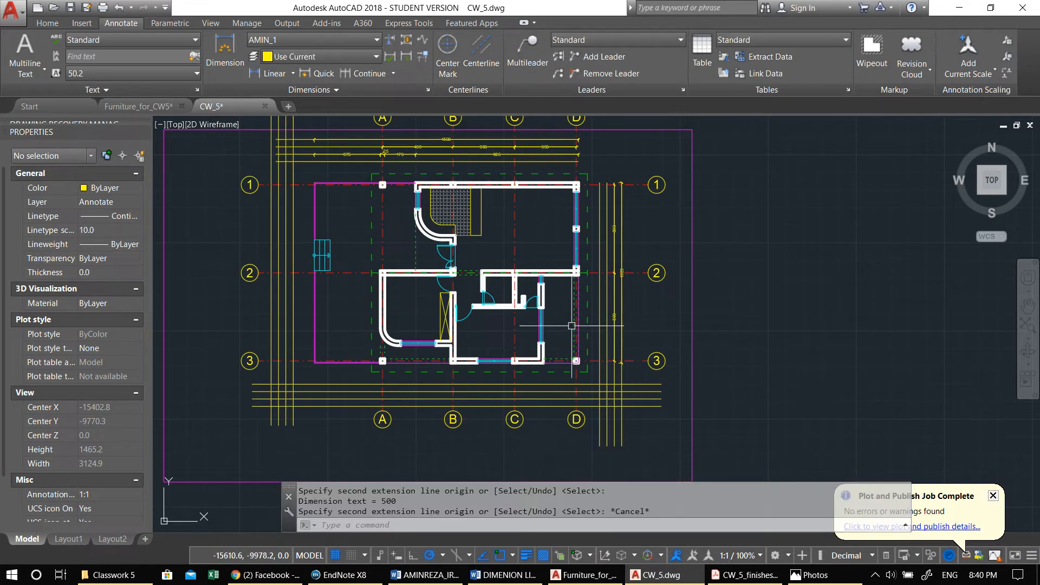
Step: Add a vertical linear dimension from the house's upper right corner to column D2's lower right corner, placed on the third guide line
{"action": "left_click", "coordinate": [269, 74]}
{"action": "scroll", "coordinate": [589, 187], "scroll_direction": "up", "scroll_amount": 6}
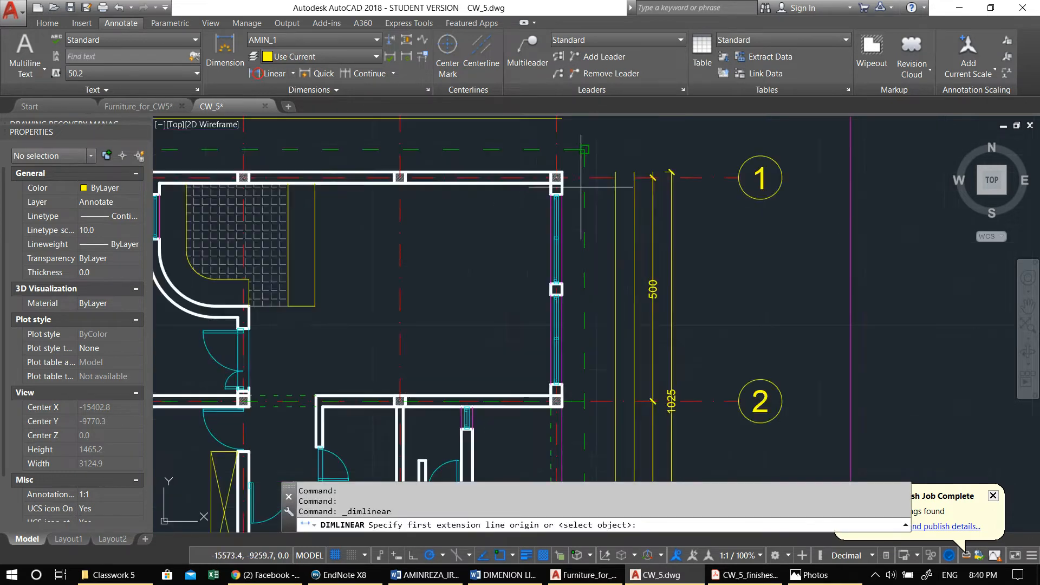
{"action": "left_click", "coordinate": [547, 165]}
{"action": "scroll", "coordinate": [547, 227], "scroll_direction": "down", "scroll_amount": 3}
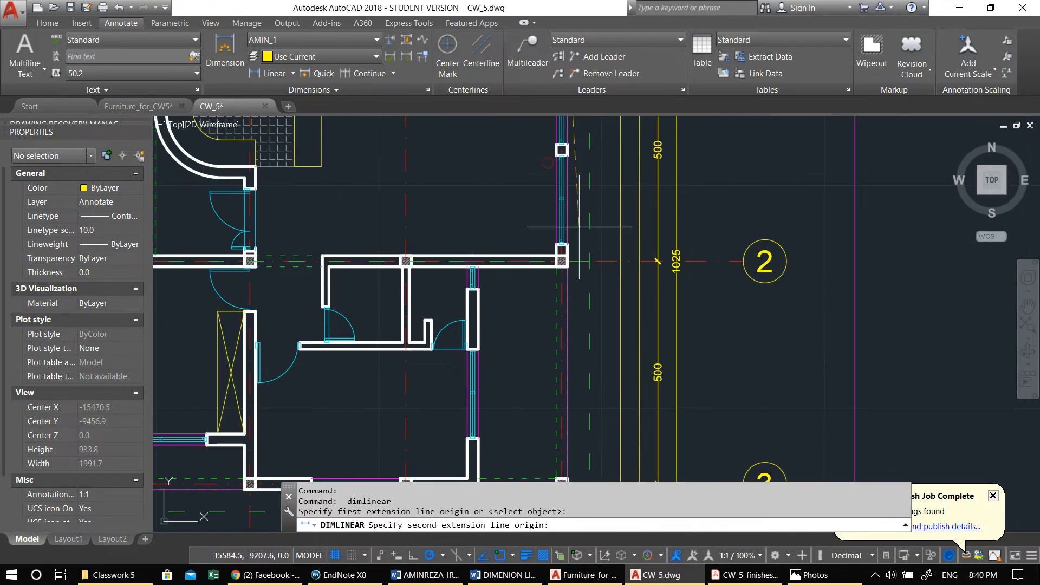
{"action": "scroll", "coordinate": [548, 264], "scroll_direction": "up", "scroll_amount": 3}
{"action": "left_click", "coordinate": [556, 264]}
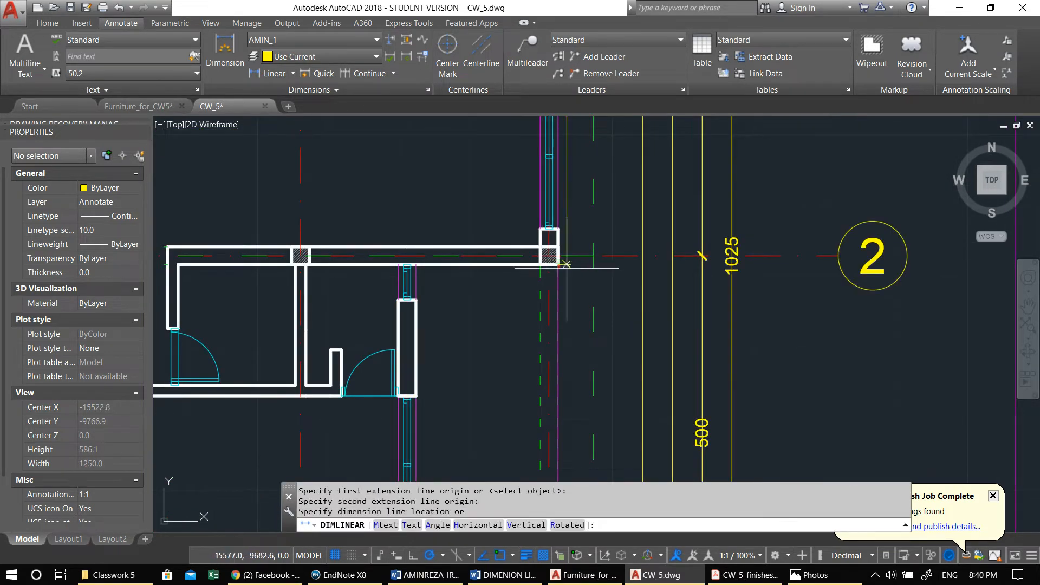
{"action": "left_click", "coordinate": [669, 267]}
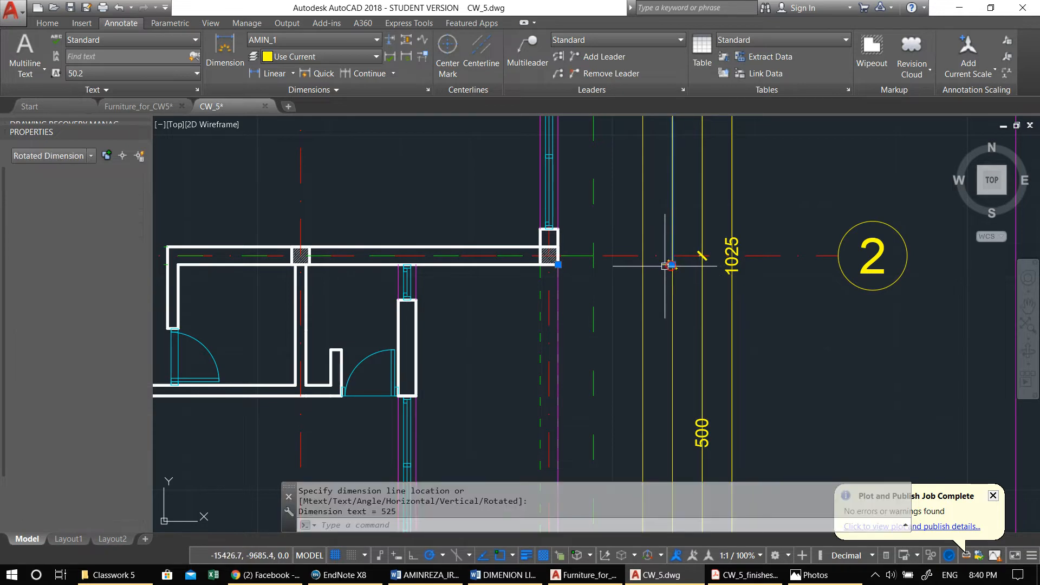
Step: Continue the third-line dimension chain from column D2 through column D3's upper edge to its lower edge and end the chain
{"action": "left_click", "coordinate": [368, 73]}
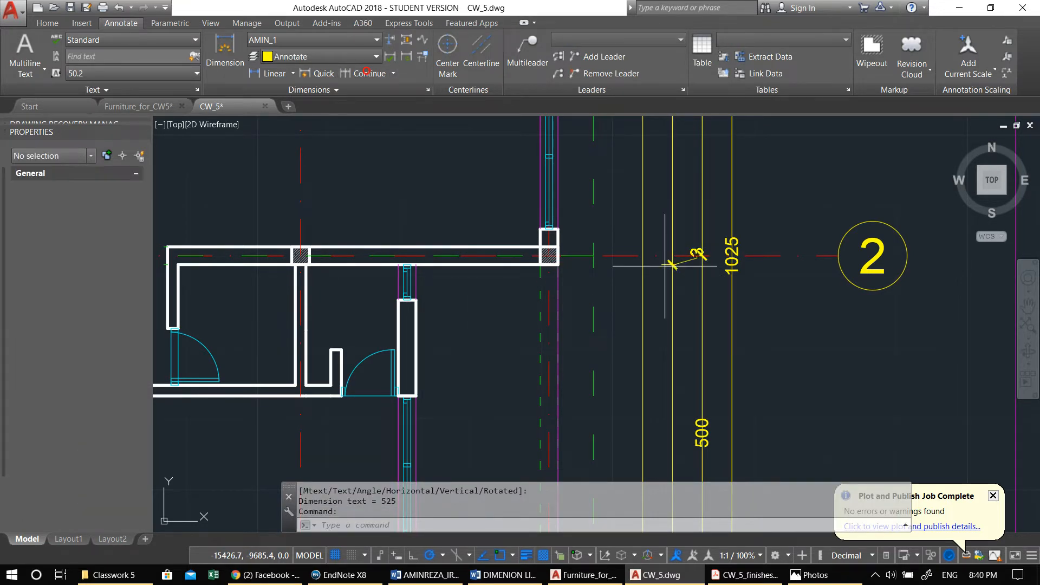
{"action": "middle_click_drag", "start_coordinate": [557, 369], "coordinate": [515, 194]}
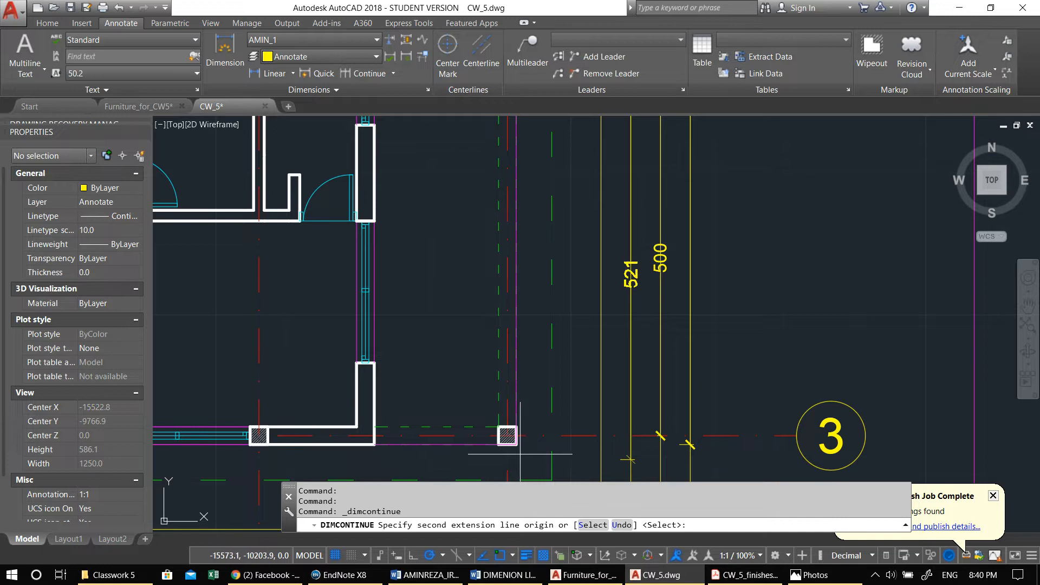
{"action": "left_click", "coordinate": [517, 428]}
{"action": "left_click", "coordinate": [516, 444]}
{"action": "scroll", "coordinate": [514, 441], "scroll_direction": "down", "scroll_amount": 4}
{"action": "middle_click_drag", "start_coordinate": [548, 395], "coordinate": [577, 389]}
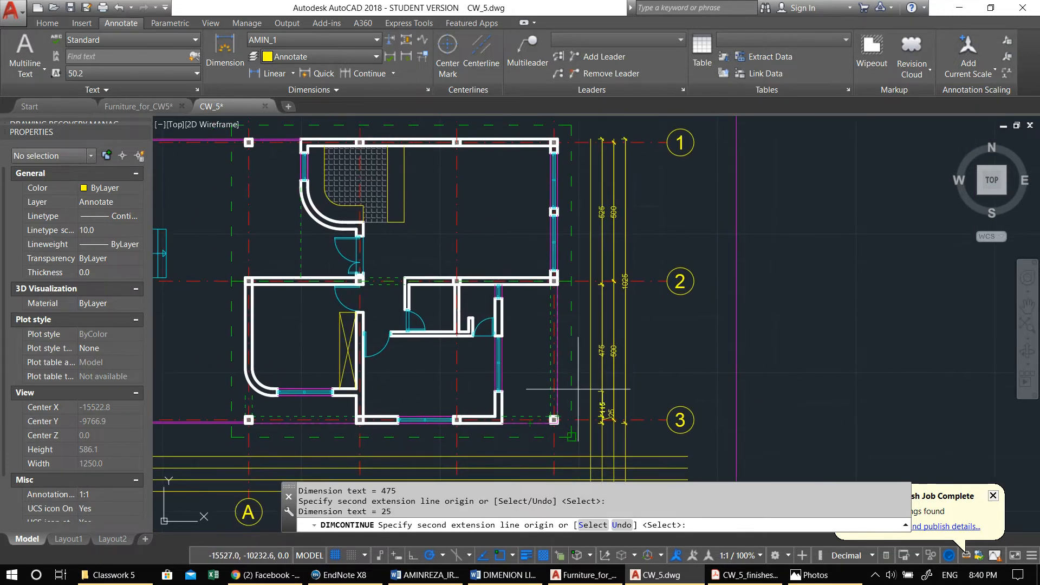
{"action": "key", "text": "Escape"}
Step: Add a vertical linear dimension from the house's upper right corner to the top of the window below it, placed on the innermost guide line
{"action": "middle_click_drag", "start_coordinate": [581, 149], "coordinate": [489, 215]}
{"action": "scroll", "coordinate": [489, 215], "scroll_direction": "up", "scroll_amount": 2}
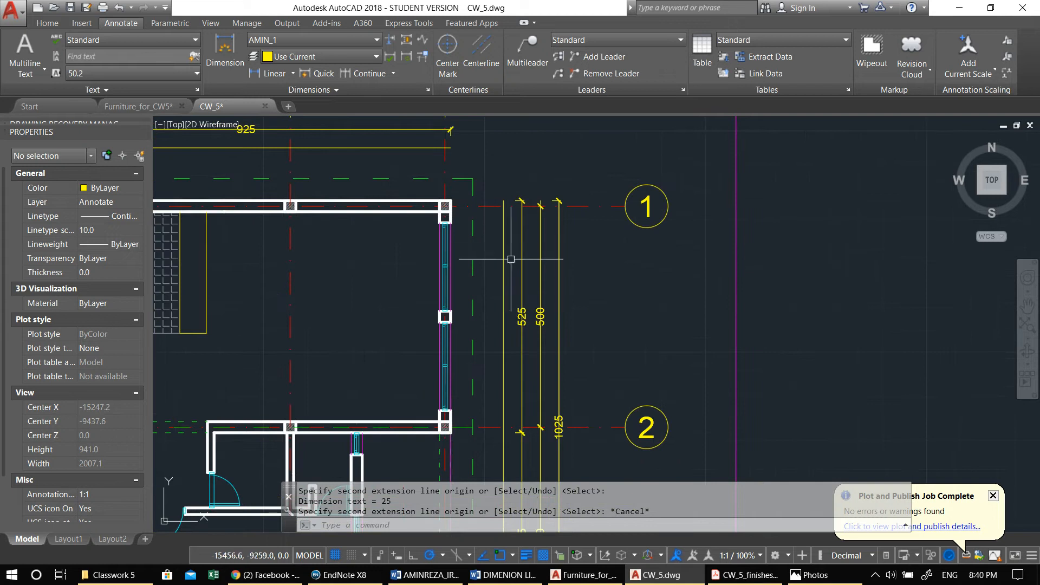
{"action": "middle_click_drag", "start_coordinate": [511, 259], "coordinate": [484, 228]}
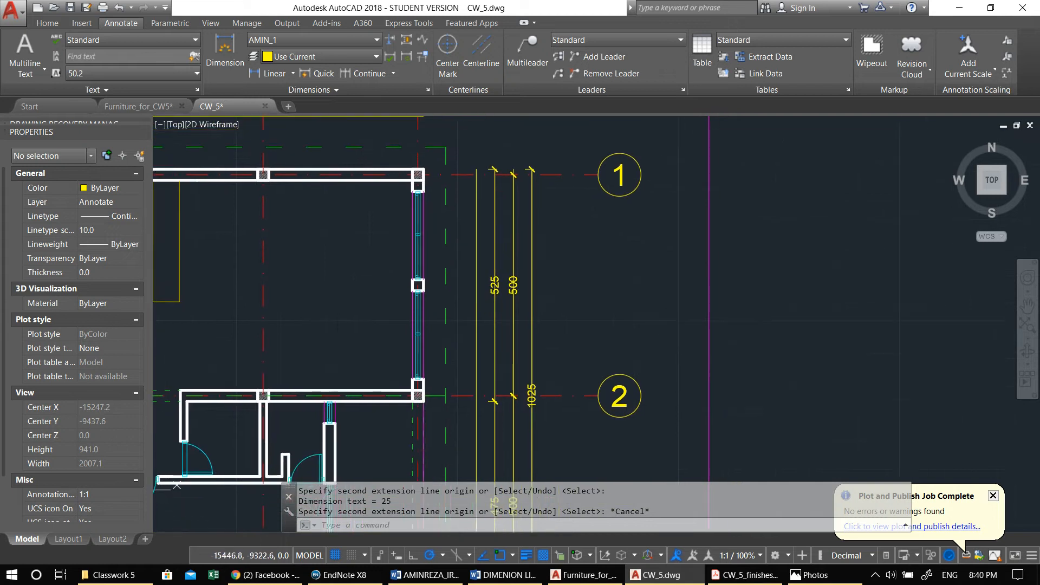
{"action": "left_click", "coordinate": [257, 74]}
{"action": "scroll", "coordinate": [423, 161], "scroll_direction": "up", "scroll_amount": 4}
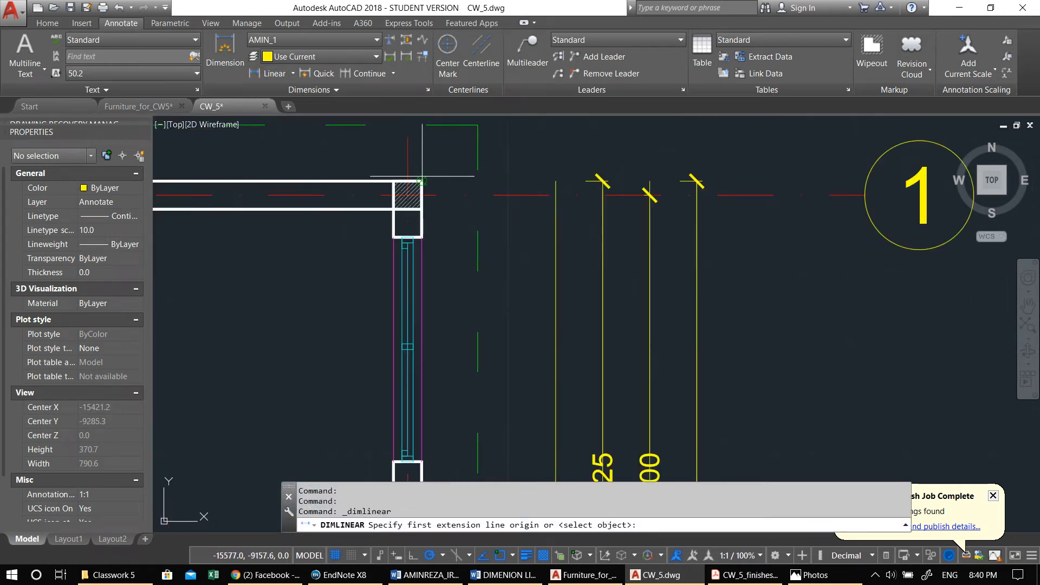
{"action": "left_click", "coordinate": [422, 181]}
{"action": "left_click", "coordinate": [422, 237]}
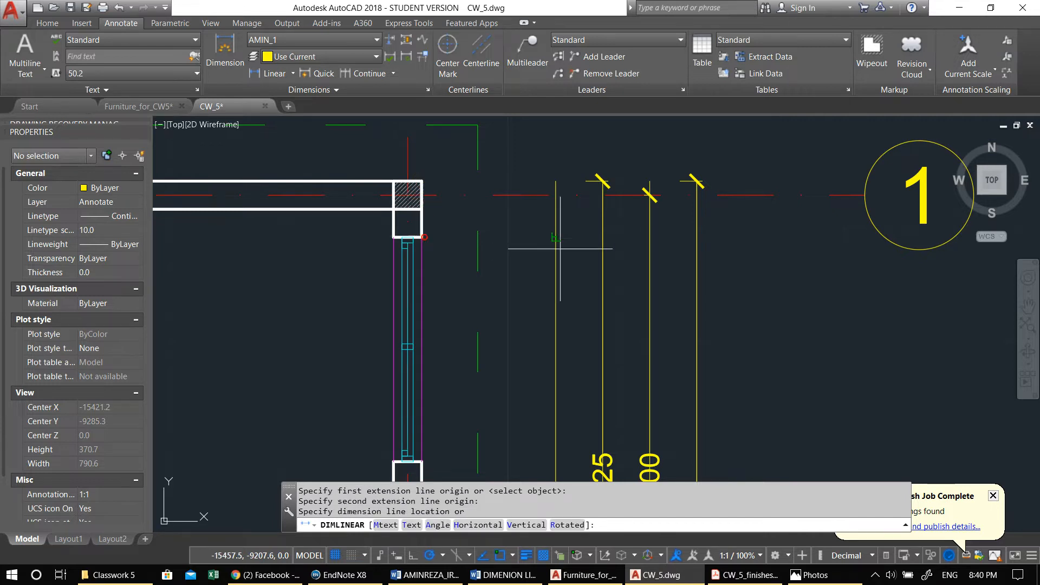
{"action": "left_click", "coordinate": [556, 237]}
Step: Continue the innermost dimension chain through the upper and lower edges of the middle right column to the wall end just above axis 2
{"action": "left_click", "coordinate": [552, 216]}
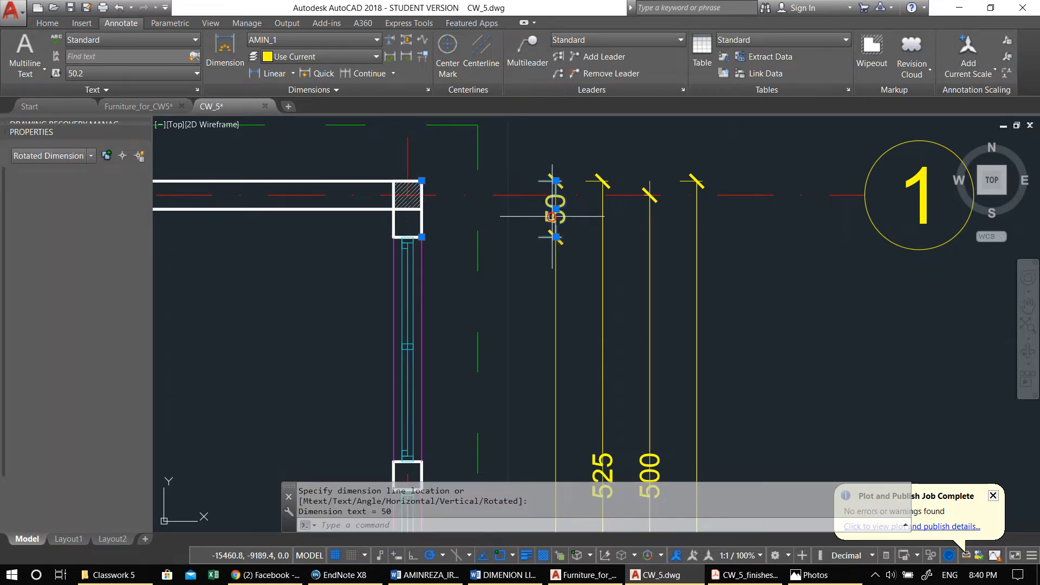
{"action": "left_click", "coordinate": [348, 73]}
{"action": "scroll", "coordinate": [510, 295], "scroll_direction": "down", "scroll_amount": 4}
{"action": "middle_click_drag", "start_coordinate": [480, 352], "coordinate": [481, 204]}
{"action": "scroll", "coordinate": [481, 204], "scroll_direction": "up", "scroll_amount": 2}
{"action": "left_click", "coordinate": [489, 197]}
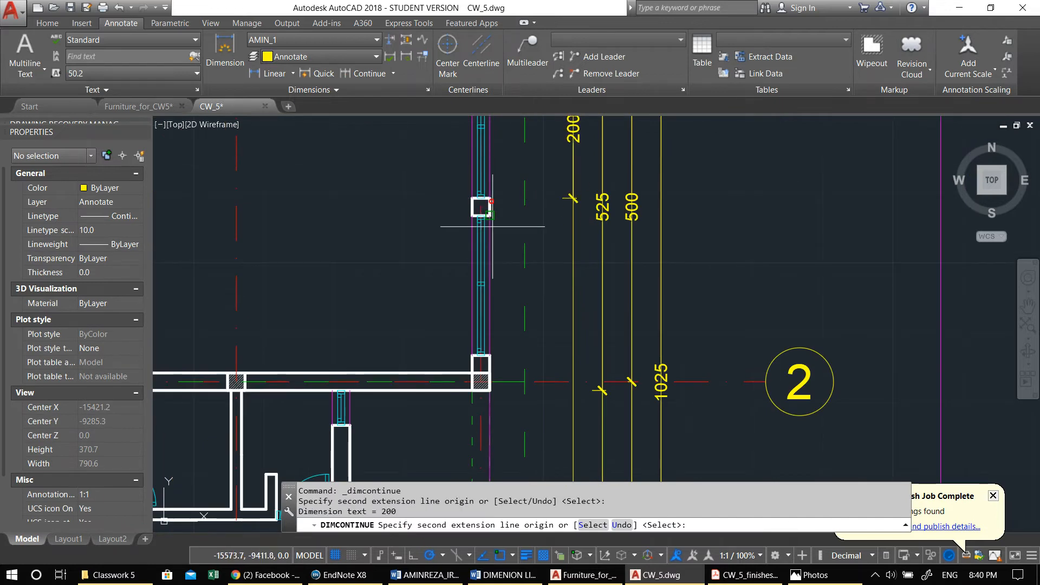
{"action": "left_click", "coordinate": [490, 212]}
{"action": "left_click", "coordinate": [489, 355]}
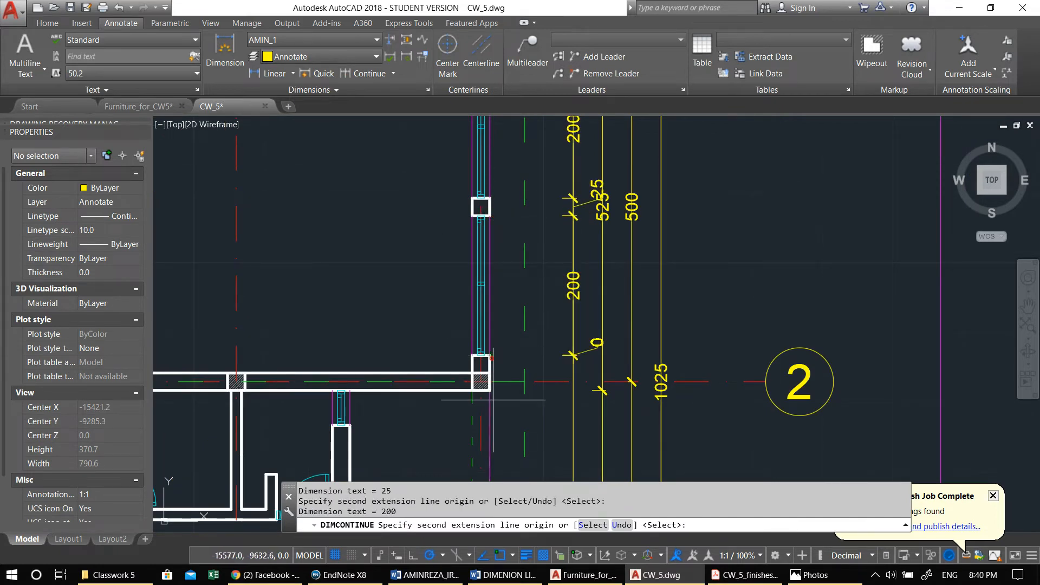
Step: Continue the innermost chain through column D2's lower corner to the upper and lower ends of the recessed wall segment below axis 2
{"action": "middle_click_drag", "start_coordinate": [490, 355], "coordinate": [501, 163]}
{"action": "left_click", "coordinate": [499, 199]}
{"action": "left_click", "coordinate": [361, 233]}
{"action": "middle_click_drag", "start_coordinate": [393, 292], "coordinate": [422, 163]}
{"action": "left_click", "coordinate": [389, 197]}
Step: Extend the innermost chain past the lower recessed window to the wall's upper end and its lower right corner, and end the chain
{"action": "left_click", "coordinate": [390, 337]}
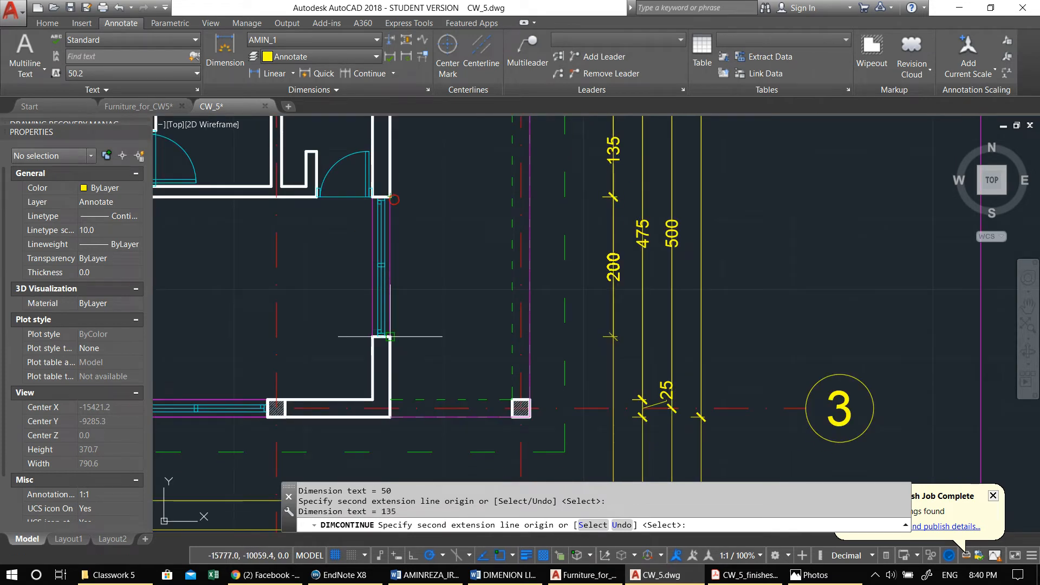
{"action": "left_click", "coordinate": [390, 417]}
{"action": "scroll", "coordinate": [445, 399], "scroll_direction": "down", "scroll_amount": 4}
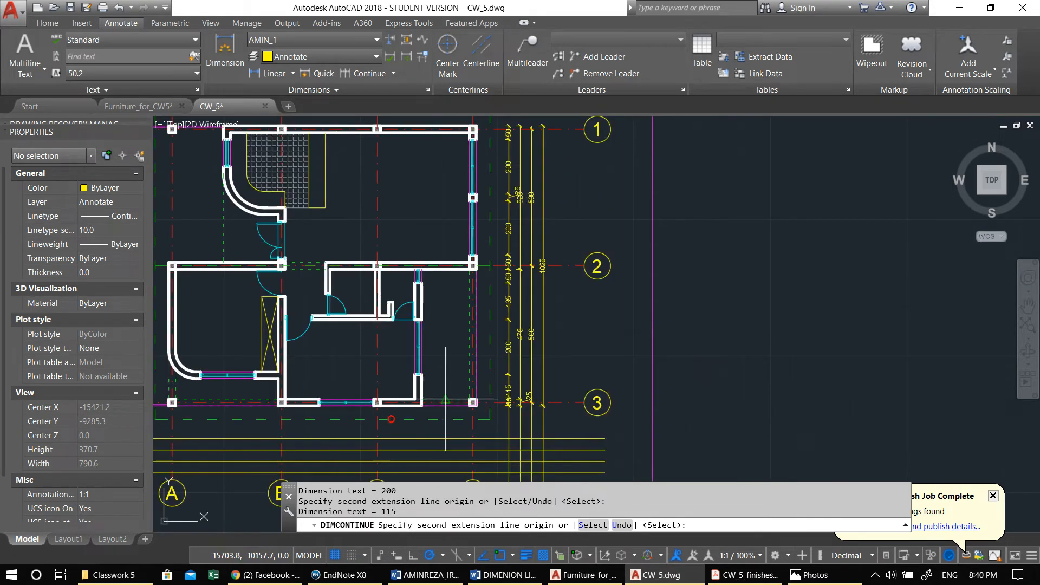
{"action": "key", "text": "Return"}
{"action": "middle_click_drag", "start_coordinate": [400, 339], "coordinate": [663, 292]}
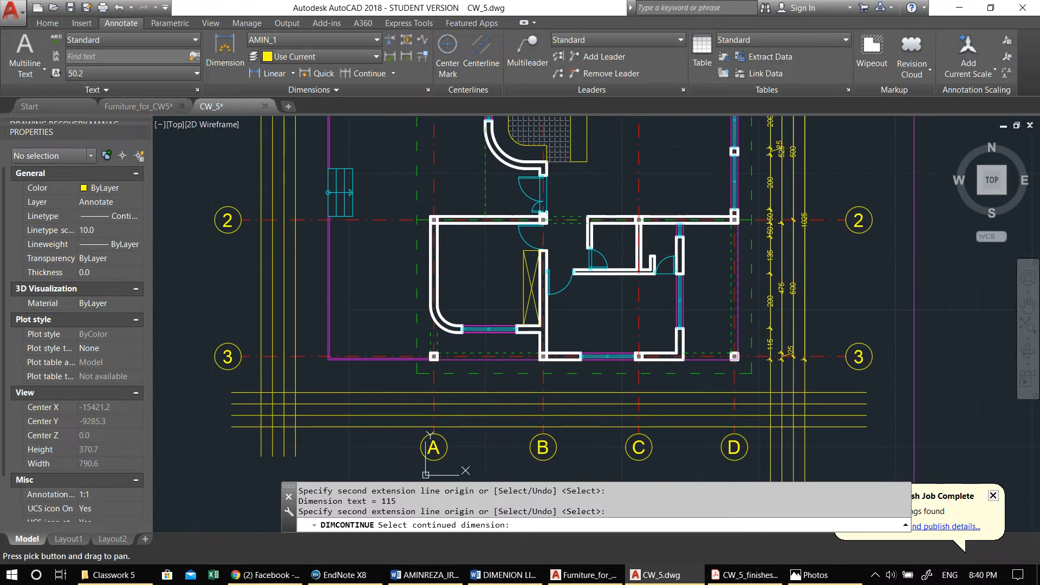
{"action": "key", "text": "Escape"}
{"action": "key", "text": "Escape"}
{"action": "middle_click_drag", "start_coordinate": [661, 339], "coordinate": [557, 241]}
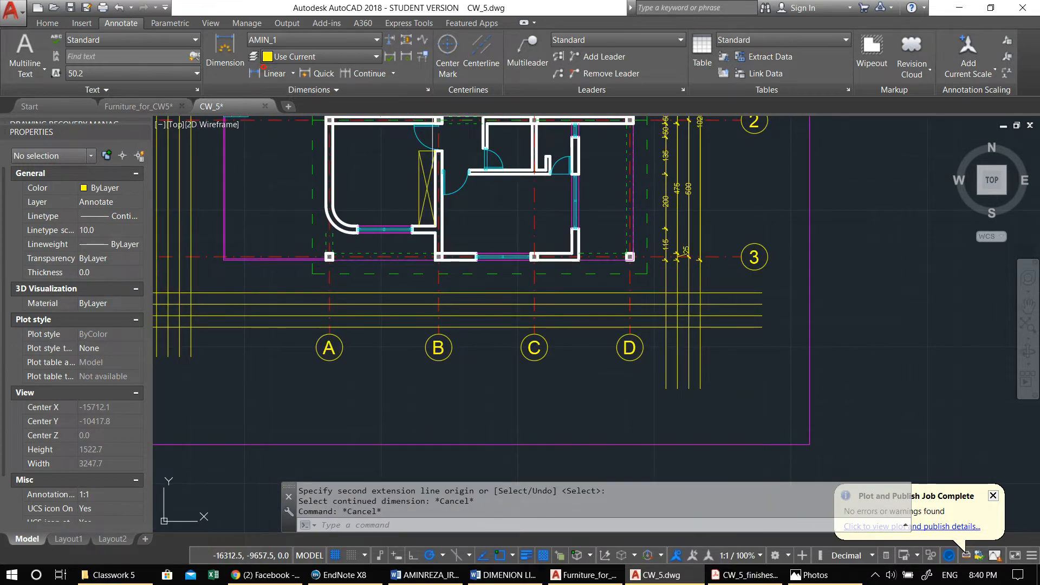
Step: Add an overall horizontal linear dimension along the plan's lower side, from column D3's outer corner to the lower left boundary corner, on the outermost guide line
{"action": "left_click", "coordinate": [268, 73]}
{"action": "scroll", "coordinate": [647, 265], "scroll_direction": "up", "scroll_amount": 2}
{"action": "left_click", "coordinate": [625, 256]}
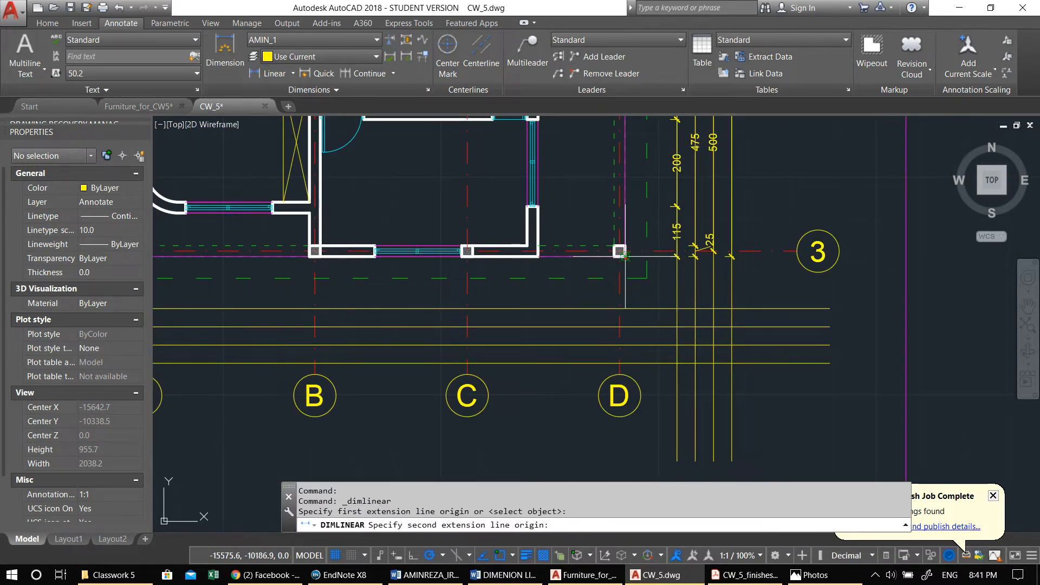
{"action": "middle_click_drag", "start_coordinate": [185, 260], "coordinate": [470, 260]}
{"action": "left_click", "coordinate": [255, 259]}
{"action": "left_click", "coordinate": [257, 361]}
{"action": "scroll", "coordinate": [627, 389], "scroll_direction": "up", "scroll_amount": 2}
{"action": "middle_click_drag", "start_coordinate": [626, 390], "coordinate": [550, 390]}
Step: Add a horizontal linear dimension between axes D and C, on the lower guide line just inside the overall dimension
{"action": "left_click", "coordinate": [280, 77]}
{"action": "middle_click_drag", "start_coordinate": [723, 251], "coordinate": [609, 325]}
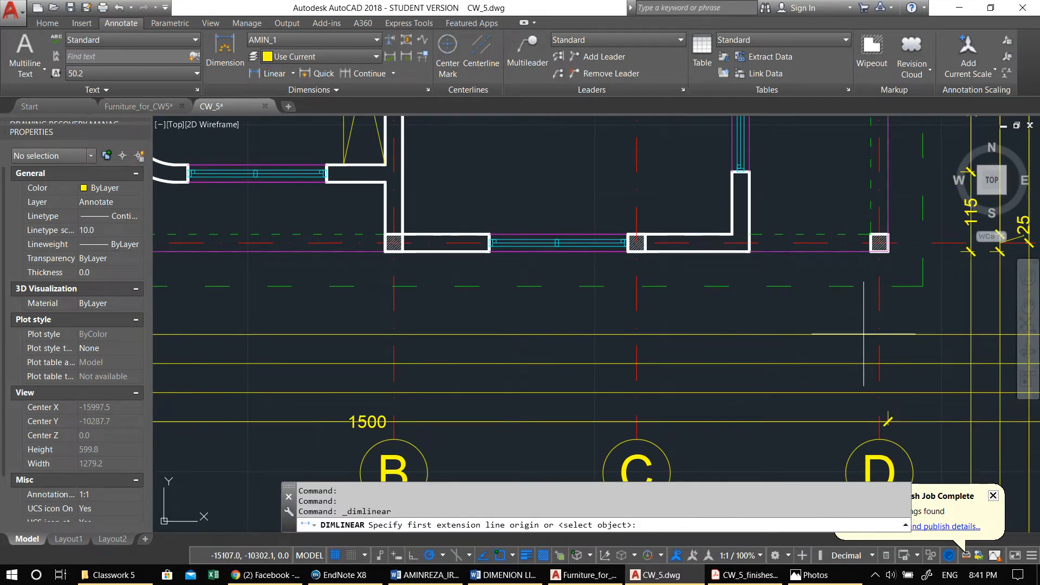
{"action": "left_click", "coordinate": [880, 392]}
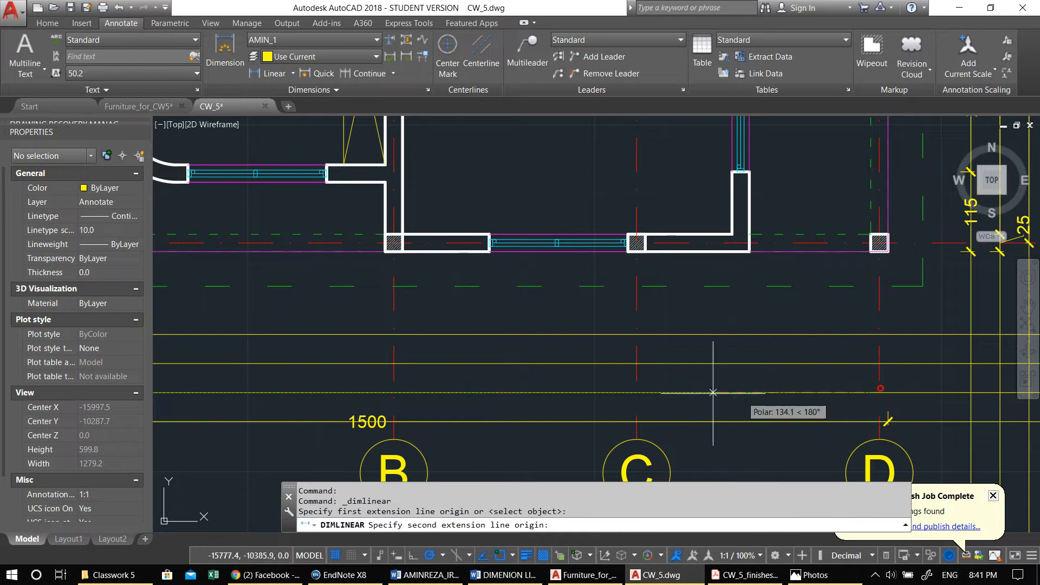
{"action": "left_click", "coordinate": [636, 392]}
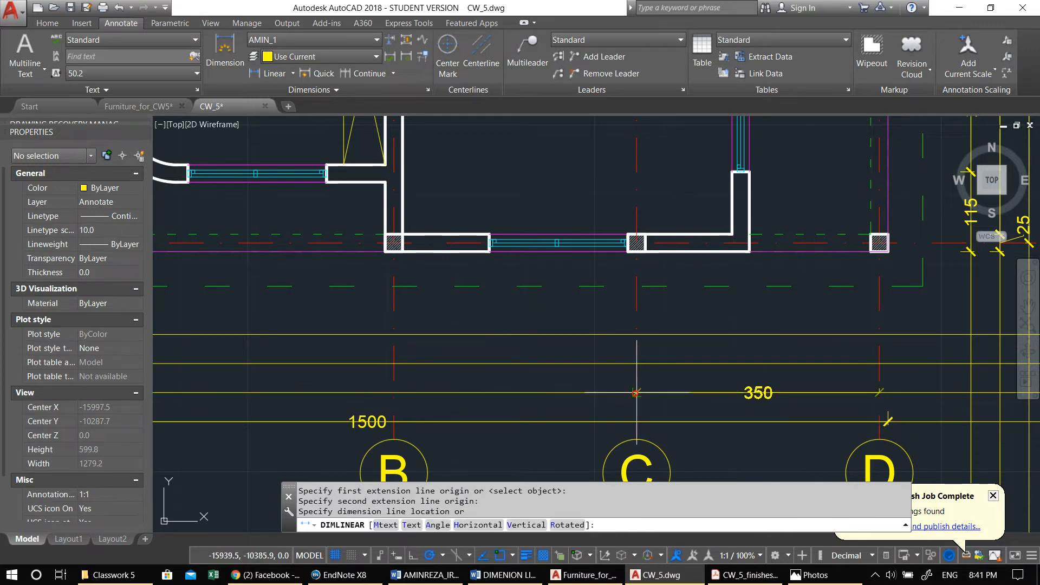
{"action": "left_click", "coordinate": [732, 391]}
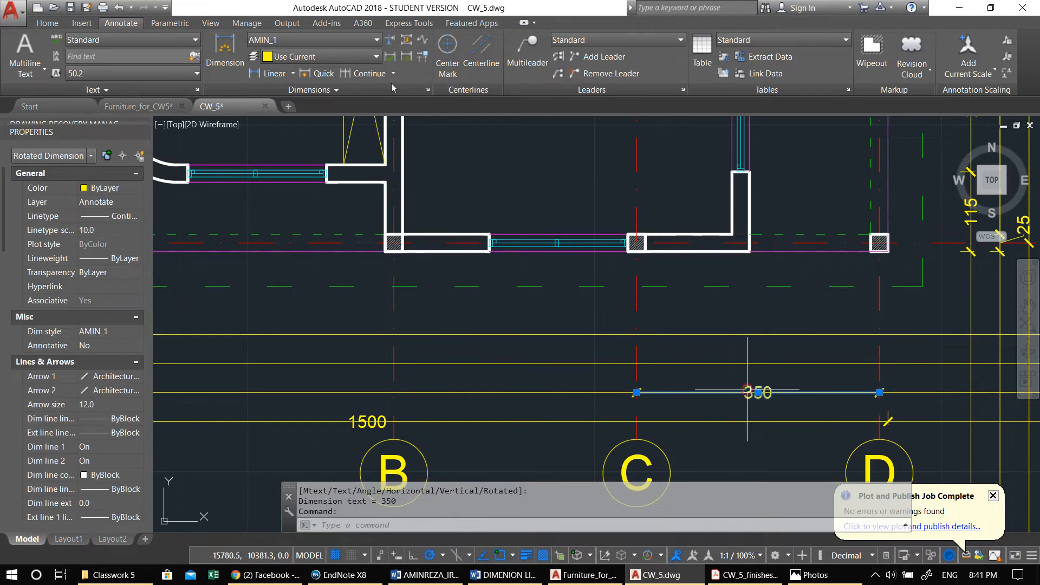
Step: Continue the lower axis dimension chain from axis C through axes B and A, and end the chain
{"action": "left_click", "coordinate": [368, 76]}
{"action": "middle_click_drag", "start_coordinate": [445, 330], "coordinate": [603, 300]}
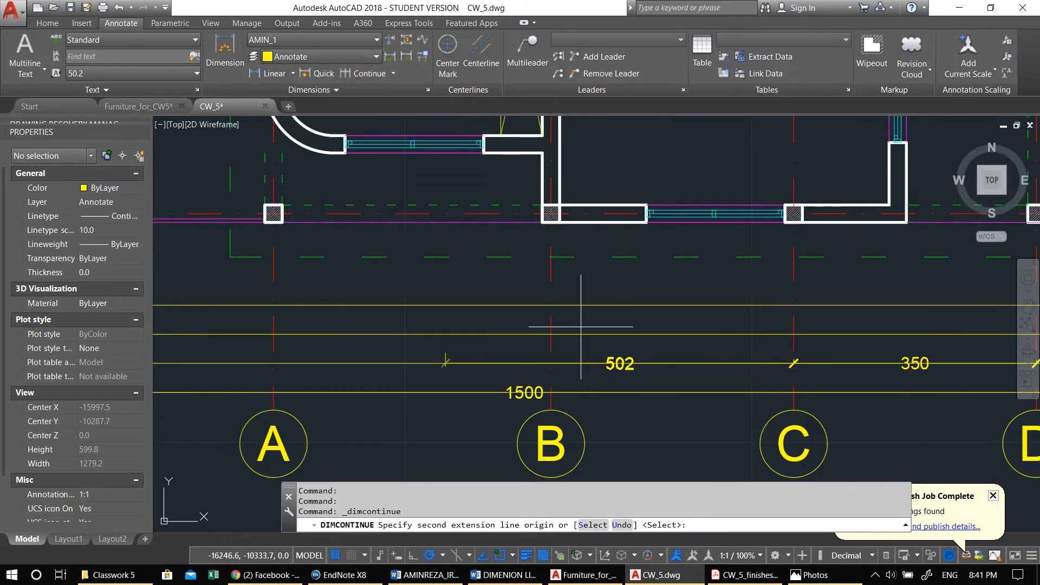
{"action": "left_click", "coordinate": [550, 362]}
{"action": "left_click", "coordinate": [272, 367]}
{"action": "middle_click_drag", "start_coordinate": [226, 325], "coordinate": [473, 334]}
{"action": "scroll", "coordinate": [487, 332], "scroll_direction": "down", "scroll_amount": 2}
{"action": "middle_click_drag", "start_coordinate": [542, 326], "coordinate": [425, 314]}
{"action": "key", "text": "Escape"}
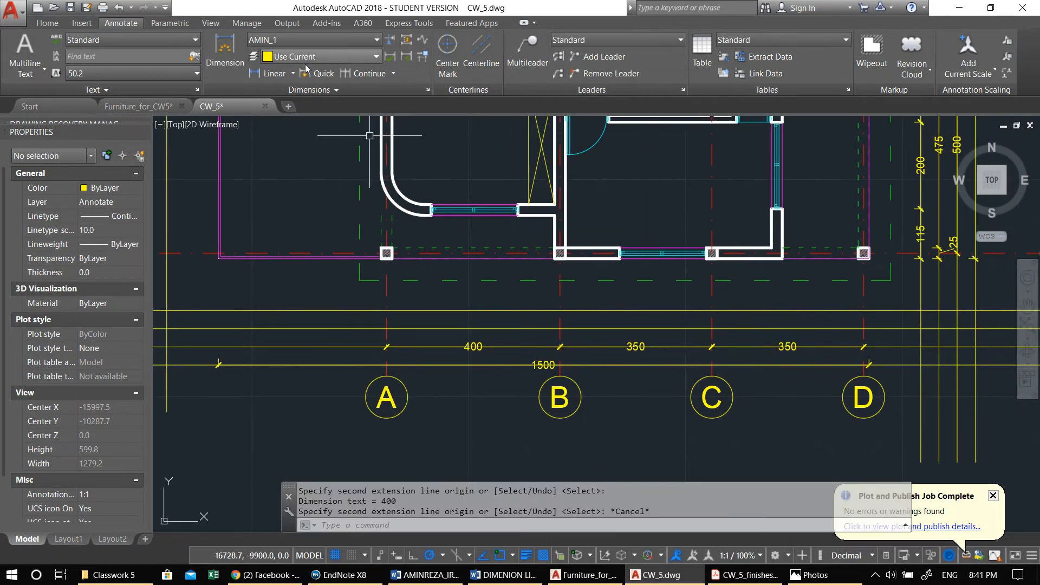
Step: Add a horizontal linear dimension across column D3's lower edge, placed on the second guide line below the house
{"action": "left_click", "coordinate": [268, 72]}
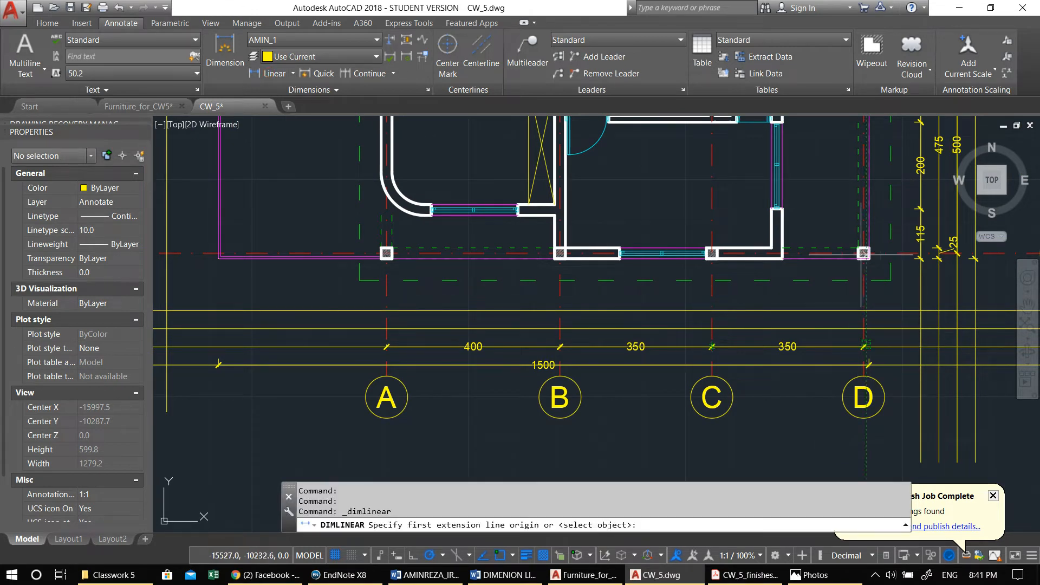
{"action": "scroll", "coordinate": [862, 253], "scroll_direction": "up", "scroll_amount": 2}
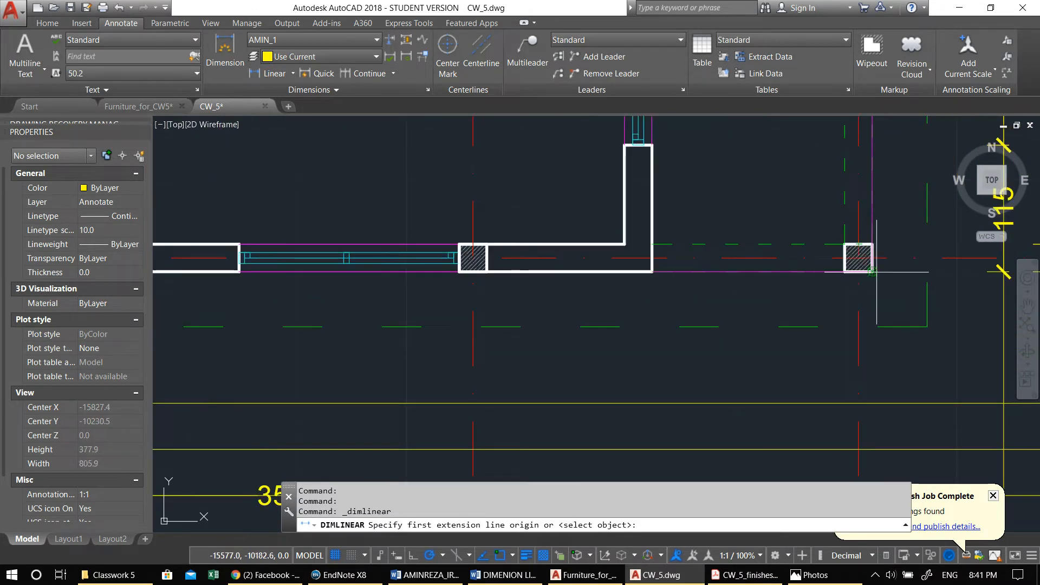
{"action": "left_click", "coordinate": [872, 271]}
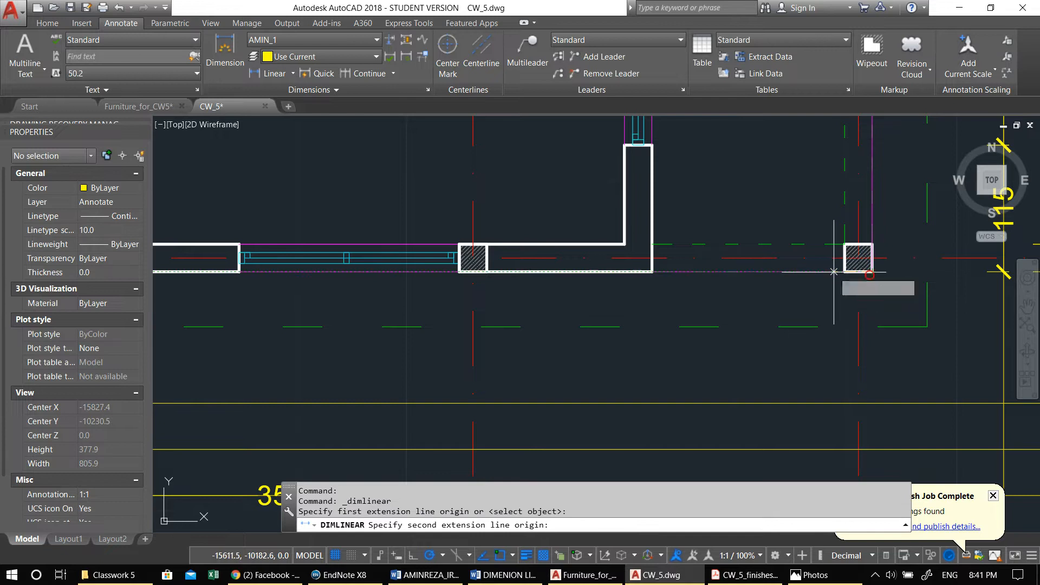
{"action": "left_click", "coordinate": [844, 271]}
{"action": "scroll", "coordinate": [843, 271], "scroll_direction": "down", "scroll_amount": 2}
{"action": "middle_click_drag", "start_coordinate": [823, 346], "coordinate": [781, 267]}
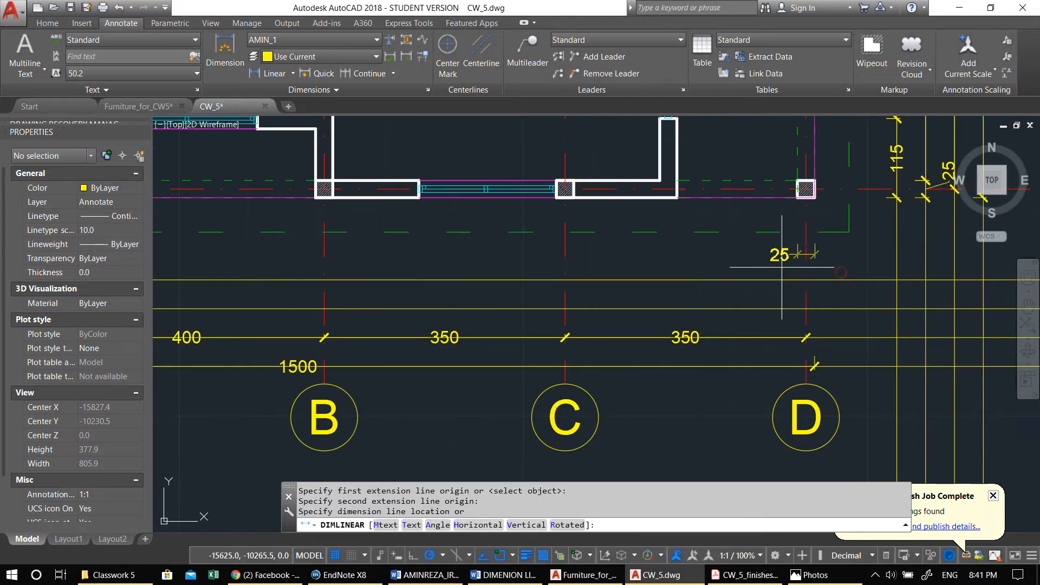
{"action": "left_click", "coordinate": [789, 310]}
Step: Continue the column D3 dimension to the house wall's lower right corner and column B3's lower left corner
{"action": "left_click", "coordinate": [784, 304]}
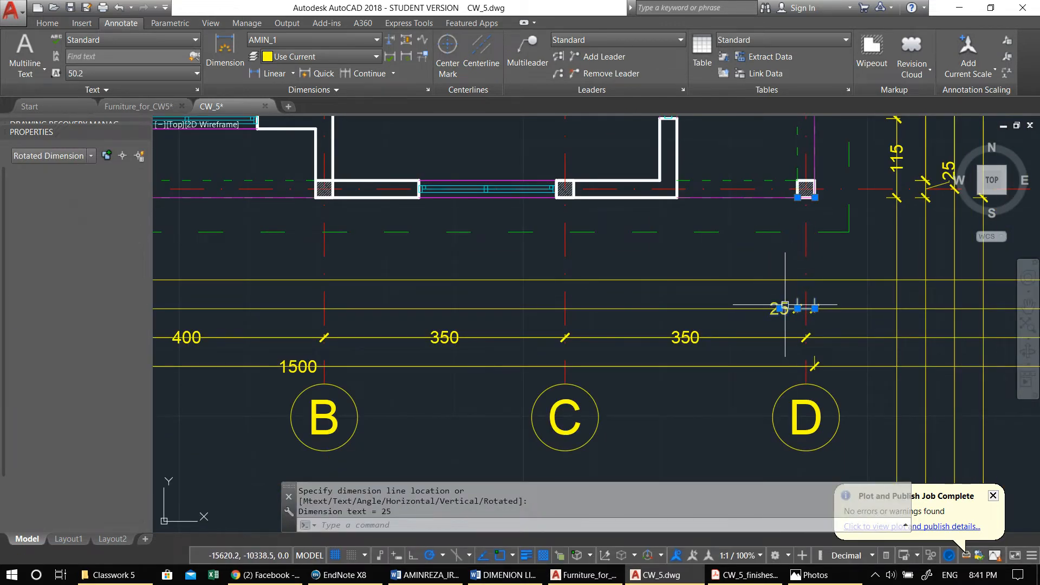
{"action": "left_click", "coordinate": [364, 73]}
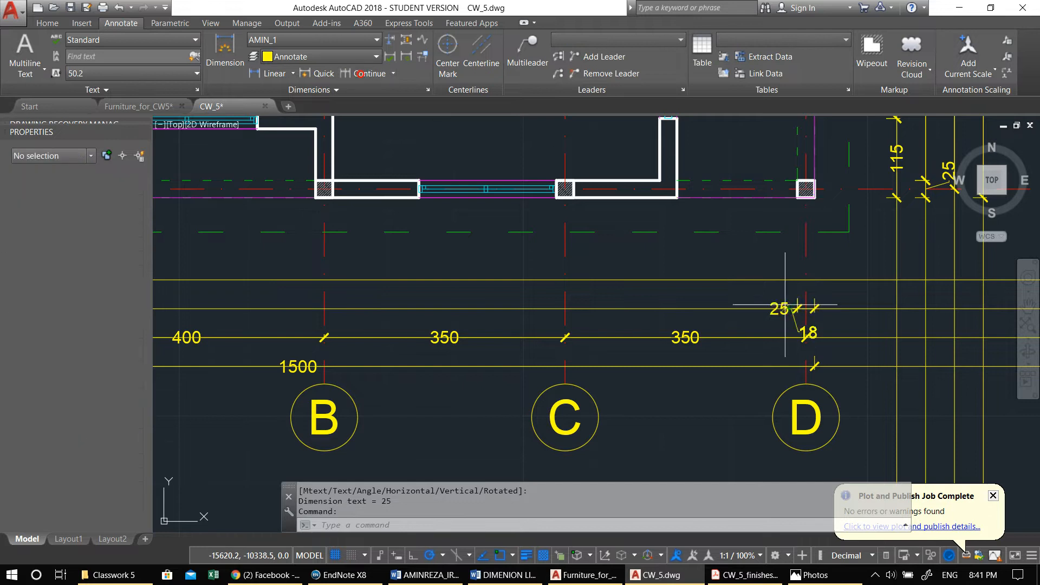
{"action": "left_click", "coordinate": [677, 196]}
{"action": "middle_click_drag", "start_coordinate": [434, 202], "coordinate": [599, 263]}
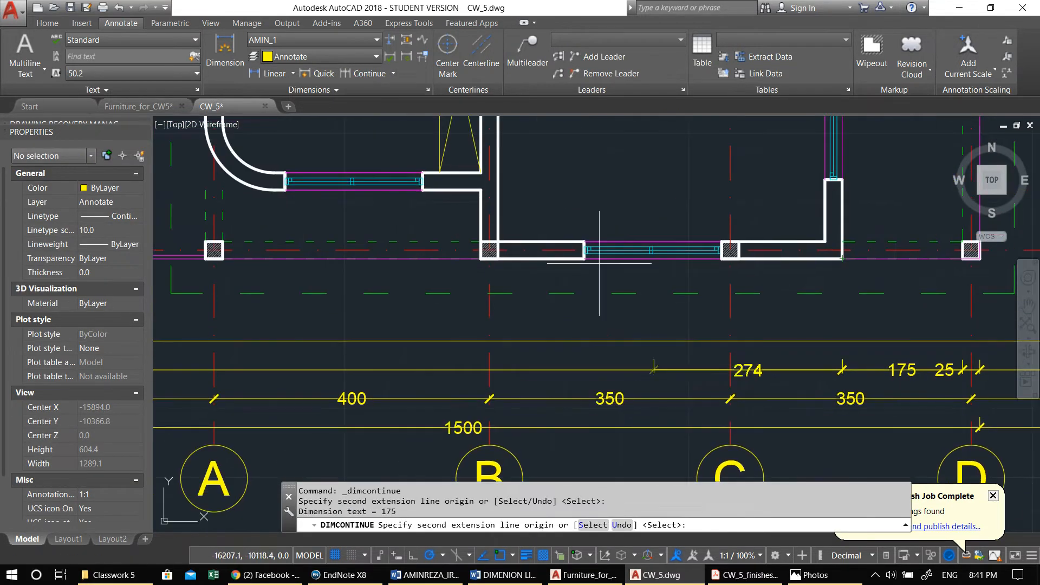
{"action": "left_click", "coordinate": [476, 261]}
Step: Continue the same lower chain across both edges of column A3 to the lower left boundary corner, and end the chain
{"action": "middle_click_drag", "start_coordinate": [395, 248], "coordinate": [628, 263]}
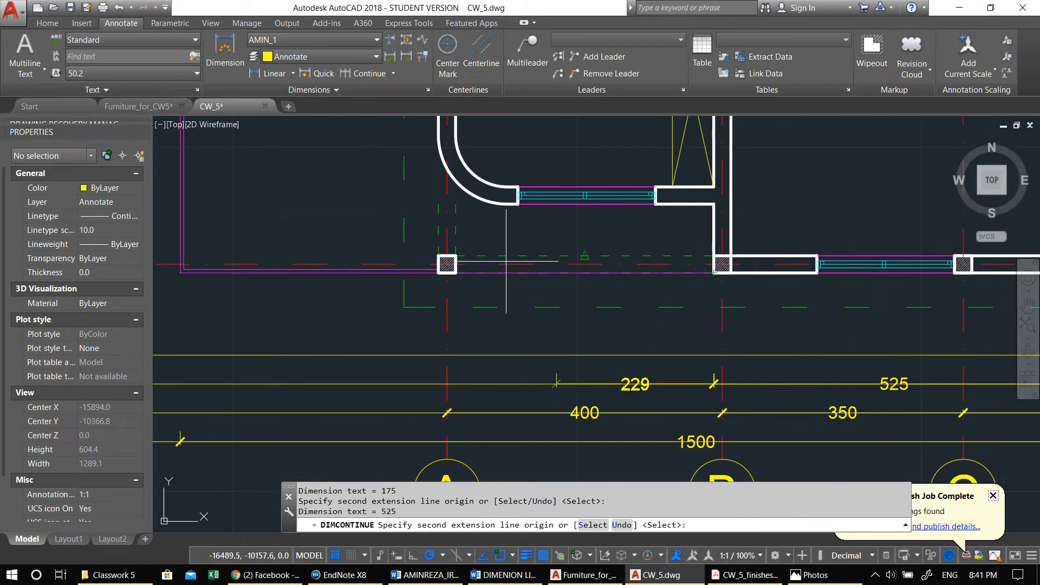
{"action": "scroll", "coordinate": [474, 265], "scroll_direction": "down", "scroll_amount": 2}
{"action": "scroll", "coordinate": [471, 267], "scroll_direction": "up", "scroll_amount": 5}
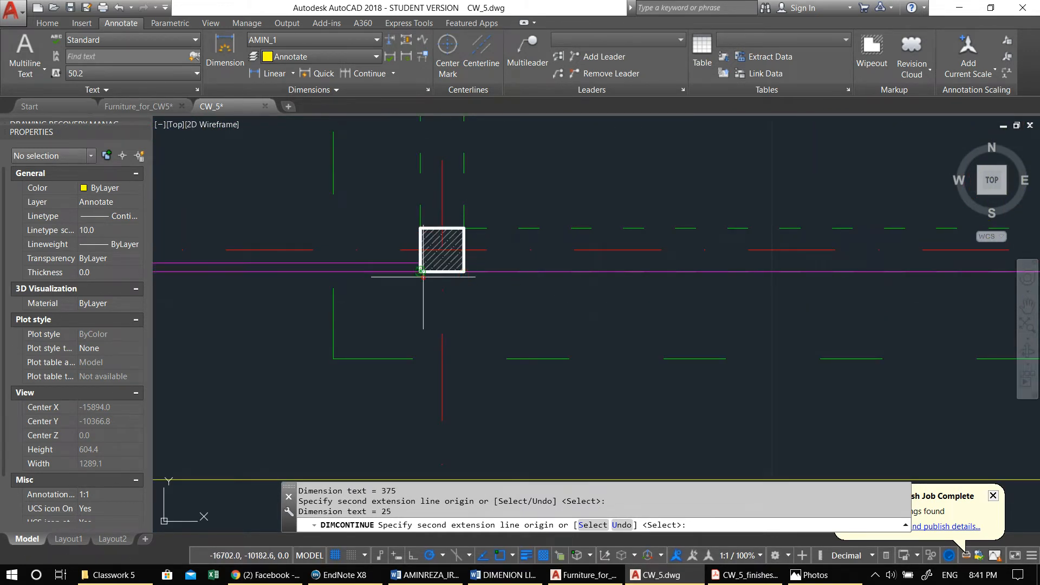
{"action": "scroll", "coordinate": [423, 277], "scroll_direction": "down", "scroll_amount": 6}
{"action": "middle_click_drag", "start_coordinate": [398, 276], "coordinate": [478, 321]}
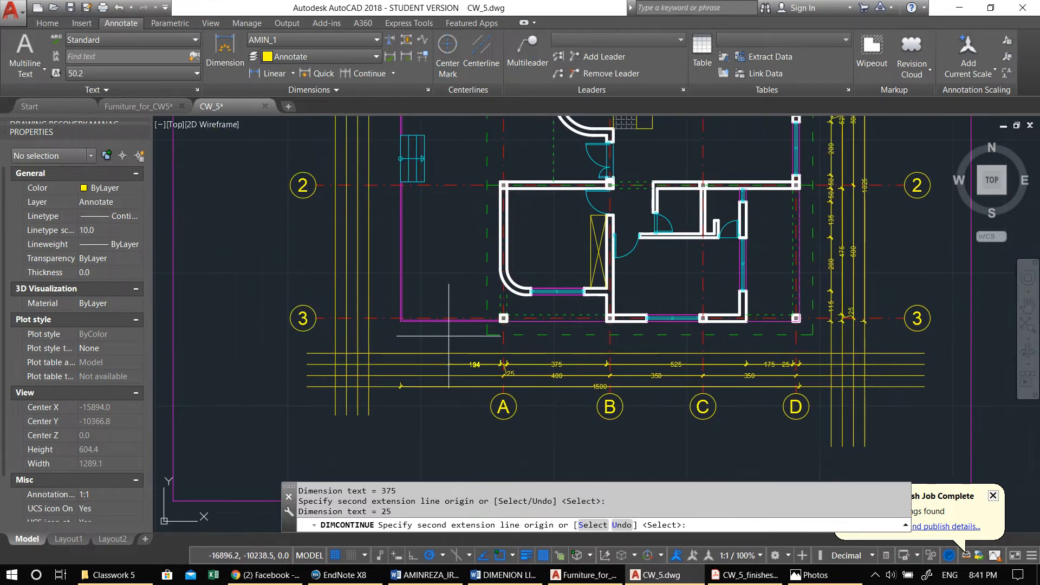
{"action": "scroll", "coordinate": [448, 336], "scroll_direction": "up", "scroll_amount": 4}
{"action": "left_click", "coordinate": [320, 301]}
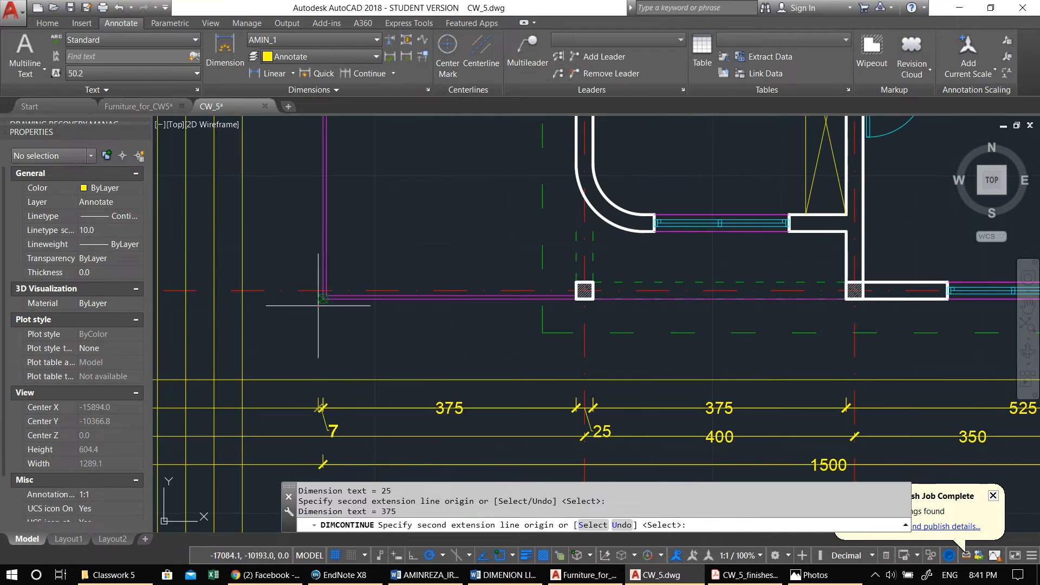
{"action": "scroll", "coordinate": [318, 305], "scroll_direction": "down", "scroll_amount": 2}
{"action": "key", "text": "Return"}
{"action": "key", "text": "Escape"}
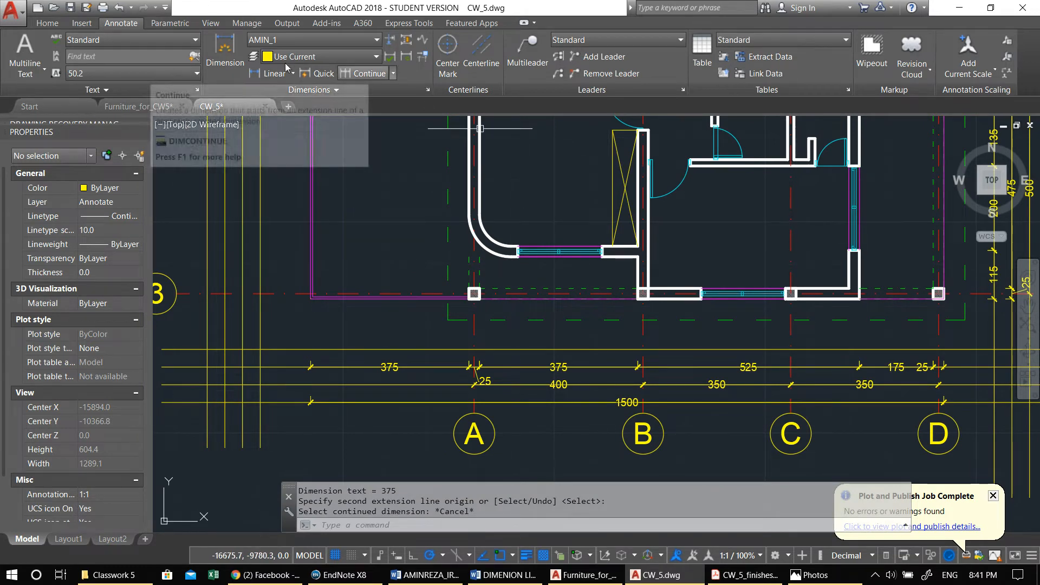
Step: Add a horizontal linear dimension from column D3's lower right corner to column C3's lower left corner, on the innermost lower guide line
{"action": "left_click", "coordinate": [267, 73]}
{"action": "scroll", "coordinate": [296, 324], "scroll_direction": "up", "scroll_amount": 2}
{"action": "mouse_move", "coordinate": [563, 336]}
{"action": "middle_mouse_down"}
{"action": "mouse_move", "coordinate": [348, 293]}
{"action": "mouse_move", "coordinate": [92, 263]}
{"action": "middle_mouse_up"}
{"action": "middle_click_drag", "start_coordinate": [833, 261], "coordinate": [677, 292]}
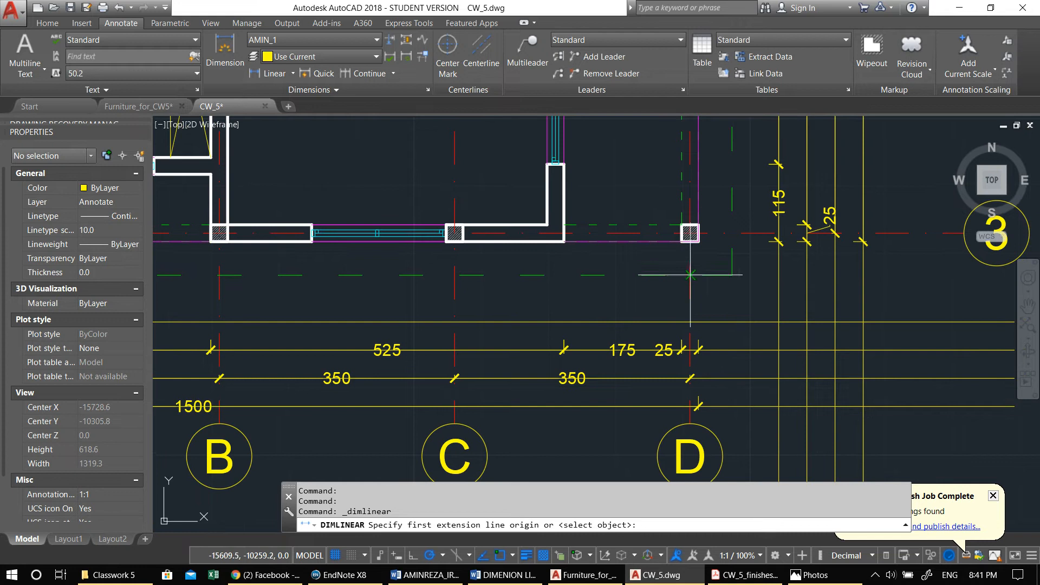
{"action": "left_click", "coordinate": [698, 241]}
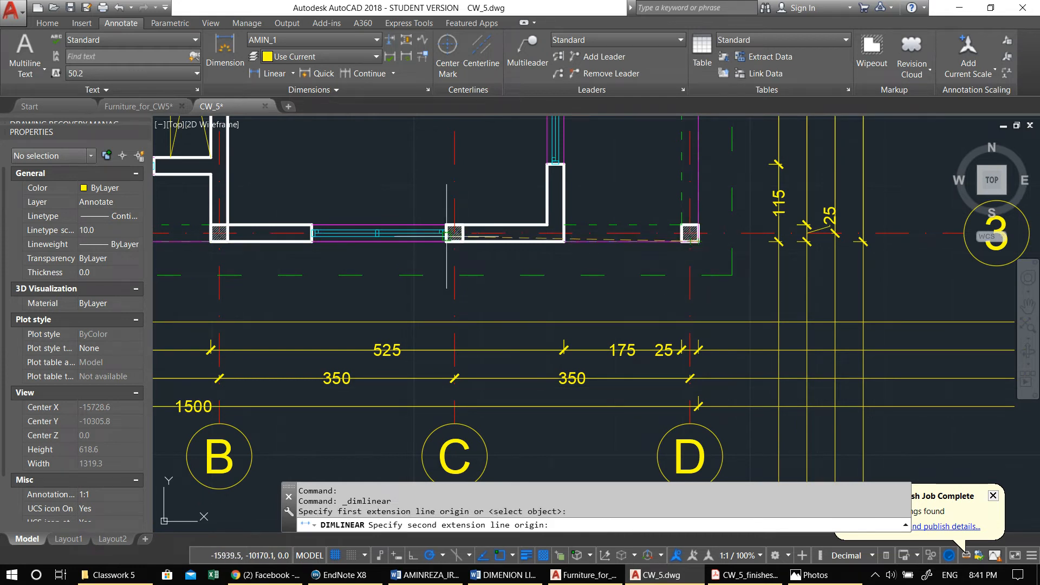
{"action": "left_click", "coordinate": [446, 241]}
{"action": "scroll", "coordinate": [464, 309], "scroll_direction": "down", "scroll_amount": 2}
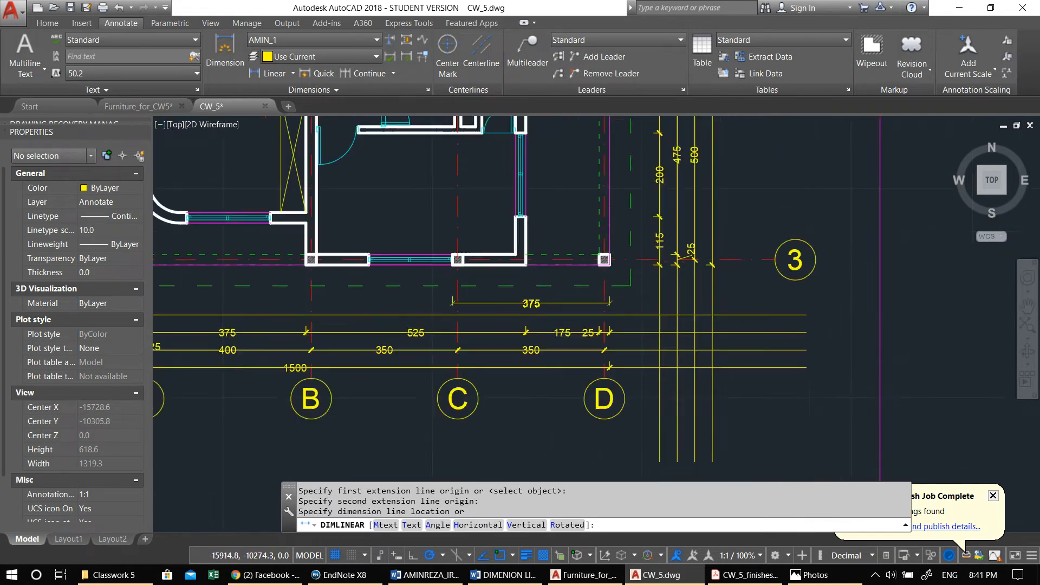
{"action": "scroll", "coordinate": [467, 317], "scroll_direction": "up", "scroll_amount": 2}
{"action": "left_click", "coordinate": [508, 320]}
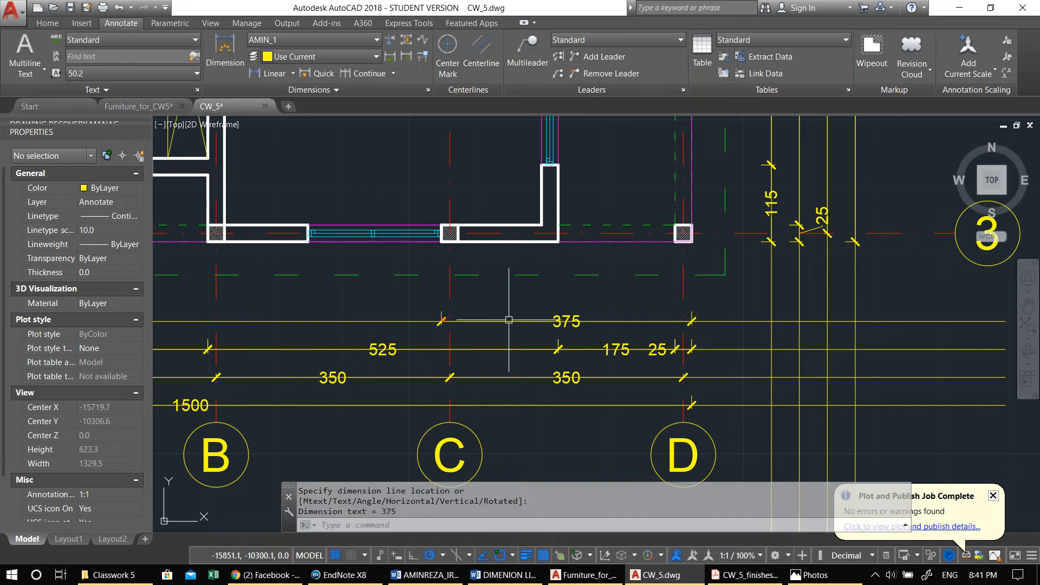
Step: Continue the innermost lower chain to the left end of the window between B and C and the right end of the window between A and B
{"action": "left_click", "coordinate": [557, 318]}
{"action": "middle_click_drag", "start_coordinate": [373, 241], "coordinate": [654, 249]}
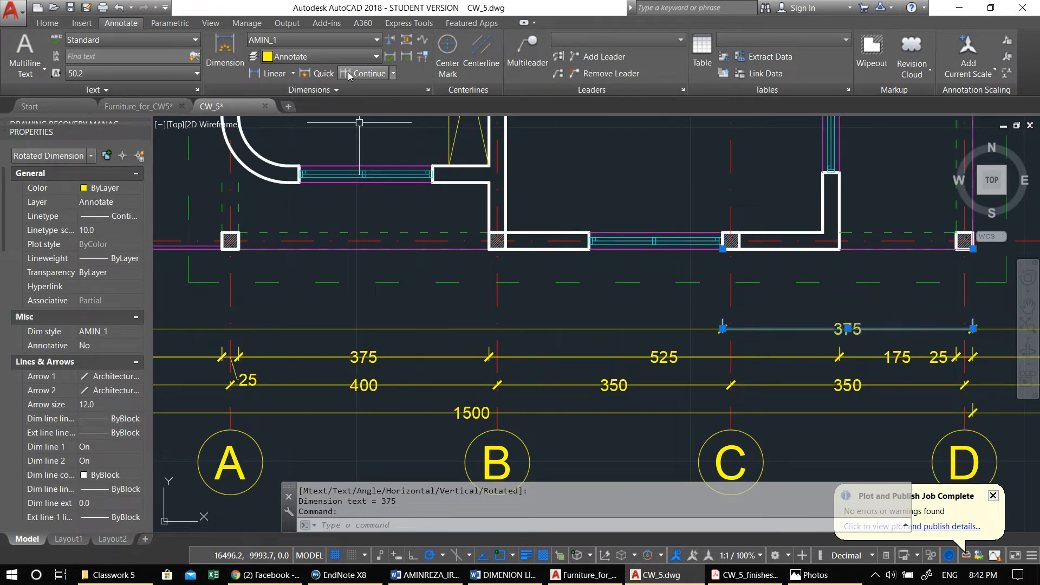
{"action": "left_click", "coordinate": [349, 74]}
{"action": "left_click", "coordinate": [589, 249]}
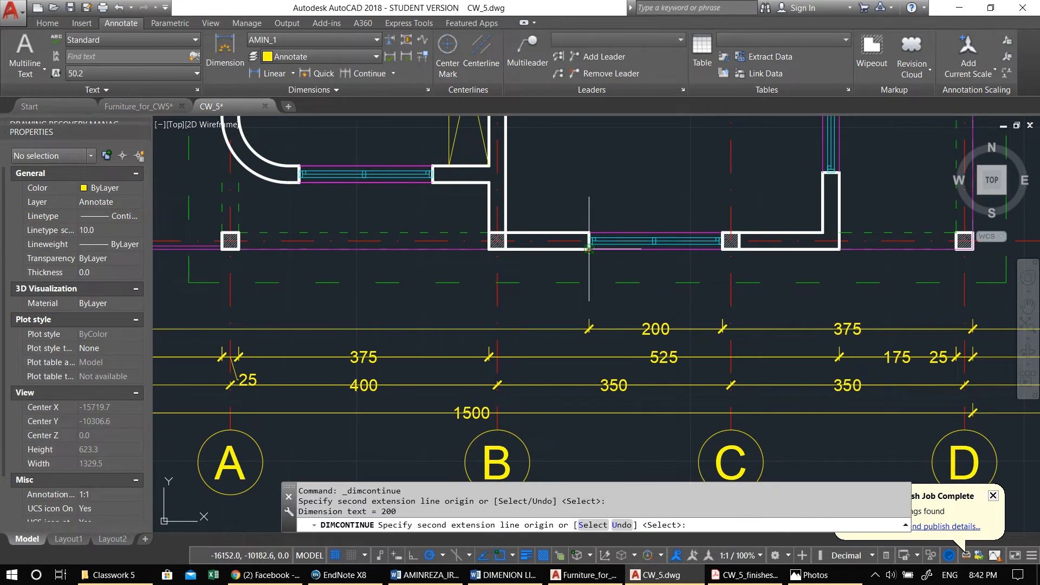
{"action": "left_click", "coordinate": [433, 183]}
Step: Continue the innermost lower chain to the left end of the window between A and B and the outer left wall, then end the chain
{"action": "middle_click_drag", "start_coordinate": [433, 183], "coordinate": [690, 240]}
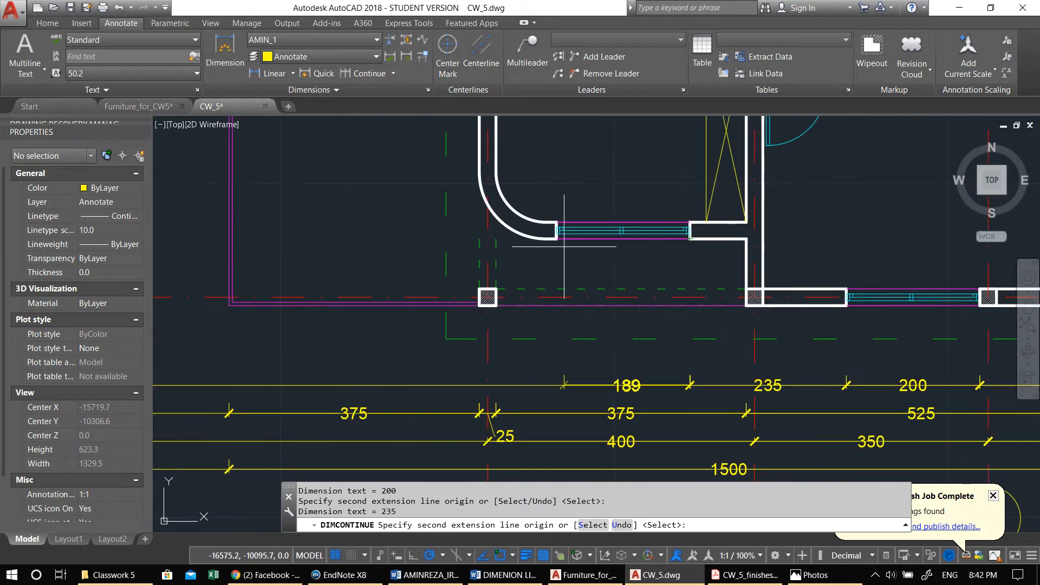
{"action": "left_click", "coordinate": [555, 238]}
{"action": "scroll", "coordinate": [555, 238], "scroll_direction": "down", "scroll_amount": 4}
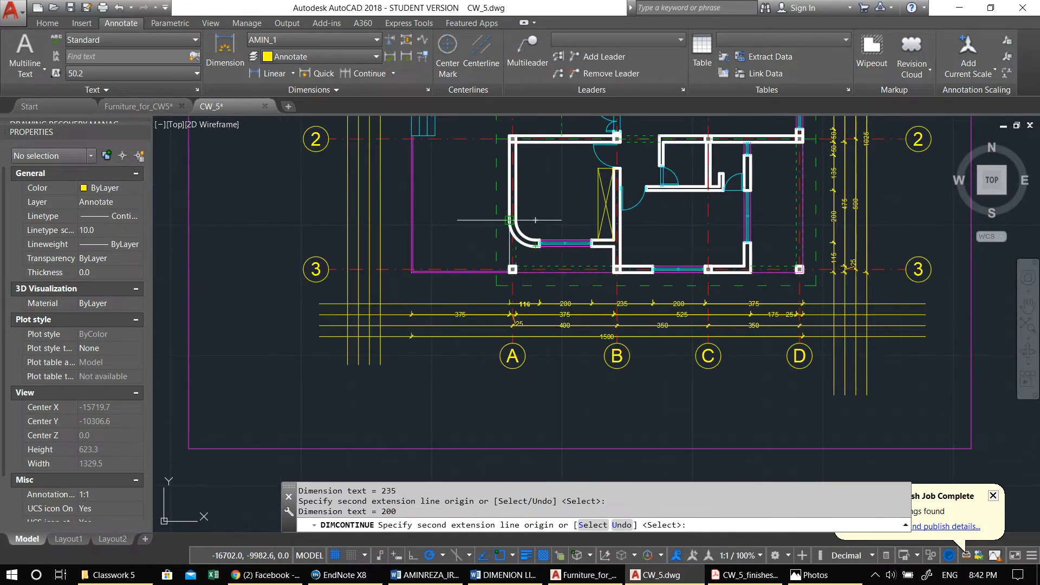
{"action": "middle_click_drag", "start_coordinate": [446, 300], "coordinate": [375, 400]}
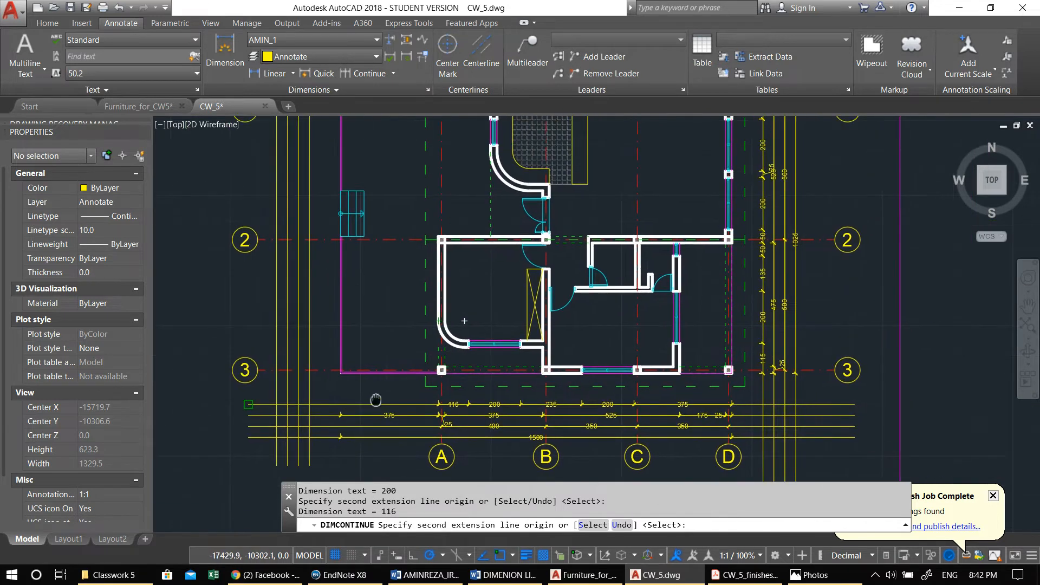
{"action": "key", "text": "Escape"}
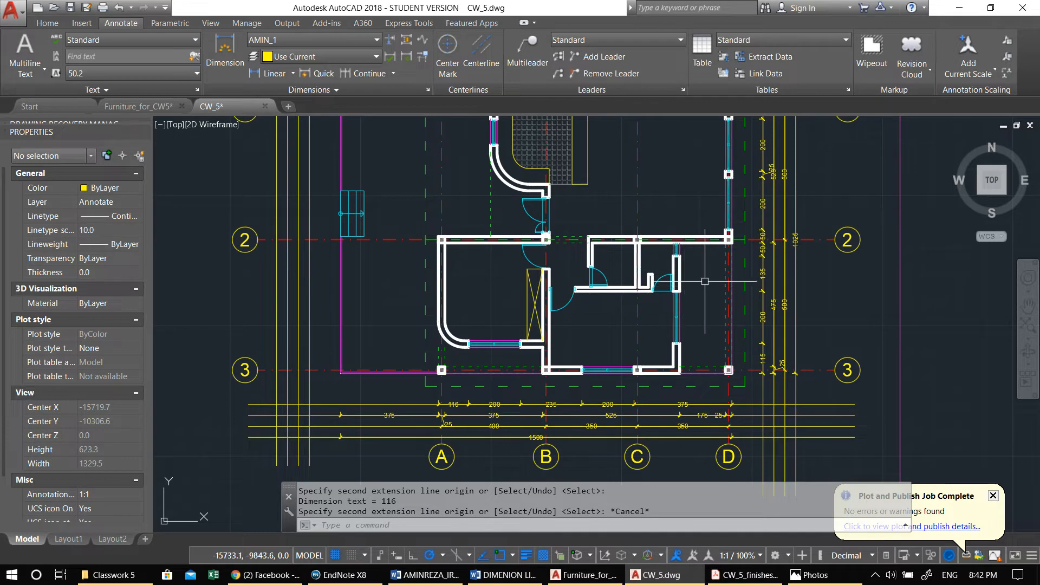
Step: Add an overall vertical linear dimension from the upper left to the lower left boundary corner, on the outermost left guide line
{"action": "middle_click_drag", "start_coordinate": [617, 250], "coordinate": [596, 261]}
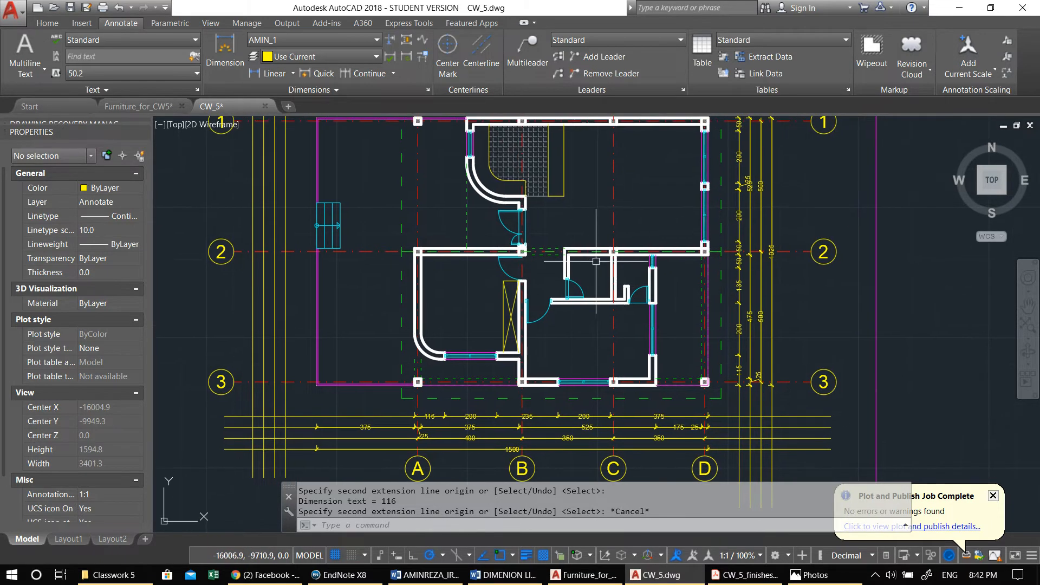
{"action": "middle_click_drag", "start_coordinate": [413, 250], "coordinate": [494, 317]}
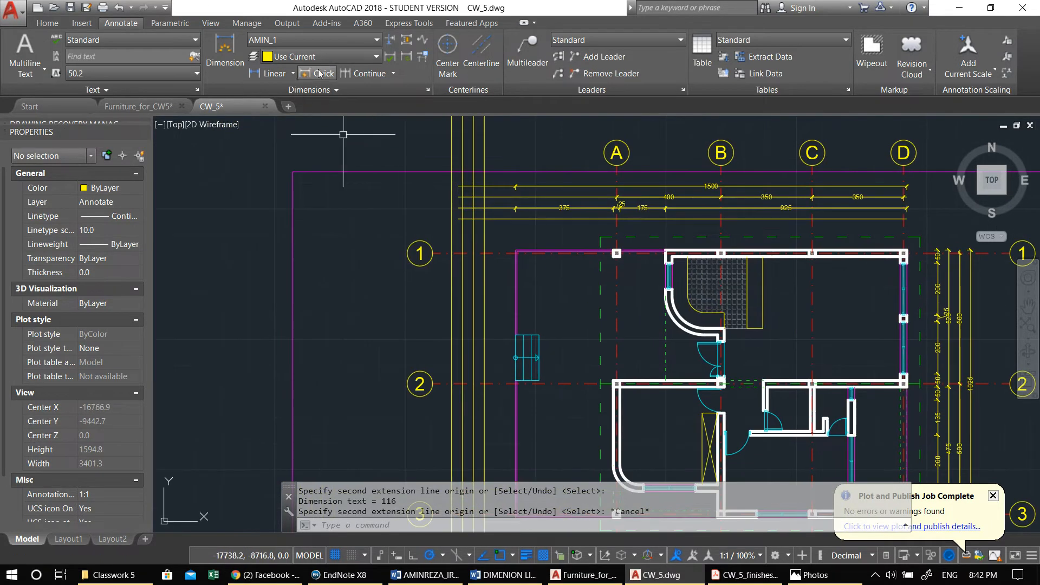
{"action": "left_click", "coordinate": [268, 74]}
{"action": "middle_click_drag", "start_coordinate": [605, 275], "coordinate": [567, 236]}
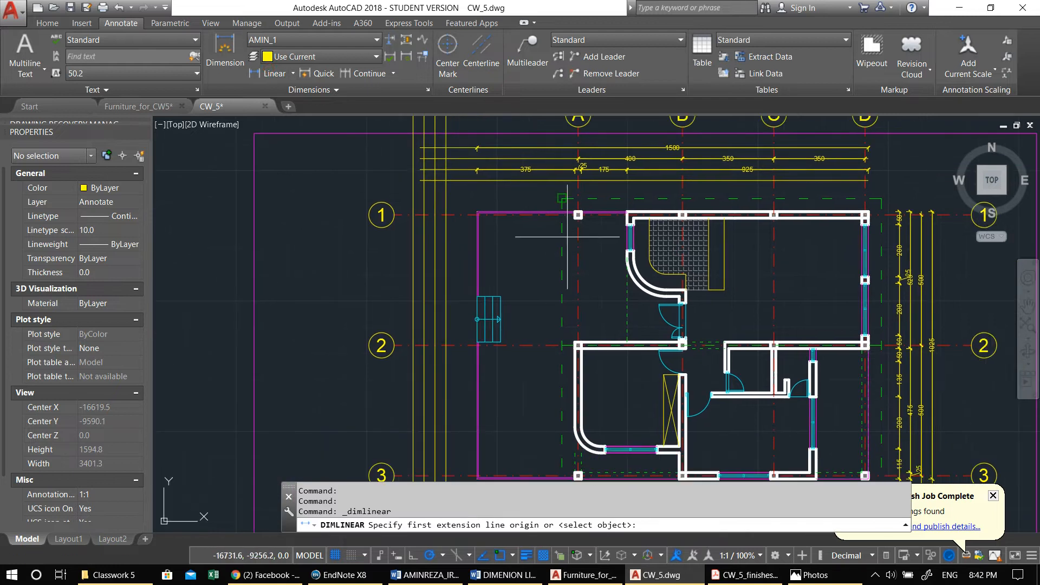
{"action": "scroll", "coordinate": [631, 243], "scroll_direction": "up", "scroll_amount": 2}
{"action": "scroll", "coordinate": [390, 193], "scroll_direction": "up", "scroll_amount": 4}
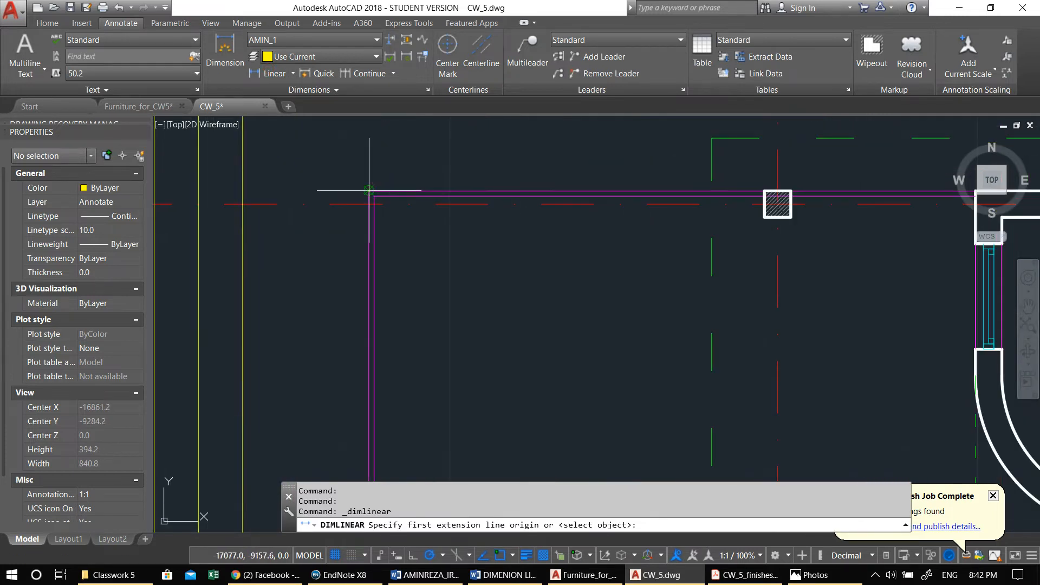
{"action": "left_click", "coordinate": [369, 190]}
{"action": "scroll", "coordinate": [369, 206], "scroll_direction": "down", "scroll_amount": 5}
{"action": "scroll", "coordinate": [369, 253], "scroll_direction": "up", "scroll_amount": 6}
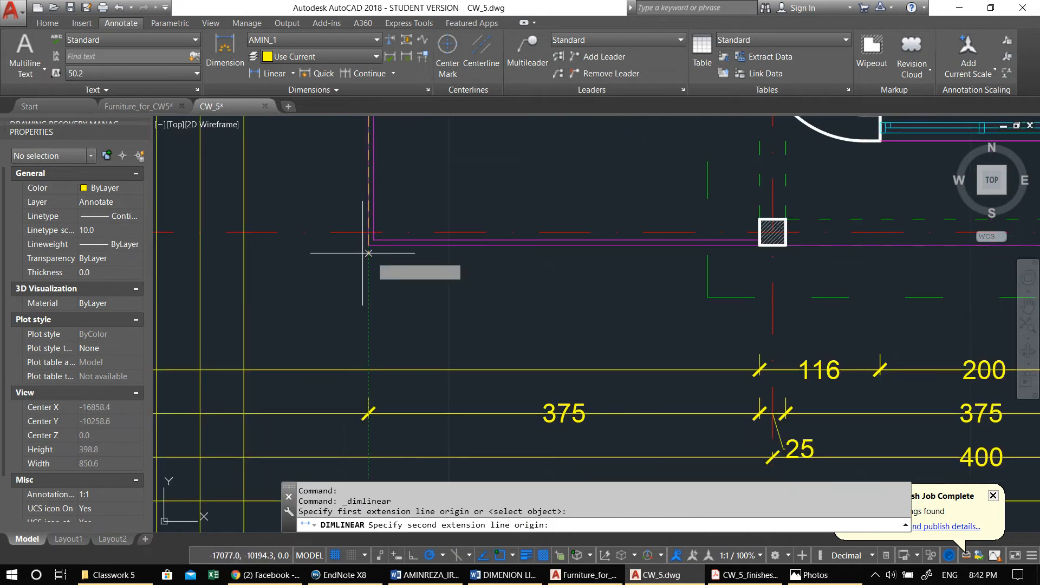
{"action": "left_click", "coordinate": [368, 253]}
{"action": "scroll", "coordinate": [368, 253], "scroll_direction": "down", "scroll_amount": 2}
{"action": "middle_click_drag", "start_coordinate": [196, 242], "coordinate": [484, 312]}
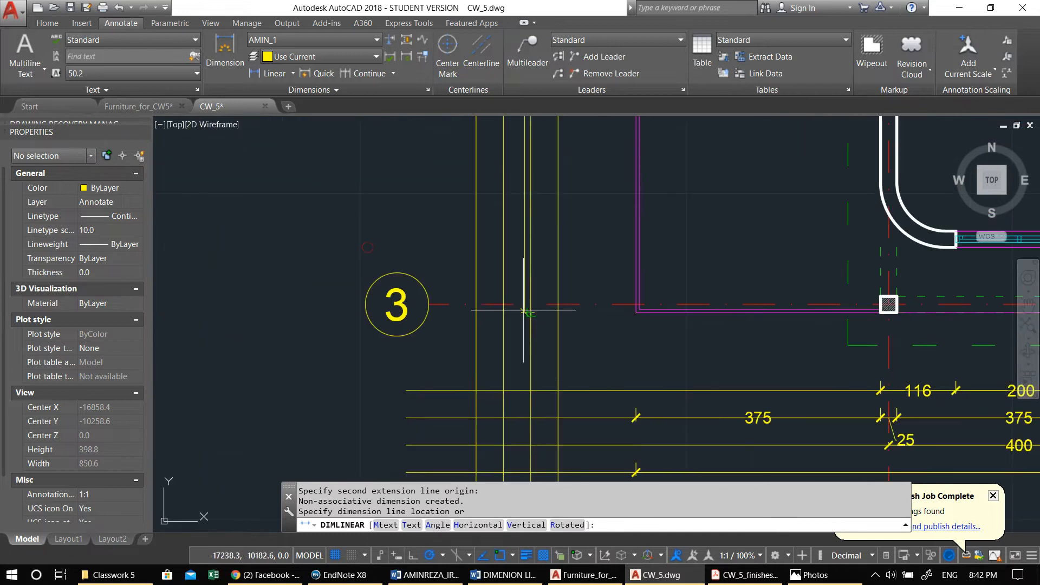
{"action": "left_click", "coordinate": [484, 313]}
{"action": "scroll", "coordinate": [484, 312], "scroll_direction": "down", "scroll_amount": 4}
{"action": "scroll", "coordinate": [359, 166], "scroll_direction": "up", "scroll_amount": 1}
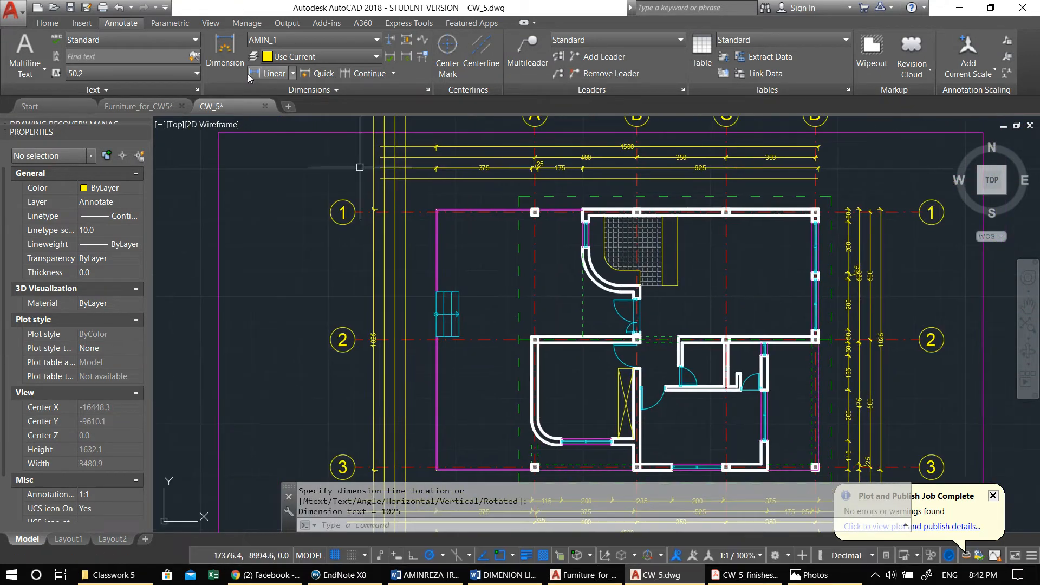
Step: Add a vertical linear dimension between axis 1 and axis 2 on the second guide line from outside, left of the plan
{"action": "left_click", "coordinate": [250, 74]}
{"action": "scroll", "coordinate": [515, 210], "scroll_direction": "up", "scroll_amount": 4}
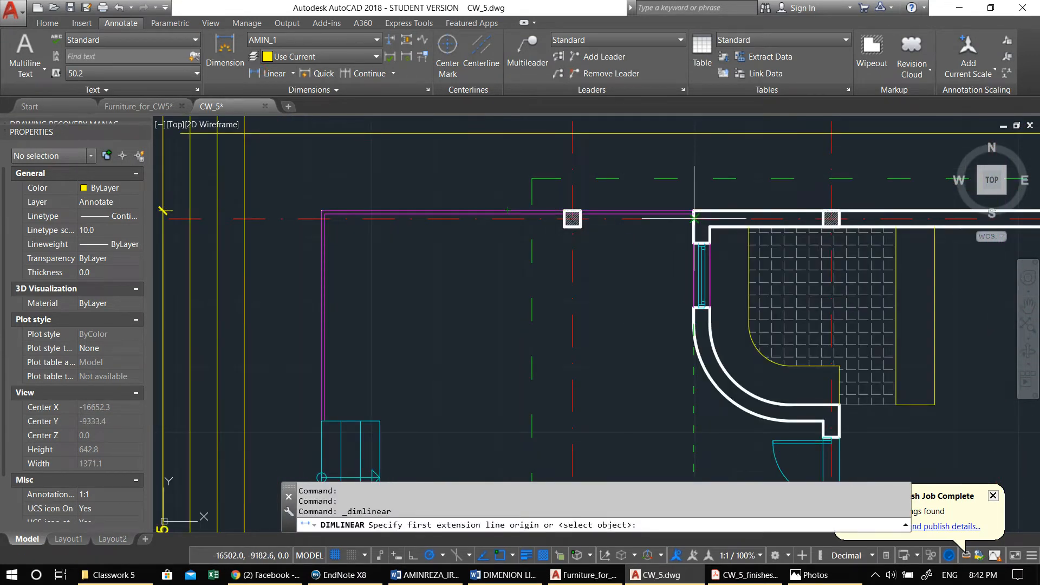
{"action": "scroll", "coordinate": [683, 211], "scroll_direction": "down", "scroll_amount": 5}
{"action": "scroll", "coordinate": [468, 212], "scroll_direction": "up", "scroll_amount": 3}
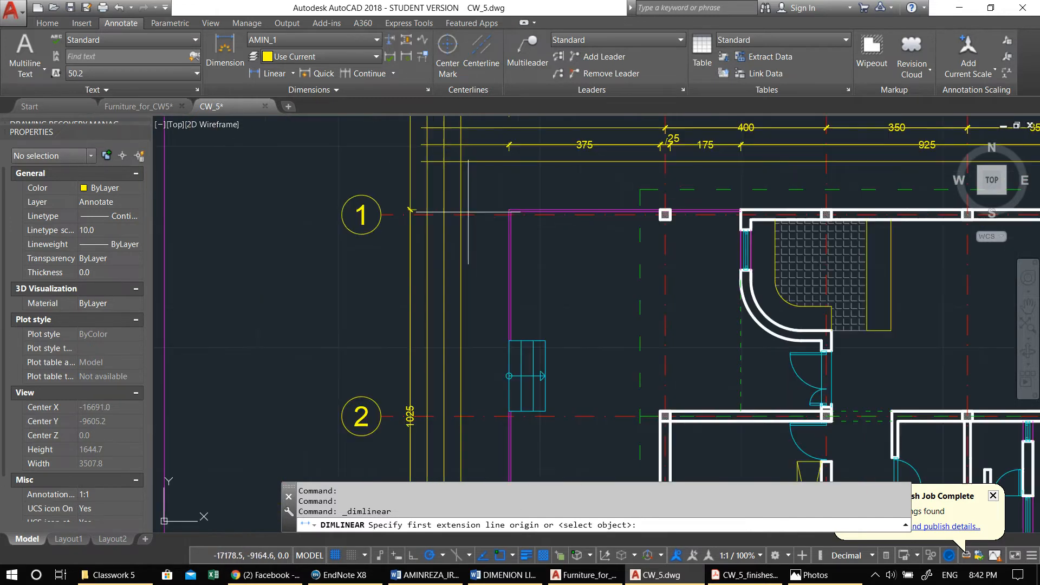
{"action": "left_click", "coordinate": [428, 212]}
{"action": "middle_click_drag", "start_coordinate": [429, 332], "coordinate": [467, 189]}
{"action": "left_click", "coordinate": [461, 275]}
{"action": "left_click", "coordinate": [461, 275]}
Step: Continue the axis 1 to 2 dimension down to axis 3, and end the chain
{"action": "left_click", "coordinate": [463, 175]}
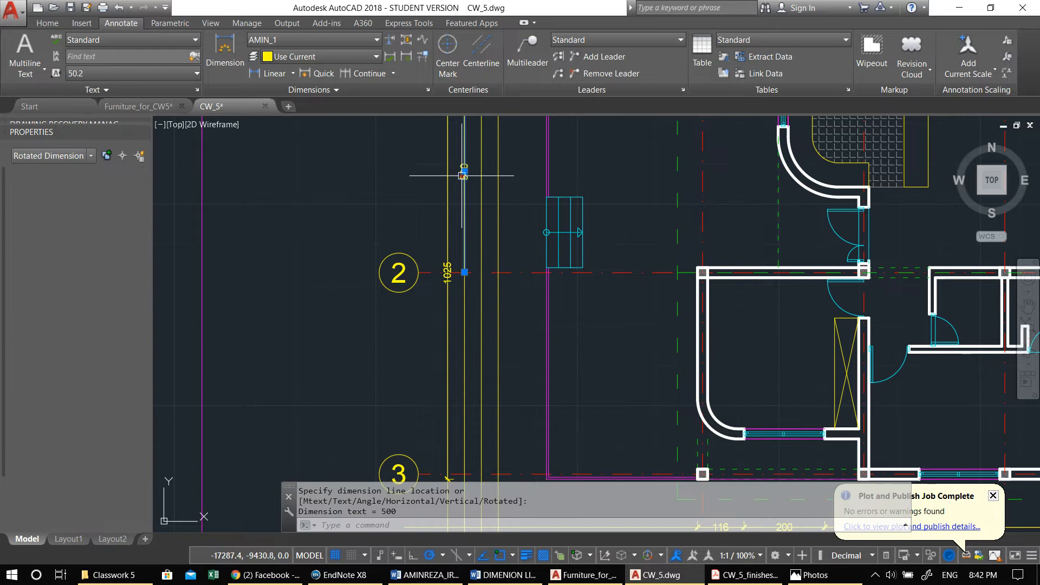
{"action": "left_click", "coordinate": [354, 73]}
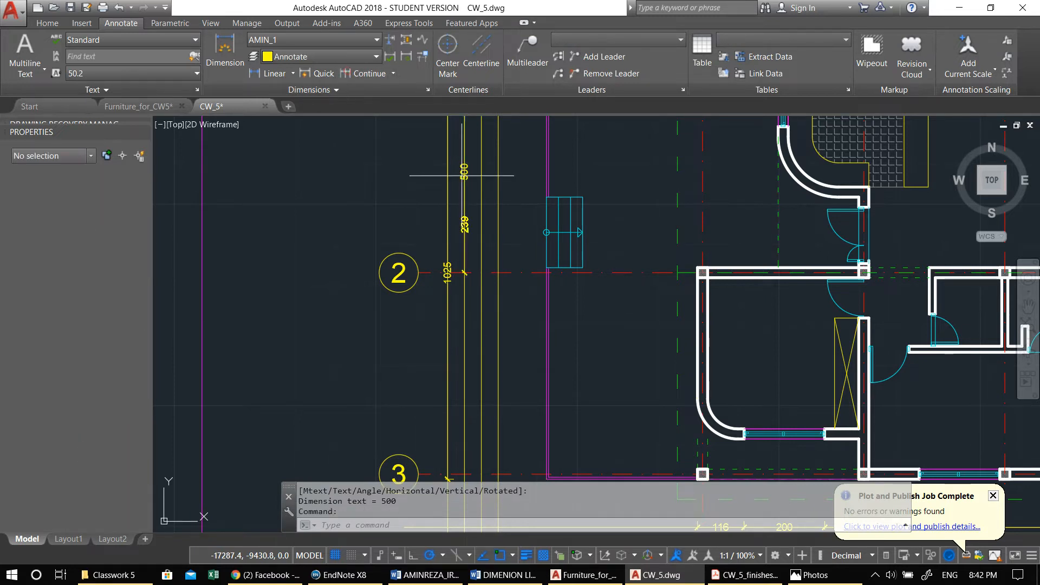
{"action": "middle_click_drag", "start_coordinate": [472, 449], "coordinate": [479, 268]}
{"action": "left_click", "coordinate": [472, 293]}
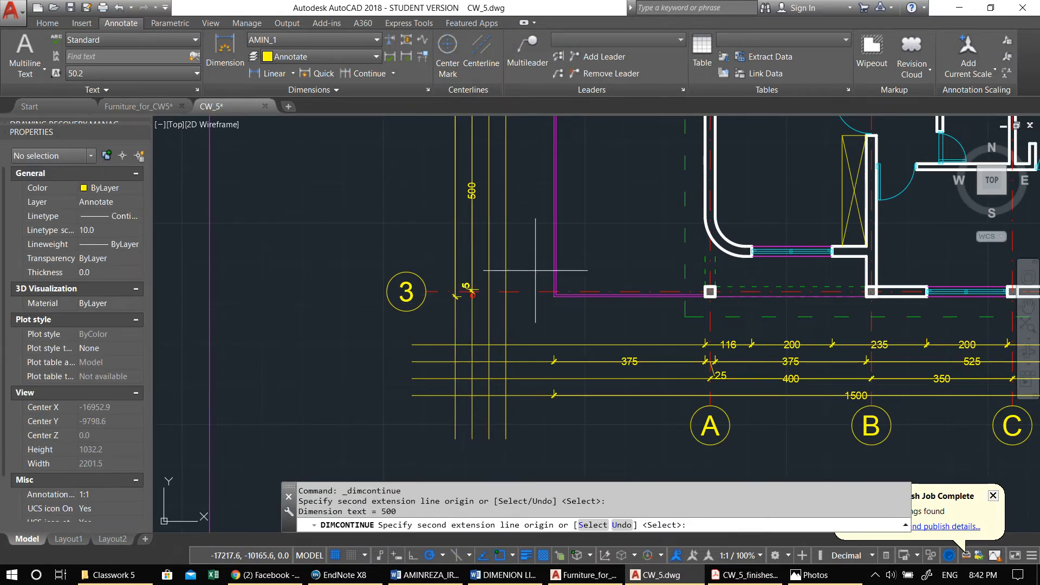
{"action": "scroll", "coordinate": [472, 293], "scroll_direction": "down", "scroll_amount": 3}
{"action": "key", "text": "Escape"}
{"action": "middle_click_drag", "start_coordinate": [370, 164], "coordinate": [407, 263]}
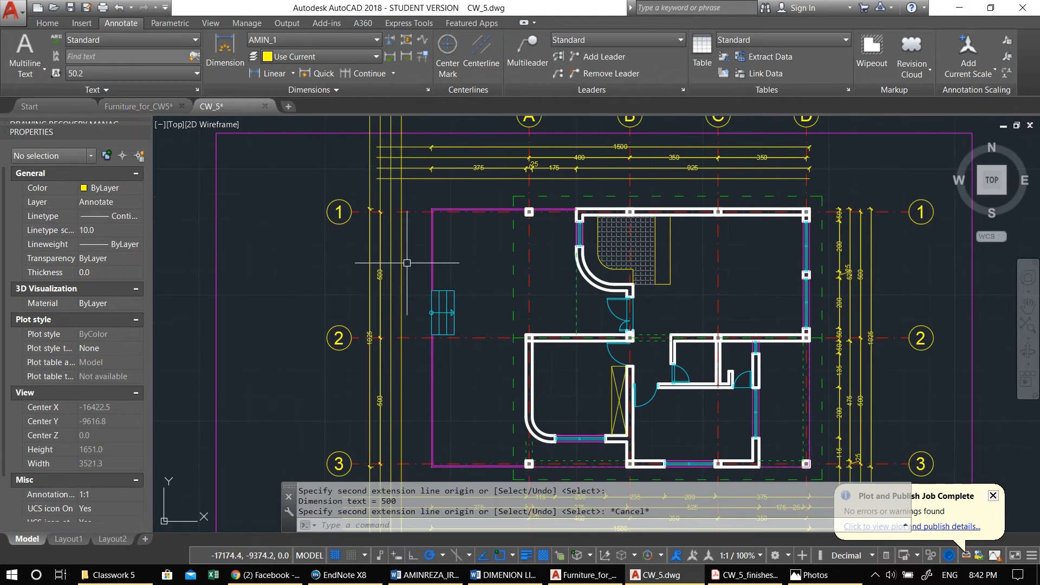
Step: Add a vertical linear dimension along the left side of column A1, on the third left guide line from outside
{"action": "left_click", "coordinate": [262, 75]}
{"action": "scroll", "coordinate": [536, 222], "scroll_direction": "up", "scroll_amount": 2}
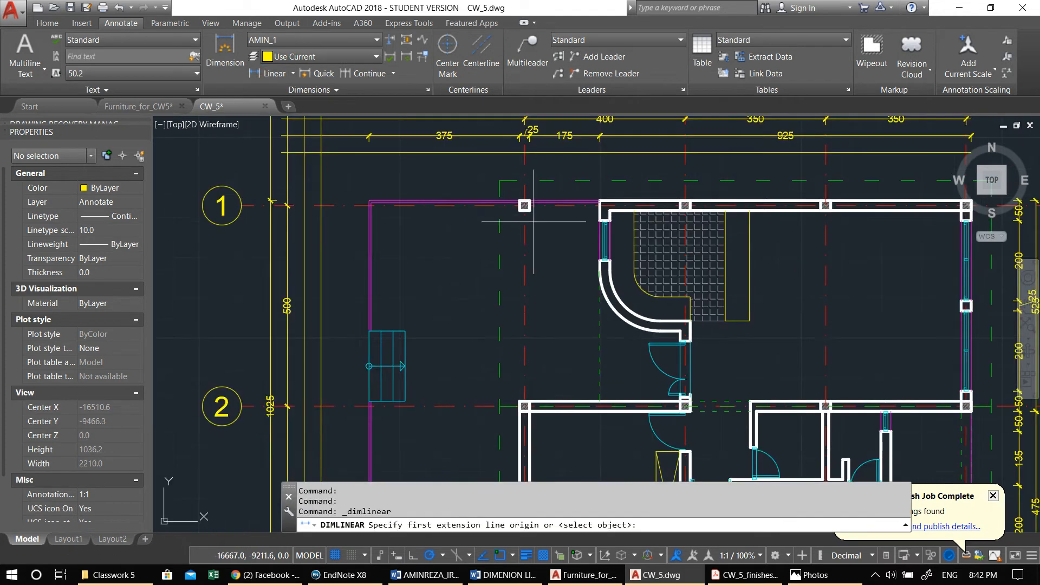
{"action": "scroll", "coordinate": [501, 204], "scroll_direction": "up", "scroll_amount": 2}
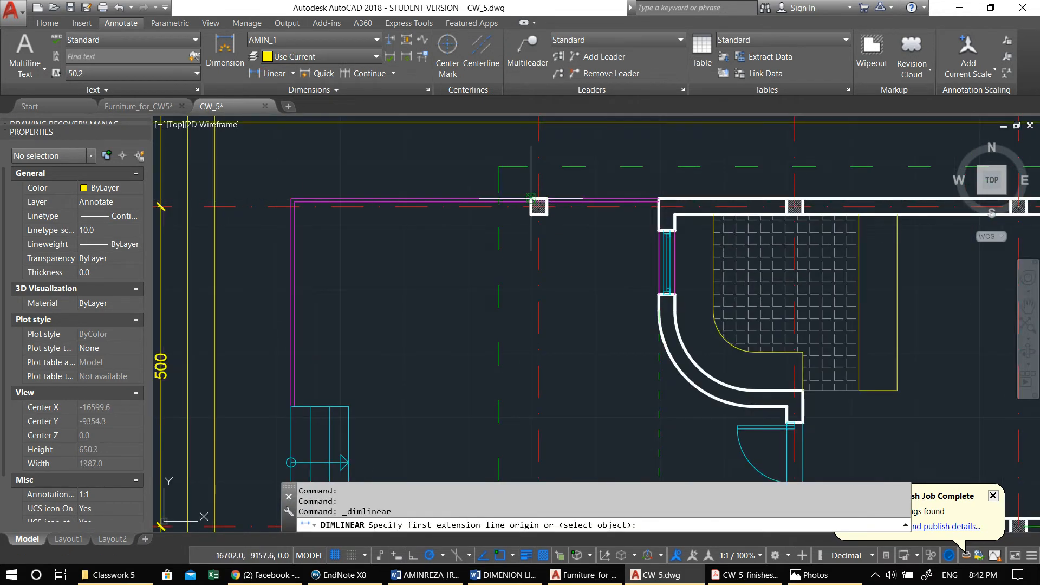
{"action": "left_click", "coordinate": [530, 200]}
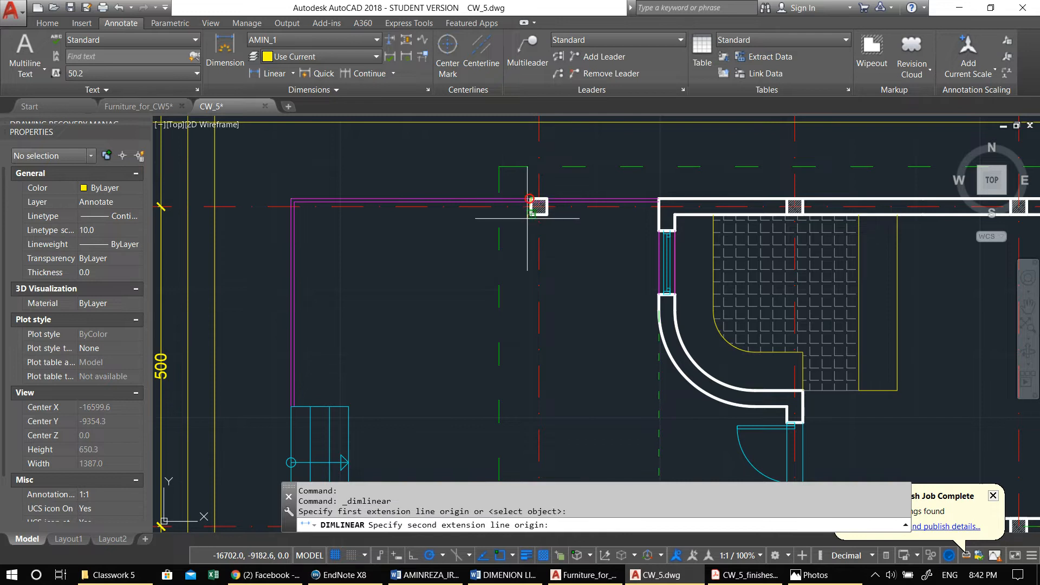
{"action": "left_click", "coordinate": [529, 214]}
{"action": "middle_click_drag", "start_coordinate": [529, 216], "coordinate": [644, 217]}
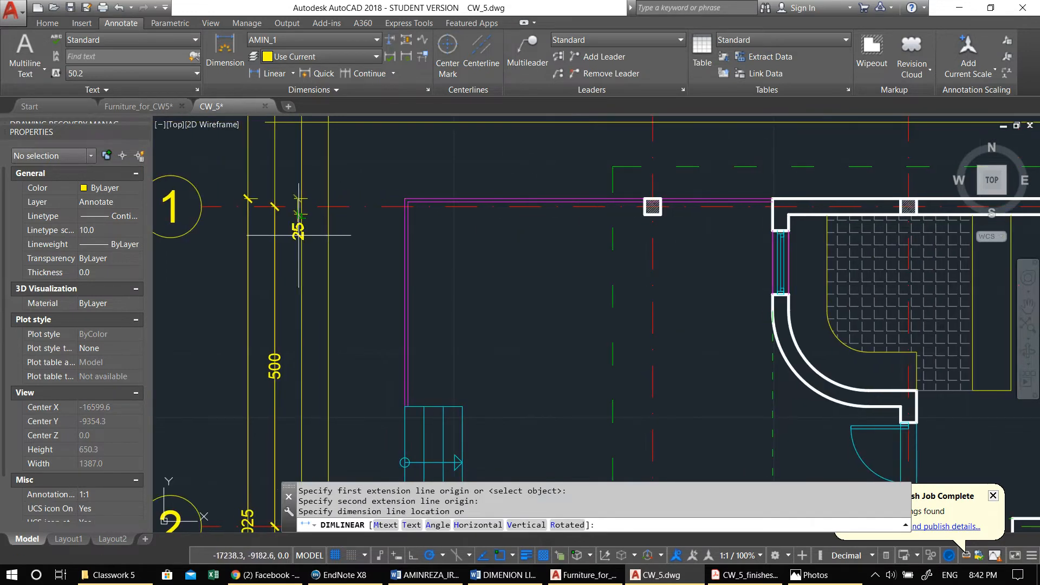
{"action": "left_click", "coordinate": [302, 217]}
Step: Continue the column A1 dimension to the start of the upper curved wall and to that wall's lower outer edge
{"action": "left_click", "coordinate": [308, 226]}
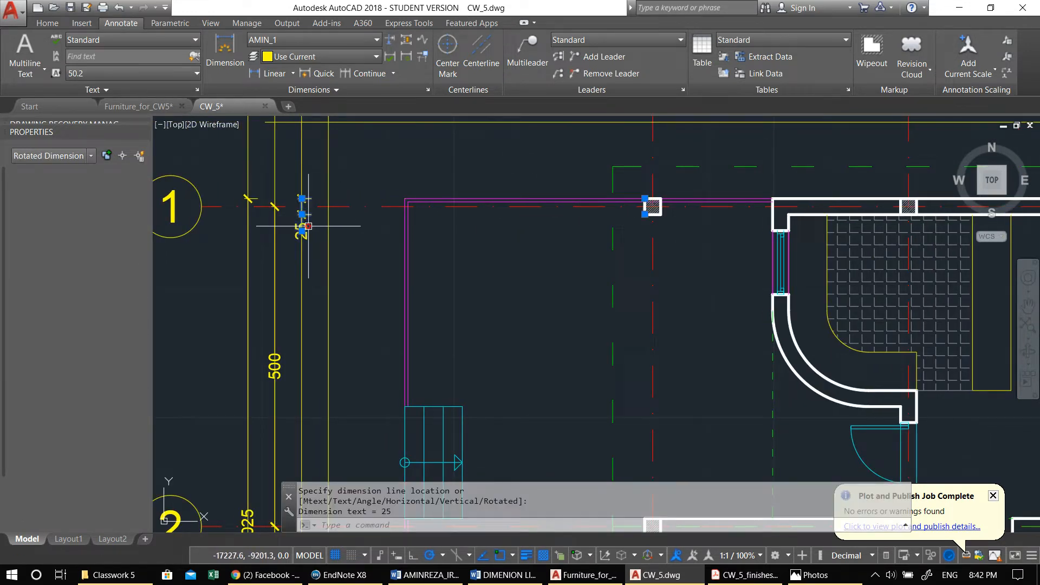
{"action": "left_click", "coordinate": [367, 73]}
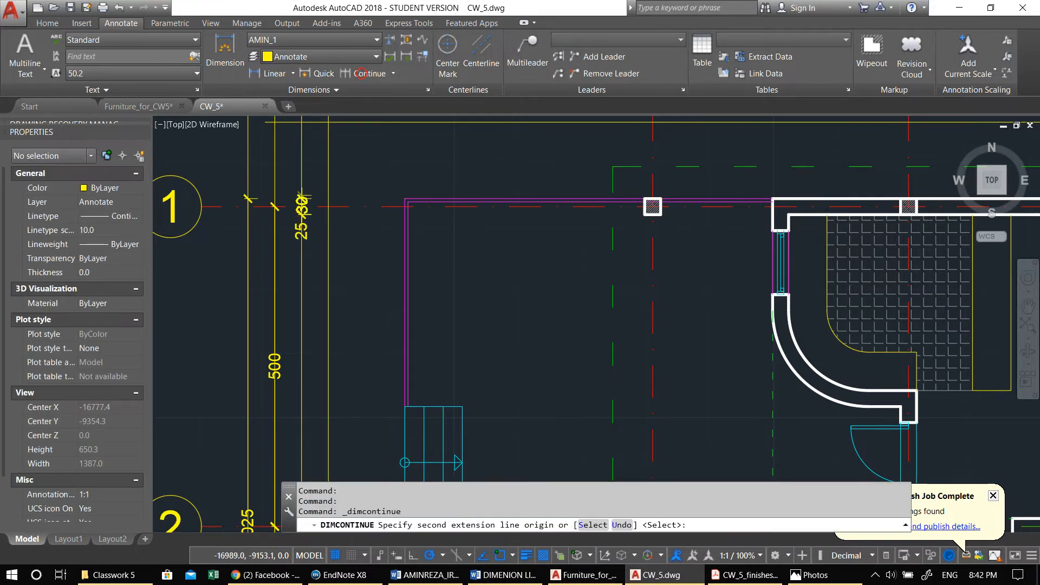
{"action": "scroll", "coordinate": [655, 236], "scroll_direction": "down", "scroll_amount": 3}
{"action": "scroll", "coordinate": [790, 269], "scroll_direction": "up", "scroll_amount": 4}
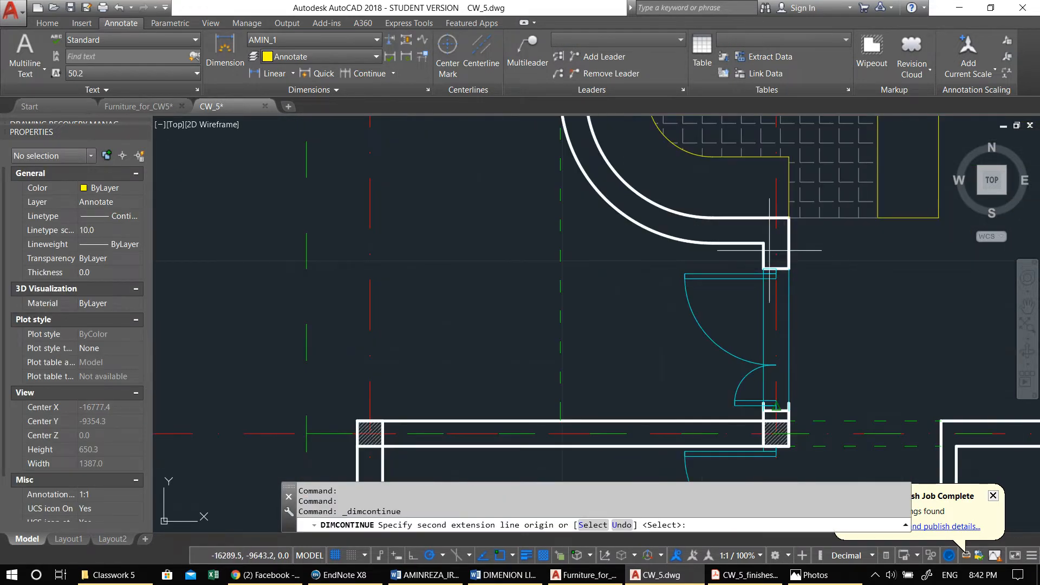
{"action": "middle_click_drag", "start_coordinate": [762, 243], "coordinate": [796, 392]}
{"action": "left_click", "coordinate": [593, 240]}
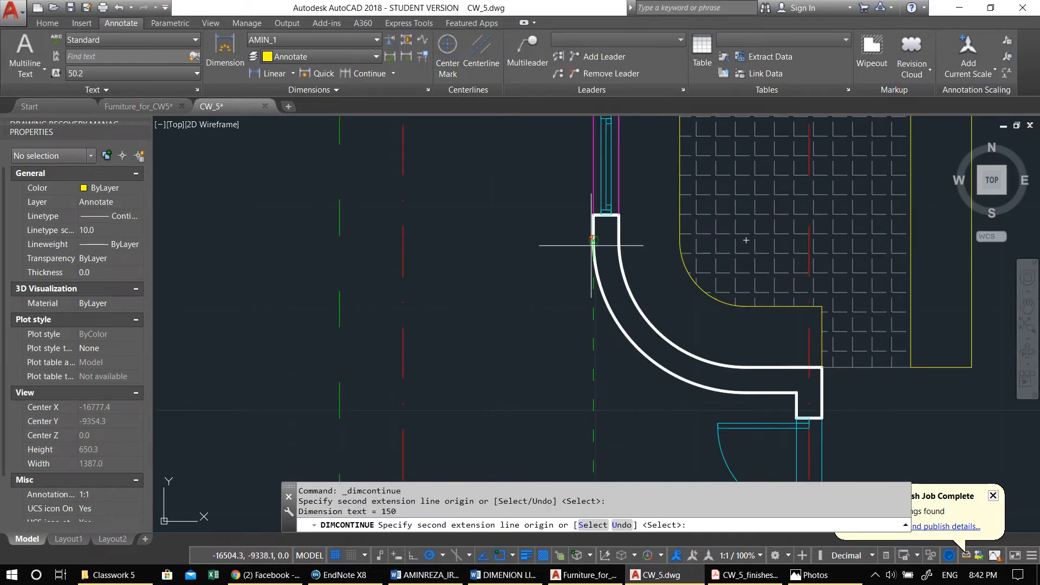
{"action": "scroll", "coordinate": [709, 149], "scroll_direction": "down", "scroll_amount": 4}
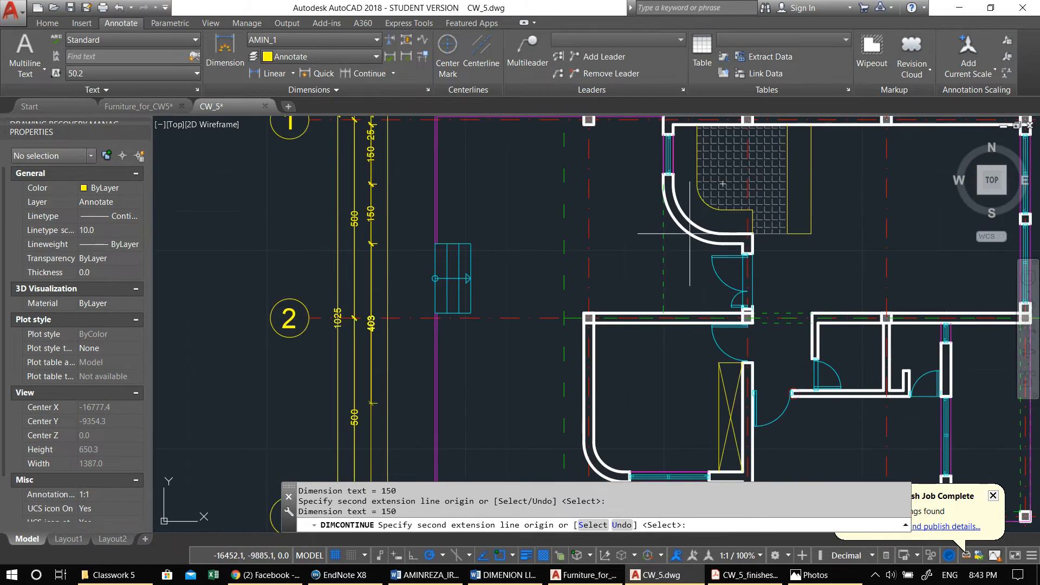
{"action": "middle_click_drag", "start_coordinate": [615, 288], "coordinate": [698, 212]}
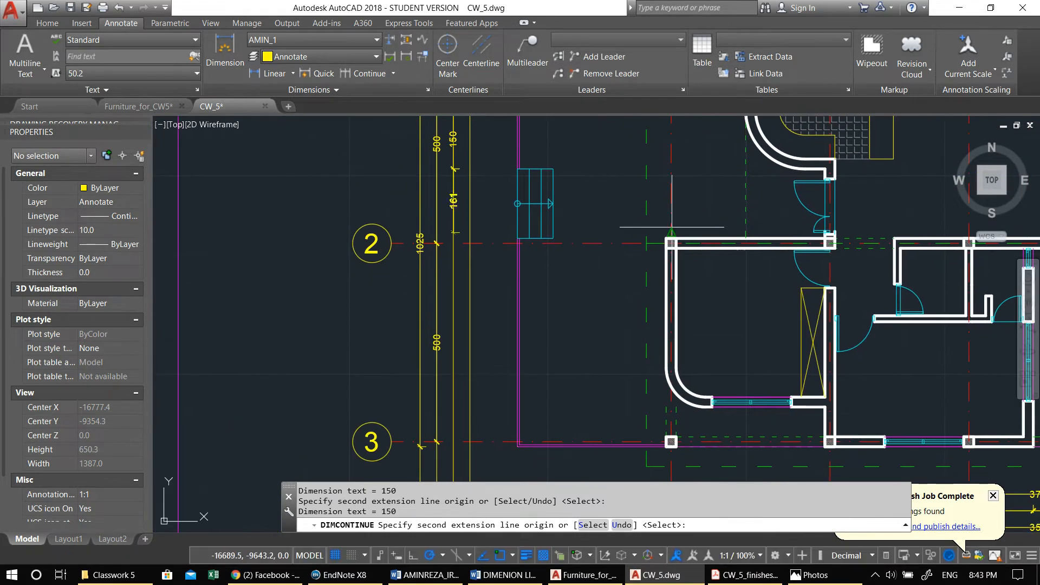
Step: Continue the same chain to the outer wall corner at A2 and to the start and end of the lower curved wall
{"action": "scroll", "coordinate": [678, 223], "scroll_direction": "up", "scroll_amount": 2}
{"action": "left_click", "coordinate": [661, 245]}
{"action": "scroll", "coordinate": [632, 332], "scroll_direction": "down", "scroll_amount": 2}
{"action": "middle_click_drag", "start_coordinate": [632, 332], "coordinate": [629, 180]}
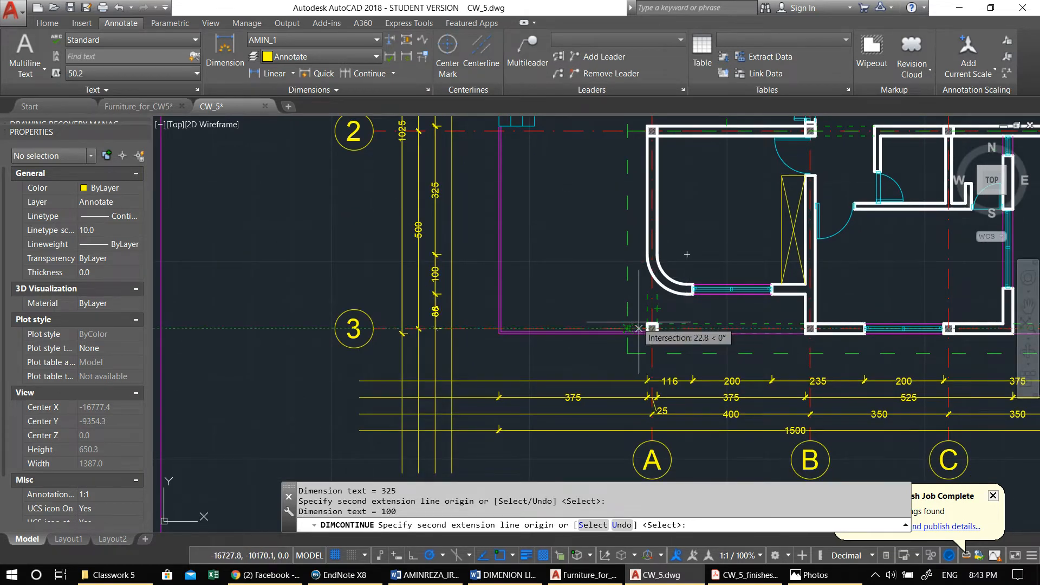
Step: Continue the same left chain to the upper and lower edges of column A3, and end the chain
{"action": "middle_click_drag", "start_coordinate": [594, 327], "coordinate": [578, 371]}
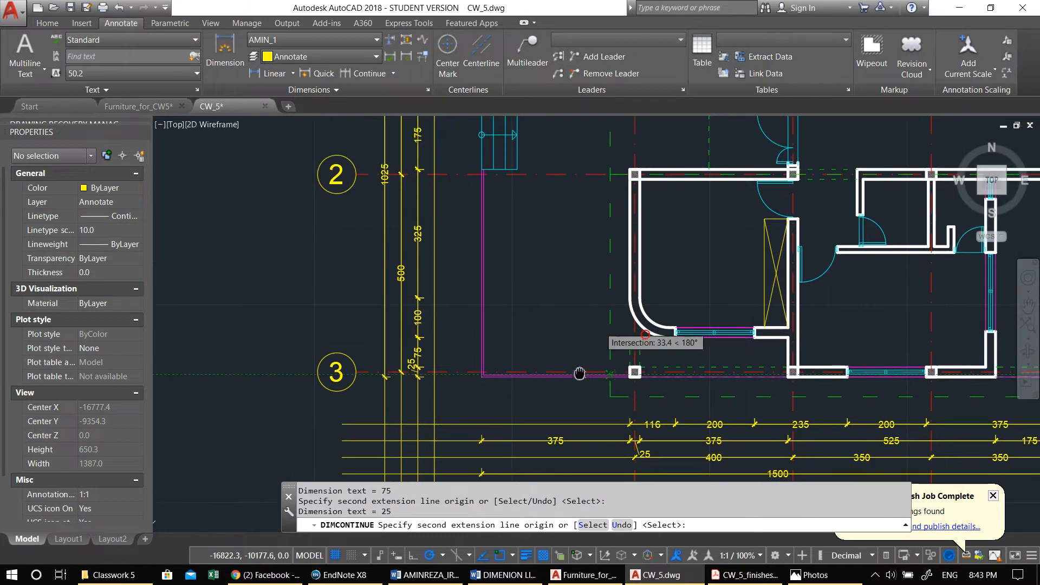
{"action": "scroll", "coordinate": [542, 270], "scroll_direction": "down", "scroll_amount": 2}
{"action": "middle_click_drag", "start_coordinate": [543, 271], "coordinate": [547, 401]}
{"action": "key", "text": "Return"}
{"action": "scroll", "coordinate": [513, 202], "scroll_direction": "up", "scroll_amount": 2}
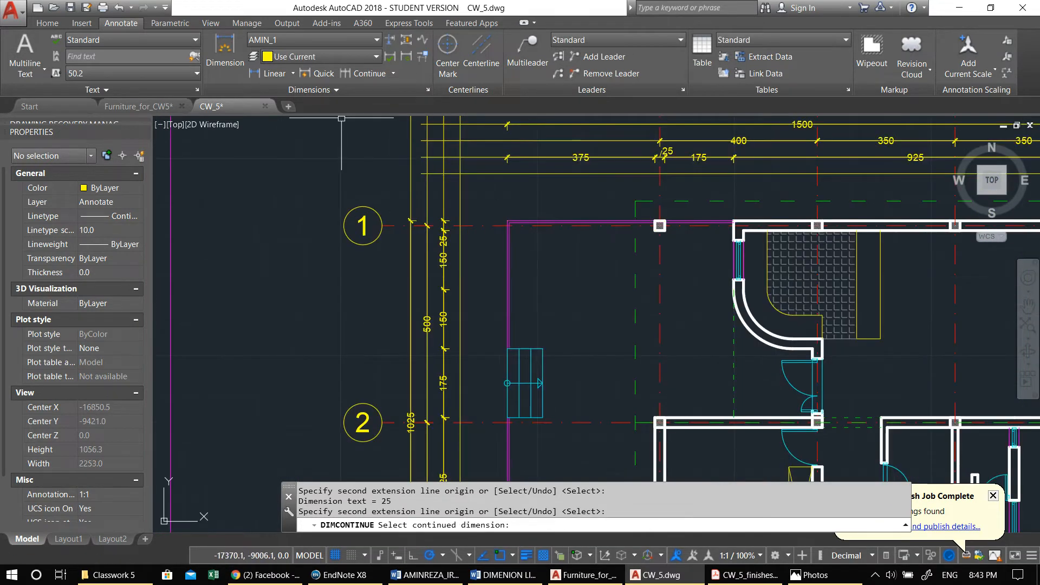
{"action": "key", "text": "Escape"}
Step: Add a vertical linear dimension from the building's upper left outer corner to the upper end of the window below, on the innermost left guide line
{"action": "scroll", "coordinate": [771, 237], "scroll_direction": "up", "scroll_amount": 2}
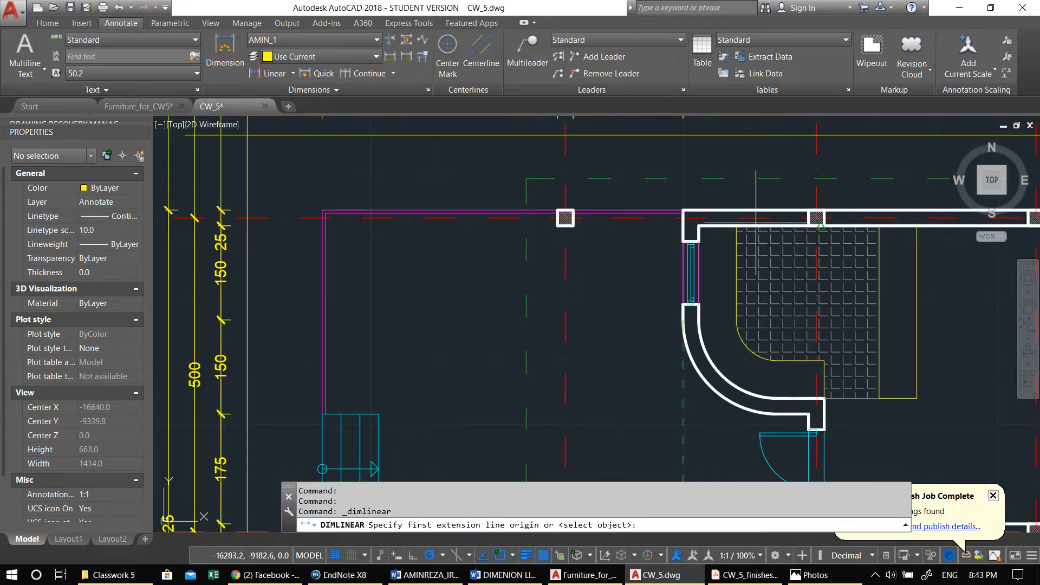
{"action": "left_click", "coordinate": [683, 210]}
{"action": "left_click", "coordinate": [683, 241]}
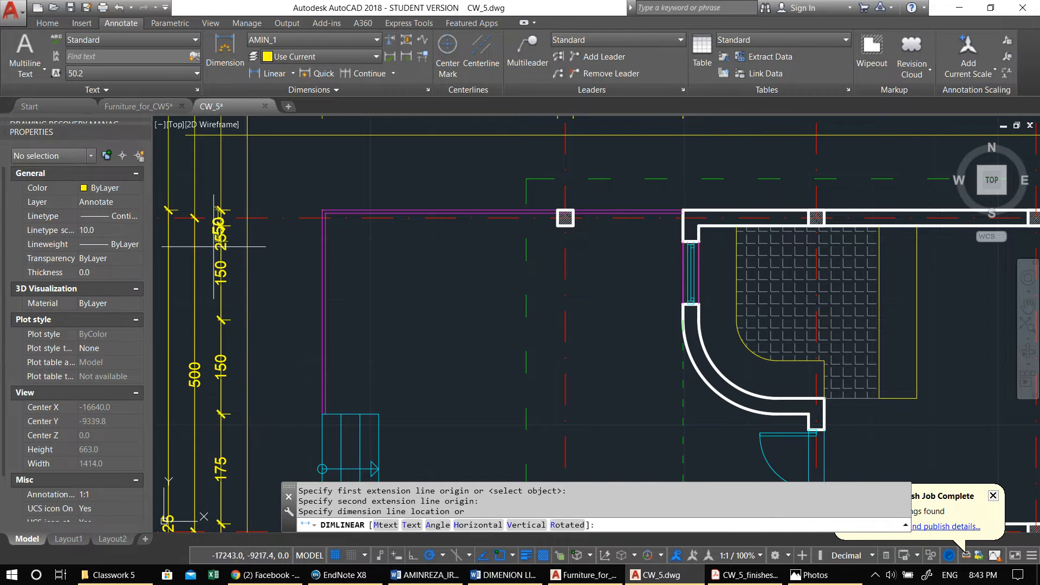
{"action": "left_click", "coordinate": [247, 247]}
Step: Continue the innermost left chain to the upper and lower ends of the entrance door opening on axis B
{"action": "left_click", "coordinate": [248, 237]}
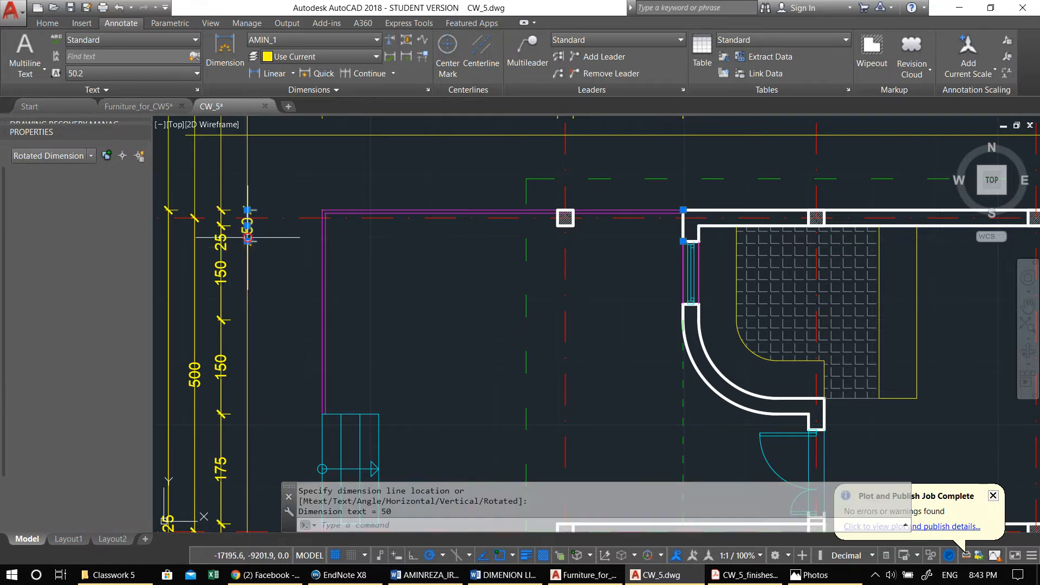
{"action": "left_click", "coordinate": [370, 74]}
{"action": "middle_click_drag", "start_coordinate": [578, 338], "coordinate": [670, 194]}
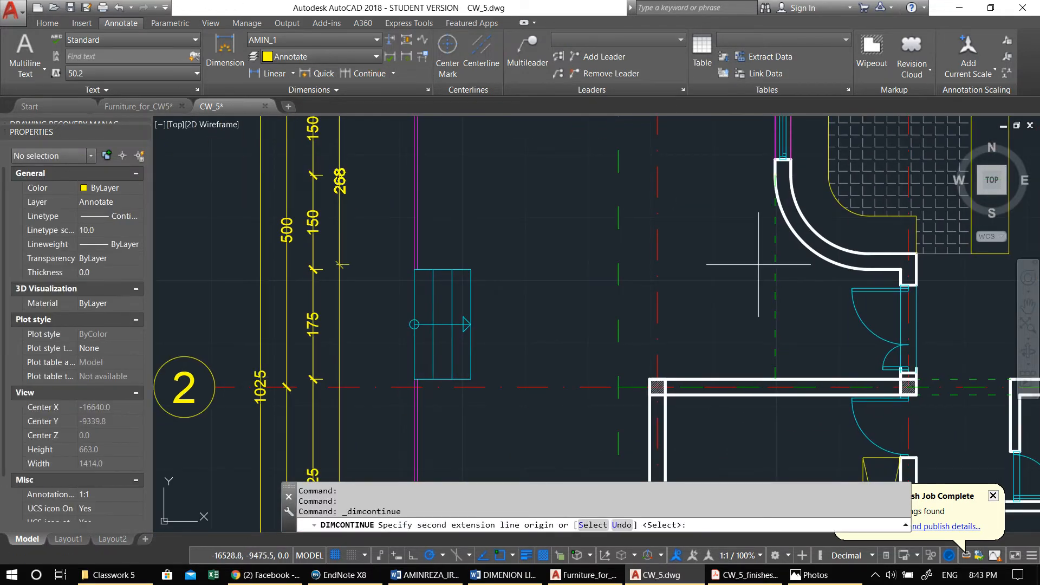
{"action": "left_click", "coordinate": [901, 284]}
{"action": "scroll", "coordinate": [915, 382], "scroll_direction": "up", "scroll_amount": 4}
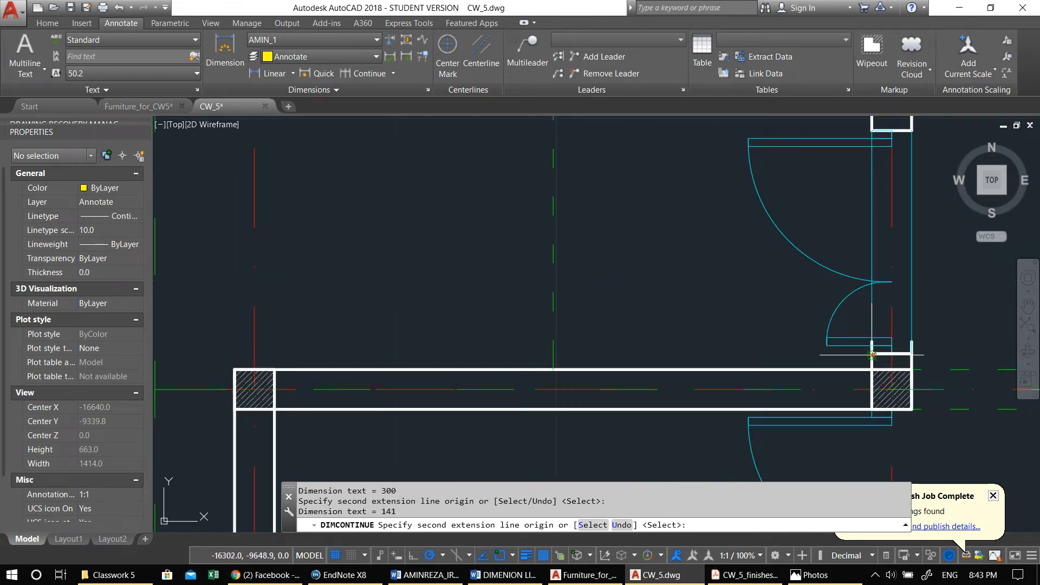
Step: Continue the innermost left chain down to the lower left boundary corner, and end the chain
{"action": "scroll", "coordinate": [861, 381], "scroll_direction": "down", "scroll_amount": 5}
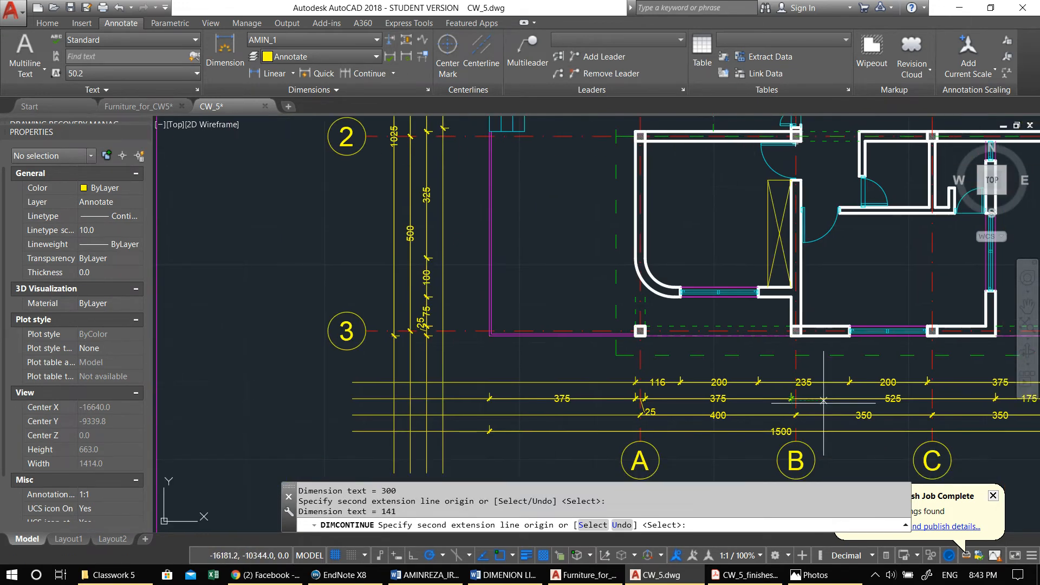
{"action": "middle_click_drag", "start_coordinate": [742, 211], "coordinate": [719, 228]}
{"action": "scroll", "coordinate": [718, 228], "scroll_direction": "up", "scroll_amount": 3}
{"action": "scroll", "coordinate": [677, 236], "scroll_direction": "down", "scroll_amount": 3}
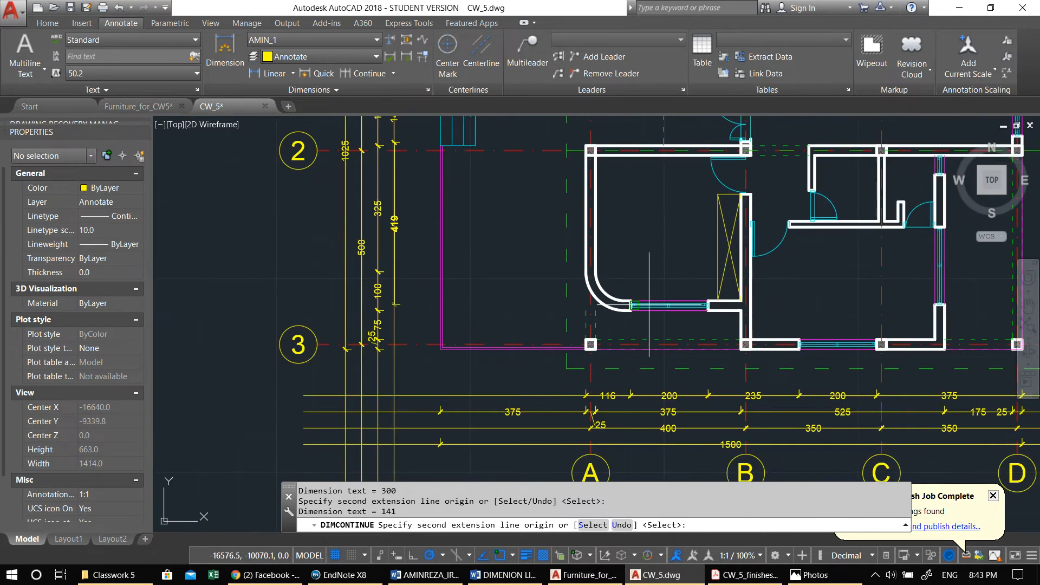
{"action": "middle_click_drag", "start_coordinate": [420, 325], "coordinate": [444, 410]}
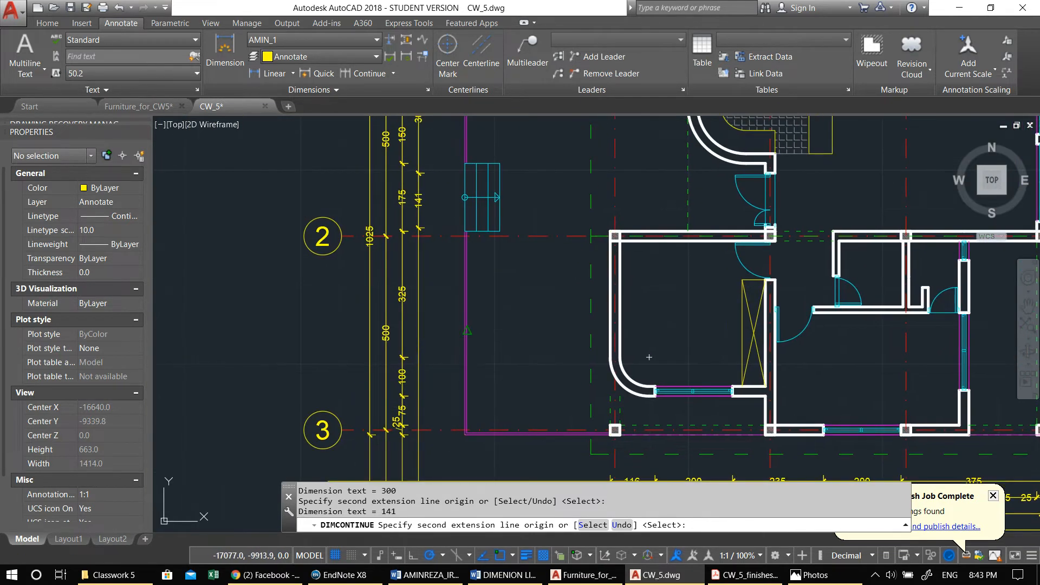
{"action": "middle_click_drag", "start_coordinate": [482, 181], "coordinate": [499, 281]}
{"action": "middle_click_drag", "start_coordinate": [501, 411], "coordinate": [483, 160]}
{"action": "scroll", "coordinate": [437, 257], "scroll_direction": "up", "scroll_amount": 2}
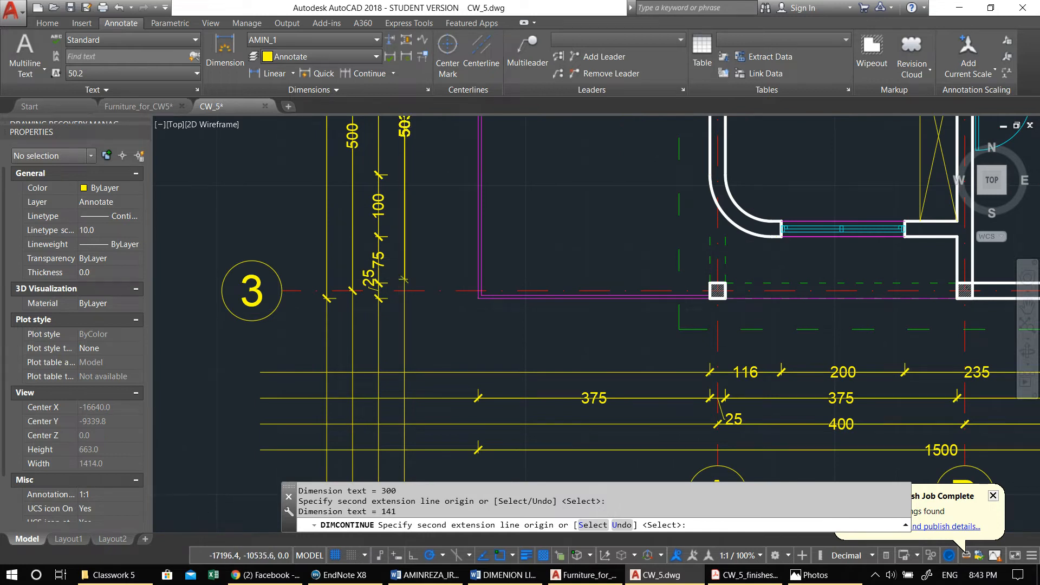
{"action": "scroll", "coordinate": [404, 279], "scroll_direction": "up", "scroll_amount": 3}
{"action": "left_click", "coordinate": [593, 327]}
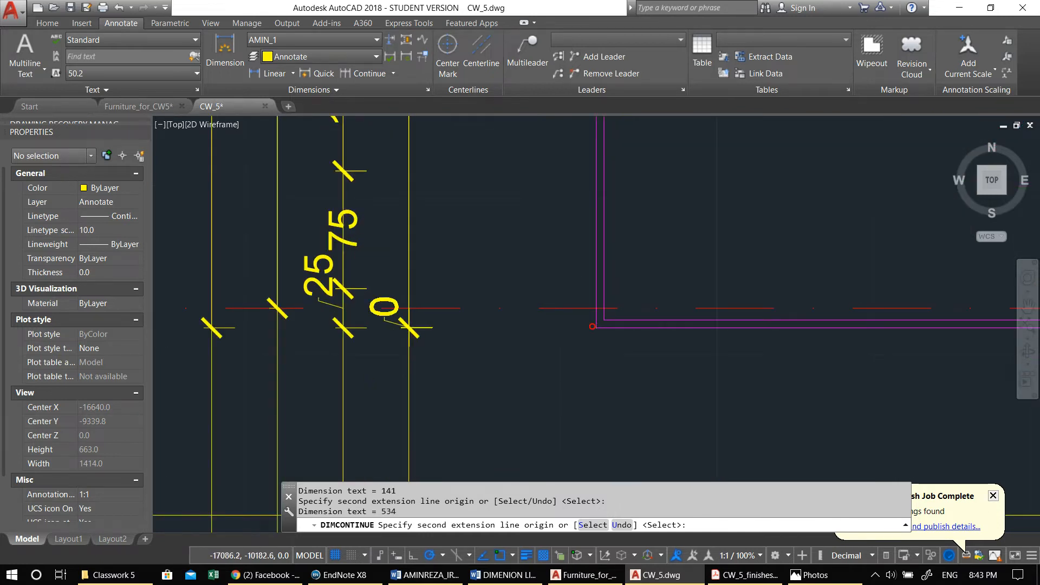
{"action": "scroll", "coordinate": [593, 326], "scroll_direction": "down", "scroll_amount": 6}
{"action": "key", "text": "Escape"}
Step: Delete the four vertical guide lines left of the plan and the four horizontal guide lines below it
{"action": "scroll", "coordinate": [428, 382], "scroll_direction": "up", "scroll_amount": 4}
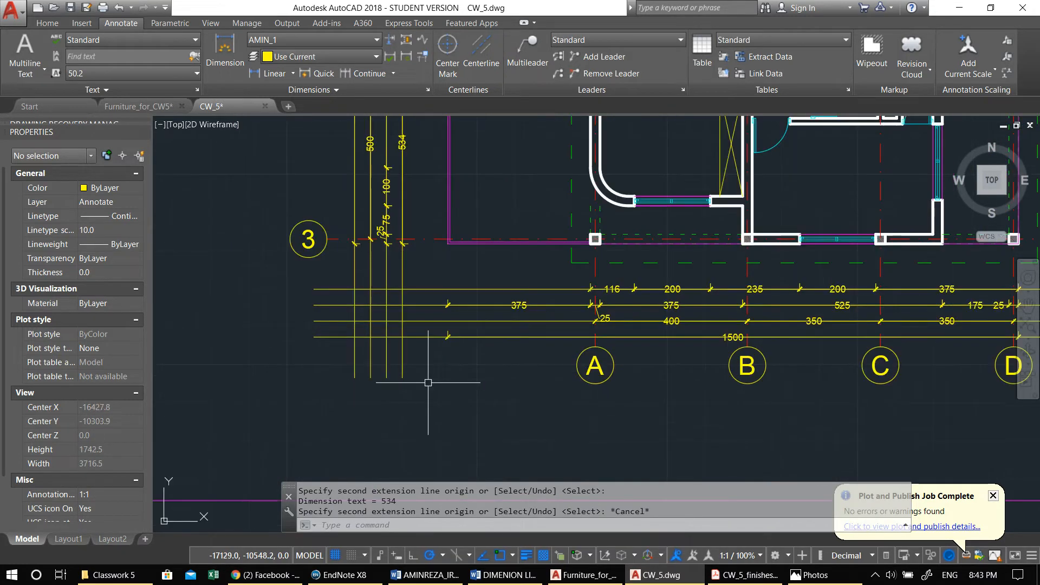
{"action": "left_click", "coordinate": [428, 382]}
{"action": "left_click", "coordinate": [285, 274]}
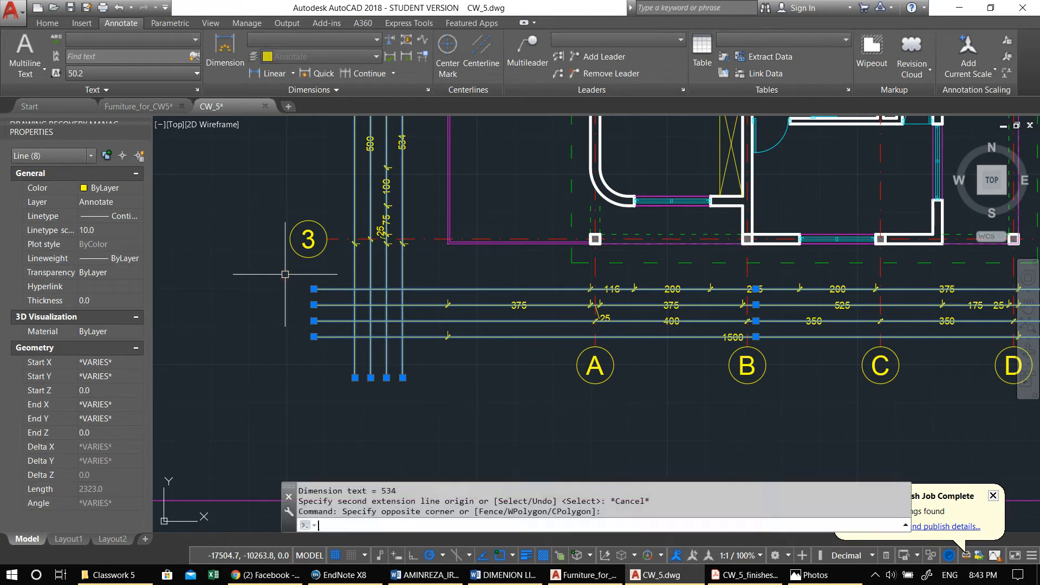
{"action": "key", "text": "Delete"}
Step: Select the horizontal guide lines above the plan with a selection window
{"action": "scroll", "coordinate": [285, 274], "scroll_direction": "down", "scroll_amount": 5}
{"action": "scroll", "coordinate": [658, 363], "scroll_direction": "up", "scroll_amount": 3}
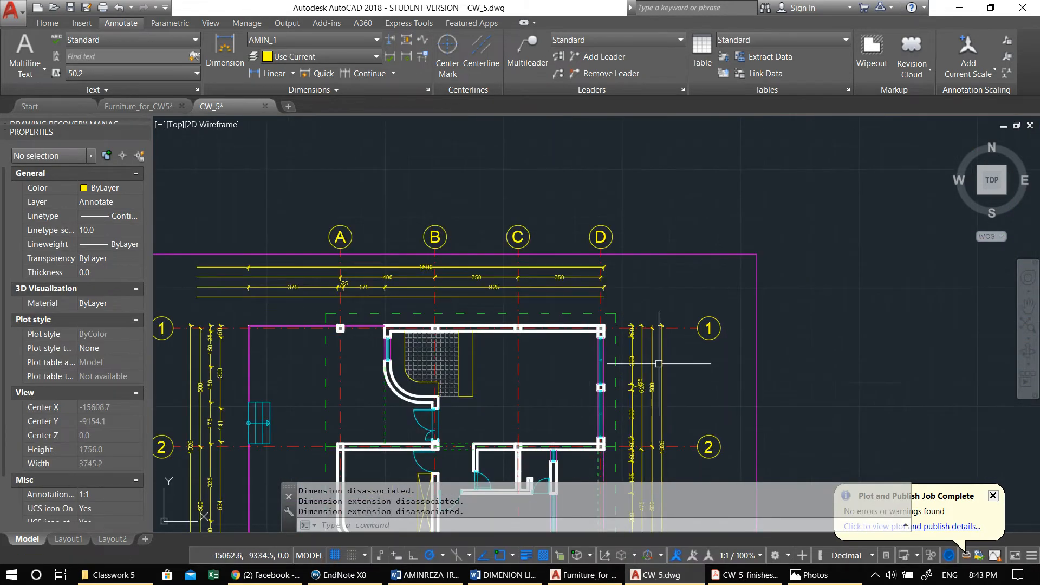
{"action": "middle_click_drag", "start_coordinate": [658, 364], "coordinate": [732, 268]}
{"action": "left_click", "coordinate": [283, 206]}
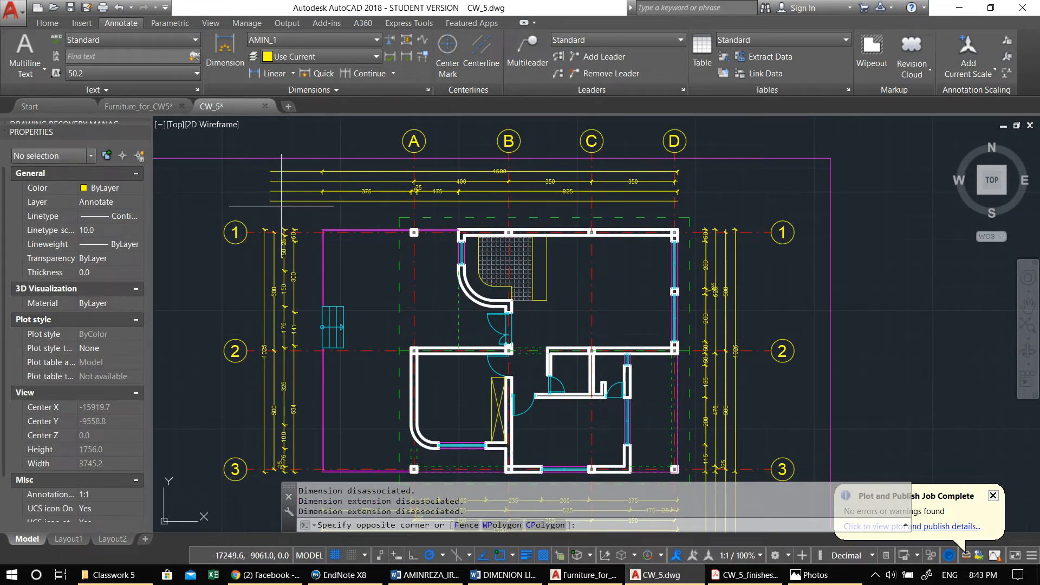
Step: Erase the leftover construction lines running through the dimension rows above and below the floor plan
{"action": "left_click", "coordinate": [251, 167]}
{"action": "type", "text": "e"}
{"action": "key", "text": "Return"}
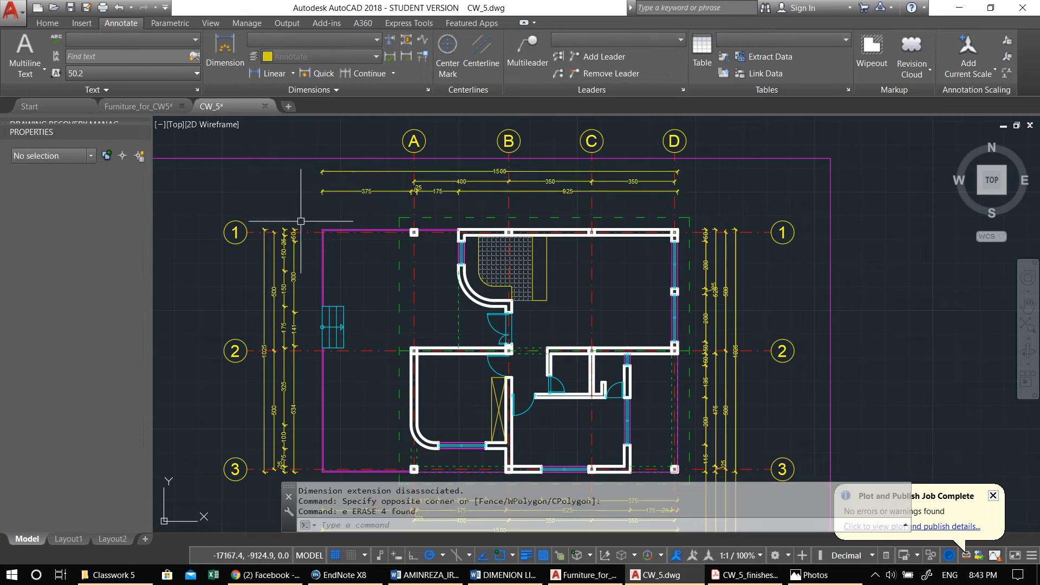
{"action": "scroll", "coordinate": [460, 219], "scroll_direction": "down", "scroll_amount": 3}
{"action": "scroll", "coordinate": [581, 359], "scroll_direction": "up", "scroll_amount": 2}
{"action": "scroll", "coordinate": [581, 359], "scroll_direction": "up", "scroll_amount": 2}
{"action": "left_click", "coordinate": [580, 381]}
{"action": "left_click", "coordinate": [481, 354]}
{"action": "key", "text": "Delete"}
{"action": "middle_click_drag", "start_coordinate": [300, 267], "coordinate": [476, 355]}
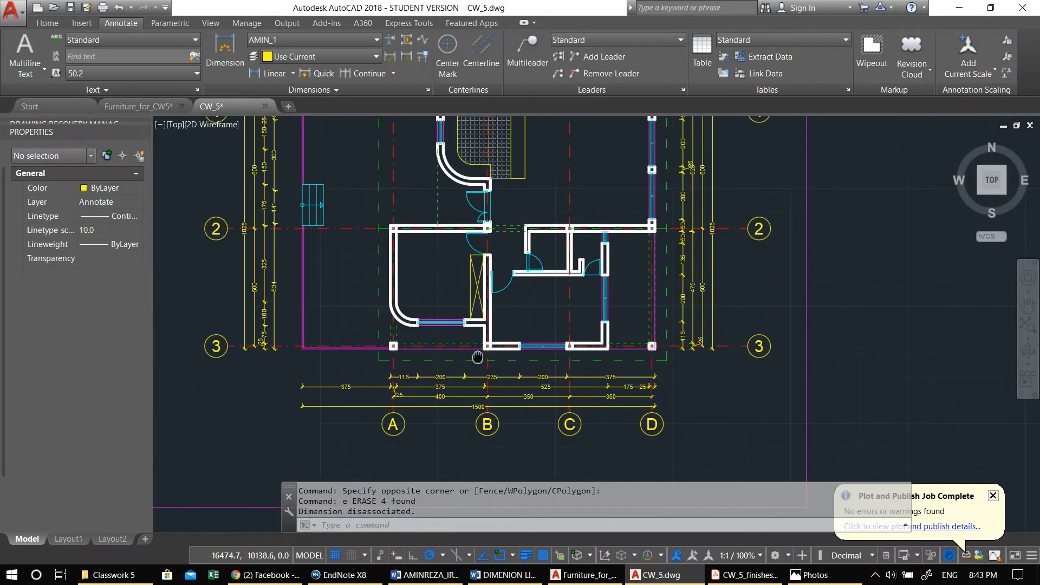
{"action": "mouse_move", "coordinate": [486, 168]}
{"action": "middle_mouse_down"}
{"action": "mouse_move", "coordinate": [533, 281]}
{"action": "mouse_move", "coordinate": [471, 247]}
{"action": "middle_mouse_up"}
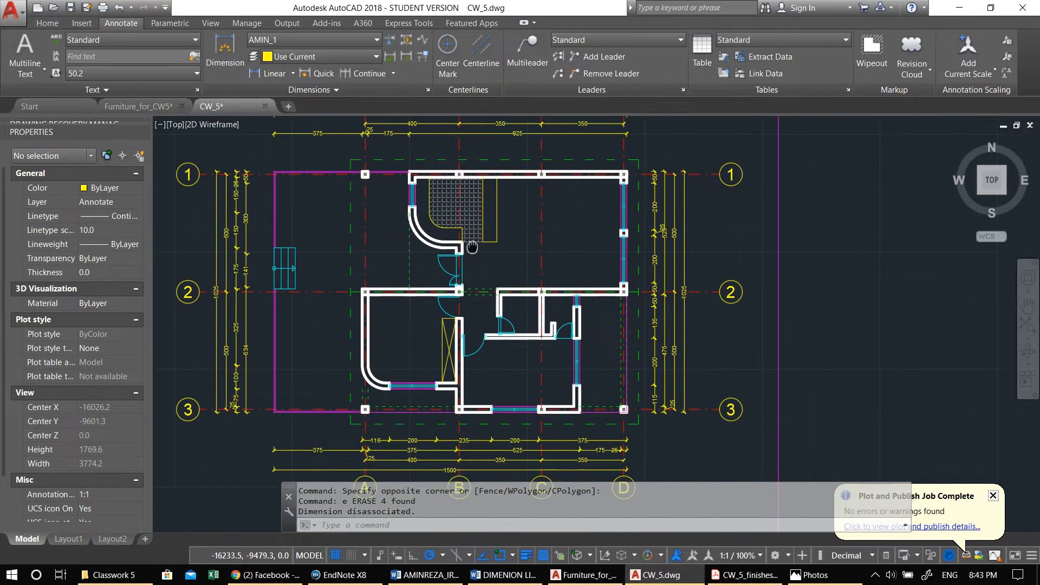
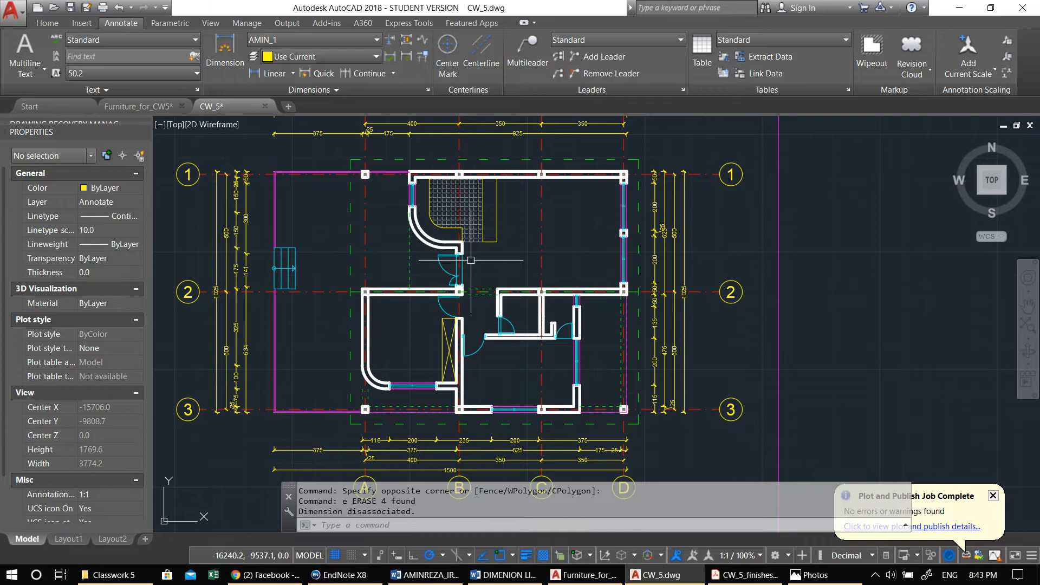
{"action": "scroll", "coordinate": [473, 349], "scroll_direction": "up", "scroll_amount": 2}
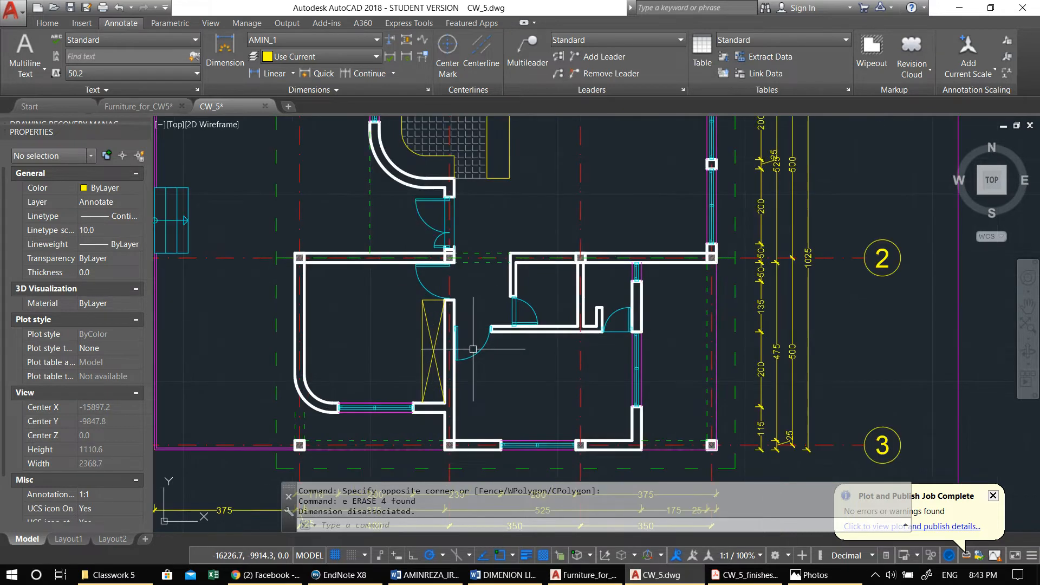
{"action": "middle_click_drag", "start_coordinate": [546, 277], "coordinate": [535, 300]}
{"action": "middle_click_drag", "start_coordinate": [545, 219], "coordinate": [571, 327]}
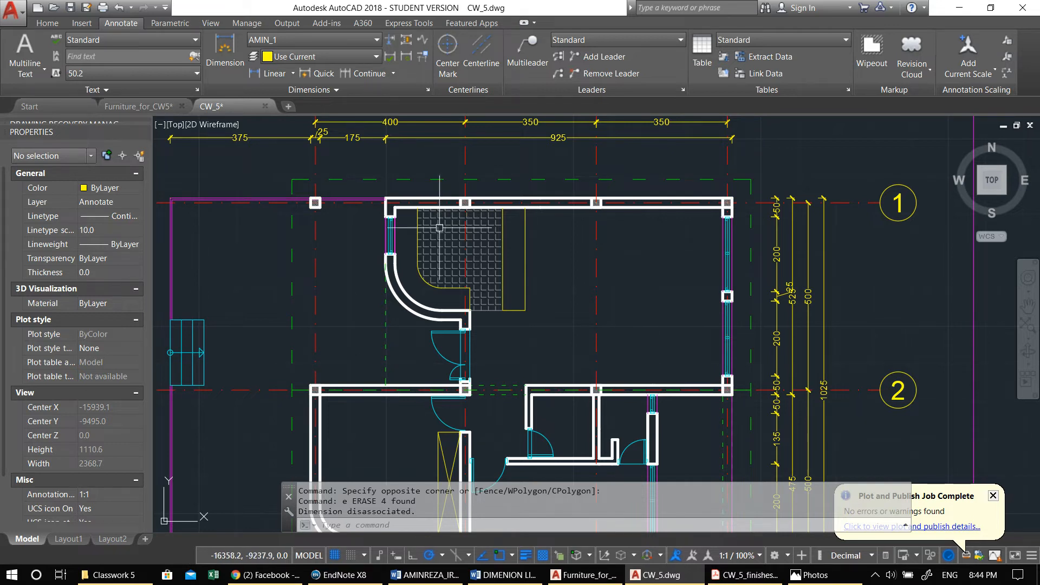
{"action": "scroll", "coordinate": [342, 251], "scroll_direction": "up", "scroll_amount": 2}
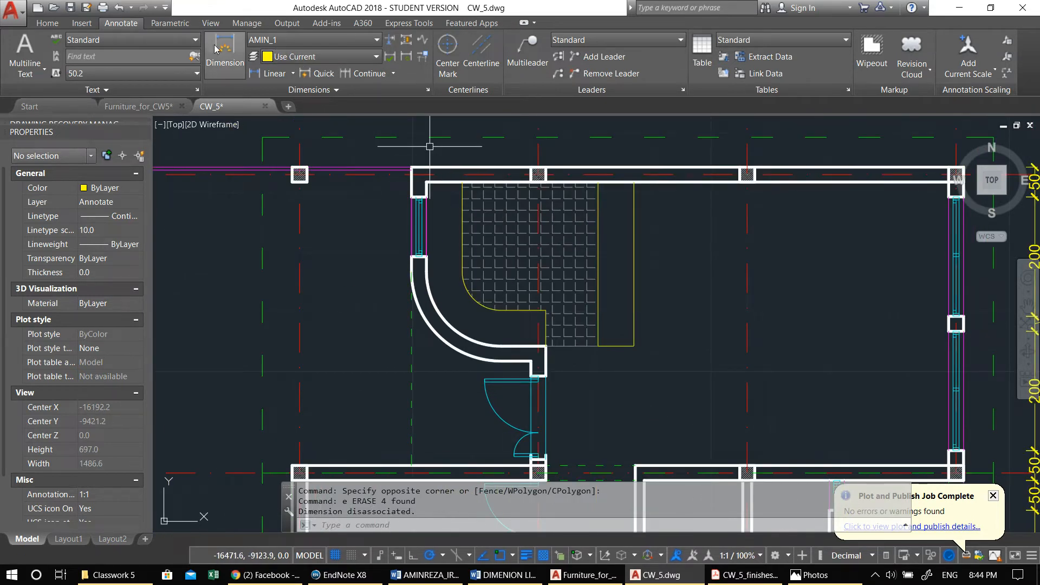
{"action": "left_click", "coordinate": [266, 74]}
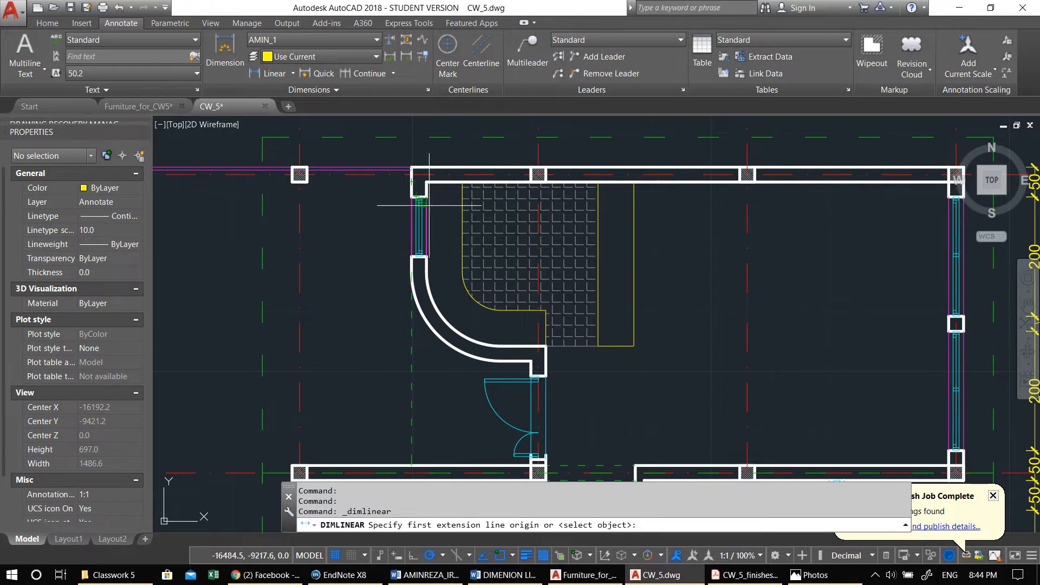
{"action": "scroll", "coordinate": [510, 209], "scroll_direction": "down", "scroll_amount": 2}
{"action": "middle_click_drag", "start_coordinate": [565, 261], "coordinate": [470, 178]}
{"action": "scroll", "coordinate": [526, 313], "scroll_direction": "down", "scroll_amount": 2}
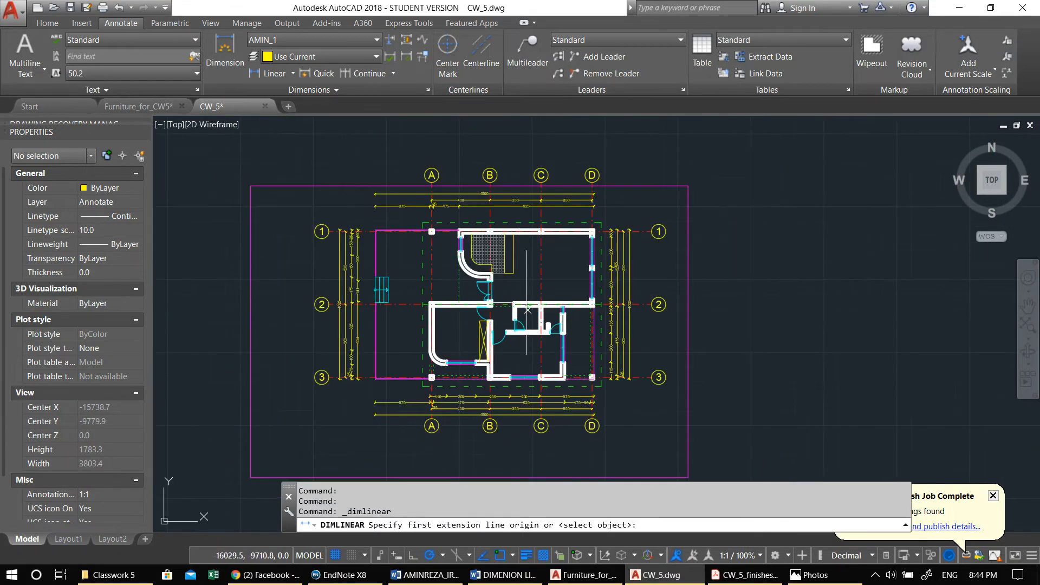
{"action": "scroll", "coordinate": [526, 284], "scroll_direction": "up", "scroll_amount": 4}
{"action": "key", "text": "Escape"}
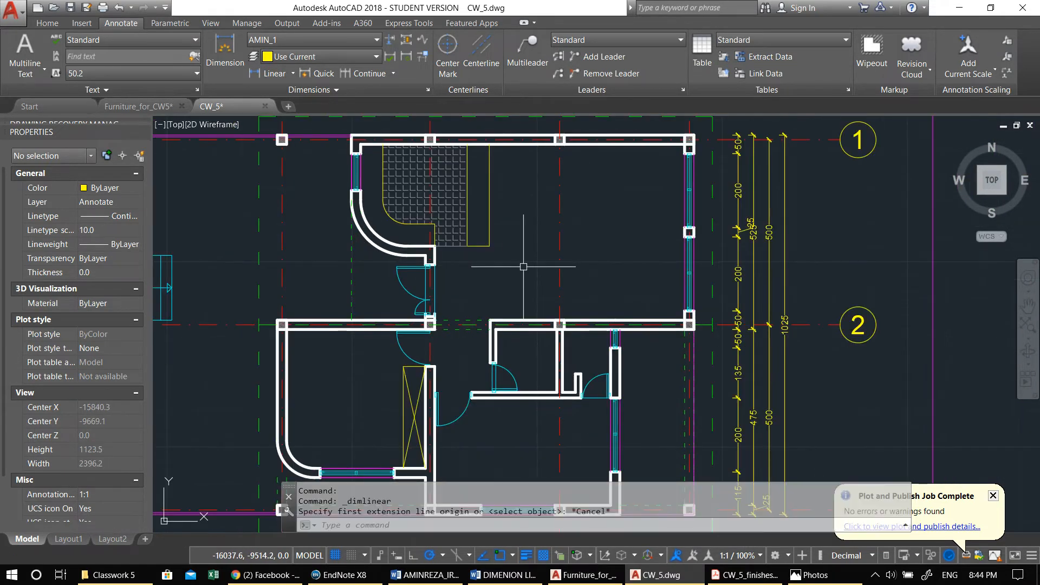
{"action": "middle_click_drag", "start_coordinate": [491, 327], "coordinate": [519, 285]}
{"action": "key", "text": "Escape"}
{"action": "key", "text": "Escape"}
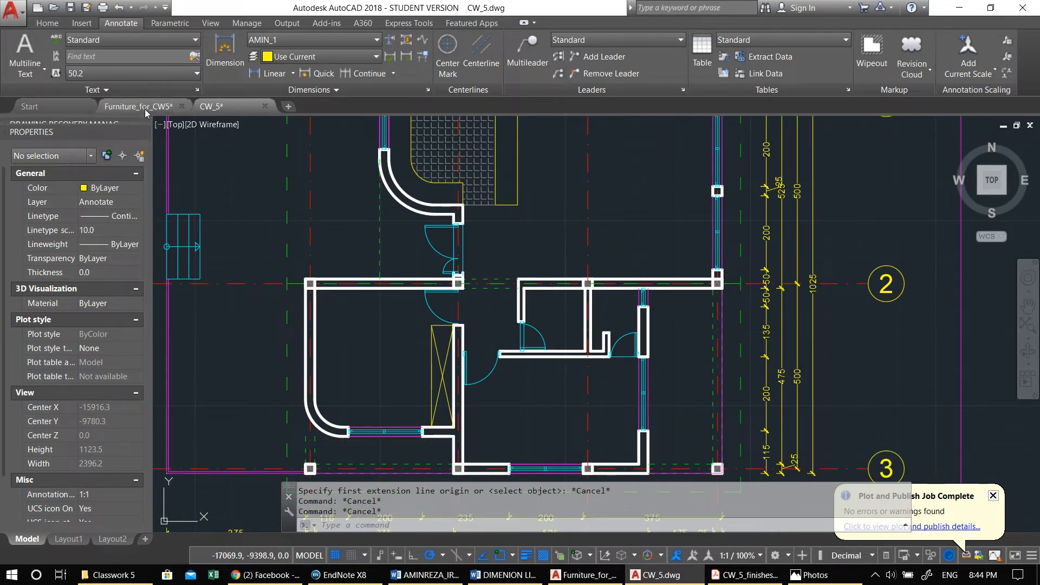
Step: In the Furniture_for_CW5 drawing, copy all furniture and fixture blocks, without cars and trees, using a base point at the smaller L-shaped sofa
{"action": "left_click", "coordinate": [138, 106]}
{"action": "middle_click_drag", "start_coordinate": [605, 330], "coordinate": [453, 248]}
{"action": "scroll", "coordinate": [511, 195], "scroll_direction": "up", "scroll_amount": 2}
{"action": "mouse_move", "coordinate": [320, 297]}
{"action": "middle_mouse_down"}
{"action": "mouse_move", "coordinate": [339, 275]}
{"action": "mouse_move", "coordinate": [533, 311]}
{"action": "middle_mouse_up"}
{"action": "scroll", "coordinate": [560, 286], "scroll_direction": "down", "scroll_amount": 2}
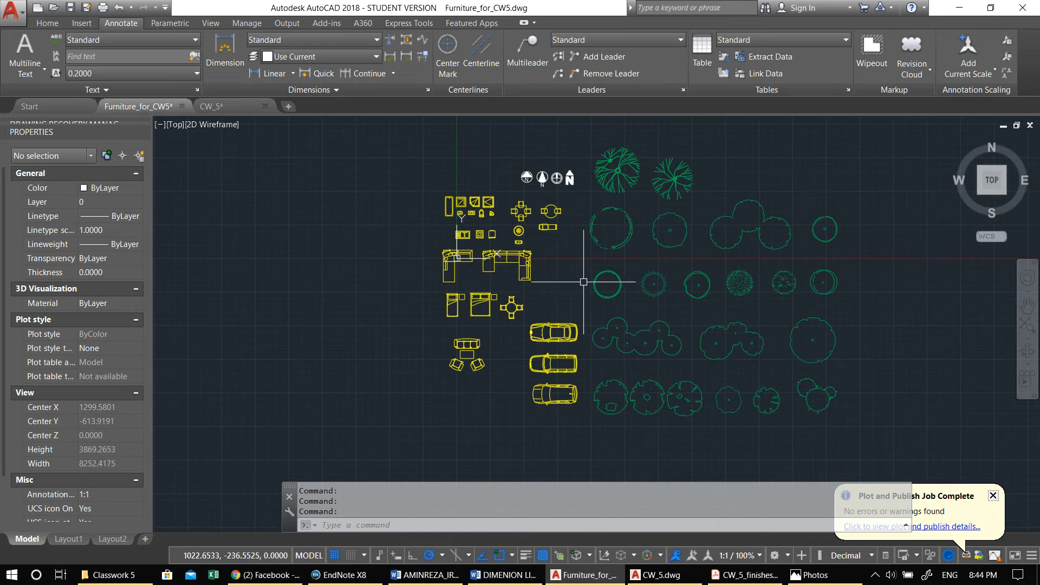
{"action": "scroll", "coordinate": [524, 190], "scroll_direction": "up", "scroll_amount": 2}
{"action": "middle_click_drag", "start_coordinate": [550, 328], "coordinate": [615, 290]}
{"action": "left_click", "coordinate": [647, 346]}
{"action": "left_click", "coordinate": [344, 196]}
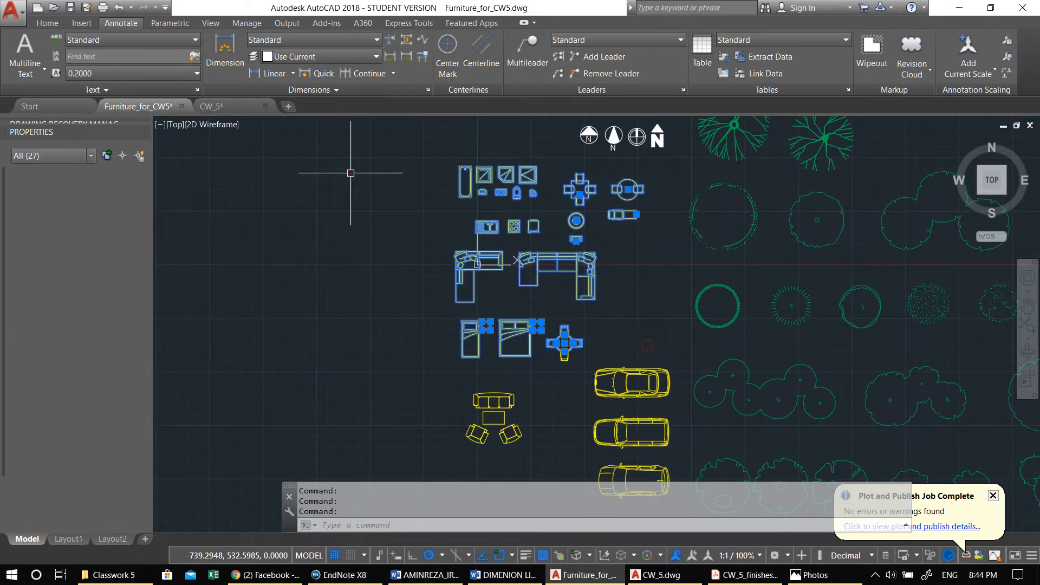
{"action": "scroll", "coordinate": [449, 379], "scroll_direction": "down", "scroll_amount": 2}
{"action": "scroll", "coordinate": [440, 376], "scroll_direction": "up", "scroll_amount": 1}
{"action": "left_click", "coordinate": [458, 392]}
{"action": "left_click", "coordinate": [369, 304]}
{"action": "middle_click_drag", "start_coordinate": [368, 321], "coordinate": [336, 332]}
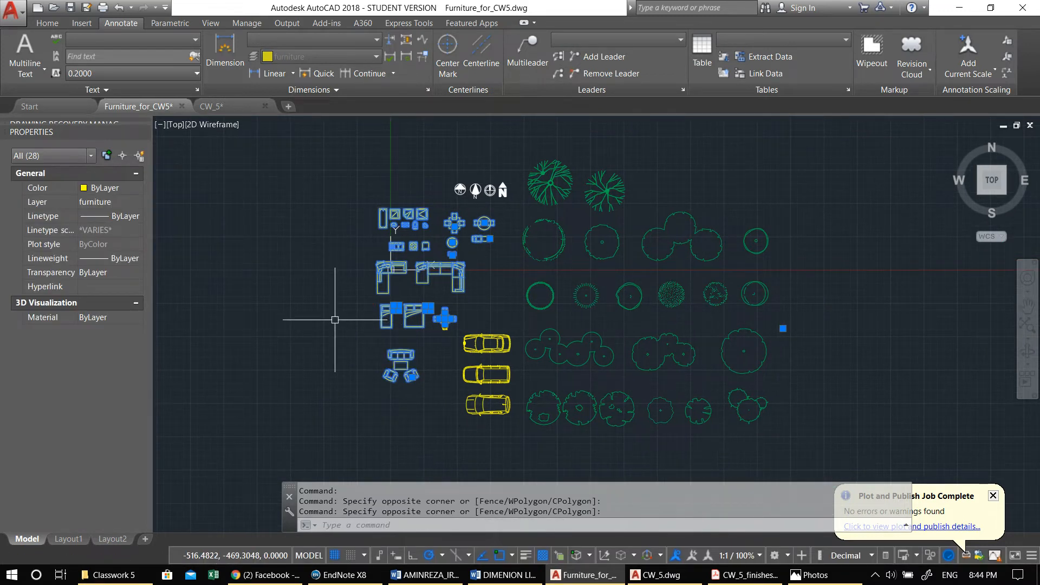
{"action": "key", "text": "ctrl+shift+c"}
{"action": "left_click", "coordinate": [387, 272]}
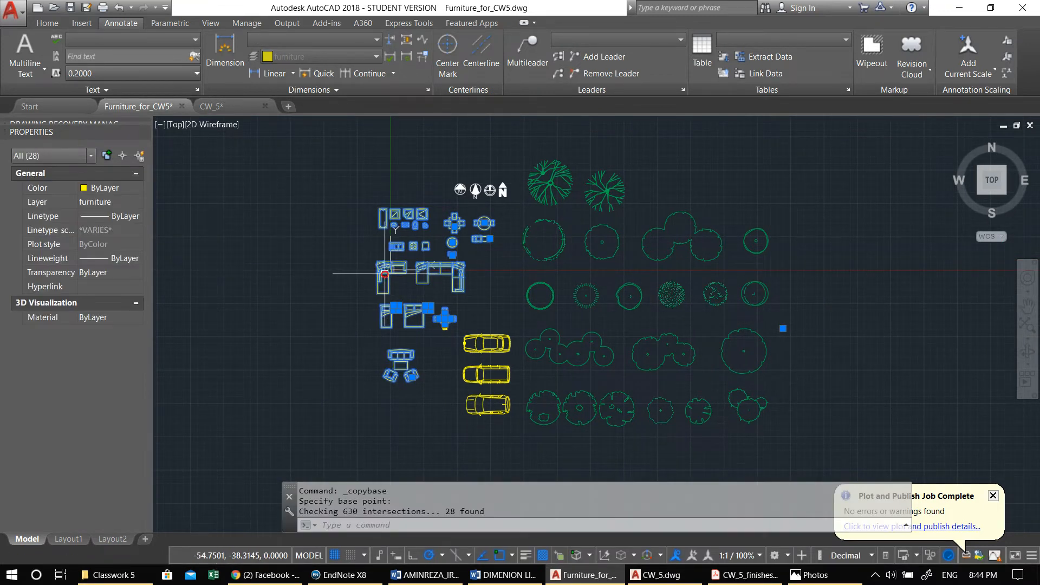
Step: Paste the copied furniture blocks into the CW_5 drawing, in the empty area outside the sheet border, west of the plan
{"action": "left_click", "coordinate": [211, 106]}
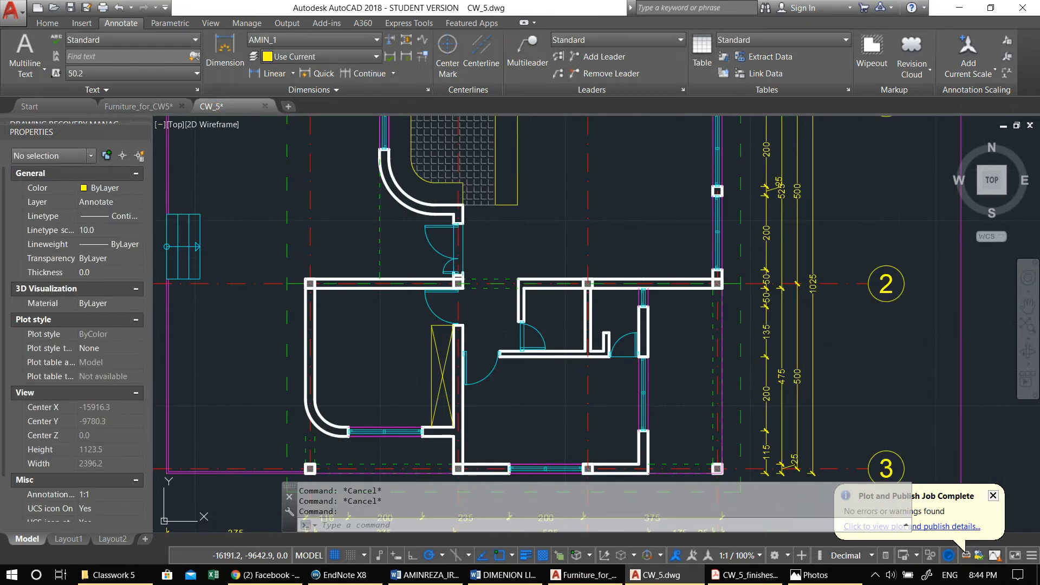
{"action": "key", "text": "ctrl+v"}
{"action": "scroll", "coordinate": [496, 274], "scroll_direction": "down", "scroll_amount": 5}
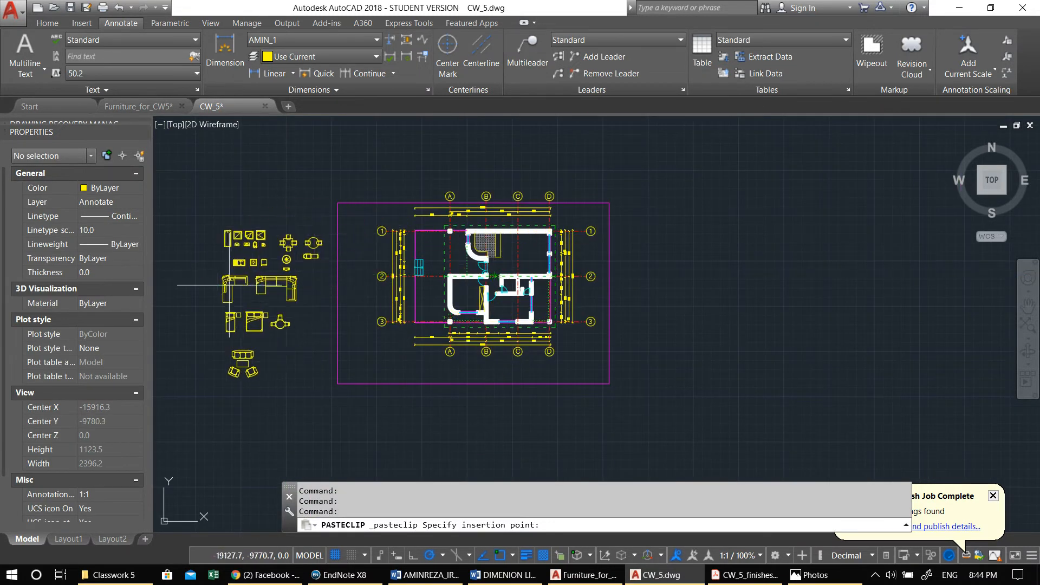
{"action": "left_click", "coordinate": [239, 267]}
{"action": "scroll", "coordinate": [240, 267], "scroll_direction": "up", "scroll_amount": 4}
{"action": "key", "text": "Escape"}
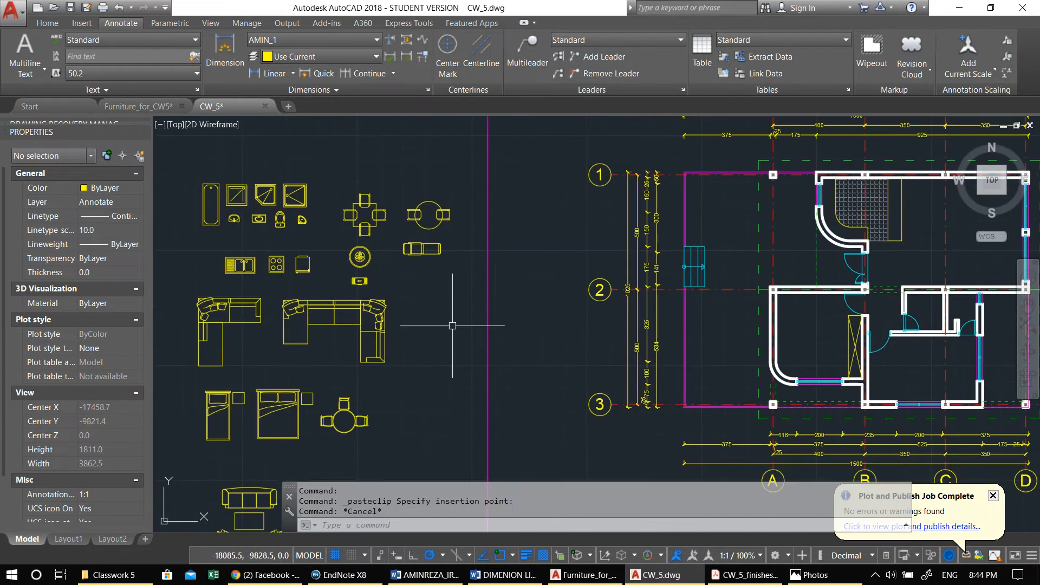
{"action": "middle_click_drag", "start_coordinate": [545, 334], "coordinate": [529, 322]}
{"action": "middle_click_drag", "start_coordinate": [677, 340], "coordinate": [412, 281]}
{"action": "scroll", "coordinate": [665, 255], "scroll_direction": "up", "scroll_amount": 4}
{"action": "scroll", "coordinate": [665, 256], "scroll_direction": "up", "scroll_amount": 5}
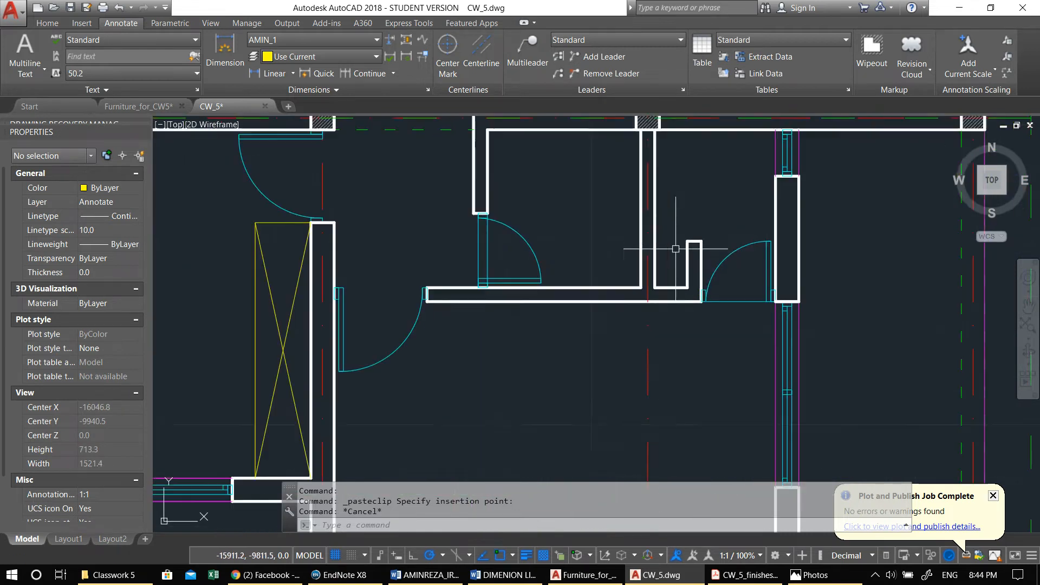
{"action": "middle_click_drag", "start_coordinate": [666, 256], "coordinate": [628, 257]}
{"action": "type", "text": "l"}
{"action": "key", "text": "Return"}
{"action": "scroll", "coordinate": [641, 254], "scroll_direction": "up", "scroll_amount": 2}
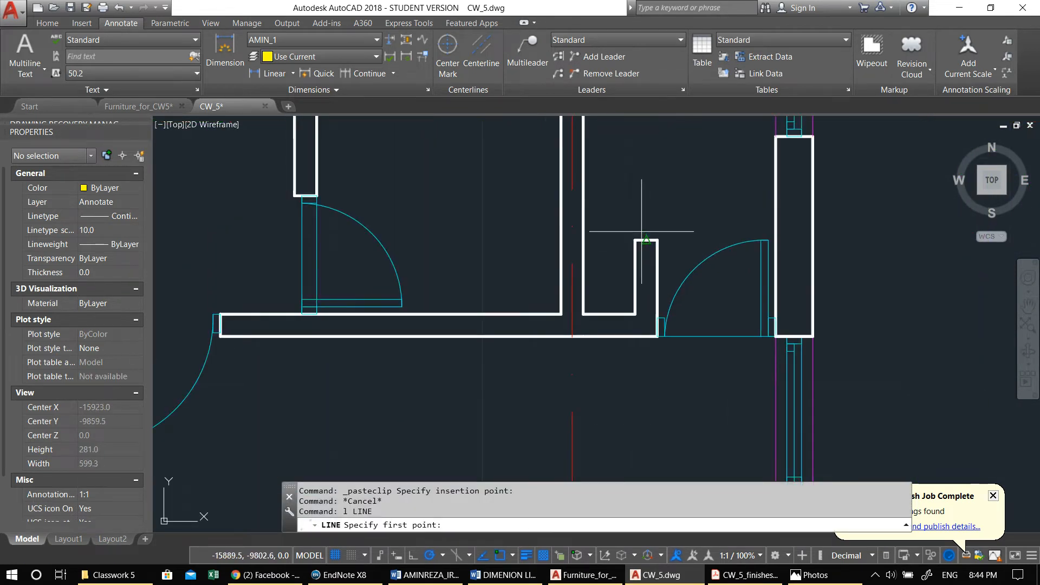
{"action": "key", "text": "Escape"}
{"action": "key", "text": "Escape"}
{"action": "key", "text": "Escape"}
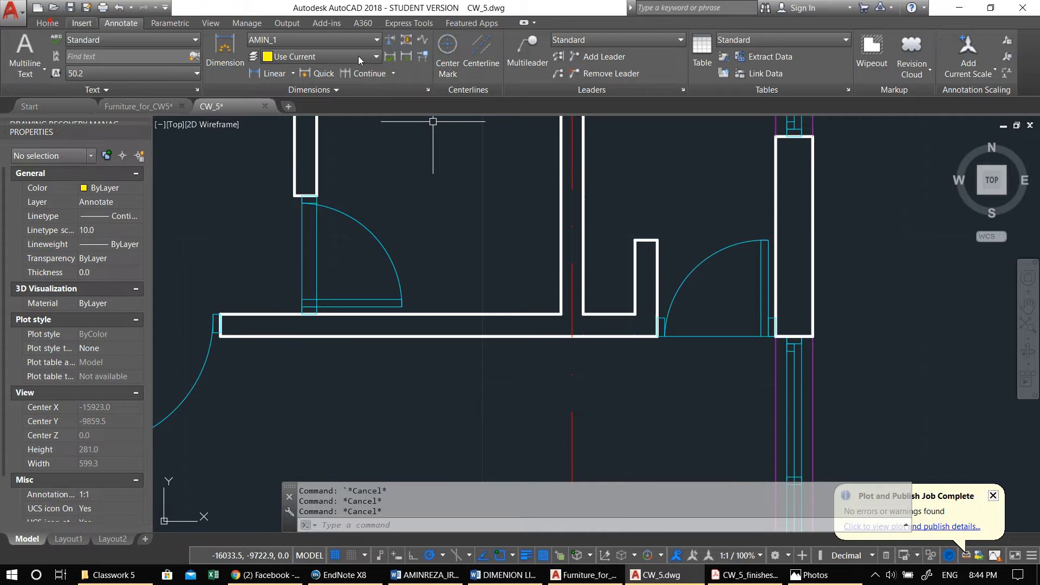
Step: Make furniture the current layer and draw a line closing the niche between the partition wall and the short wall stub
{"action": "left_click", "coordinate": [49, 24]}
{"action": "left_click", "coordinate": [560, 41]}
{"action": "left_click", "coordinate": [561, 170]}
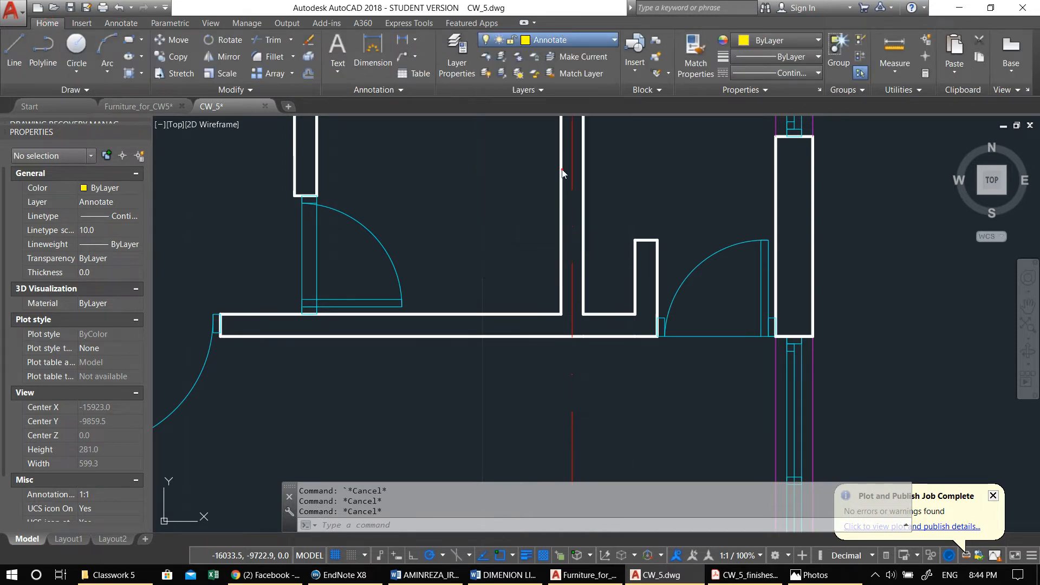
{"action": "middle_click_drag", "start_coordinate": [643, 230], "coordinate": [616, 231]}
{"action": "type", "text": "l"}
{"action": "key", "text": "Return"}
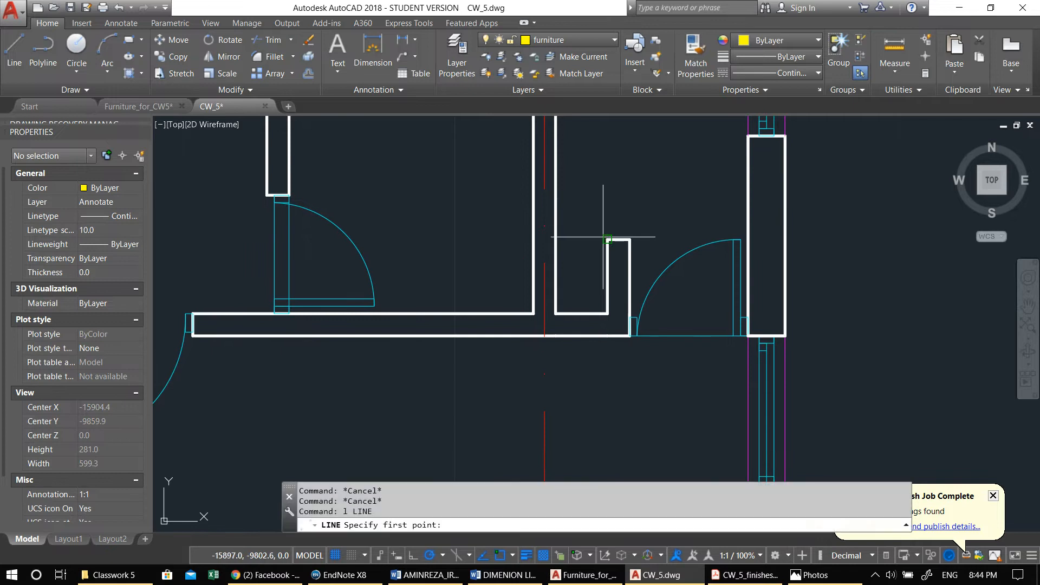
{"action": "left_click", "coordinate": [603, 237]}
{"action": "middle_click_drag", "start_coordinate": [569, 250], "coordinate": [557, 244]}
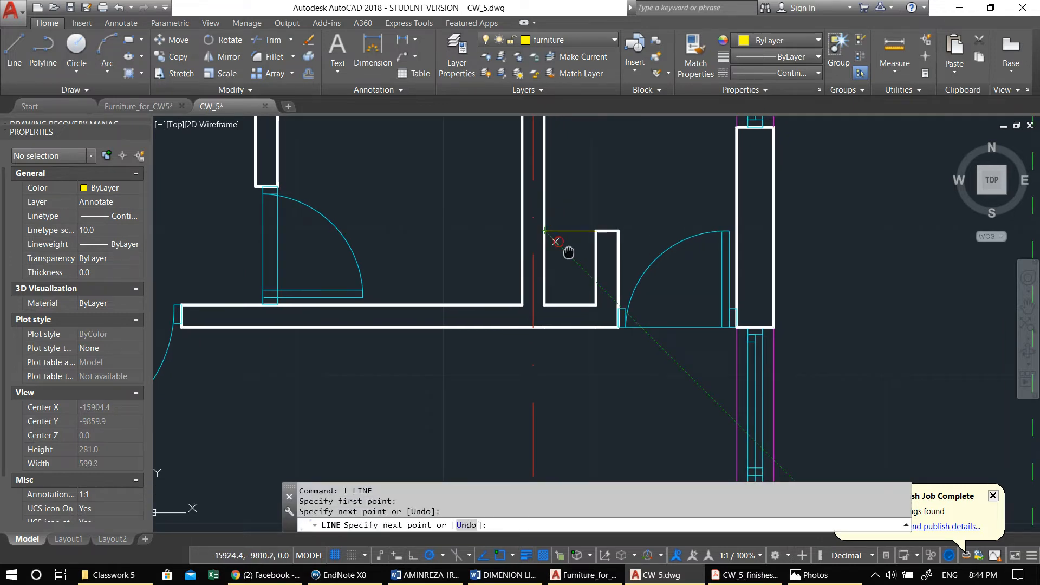
{"action": "left_click", "coordinate": [555, 239]}
{"action": "key", "text": "Return"}
Step: Offset the niche's closing line by 5 toward the inside of the niche
{"action": "type", "text": "o"}
{"action": "key", "text": "Return"}
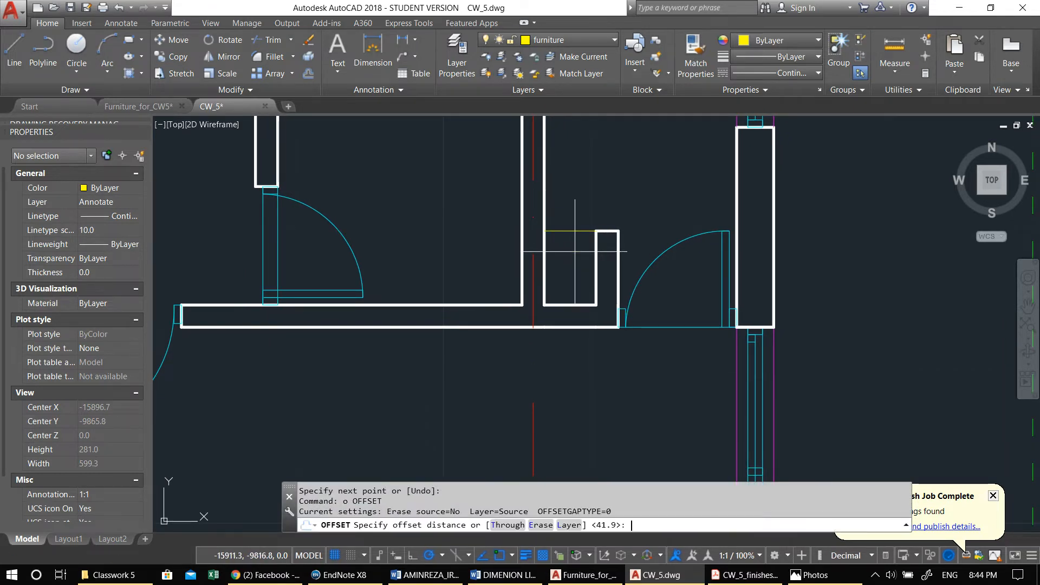
{"action": "type", "text": "5"}
{"action": "key", "text": "Return"}
{"action": "left_click", "coordinate": [559, 232]}
{"action": "left_click", "coordinate": [563, 277]}
{"action": "key", "text": "Escape"}
{"action": "middle_click_drag", "start_coordinate": [575, 281], "coordinate": [592, 269]}
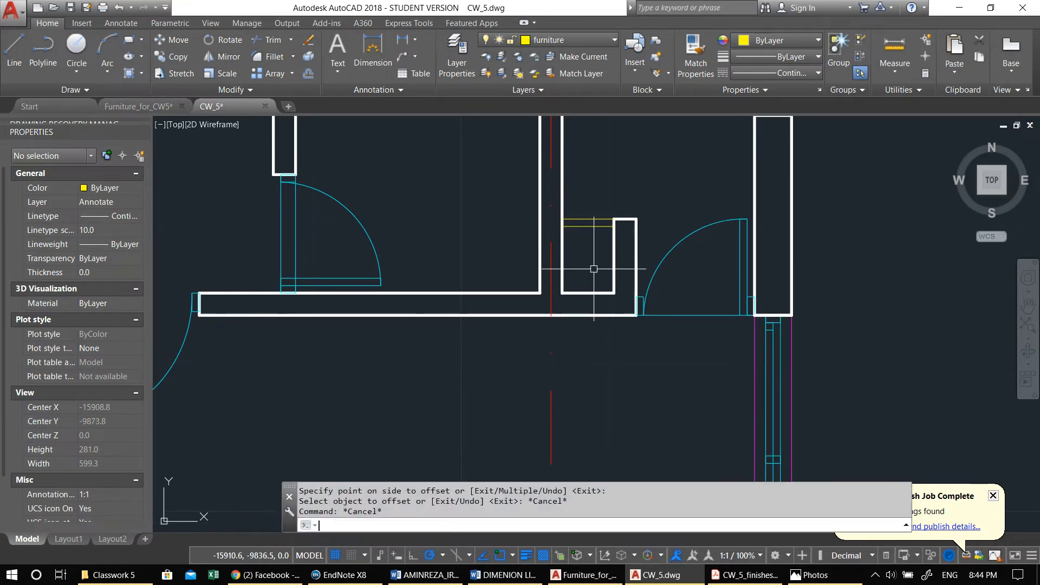
Step: Draw a bent two-segment line inside the niche from the offset line's west end to the opposite inner corner
{"action": "type", "text": "l"}
{"action": "key", "text": "Return"}
{"action": "scroll", "coordinate": [582, 247], "scroll_direction": "up", "scroll_amount": 2}
{"action": "left_click", "coordinate": [550, 217]}
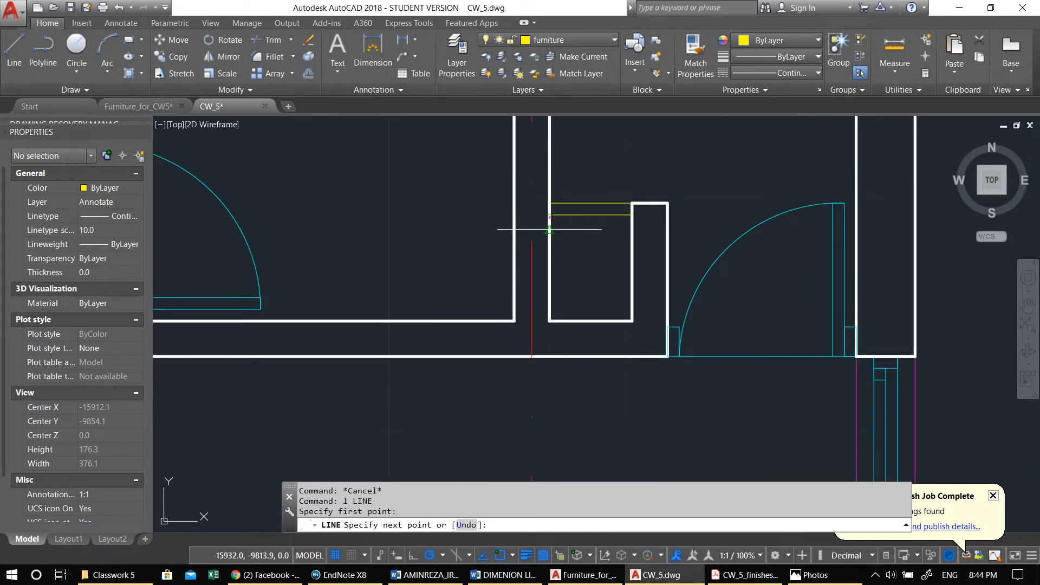
{"action": "left_click", "coordinate": [573, 290]}
{"action": "left_click", "coordinate": [632, 321]}
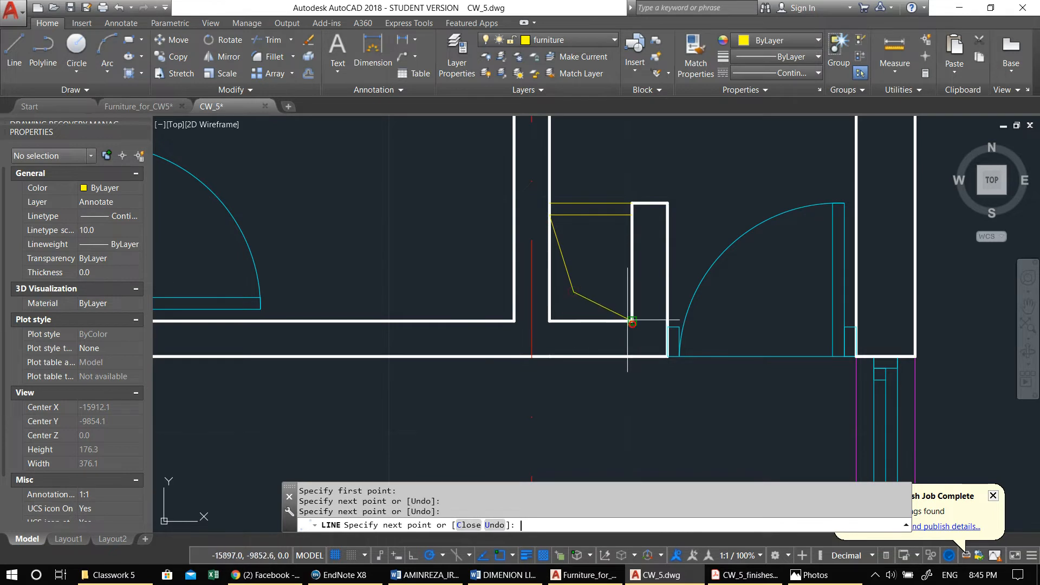
{"action": "key", "text": "Return"}
Step: Assign the two slanted lines inside the niche to the Annotate layer
{"action": "left_click", "coordinate": [607, 297]}
{"action": "left_click", "coordinate": [568, 274]}
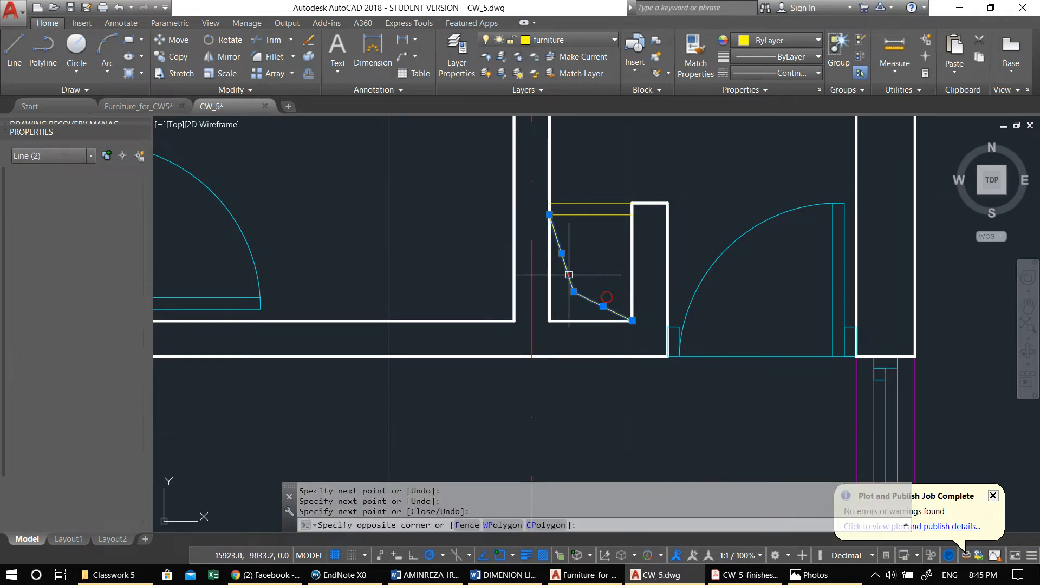
{"action": "left_click", "coordinate": [555, 40]}
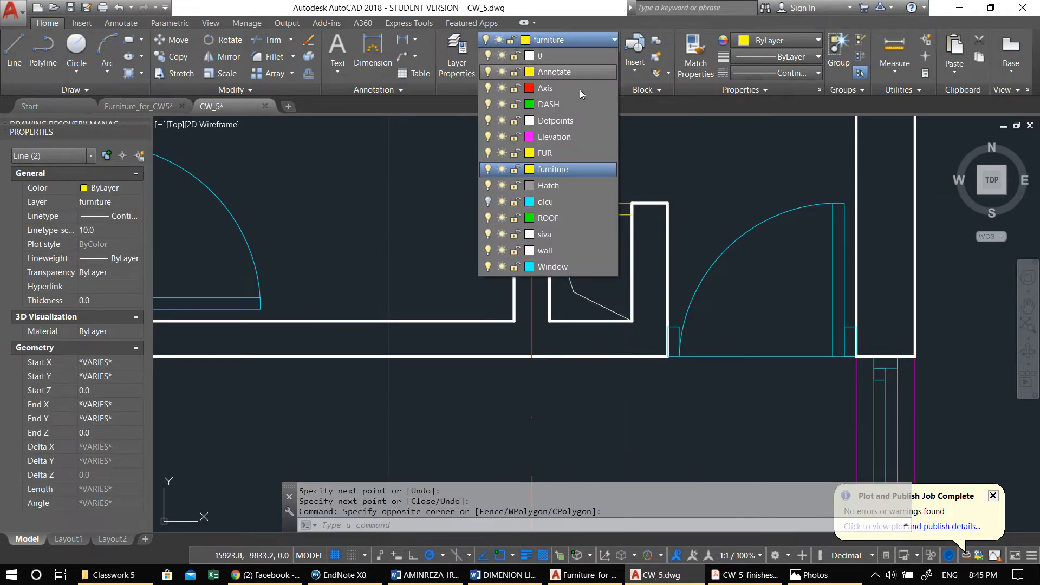
{"action": "left_click", "coordinate": [552, 72]}
{"action": "key", "text": "Escape"}
{"action": "middle_click_drag", "start_coordinate": [598, 238], "coordinate": [580, 237]}
{"action": "key", "text": "Escape"}
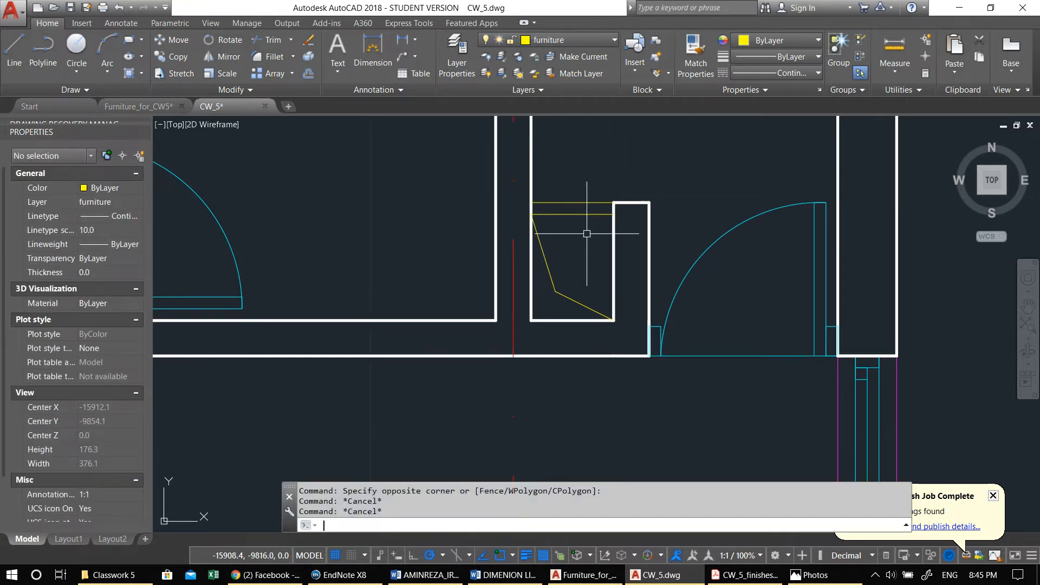
Step: Hatch the area between the slanted lines and the niche walls with the ANSI31 pattern
{"action": "type", "text": "h"}
{"action": "key", "text": "Return"}
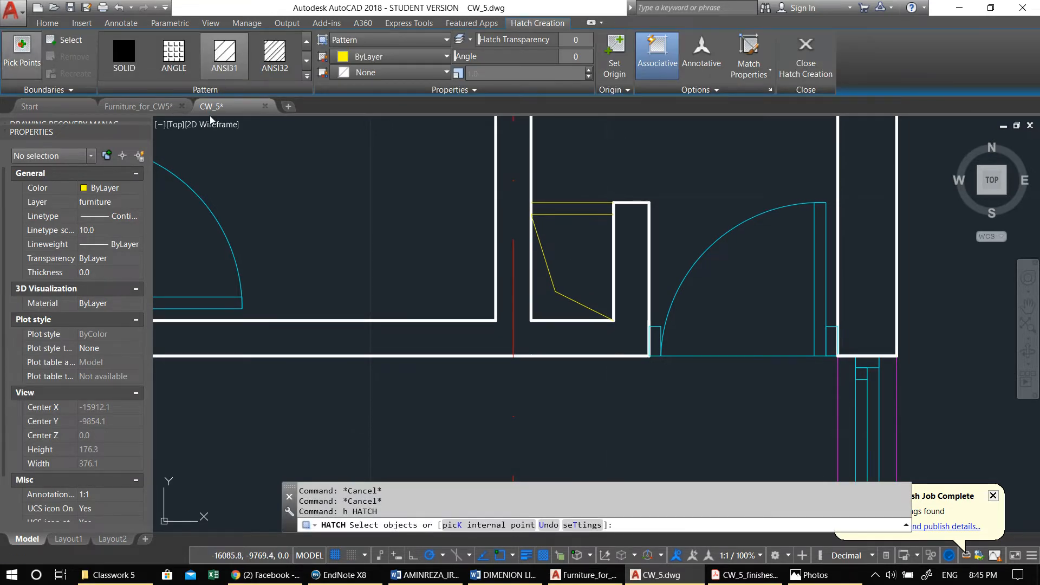
{"action": "left_click", "coordinate": [22, 51]}
{"action": "left_click", "coordinate": [547, 295]}
{"action": "middle_click_drag", "start_coordinate": [433, 246], "coordinate": [514, 310]}
{"action": "key", "text": "Return"}
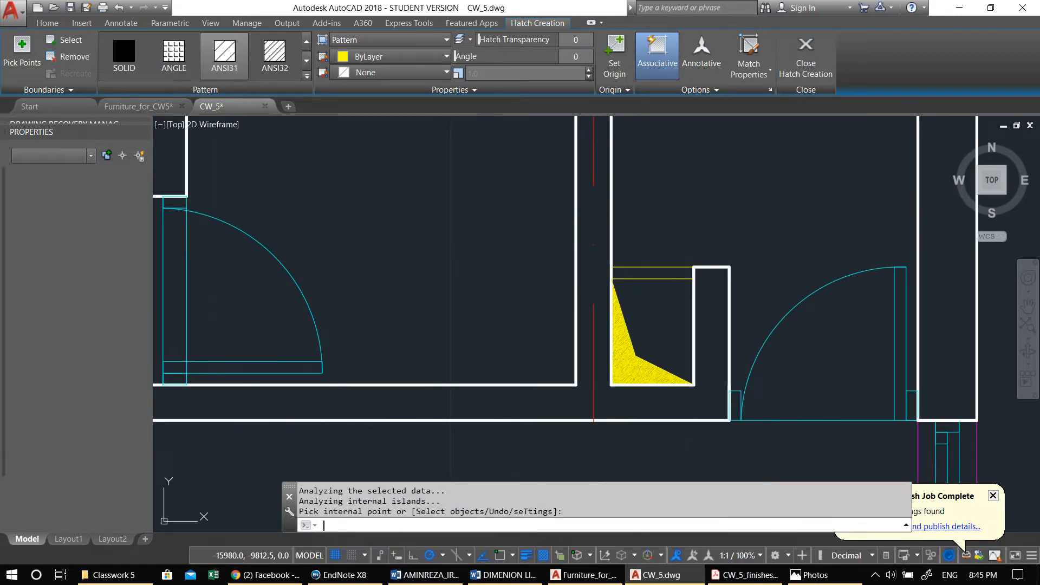
Step: Match the properties of the niche's hatch to those of the hatched column at the wall junction north of it
{"action": "scroll", "coordinate": [501, 237], "scroll_direction": "down", "scroll_amount": 2}
{"action": "type", "text": "ma"}
{"action": "key", "text": "Return"}
{"action": "middle_click_drag", "start_coordinate": [473, 193], "coordinate": [470, 224]}
{"action": "scroll", "coordinate": [549, 281], "scroll_direction": "up", "scroll_amount": 2}
{"action": "scroll", "coordinate": [548, 281], "scroll_direction": "down", "scroll_amount": 3}
{"action": "middle_click_drag", "start_coordinate": [461, 168], "coordinate": [461, 226]}
{"action": "scroll", "coordinate": [461, 226], "scroll_direction": "up", "scroll_amount": 3}
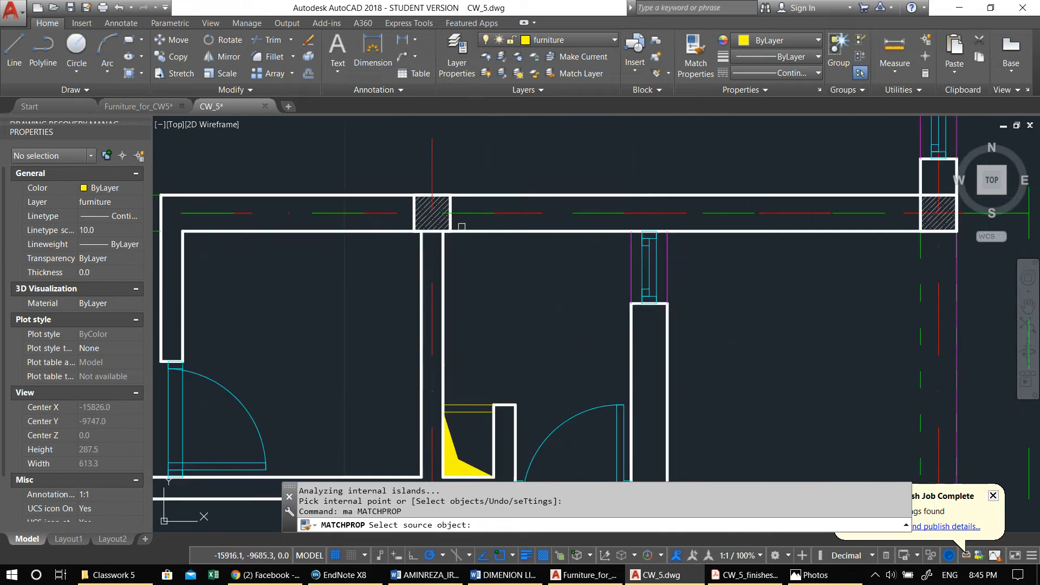
{"action": "scroll", "coordinate": [462, 226], "scroll_direction": "up", "scroll_amount": 3}
{"action": "left_click", "coordinate": [418, 225]}
{"action": "middle_click_drag", "start_coordinate": [490, 428], "coordinate": [424, 103]}
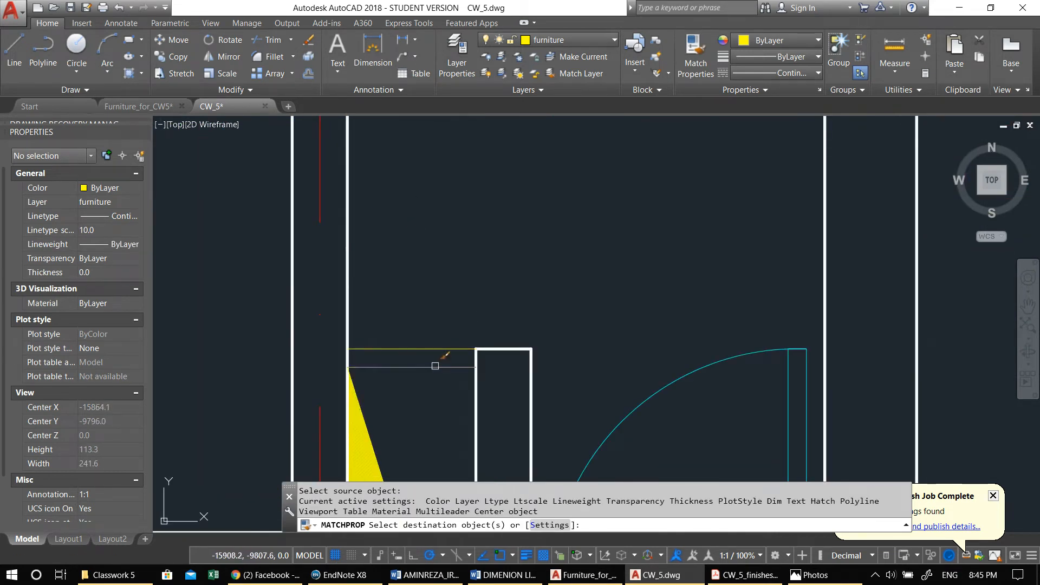
{"action": "middle_click_drag", "start_coordinate": [445, 355], "coordinate": [517, 103]}
{"action": "left_click", "coordinate": [435, 227]}
{"action": "key", "text": "Escape"}
Step: Set the pattern of the niche's hatch to ANSI31
{"action": "left_click", "coordinate": [438, 235]}
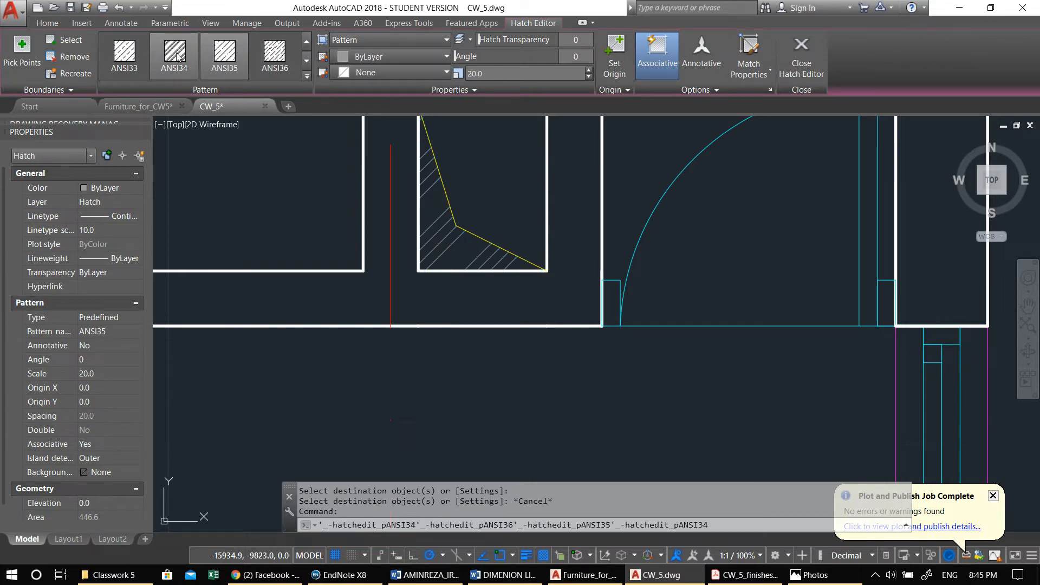
{"action": "left_click", "coordinate": [306, 76]}
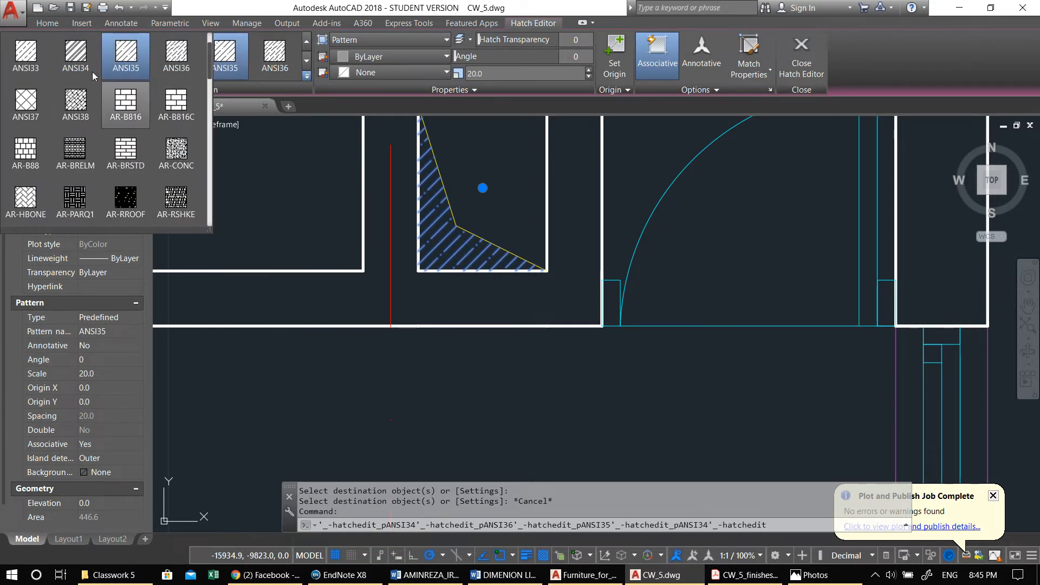
{"action": "scroll", "coordinate": [90, 71], "scroll_direction": "up", "scroll_amount": 1}
{"action": "left_click", "coordinate": [128, 60]}
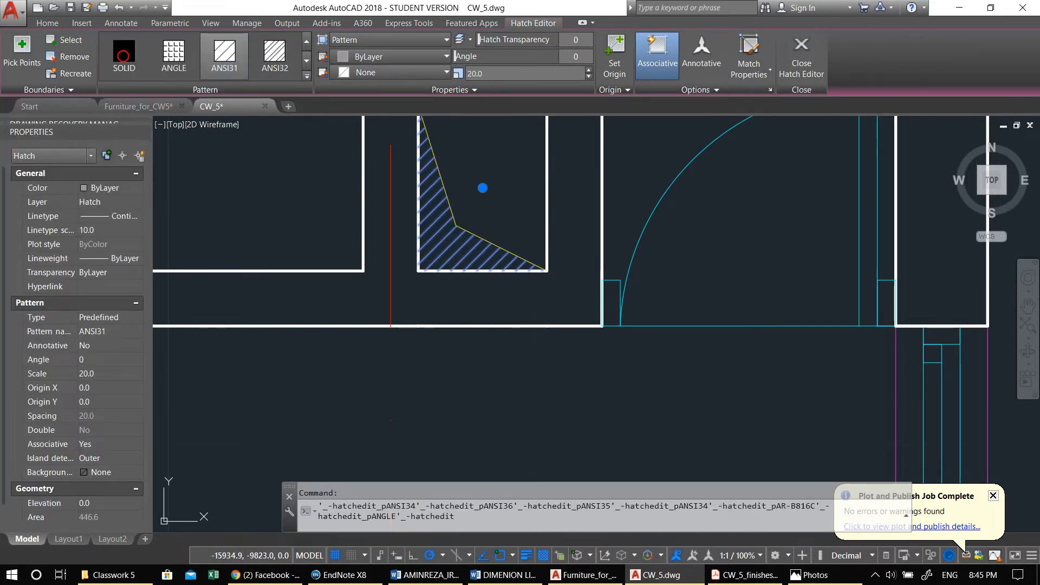
{"action": "key", "text": "Escape"}
{"action": "key", "text": "Escape"}
{"action": "key", "text": "Escape"}
{"action": "scroll", "coordinate": [496, 295], "scroll_direction": "down", "scroll_amount": 5}
{"action": "middle_click_drag", "start_coordinate": [527, 345], "coordinate": [491, 237]}
{"action": "scroll", "coordinate": [470, 211], "scroll_direction": "up", "scroll_amount": 2}
{"action": "scroll", "coordinate": [470, 211], "scroll_direction": "down", "scroll_amount": 6}
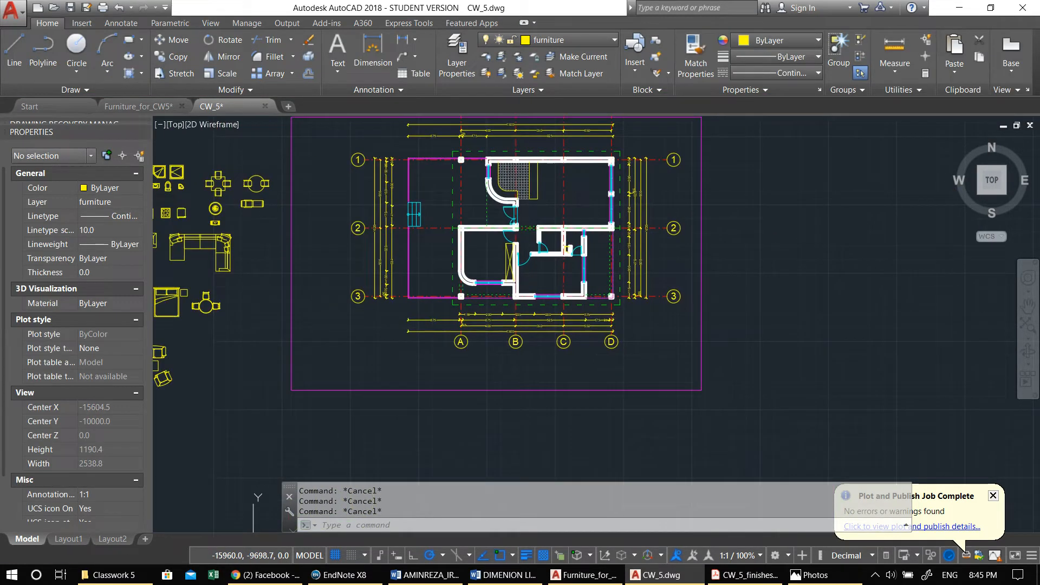
{"action": "middle_click_drag", "start_coordinate": [253, 189], "coordinate": [440, 206]}
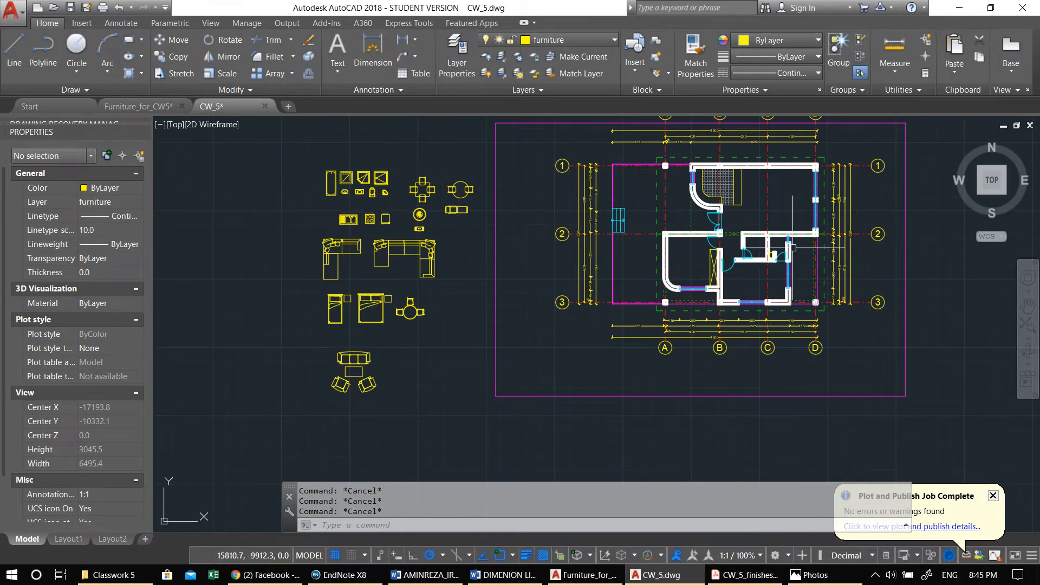
{"action": "scroll", "coordinate": [792, 247], "scroll_direction": "up", "scroll_amount": 12}
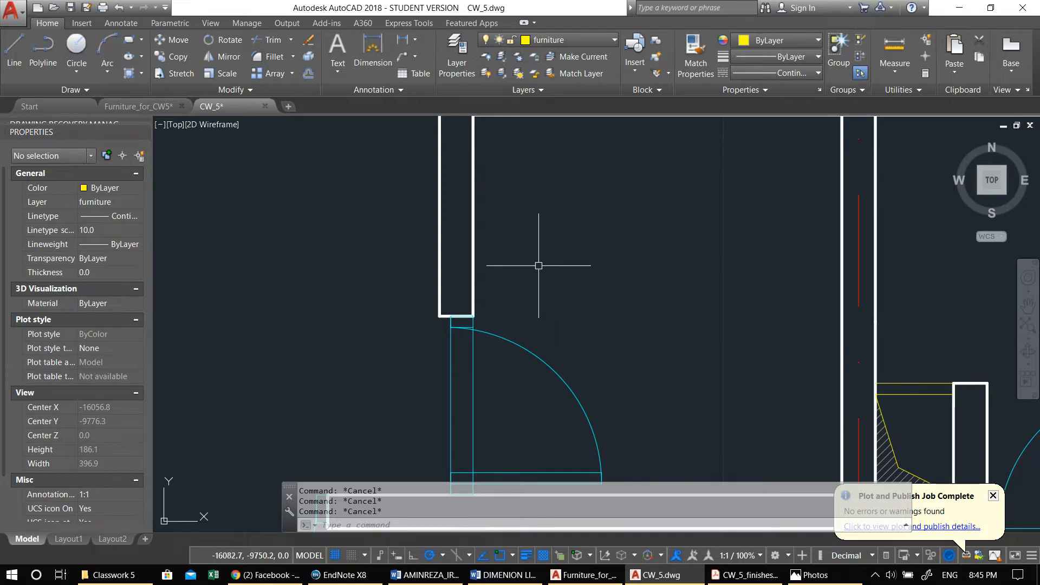
{"action": "scroll", "coordinate": [538, 265], "scroll_direction": "down", "scroll_amount": 2}
{"action": "middle_click_drag", "start_coordinate": [532, 269], "coordinate": [523, 297]}
{"action": "type", "text": "pl"}
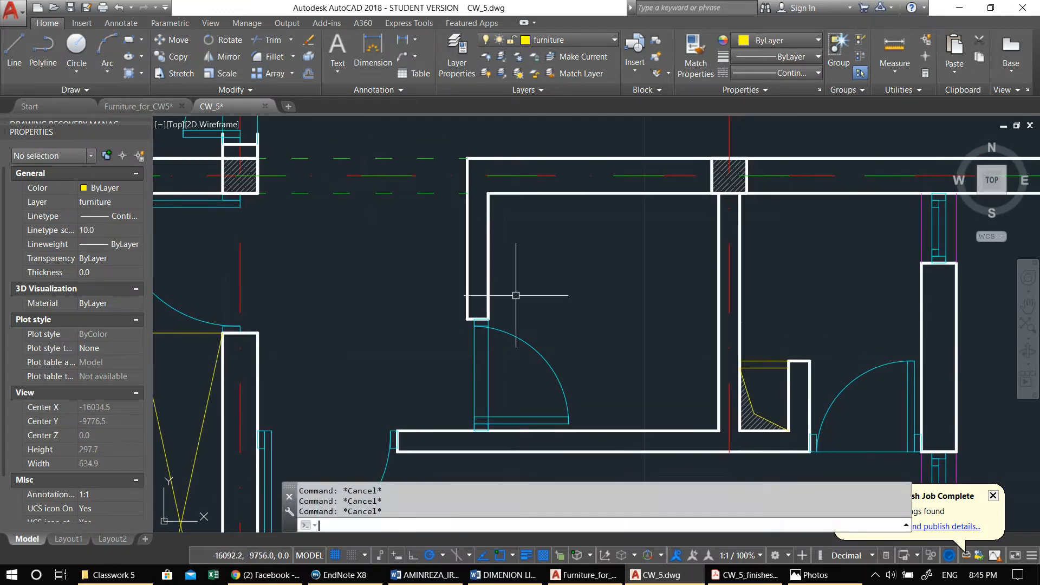
{"action": "key", "text": "Return"}
{"action": "key", "text": "Escape"}
{"action": "key", "text": "Escape"}
{"action": "key", "text": "Escape"}
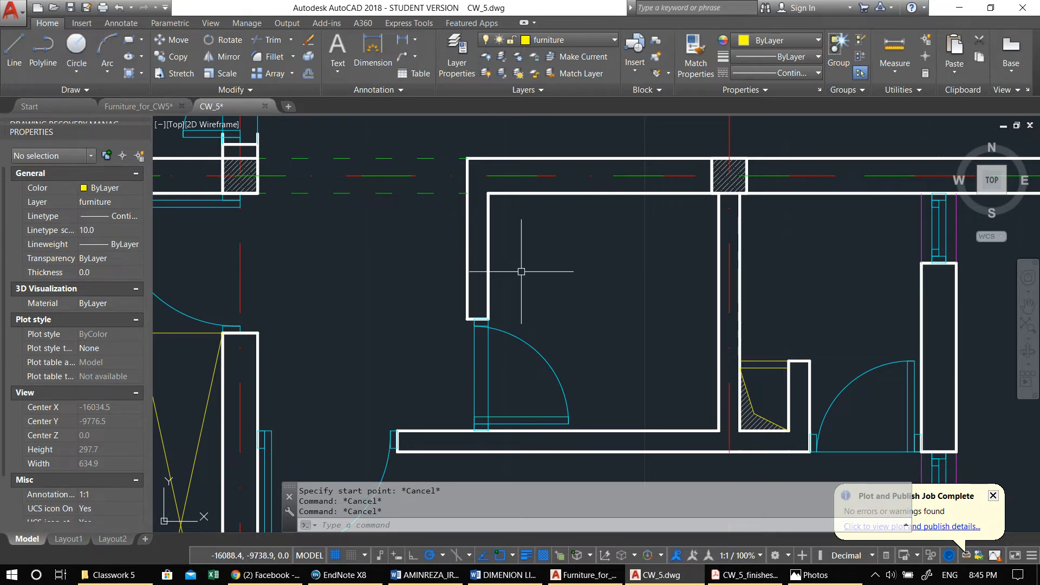
Step: Draw an open zigzag polyline of nine segments in the empty floor area of the room south of the bathrooms
{"action": "scroll", "coordinate": [494, 272], "scroll_direction": "down", "scroll_amount": 2}
{"action": "mouse_move", "coordinate": [510, 239]}
{"action": "middle_mouse_down"}
{"action": "mouse_move", "coordinate": [570, 191]}
{"action": "mouse_move", "coordinate": [608, 109]}
{"action": "middle_mouse_up"}
{"action": "middle_click_drag", "start_coordinate": [508, 263], "coordinate": [621, 260]}
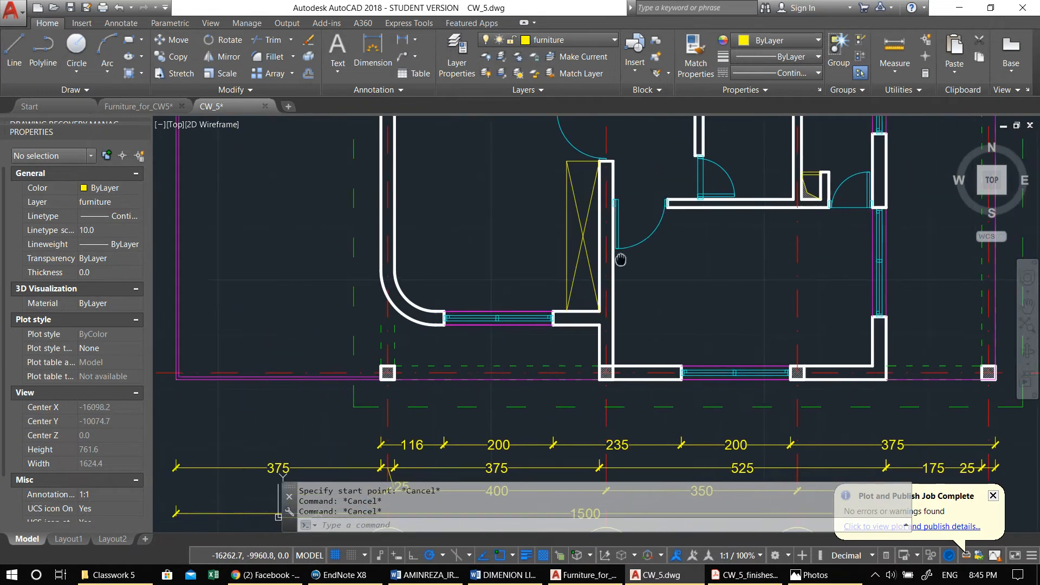
{"action": "type", "text": "pl"}
{"action": "key", "text": "Return"}
{"action": "left_click", "coordinate": [690, 320]}
{"action": "left_click", "coordinate": [689, 268]}
{"action": "left_click", "coordinate": [745, 277]}
{"action": "left_click", "coordinate": [767, 299]}
{"action": "left_click", "coordinate": [742, 323]}
{"action": "left_click", "coordinate": [742, 337]}
{"action": "left_click", "coordinate": [775, 337]}
{"action": "left_click", "coordinate": [774, 354]}
{"action": "left_click", "coordinate": [711, 355]}
{"action": "left_click", "coordinate": [711, 323]}
{"action": "key", "text": "Escape"}
{"action": "middle_click_drag", "start_coordinate": [693, 306], "coordinate": [640, 272]}
{"action": "left_click", "coordinate": [639, 281]}
{"action": "key", "text": "Escape"}
{"action": "key", "text": "Escape"}
Step: Offset the zigzag polyline toward its inner side by a picked distance of about 10
{"action": "scroll", "coordinate": [653, 255], "scroll_direction": "up", "scroll_amount": 4}
{"action": "type", "text": "o"}
{"action": "key", "text": "space"}
{"action": "left_click", "coordinate": [662, 224]}
{"action": "left_click", "coordinate": [654, 238]}
{"action": "left_click", "coordinate": [655, 231]}
{"action": "left_click", "coordinate": [636, 298]}
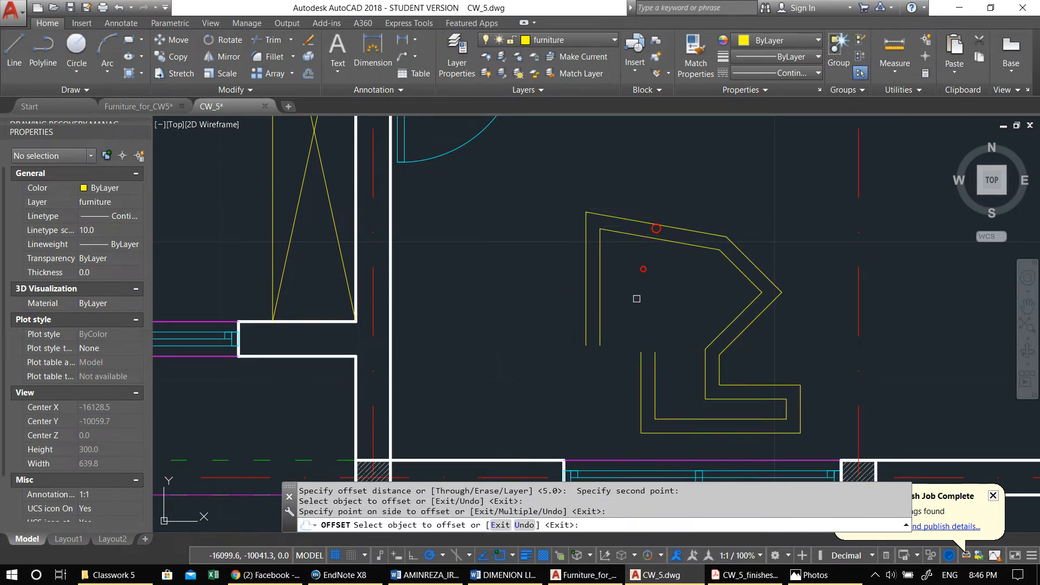
{"action": "scroll", "coordinate": [637, 299], "scroll_direction": "down", "scroll_amount": 2}
{"action": "key", "text": "Escape"}
Step: Trim away the long, gently sloping north segments of the zigzag polyline and its offset copy
{"action": "left_click", "coordinate": [722, 328]}
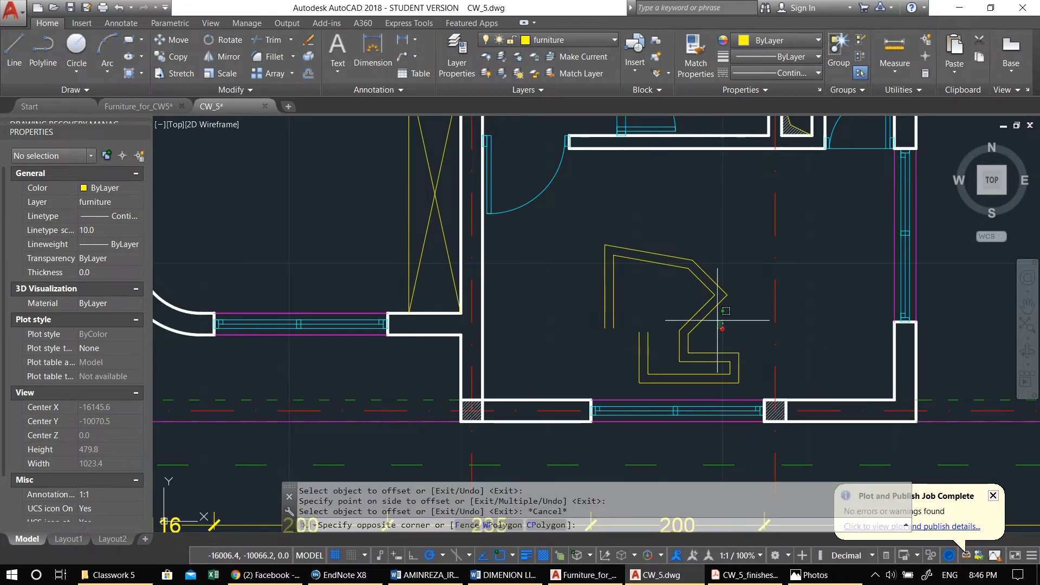
{"action": "left_click", "coordinate": [681, 289]}
{"action": "key", "text": "Escape"}
{"action": "key", "text": "Escape"}
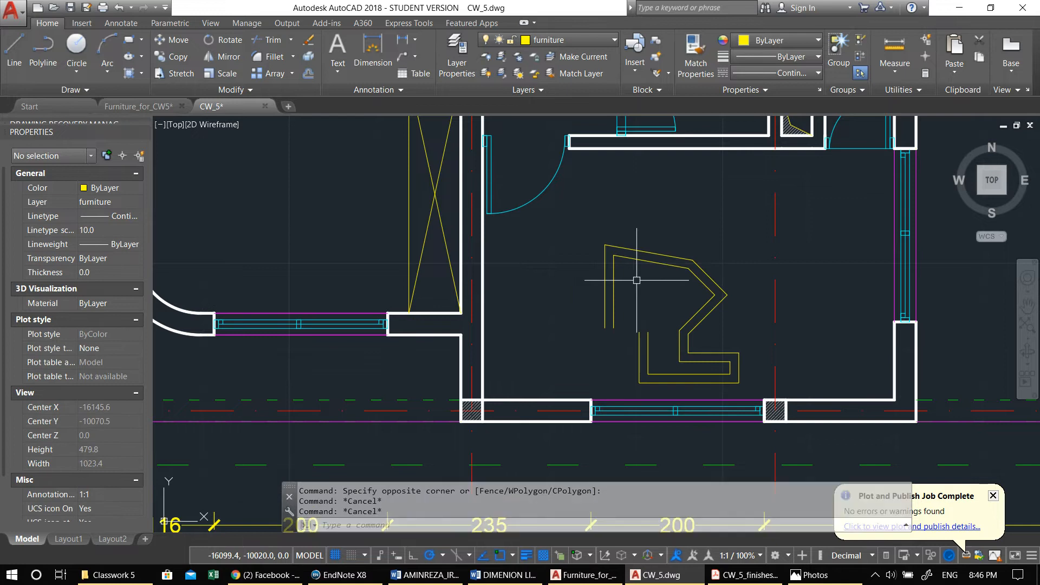
{"action": "type", "text": "tr"}
{"action": "key", "text": "space"}
{"action": "key", "text": "space"}
{"action": "left_click", "coordinate": [660, 290]}
{"action": "left_click", "coordinate": [654, 199]}
{"action": "key", "text": "Escape"}
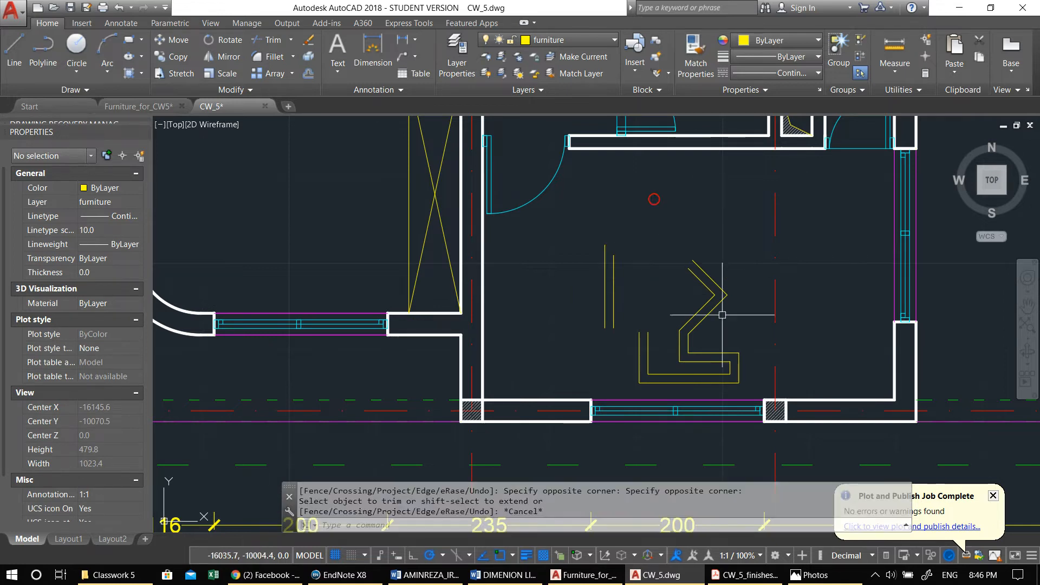
Step: Erase all remaining pieces of the zigzag polyline and its offset copy
{"action": "left_click", "coordinate": [725, 313]}
{"action": "left_click", "coordinate": [568, 262]}
{"action": "left_click", "coordinate": [645, 309]}
{"action": "left_click", "coordinate": [576, 265]}
{"action": "type", "text": "e"}
{"action": "key", "text": "space"}
{"action": "middle_click_drag", "start_coordinate": [572, 163], "coordinate": [576, 308]}
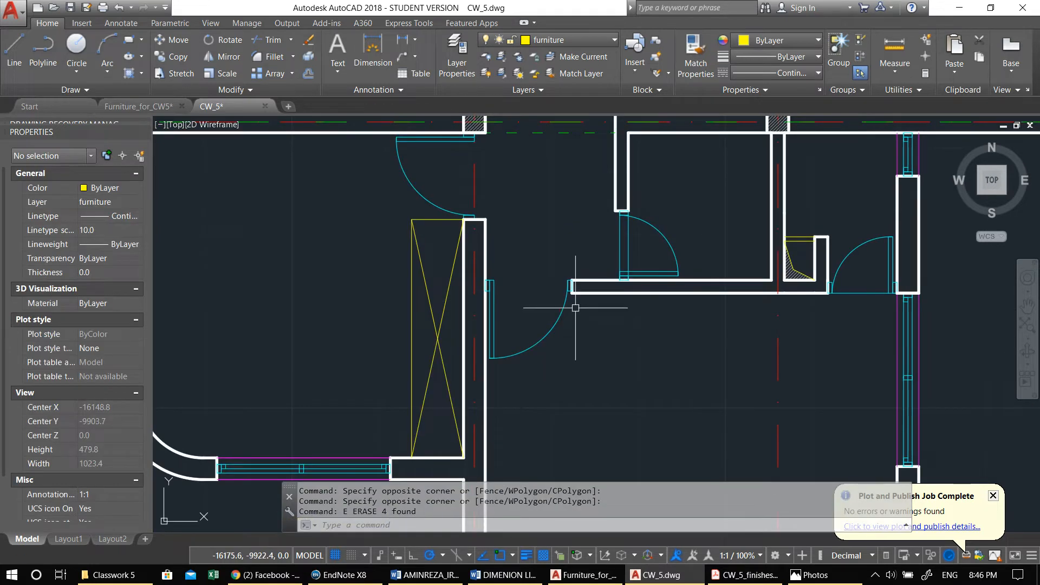
{"action": "mouse_move", "coordinate": [602, 247]}
{"action": "middle_mouse_down"}
{"action": "mouse_move", "coordinate": [547, 233]}
{"action": "mouse_move", "coordinate": [524, 257]}
{"action": "middle_mouse_up"}
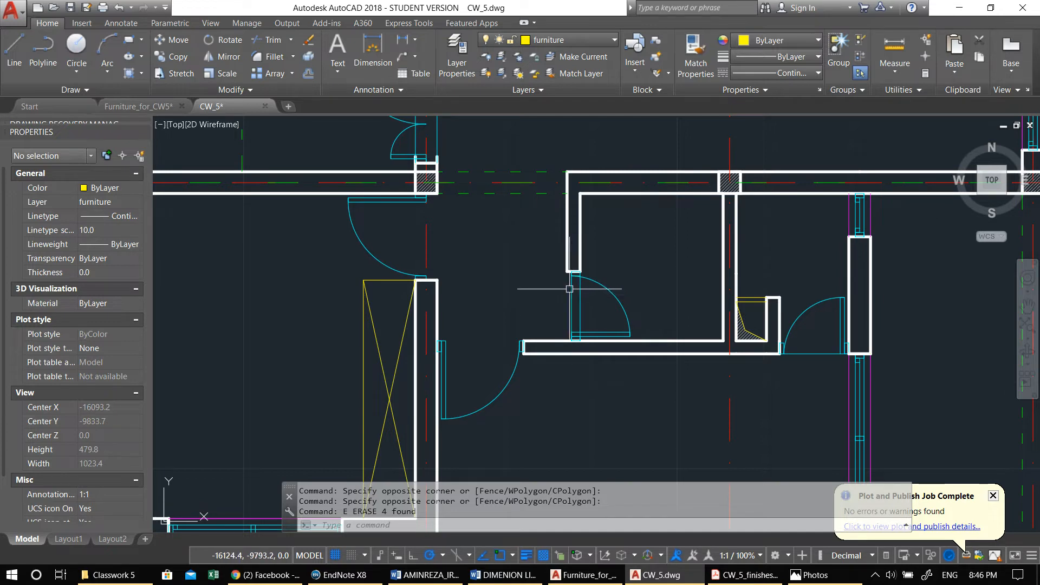
{"action": "mouse_move", "coordinate": [570, 289]}
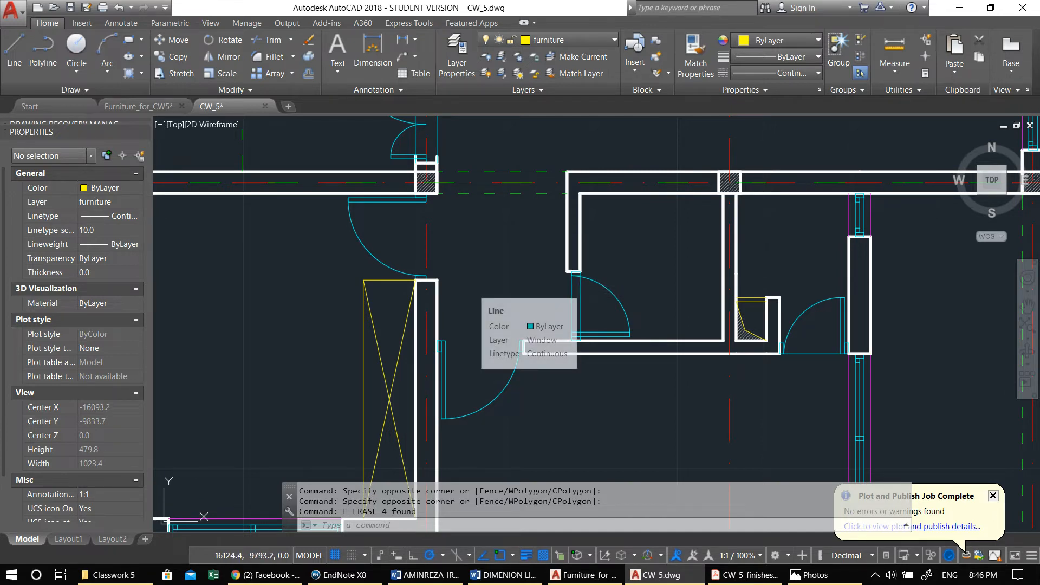
{"action": "key", "text": "Escape"}
{"action": "key", "text": "Escape"}
{"action": "middle_click_drag", "start_coordinate": [609, 249], "coordinate": [500, 262]}
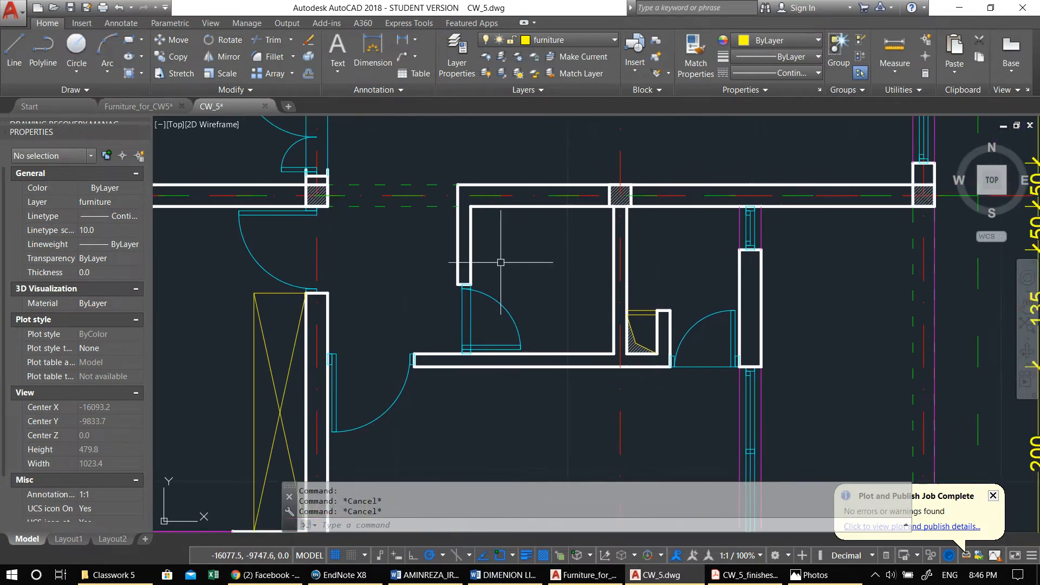
{"action": "scroll", "coordinate": [460, 240], "scroll_direction": "up", "scroll_amount": 2}
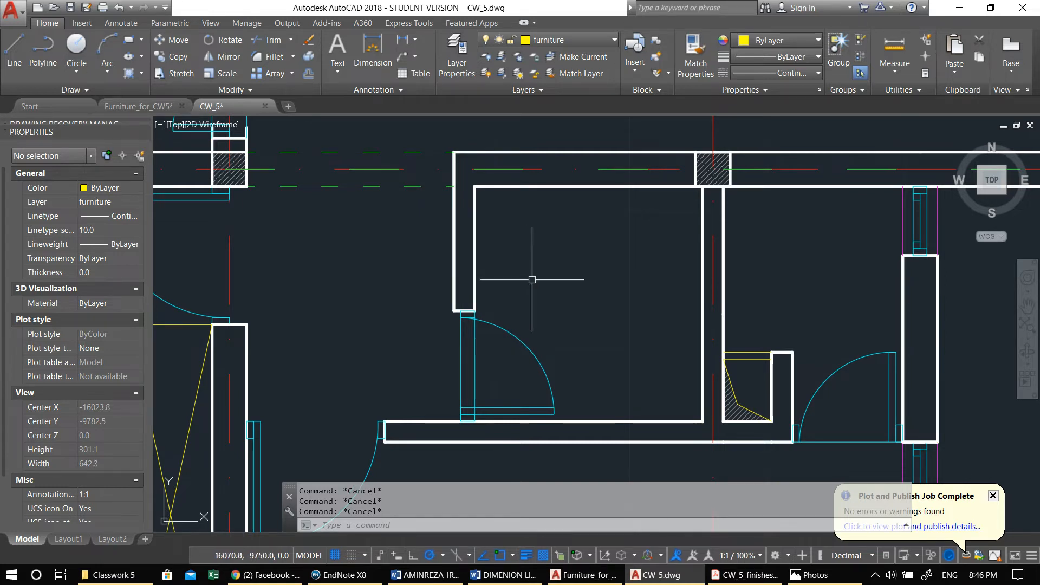
{"action": "middle_click_drag", "start_coordinate": [532, 280], "coordinate": [499, 288]}
Step: Draw a 60-wide closed rectangular polyline in the west bathroom's northwest corner, from the wall end beside the door up to the north wall
{"action": "type", "text": "pl"}
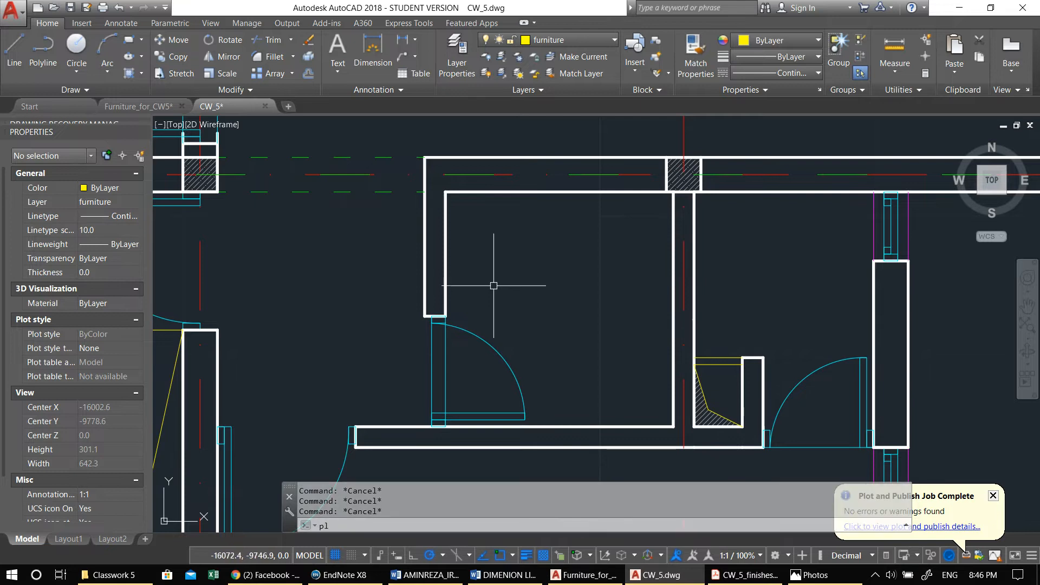
{"action": "middle_click_drag", "start_coordinate": [480, 303], "coordinate": [469, 305]}
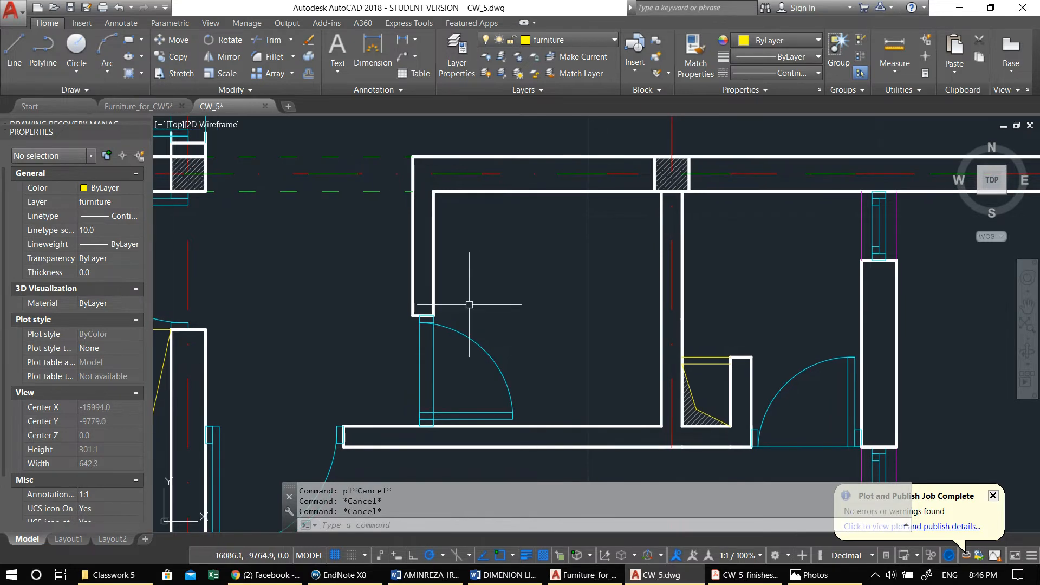
{"action": "key", "text": "Return"}
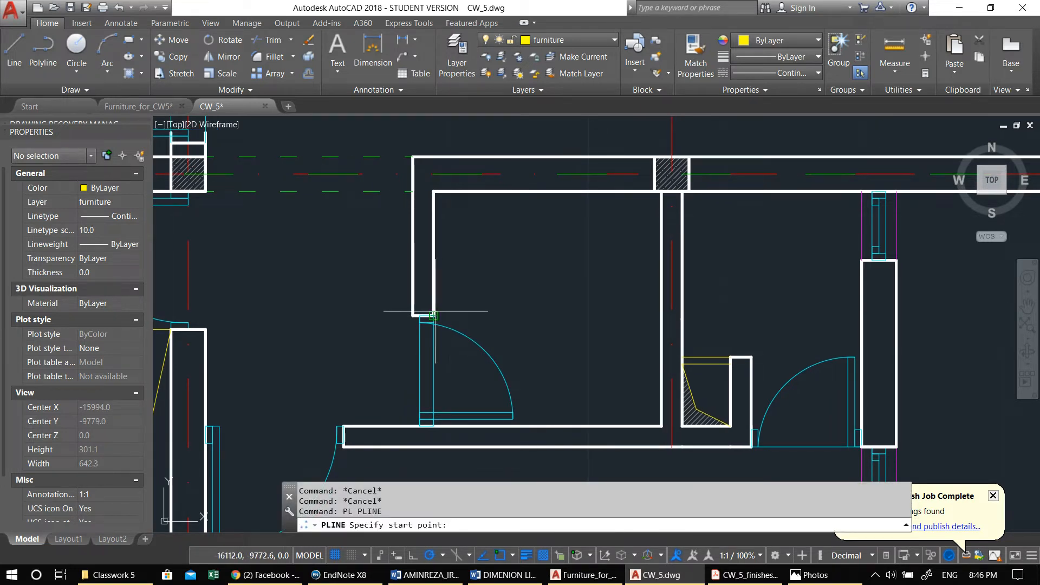
{"action": "left_click", "coordinate": [433, 315]}
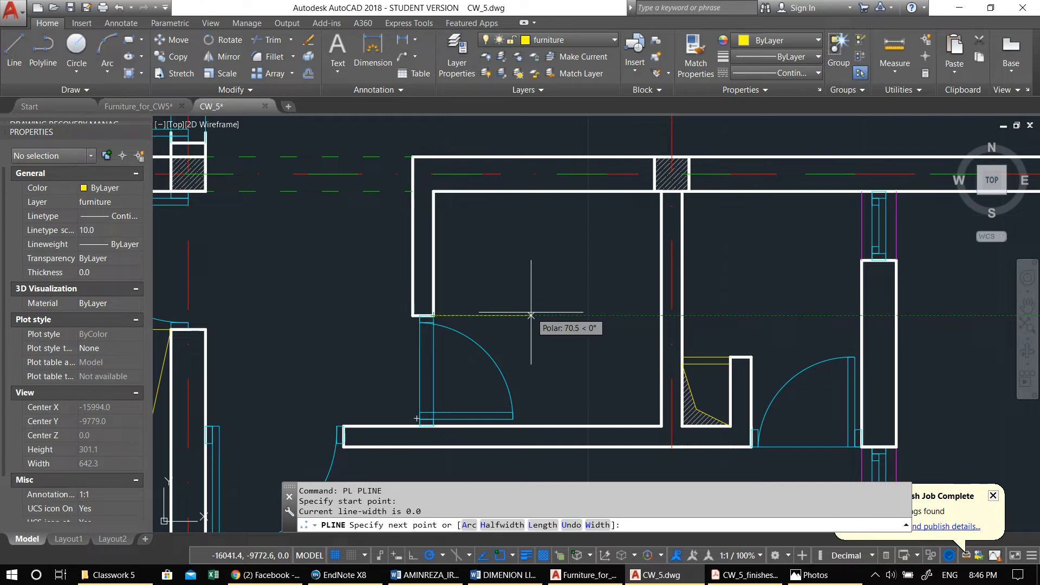
{"action": "type", "text": "60"}
{"action": "key", "text": "Return"}
{"action": "left_click", "coordinate": [516, 192]}
{"action": "left_click", "coordinate": [434, 191]}
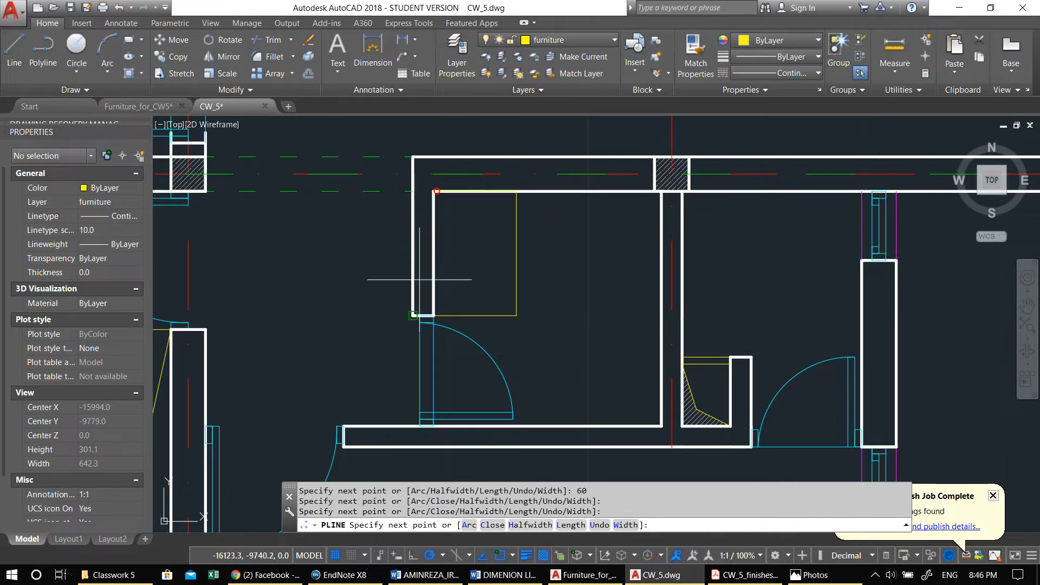
{"action": "left_click", "coordinate": [457, 303]}
{"action": "key", "text": "Return"}
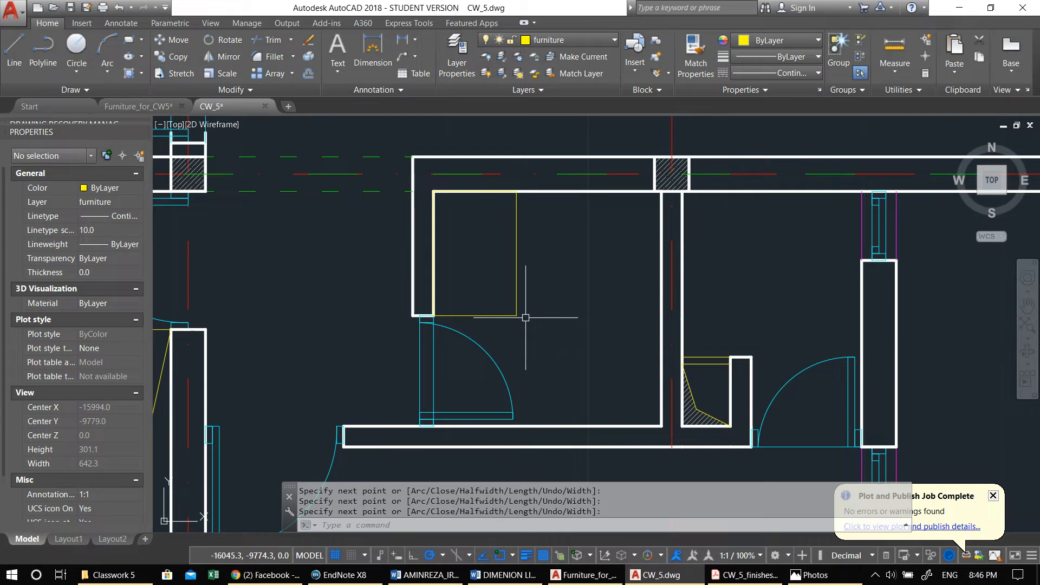
Step: Fillet the southeast corner of the rectangular outline in the west bathroom with a radius of 30
{"action": "type", "text": "f"}
{"action": "key", "text": "Return"}
{"action": "type", "text": "r"}
{"action": "key", "text": "Return"}
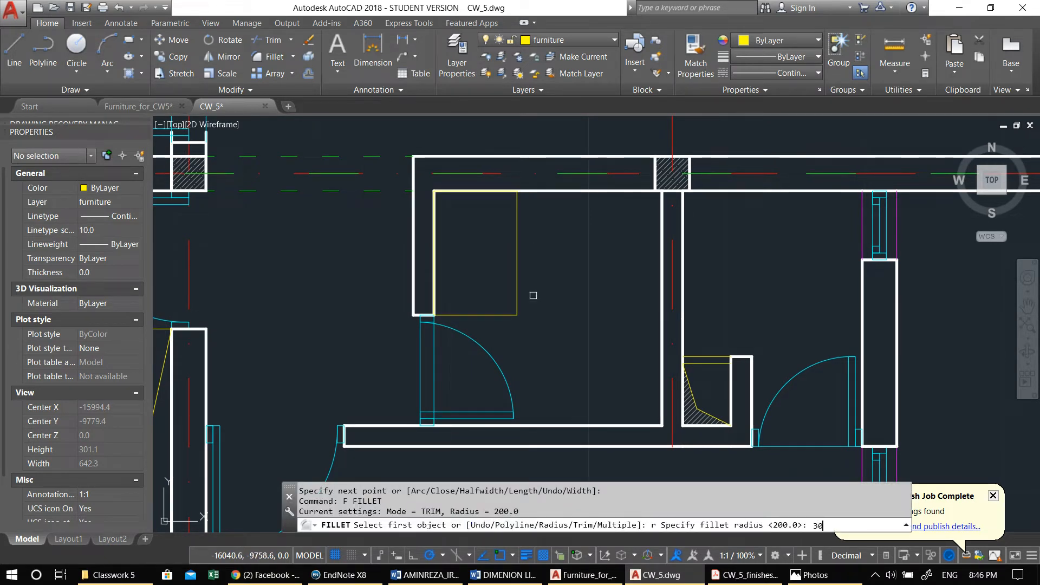
{"action": "type", "text": "30"}
{"action": "key", "text": "Return"}
{"action": "left_click", "coordinate": [483, 316]}
{"action": "left_click", "coordinate": [516, 283]}
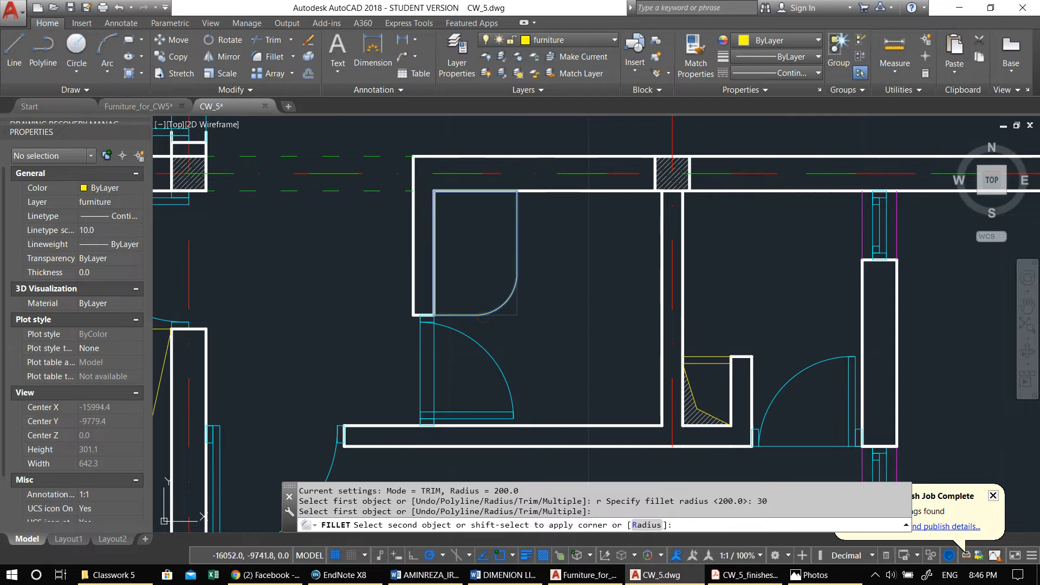
{"action": "key", "text": "Escape"}
Step: Offset the rounded-corner outline in the west bathroom by 5 toward its inside
{"action": "middle_click_drag", "start_coordinate": [513, 242], "coordinate": [524, 253]}
{"action": "type", "text": "o"}
{"action": "key", "text": "Return"}
{"action": "type", "text": "5"}
{"action": "key", "text": "Return"}
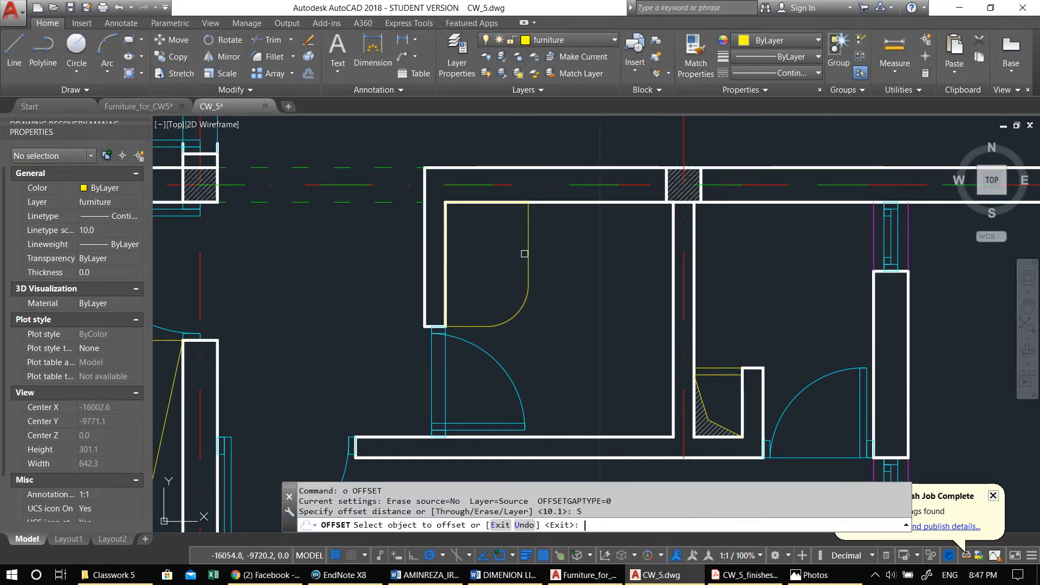
{"action": "left_click", "coordinate": [528, 256]}
{"action": "left_click", "coordinate": [506, 232]}
{"action": "key", "text": "Escape"}
Step: Draw a rectangle in the east bathroom from the niche wall's outer northeast corner to the room's northwest inner corner
{"action": "middle_click_drag", "start_coordinate": [629, 357], "coordinate": [596, 363]}
{"action": "type", "text": "re"}
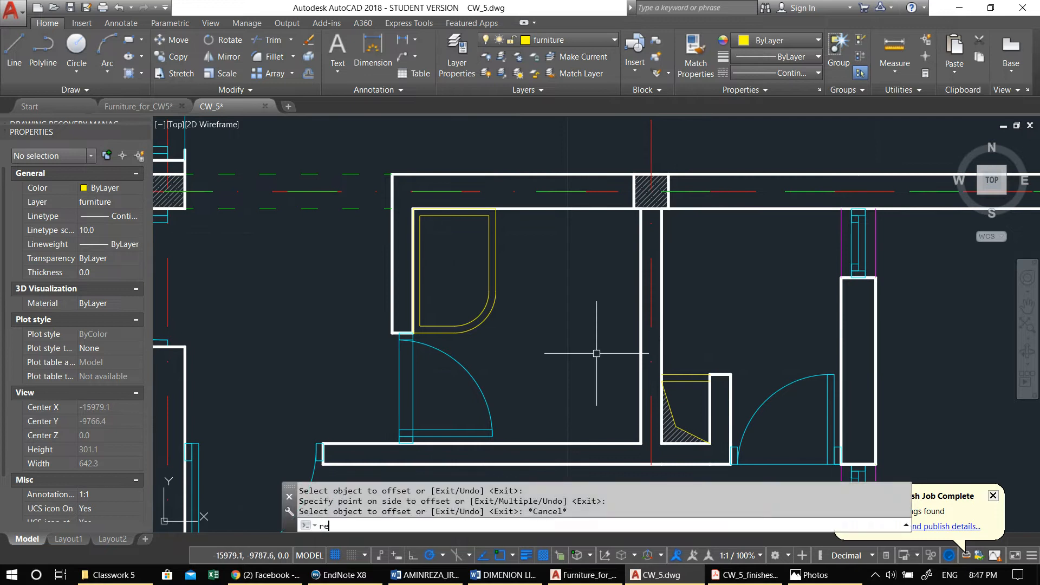
{"action": "type", "text": "c"}
{"action": "key", "text": "Return"}
{"action": "left_click", "coordinate": [730, 373]}
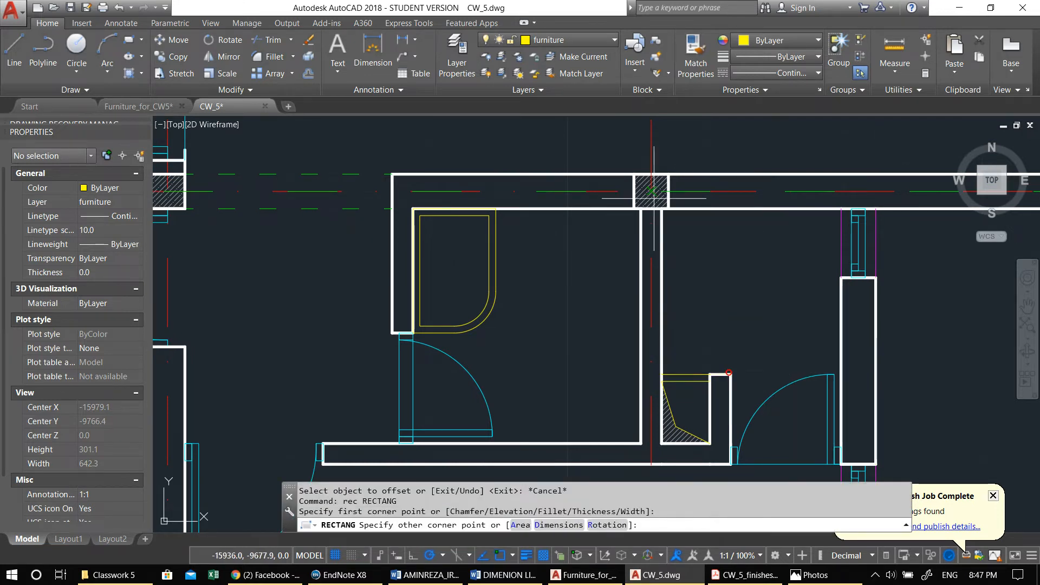
{"action": "key", "text": "Escape"}
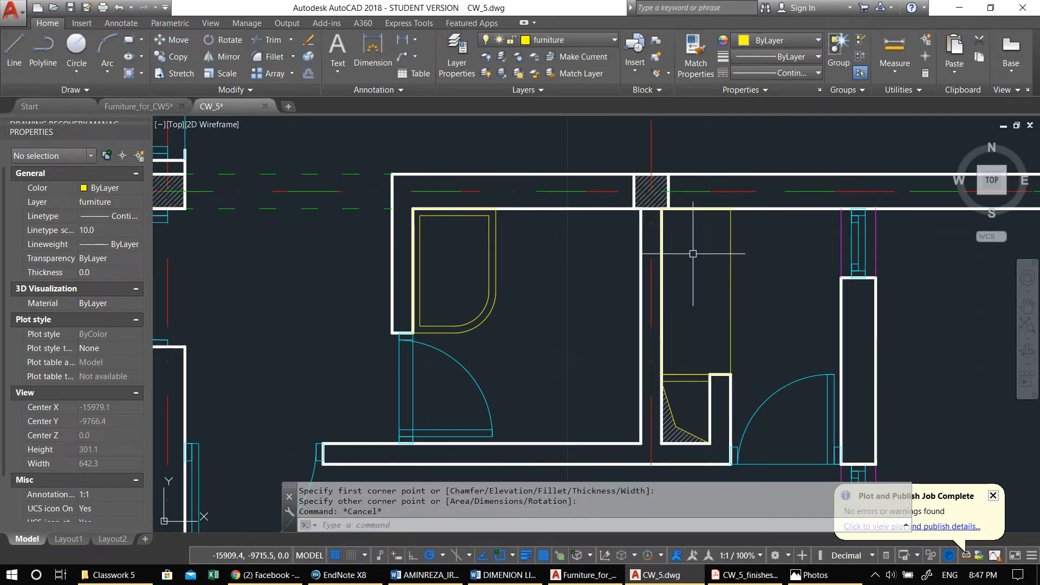
Step: Offset the rectangle north of the hatched niche by 5 toward its inside
{"action": "type", "text": "o"}
{"action": "key", "text": "Return"}
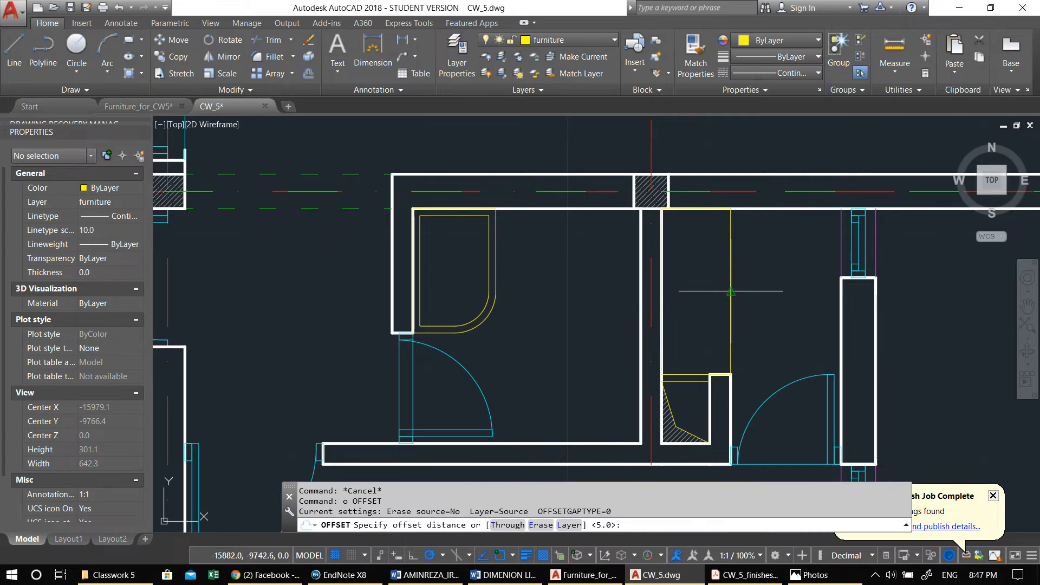
{"action": "key", "text": "Return"}
{"action": "left_click", "coordinate": [730, 291]}
{"action": "left_click", "coordinate": [704, 283]}
{"action": "key", "text": "Escape"}
{"action": "key", "text": "Escape"}
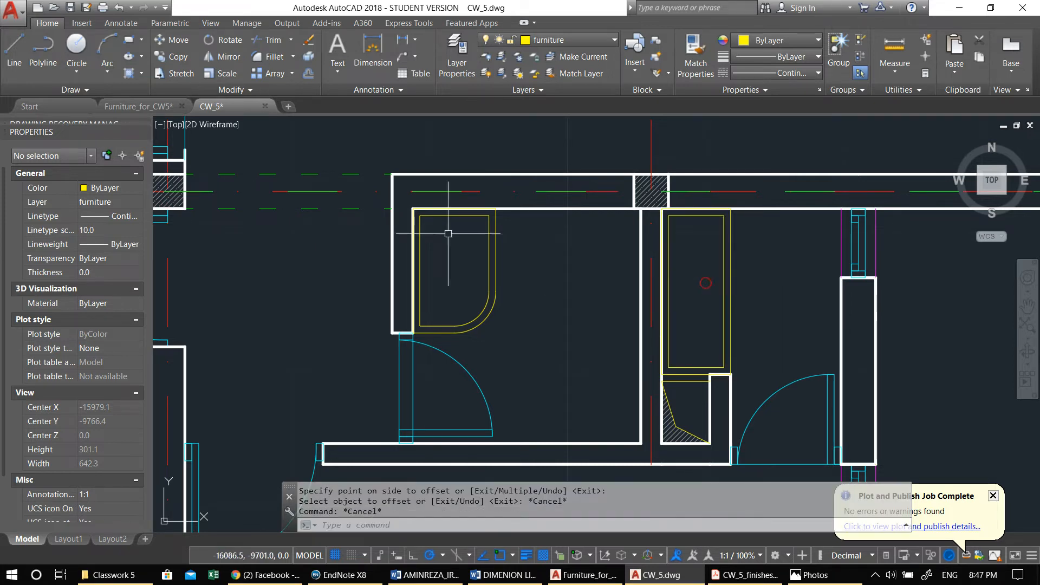
Step: Draw a small drain circle of radius about 2 inside the northeast corner of the west bathroom's shower tray
{"action": "scroll", "coordinate": [448, 233], "scroll_direction": "up", "scroll_amount": 1}
{"action": "type", "text": "c"}
{"action": "key", "text": "Return"}
{"action": "scroll", "coordinate": [582, 238], "scroll_direction": "up", "scroll_amount": 3}
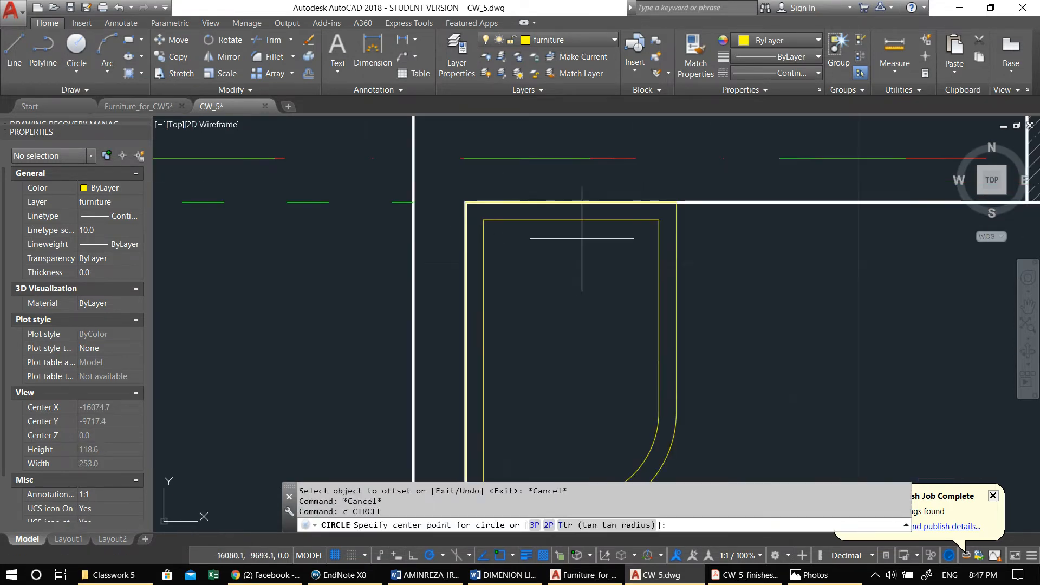
{"action": "scroll", "coordinate": [623, 234], "scroll_direction": "down", "scroll_amount": 3}
{"action": "scroll", "coordinate": [596, 241], "scroll_direction": "up", "scroll_amount": 5}
{"action": "left_click", "coordinate": [587, 246]}
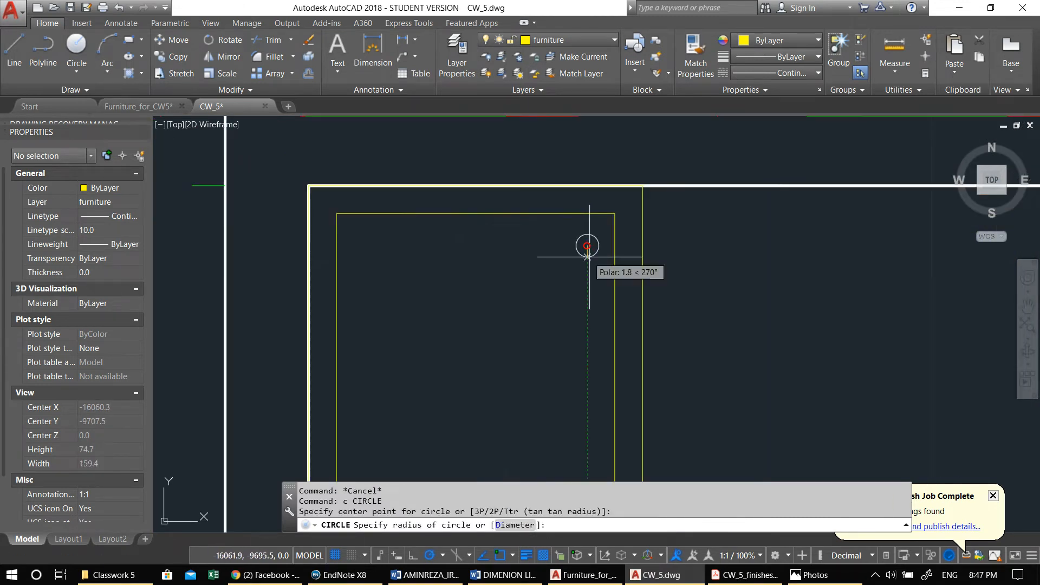
{"action": "scroll", "coordinate": [586, 257], "scroll_direction": "down", "scroll_amount": 6}
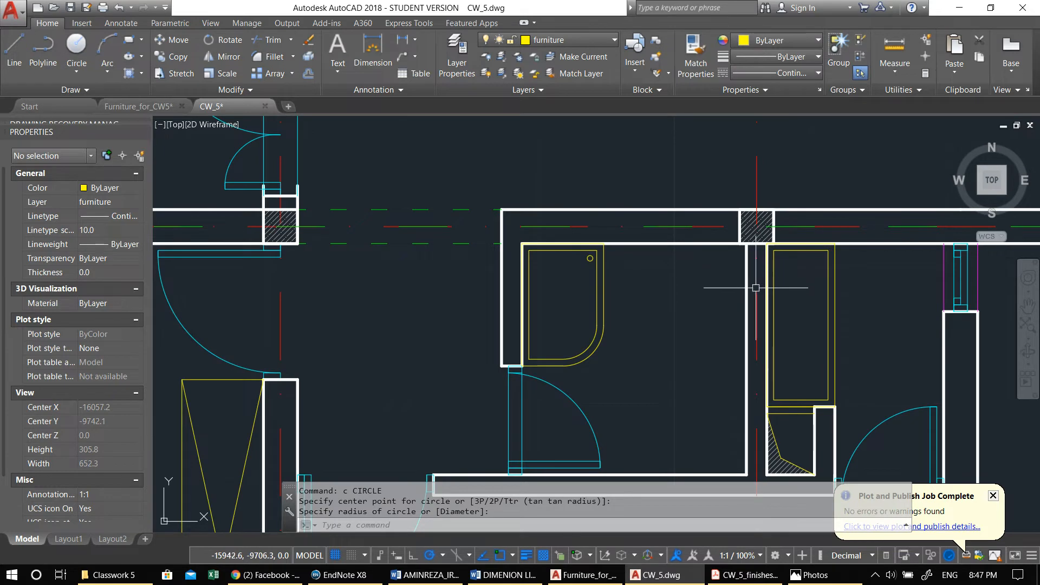
Step: Draw a small drain circle inside the southwest corner of the east bathroom's rectangular outline
{"action": "middle_click_drag", "start_coordinate": [730, 322], "coordinate": [629, 275]}
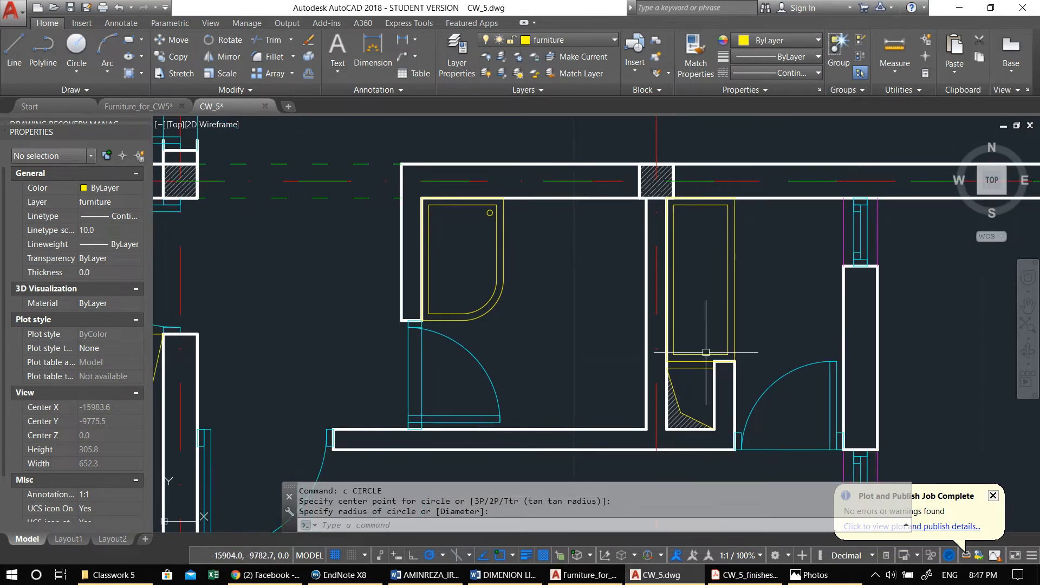
{"action": "scroll", "coordinate": [705, 352], "scroll_direction": "up", "scroll_amount": 4}
{"action": "key", "text": "Return"}
{"action": "left_click", "coordinate": [656, 341]}
{"action": "scroll", "coordinate": [665, 342], "scroll_direction": "down", "scroll_amount": 6}
{"action": "key", "text": "Escape"}
{"action": "key", "text": "Escape"}
Step: Draw a vertical line north of the drain circle, parallel to the west inner edge of the east bathroom's rectangle
{"action": "type", "text": "l"}
{"action": "key", "text": "Return"}
{"action": "scroll", "coordinate": [650, 281], "scroll_direction": "up", "scroll_amount": 2}
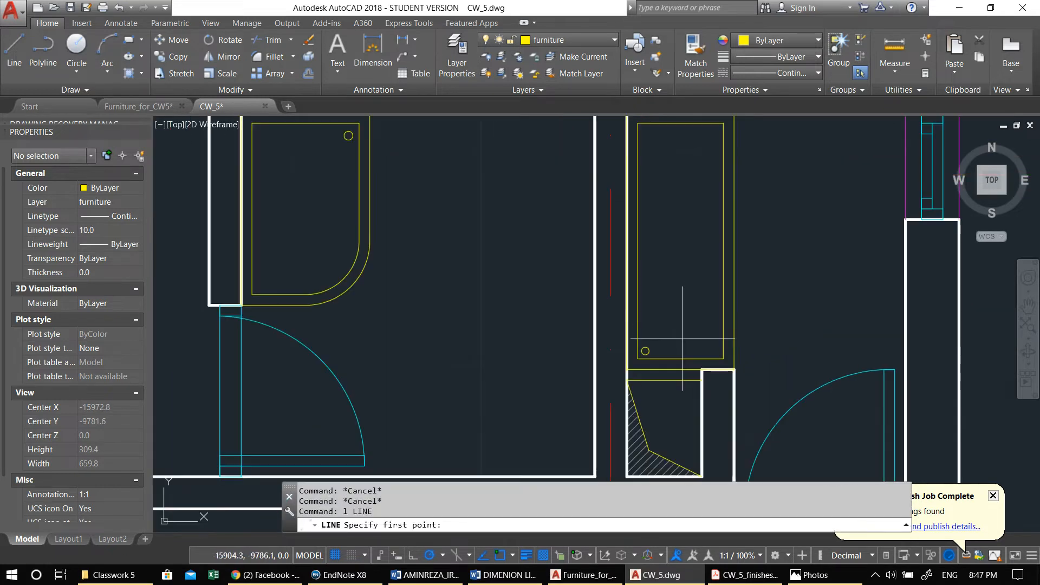
{"action": "left_click", "coordinate": [645, 335]}
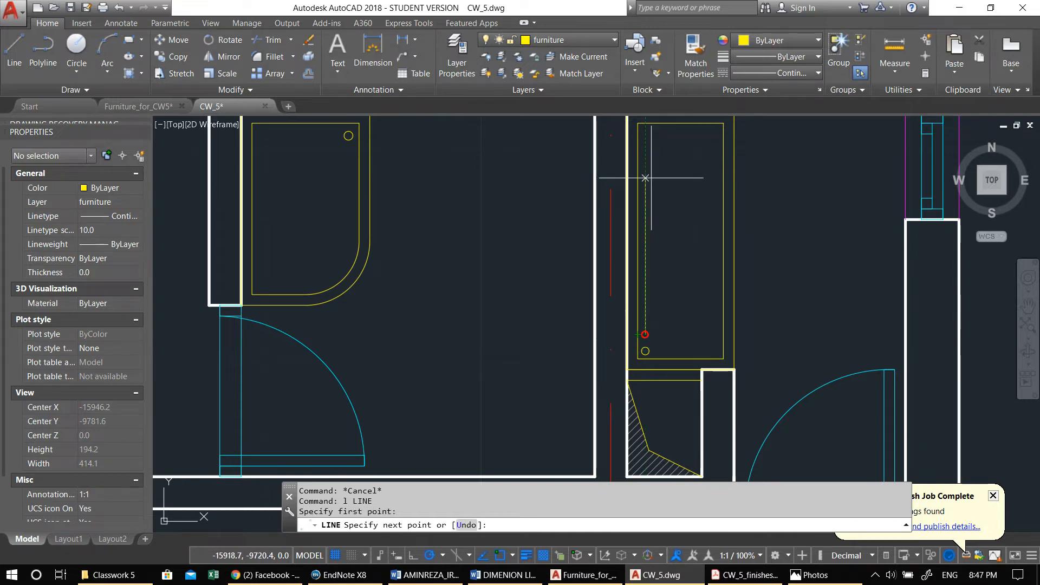
{"action": "left_click", "coordinate": [645, 160]}
{"action": "key", "text": "Return"}
Step: Draw a diagonal line northeast from the east bathroom's drain circle and a horizontal line east of it along the inner south edge
{"action": "key", "text": "Return"}
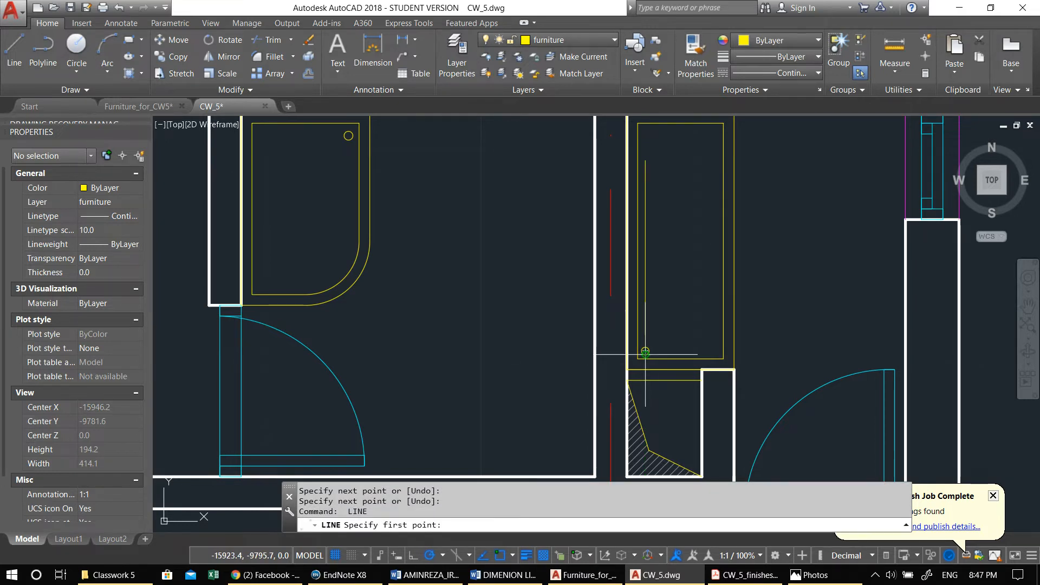
{"action": "left_click", "coordinate": [652, 341]}
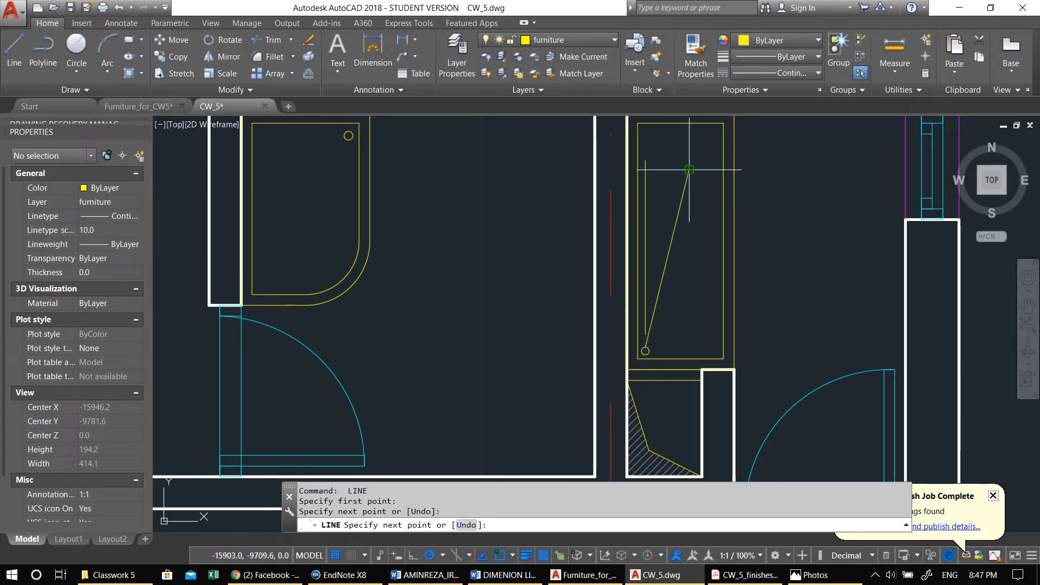
{"action": "key", "text": "Return"}
{"action": "key", "text": "Return"}
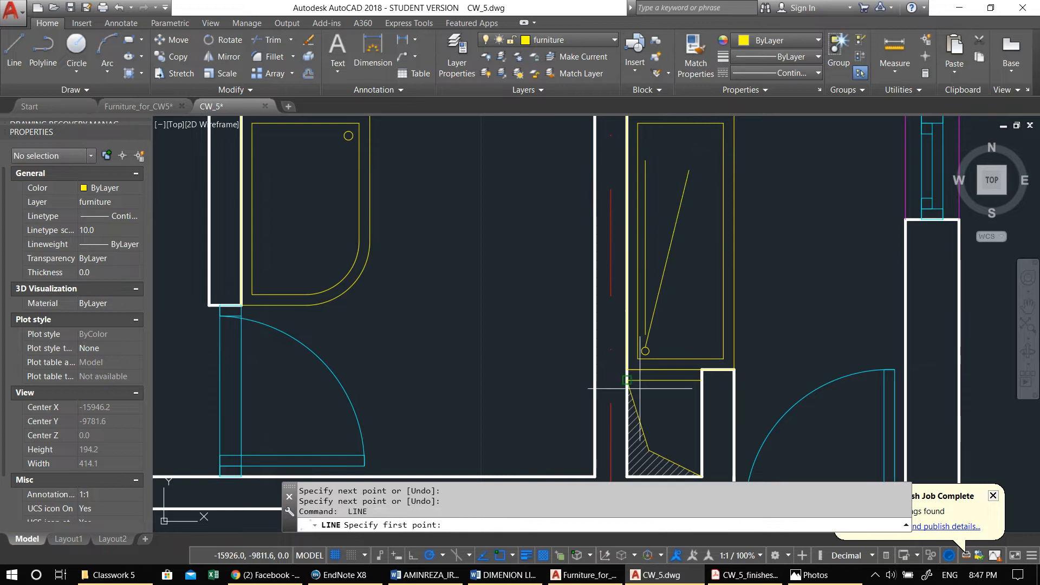
{"action": "left_click", "coordinate": [658, 346]}
{"action": "left_click", "coordinate": [707, 347]}
{"action": "key", "text": "Return"}
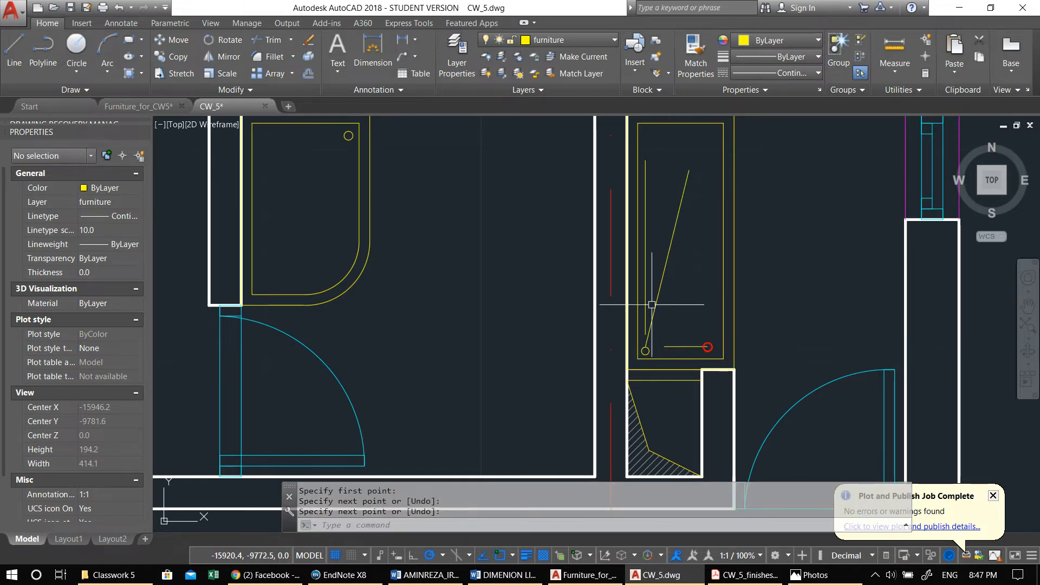
Step: Shorten the diagonal line in the east bathroom by pulling its lower end away from the drain circle
{"action": "left_click", "coordinate": [659, 308]}
{"action": "left_click", "coordinate": [654, 331]}
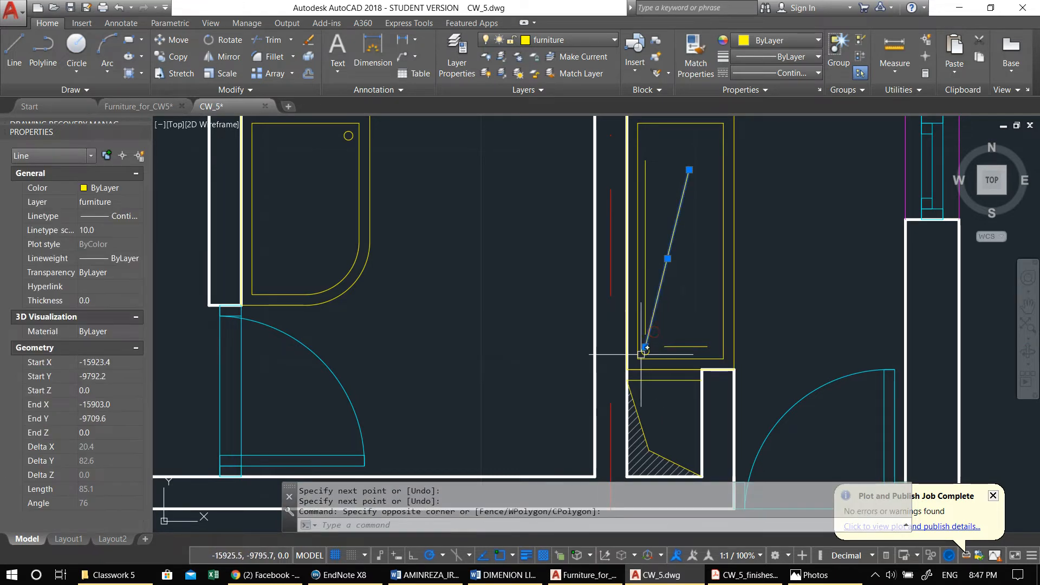
{"action": "left_click", "coordinate": [645, 347]}
{"action": "scroll", "coordinate": [657, 325], "scroll_direction": "down", "scroll_amount": 3}
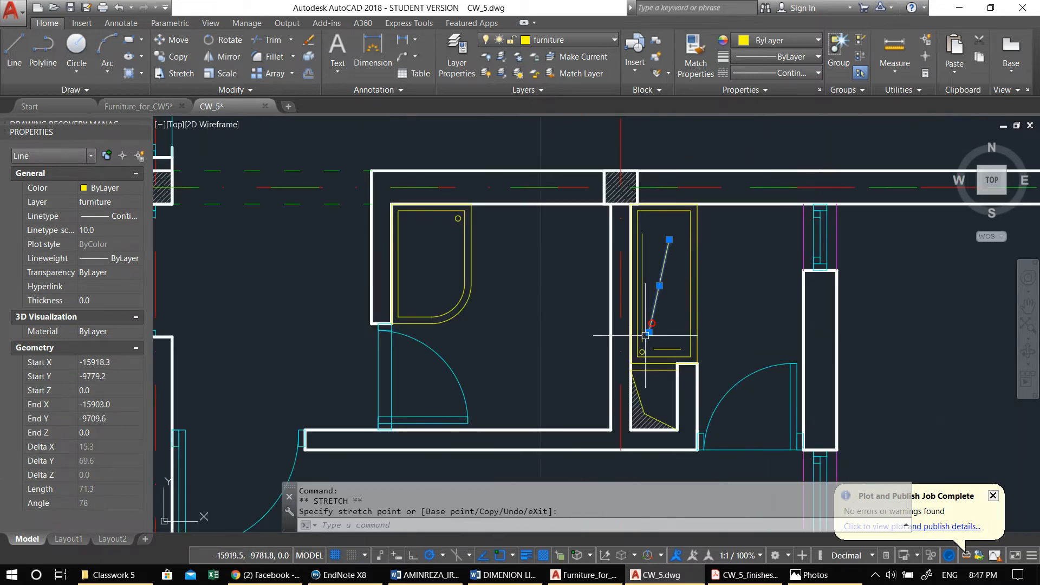
{"action": "key", "text": "Escape"}
{"action": "key", "text": "Escape"}
Step: Draw a horizontal line about 25 long west of the drain circle in the west bathroom's shower tray
{"action": "middle_click_drag", "start_coordinate": [527, 280], "coordinate": [590, 282]}
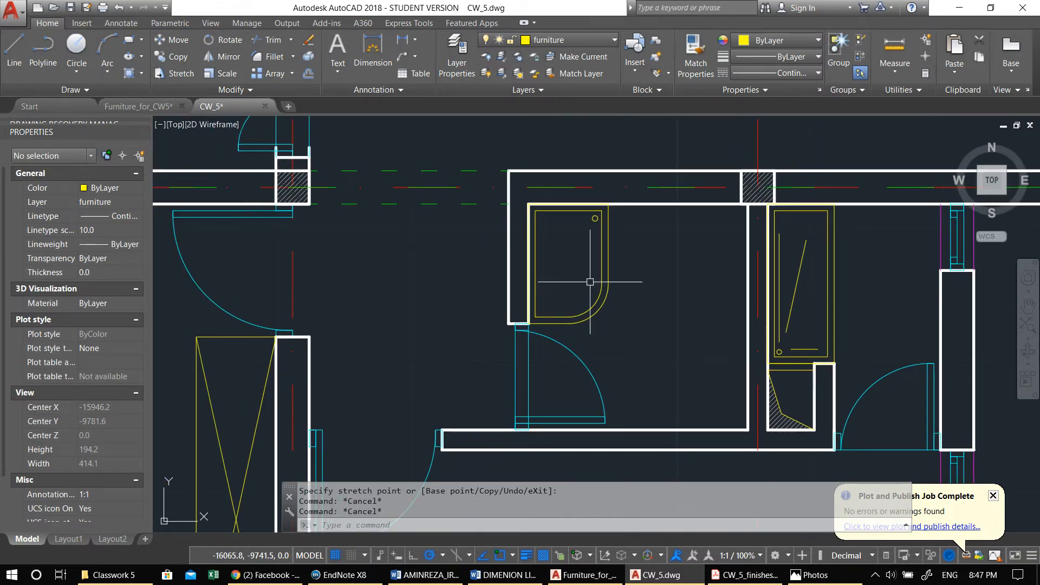
{"action": "type", "text": "l"}
{"action": "key", "text": "Return"}
{"action": "scroll", "coordinate": [571, 209], "scroll_direction": "up", "scroll_amount": 2}
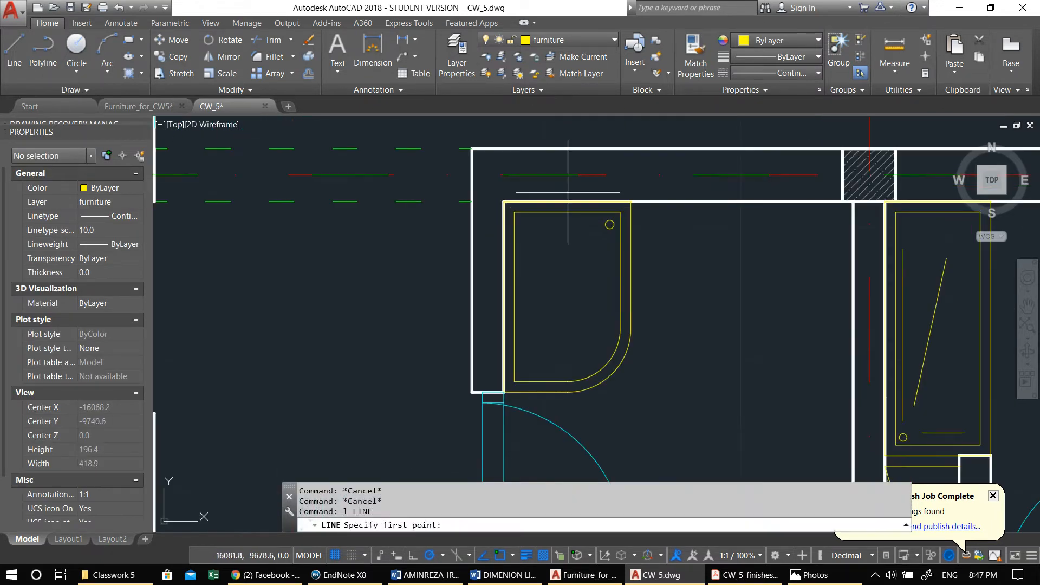
{"action": "left_click", "coordinate": [609, 224]}
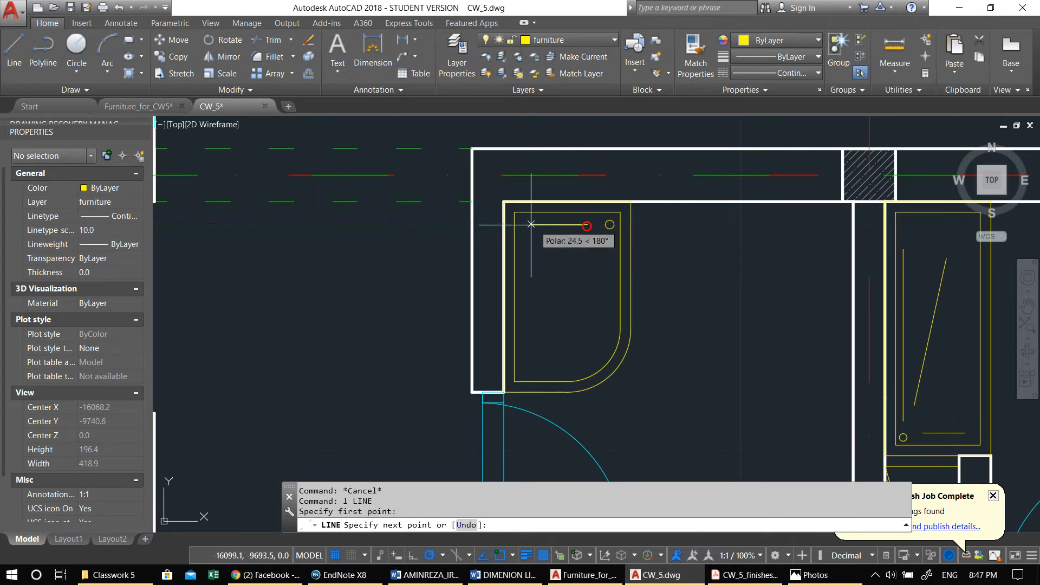
{"action": "key", "text": "Return"}
Step: Draw a diagonal line southwest of the west shower's drain circle and a vertical line south of it along the east inner edge
{"action": "key", "text": "Return"}
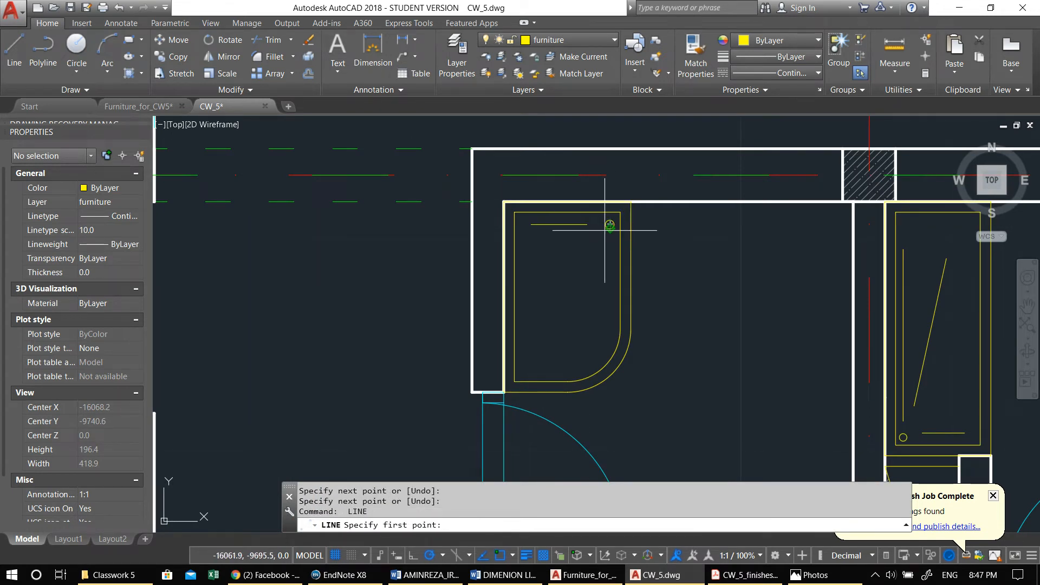
{"action": "left_click", "coordinate": [596, 236]}
{"action": "left_click", "coordinate": [531, 352]}
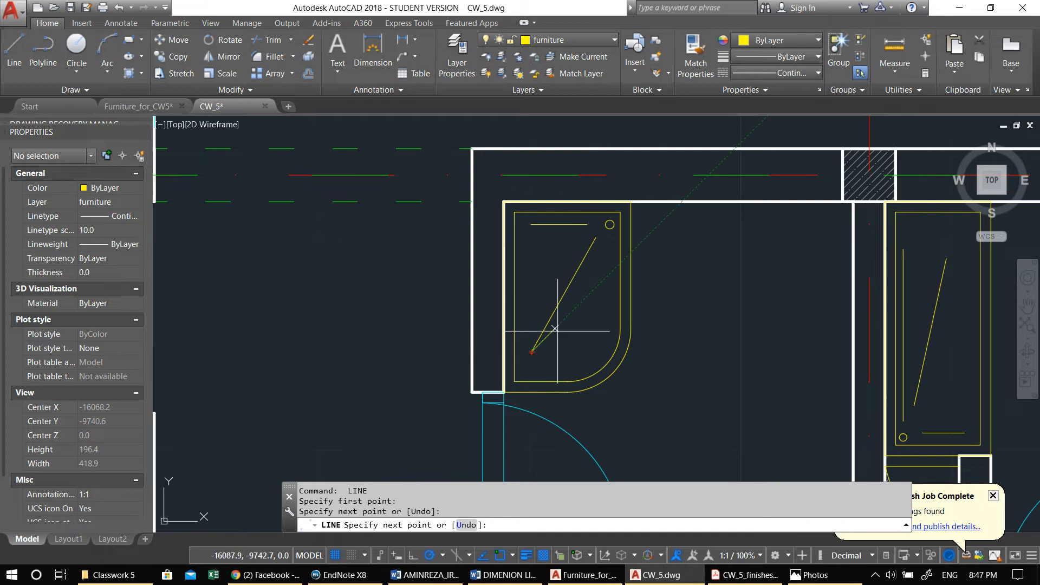
{"action": "key", "text": "Return"}
{"action": "key", "text": "Return"}
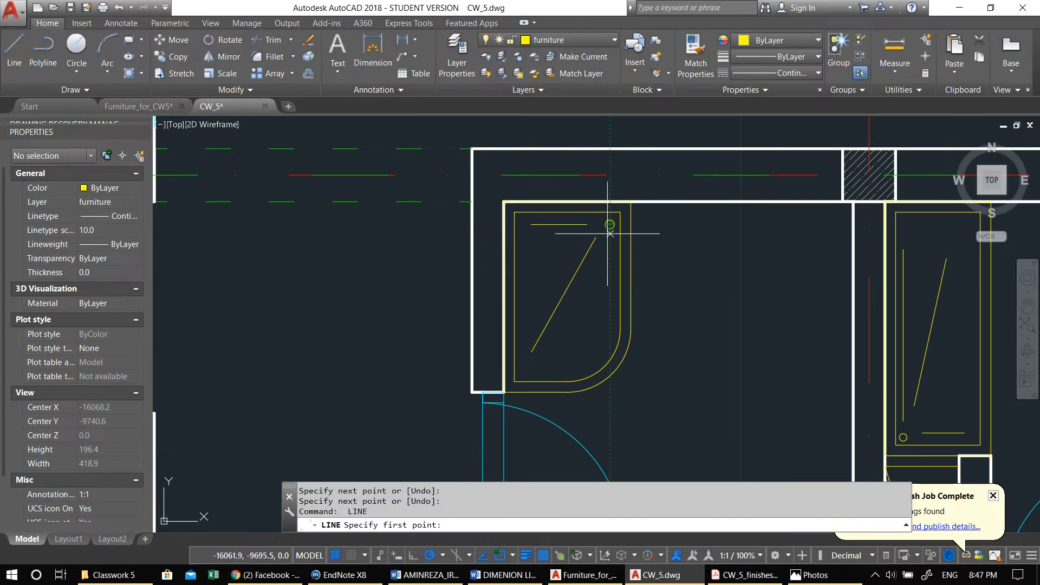
{"action": "left_click", "coordinate": [609, 239]}
{"action": "left_click", "coordinate": [610, 334]}
{"action": "key", "text": "Return"}
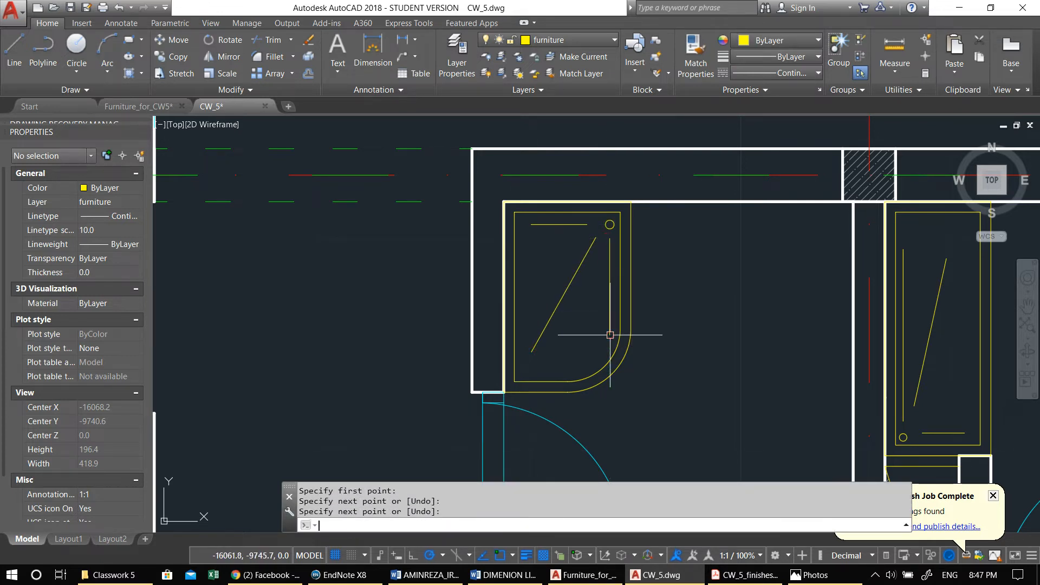
{"action": "key", "text": "Escape"}
Step: Copy the small oval washbasin, the toilet and the corner washbasin from the furniture library to the space south of the bathrooms
{"action": "scroll", "coordinate": [635, 260], "scroll_direction": "down", "scroll_amount": 6}
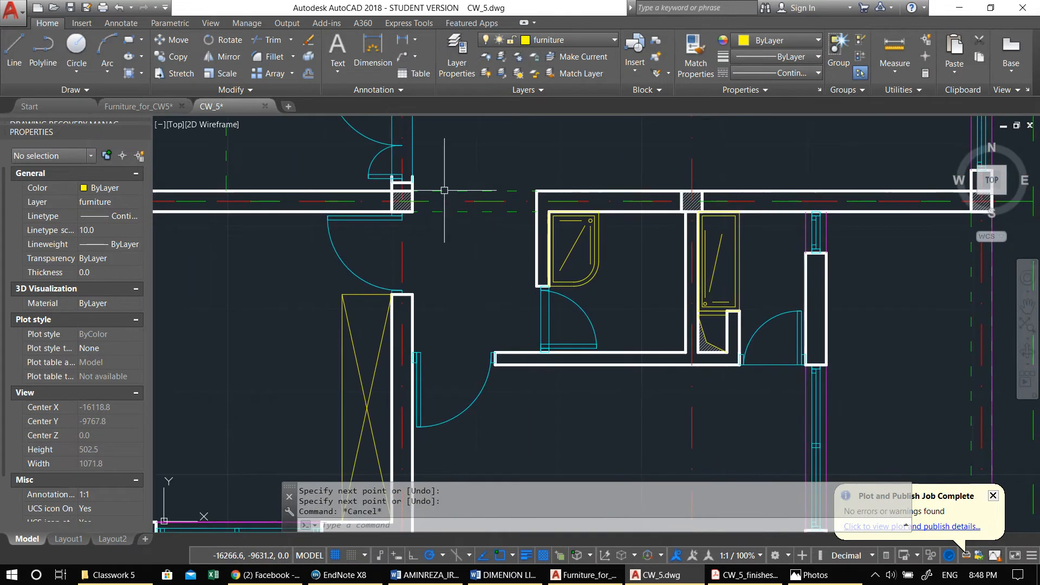
{"action": "mouse_move", "coordinate": [634, 259]}
{"action": "middle_mouse_down"}
{"action": "mouse_move", "coordinate": [417, 205]}
{"action": "mouse_move", "coordinate": [457, 218]}
{"action": "mouse_move", "coordinate": [678, 218]}
{"action": "middle_mouse_up"}
{"action": "scroll", "coordinate": [481, 213], "scroll_direction": "down", "scroll_amount": 4}
{"action": "mouse_move", "coordinate": [230, 208]}
{"action": "middle_mouse_down"}
{"action": "mouse_move", "coordinate": [350, 367]}
{"action": "mouse_move", "coordinate": [481, 260]}
{"action": "middle_mouse_up"}
{"action": "scroll", "coordinate": [343, 218], "scroll_direction": "up", "scroll_amount": 6}
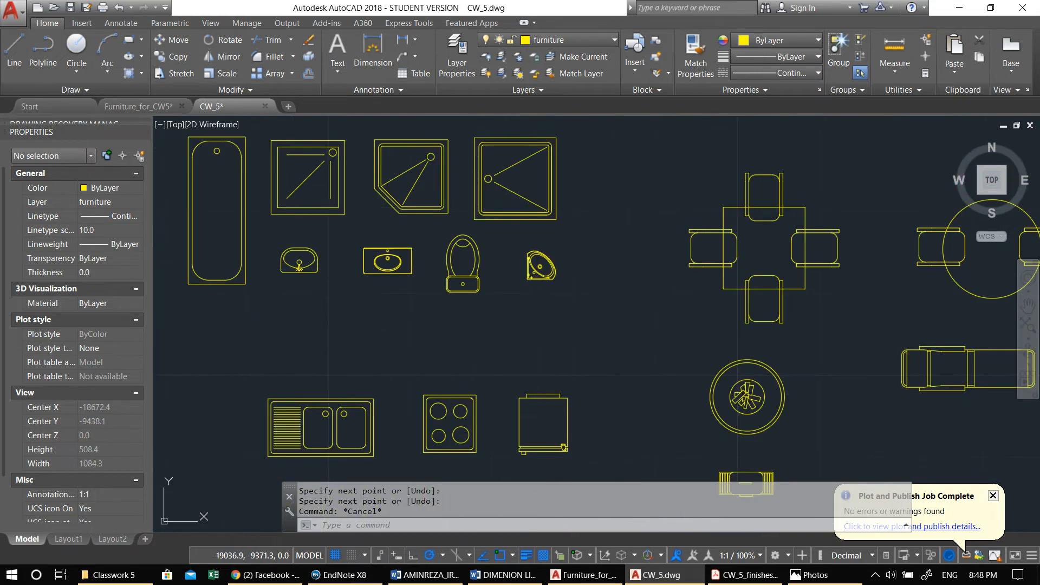
{"action": "left_click", "coordinate": [299, 265]}
{"action": "left_click", "coordinate": [552, 279]}
{"action": "left_click", "coordinate": [481, 307]}
{"action": "left_click", "coordinate": [426, 258]}
{"action": "middle_click_drag", "start_coordinate": [470, 287], "coordinate": [420, 289]}
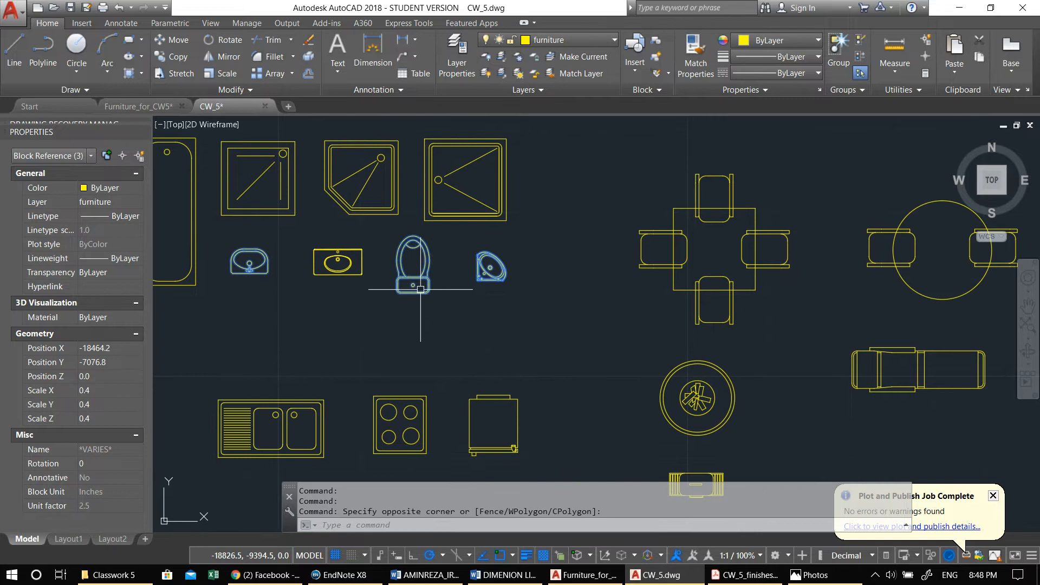
{"action": "type", "text": "co"}
{"action": "key", "text": "space"}
{"action": "left_click", "coordinate": [420, 289]}
{"action": "scroll", "coordinate": [485, 316], "scroll_direction": "down", "scroll_amount": 6}
{"action": "middle_click_drag", "start_coordinate": [548, 320], "coordinate": [275, 223]}
{"action": "scroll", "coordinate": [792, 315], "scroll_direction": "up", "scroll_amount": 8}
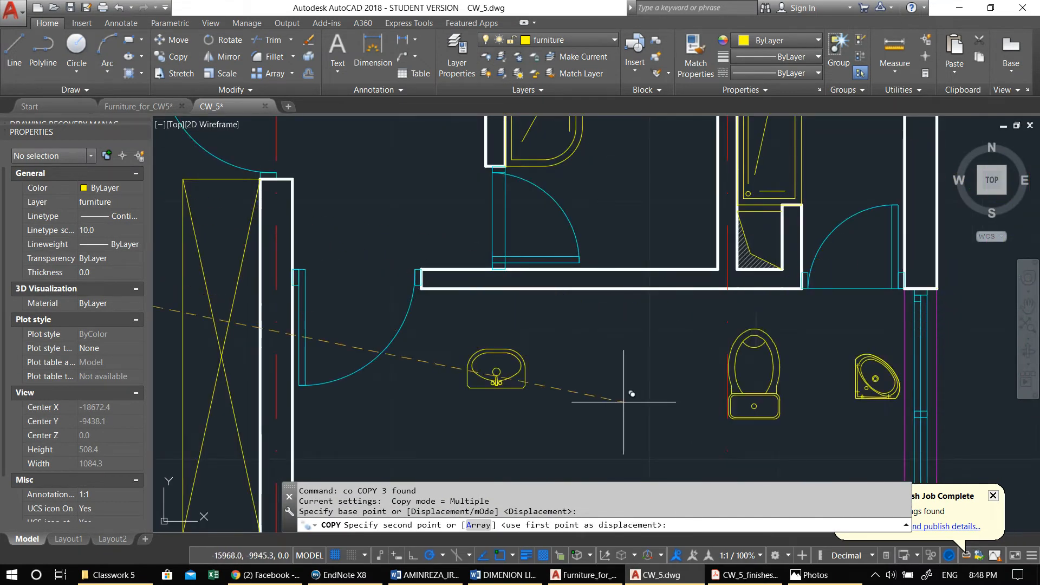
{"action": "left_click", "coordinate": [582, 398]}
{"action": "key", "text": "Escape"}
Step: Rotate the copied corner washbasin by 180 degrees about a point just south of the east bathroom's door
{"action": "scroll", "coordinate": [519, 365], "scroll_direction": "down", "scroll_amount": 2}
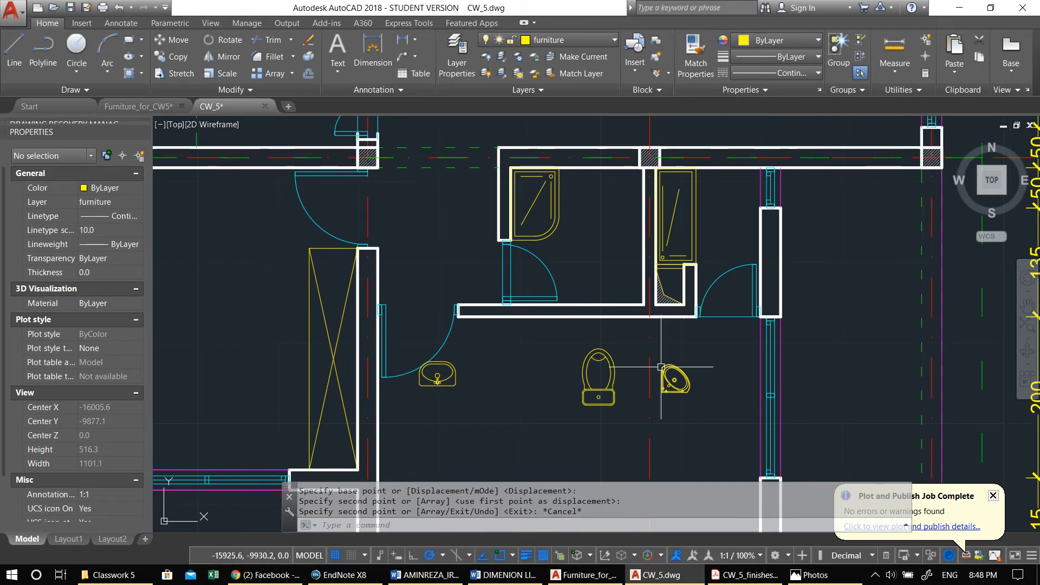
{"action": "left_click", "coordinate": [696, 393]}
{"action": "left_click", "coordinate": [687, 384]}
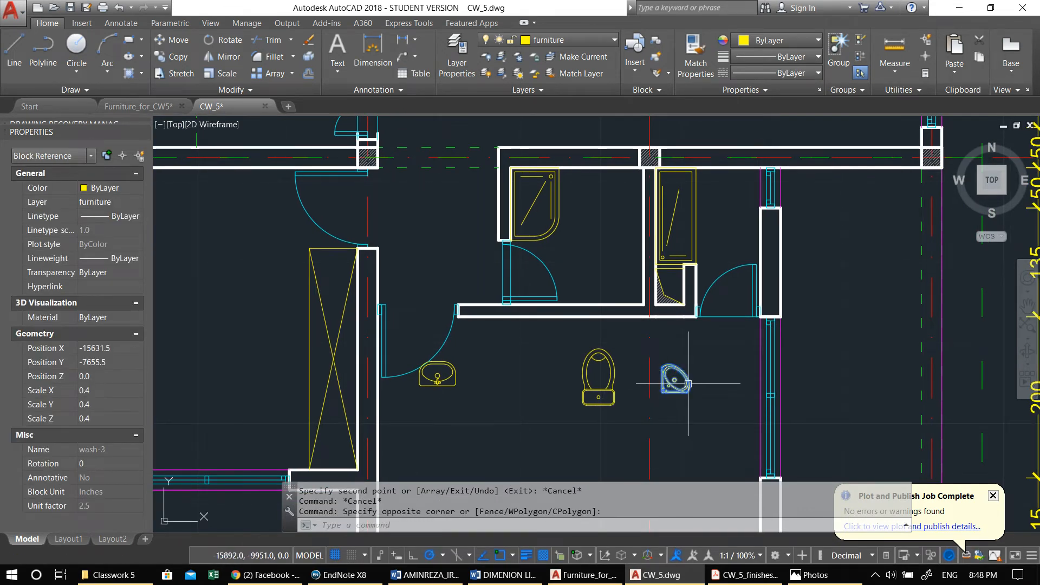
{"action": "type", "text": "ro"}
{"action": "key", "text": "Return"}
{"action": "left_click", "coordinate": [698, 338]}
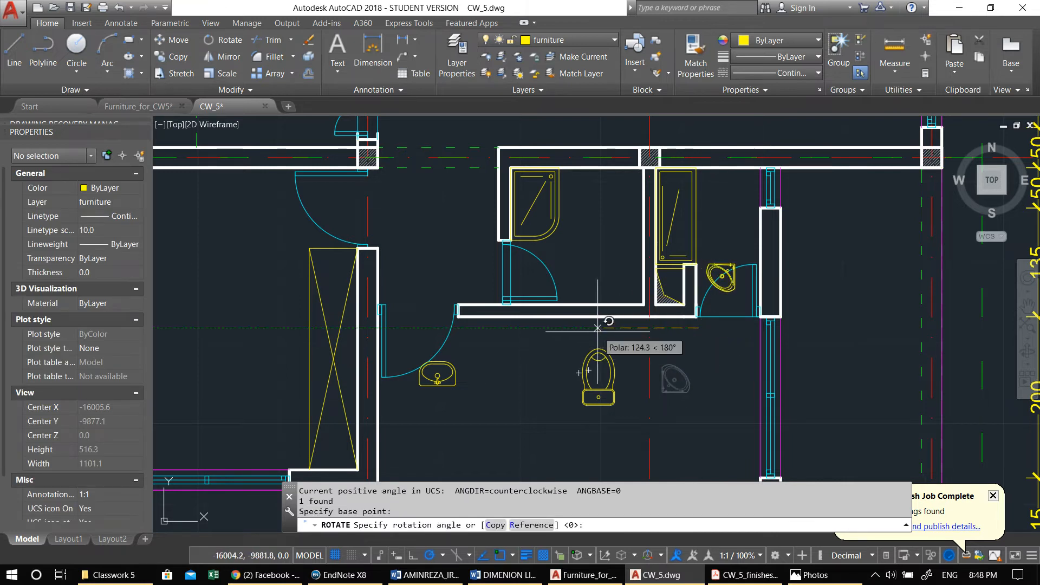
{"action": "key", "text": "Return"}
Step: Move the rotated corner washbasin by its northeast corner into the northeast inner corner of the east bathroom
{"action": "left_click", "coordinate": [732, 289]}
{"action": "middle_click_drag", "start_coordinate": [726, 304], "coordinate": [704, 332]}
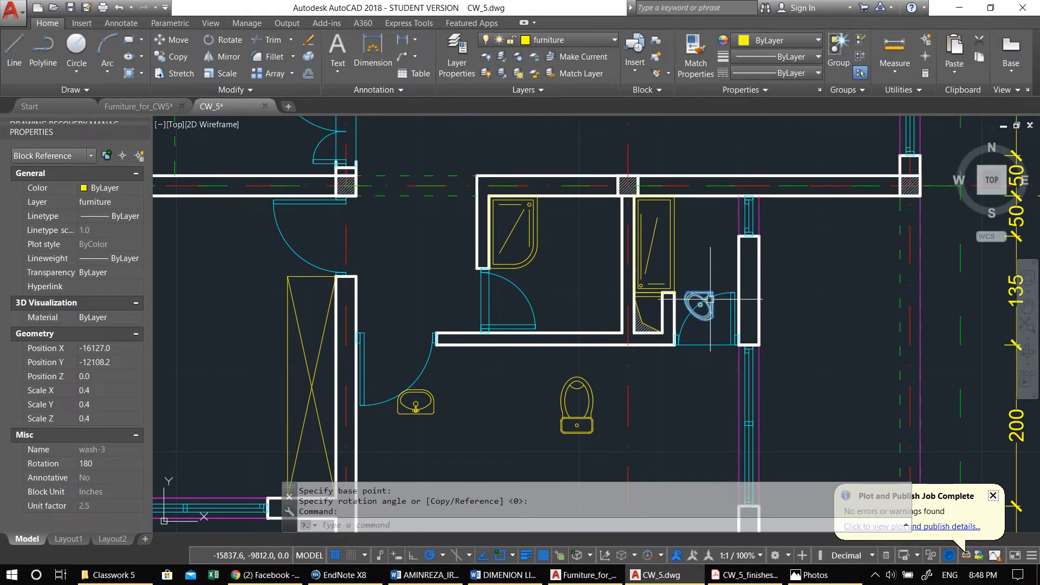
{"action": "type", "text": "m"}
{"action": "key", "text": "Return"}
{"action": "scroll", "coordinate": [708, 288], "scroll_direction": "up", "scroll_amount": 6}
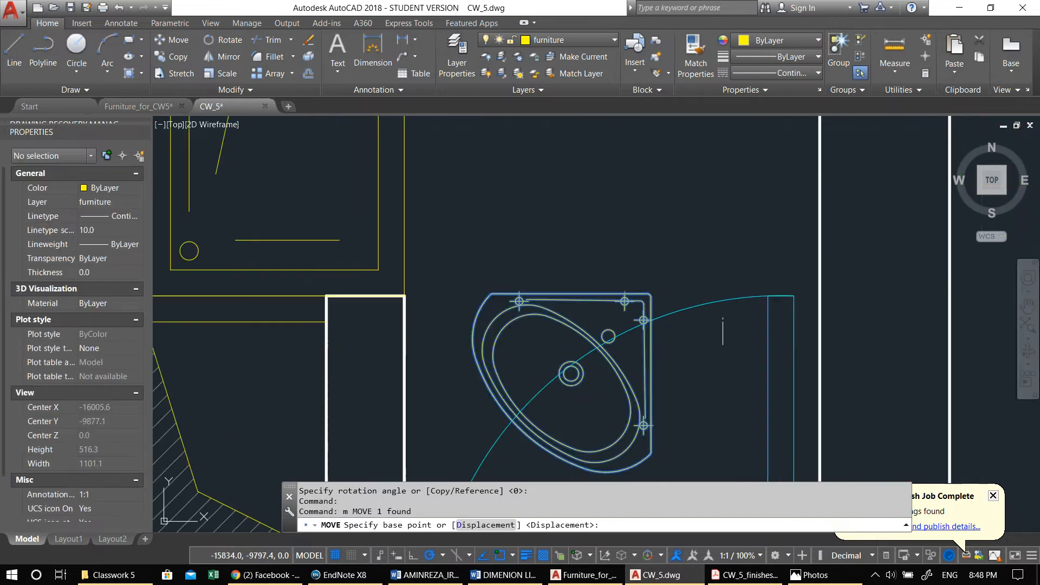
{"action": "left_click", "coordinate": [652, 295]}
{"action": "scroll", "coordinate": [688, 251], "scroll_direction": "down", "scroll_amount": 2}
{"action": "middle_click_drag", "start_coordinate": [688, 251], "coordinate": [577, 471]}
{"action": "middle_click_drag", "start_coordinate": [638, 241], "coordinate": [613, 514]}
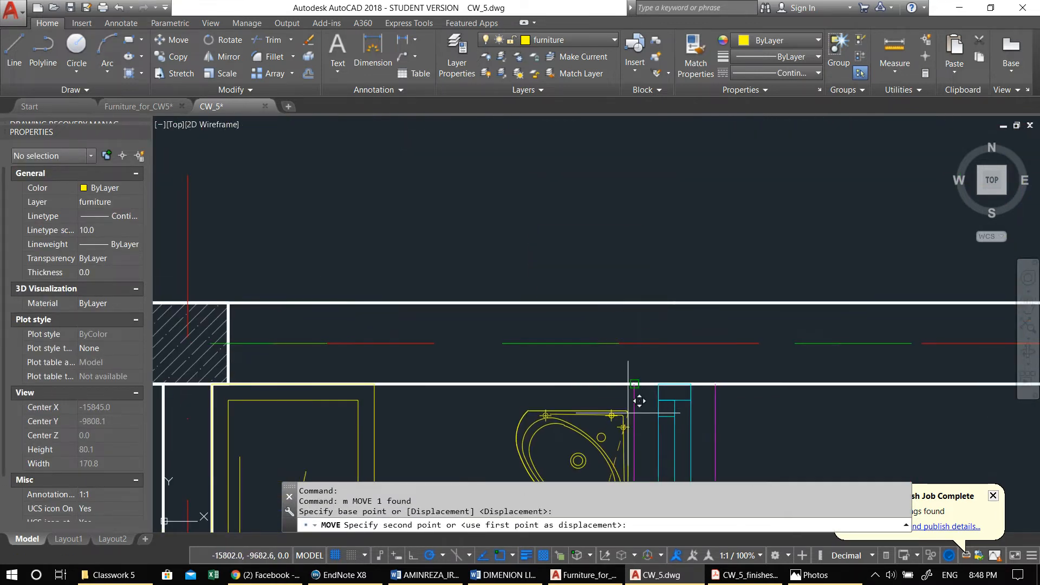
{"action": "left_click", "coordinate": [633, 384]}
Step: Nudge the corner washbasin slightly south, clear of the east bathroom's north wall
{"action": "scroll", "coordinate": [631, 381], "scroll_direction": "down", "scroll_amount": 3}
{"action": "scroll", "coordinate": [625, 345], "scroll_direction": "up", "scroll_amount": 2}
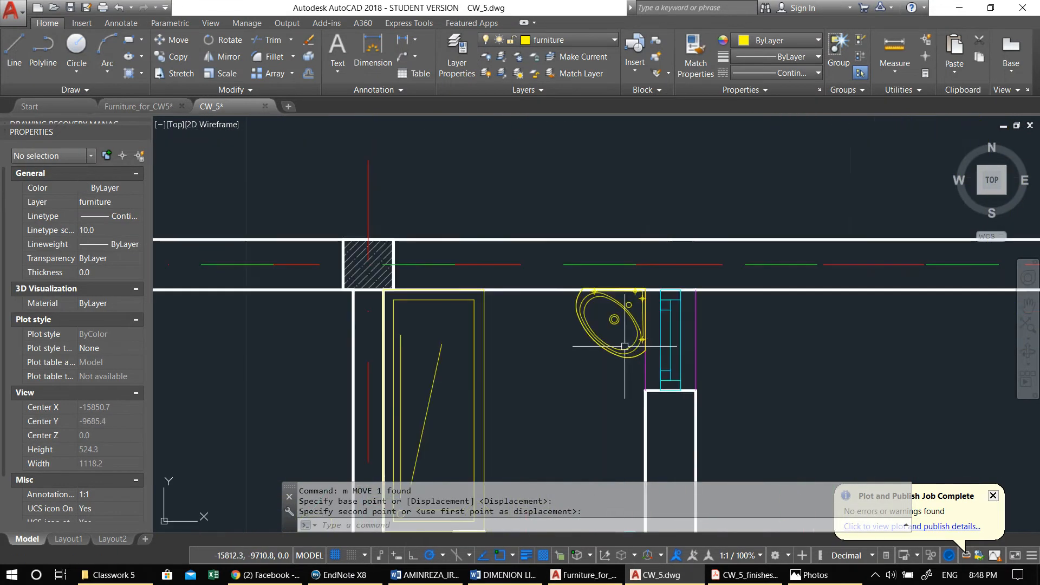
{"action": "left_click", "coordinate": [615, 377]}
{"action": "left_click", "coordinate": [592, 348]}
{"action": "scroll", "coordinate": [574, 357], "scroll_direction": "up", "scroll_amount": 2}
{"action": "type", "text": "m"}
{"action": "key", "text": "space"}
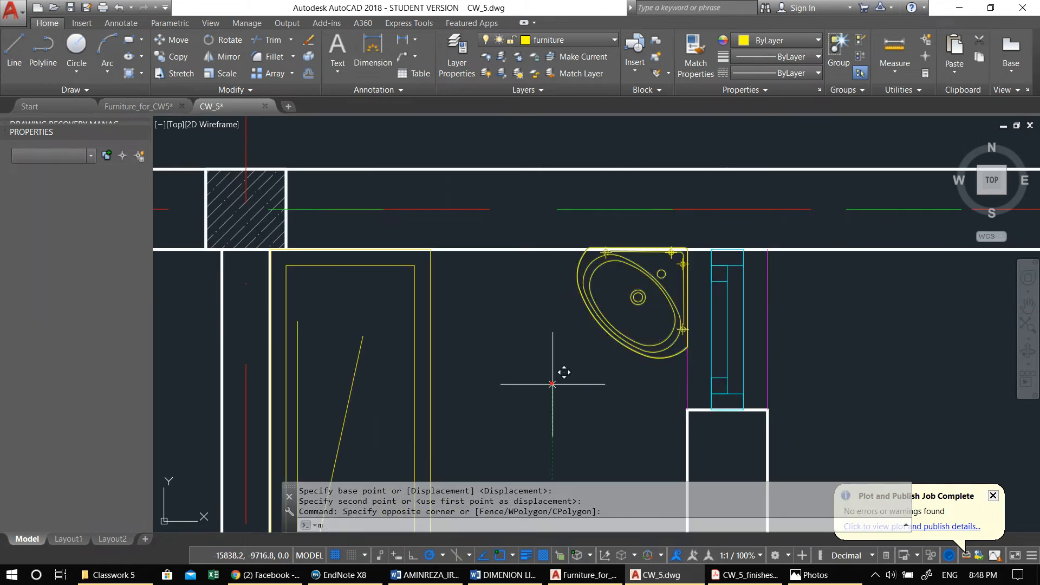
{"action": "left_click", "coordinate": [552, 384]}
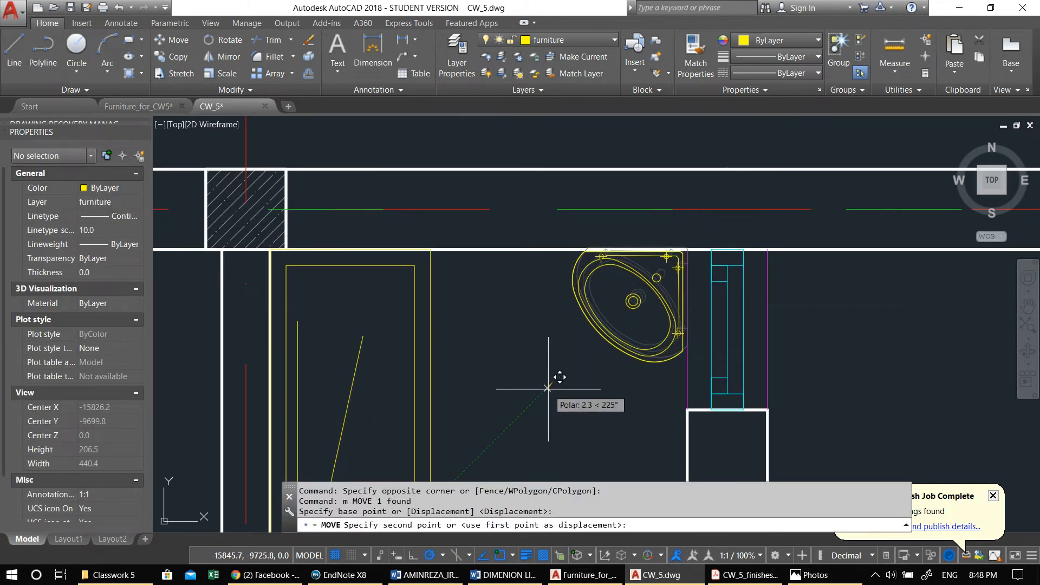
{"action": "left_click", "coordinate": [549, 391]}
Step: Move the corner washbasin north from the midpoint of its top edge onto the inner face of the north wall
{"action": "scroll", "coordinate": [639, 264], "scroll_direction": "up", "scroll_amount": 3}
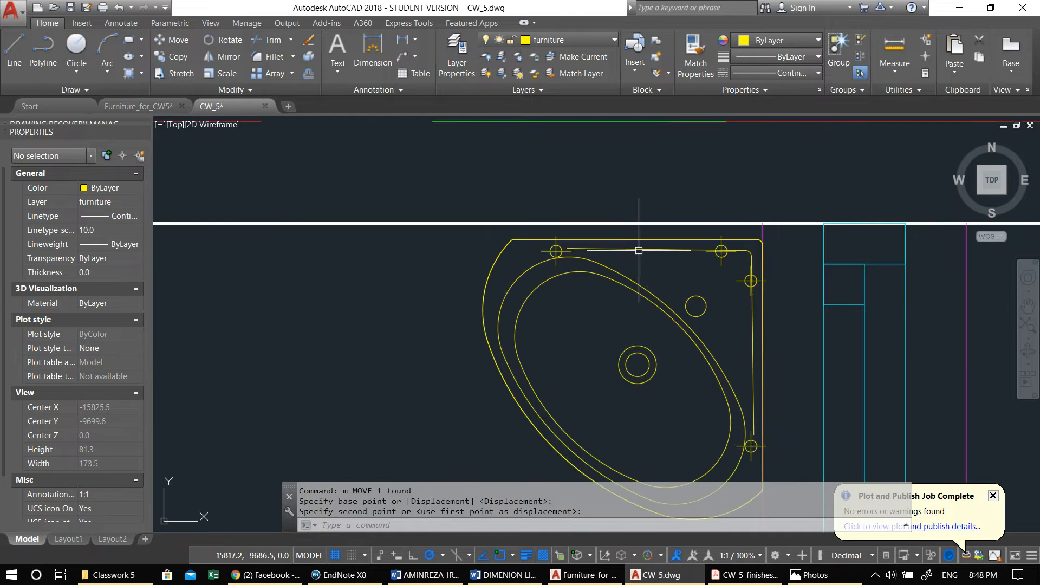
{"action": "left_click", "coordinate": [639, 248]}
{"action": "middle_click_drag", "start_coordinate": [639, 249], "coordinate": [621, 261]}
{"action": "type", "text": "m"}
{"action": "key", "text": "Return"}
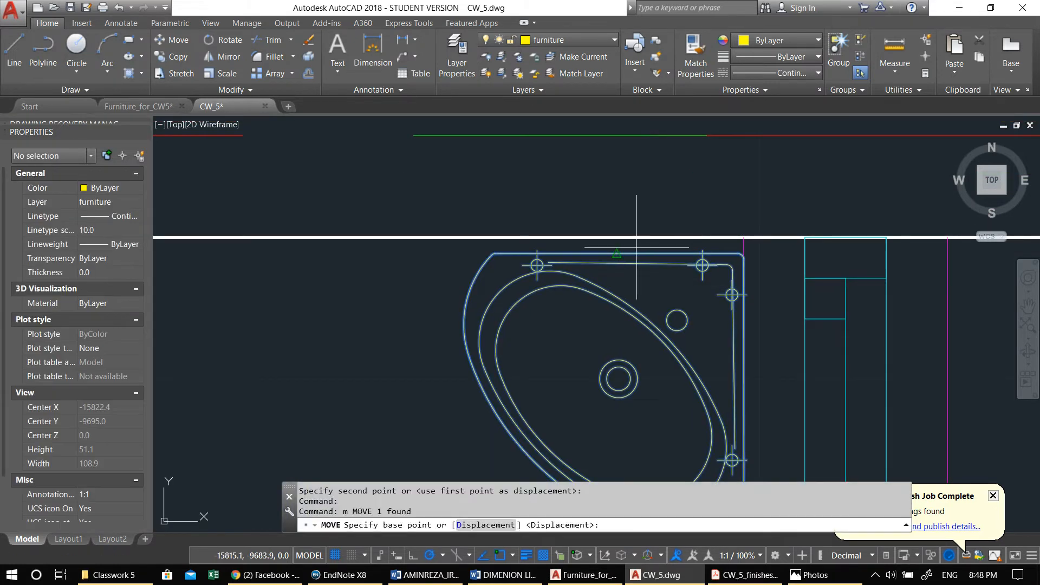
{"action": "left_click", "coordinate": [616, 253]}
{"action": "left_click", "coordinate": [616, 238]}
{"action": "scroll", "coordinate": [613, 241], "scroll_direction": "down", "scroll_amount": 10}
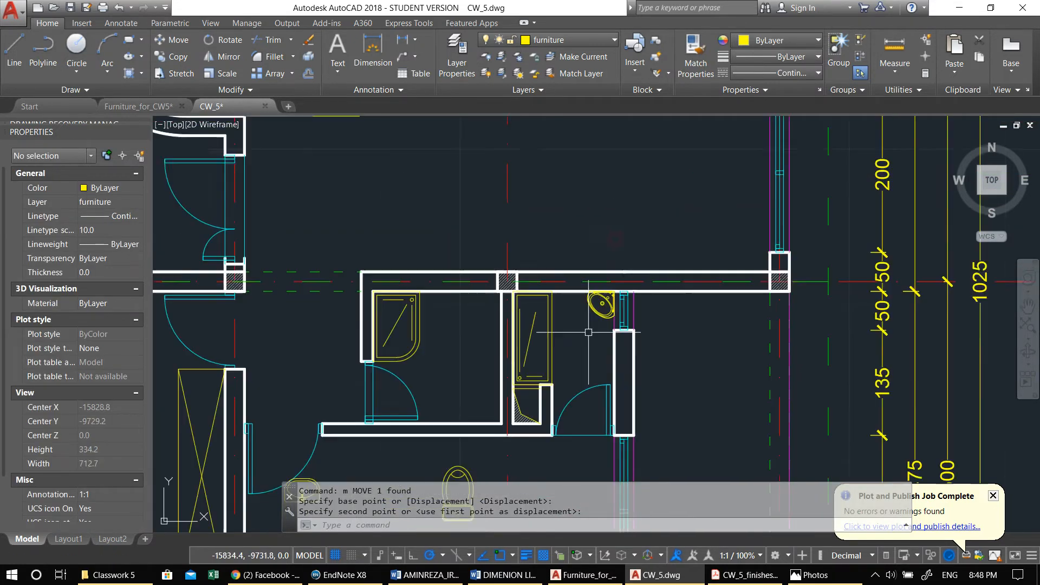
Step: Move the toilet from the room south of the bathrooms into the west bathroom, east of the corner shower
{"action": "middle_click_drag", "start_coordinate": [591, 356], "coordinate": [604, 276]}
{"action": "scroll", "coordinate": [605, 276], "scroll_direction": "up", "scroll_amount": 2}
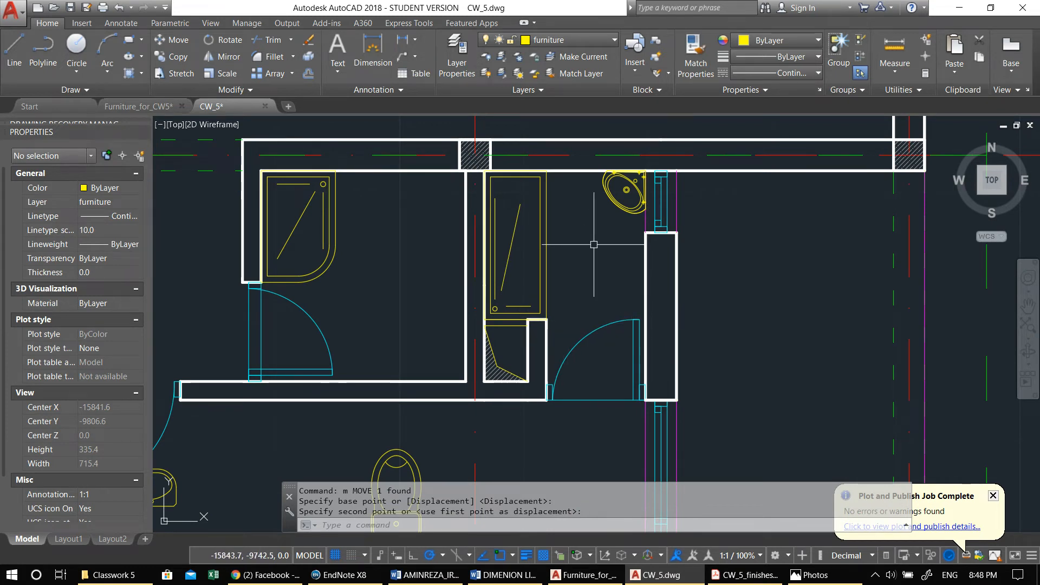
{"action": "middle_click_drag", "start_coordinate": [598, 356], "coordinate": [665, 314]}
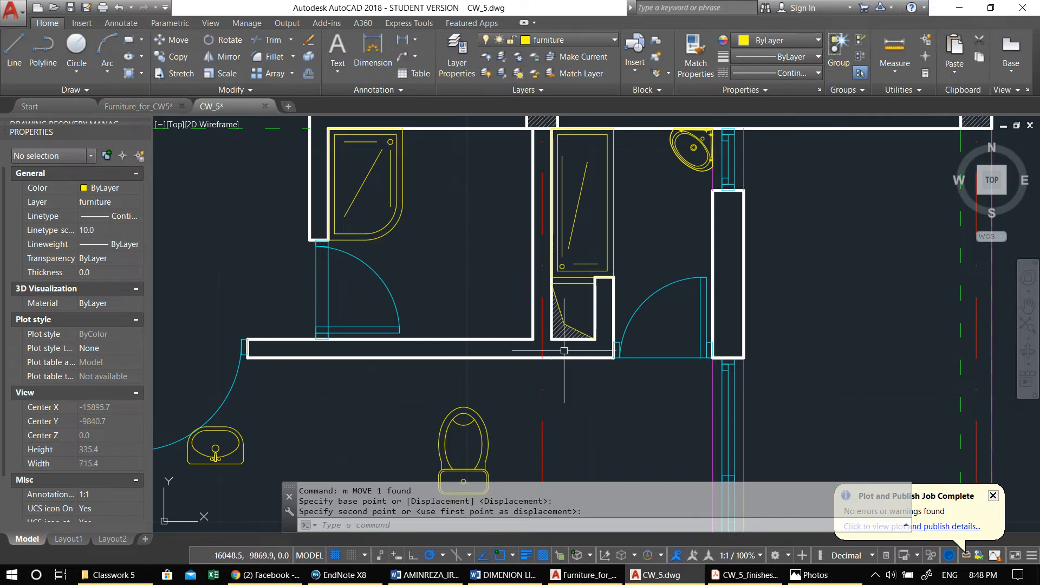
{"action": "scroll", "coordinate": [337, 301], "scroll_direction": "down", "scroll_amount": 2}
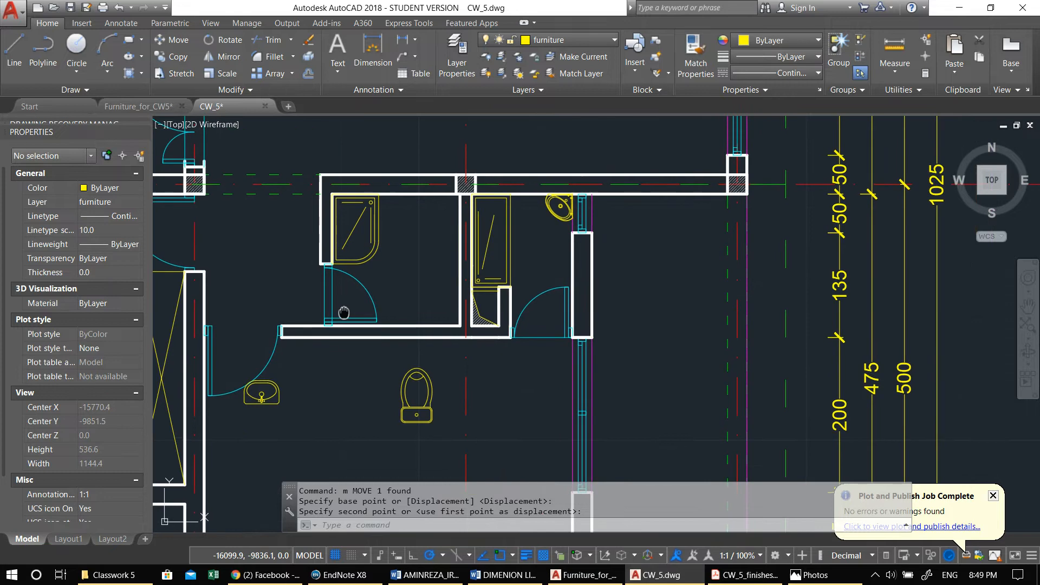
{"action": "left_click", "coordinate": [528, 357]}
{"action": "left_click", "coordinate": [493, 340]}
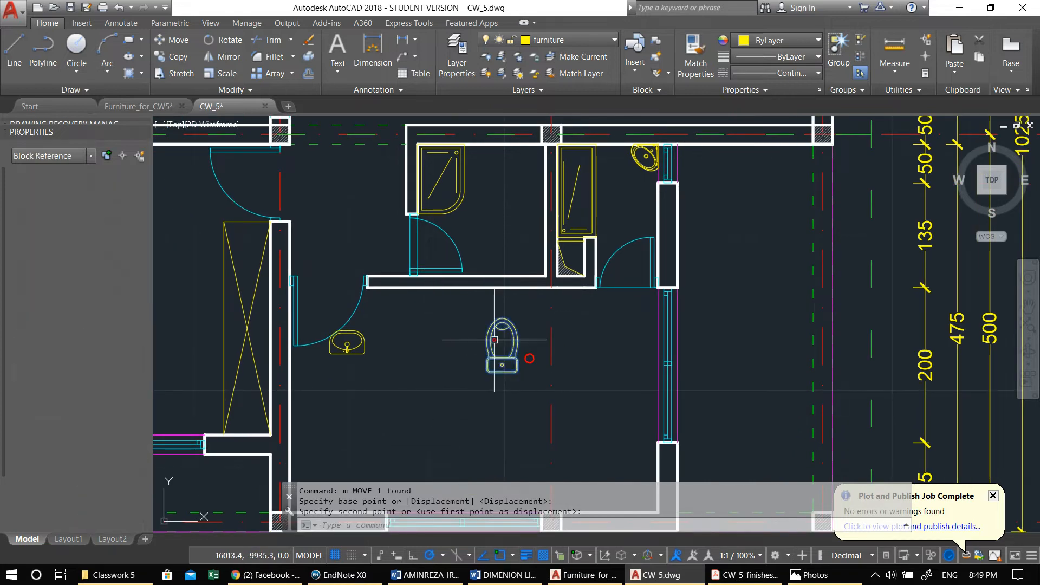
{"action": "middle_click_drag", "start_coordinate": [518, 366], "coordinate": [501, 372]}
{"action": "type", "text": "m"}
{"action": "key", "text": "Return"}
{"action": "left_click", "coordinate": [501, 372]}
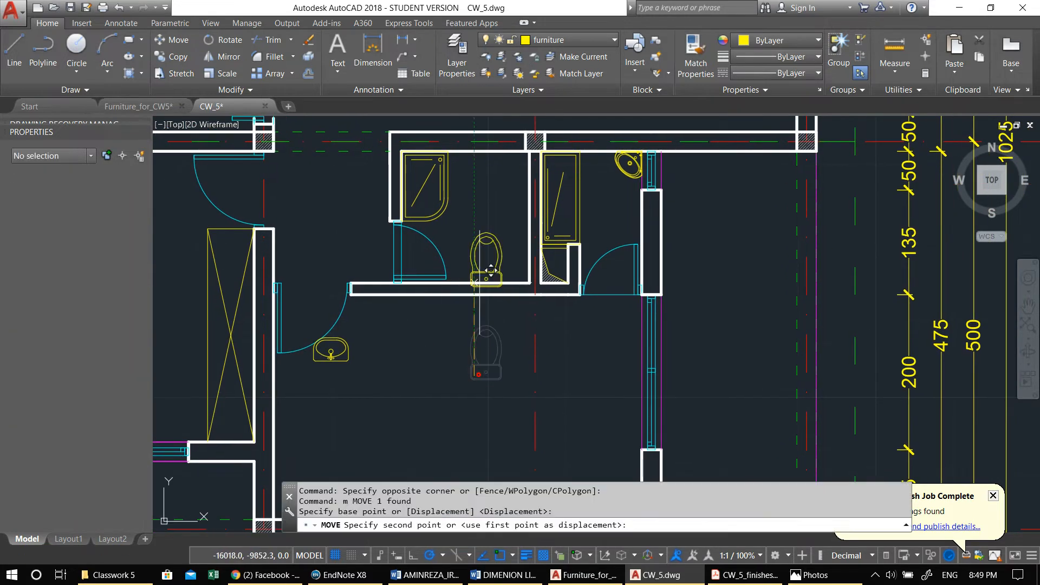
{"action": "left_click", "coordinate": [476, 212]}
{"action": "key", "text": "Escape"}
Step: Rotate the west bathroom's toilet by 180 degrees so its cistern faces the north wall
{"action": "left_click", "coordinate": [476, 229]}
{"action": "left_click", "coordinate": [461, 185]}
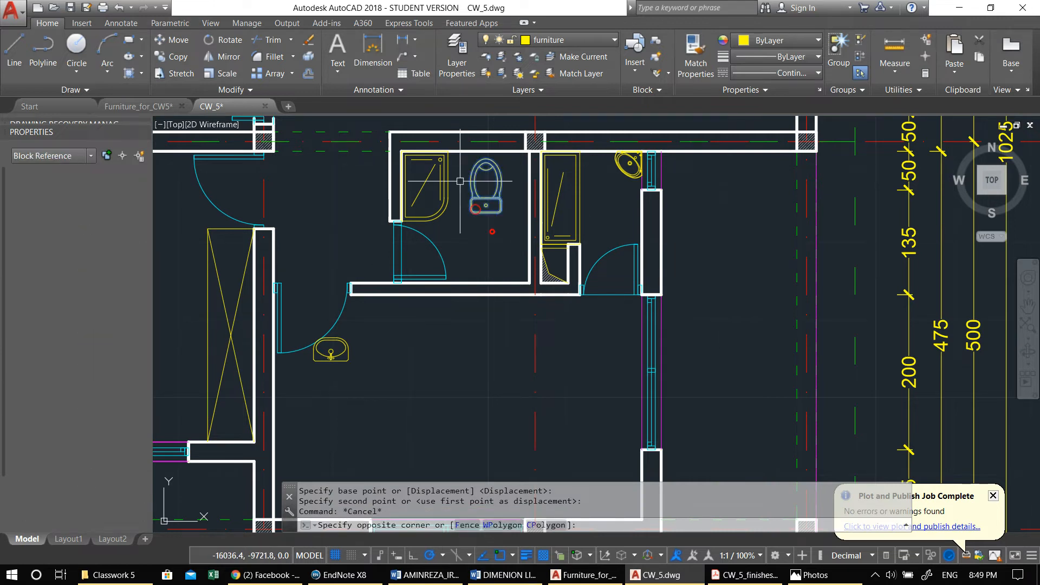
{"action": "middle_click_drag", "start_coordinate": [464, 197], "coordinate": [464, 206]}
{"action": "type", "text": "r"}
{"action": "key", "text": "Return"}
{"action": "left_click", "coordinate": [477, 207]}
{"action": "scroll", "coordinate": [466, 207], "scroll_direction": "up", "scroll_amount": 4}
{"action": "left_click", "coordinate": [462, 212]}
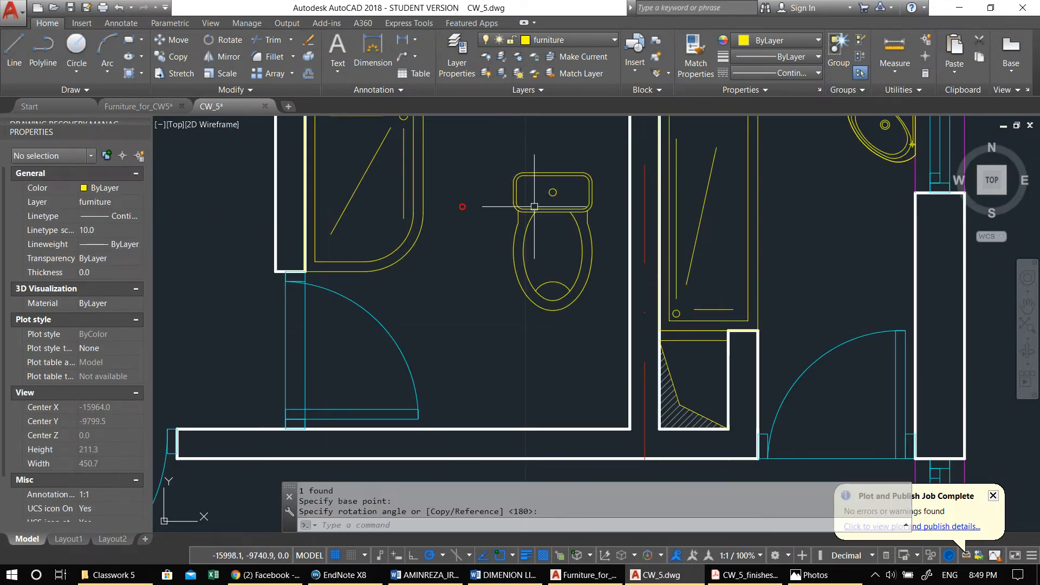
Step: Move the toilet north from the midpoint of its cistern's back edge onto the inner face of the west bathroom's north wall
{"action": "left_click", "coordinate": [538, 199]}
{"action": "left_click", "coordinate": [501, 148]}
{"action": "scroll", "coordinate": [504, 176], "scroll_direction": "up", "scroll_amount": 4}
{"action": "middle_click_drag", "start_coordinate": [504, 180], "coordinate": [506, 265]}
{"action": "type", "text": "m"}
{"action": "key", "text": "Return"}
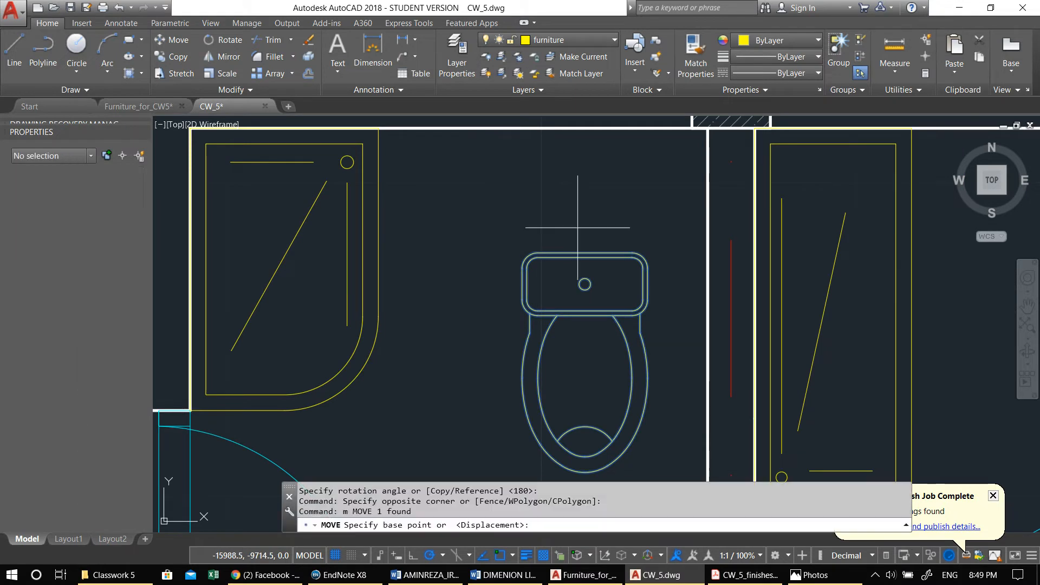
{"action": "left_click", "coordinate": [585, 253]}
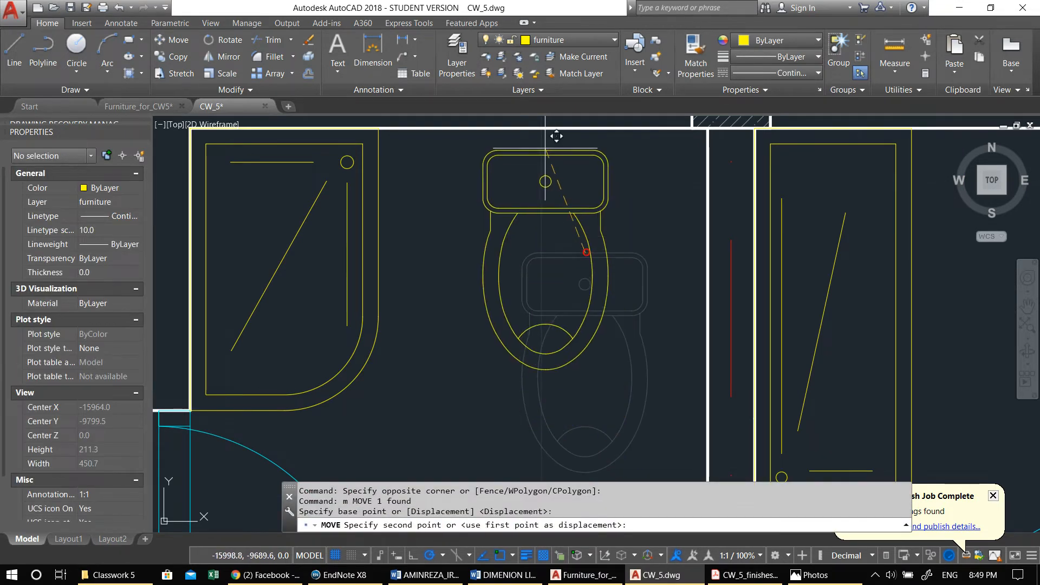
{"action": "left_click", "coordinate": [583, 129]}
Step: Shift the toilet west by about 7 units along the north wall, towards the corner shower
{"action": "scroll", "coordinate": [574, 189], "scroll_direction": "down", "scroll_amount": 2}
{"action": "left_click", "coordinate": [571, 215]}
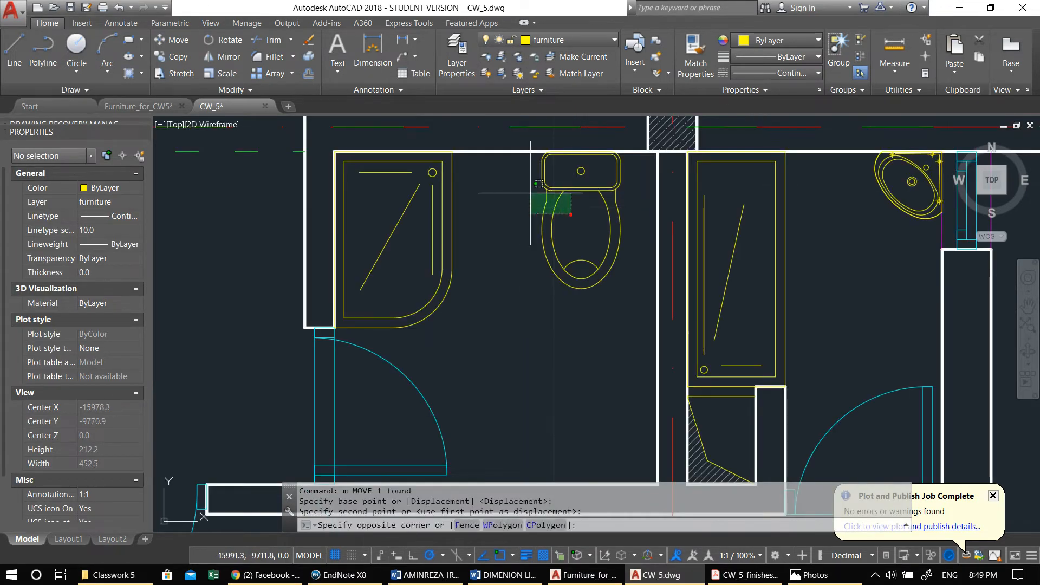
{"action": "left_click", "coordinate": [529, 192]}
{"action": "type", "text": "m"}
{"action": "key", "text": "Return"}
{"action": "left_click", "coordinate": [559, 329]}
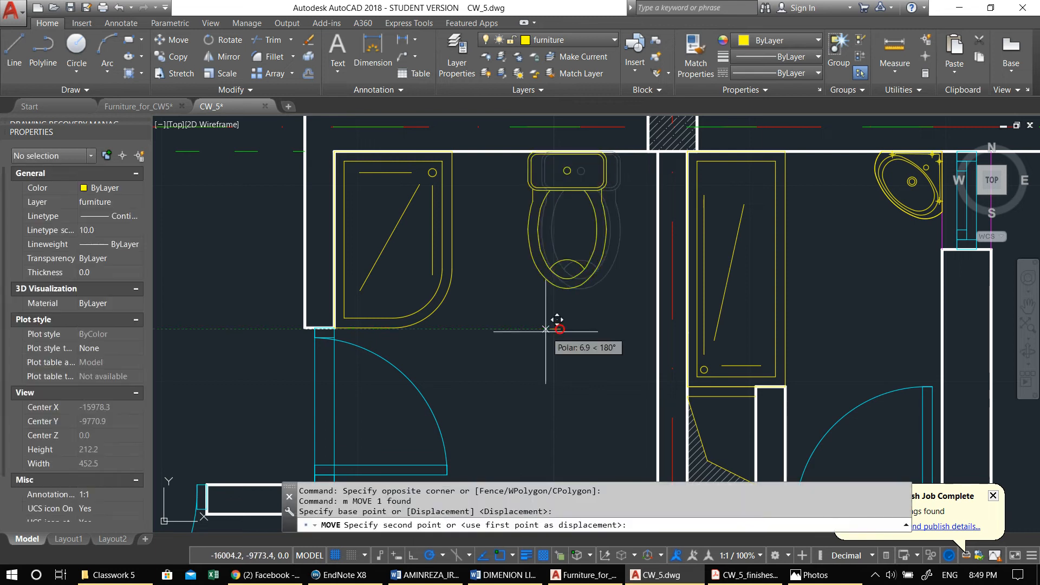
{"action": "scroll", "coordinate": [552, 329], "scroll_direction": "down", "scroll_amount": 5}
{"action": "key", "text": "Escape"}
{"action": "left_click", "coordinate": [403, 419]}
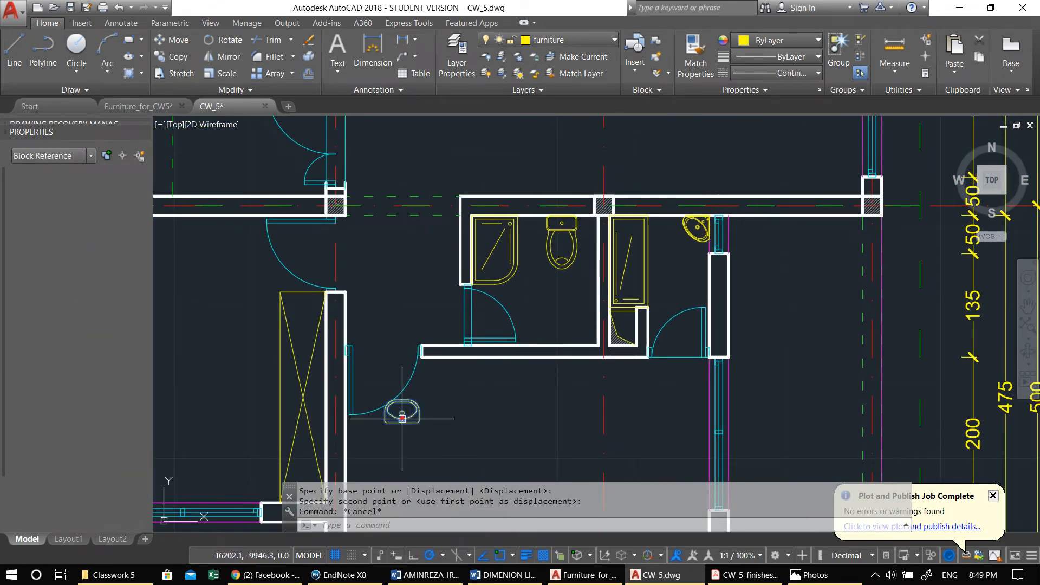
{"action": "middle_click_drag", "start_coordinate": [401, 421], "coordinate": [424, 404]}
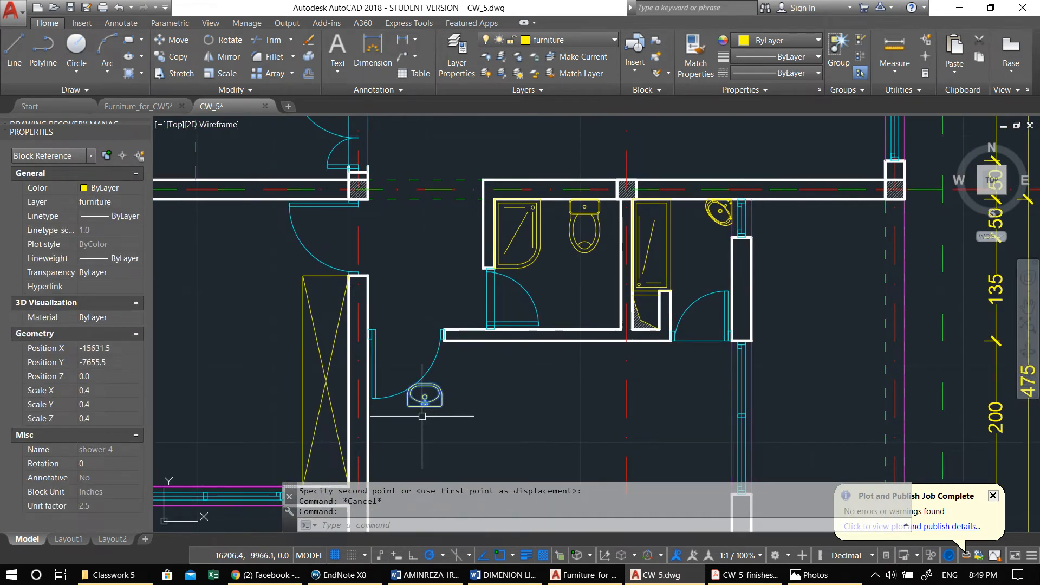
{"action": "type", "text": "m"}
{"action": "key", "text": "Return"}
{"action": "left_click", "coordinate": [426, 407]}
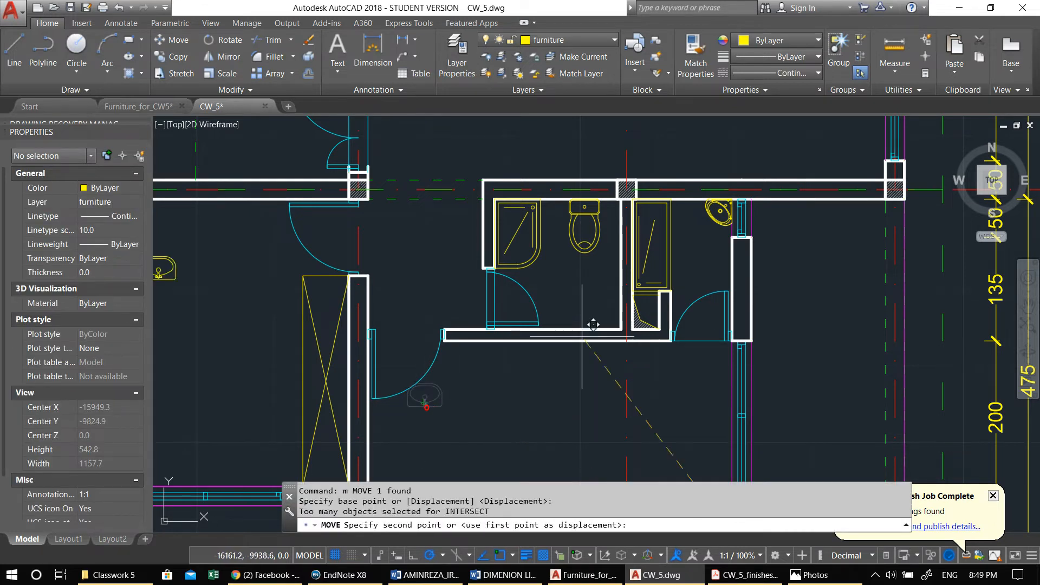
{"action": "scroll", "coordinate": [623, 325], "scroll_direction": "down", "scroll_amount": 3}
{"action": "key", "text": "Escape"}
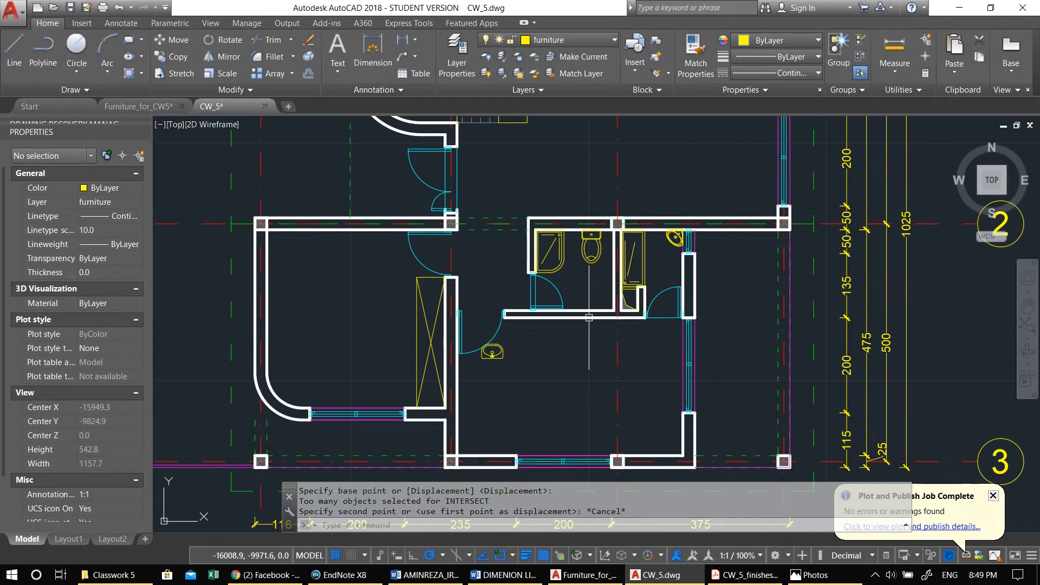
Step: Move the small washbasin by its south edge onto the inner face of the west bathroom's south wall, opposite the toilet
{"action": "left_click", "coordinate": [490, 352]}
{"action": "scroll", "coordinate": [488, 353], "scroll_direction": "up", "scroll_amount": 2}
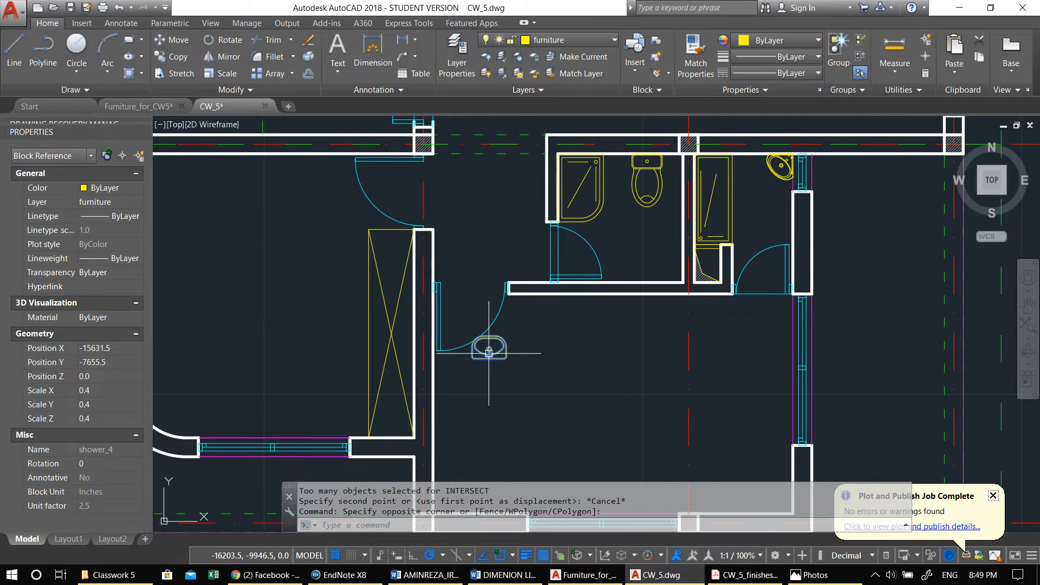
{"action": "type", "text": "m"}
{"action": "key", "text": "Return"}
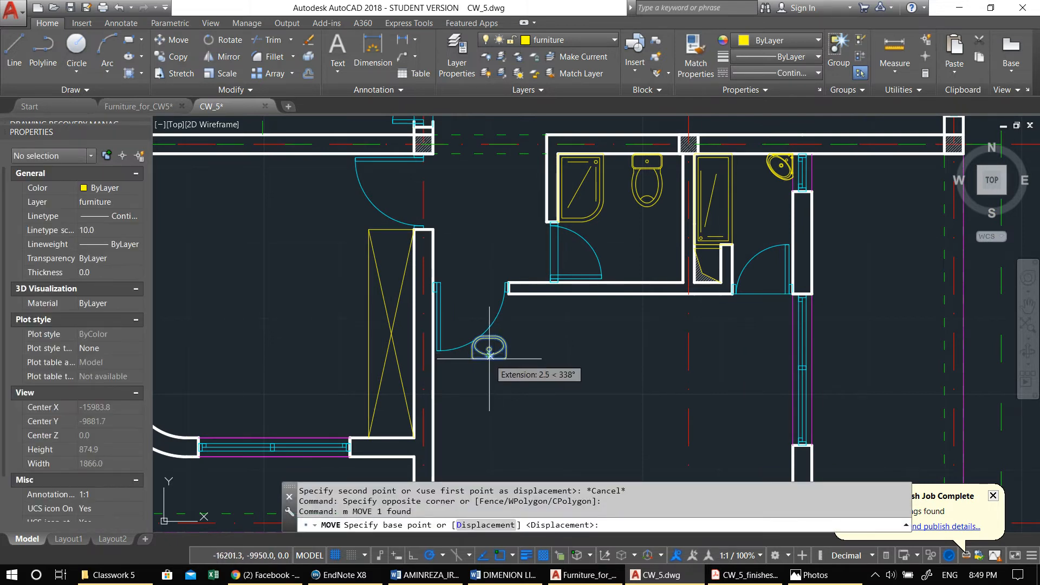
{"action": "scroll", "coordinate": [490, 358], "scroll_direction": "up", "scroll_amount": 6}
{"action": "left_click", "coordinate": [478, 364]}
{"action": "scroll", "coordinate": [548, 353], "scroll_direction": "down", "scroll_amount": 4}
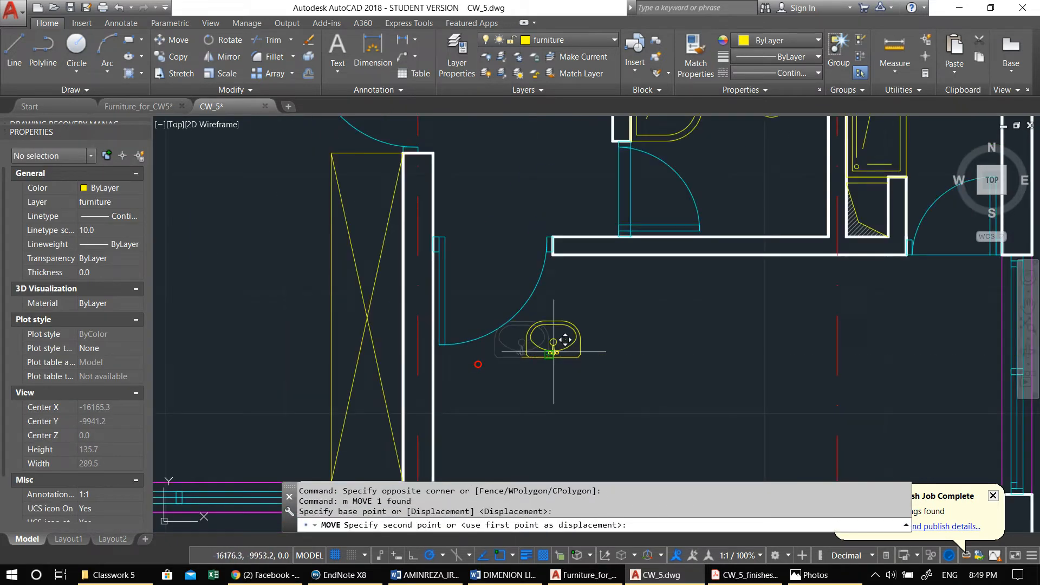
{"action": "middle_click_drag", "start_coordinate": [553, 352], "coordinate": [426, 443]}
{"action": "left_click", "coordinate": [657, 325]}
{"action": "key", "text": "Escape"}
{"action": "scroll", "coordinate": [622, 281], "scroll_direction": "down", "scroll_amount": 6}
{"action": "key", "text": "Escape"}
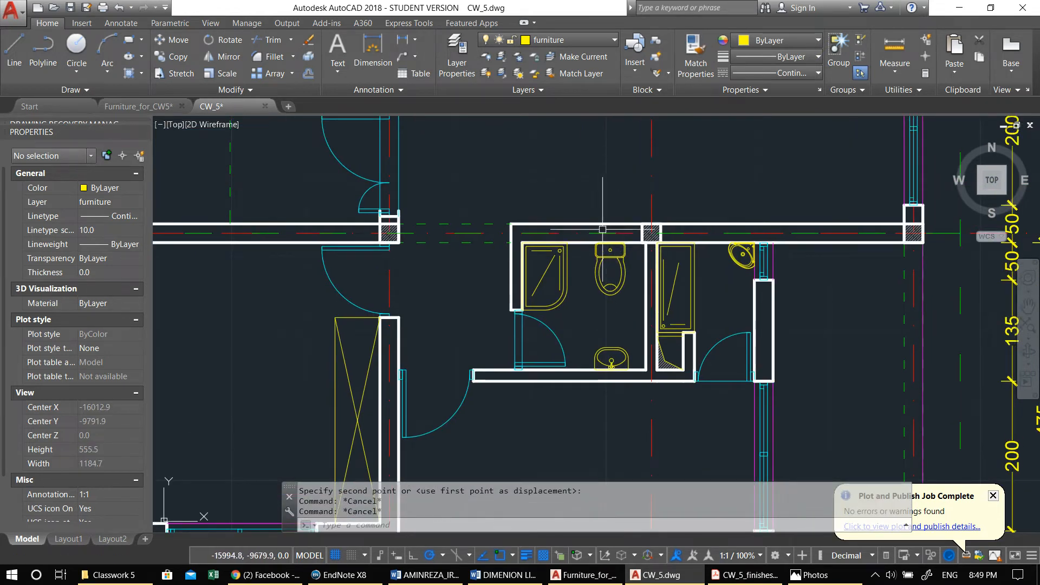
Step: Draw a short vertical line along the toilet's centreline from the cistern into the bowl
{"action": "scroll", "coordinate": [602, 229], "scroll_direction": "up", "scroll_amount": 2}
{"action": "type", "text": "l"}
{"action": "key", "text": "Return"}
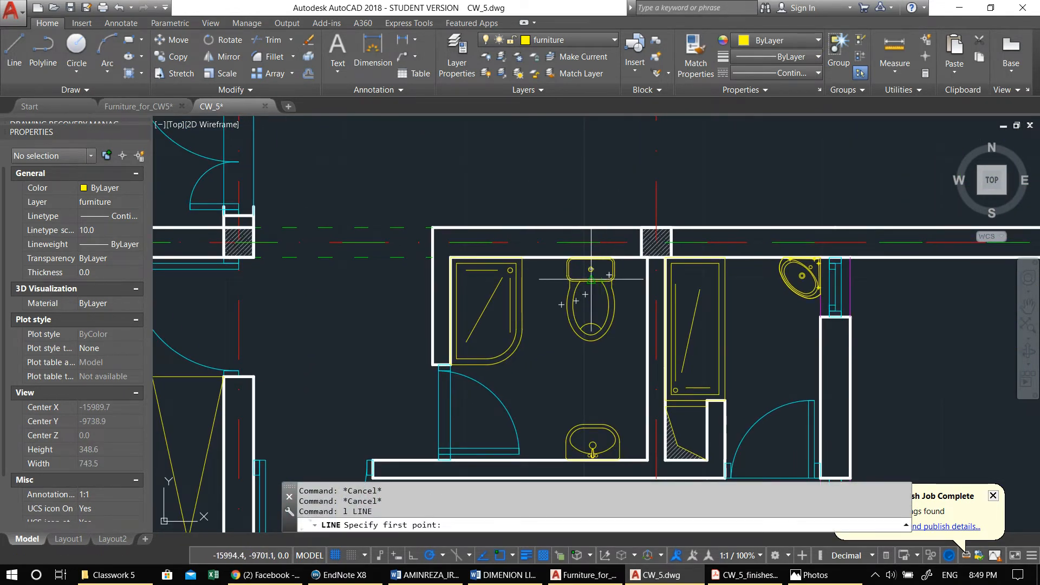
{"action": "left_click", "coordinate": [590, 279]}
{"action": "left_click", "coordinate": [589, 306]}
{"action": "key", "text": "Return"}
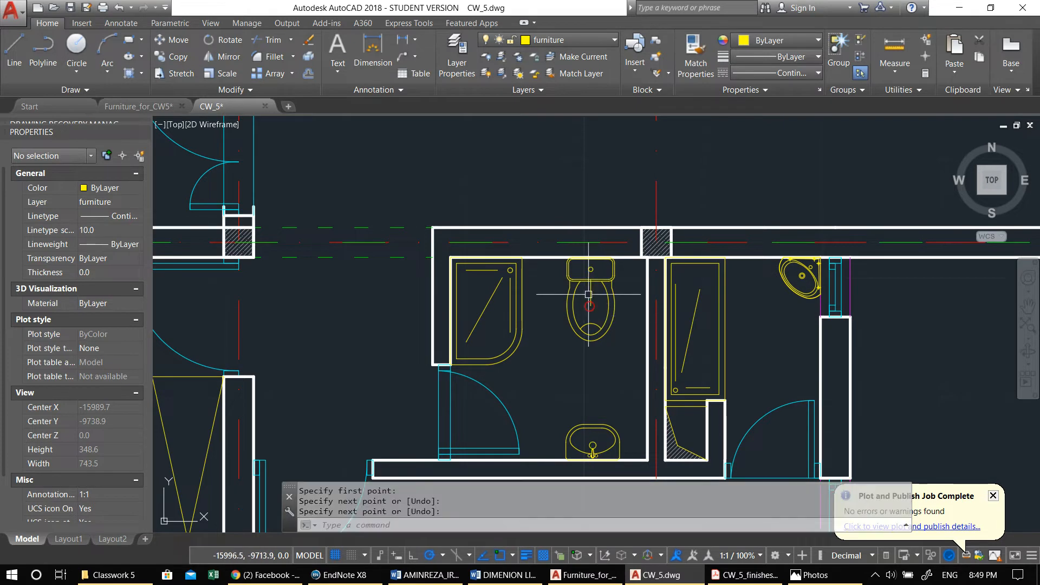
Step: Stretch the north end of the toilet's centreline up to the outer face of the north wall
{"action": "left_click", "coordinate": [591, 293]}
{"action": "left_click", "coordinate": [591, 279]}
{"action": "left_click", "coordinate": [593, 227]}
{"action": "key", "text": "Return"}
{"action": "scroll", "coordinate": [597, 260], "scroll_direction": "up", "scroll_amount": 4}
{"action": "key", "text": "Escape"}
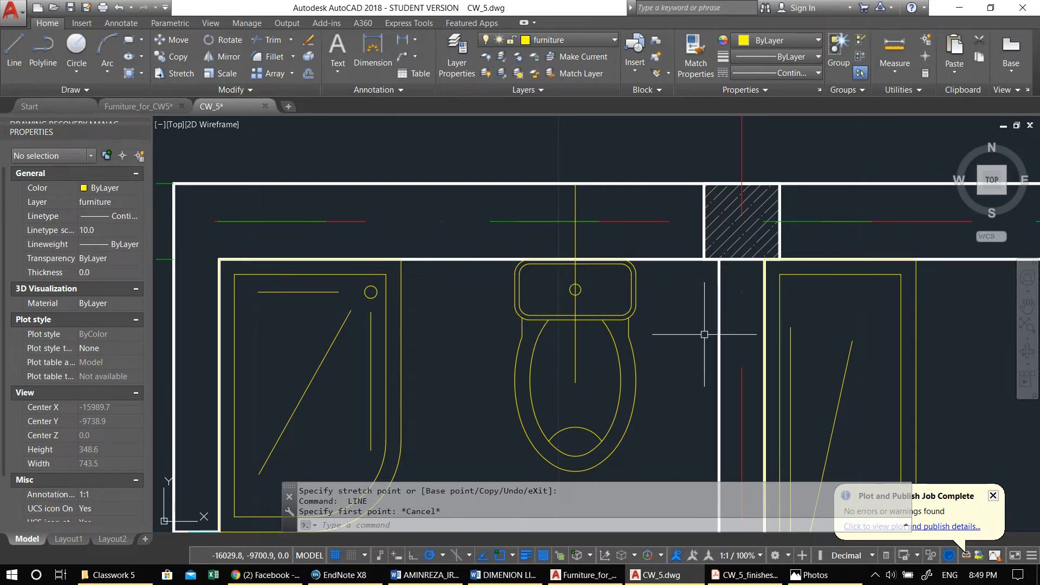
Step: Erase the inner rectangle of the bath outline in the east bathroom
{"action": "scroll", "coordinate": [520, 325], "scroll_direction": "down", "scroll_amount": 2}
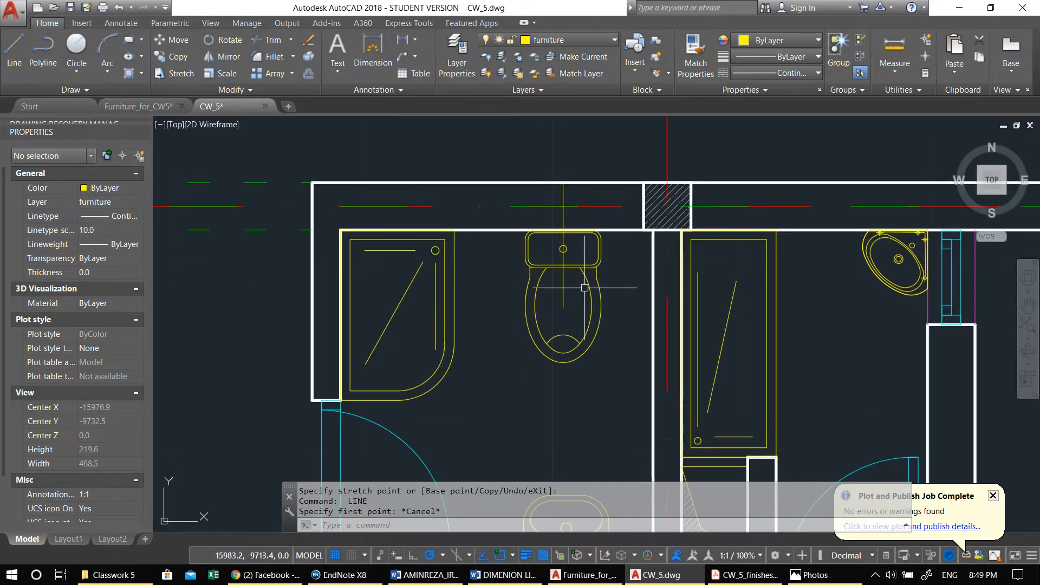
{"action": "scroll", "coordinate": [567, 365], "scroll_direction": "down", "scroll_amount": 2}
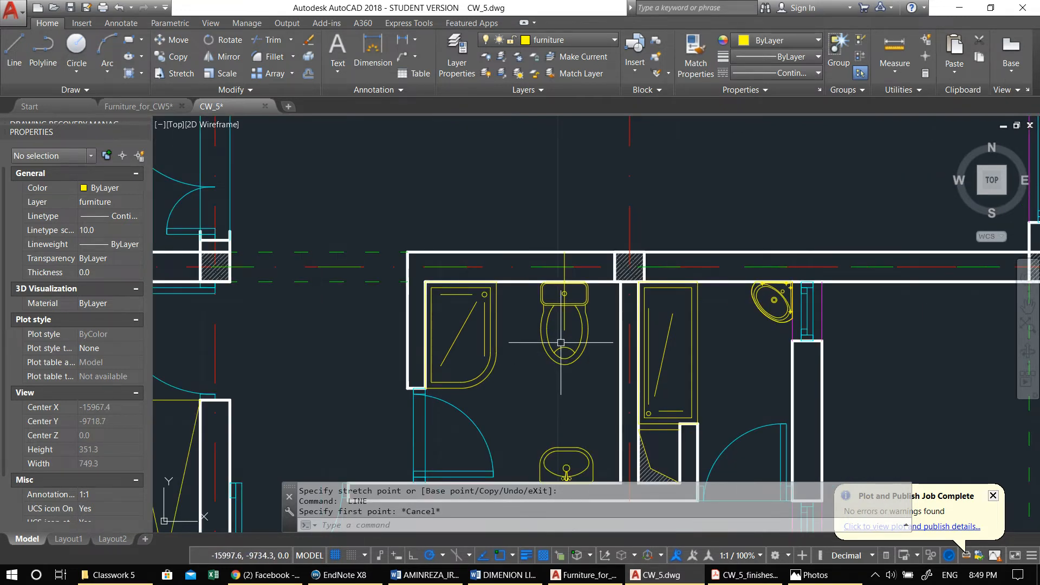
{"action": "scroll", "coordinate": [560, 342], "scroll_direction": "down", "scroll_amount": 4}
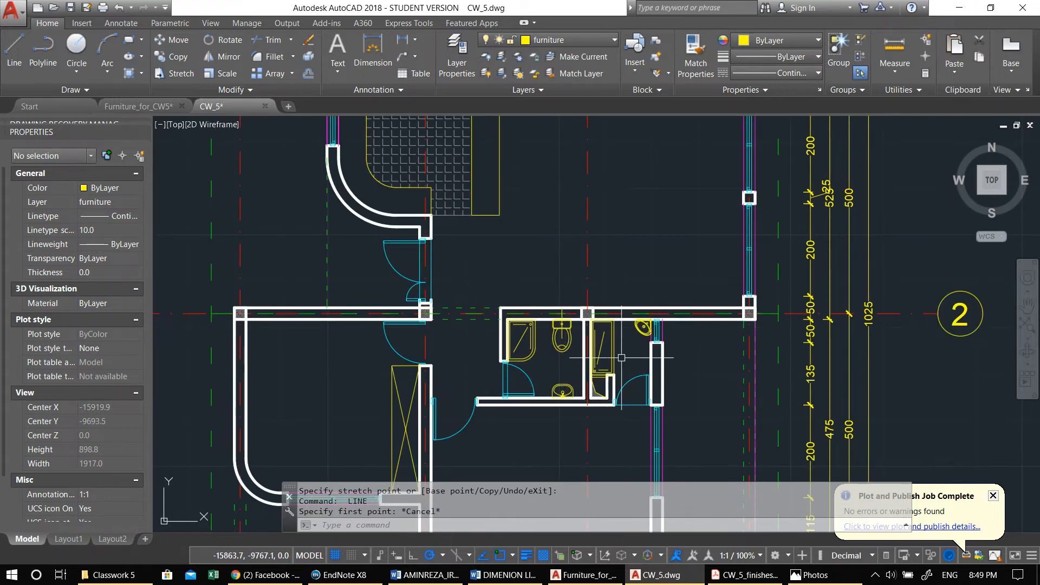
{"action": "scroll", "coordinate": [565, 374], "scroll_direction": "up", "scroll_amount": 2}
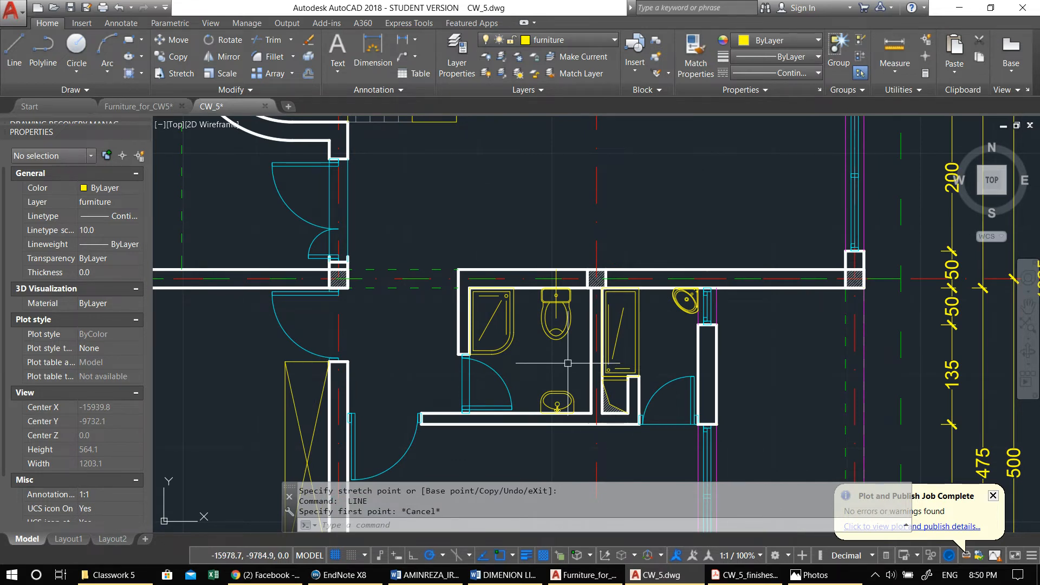
{"action": "scroll", "coordinate": [597, 318], "scroll_direction": "up", "scroll_amount": 2}
{"action": "scroll", "coordinate": [651, 320], "scroll_direction": "up", "scroll_amount": 2}
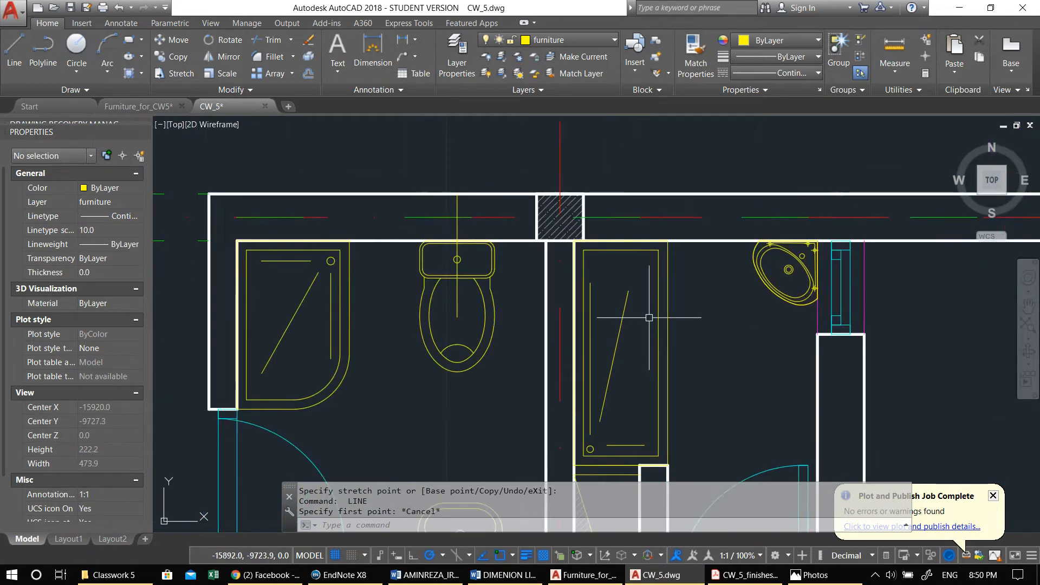
{"action": "middle_click_drag", "start_coordinate": [651, 320], "coordinate": [573, 269]}
{"action": "left_click", "coordinate": [633, 294]}
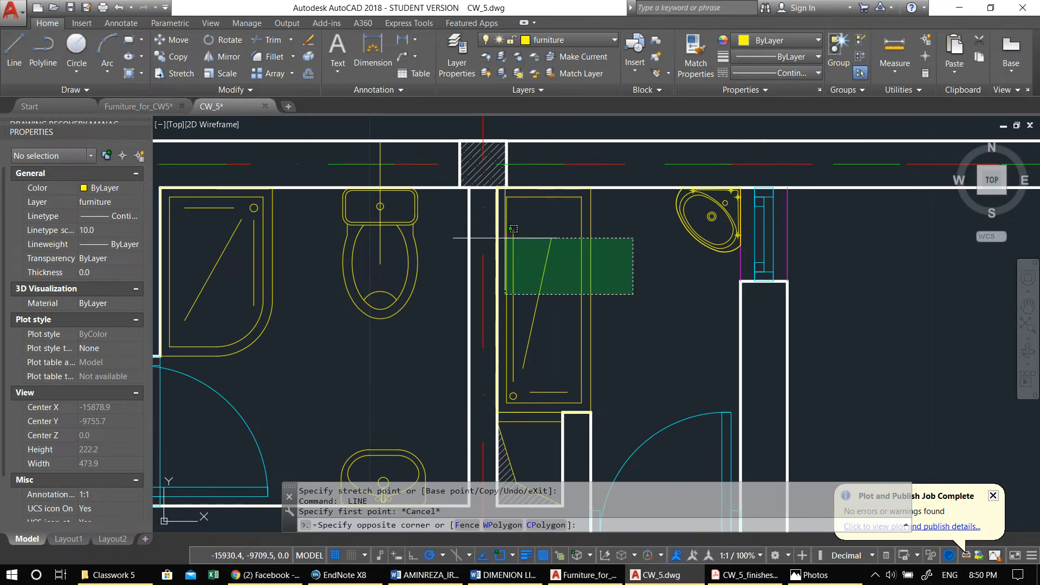
{"action": "left_click", "coordinate": [503, 238]}
{"action": "key", "text": "Escape"}
{"action": "double_click", "coordinate": [582, 208]}
{"action": "type", "text": "e"}
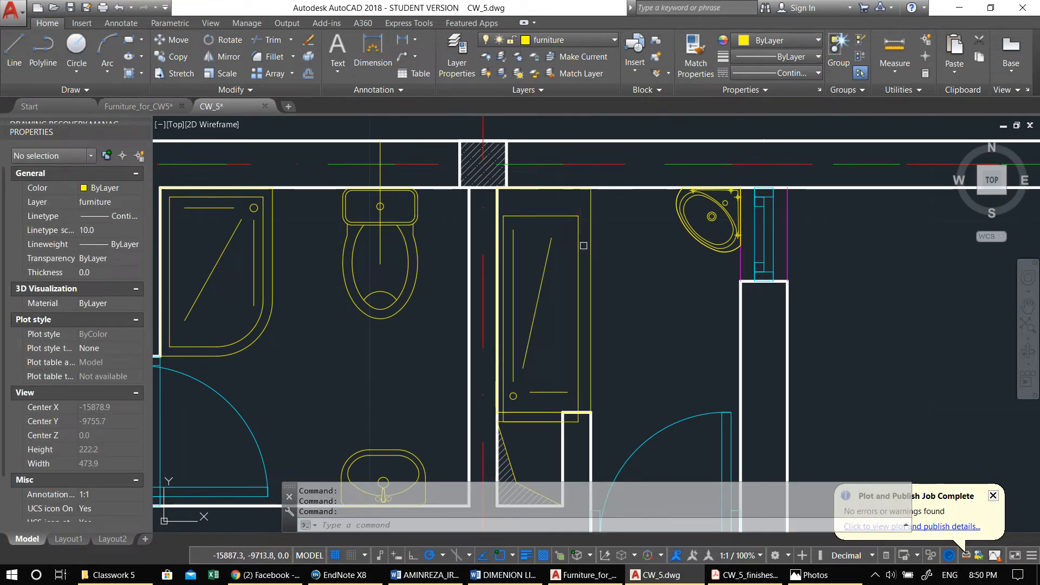
{"action": "key", "text": "Return"}
{"action": "left_click", "coordinate": [578, 219]}
{"action": "key", "text": "Escape"}
Step: Stretch both north corners of the east bathroom's bath outline south to the midpoints of its long sides
{"action": "left_click", "coordinate": [600, 214]}
{"action": "left_click", "coordinate": [578, 202]}
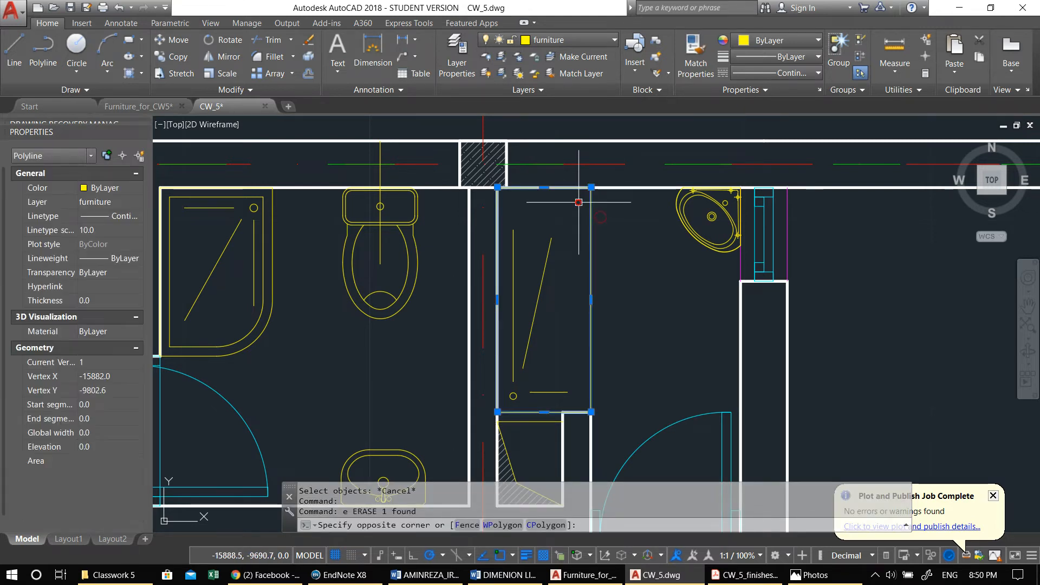
{"action": "left_click", "coordinate": [591, 187]}
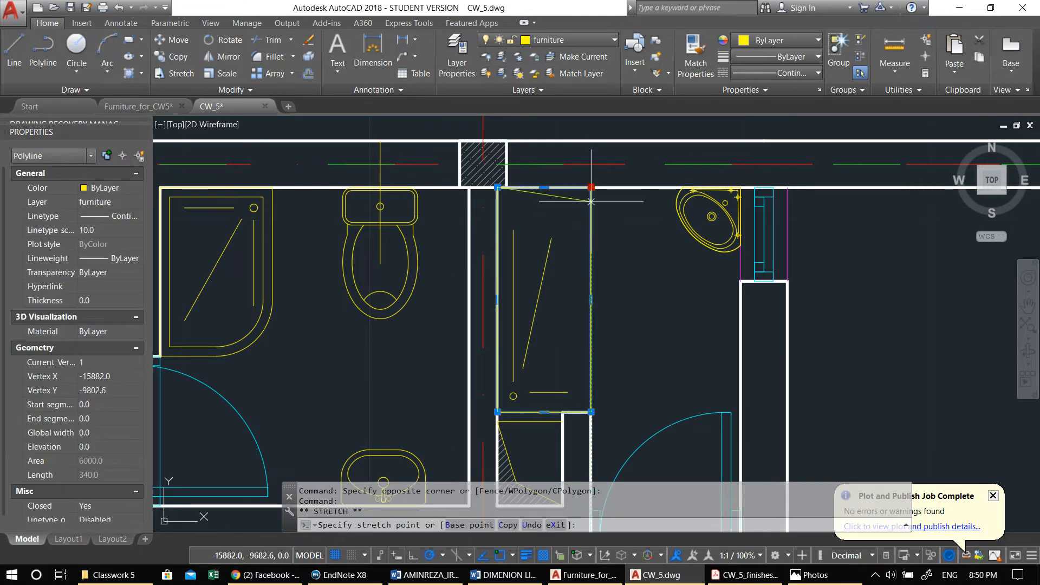
{"action": "left_click", "coordinate": [588, 296]}
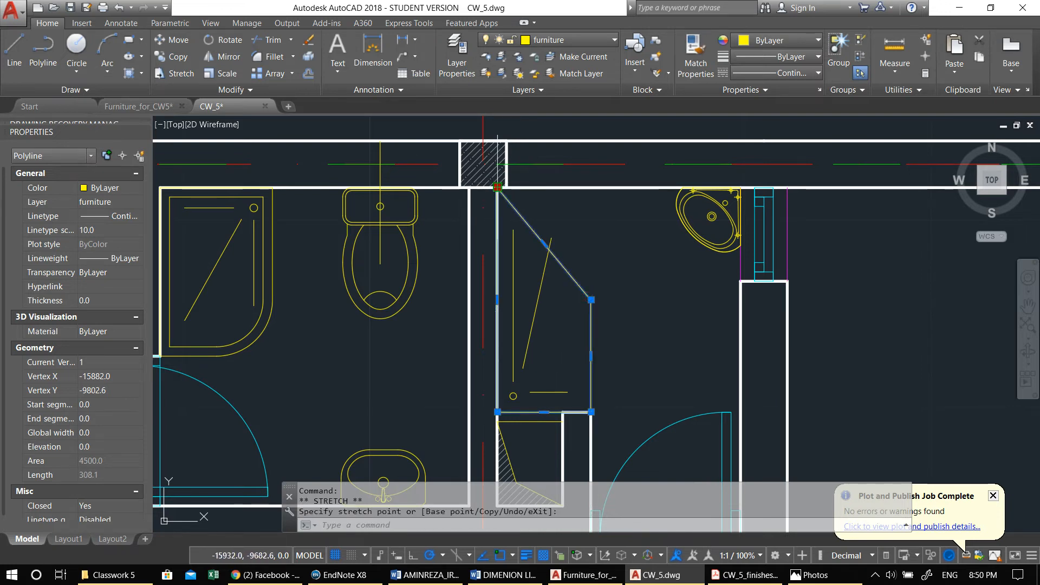
{"action": "left_click", "coordinate": [497, 187]}
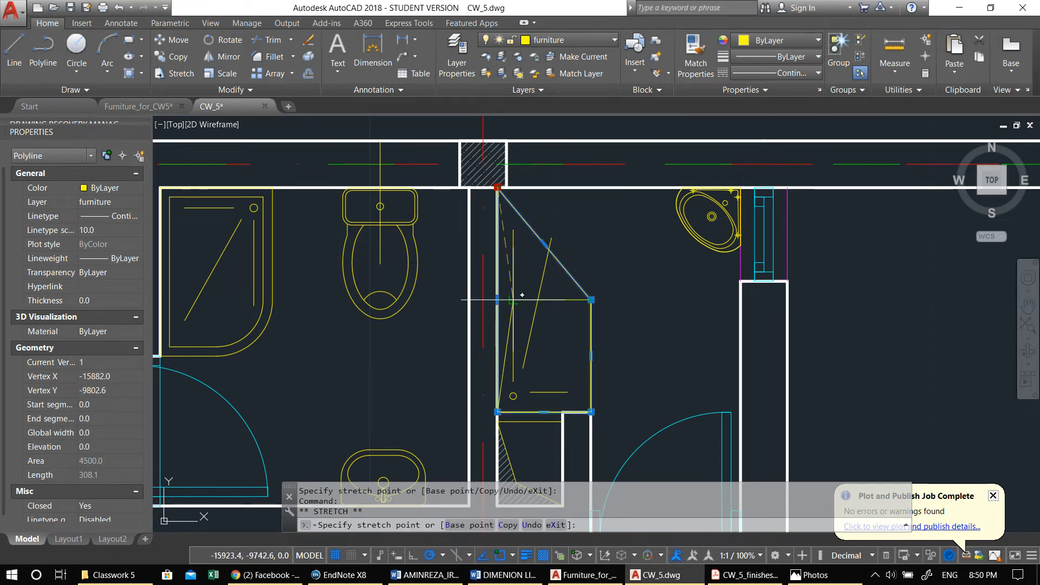
{"action": "key", "text": "Escape"}
Step: Stretch the north ends of the vertical and diagonal detail lines south, inside the east bathroom's shortened bath outline
{"action": "left_click", "coordinate": [563, 268]}
{"action": "left_click", "coordinate": [506, 217]}
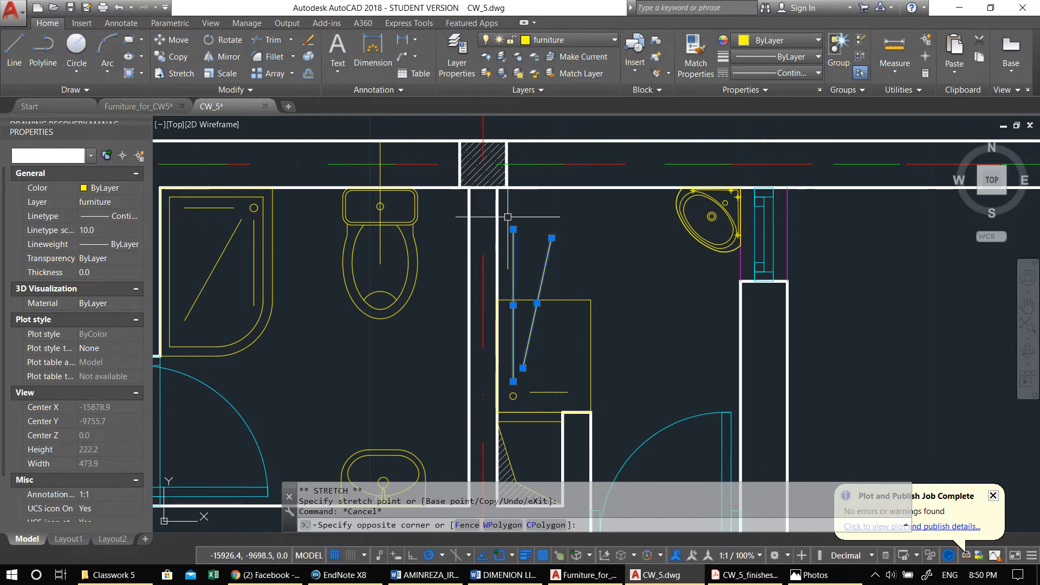
{"action": "type", "text": "s"}
{"action": "key", "text": "Return"}
{"action": "left_click", "coordinate": [551, 237]}
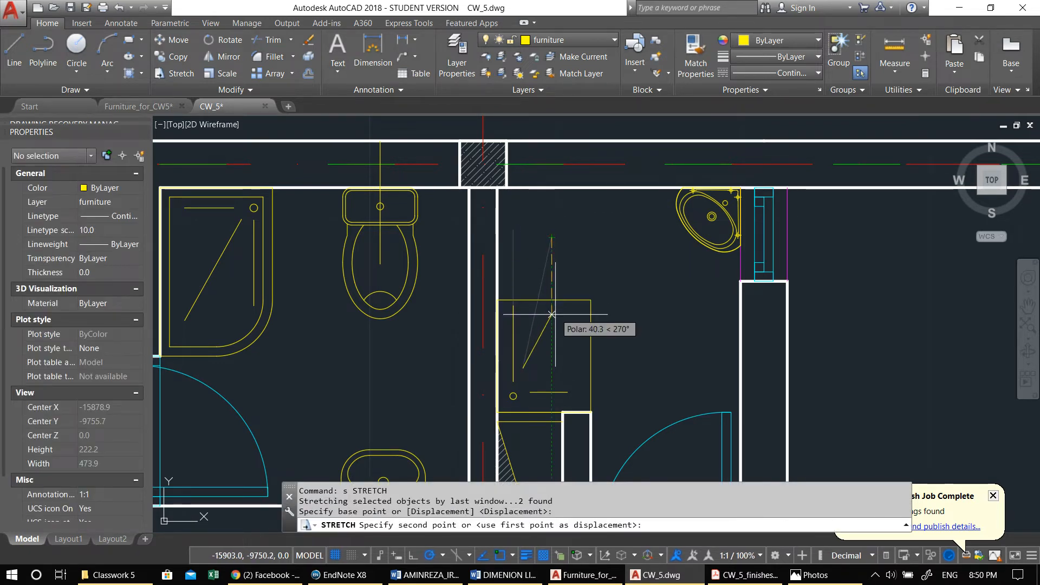
{"action": "key", "text": "Escape"}
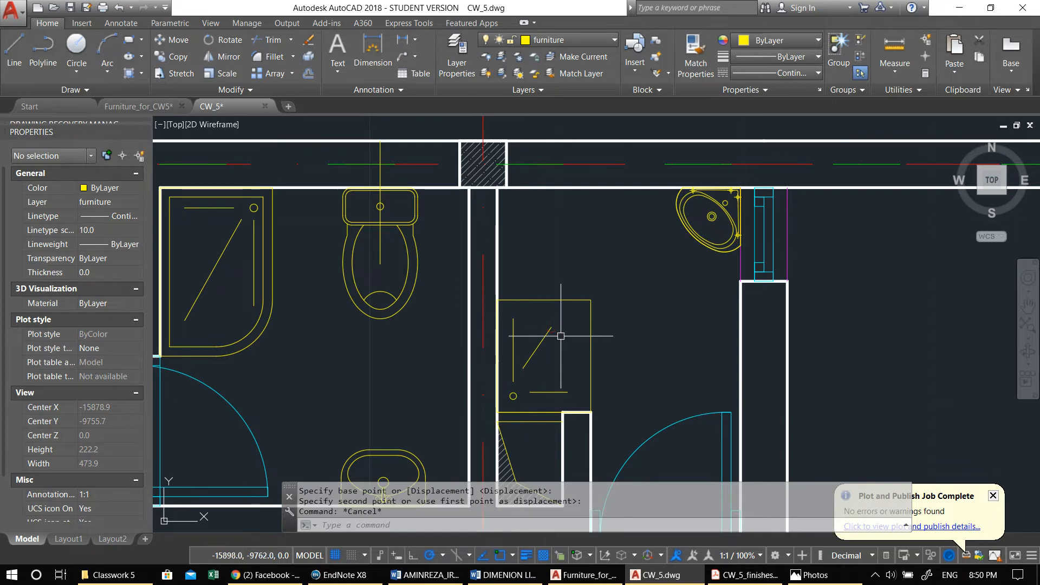
Step: Offset the east bathroom's shortened bath outline inward by 5
{"action": "type", "text": "o"}
{"action": "key", "text": "Return"}
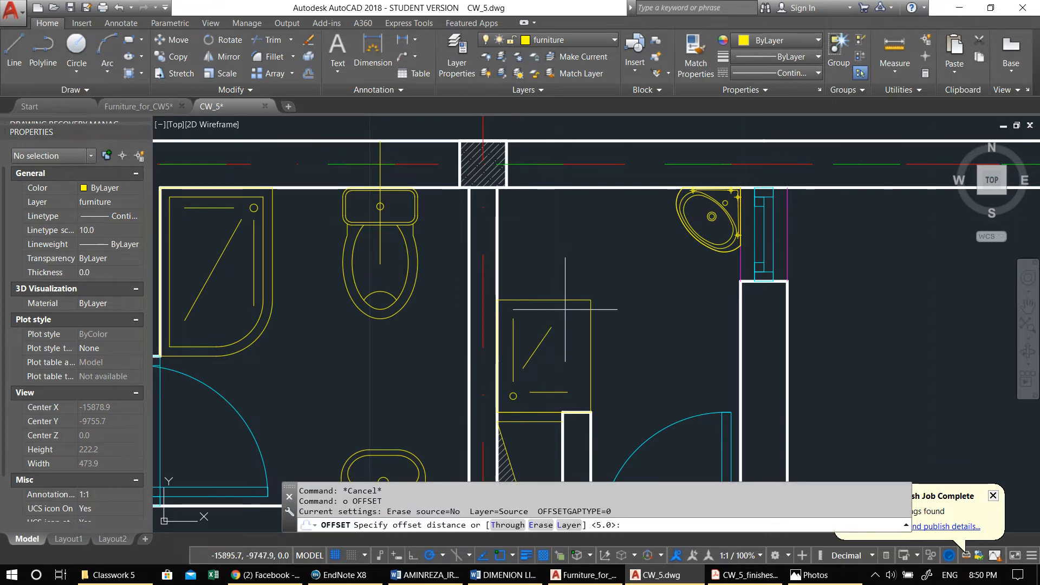
{"action": "type", "text": "5"}
{"action": "key", "text": "Return"}
{"action": "left_click", "coordinate": [556, 301]}
{"action": "left_click", "coordinate": [566, 347]}
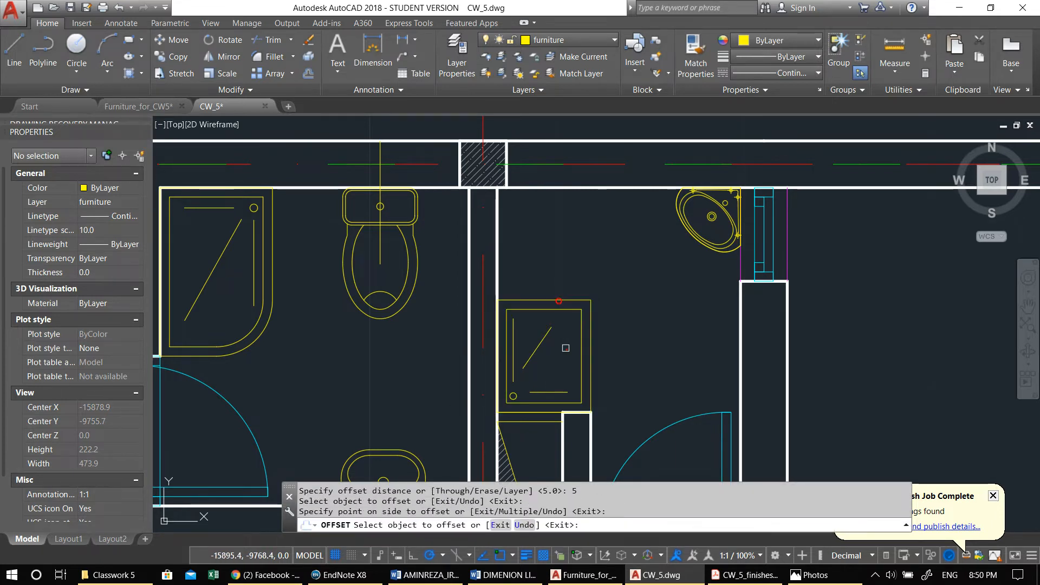
{"action": "key", "text": "Escape"}
Step: Copy the toilet from the west bathroom into the east bathroom, just above the shortened bath
{"action": "scroll", "coordinate": [567, 348], "scroll_direction": "down", "scroll_amount": 4}
{"action": "scroll", "coordinate": [577, 342], "scroll_direction": "up", "scroll_amount": 2}
{"action": "key", "text": "Escape"}
{"action": "key", "text": "Escape"}
{"action": "left_click", "coordinate": [441, 329]}
{"action": "middle_click_drag", "start_coordinate": [471, 337], "coordinate": [443, 357]}
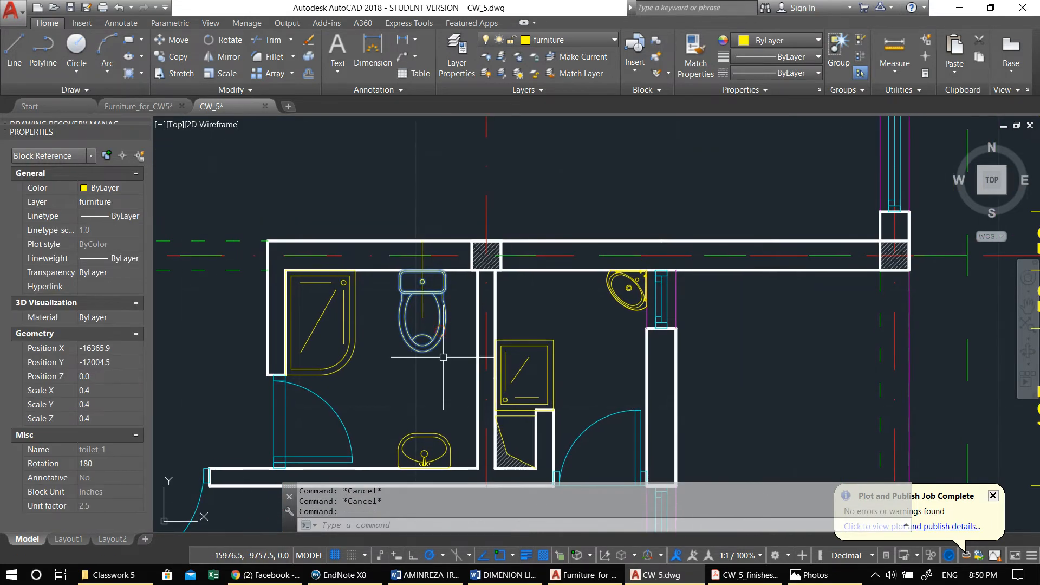
{"action": "type", "text": "i"}
{"action": "key", "text": "Return"}
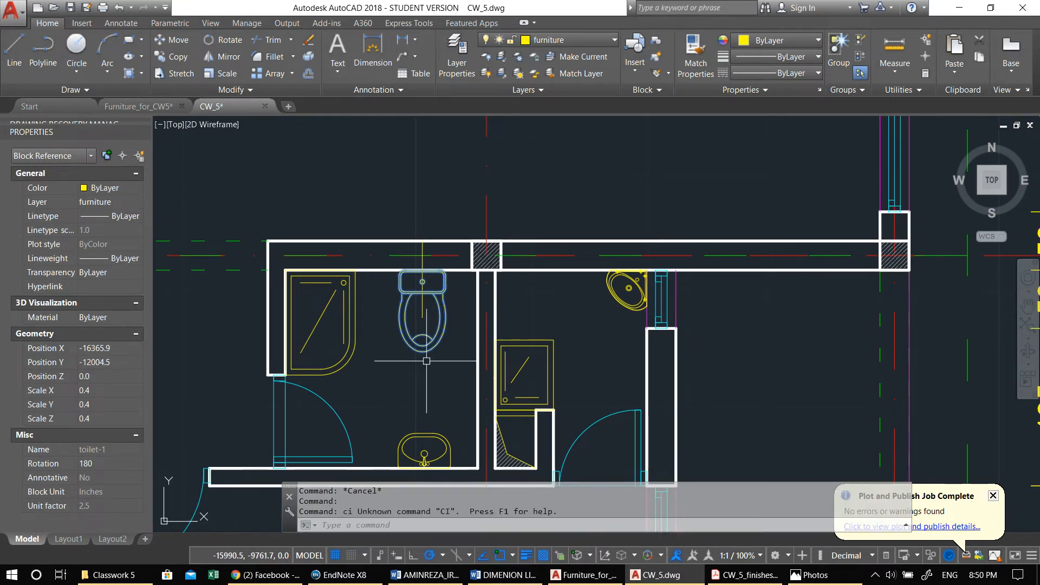
{"action": "type", "text": "co"}
{"action": "key", "text": "Return"}
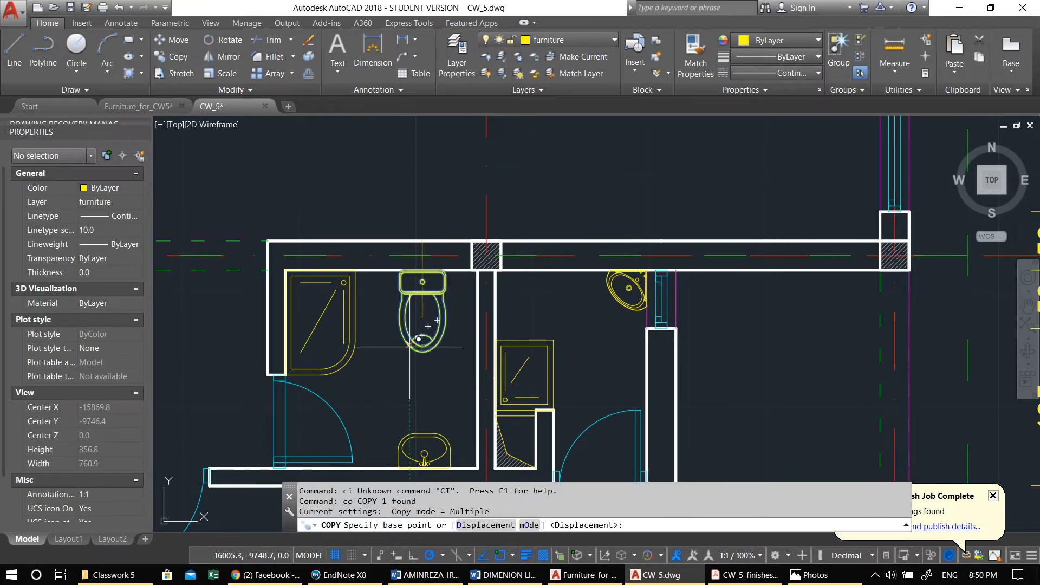
{"action": "left_click", "coordinate": [411, 344]}
{"action": "left_click", "coordinate": [540, 335]}
{"action": "key", "text": "Escape"}
Step: Rotate the copied toilet in the east bathroom to 270 degrees, with its cistern towards the partition wall
{"action": "left_click", "coordinate": [599, 329]}
{"action": "left_click", "coordinate": [544, 303]}
{"action": "middle_click_drag", "start_coordinate": [534, 304], "coordinate": [513, 313]}
{"action": "scroll", "coordinate": [534, 324], "scroll_direction": "up", "scroll_amount": 2}
{"action": "type", "text": "ro"}
{"action": "key", "text": "Return"}
{"action": "left_click", "coordinate": [527, 316]}
{"action": "left_click", "coordinate": [527, 307]}
Step: Move the rotated toilet northwest to the partition wall, close to the north wall
{"action": "left_click", "coordinate": [511, 319]}
{"action": "left_click", "coordinate": [501, 310]}
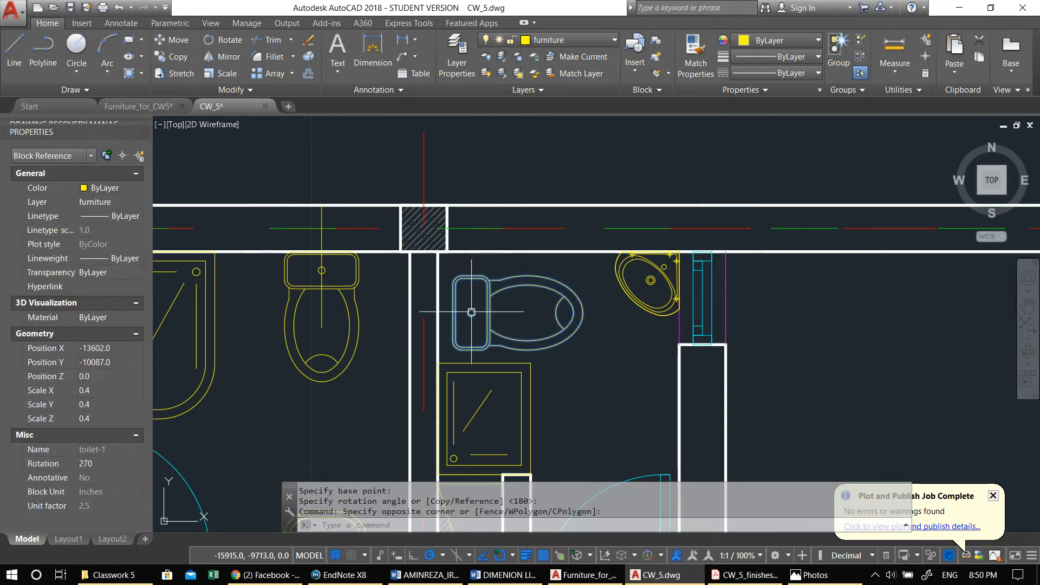
{"action": "type", "text": "m"}
{"action": "key", "text": "Return"}
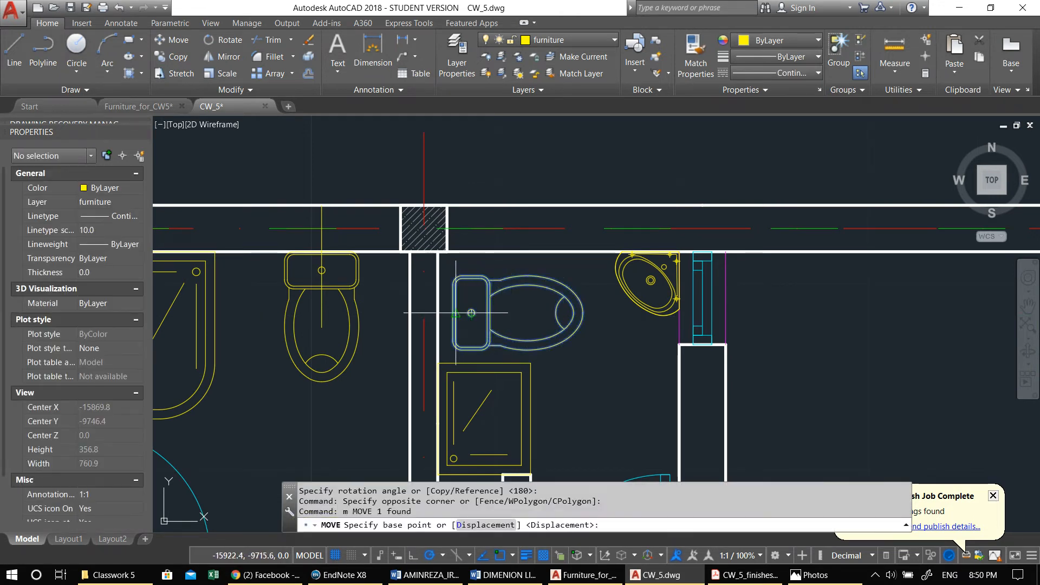
{"action": "left_click", "coordinate": [455, 313]}
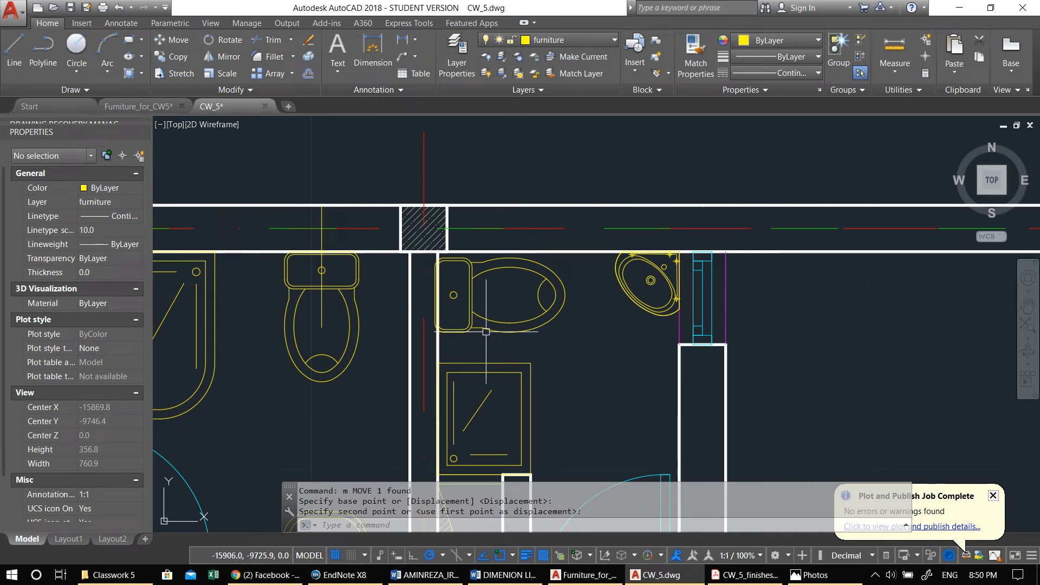
Step: Shift the rotated toilet so the back of its cistern sits on the partition wall's east face
{"action": "left_click", "coordinate": [462, 309]}
{"action": "left_click", "coordinate": [445, 288]}
{"action": "scroll", "coordinate": [453, 295], "scroll_direction": "up", "scroll_amount": 2}
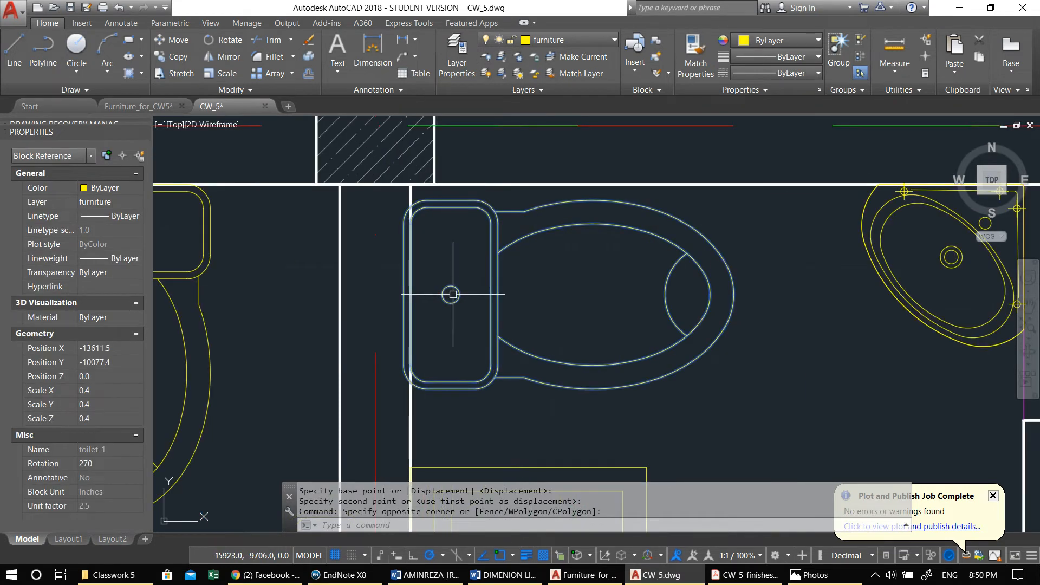
{"action": "scroll", "coordinate": [453, 294], "scroll_direction": "down", "scroll_amount": 4}
{"action": "middle_click_drag", "start_coordinate": [507, 351], "coordinate": [478, 269]}
{"action": "scroll", "coordinate": [435, 230], "scroll_direction": "up", "scroll_amount": 4}
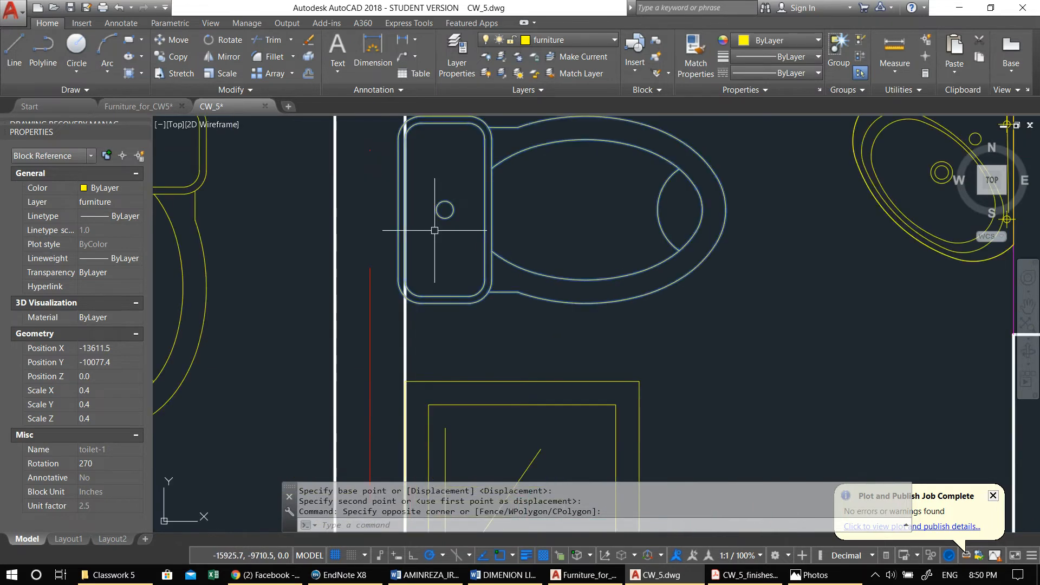
{"action": "type", "text": "m"}
{"action": "key", "text": "Return"}
{"action": "left_click", "coordinate": [400, 210]}
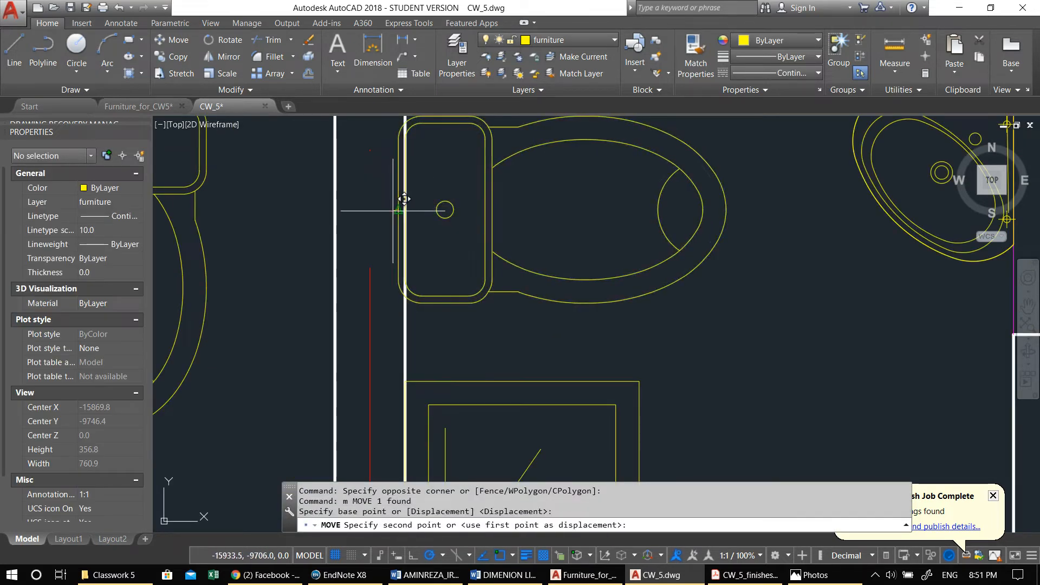
Step: Measure the width of the east bathroom's shortened bath outline along its north edge
{"action": "scroll", "coordinate": [406, 209], "scroll_direction": "down", "scroll_amount": 5}
{"action": "type", "text": "d"}
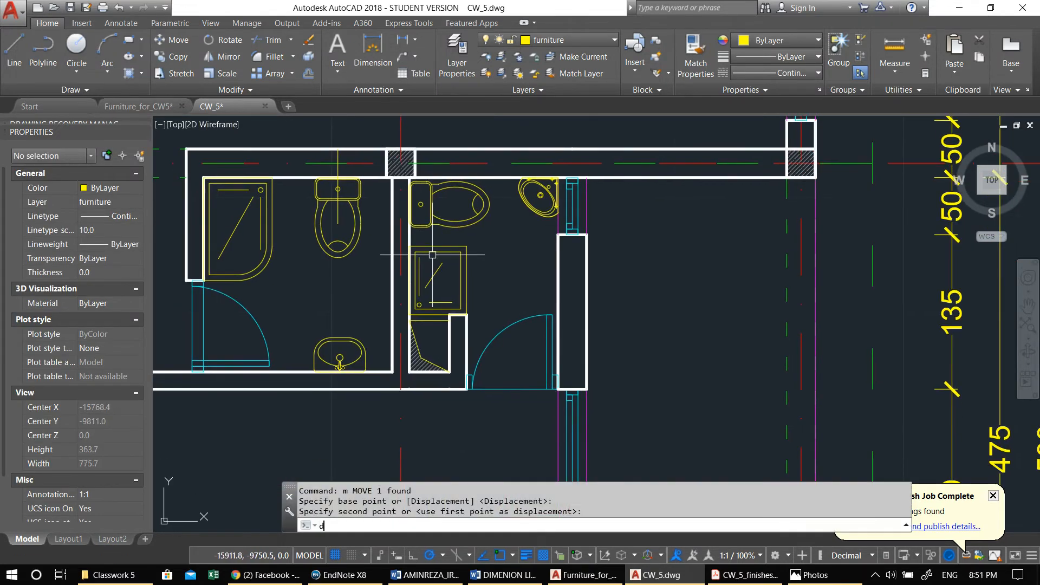
{"action": "type", "text": "i"}
{"action": "key", "text": "Return"}
{"action": "scroll", "coordinate": [415, 245], "scroll_direction": "up", "scroll_amount": 4}
{"action": "left_click", "coordinate": [396, 245]}
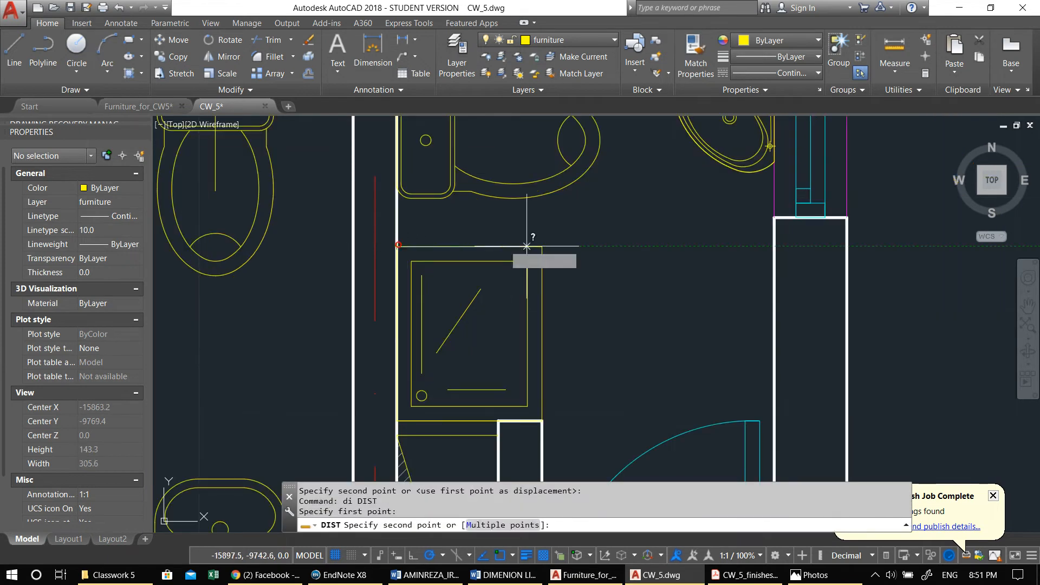
{"action": "left_click", "coordinate": [544, 245]}
{"action": "key", "text": "Return"}
Step: Move the east bathroom's toilet straight south along the partition wall by about 10
{"action": "scroll", "coordinate": [534, 235], "scroll_direction": "down", "scroll_amount": 4}
{"action": "key", "text": "Escape"}
{"action": "left_click", "coordinate": [530, 217]}
{"action": "type", "text": "m"}
{"action": "key", "text": "Return"}
{"action": "left_click", "coordinate": [578, 256]}
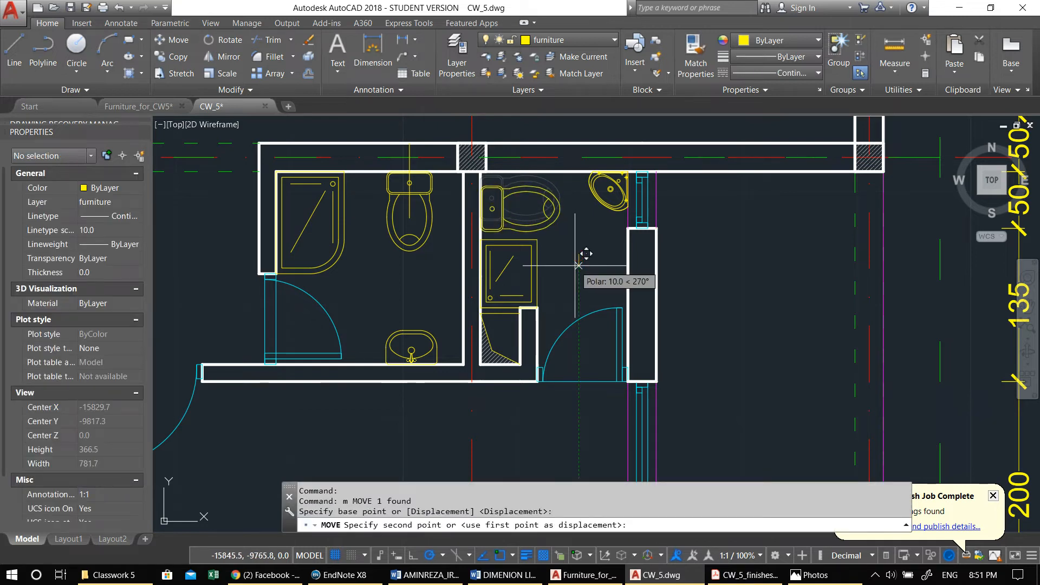
{"action": "left_click", "coordinate": [579, 265]}
{"action": "scroll", "coordinate": [579, 265], "scroll_direction": "down", "scroll_amount": 2}
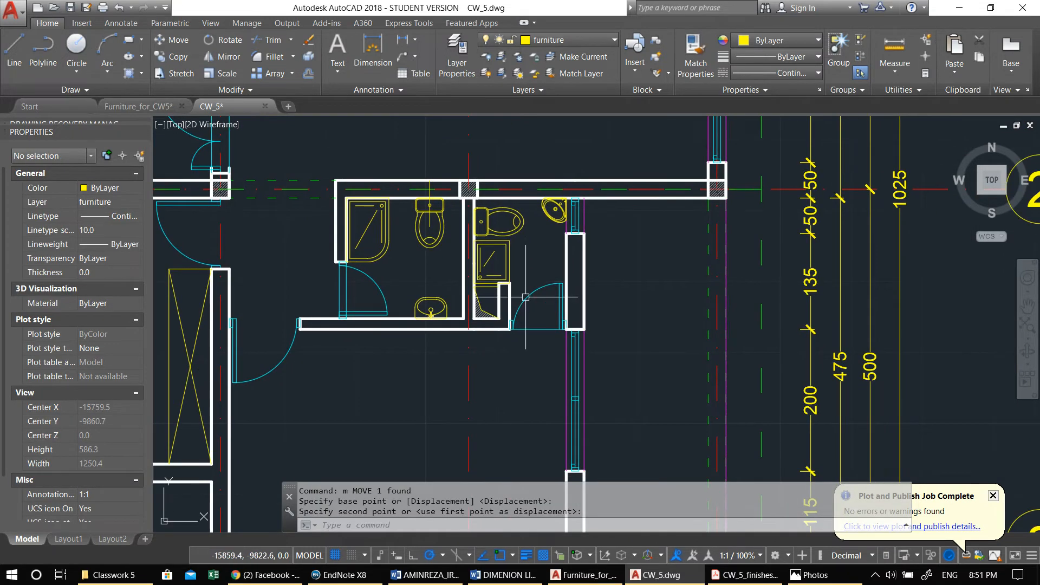
{"action": "scroll", "coordinate": [481, 297], "scroll_direction": "up", "scroll_amount": 4}
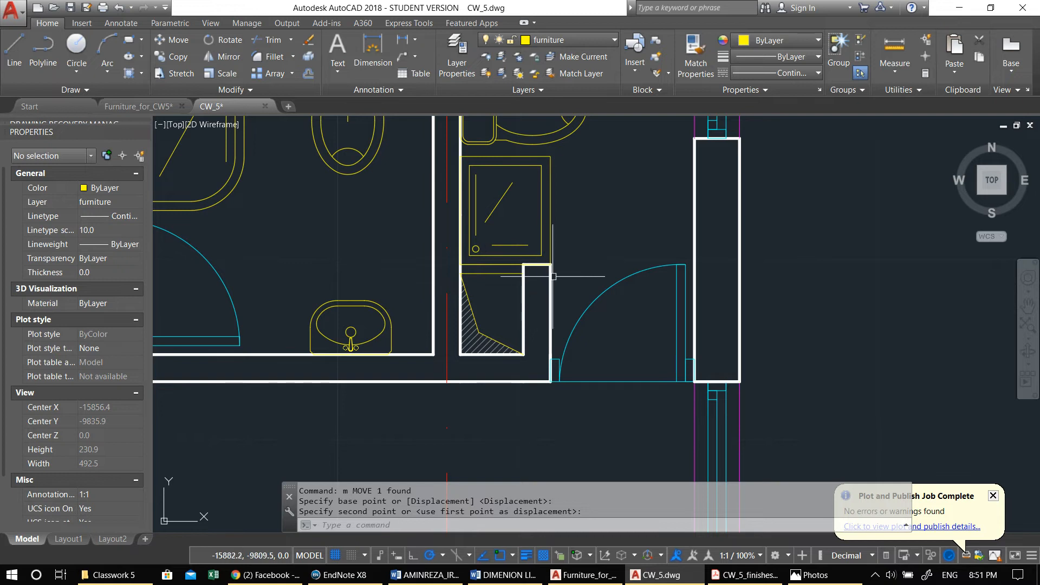
{"action": "scroll", "coordinate": [552, 278], "scroll_direction": "down", "scroll_amount": 2}
{"action": "middle_click_drag", "start_coordinate": [503, 261], "coordinate": [585, 308]}
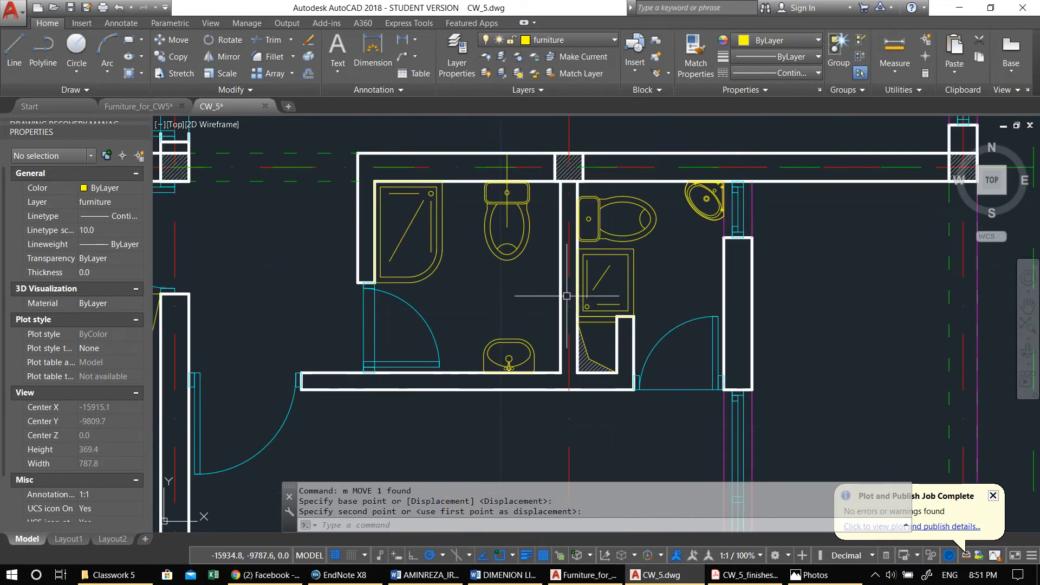
{"action": "left_click", "coordinate": [561, 325]}
{"action": "left_click", "coordinate": [577, 322]}
{"action": "key", "text": "Escape"}
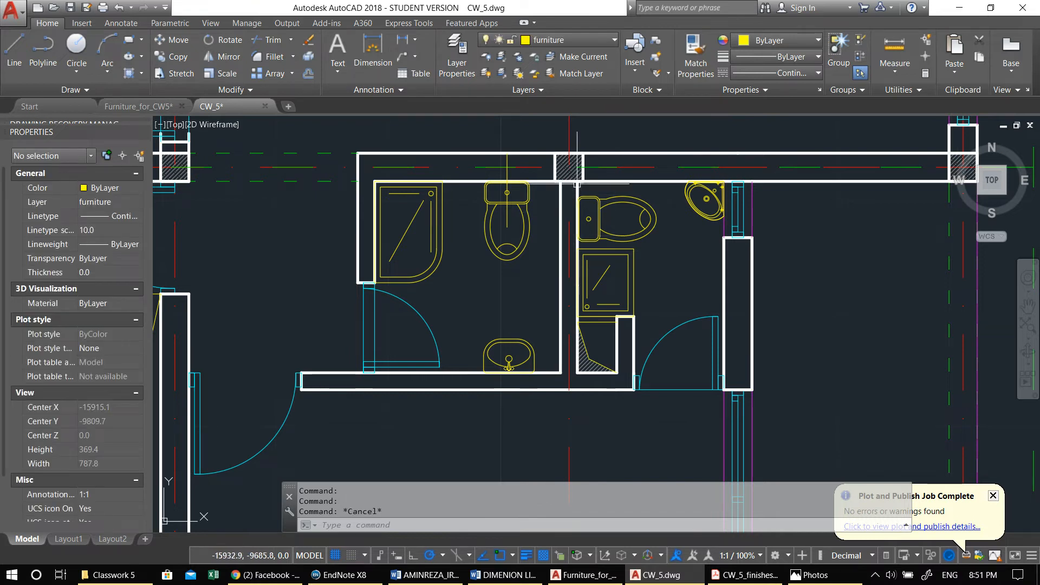
{"action": "left_click", "coordinate": [577, 191]}
{"action": "left_click", "coordinate": [561, 193]}
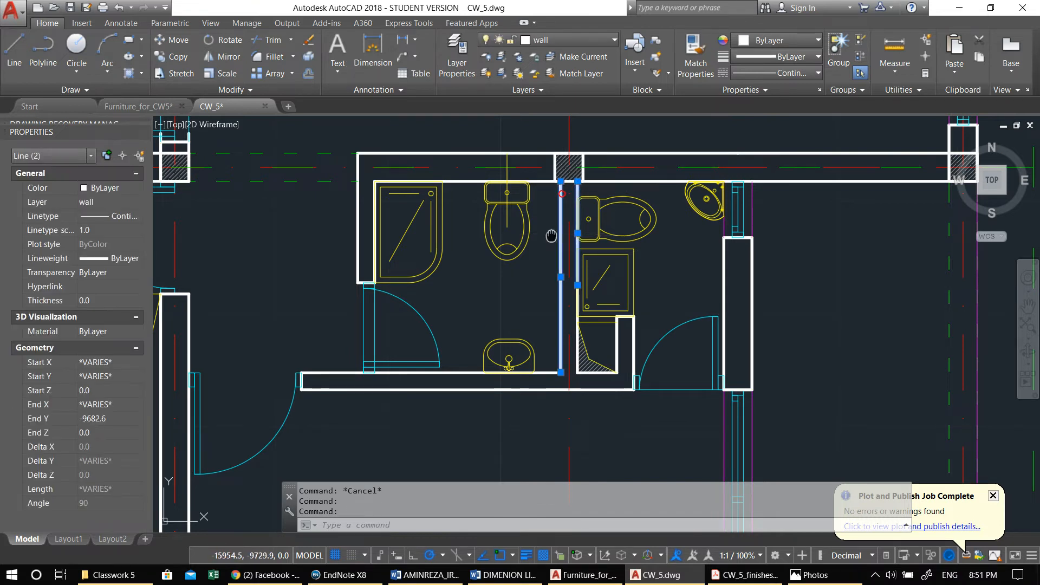
{"action": "middle_click_drag", "start_coordinate": [562, 192], "coordinate": [590, 181]}
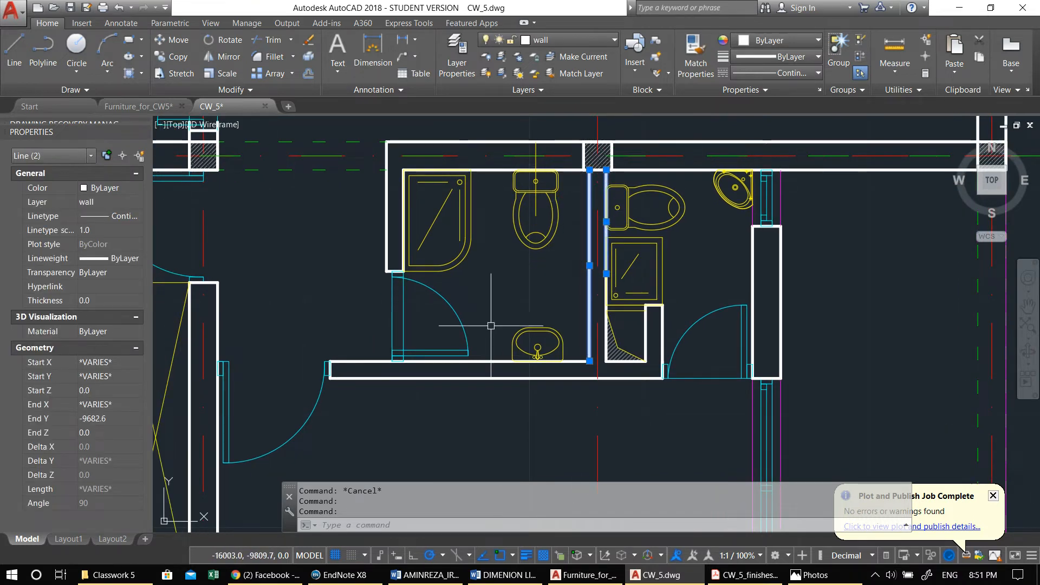
{"action": "type", "text": "m"}
{"action": "key", "text": "Return"}
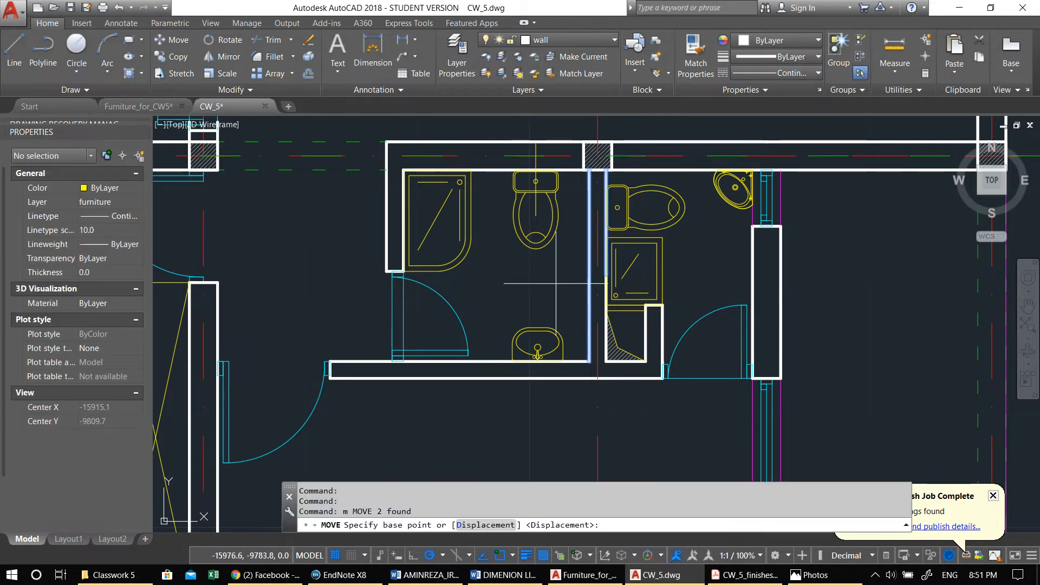
{"action": "left_click", "coordinate": [589, 283]}
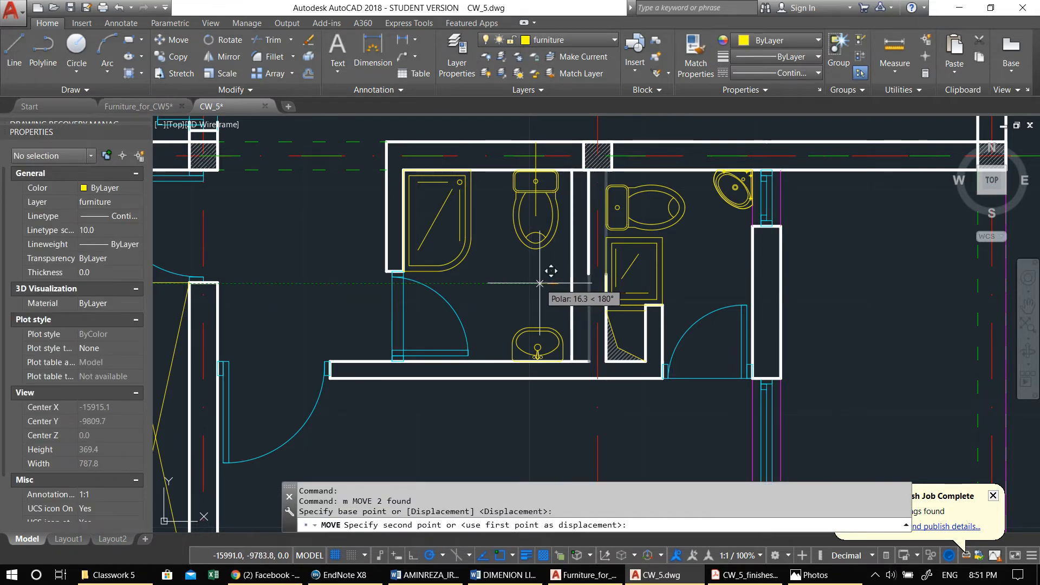
{"action": "key", "text": "Escape"}
Step: Move both partition wall lines between the bathrooms west, aligning the east face with the column's west edge
{"action": "scroll", "coordinate": [594, 154], "scroll_direction": "up", "scroll_amount": 3}
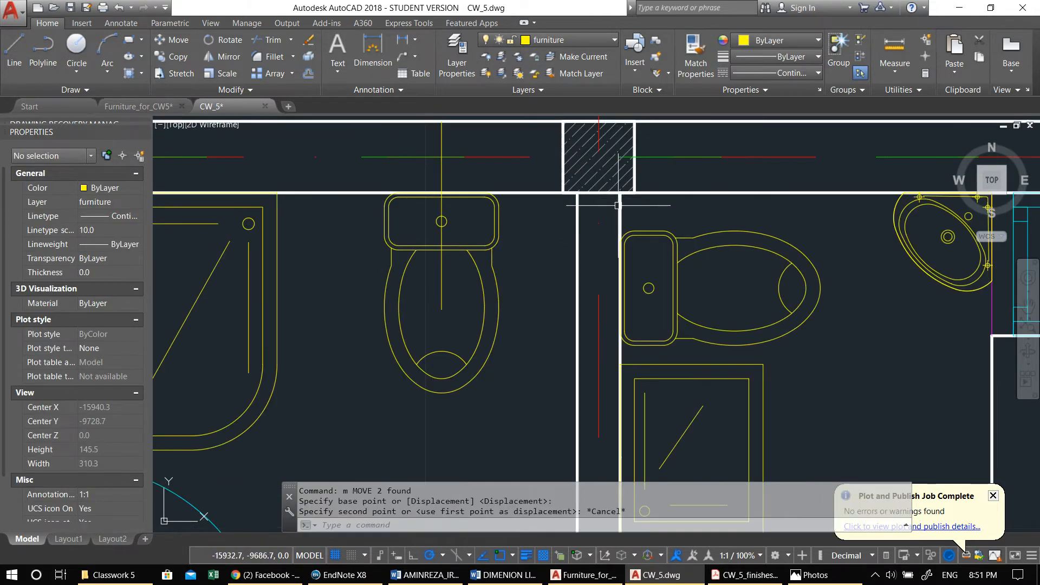
{"action": "left_click", "coordinate": [620, 208]}
{"action": "left_click", "coordinate": [577, 209]}
{"action": "middle_click_drag", "start_coordinate": [577, 210], "coordinate": [593, 210]}
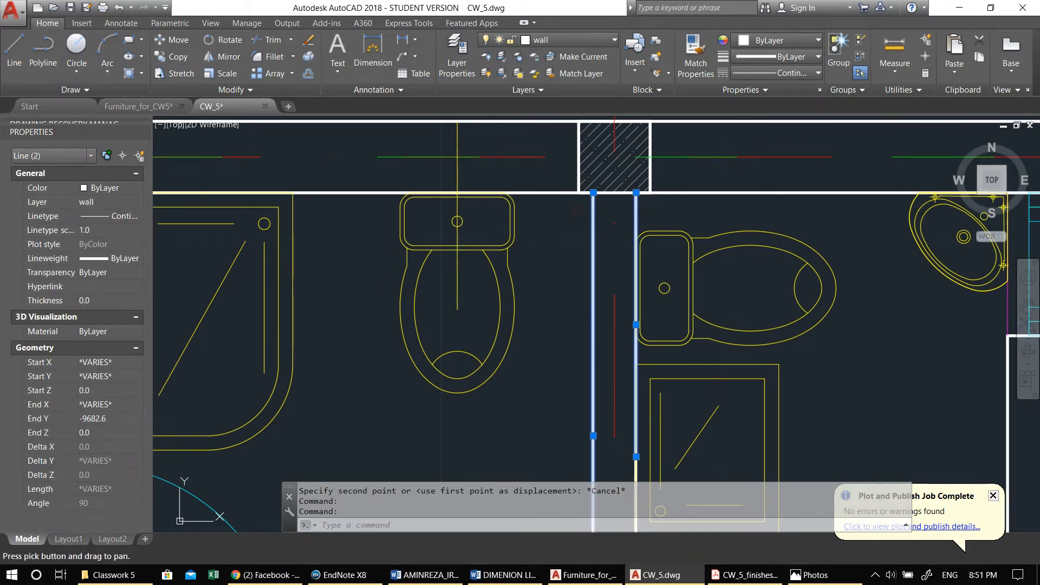
{"action": "type", "text": "m"}
{"action": "key", "text": "Return"}
{"action": "left_click", "coordinate": [639, 192]}
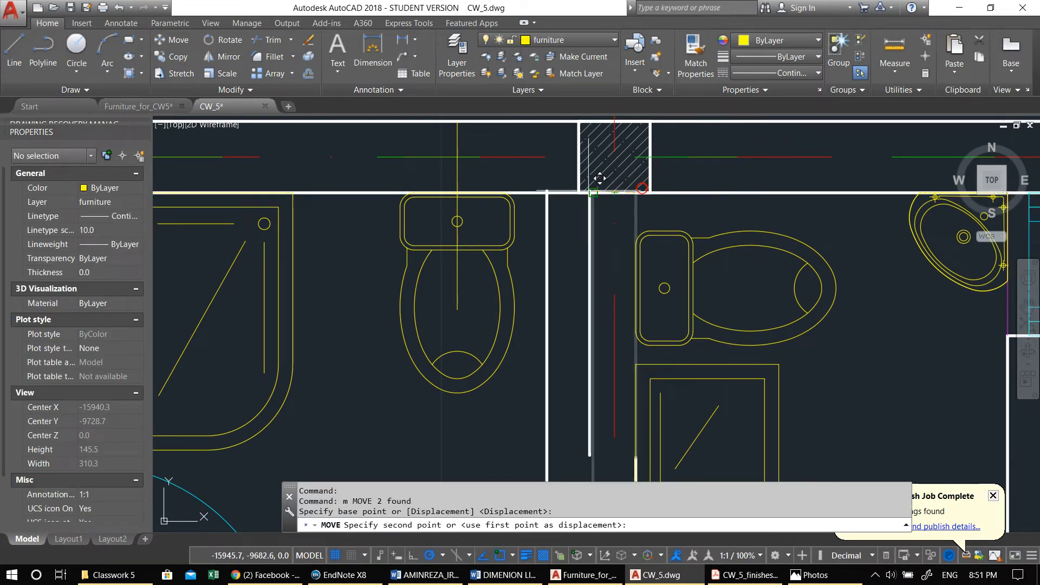
{"action": "left_click", "coordinate": [584, 192]}
{"action": "scroll", "coordinate": [584, 192], "scroll_direction": "down", "scroll_amount": 4}
{"action": "scroll", "coordinate": [645, 329], "scroll_direction": "up", "scroll_amount": 2}
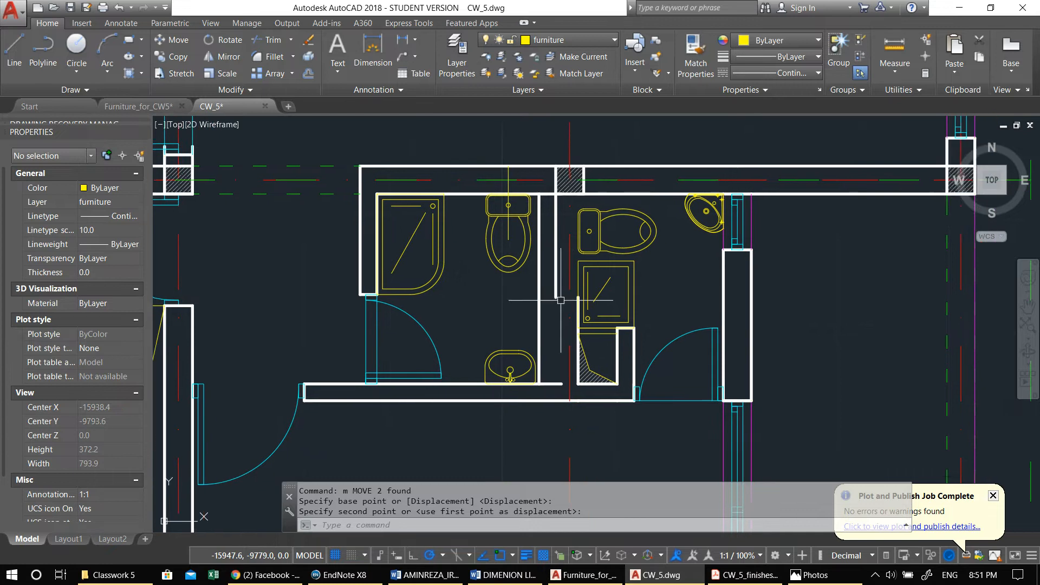
Step: Undo the westward move of the partition wall lines between the bathrooms
{"action": "key", "text": "Escape"}
{"action": "left_click", "coordinate": [577, 312]}
{"action": "key", "text": "Escape"}
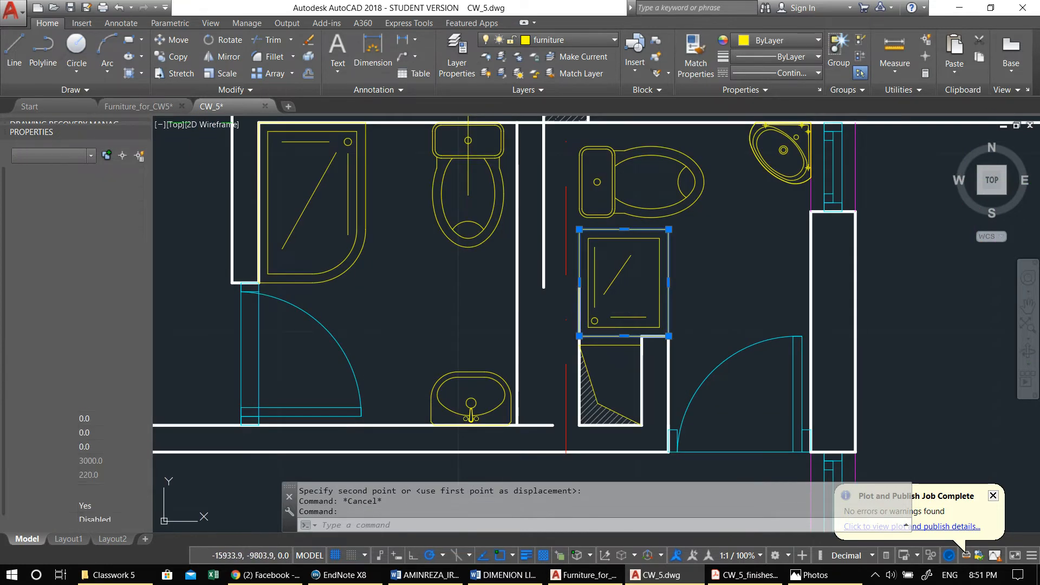
{"action": "left_click", "coordinate": [581, 359]}
{"action": "key", "text": "Escape"}
{"action": "scroll", "coordinate": [576, 314], "scroll_direction": "down", "scroll_amount": 2}
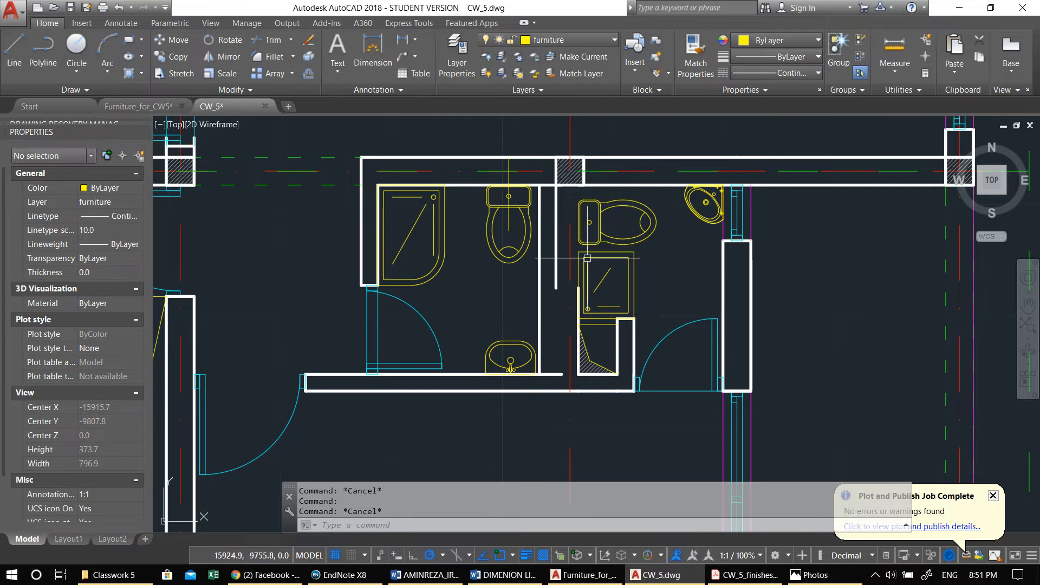
{"action": "key", "text": "ctrl+z"}
{"action": "key", "text": "ctrl+z"}
{"action": "scroll", "coordinate": [596, 255], "scroll_direction": "down", "scroll_amount": 4}
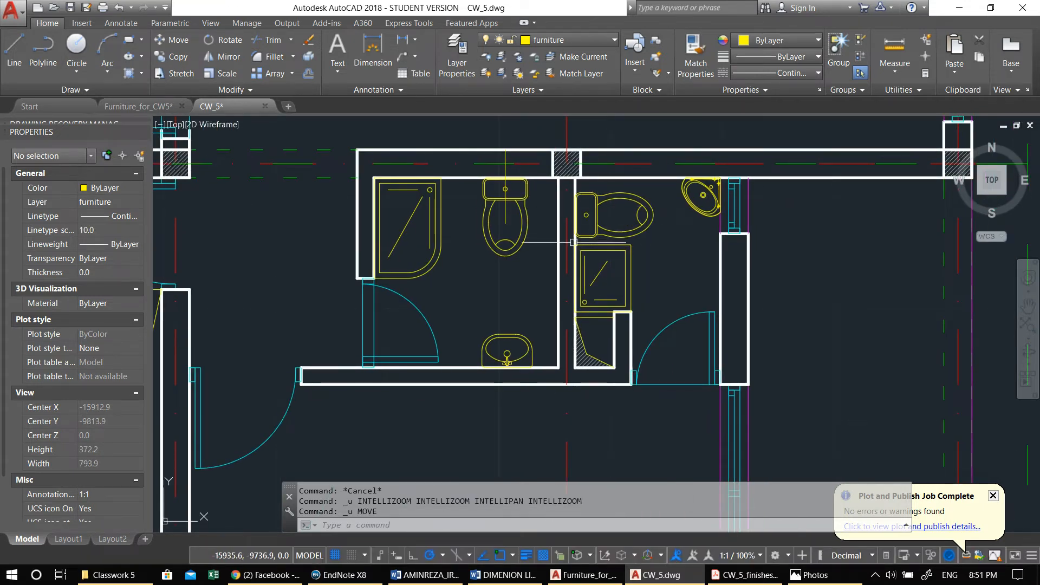
{"action": "scroll", "coordinate": [637, 265], "scroll_direction": "down", "scroll_amount": 4}
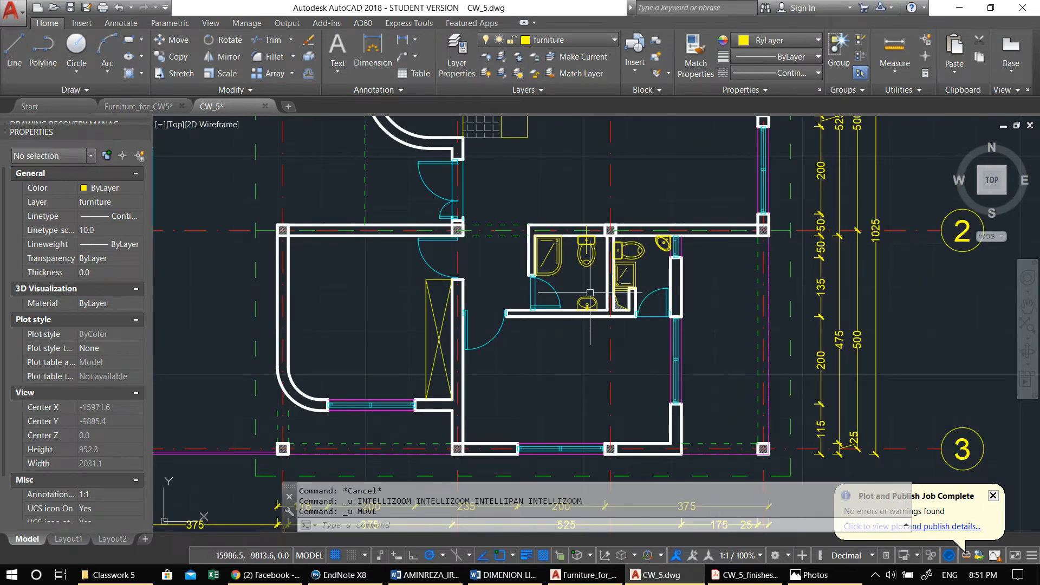
{"action": "scroll", "coordinate": [612, 280], "scroll_direction": "up", "scroll_amount": 2}
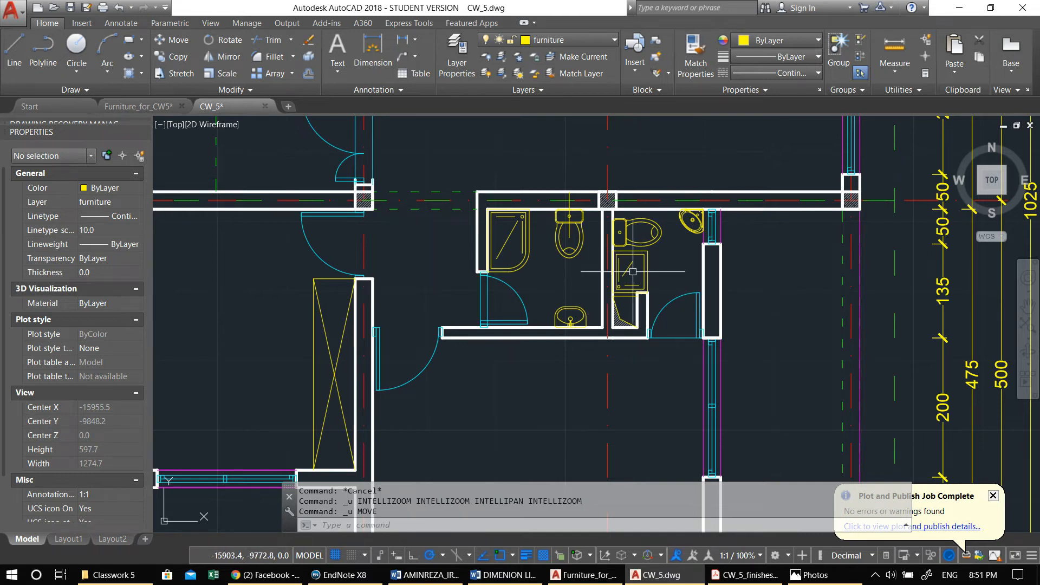
{"action": "key", "text": "Escape"}
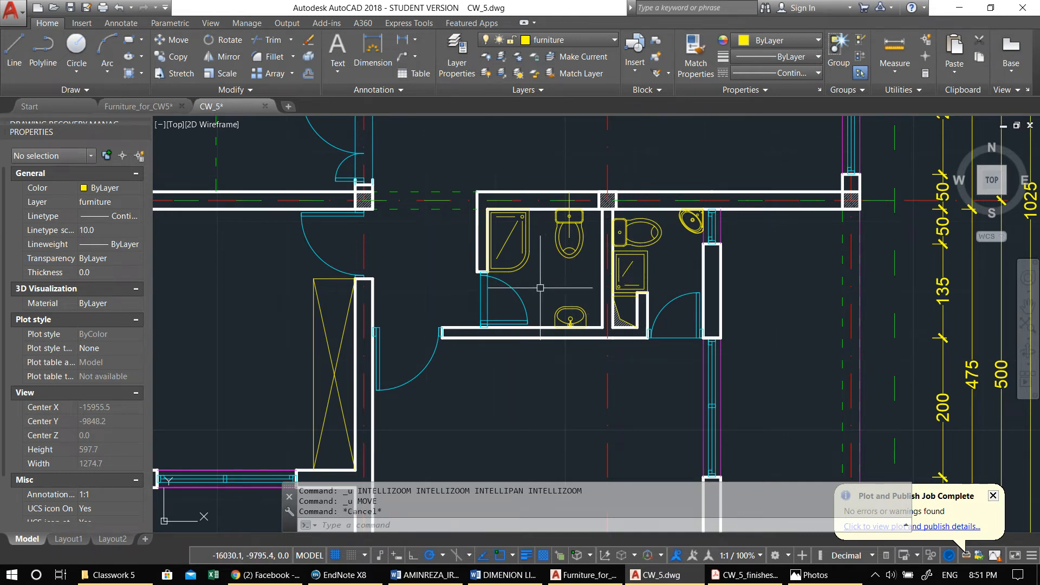
Step: Move the U-shaped sofa from the furniture library into the northeast part of the living room, below the north wall
{"action": "scroll", "coordinate": [679, 239], "scroll_direction": "down", "scroll_amount": 2}
{"action": "scroll", "coordinate": [609, 283], "scroll_direction": "down", "scroll_amount": 2}
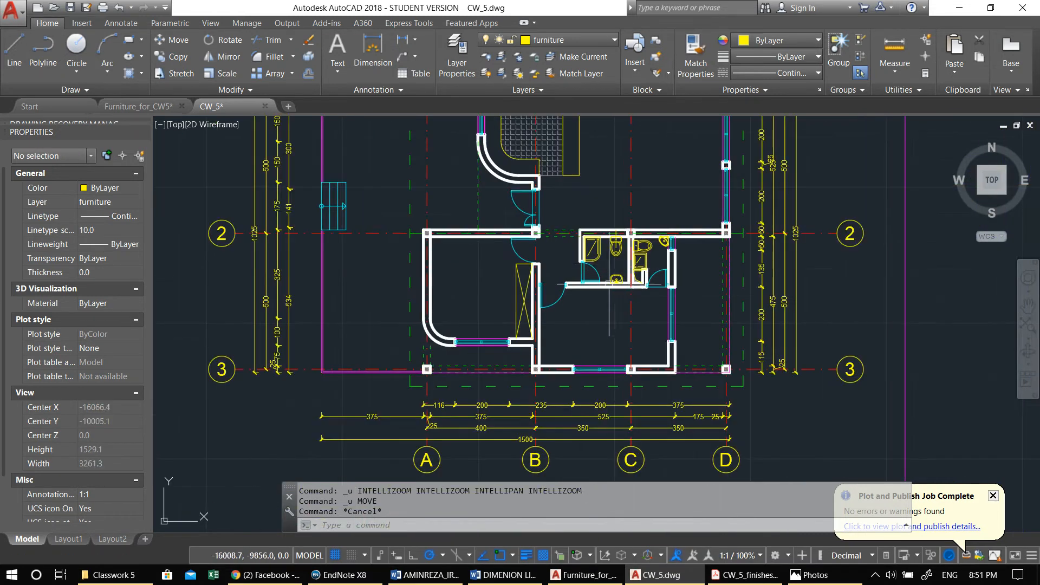
{"action": "scroll", "coordinate": [585, 293], "scroll_direction": "down", "scroll_amount": 2}
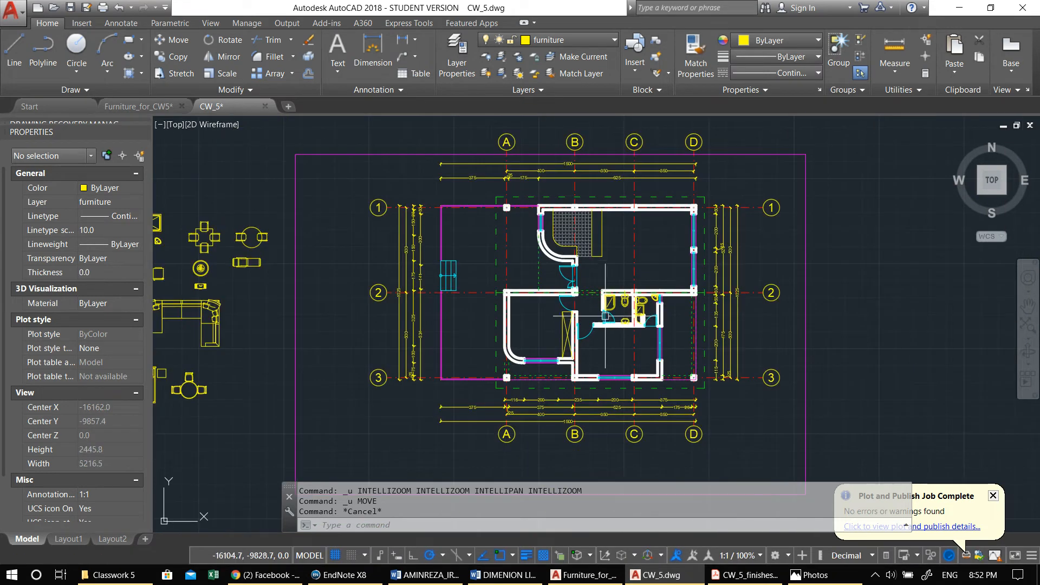
{"action": "middle_click_drag", "start_coordinate": [392, 278], "coordinate": [701, 282]}
{"action": "scroll", "coordinate": [531, 322], "scroll_direction": "up", "scroll_amount": 2}
{"action": "left_click", "coordinate": [555, 370]}
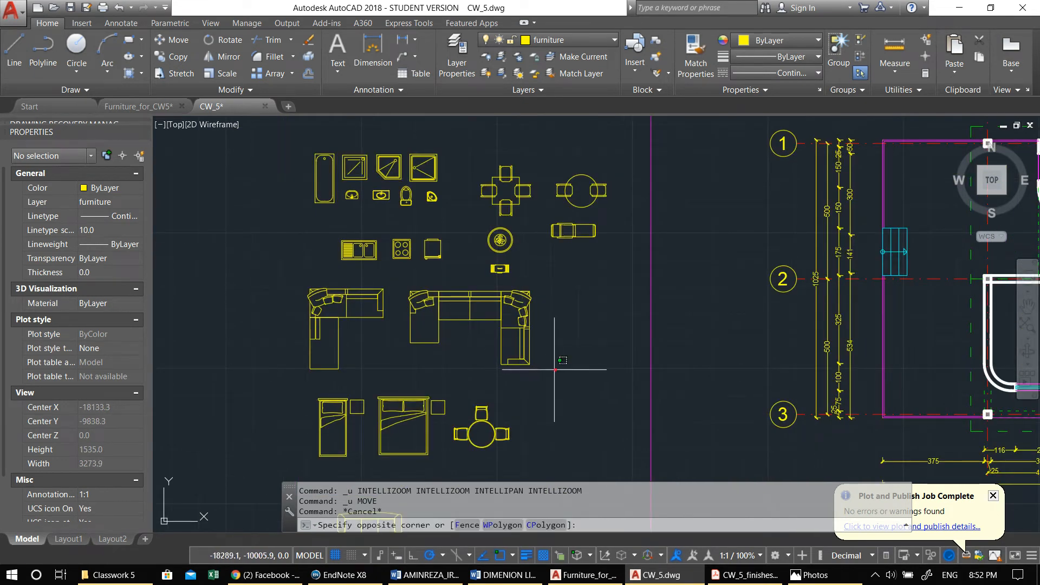
{"action": "left_click", "coordinate": [415, 294]}
{"action": "middle_click_drag", "start_coordinate": [476, 324], "coordinate": [420, 316]}
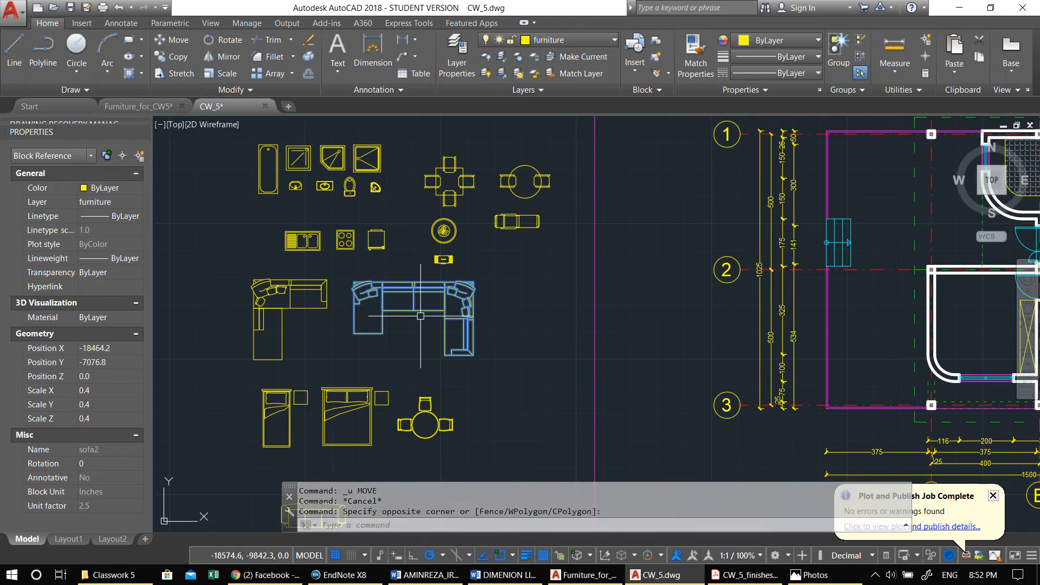
{"action": "type", "text": "m"}
{"action": "key", "text": "Return"}
{"action": "left_click", "coordinate": [446, 319]}
{"action": "middle_click_drag", "start_coordinate": [702, 311], "coordinate": [223, 413]}
{"action": "scroll", "coordinate": [774, 295], "scroll_direction": "up", "scroll_amount": 2}
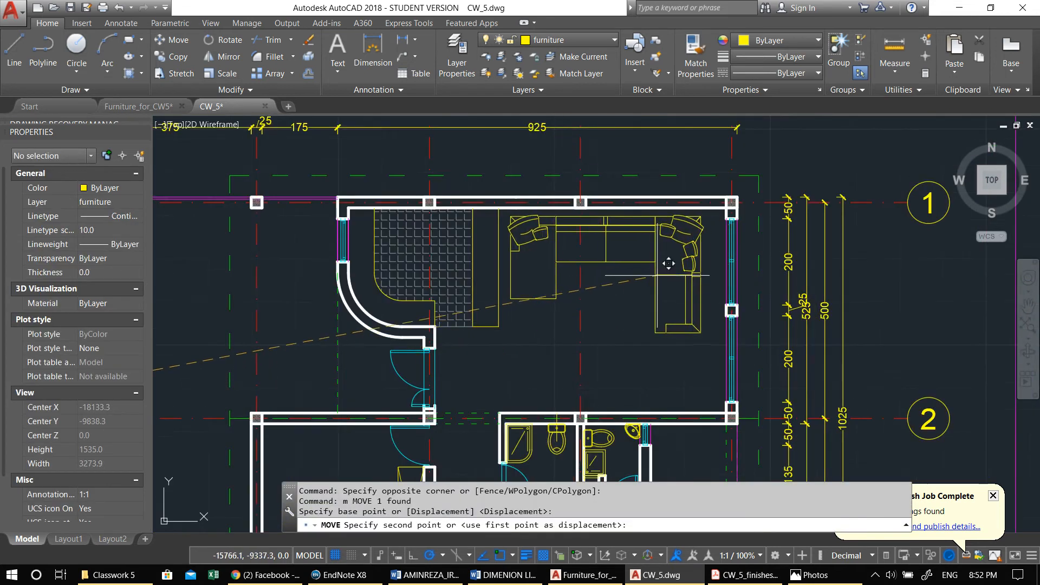
{"action": "left_click", "coordinate": [674, 273]}
{"action": "scroll", "coordinate": [674, 273], "scroll_direction": "down", "scroll_amount": 3}
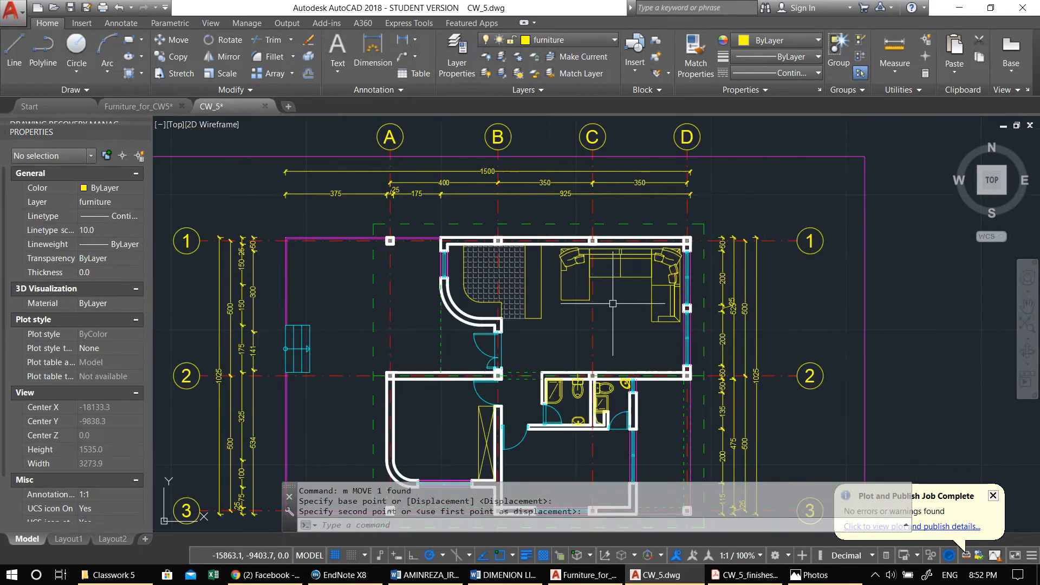
Step: Move the U-shaped sofa by its northeast corner tight against the living room's north wall and corner column
{"action": "scroll", "coordinate": [642, 260], "scroll_direction": "up", "scroll_amount": 5}
{"action": "left_click", "coordinate": [640, 302]}
{"action": "left_click", "coordinate": [611, 252]}
{"action": "scroll", "coordinate": [611, 252], "scroll_direction": "up", "scroll_amount": 2}
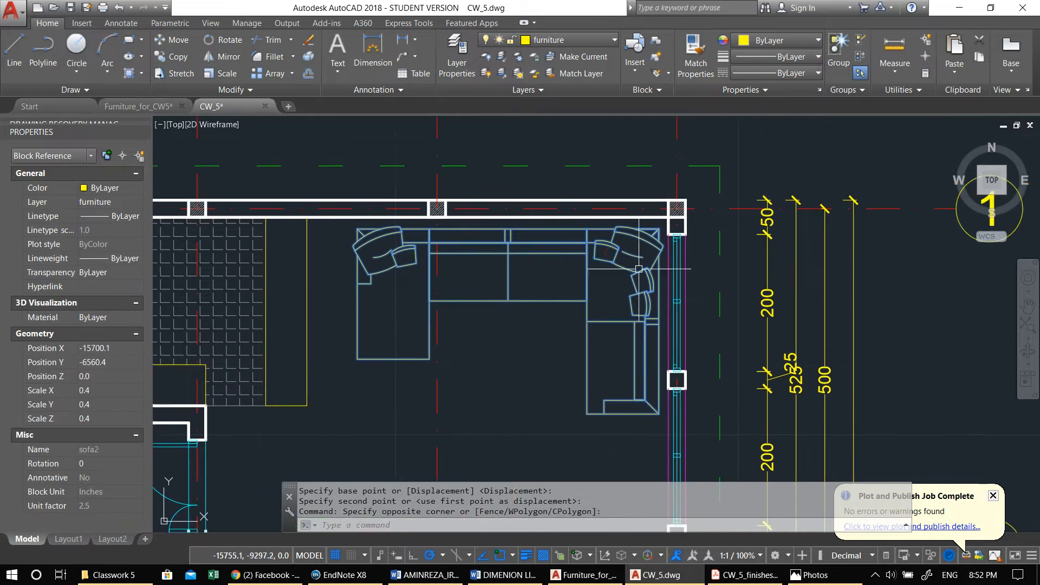
{"action": "type", "text": "m"}
{"action": "key", "text": "Return"}
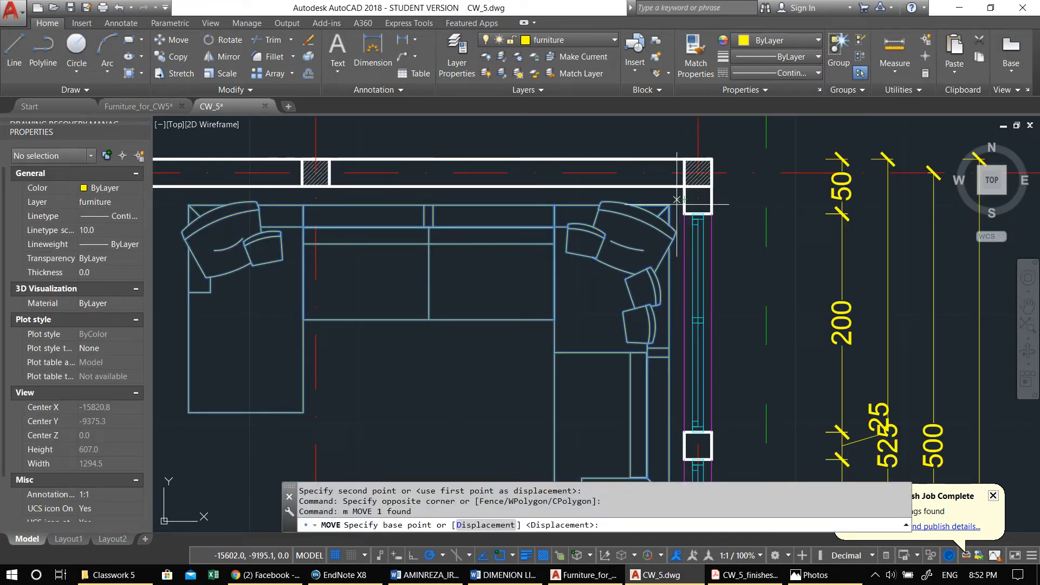
{"action": "left_click", "coordinate": [668, 205]}
{"action": "scroll", "coordinate": [675, 192], "scroll_direction": "up", "scroll_amount": 5}
{"action": "left_click", "coordinate": [706, 163]}
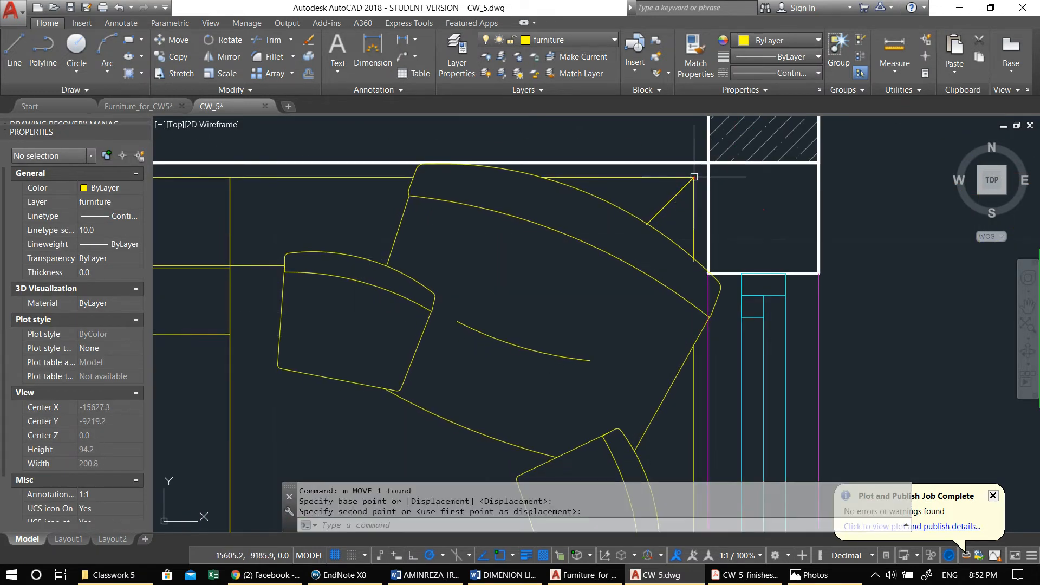
Step: Copy the east chair of the library's round dining table to the north end of the kitchen counter's east edge
{"action": "scroll", "coordinate": [706, 163], "scroll_direction": "down", "scroll_amount": 10}
{"action": "scroll", "coordinate": [682, 227], "scroll_direction": "down", "scroll_amount": 5}
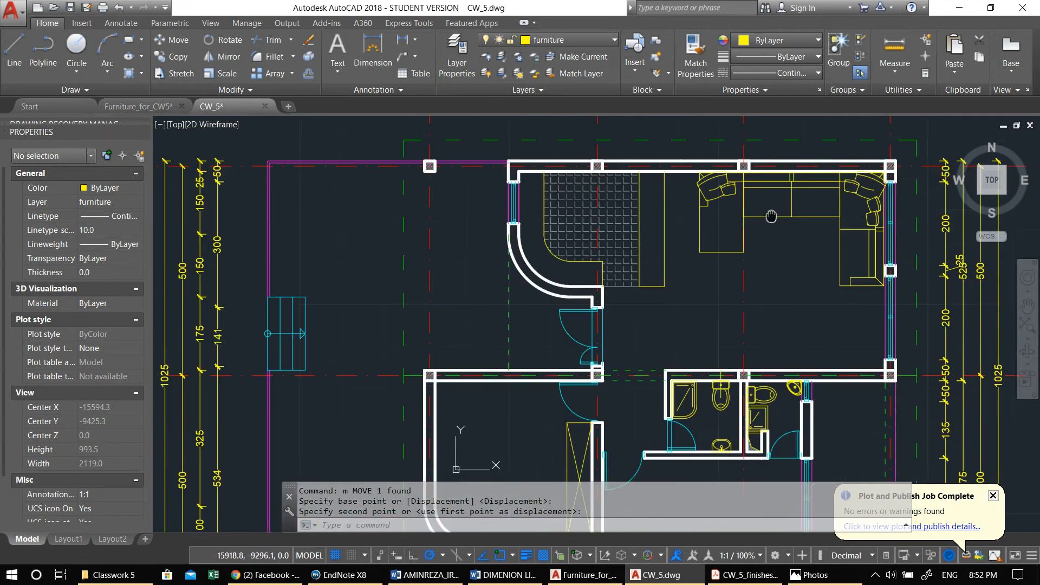
{"action": "left_click", "coordinate": [326, 375]}
{"action": "middle_click_drag", "start_coordinate": [327, 375], "coordinate": [339, 340]}
{"action": "type", "text": "co"}
{"action": "key", "text": "Return"}
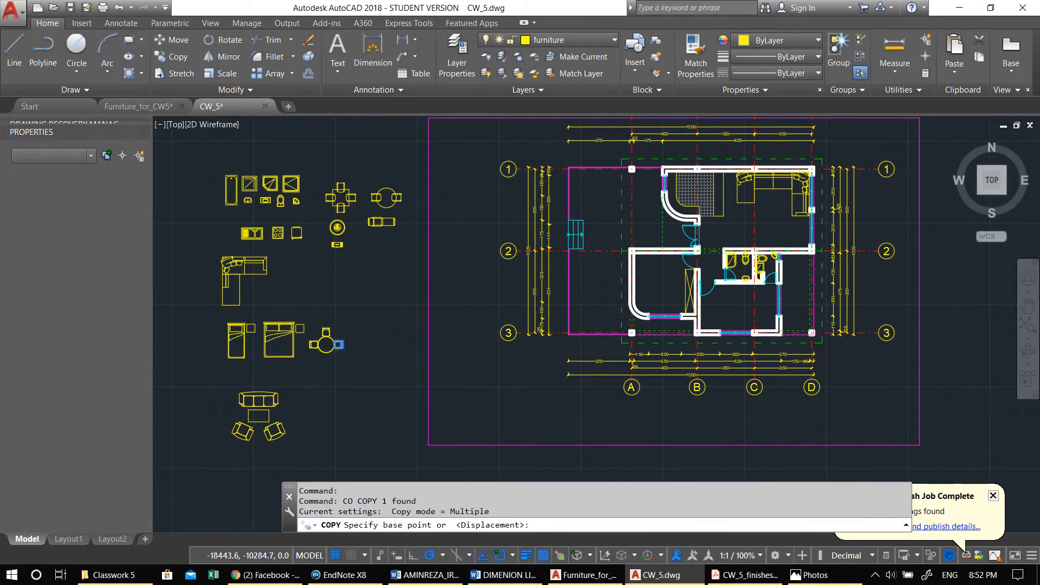
{"action": "scroll", "coordinate": [344, 351], "scroll_direction": "up", "scroll_amount": 4}
{"action": "left_click", "coordinate": [328, 339]}
{"action": "scroll", "coordinate": [471, 347], "scroll_direction": "down", "scroll_amount": 4}
{"action": "scroll", "coordinate": [541, 217], "scroll_direction": "up", "scroll_amount": 6}
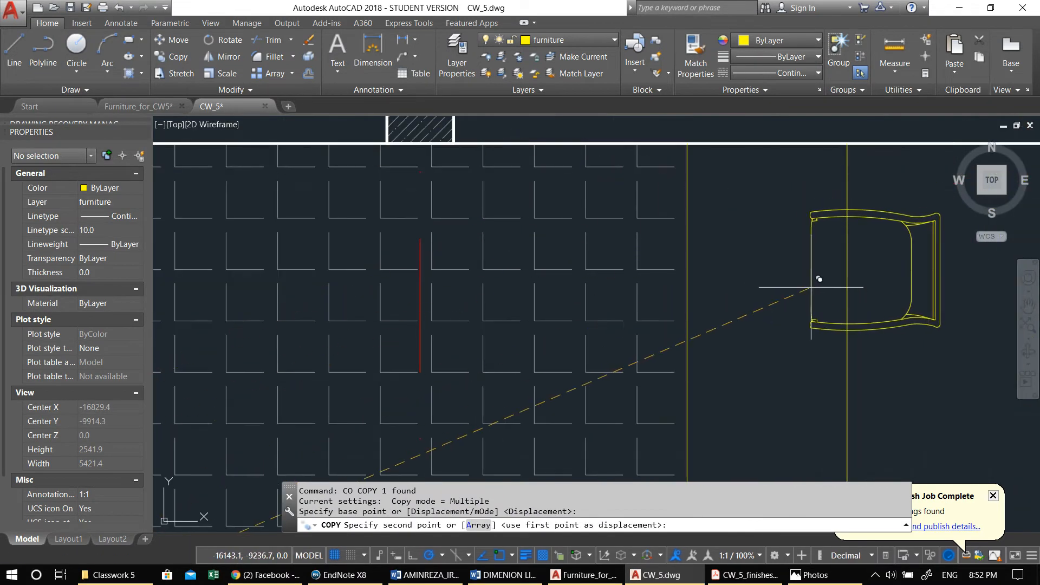
{"action": "left_click", "coordinate": [704, 245]}
{"action": "middle_click_drag", "start_coordinate": [683, 336], "coordinate": [532, 228]}
{"action": "key", "text": "Escape"}
Step: Copy the counter chair straight south twice to make an evenly spaced row of three along the kitchen counter
{"action": "left_click", "coordinate": [616, 238]}
{"action": "left_click", "coordinate": [575, 156]}
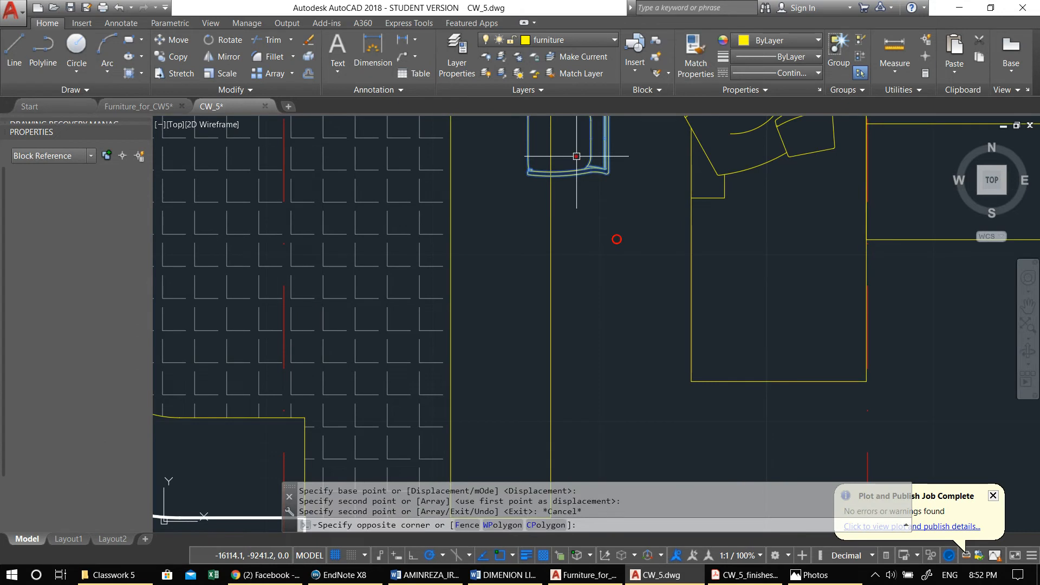
{"action": "scroll", "coordinate": [576, 156], "scroll_direction": "down", "scroll_amount": 6}
{"action": "middle_click_drag", "start_coordinate": [577, 164], "coordinate": [562, 236]}
{"action": "type", "text": "co"}
{"action": "key", "text": "Return"}
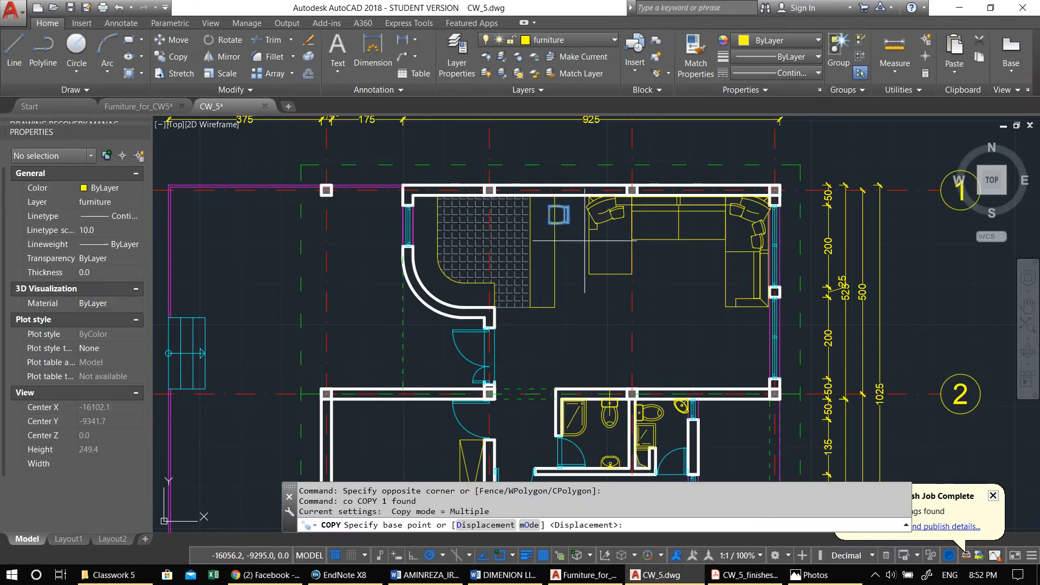
{"action": "left_click", "coordinate": [576, 236]}
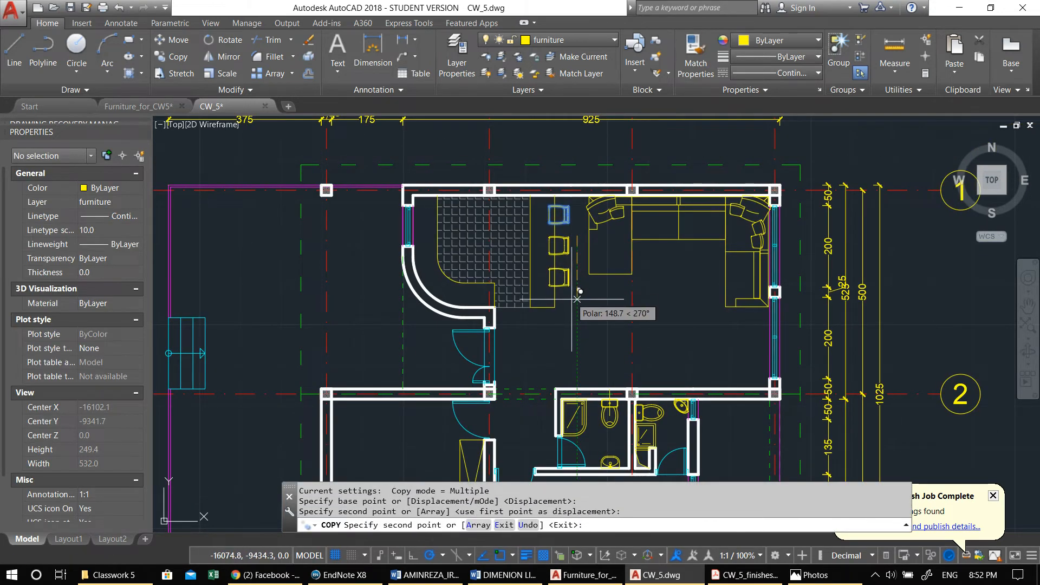
{"action": "left_click", "coordinate": [577, 266]}
{"action": "key", "text": "Escape"}
Step: Rotate the stove in the furniture library by 90 degrees
{"action": "middle_click_drag", "start_coordinate": [539, 318], "coordinate": [577, 169]}
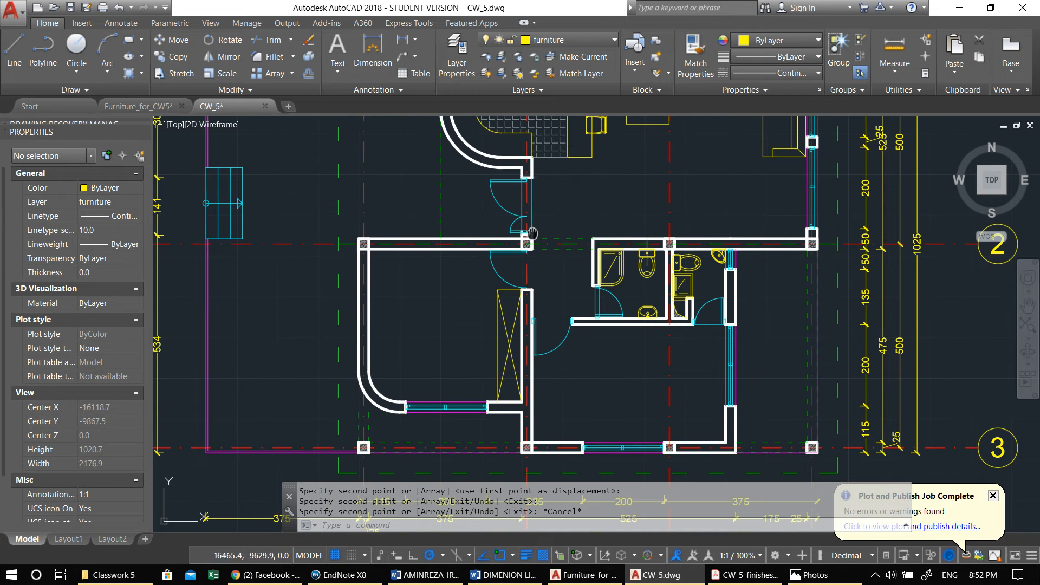
{"action": "middle_click_drag", "start_coordinate": [533, 234], "coordinate": [726, 233]}
{"action": "scroll", "coordinate": [625, 243], "scroll_direction": "down", "scroll_amount": 2}
{"action": "middle_click_drag", "start_coordinate": [487, 274], "coordinate": [710, 349]}
{"action": "middle_click_drag", "start_coordinate": [353, 327], "coordinate": [518, 311]}
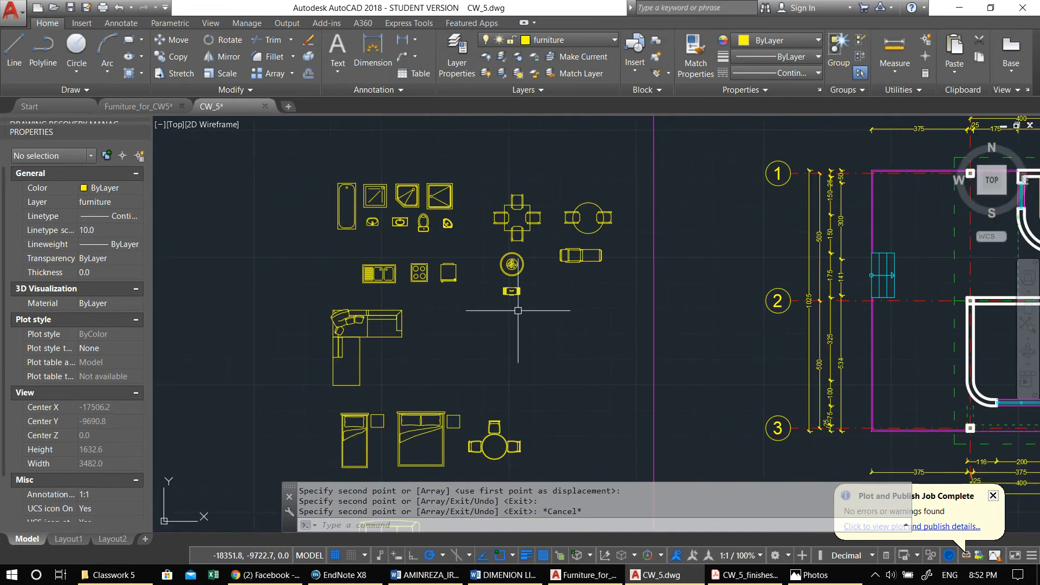
{"action": "scroll", "coordinate": [401, 276], "scroll_direction": "up", "scroll_amount": 3}
{"action": "key", "text": "Escape"}
{"action": "scroll", "coordinate": [436, 267], "scroll_direction": "up", "scroll_amount": 3}
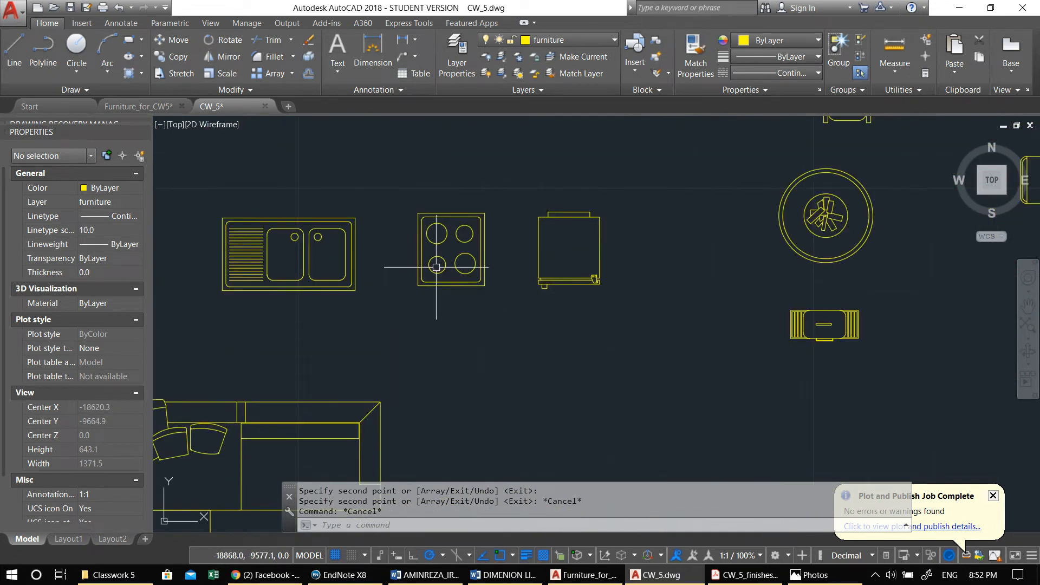
{"action": "left_click", "coordinate": [468, 303]}
{"action": "left_click", "coordinate": [424, 249]}
{"action": "middle_click_drag", "start_coordinate": [401, 250], "coordinate": [424, 249]}
{"action": "type", "text": "r"}
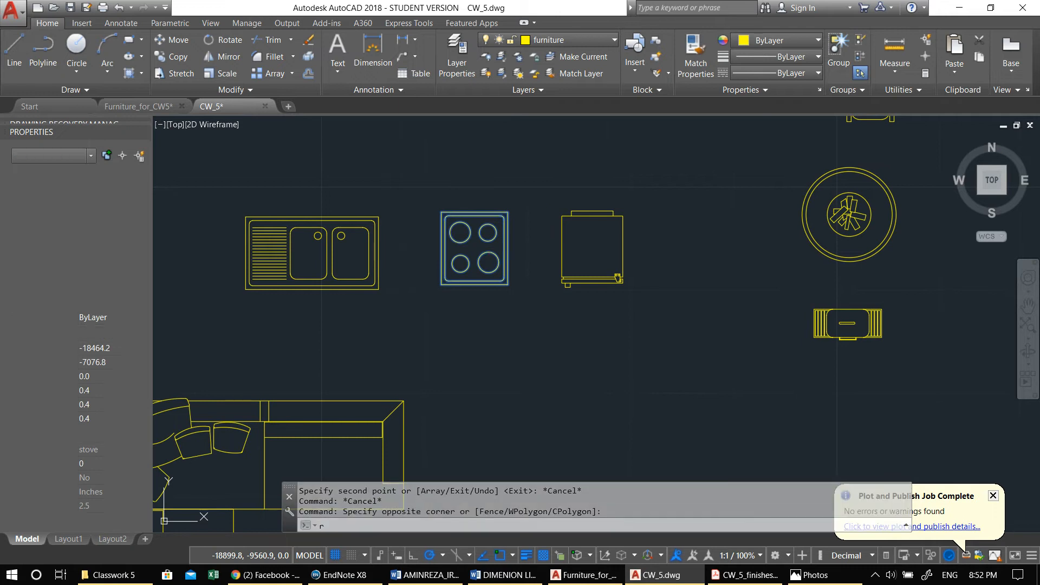
{"action": "key", "text": "Return"}
{"action": "left_click", "coordinate": [488, 252]}
Step: Explode the double-bowl kitchen sink block in the furniture library
{"action": "middle_click_drag", "start_coordinate": [288, 254], "coordinate": [407, 239]}
{"action": "scroll", "coordinate": [407, 238], "scroll_direction": "up", "scroll_amount": 4}
{"action": "left_click", "coordinate": [407, 265]}
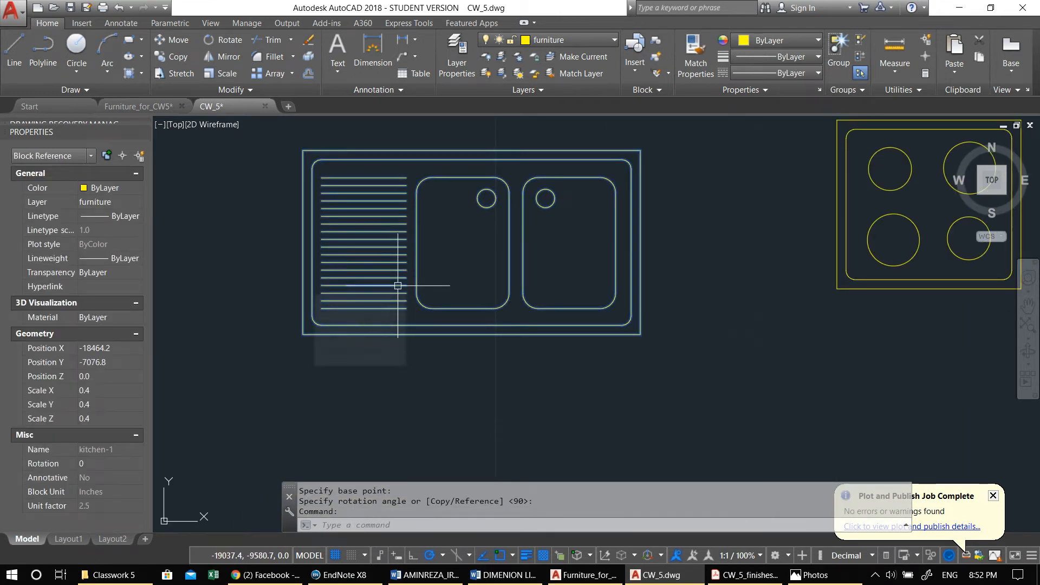
{"action": "type", "text": "x"}
{"action": "key", "text": "Return"}
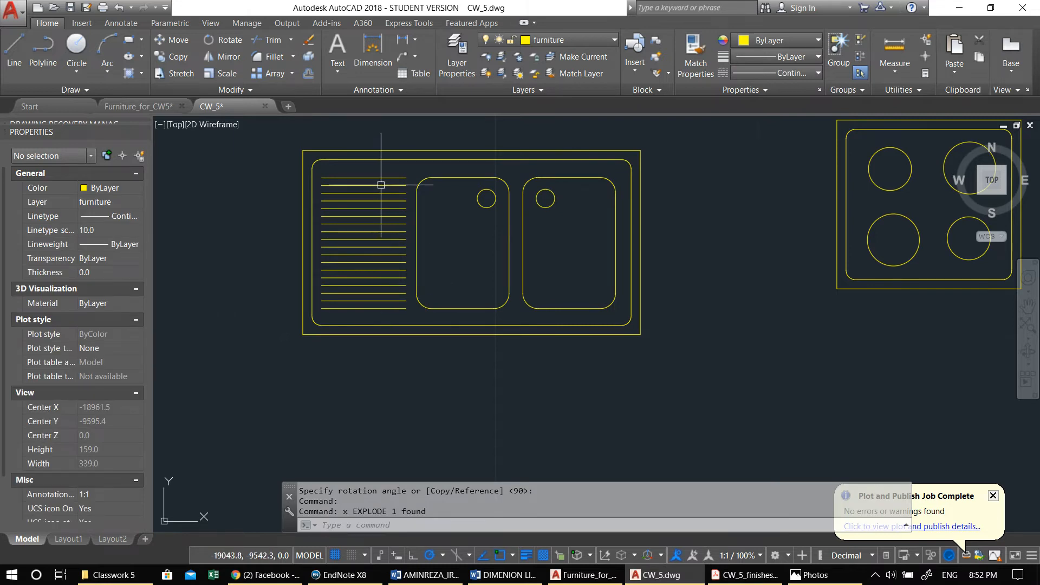
Step: Erase every second line of the sink's draining board, starting with the second from the north, nine lines in all
{"action": "left_click", "coordinate": [381, 185]}
{"action": "left_click", "coordinate": [382, 201]}
{"action": "left_click", "coordinate": [381, 215]}
{"action": "left_click", "coordinate": [381, 232]}
{"action": "left_click", "coordinate": [381, 248]}
{"action": "left_click", "coordinate": [382, 264]}
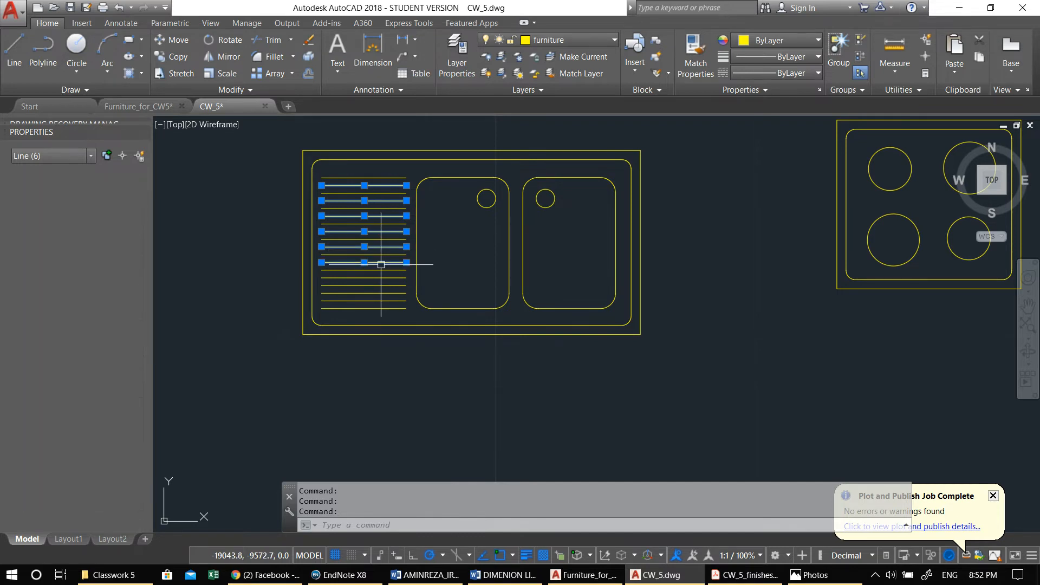
{"action": "left_click", "coordinate": [383, 278]}
{"action": "left_click", "coordinate": [385, 292]}
{"action": "left_click", "coordinate": [386, 309]}
{"action": "type", "text": "e"}
{"action": "key", "text": "Return"}
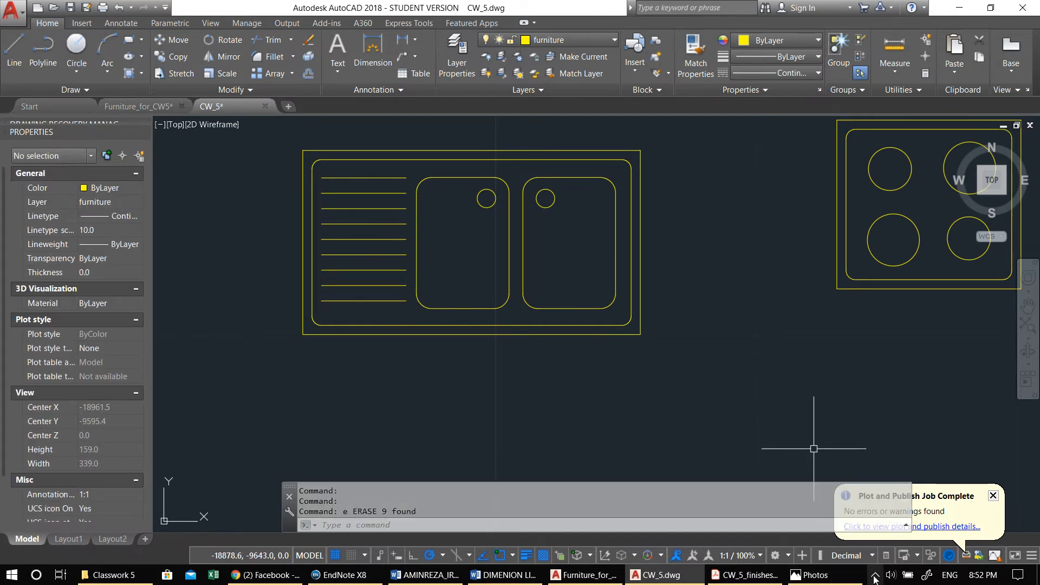
{"action": "left_click", "coordinate": [874, 576]}
{"action": "left_click", "coordinate": [874, 577]}
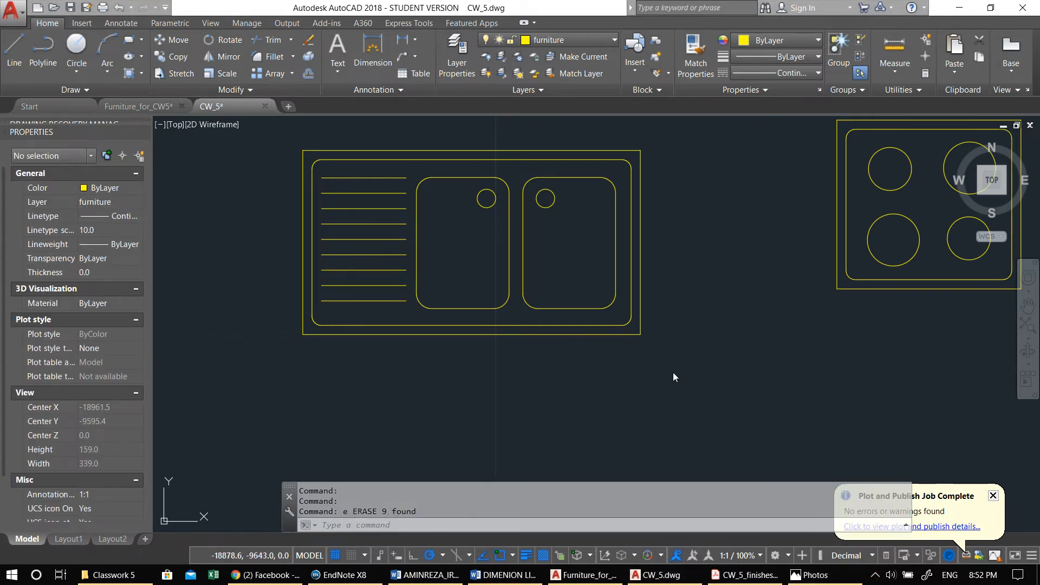
Step: Erase the two southernmost remaining lines of the sink's draining board
{"action": "left_click", "coordinate": [390, 305]}
{"action": "left_click", "coordinate": [360, 279]}
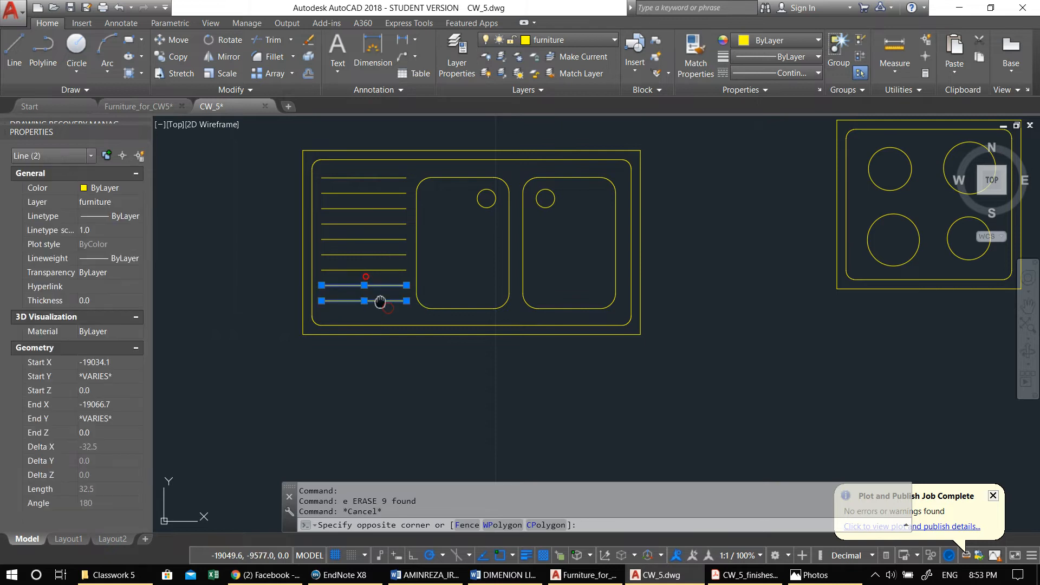
{"action": "middle_click_drag", "start_coordinate": [360, 279], "coordinate": [378, 253]}
{"action": "type", "text": "e"}
{"action": "key", "text": "Return"}
Step: Offset the north edge of the sink's outer outline 60 to the south as a depth guide
{"action": "middle_click_drag", "start_coordinate": [472, 295], "coordinate": [465, 306]}
{"action": "type", "text": "o"}
{"action": "key", "text": "Return"}
{"action": "type", "text": "60"}
{"action": "key", "text": "Return"}
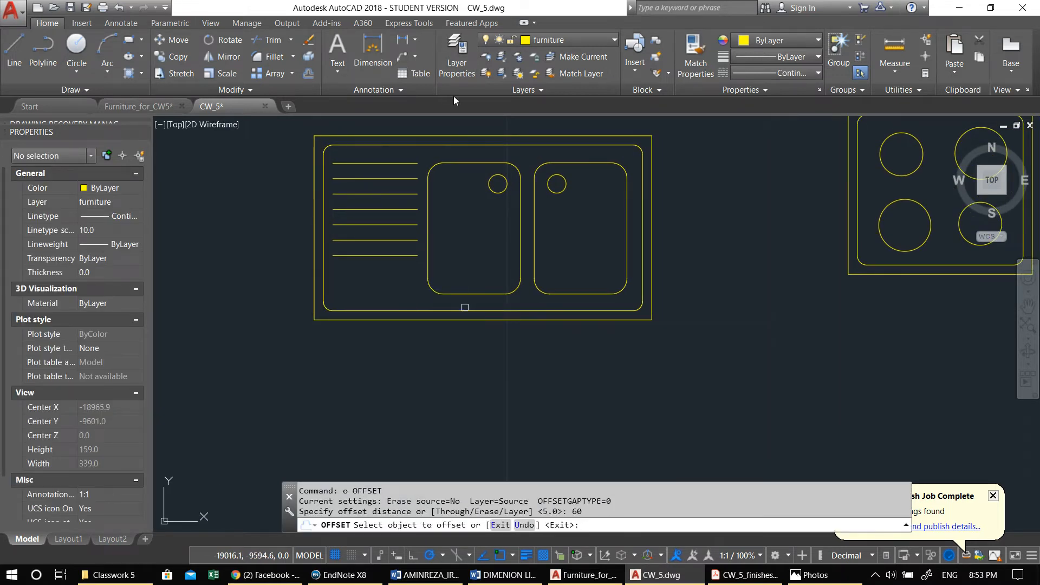
{"action": "left_click", "coordinate": [456, 136]}
{"action": "left_click", "coordinate": [425, 301]}
{"action": "key", "text": "Escape"}
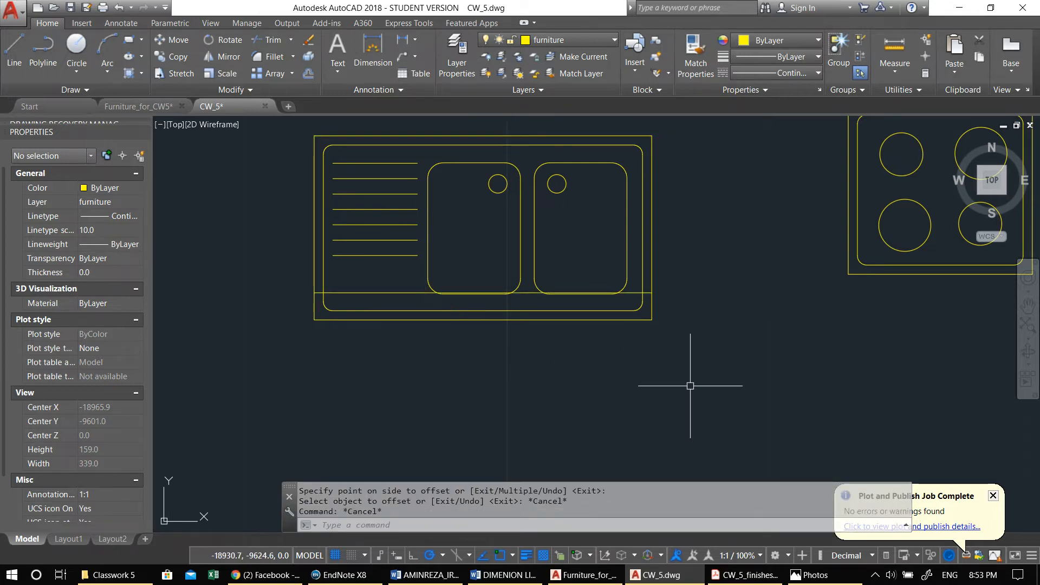
{"action": "left_click", "coordinate": [353, 294]}
{"action": "type", "text": "m"}
{"action": "key", "text": "Return"}
{"action": "left_click", "coordinate": [357, 359]}
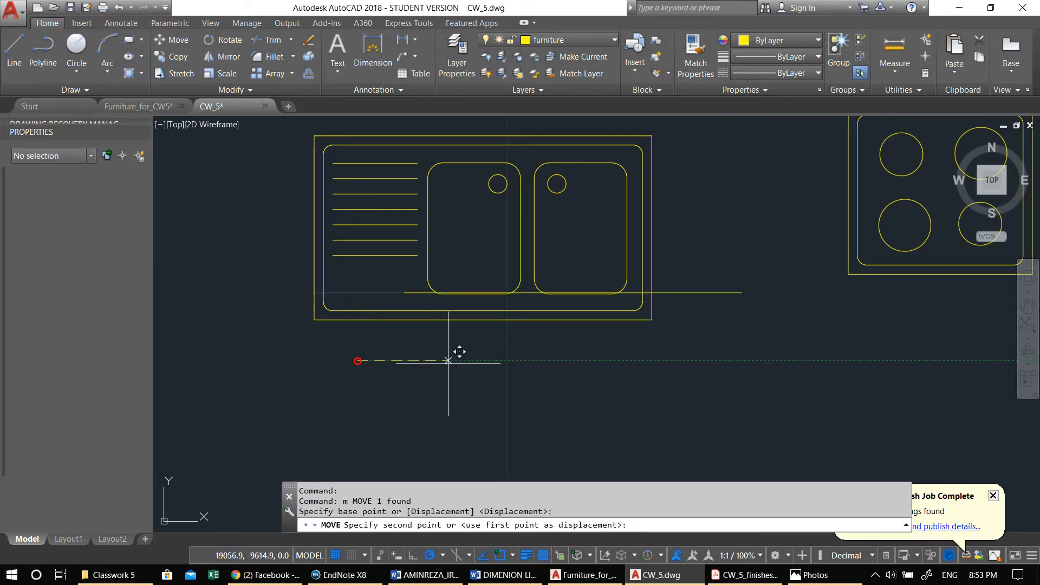
{"action": "key", "text": "Escape"}
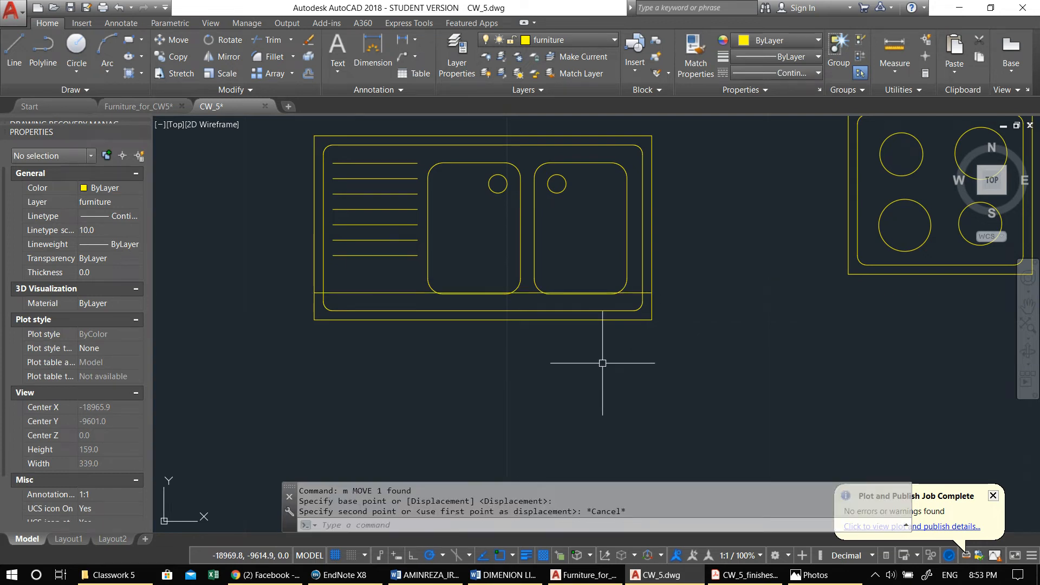
Step: Stretch the sink's south side with both bowls north to the offset guide line, making the sink 60 deep
{"action": "left_click", "coordinate": [699, 374]}
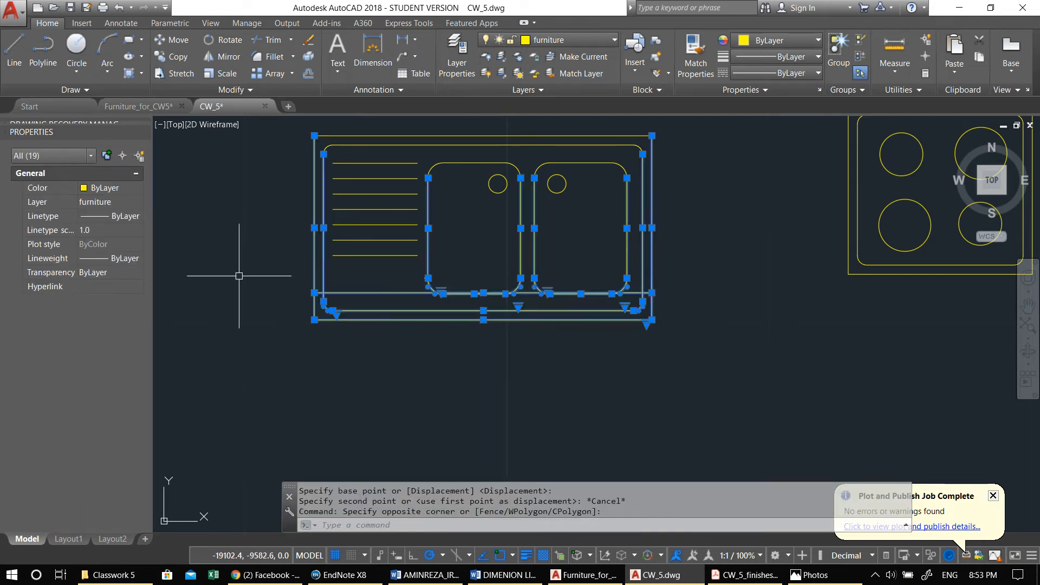
{"action": "type", "text": "s"}
{"action": "key", "text": "Return"}
{"action": "scroll", "coordinate": [754, 314], "scroll_direction": "up", "scroll_amount": 4}
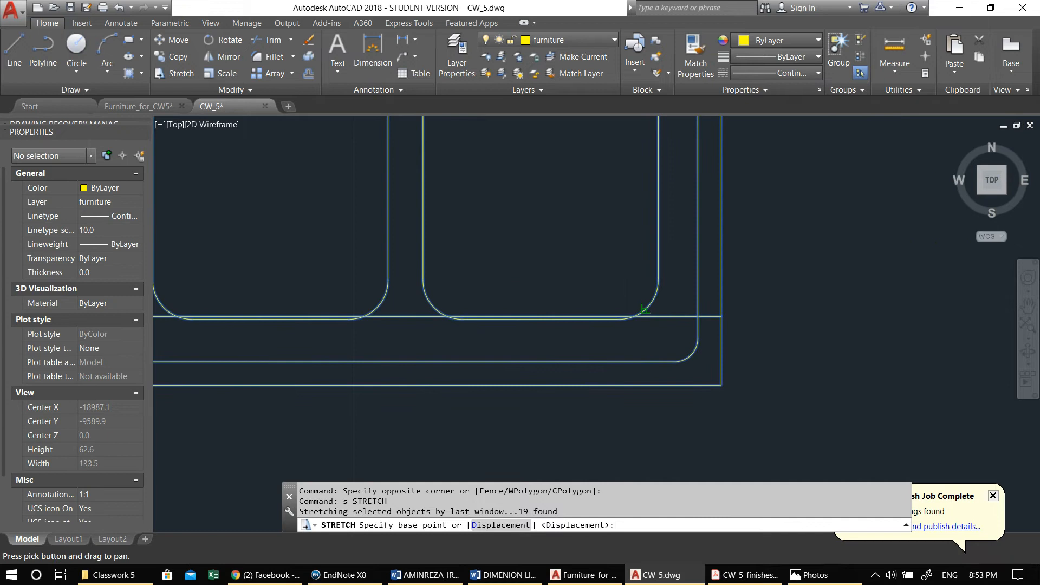
{"action": "left_click", "coordinate": [721, 385]}
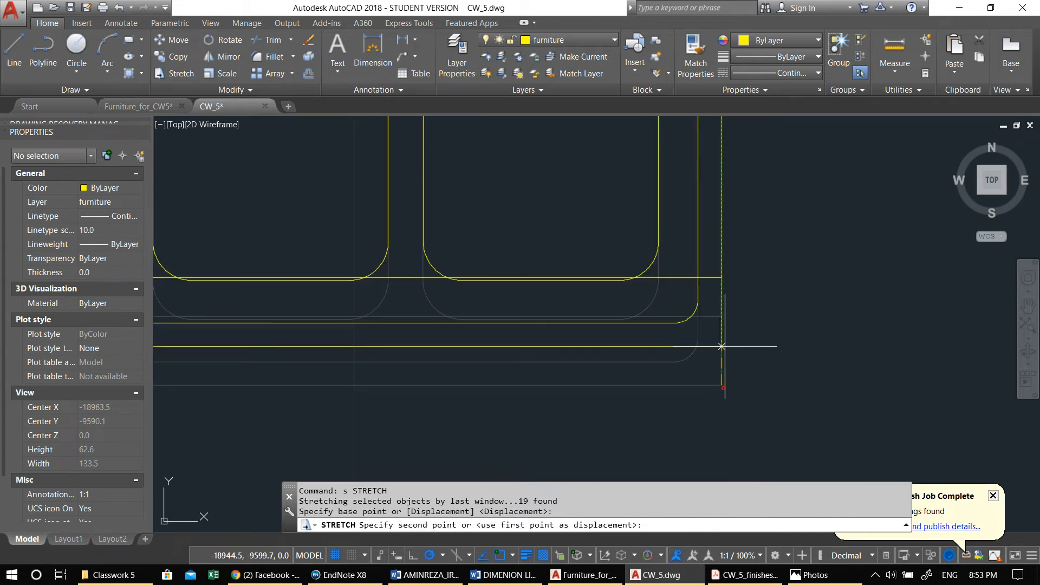
{"action": "left_click", "coordinate": [721, 315]}
Step: Erase the horizontal guide line crossing the lower part of the sink
{"action": "left_click", "coordinate": [711, 245]}
{"action": "scroll", "coordinate": [711, 244], "scroll_direction": "down", "scroll_amount": 4}
{"action": "type", "text": "e"}
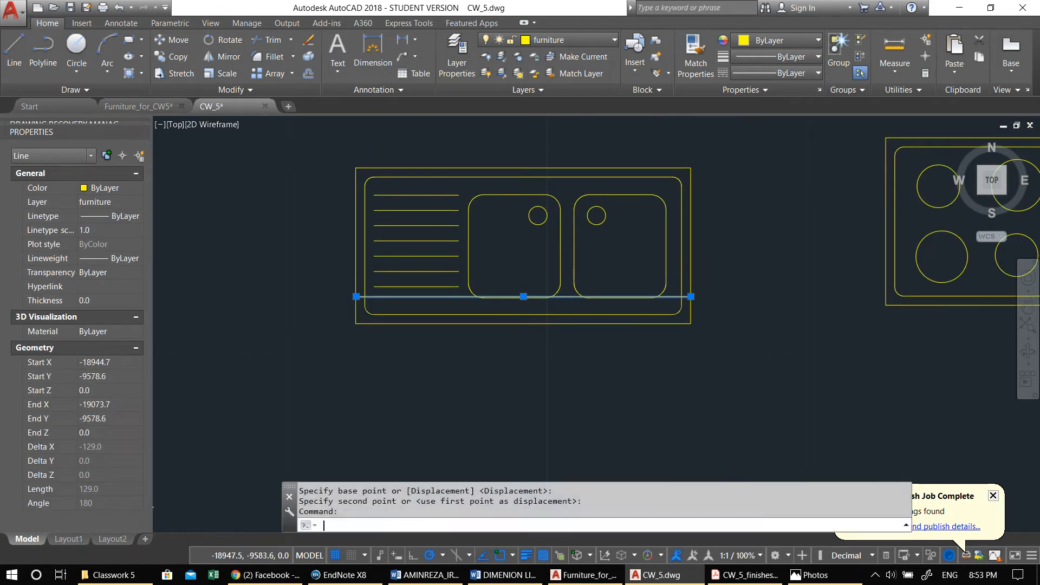
{"action": "key", "text": "Return"}
Step: Define all of the sink's linework as a block named sink_2
{"action": "left_click", "coordinate": [732, 372]}
{"action": "left_click", "coordinate": [340, 151]}
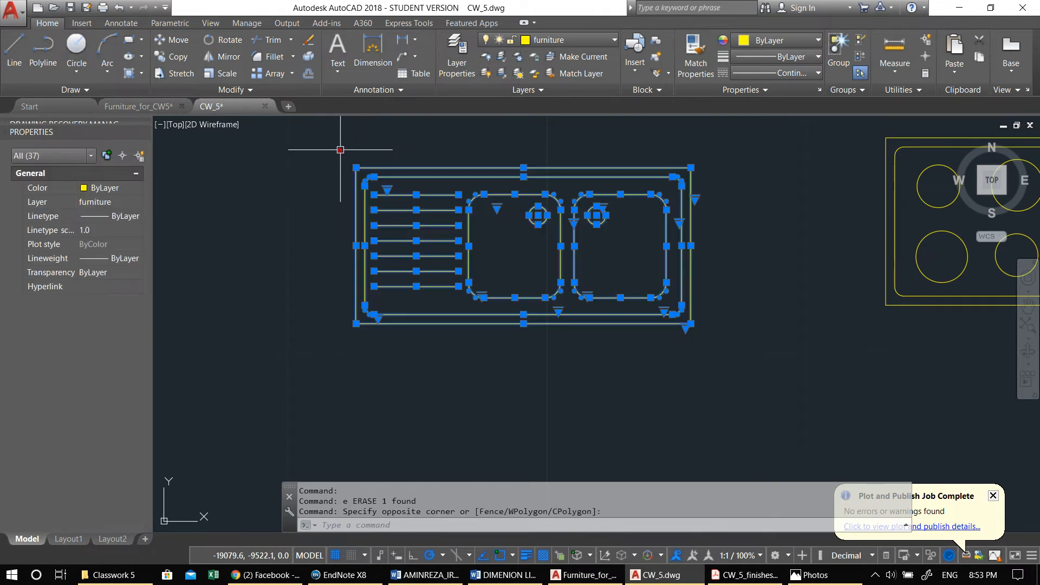
{"action": "middle_click_drag", "start_coordinate": [380, 290], "coordinate": [326, 353]}
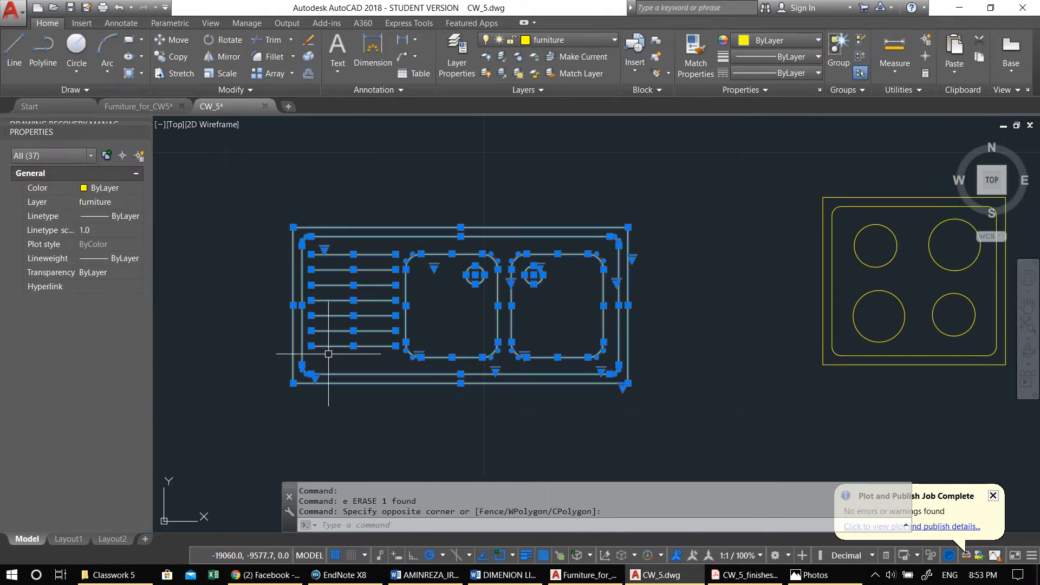
{"action": "type", "text": "b"}
{"action": "key", "text": "Return"}
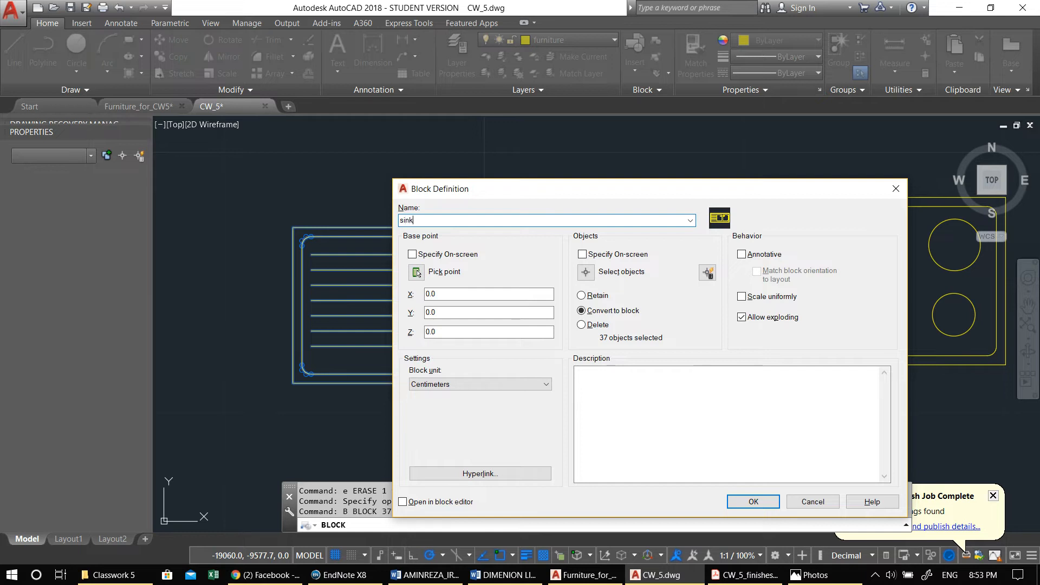
{"action": "key", "text": "Return"}
Step: Move the sink block from the furniture symbols into the kitchen, beside the west window
{"action": "scroll", "coordinate": [451, 366], "scroll_direction": "down", "scroll_amount": 6}
{"action": "left_click", "coordinate": [480, 402]}
{"action": "left_click", "coordinate": [437, 330]}
{"action": "middle_click_drag", "start_coordinate": [467, 349], "coordinate": [247, 357]}
{"action": "type", "text": "m"}
{"action": "key", "text": "Return"}
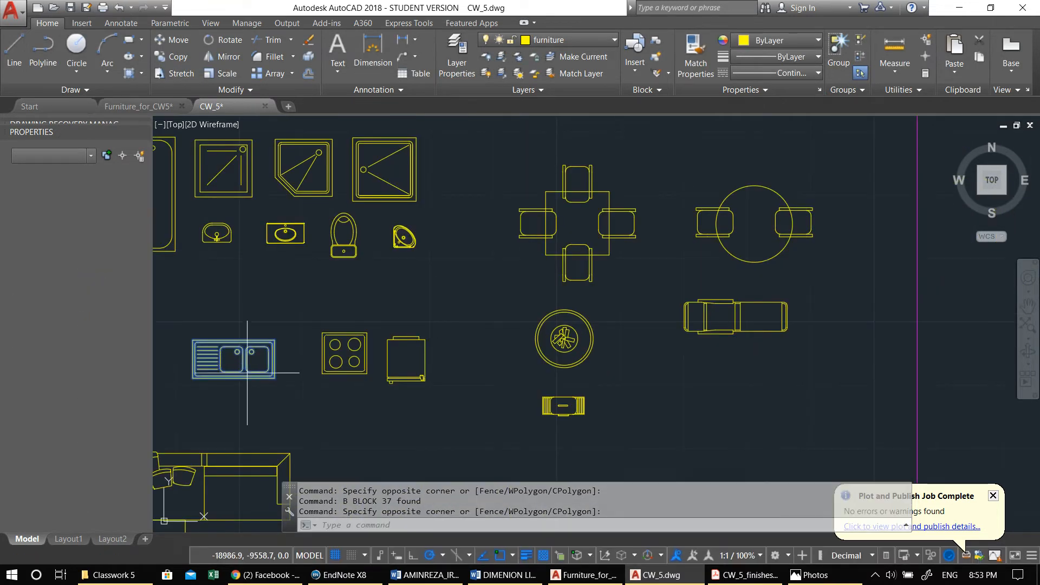
{"action": "left_click", "coordinate": [247, 373]}
{"action": "scroll", "coordinate": [556, 337], "scroll_direction": "down", "scroll_amount": 5}
{"action": "scroll", "coordinate": [556, 336], "scroll_direction": "down", "scroll_amount": 2}
{"action": "middle_click_drag", "start_coordinate": [801, 336], "coordinate": [597, 335]}
{"action": "scroll", "coordinate": [719, 296], "scroll_direction": "up", "scroll_amount": 8}
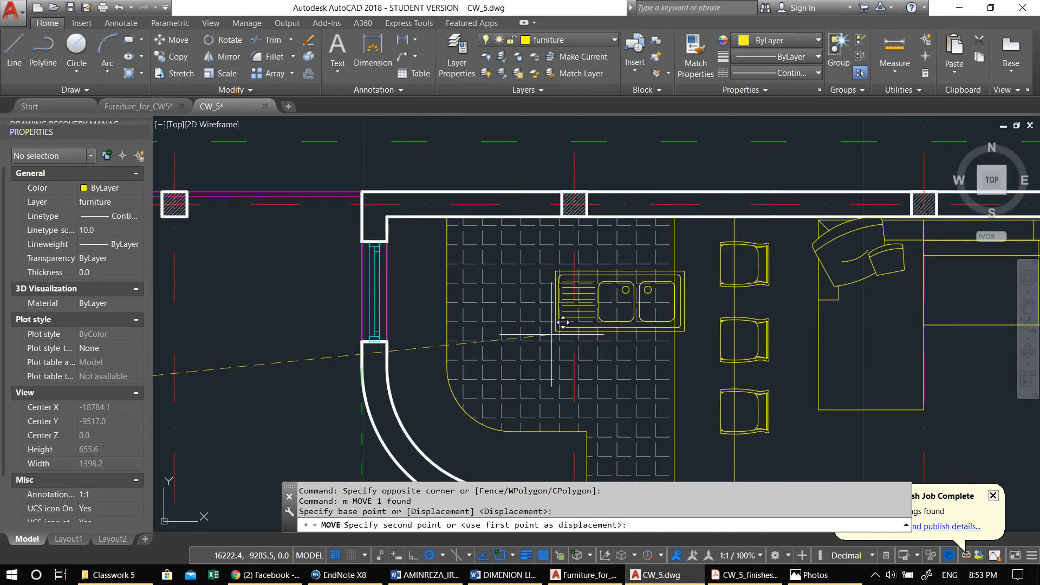
{"action": "key", "text": "Escape"}
{"action": "middle_click_drag", "start_coordinate": [491, 327], "coordinate": [511, 314]}
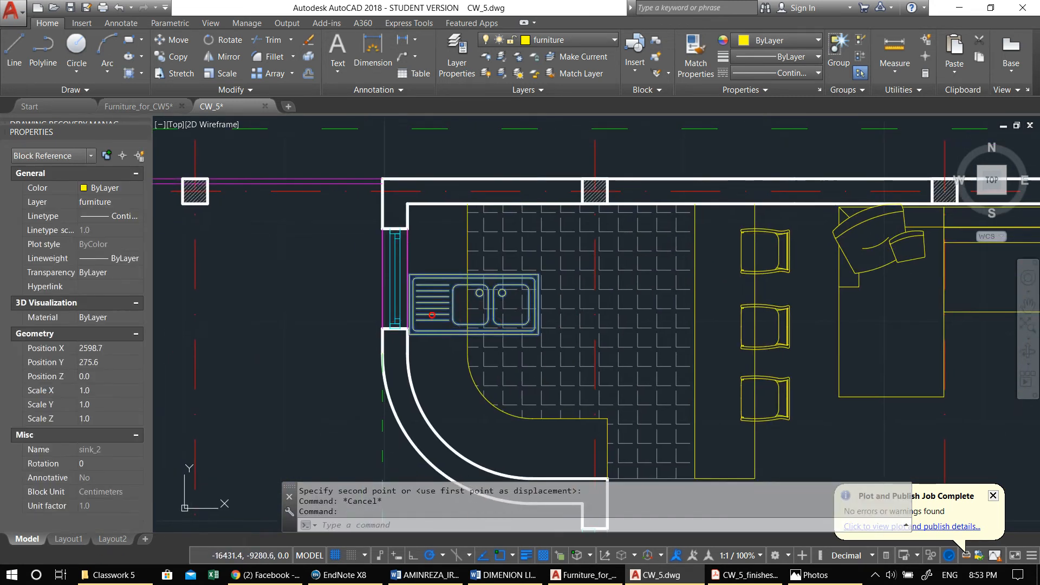
Step: Rotate the kitchen sink 90 degrees counterclockwise so that it runs north-south along the window wall
{"action": "type", "text": "ro"}
{"action": "key", "text": "Return"}
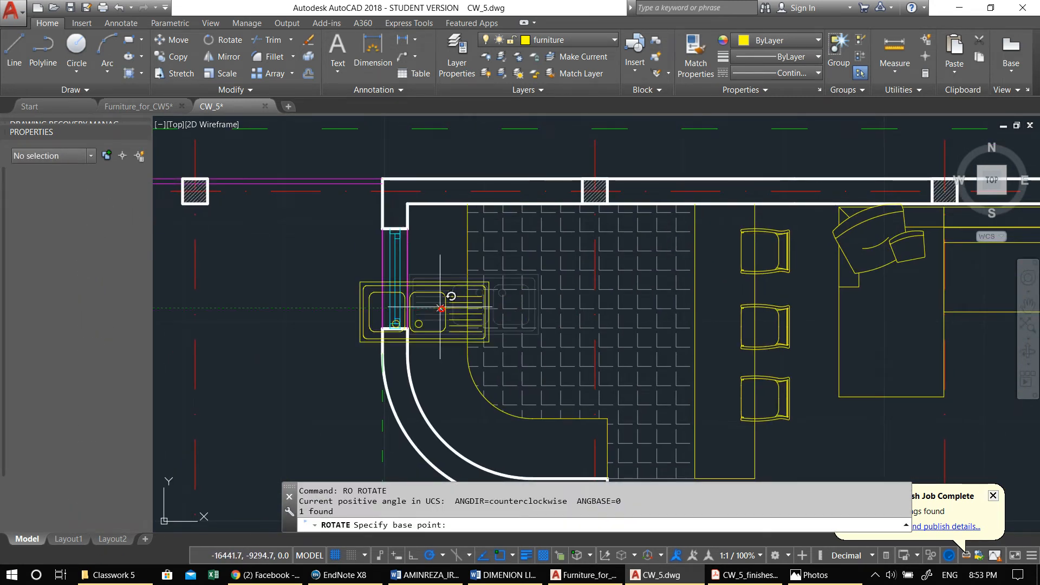
{"action": "left_click", "coordinate": [449, 308]}
{"action": "left_click", "coordinate": [450, 275]}
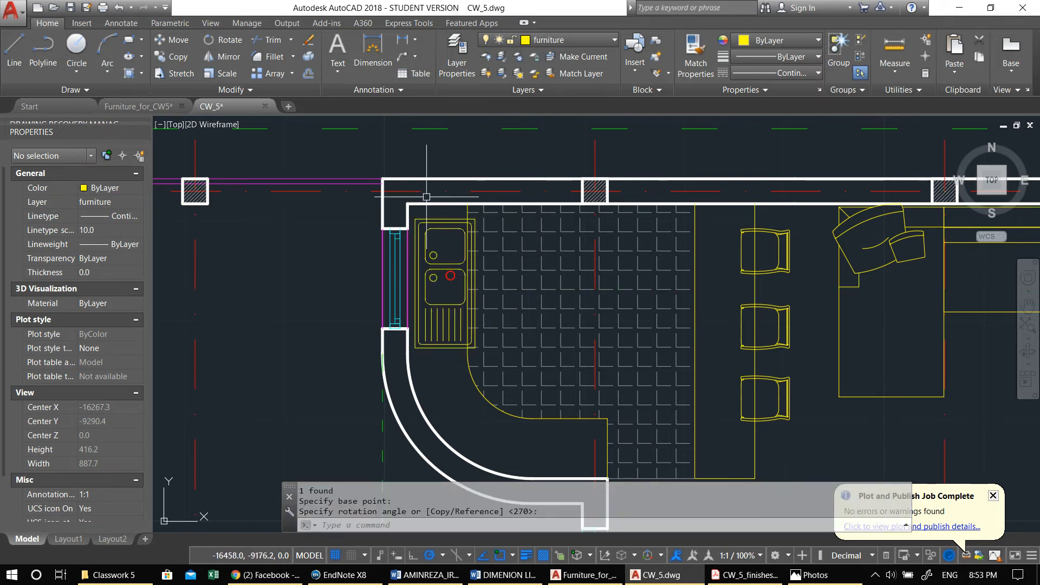
Step: Mirror the sink about a horizontal line, erasing the source, so the draining board lies at its north end
{"action": "scroll", "coordinate": [425, 227], "scroll_direction": "up", "scroll_amount": 2}
{"action": "scroll", "coordinate": [431, 243], "scroll_direction": "down", "scroll_amount": 2}
{"action": "left_click", "coordinate": [438, 251]}
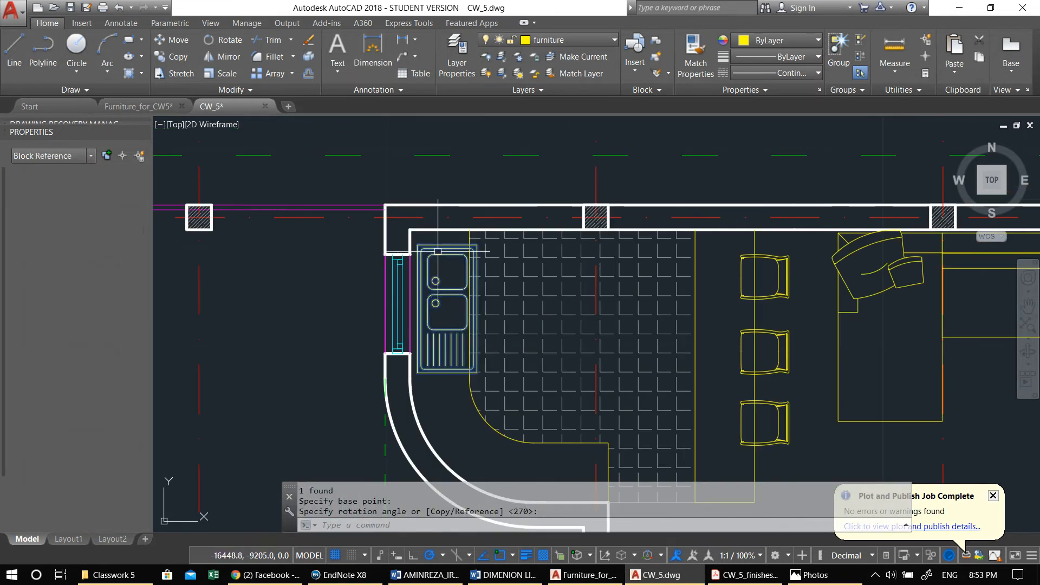
{"action": "scroll", "coordinate": [440, 279], "scroll_direction": "up", "scroll_amount": 4}
{"action": "type", "text": "mi"}
{"action": "key", "text": "Return"}
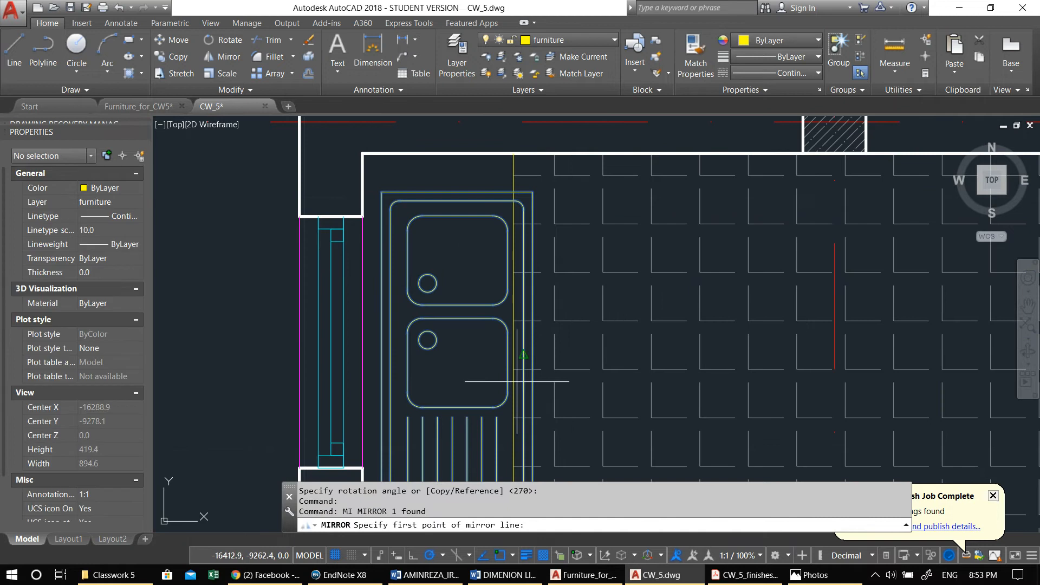
{"action": "left_click", "coordinate": [507, 362]}
{"action": "left_click", "coordinate": [567, 359]}
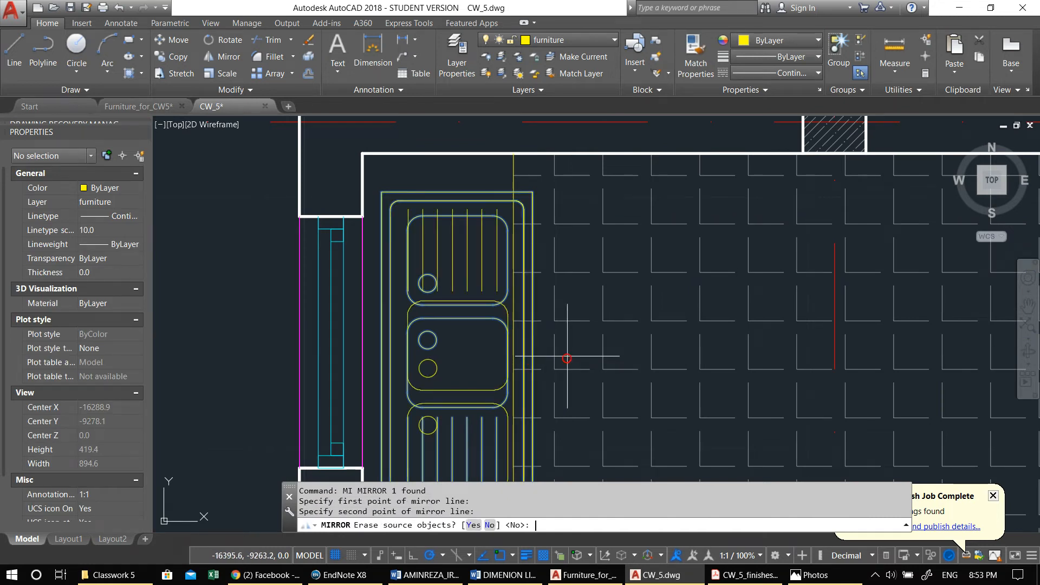
{"action": "type", "text": "y"}
{"action": "key", "text": "Return"}
Step: Move the sink by its northwest corner onto the kitchen's inner northwest wall corner
{"action": "left_click", "coordinate": [462, 311]}
{"action": "left_click", "coordinate": [416, 247]}
{"action": "middle_click_drag", "start_coordinate": [410, 250], "coordinate": [429, 285]}
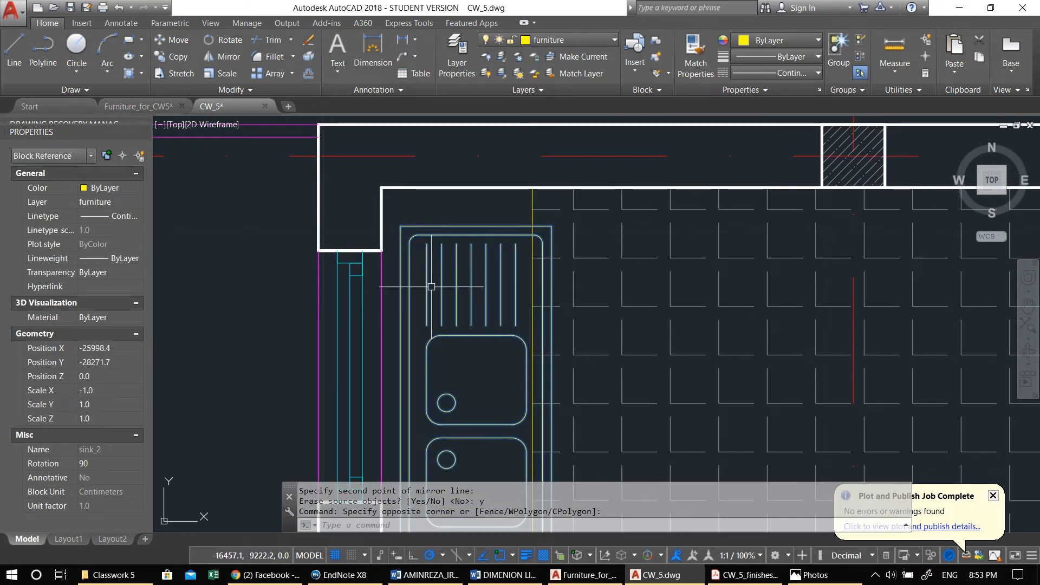
{"action": "type", "text": "m"}
{"action": "key", "text": "Return"}
{"action": "left_click", "coordinate": [400, 226]}
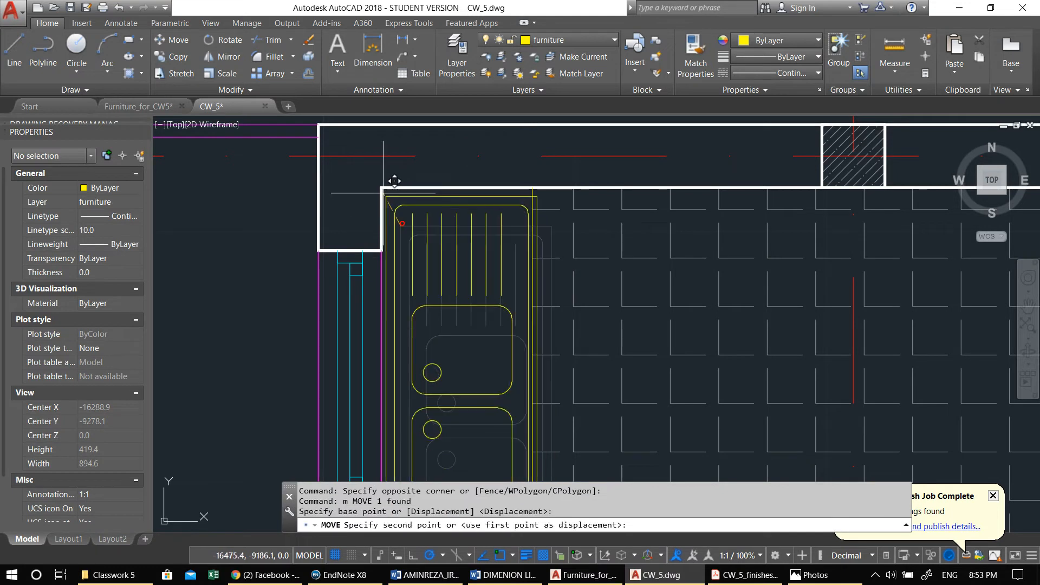
{"action": "left_click", "coordinate": [382, 187]}
Step: Move the stove from the furniture symbols to the inner wall corner above the double door
{"action": "scroll", "coordinate": [401, 247], "scroll_direction": "down", "scroll_amount": 3}
{"action": "middle_click_drag", "start_coordinate": [425, 379], "coordinate": [457, 232]}
{"action": "mouse_move", "coordinate": [404, 270]}
{"action": "middle_mouse_down"}
{"action": "mouse_move", "coordinate": [610, 265]}
{"action": "mouse_move", "coordinate": [532, 276]}
{"action": "mouse_move", "coordinate": [624, 275]}
{"action": "mouse_move", "coordinate": [971, 246]}
{"action": "middle_mouse_up"}
{"action": "scroll", "coordinate": [612, 267], "scroll_direction": "down", "scroll_amount": 2}
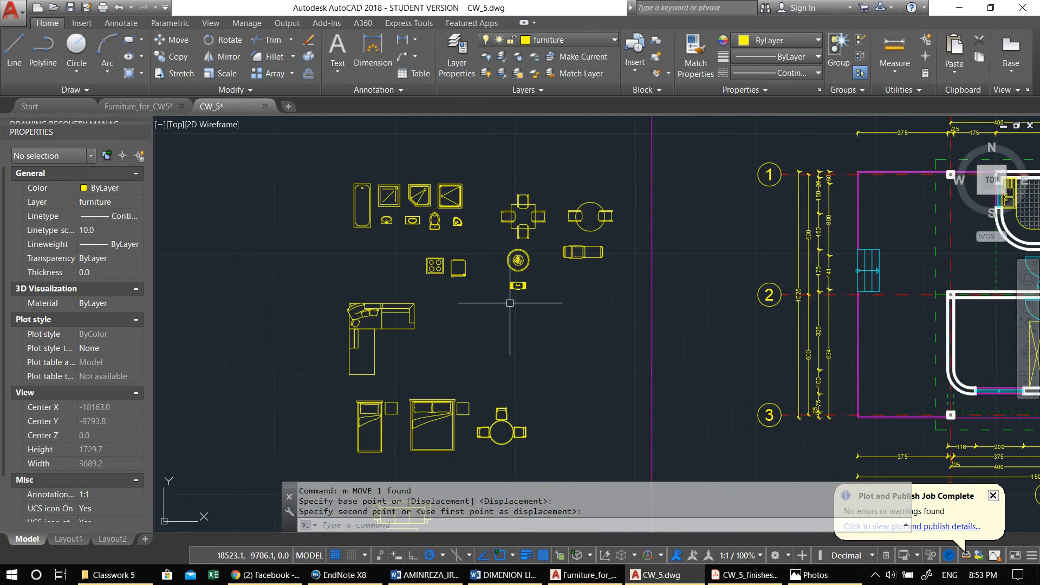
{"action": "scroll", "coordinate": [445, 276], "scroll_direction": "up", "scroll_amount": 4}
{"action": "left_click", "coordinate": [427, 281]}
{"action": "left_click", "coordinate": [378, 230]}
{"action": "middle_click_drag", "start_coordinate": [379, 229], "coordinate": [357, 232]}
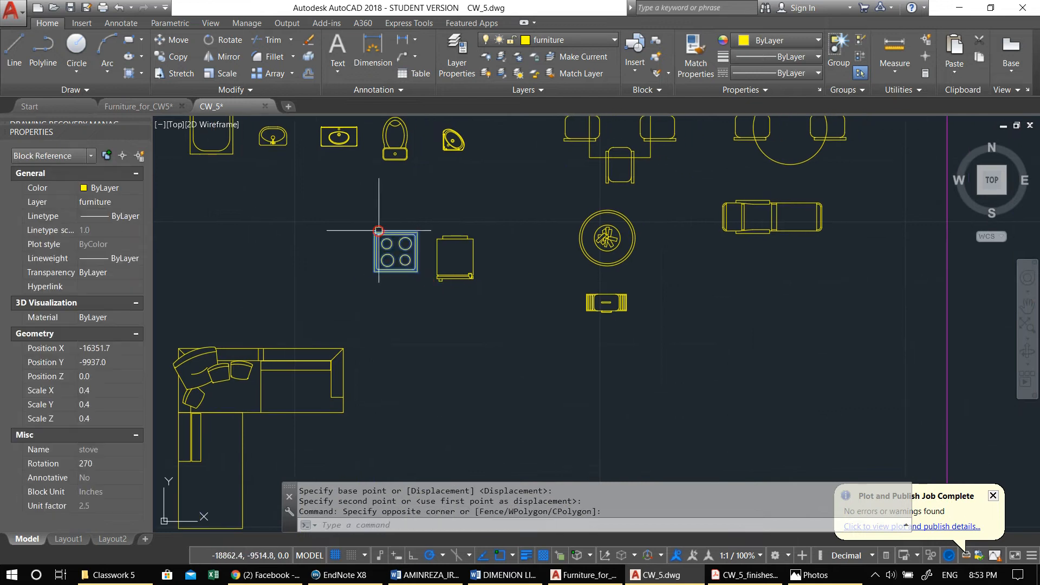
{"action": "type", "text": "m"}
{"action": "key", "text": "Return"}
{"action": "left_click", "coordinate": [379, 265]}
{"action": "scroll", "coordinate": [379, 266], "scroll_direction": "down", "scroll_amount": 2}
{"action": "middle_click_drag", "start_coordinate": [526, 308], "coordinate": [211, 273]}
{"action": "scroll", "coordinate": [765, 170], "scroll_direction": "up", "scroll_amount": 2}
{"action": "scroll", "coordinate": [516, 212], "scroll_direction": "up", "scroll_amount": 1}
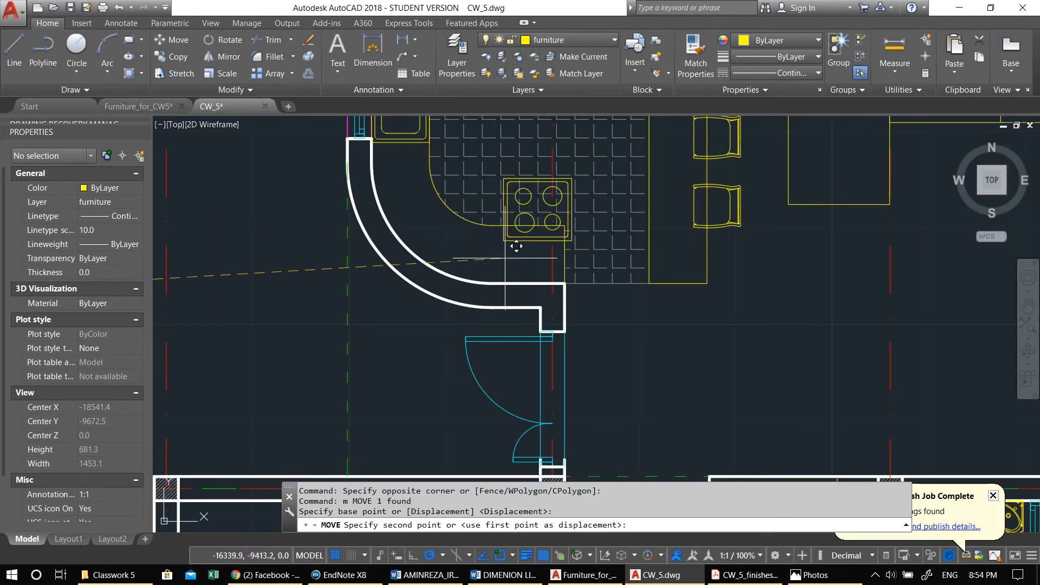
{"action": "left_click", "coordinate": [563, 283]}
Step: Move the stove west onto the counter, with its southeast corner at the end of the curved wall
{"action": "left_click", "coordinate": [578, 250]}
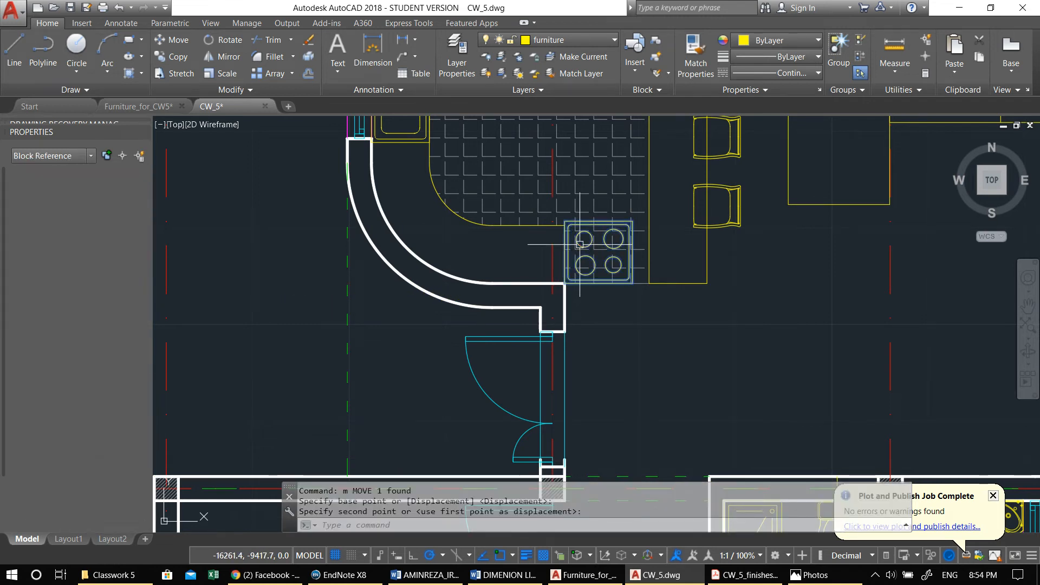
{"action": "middle_click_drag", "start_coordinate": [555, 250], "coordinate": [581, 252]}
{"action": "type", "text": "m"}
{"action": "key", "text": "Return"}
{"action": "scroll", "coordinate": [678, 225], "scroll_direction": "up", "scroll_amount": 2}
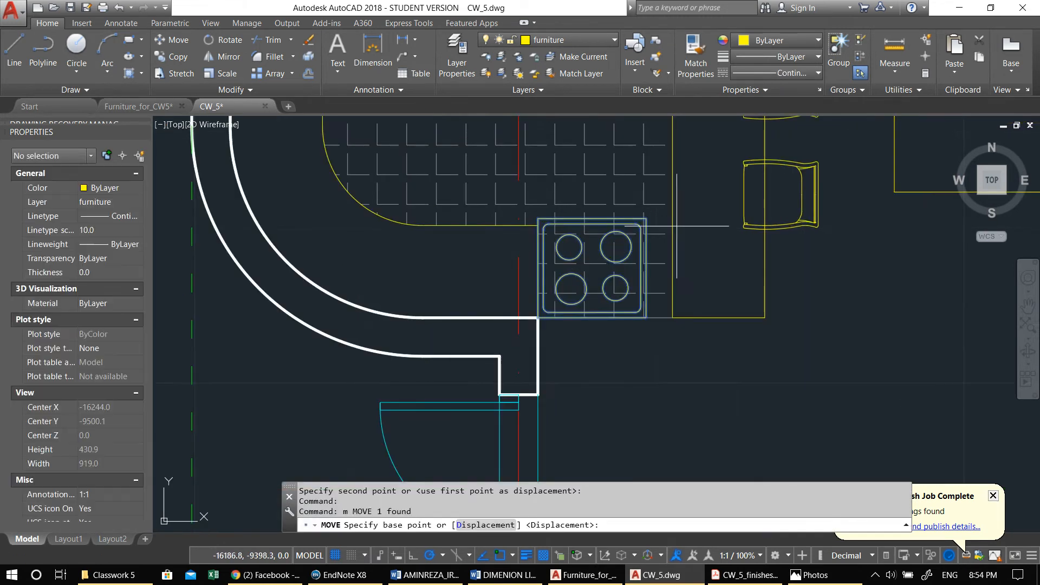
{"action": "left_click", "coordinate": [645, 317]}
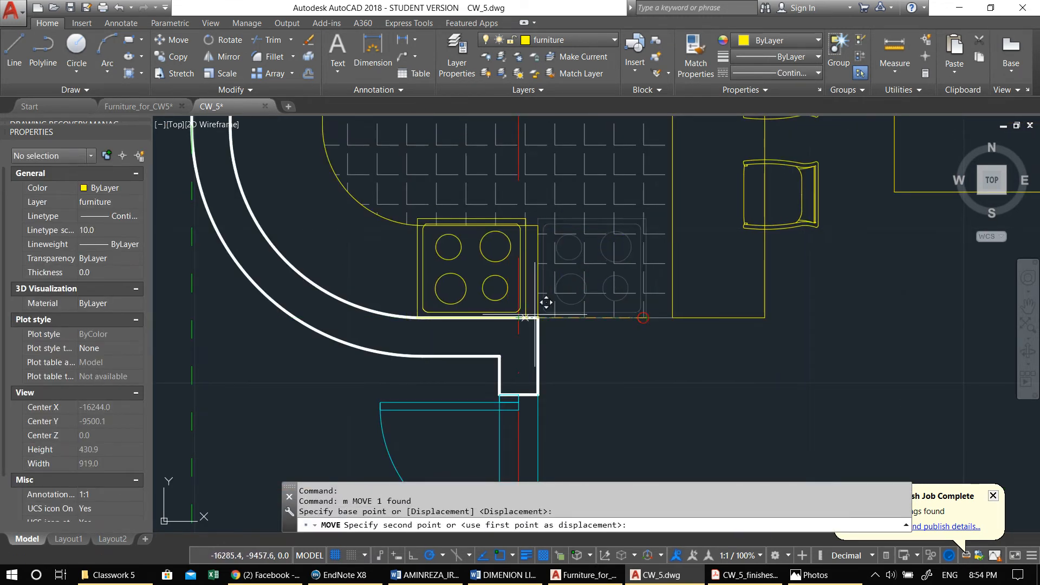
{"action": "scroll", "coordinate": [520, 303], "scroll_direction": "down", "scroll_amount": 2}
{"action": "scroll", "coordinate": [556, 197], "scroll_direction": "down", "scroll_amount": 3}
Step: Move the fridge from the furniture symbols to the kitchen's north wall, between the sink and the bar counter
{"action": "middle_click_drag", "start_coordinate": [471, 235], "coordinate": [561, 230]}
{"action": "middle_click_drag", "start_coordinate": [269, 235], "coordinate": [547, 225]}
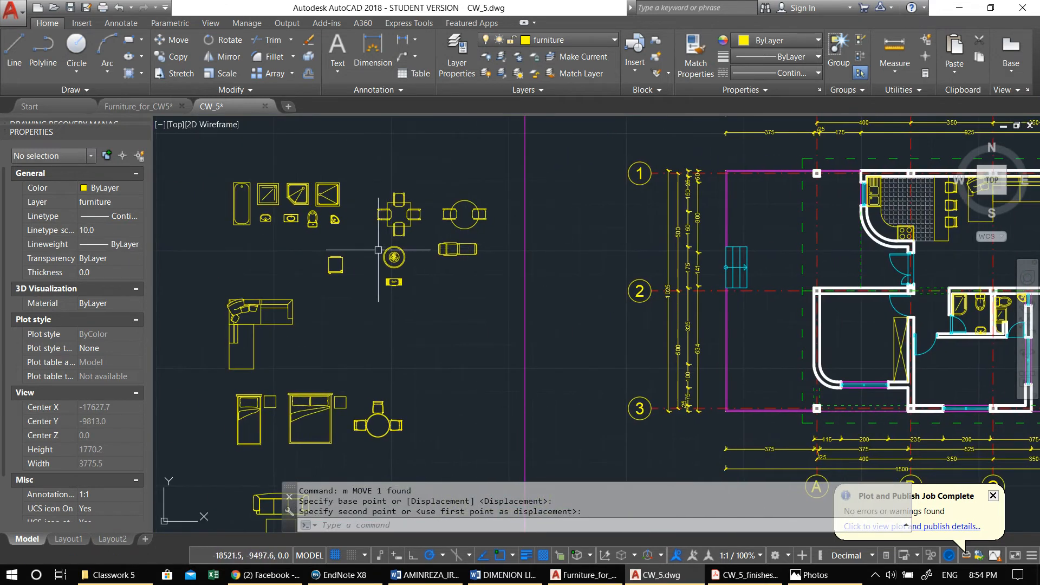
{"action": "left_click", "coordinate": [357, 290]}
{"action": "left_click", "coordinate": [311, 248]}
{"action": "middle_click_drag", "start_coordinate": [326, 245], "coordinate": [311, 248]}
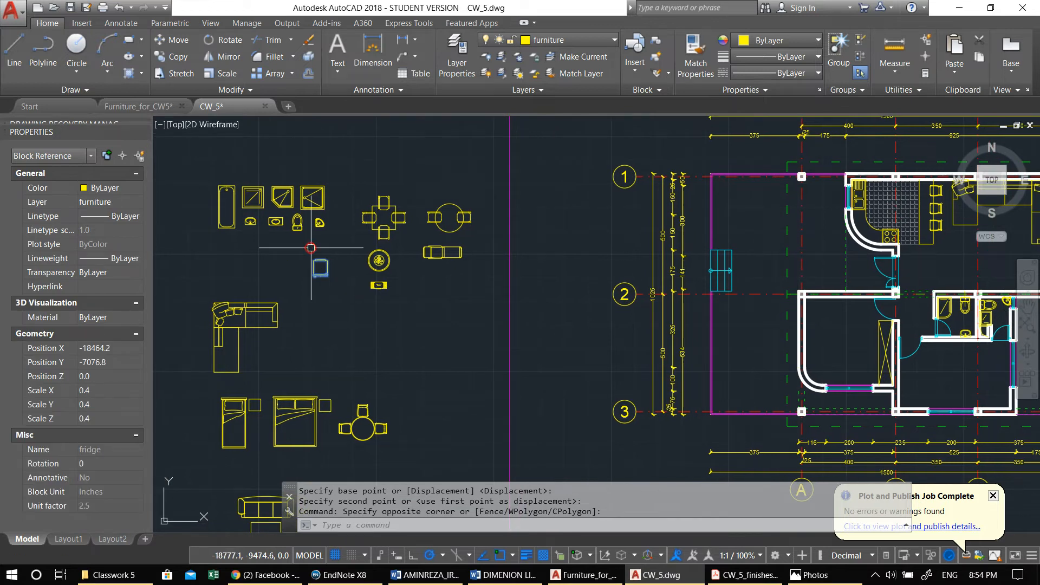
{"action": "type", "text": "m"}
{"action": "key", "text": "Return"}
{"action": "left_click", "coordinate": [321, 290]}
{"action": "middle_click_drag", "start_coordinate": [661, 303], "coordinate": [121, 361]}
{"action": "scroll", "coordinate": [455, 269], "scroll_direction": "up", "scroll_amount": 4}
{"action": "middle_click_drag", "start_coordinate": [236, 272], "coordinate": [532, 325]}
{"action": "scroll", "coordinate": [531, 324], "scroll_direction": "up", "scroll_amount": 4}
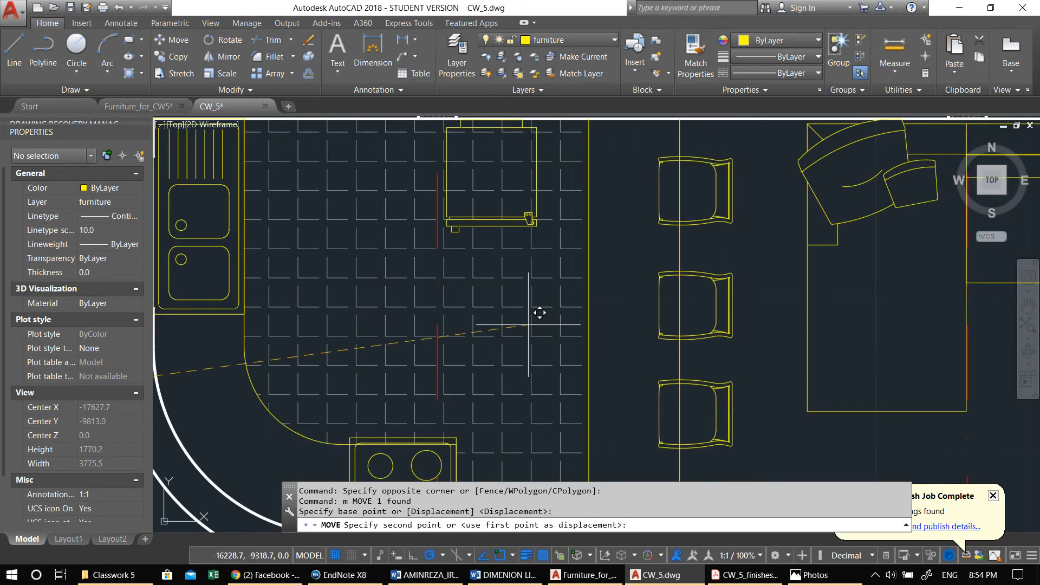
{"action": "middle_click_drag", "start_coordinate": [453, 319], "coordinate": [444, 281]}
{"action": "left_click", "coordinate": [478, 379]}
{"action": "scroll", "coordinate": [478, 379], "scroll_direction": "down", "scroll_amount": 4}
{"action": "key", "text": "Escape"}
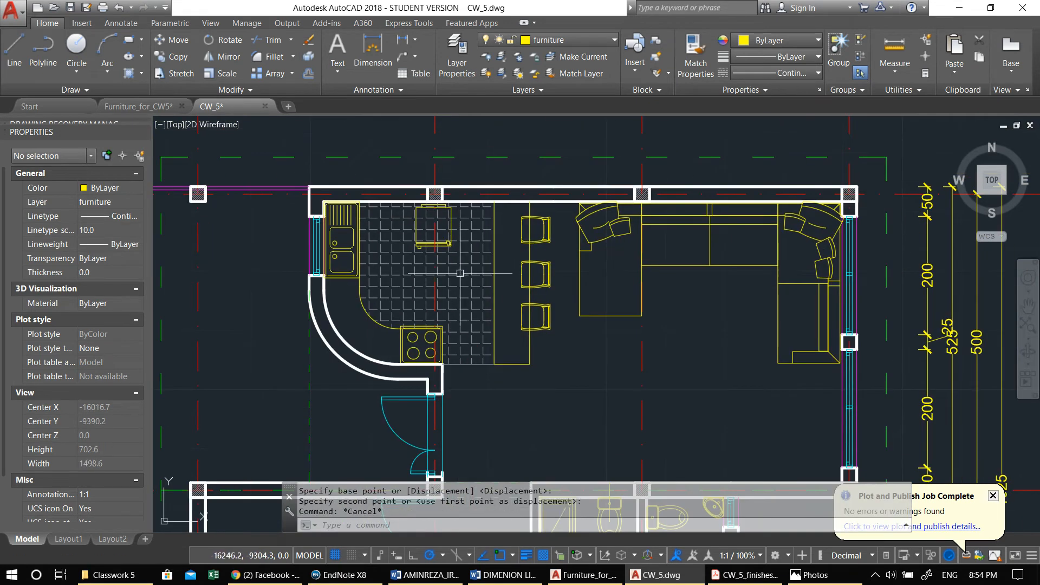
{"action": "left_click", "coordinate": [461, 284]}
{"action": "middle_click_drag", "start_coordinate": [447, 228], "coordinate": [430, 214]}
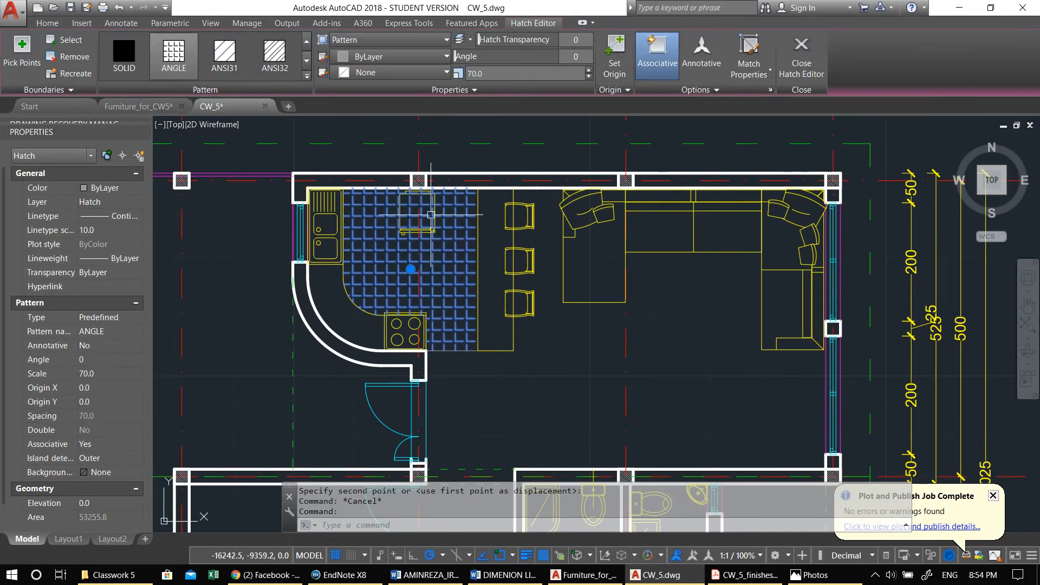
{"action": "scroll", "coordinate": [423, 210], "scroll_direction": "up", "scroll_amount": 2}
{"action": "key", "text": "Escape"}
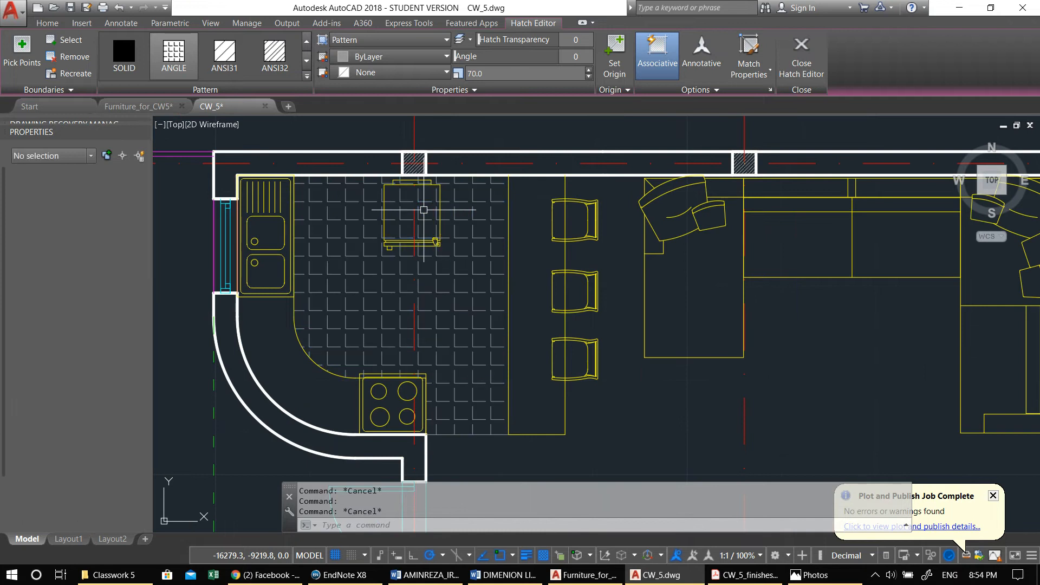
{"action": "key", "text": "Escape"}
Step: Turn off the Axis layer
{"action": "left_click", "coordinate": [541, 40]}
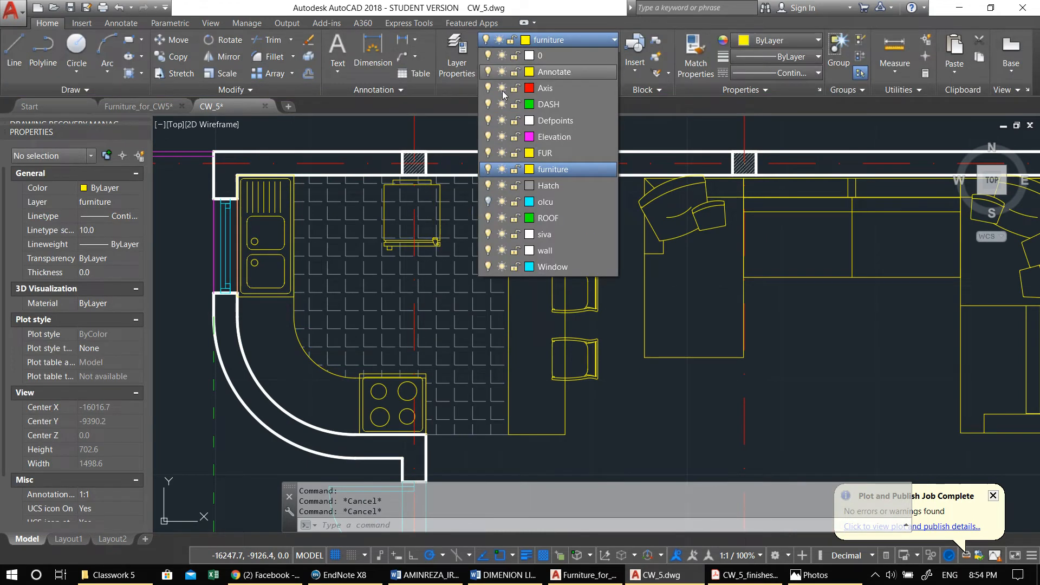
{"action": "left_click", "coordinate": [487, 88]}
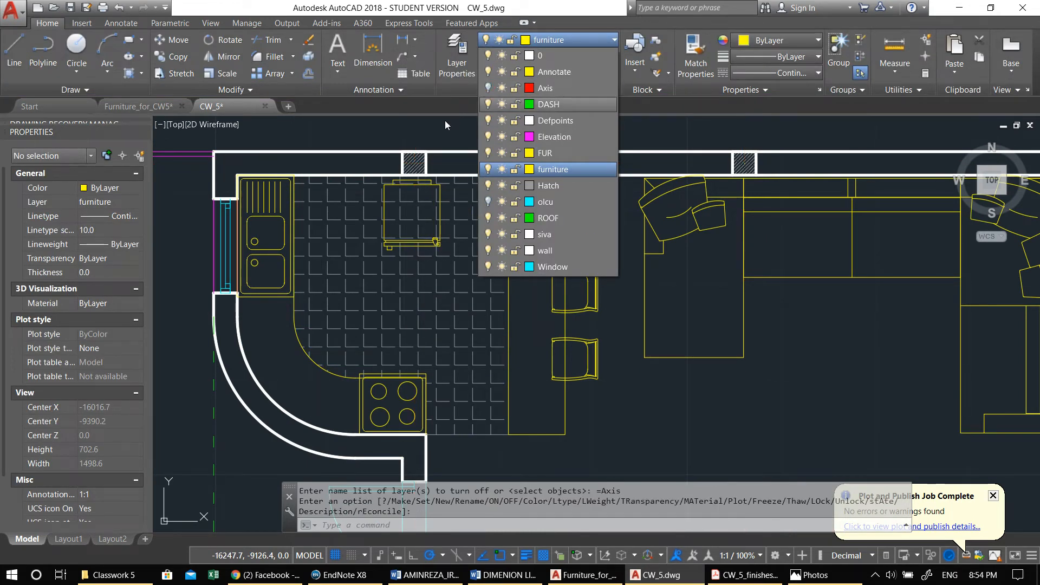
{"action": "key", "text": "Escape"}
{"action": "key", "text": "Escape"}
{"action": "key", "text": "Escape"}
{"action": "key", "text": "Escape"}
Step: Try to trim the kitchen floor hatch inside the fridge, using all objects as cutting edges
{"action": "type", "text": "tr"}
{"action": "key", "text": "Return"}
{"action": "key", "text": "Return"}
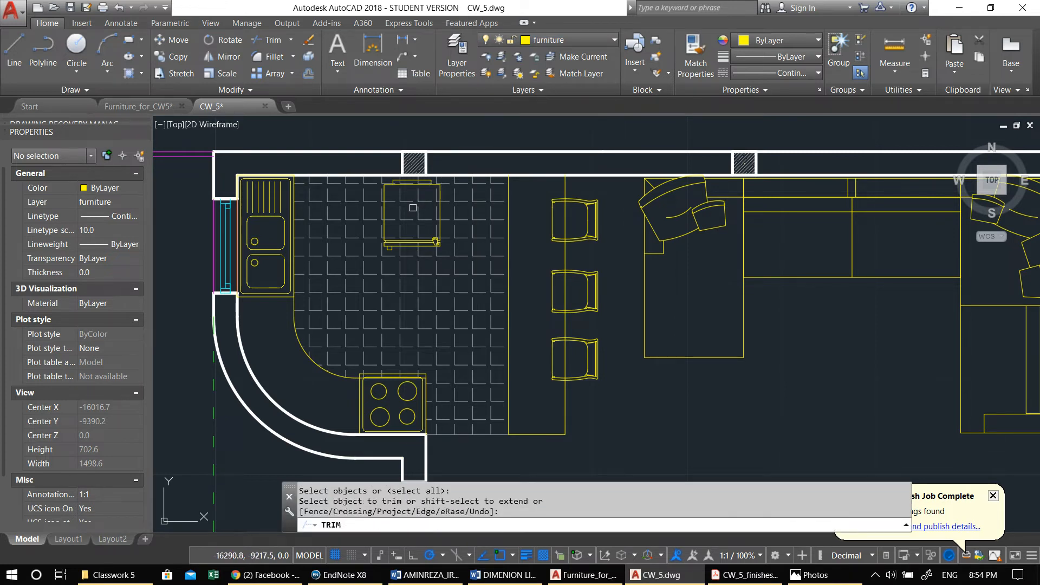
{"action": "scroll", "coordinate": [419, 207], "scroll_direction": "up", "scroll_amount": 4}
{"action": "key", "text": "Escape"}
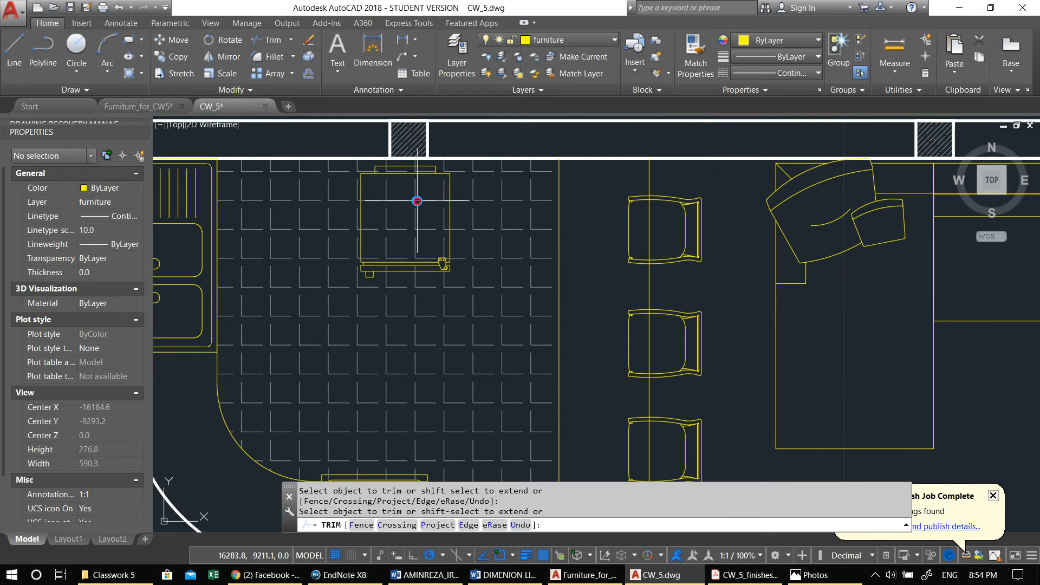
{"action": "key", "text": "Escape"}
{"action": "key", "text": "Escape"}
{"action": "key", "text": "Escape"}
Step: Draw a rectangle over the fridge's main body, starting at its northwest corner
{"action": "middle_click_drag", "start_coordinate": [390, 214], "coordinate": [399, 214]}
{"action": "type", "text": "rec"}
{"action": "key", "text": "Return"}
{"action": "left_click", "coordinate": [370, 177]}
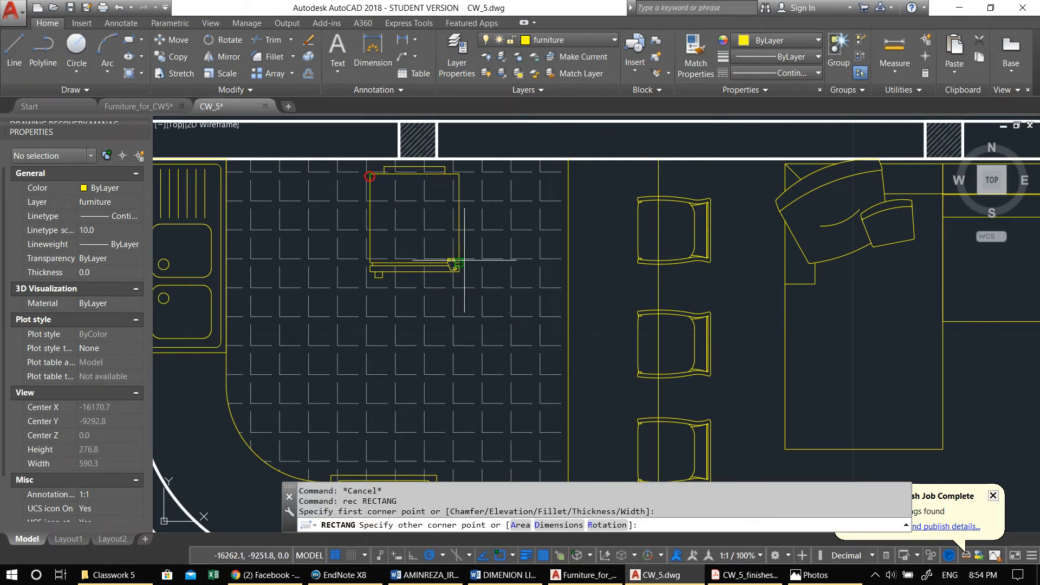
{"action": "key", "text": "Escape"}
{"action": "key", "text": "Escape"}
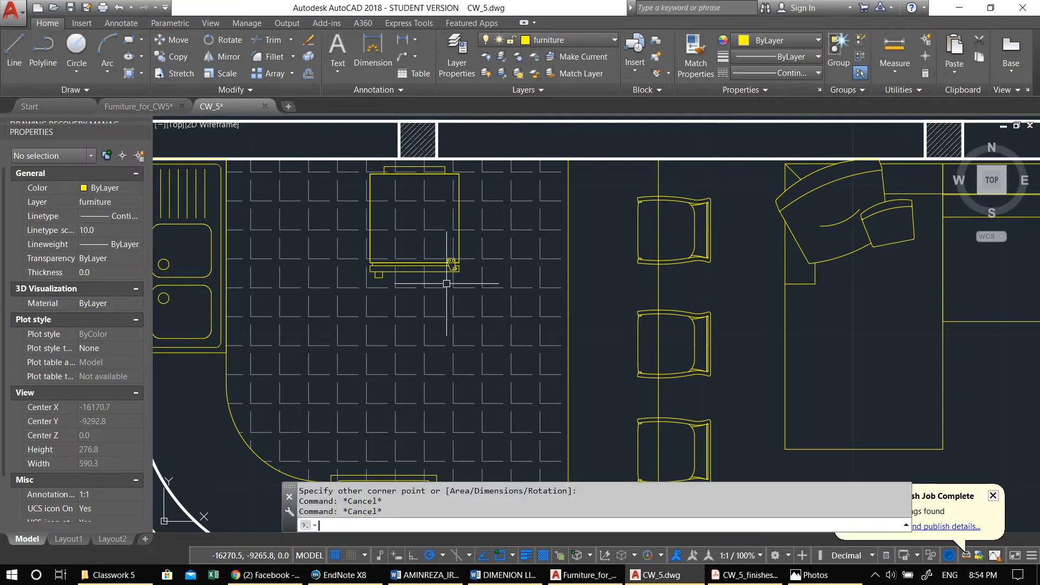
Step: Try to trim the floor hatch inside the fridge with the rectangle around its body as cutting edge
{"action": "type", "text": "tr"}
{"action": "key", "text": "Return"}
{"action": "left_click", "coordinate": [459, 225]}
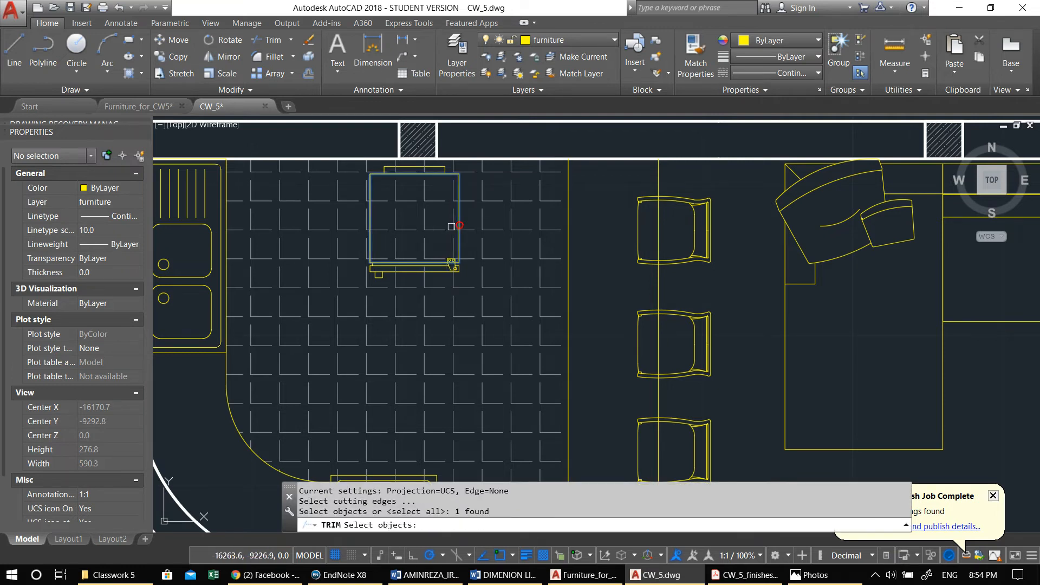
{"action": "key", "text": "Return"}
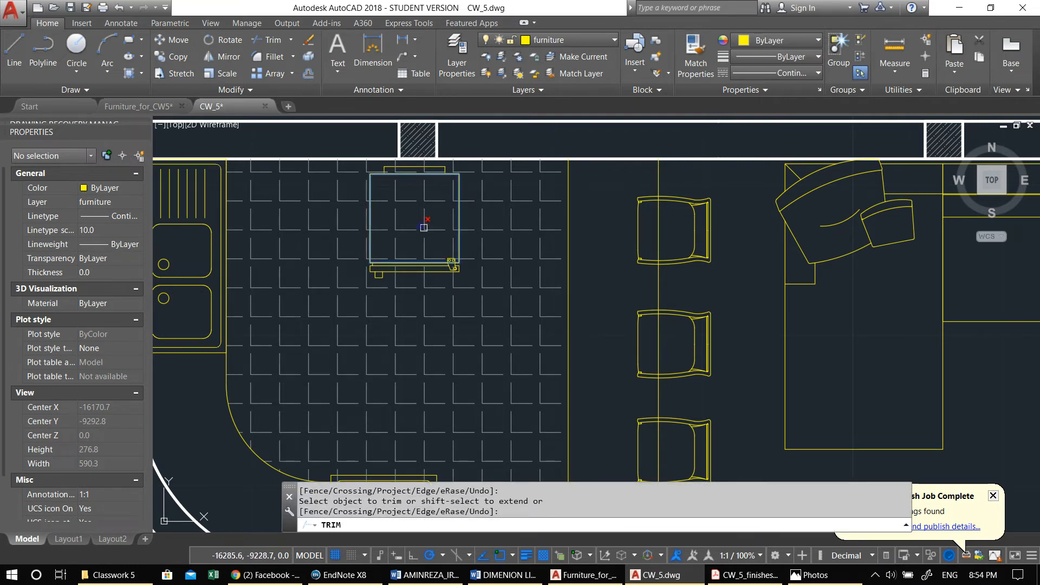
{"action": "key", "text": "Escape"}
Step: Erase the kitchen's ANGLE floor hatch
{"action": "left_click", "coordinate": [425, 222]}
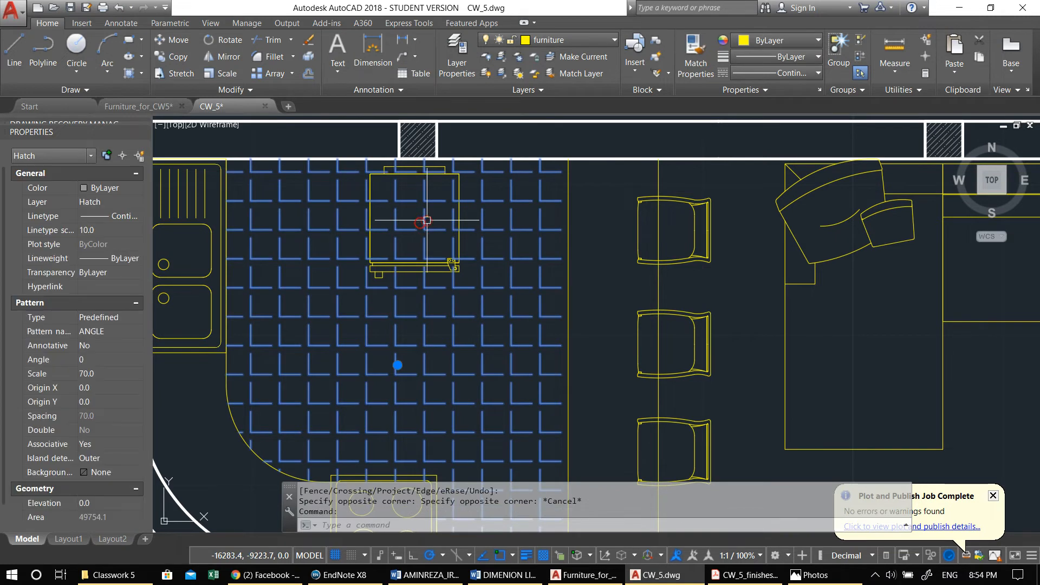
{"action": "scroll", "coordinate": [427, 220], "scroll_direction": "down", "scroll_amount": 2}
{"action": "type", "text": "e"}
{"action": "key", "text": "Return"}
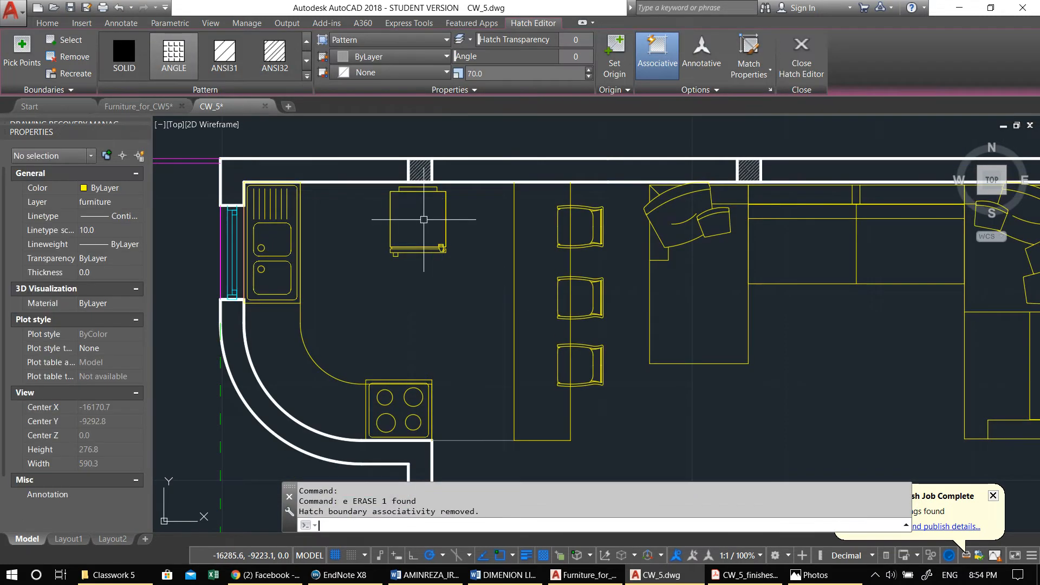
Step: Hatch the kitchen floor around the fridge with ANSI35 at scale 20, and erase that hatch
{"action": "type", "text": "h"}
{"action": "key", "text": "Return"}
{"action": "left_click", "coordinate": [414, 298]}
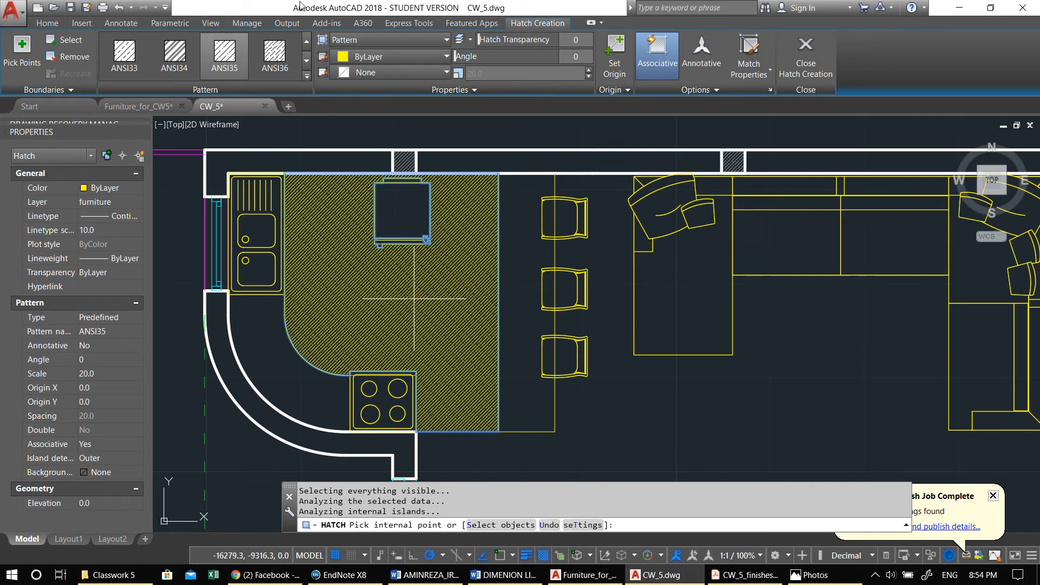
{"action": "key", "text": "Escape"}
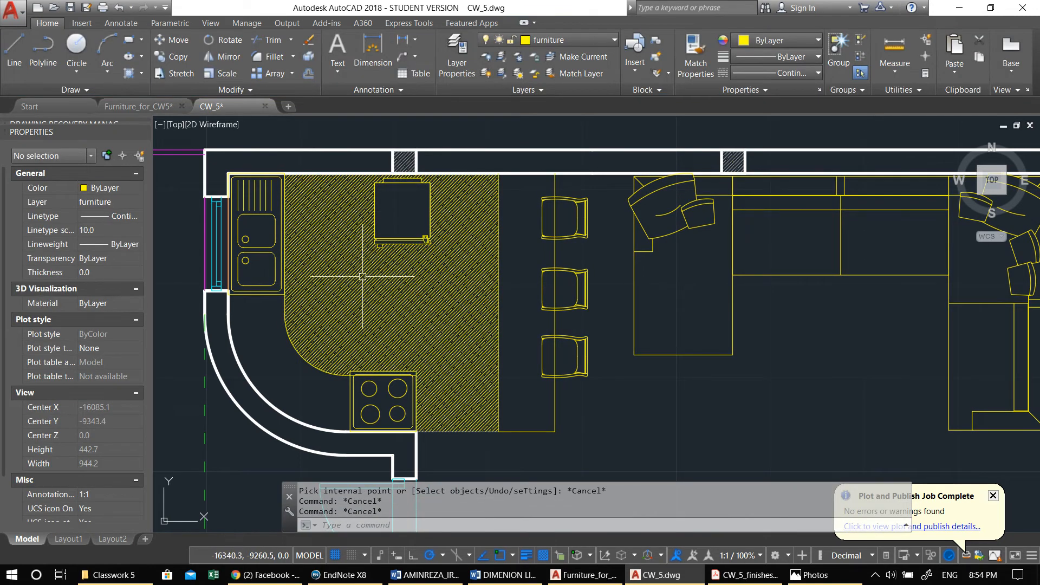
{"action": "left_click", "coordinate": [368, 288]}
{"action": "type", "text": "e"}
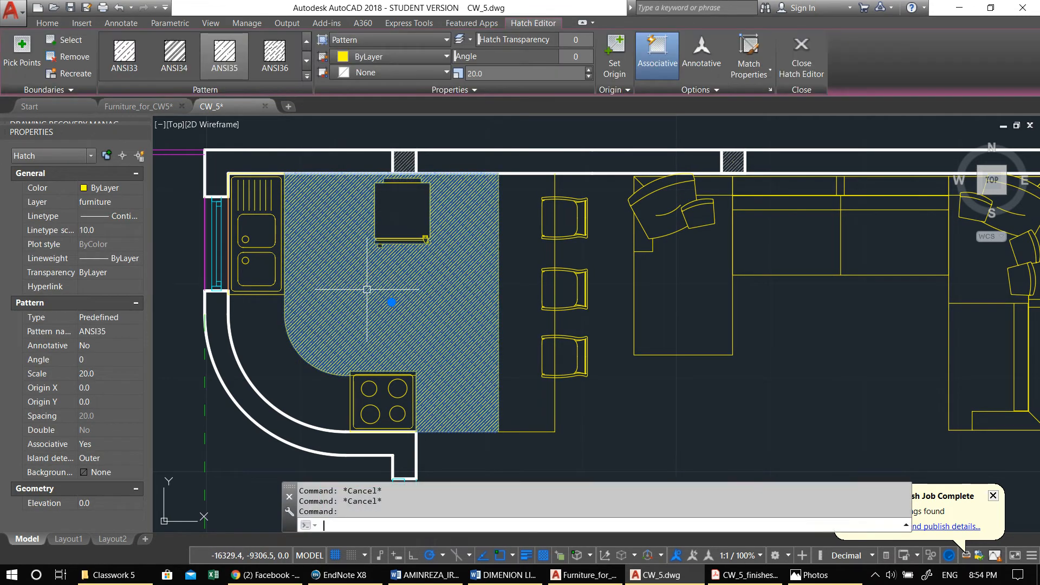
{"action": "key", "text": "Return"}
Step: Undo the recent erasing and hatching back to the kitchen's original ANGLE floor hatch
{"action": "key", "text": "ctrl+z"}
{"action": "key", "text": "ctrl+z"}
{"action": "key", "text": "ctrl+z"}
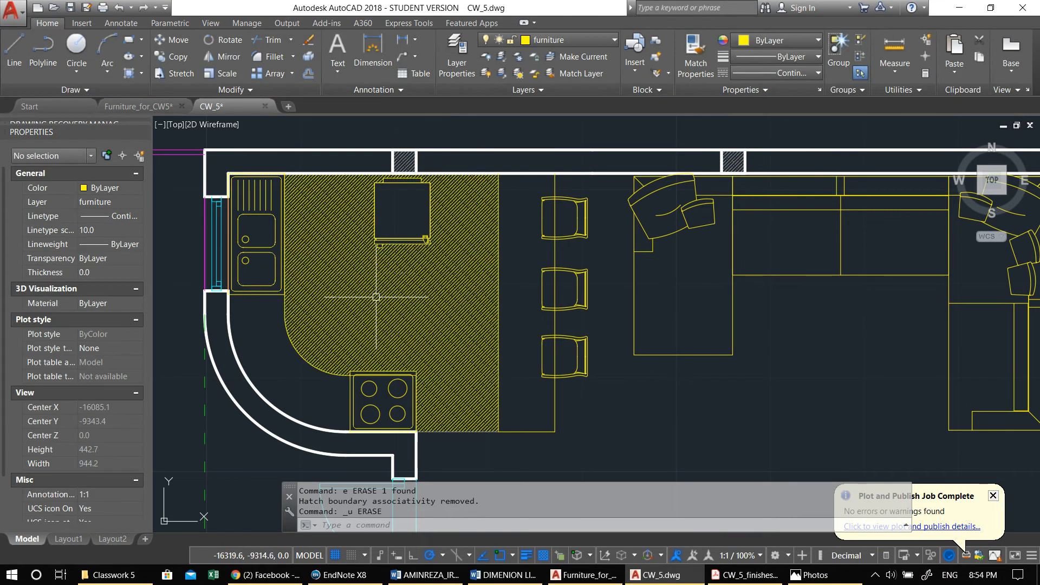
Step: Move the kitchen's ANGLE floor hatch out of the kitchen, onto the living area by the bar stools
{"action": "left_click", "coordinate": [390, 317]}
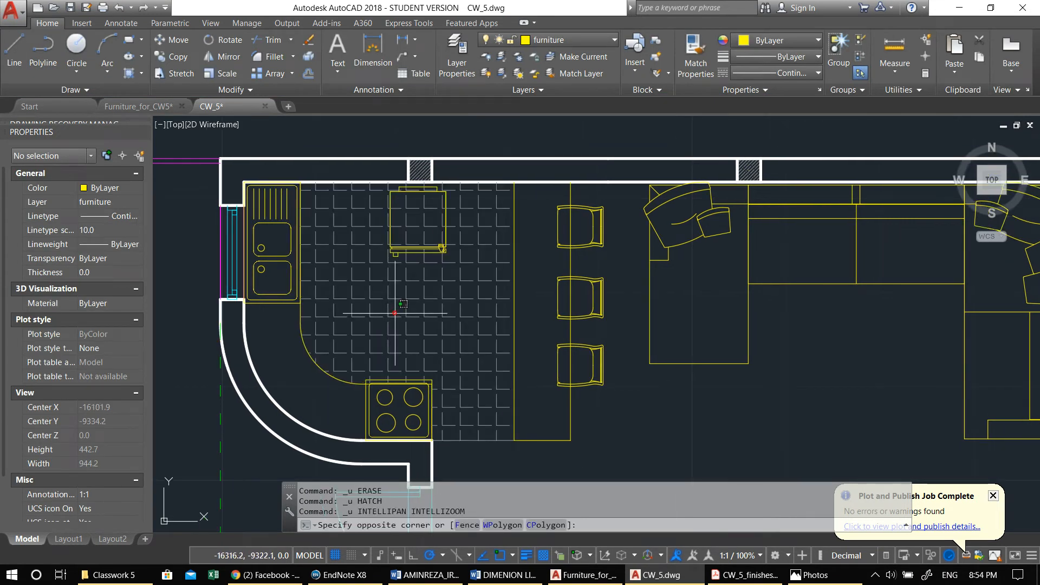
{"action": "left_click", "coordinate": [369, 297]}
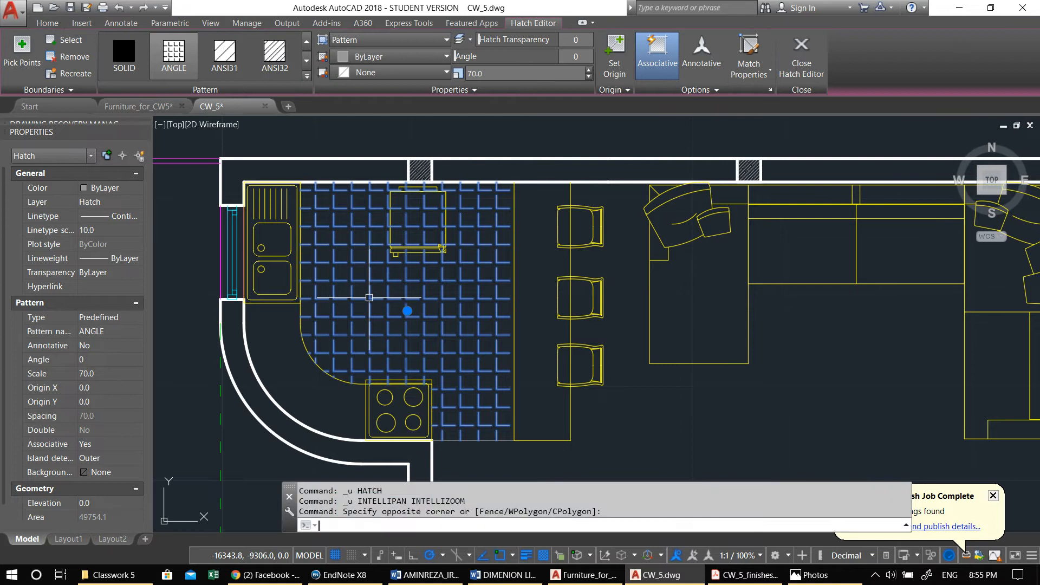
{"action": "type", "text": "m"}
{"action": "key", "text": "Return"}
{"action": "left_click", "coordinate": [394, 291]}
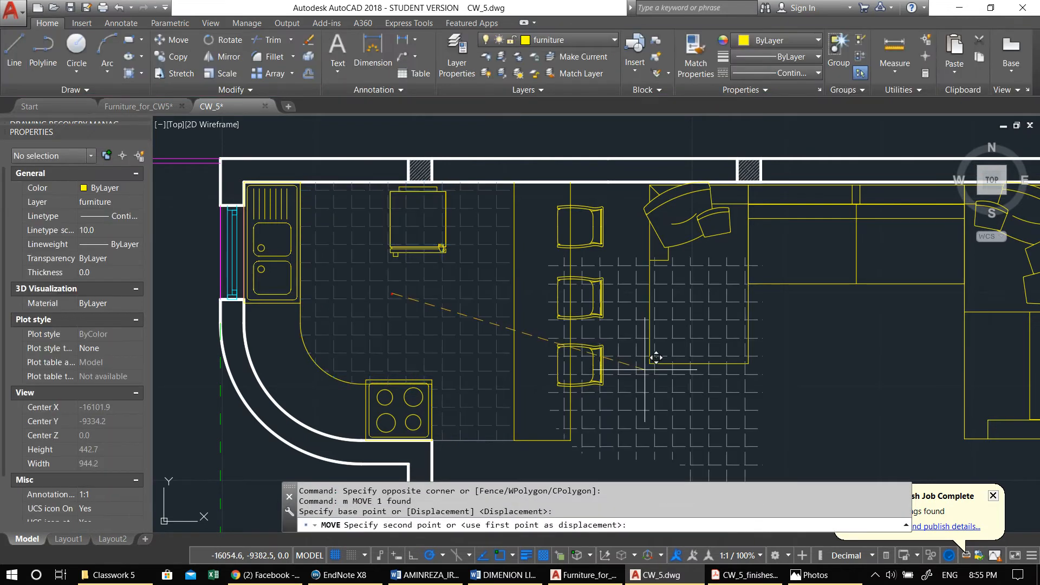
{"action": "left_click", "coordinate": [650, 359]}
Step: Hatch the empty kitchen floor around the fridge, sink and stove with ANSI35 at scale 20
{"action": "middle_click_drag", "start_coordinate": [501, 332], "coordinate": [494, 332]}
{"action": "type", "text": "h"}
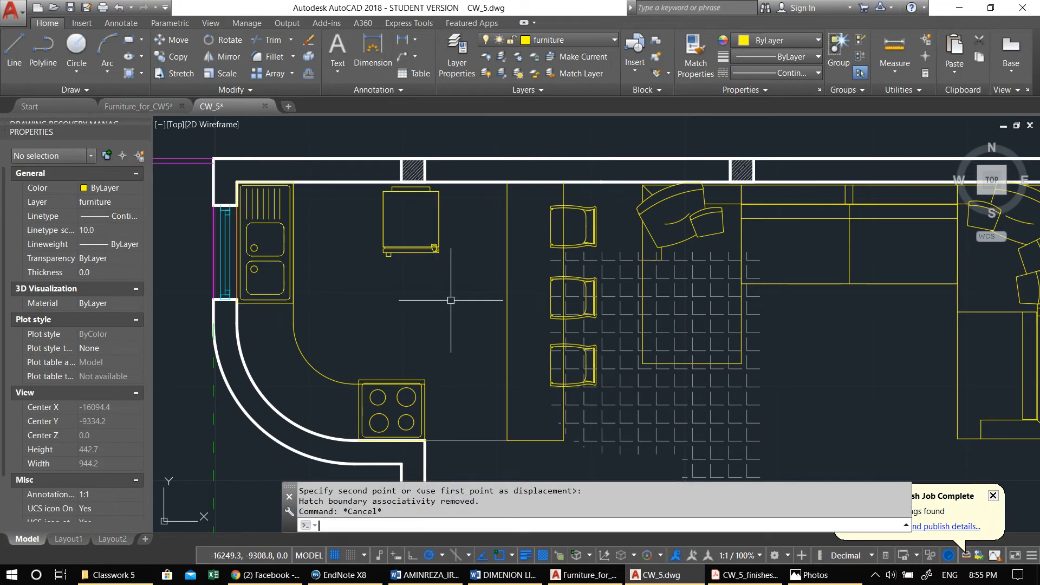
{"action": "key", "text": "Return"}
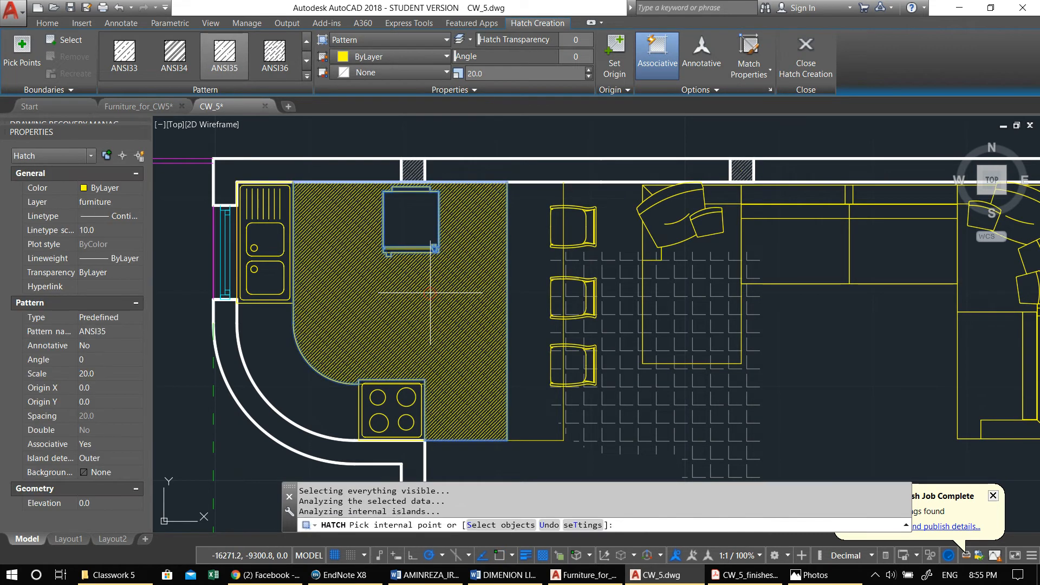
{"action": "key", "text": "Return"}
Step: Match the new kitchen floor hatch's properties to the ANGLE hatch lying over the living area
{"action": "type", "text": "ma"}
{"action": "key", "text": "Return"}
{"action": "left_click", "coordinate": [652, 396]}
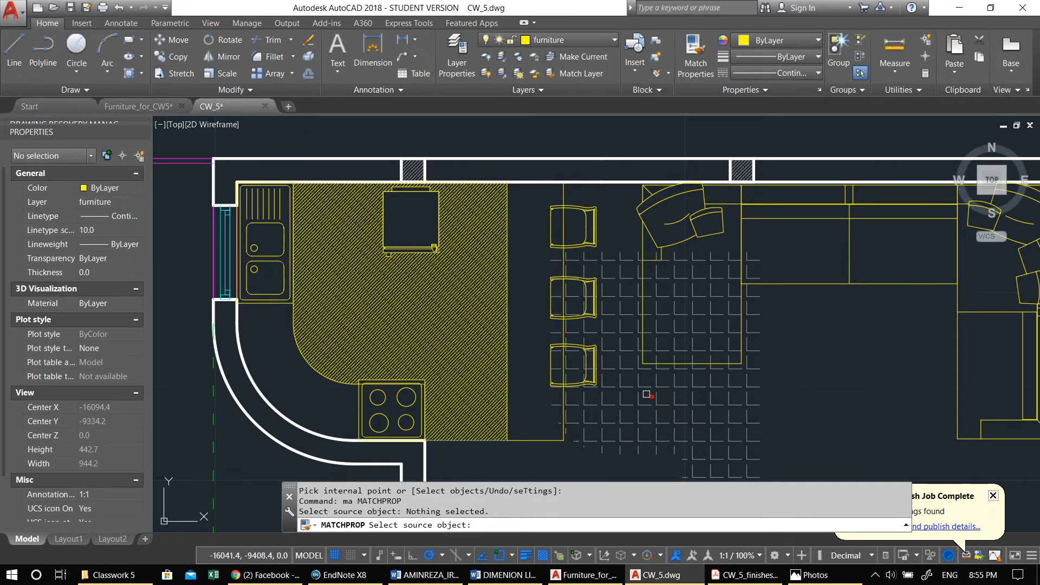
{"action": "left_click", "coordinate": [627, 385]}
{"action": "left_click", "coordinate": [444, 317]}
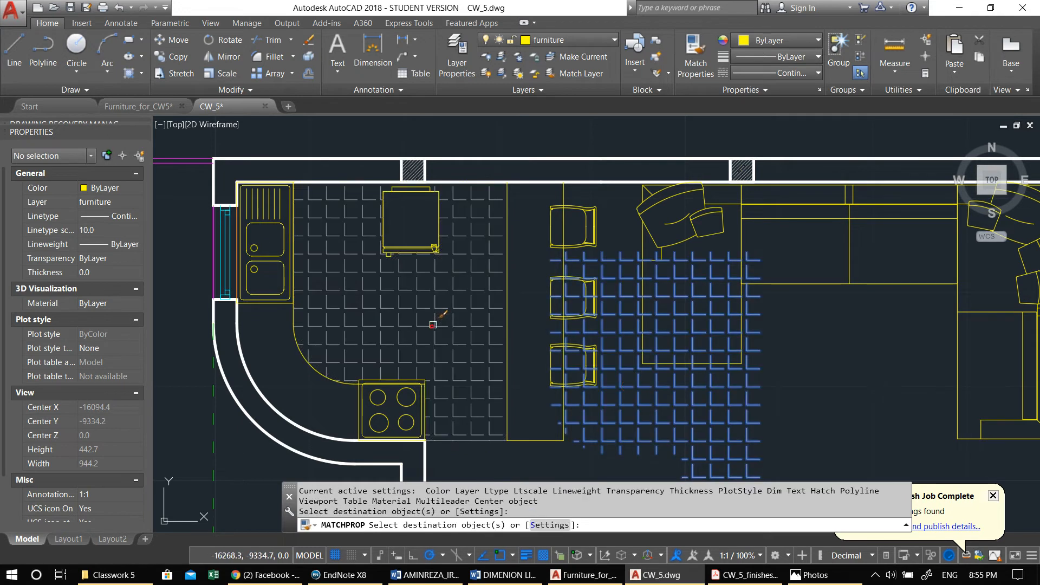
{"action": "key", "text": "Escape"}
Step: Erase the ANGLE hatch lying over the bar stools and living area
{"action": "left_click", "coordinate": [615, 385]}
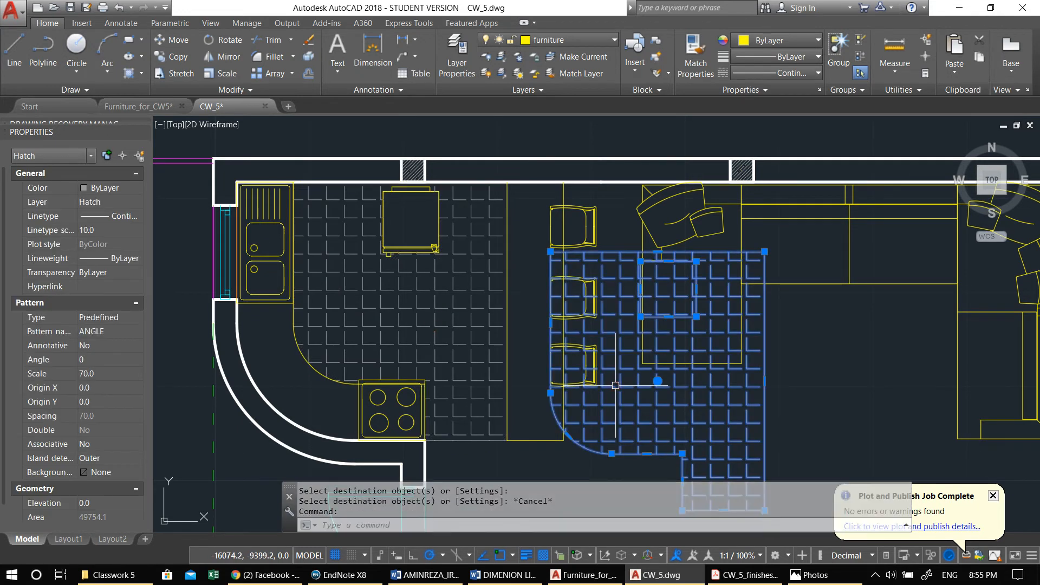
{"action": "type", "text": "e"}
{"action": "key", "text": "Return"}
Step: Examine the whole floor plan with its furniture, grid and outer dimensions
{"action": "scroll", "coordinate": [615, 385], "scroll_direction": "down", "scroll_amount": 2}
{"action": "mouse_move", "coordinate": [607, 371]}
{"action": "middle_mouse_down"}
{"action": "mouse_move", "coordinate": [425, 271]}
{"action": "mouse_move", "coordinate": [459, 247]}
{"action": "mouse_move", "coordinate": [461, 262]}
{"action": "mouse_move", "coordinate": [499, 288]}
{"action": "middle_mouse_up"}
{"action": "scroll", "coordinate": [425, 275], "scroll_direction": "down", "scroll_amount": 4}
{"action": "scroll", "coordinate": [541, 249], "scroll_direction": "down", "scroll_amount": 3}
{"action": "scroll", "coordinate": [545, 272], "scroll_direction": "up", "scroll_amount": 3}
{"action": "middle_click_drag", "start_coordinate": [533, 278], "coordinate": [512, 336]}
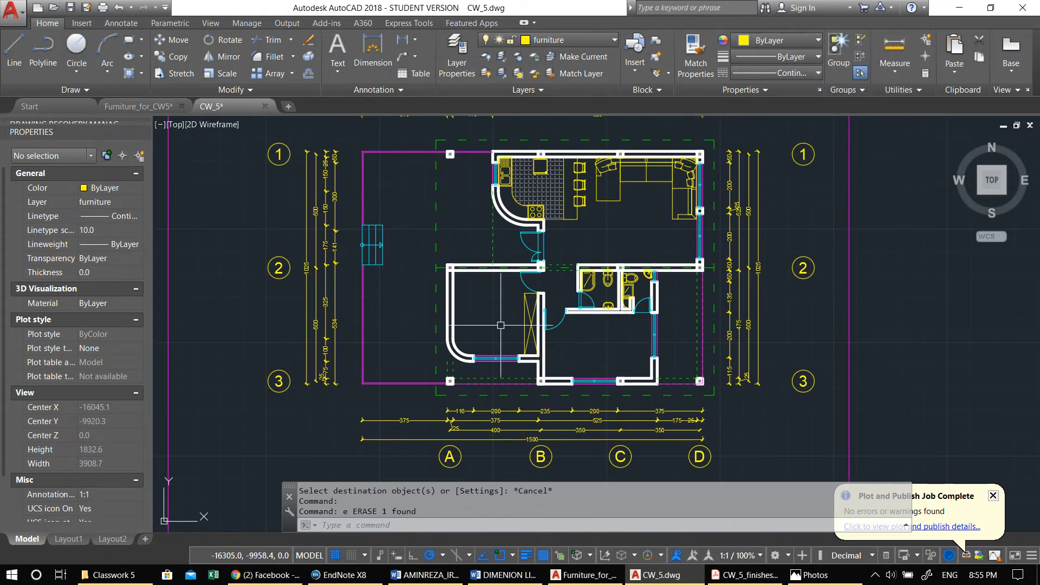
{"action": "scroll", "coordinate": [489, 310], "scroll_direction": "down", "scroll_amount": 4}
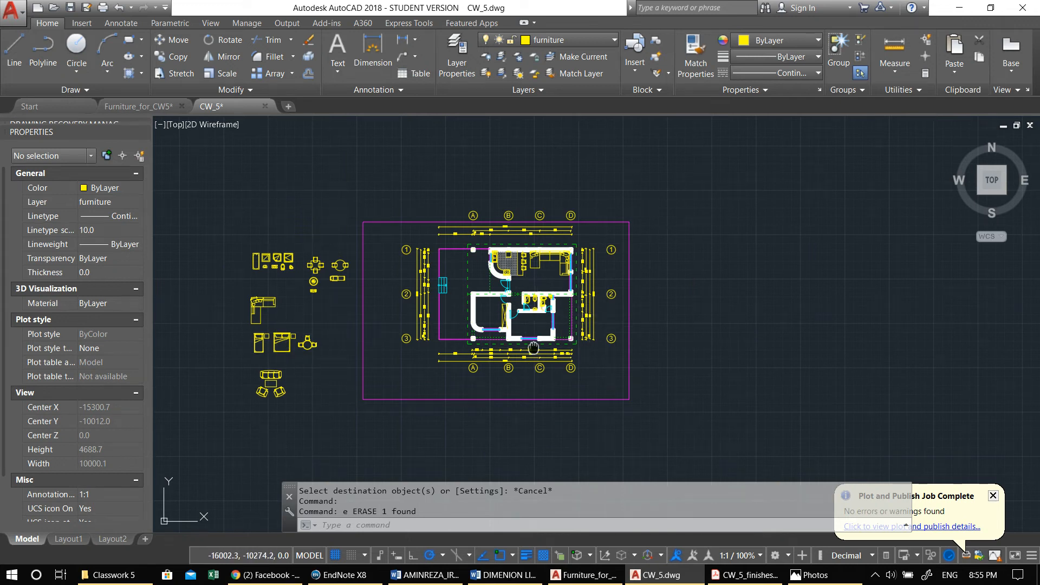
{"action": "middle_click_drag", "start_coordinate": [533, 348], "coordinate": [512, 259]}
{"action": "scroll", "coordinate": [489, 161], "scroll_direction": "up", "scroll_amount": 4}
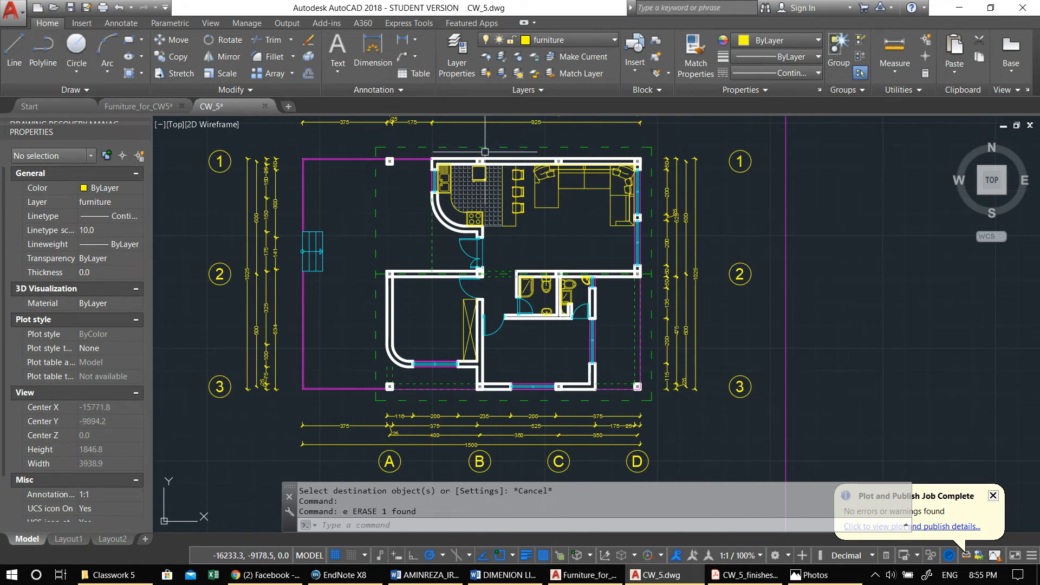
Step: Add a horizontal linear dimension across the west bathroom's interior width, through the shower and toilet
{"action": "left_click", "coordinate": [121, 22]}
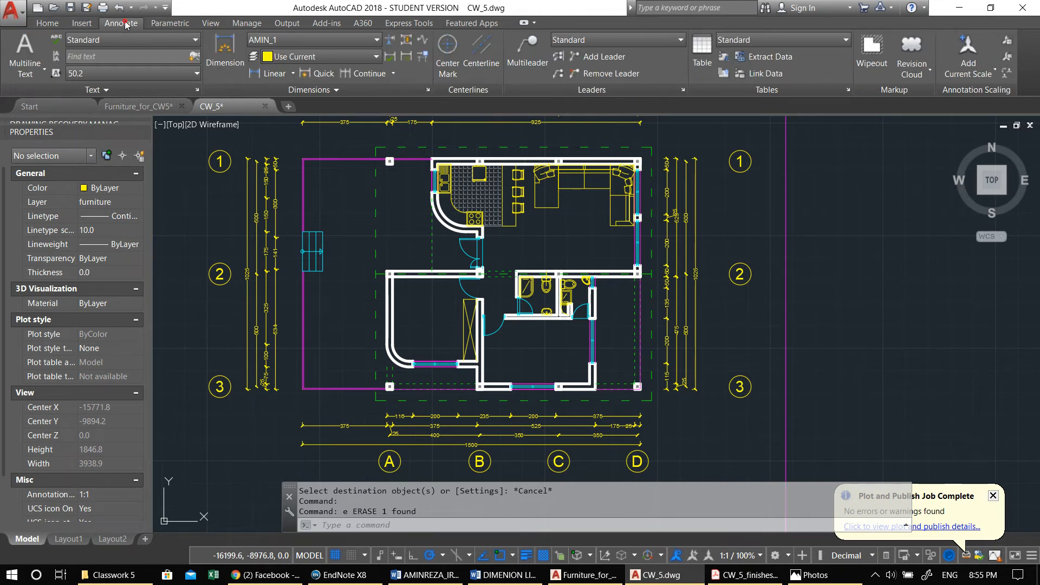
{"action": "left_click", "coordinate": [263, 74]}
{"action": "scroll", "coordinate": [536, 314], "scroll_direction": "up", "scroll_amount": 4}
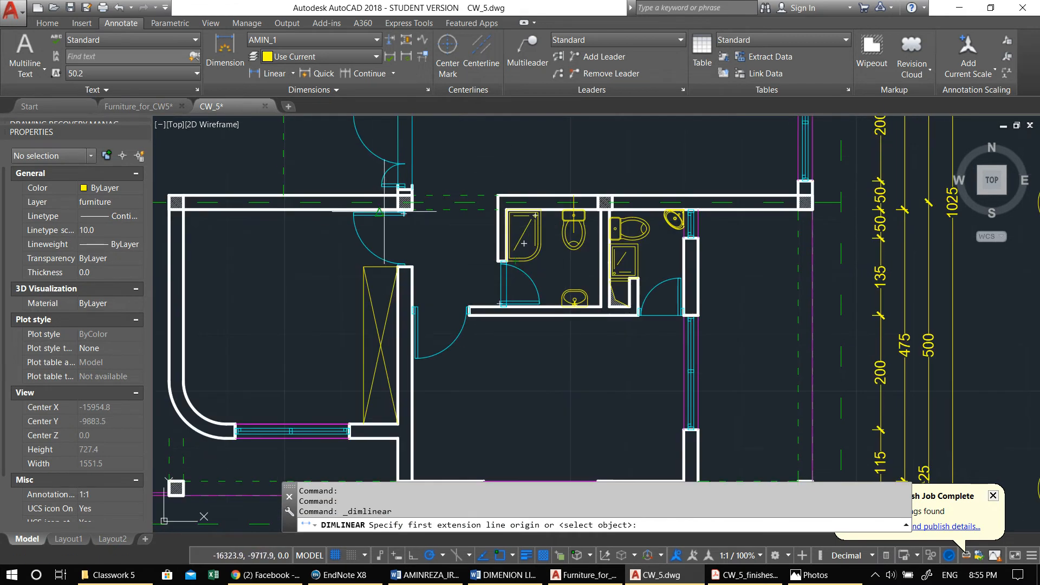
{"action": "scroll", "coordinate": [498, 226], "scroll_direction": "up", "scroll_amount": 2}
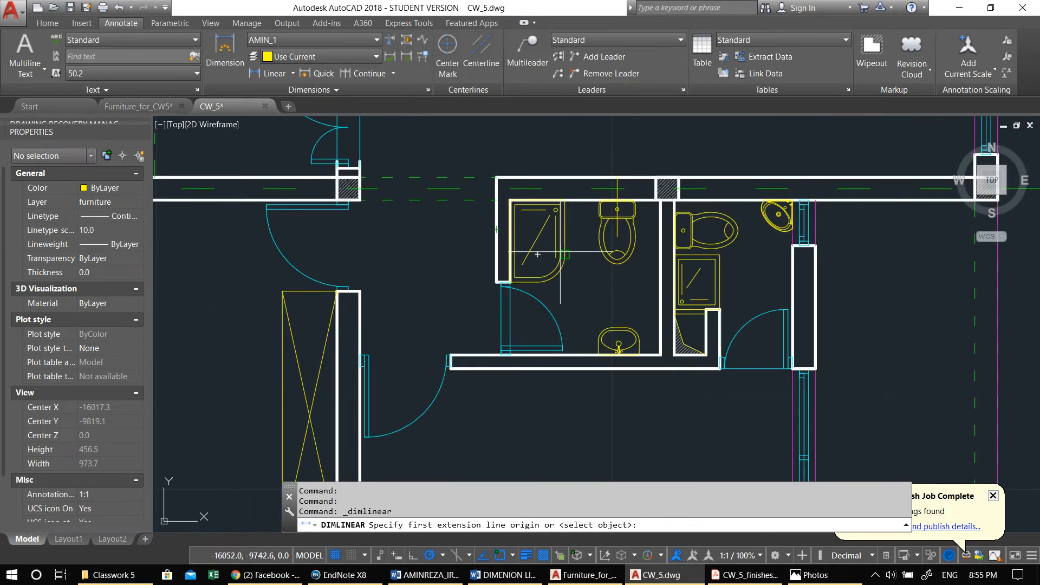
{"action": "left_click", "coordinate": [509, 240]}
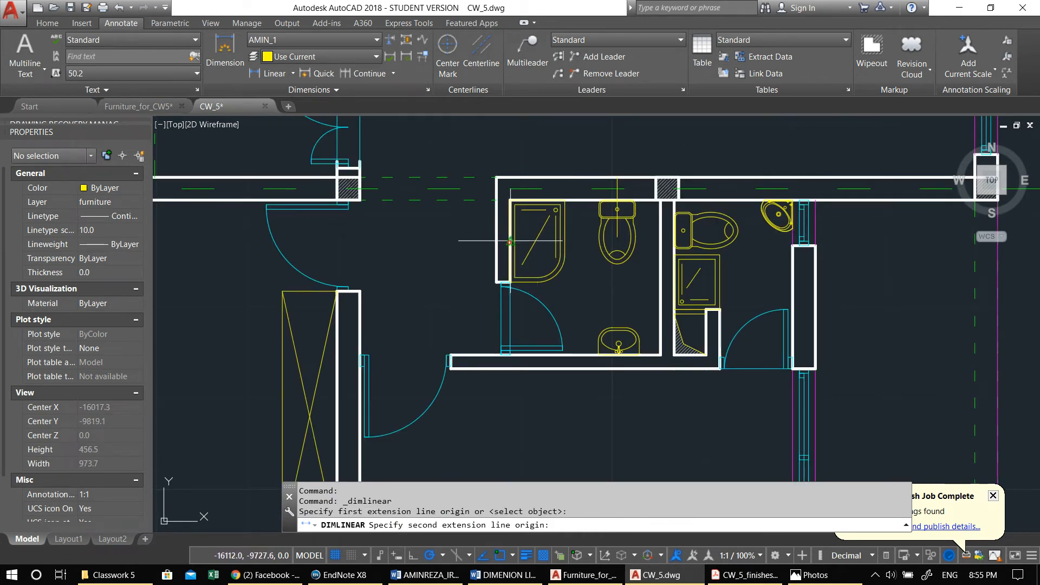
{"action": "left_click", "coordinate": [660, 241]}
{"action": "left_click", "coordinate": [659, 242]}
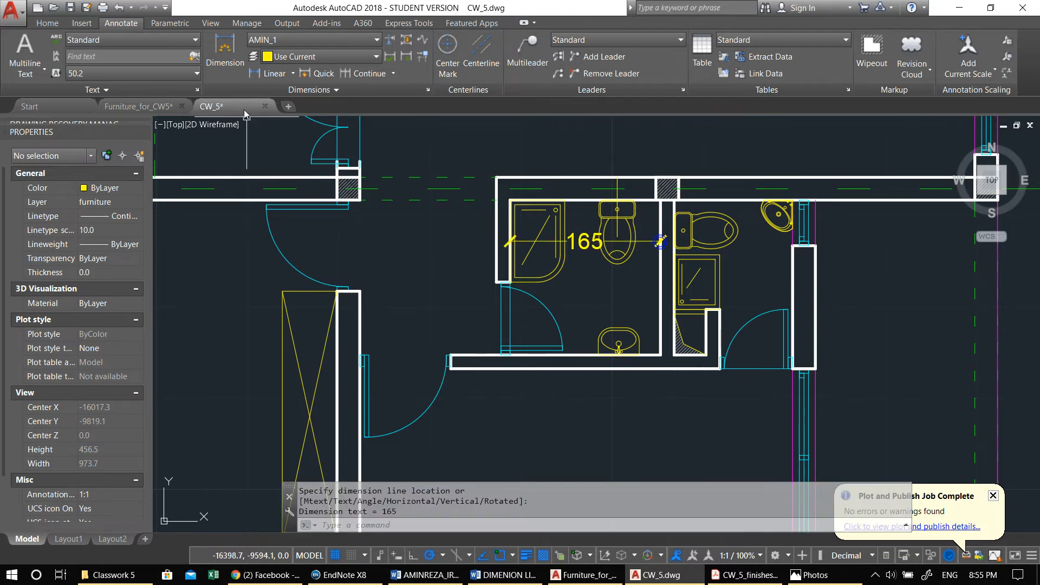
Step: Add a horizontal linear dimension from the west bathroom toilet's centre to the partition wall
{"action": "left_click", "coordinate": [267, 73]}
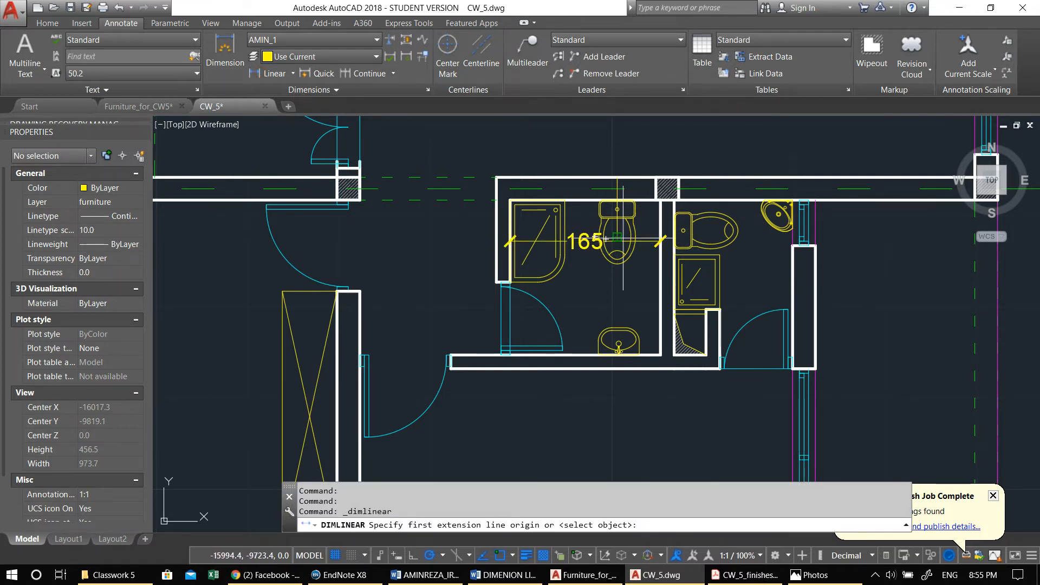
{"action": "left_click", "coordinate": [618, 265]}
{"action": "left_click", "coordinate": [660, 266]}
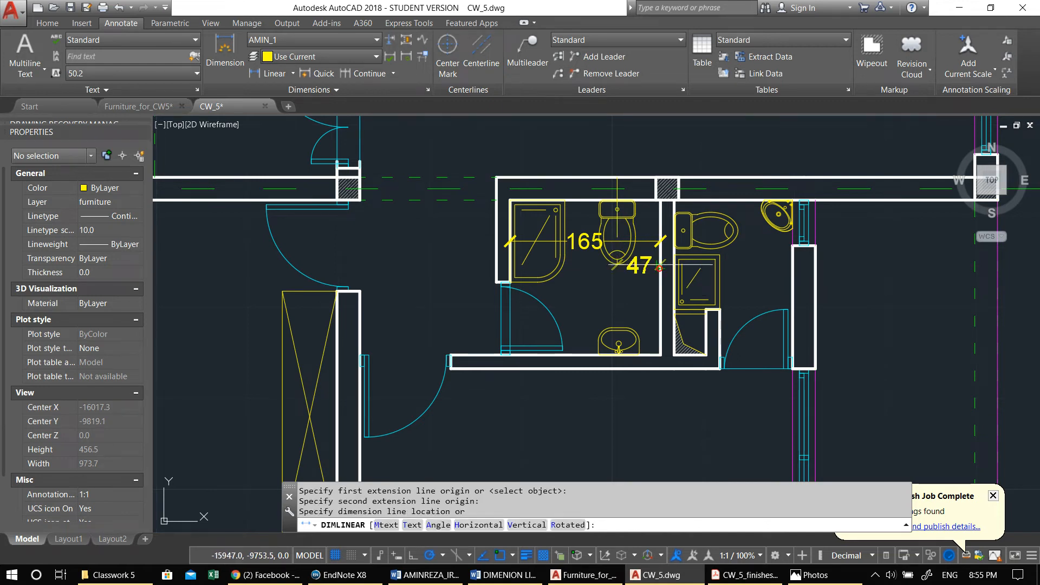
{"action": "left_click", "coordinate": [653, 270]}
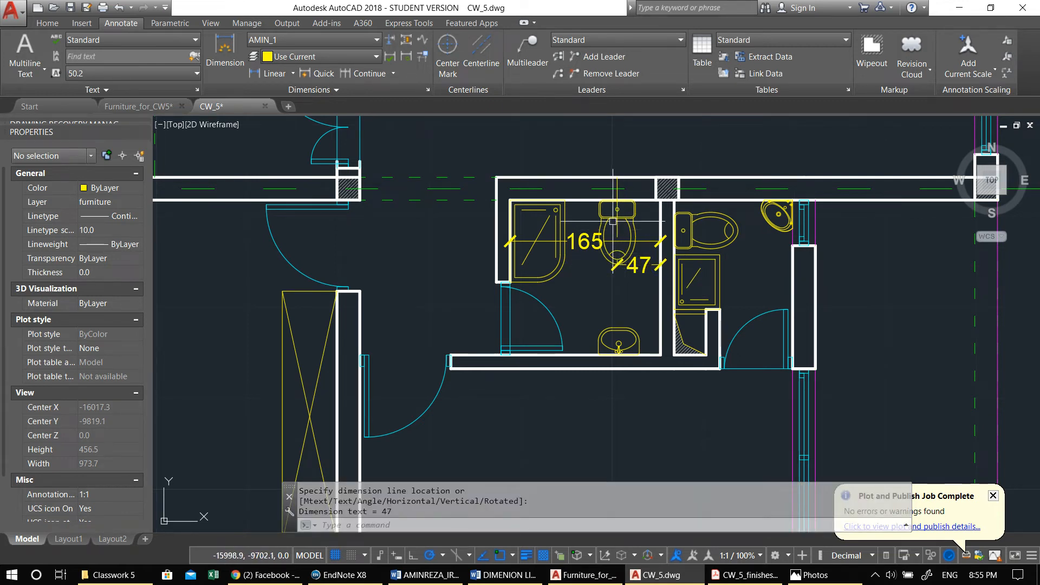
{"action": "middle_click_drag", "start_coordinate": [596, 271], "coordinate": [547, 243]}
{"action": "key", "text": "Return"}
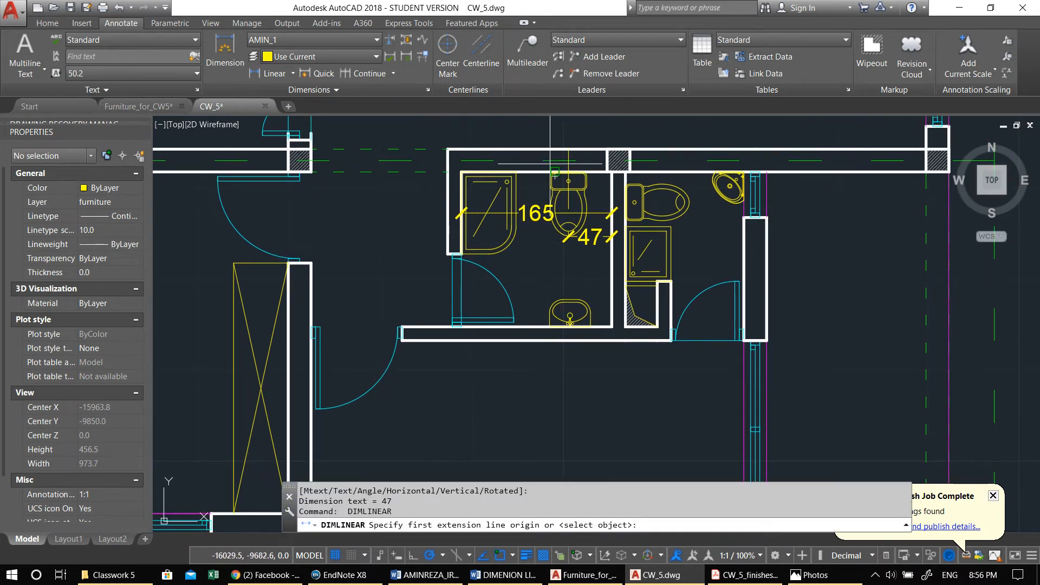
{"action": "left_click", "coordinate": [536, 172]}
{"action": "left_click", "coordinate": [537, 327]}
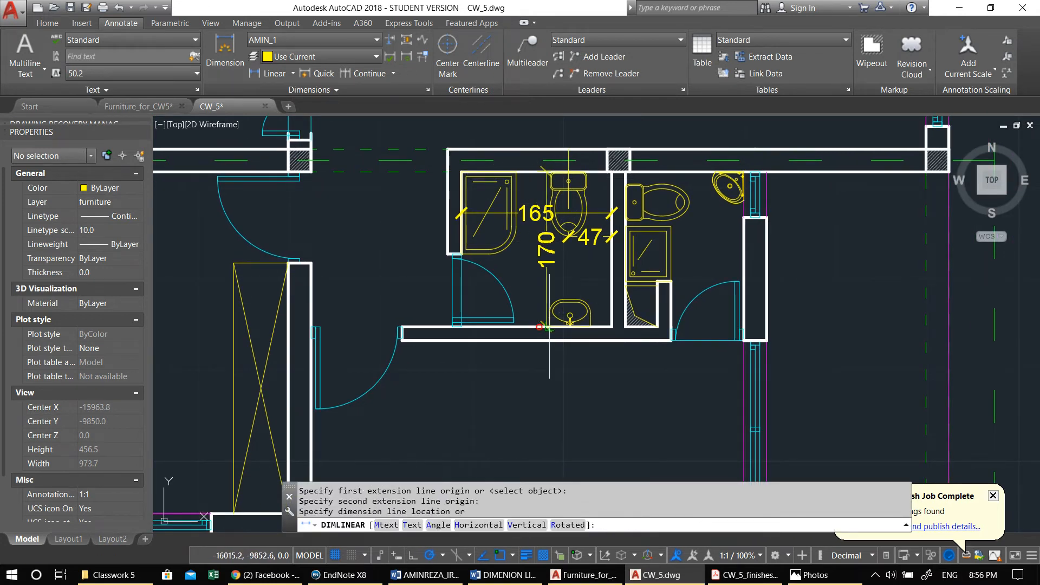
{"action": "key", "text": "Escape"}
Step: Add a vertical linear dimension between the west bathroom's south and north inner wall faces
{"action": "key", "text": "Return"}
{"action": "left_click", "coordinate": [536, 327]}
{"action": "left_click", "coordinate": [537, 172]}
{"action": "left_click", "coordinate": [537, 172]}
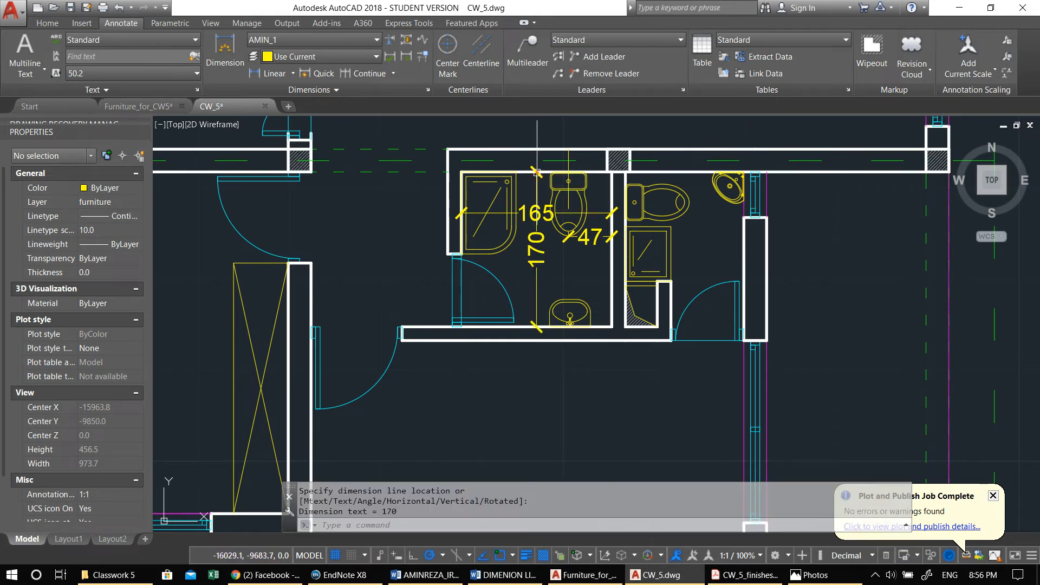
Step: Add a horizontal linear dimension from the east bathroom's shower tray to the east wall
{"action": "key", "text": "Return"}
{"action": "left_click", "coordinate": [743, 255]}
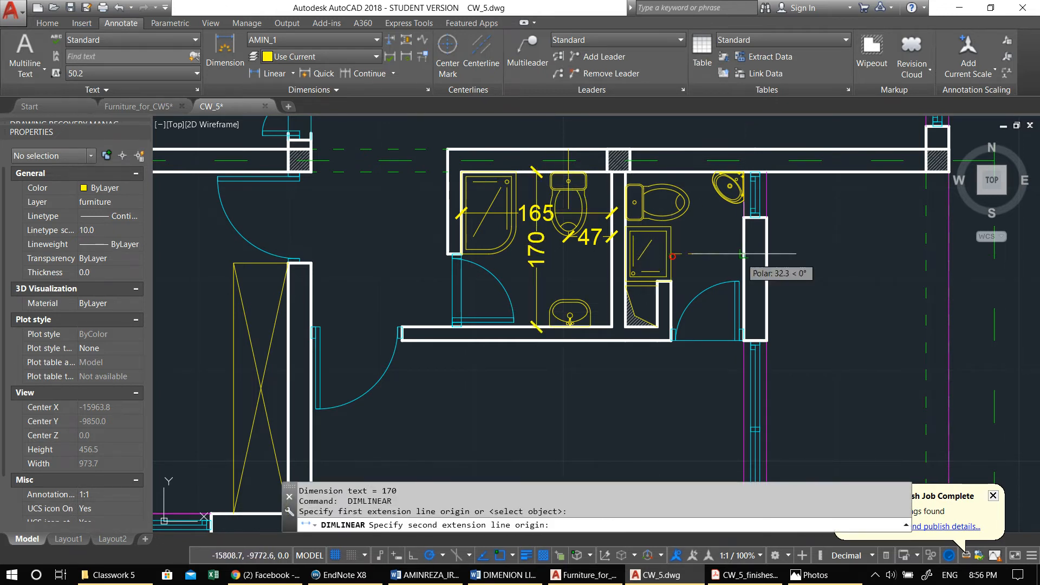
{"action": "left_click", "coordinate": [743, 253]}
{"action": "left_click", "coordinate": [743, 253]}
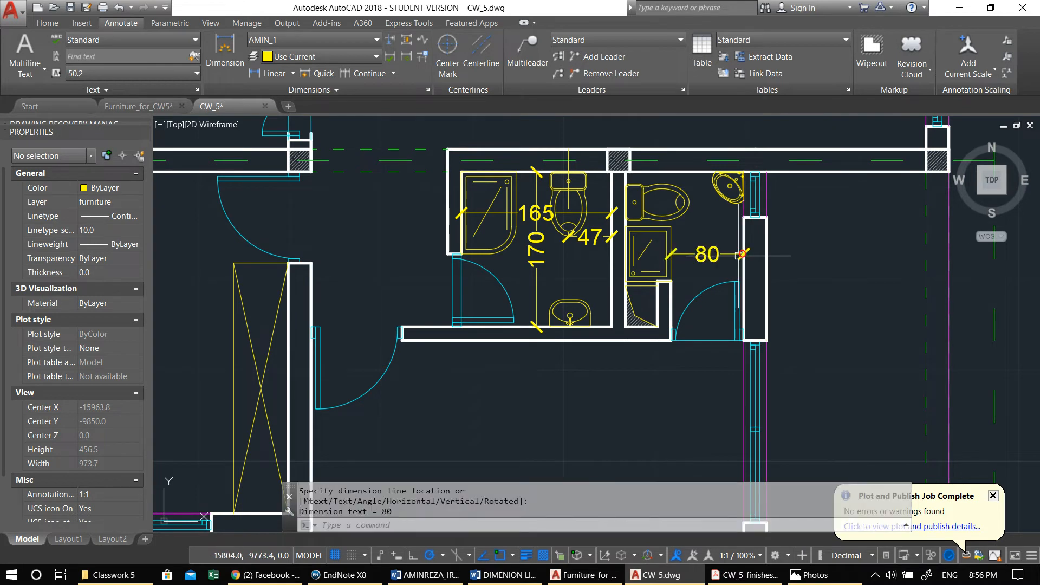
Step: Add a horizontal linear dimension across the hallway opening between the column and the west bathroom's wall
{"action": "scroll", "coordinate": [307, 219], "scroll_direction": "down", "scroll_amount": 2}
{"action": "middle_click_drag", "start_coordinate": [496, 268], "coordinate": [618, 244]}
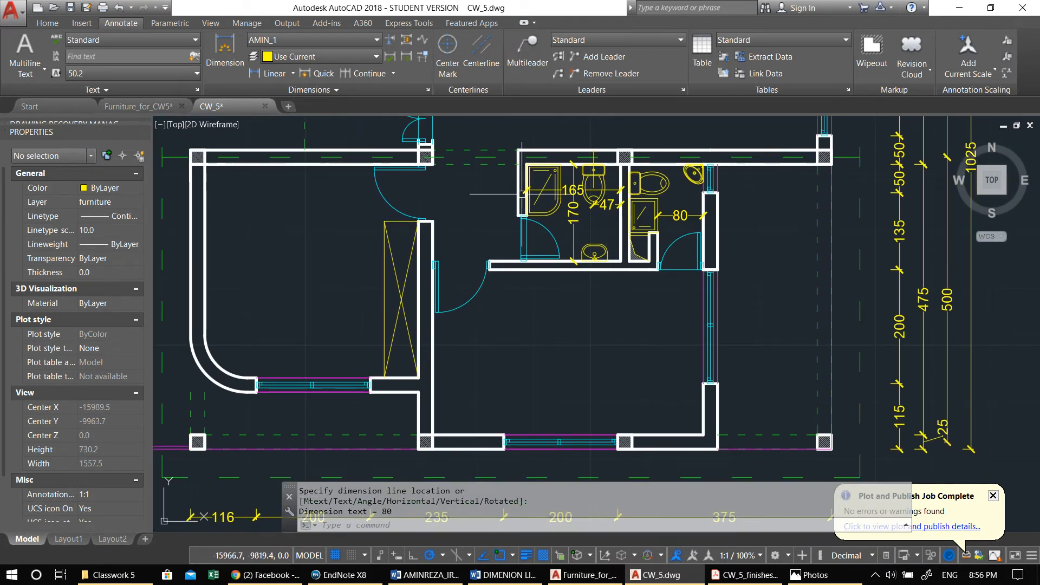
{"action": "key", "text": "Return"}
{"action": "left_click", "coordinate": [433, 161]}
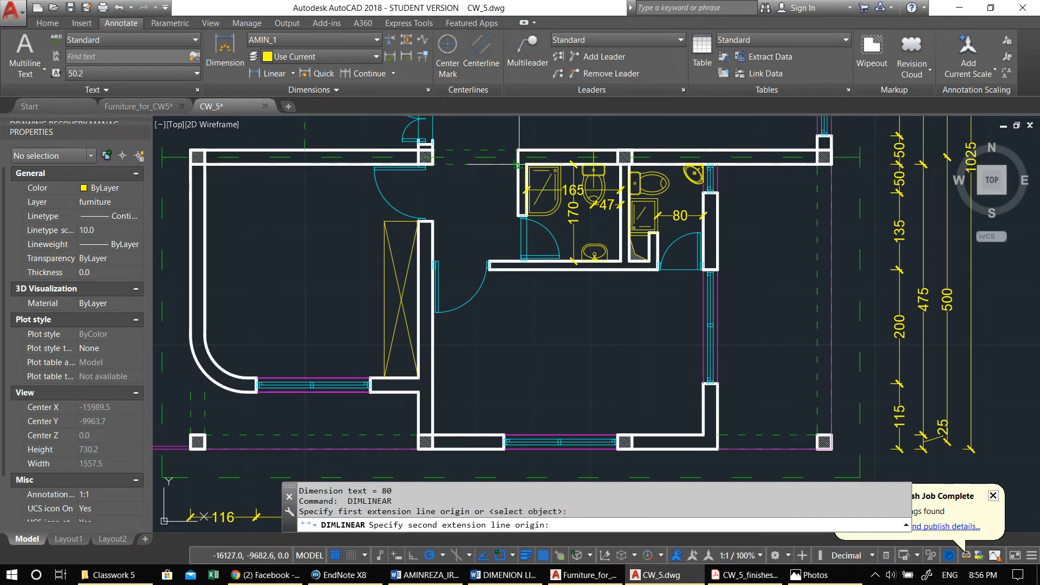
{"action": "left_click", "coordinate": [517, 162]}
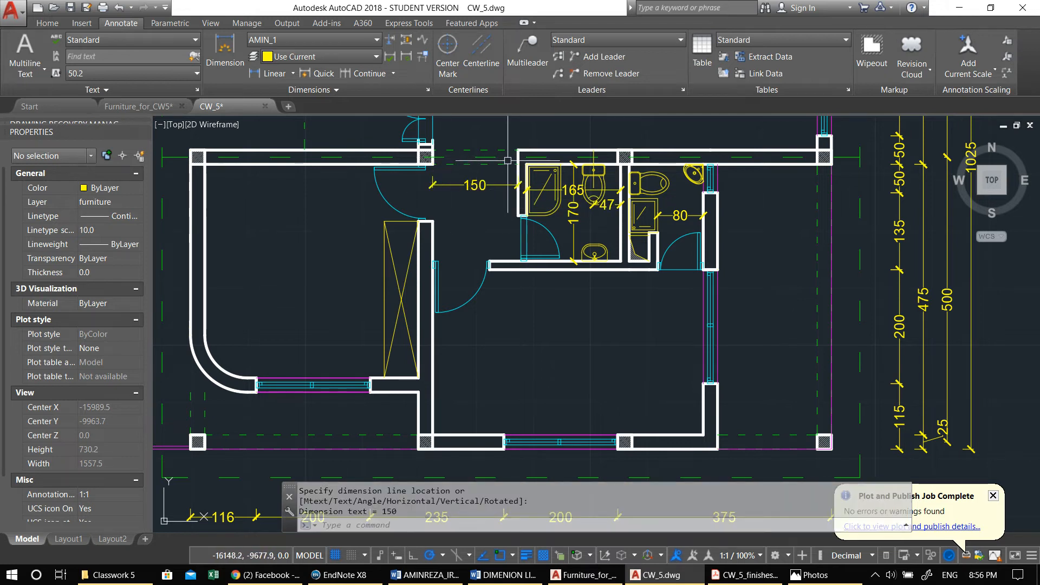
{"action": "left_click", "coordinate": [508, 161]}
Step: Add a vertical linear dimension along the west bathroom's west wall, from its outer corner to the door opening
{"action": "key", "text": "Return"}
{"action": "left_click", "coordinate": [518, 150]}
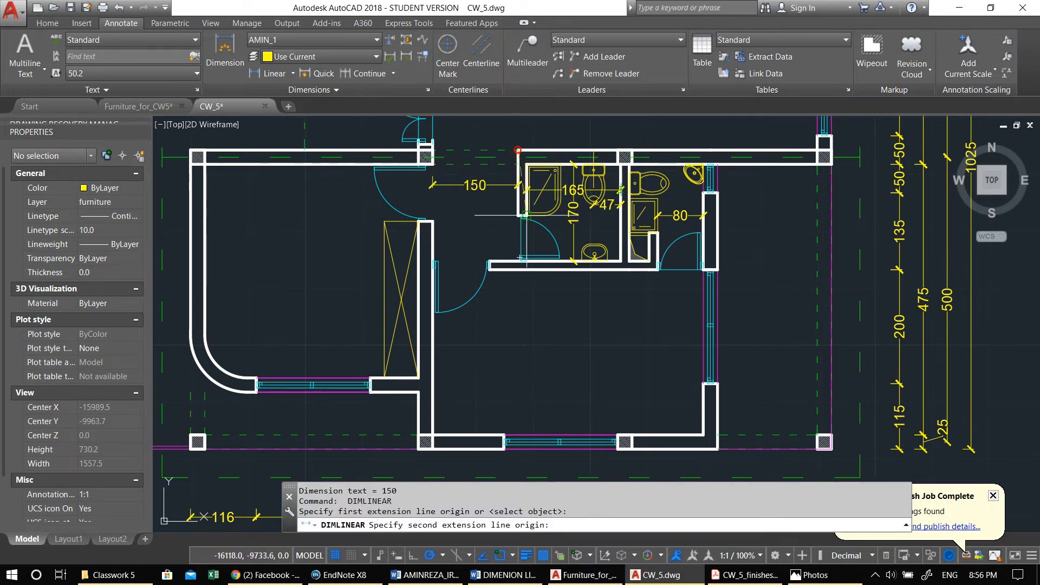
{"action": "left_click", "coordinate": [520, 215]}
{"action": "left_click", "coordinate": [496, 215]}
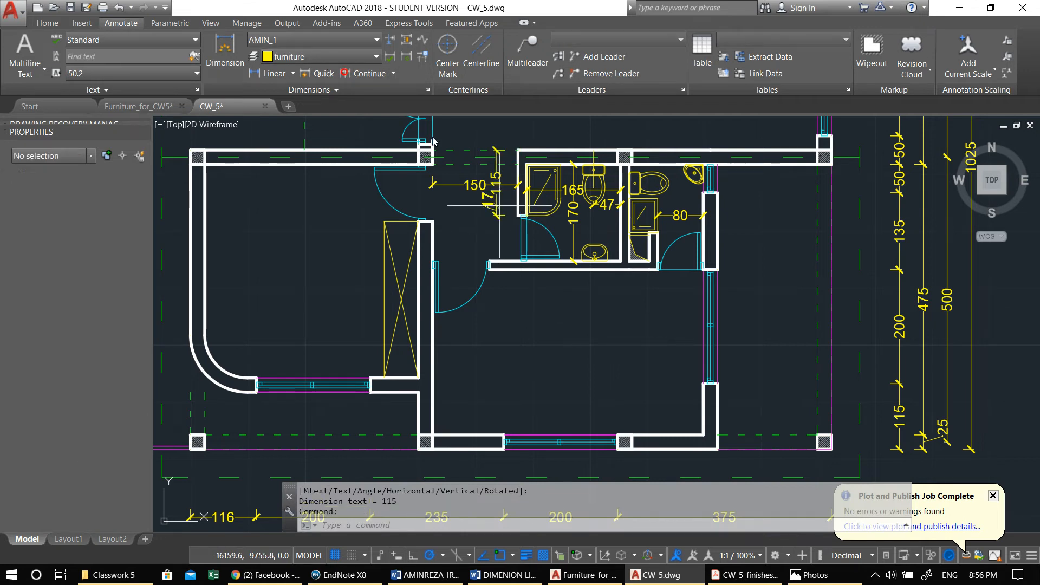
Step: Continue the west wall's vertical dimension across the bathroom door opening to the south wall
{"action": "left_click", "coordinate": [364, 73]}
{"action": "left_click", "coordinate": [498, 260]}
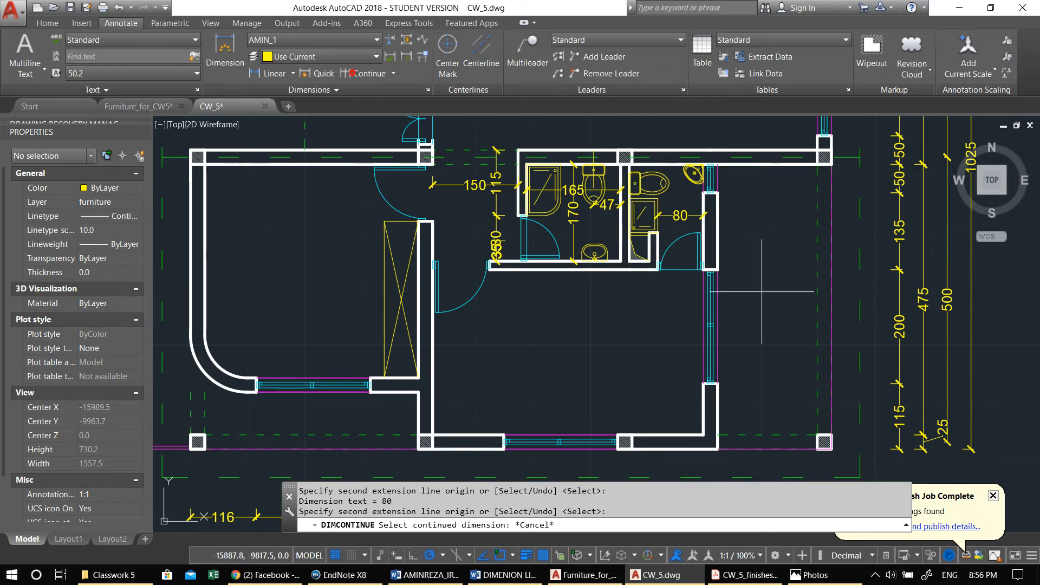
{"action": "left_click", "coordinate": [352, 73]}
{"action": "key", "text": "Return"}
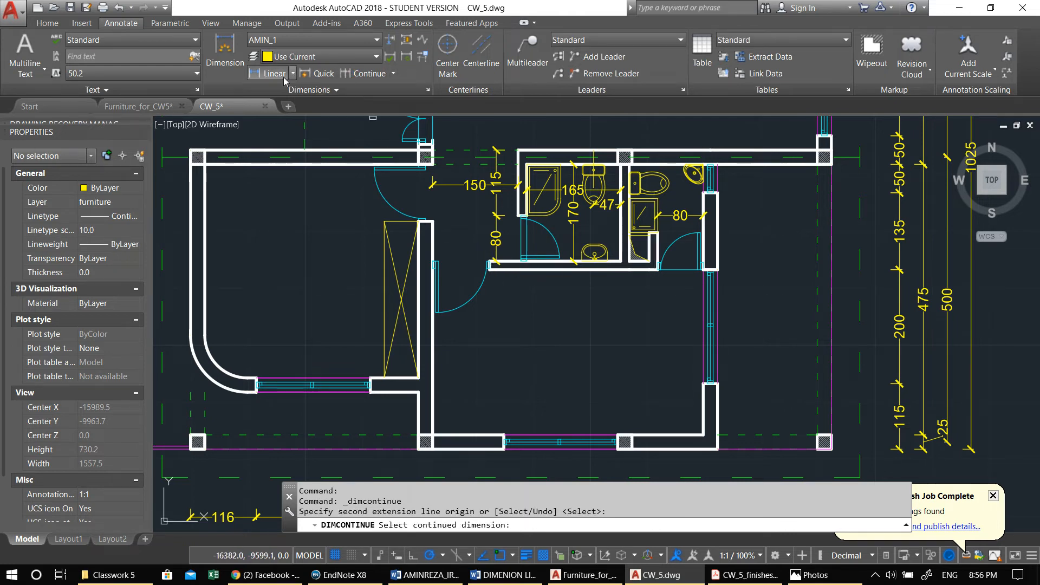
Step: Add a vertical linear dimension to the lower-middle room between the bathroom wall and the bottom exterior wall
{"action": "left_click", "coordinate": [260, 75]}
{"action": "left_click", "coordinate": [254, 76]}
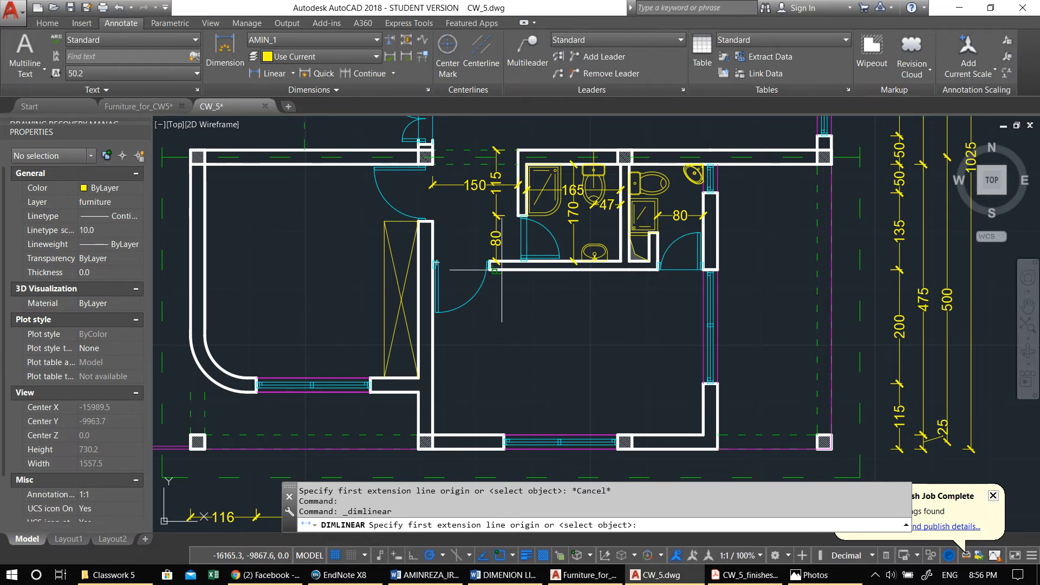
{"action": "left_click", "coordinate": [496, 271]}
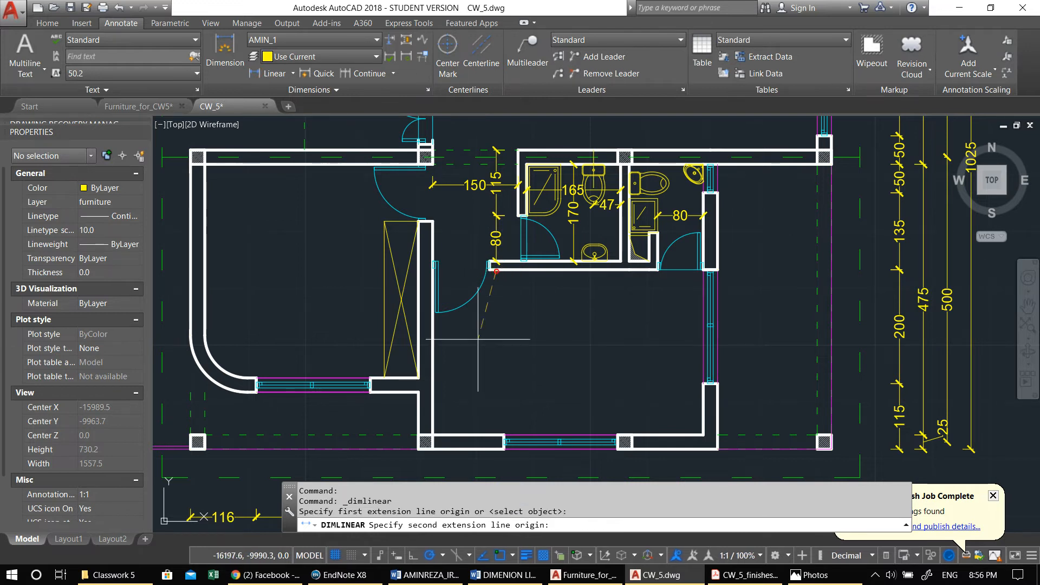
{"action": "left_click", "coordinate": [496, 432]}
{"action": "scroll", "coordinate": [496, 431], "scroll_direction": "down", "scroll_amount": 4}
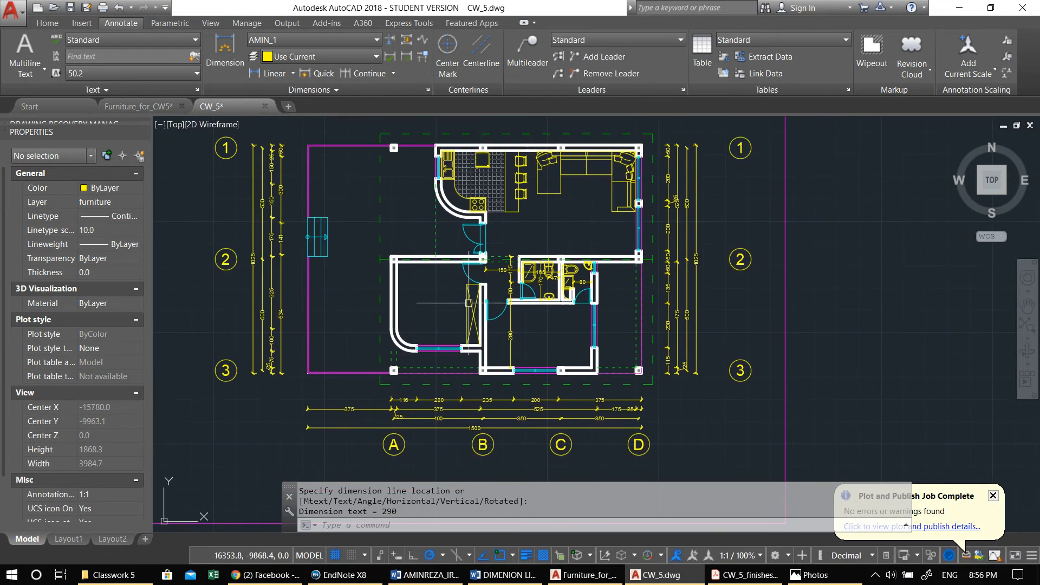
Step: Add center marks to the curved kitchen wall and the curved corner wall of the lower-left room
{"action": "scroll", "coordinate": [509, 199], "scroll_direction": "up", "scroll_amount": 2}
{"action": "scroll", "coordinate": [510, 199], "scroll_direction": "down", "scroll_amount": 2}
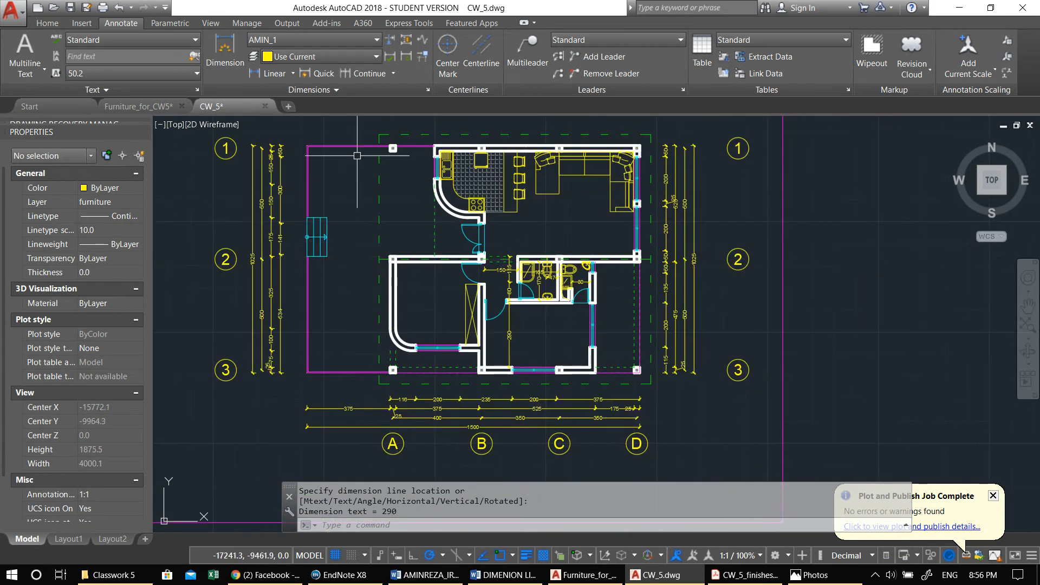
{"action": "scroll", "coordinate": [434, 154], "scroll_direction": "up", "scroll_amount": 2}
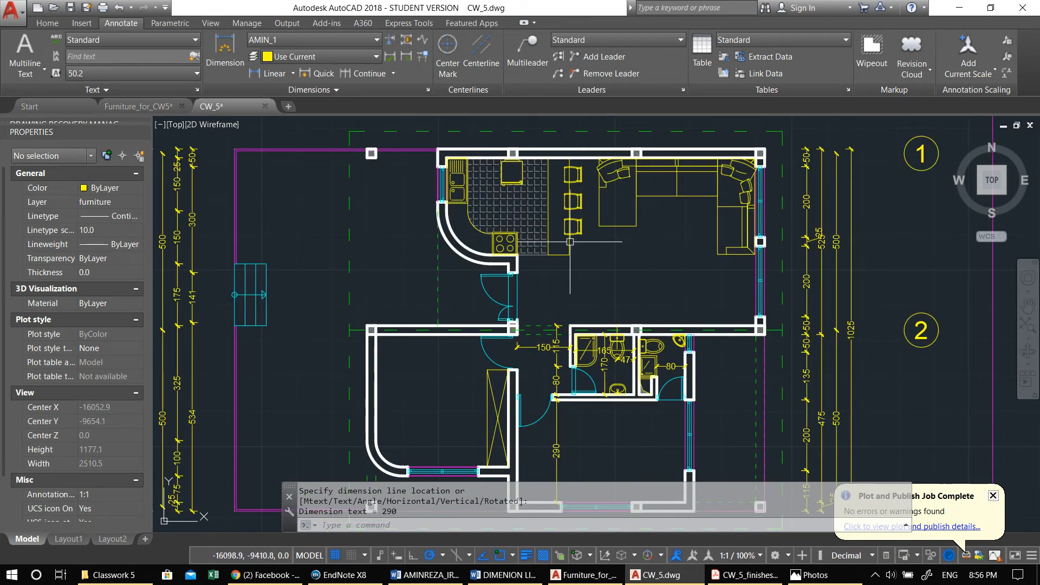
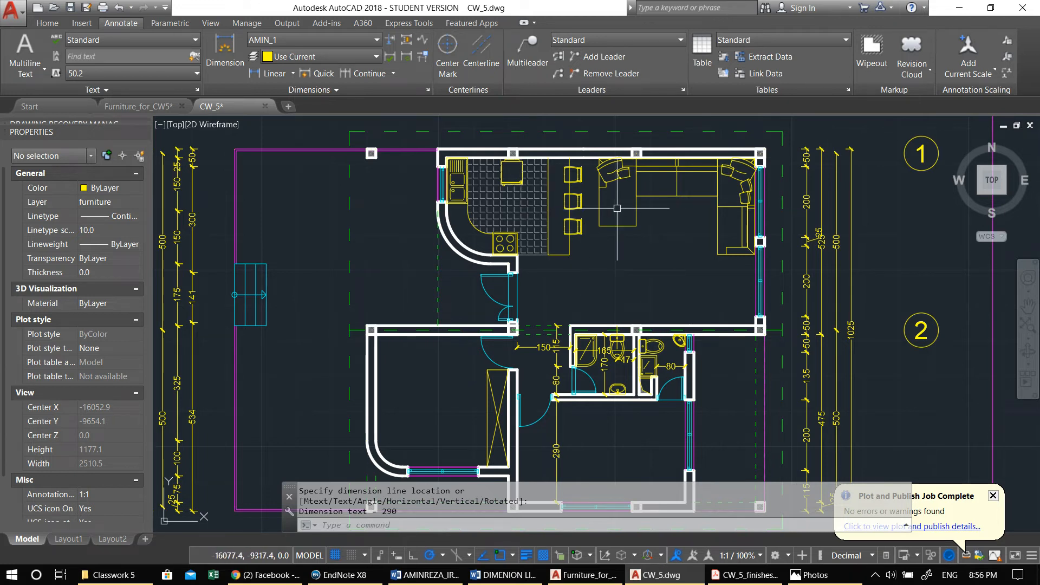
{"action": "scroll", "coordinate": [449, 203], "scroll_direction": "up", "scroll_amount": 4}
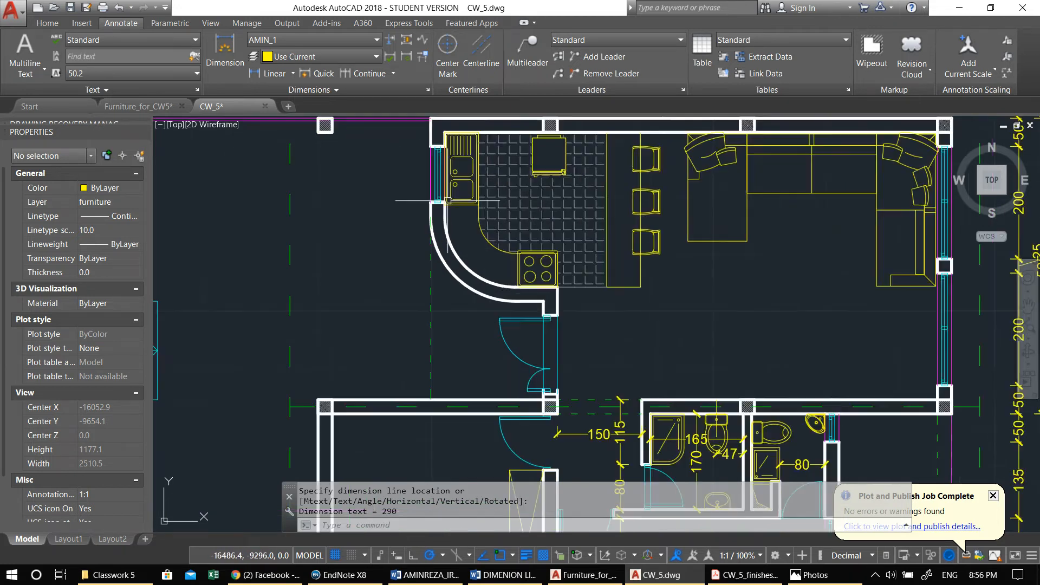
{"action": "middle_click_drag", "start_coordinate": [485, 220], "coordinate": [424, 287]}
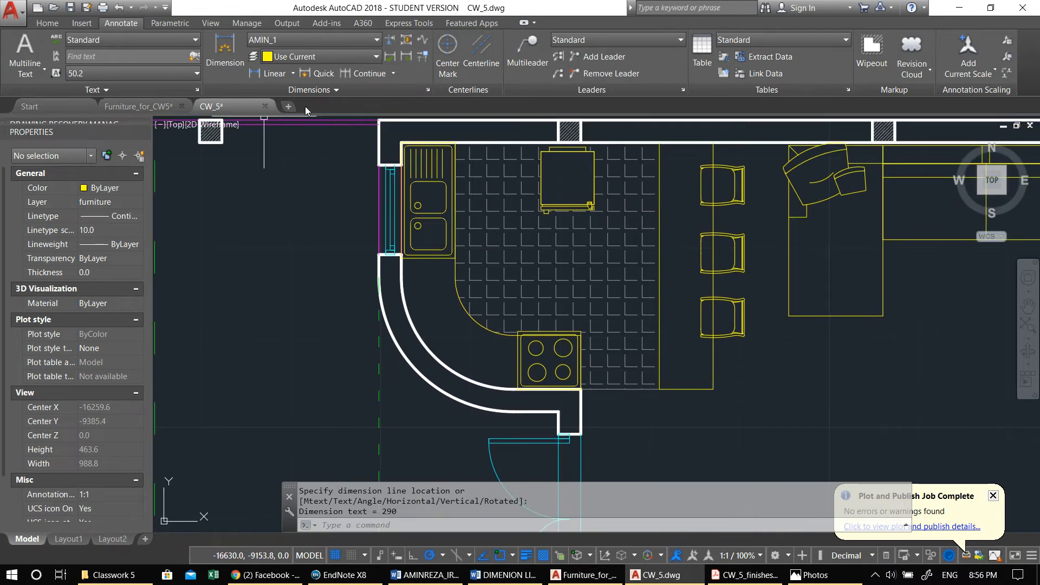
{"action": "left_click", "coordinate": [441, 57]}
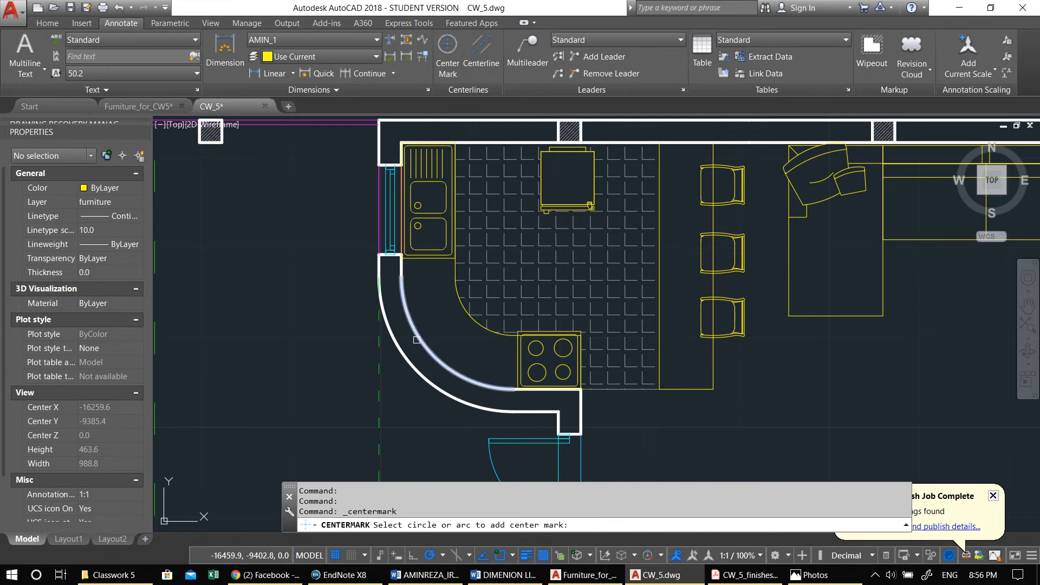
{"action": "scroll", "coordinate": [416, 339], "scroll_direction": "down", "scroll_amount": 4}
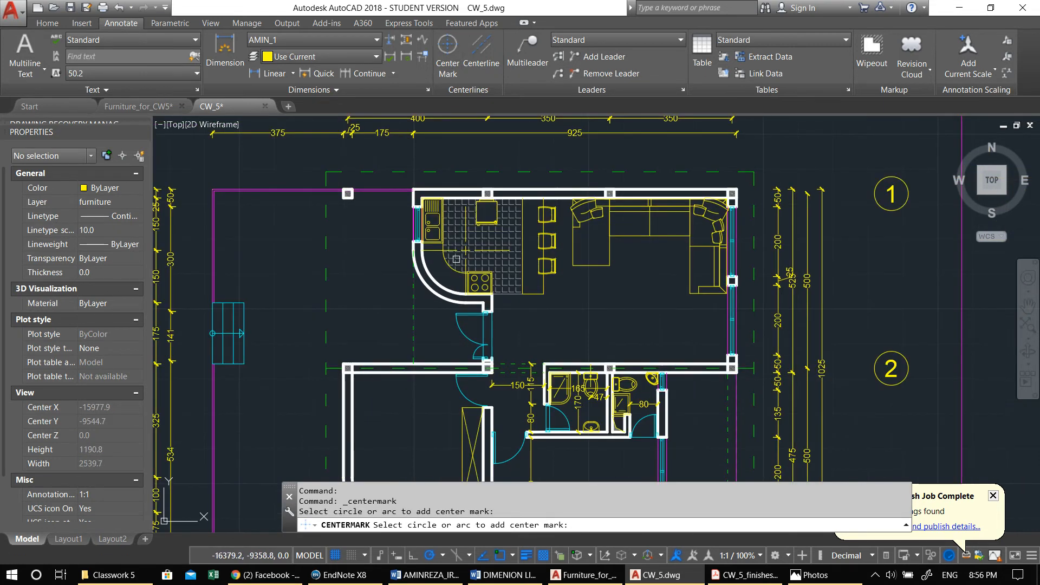
{"action": "middle_click_drag", "start_coordinate": [456, 259], "coordinate": [430, 186]}
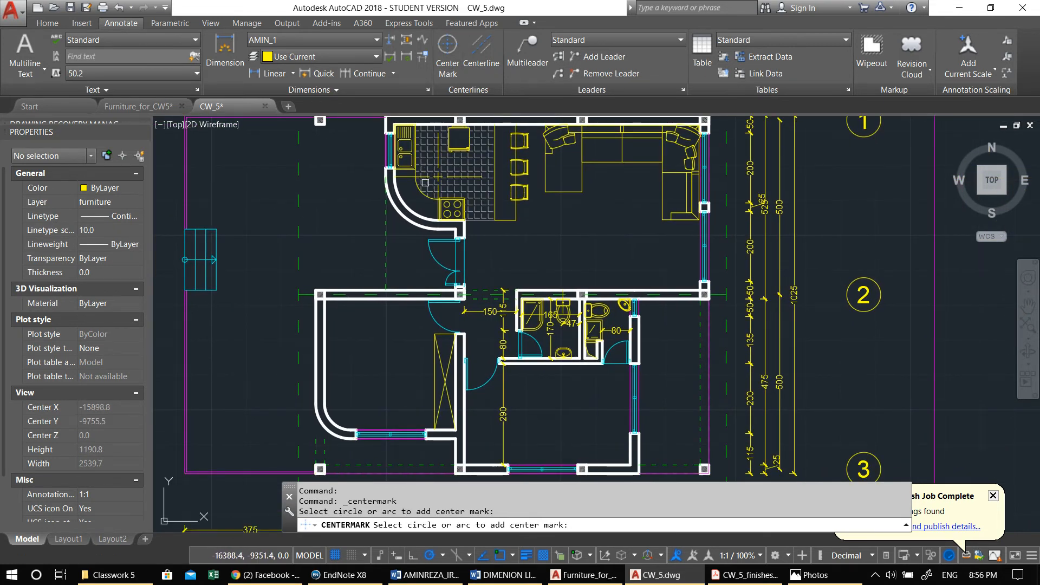
{"action": "middle_click_drag", "start_coordinate": [438, 278], "coordinate": [435, 249]}
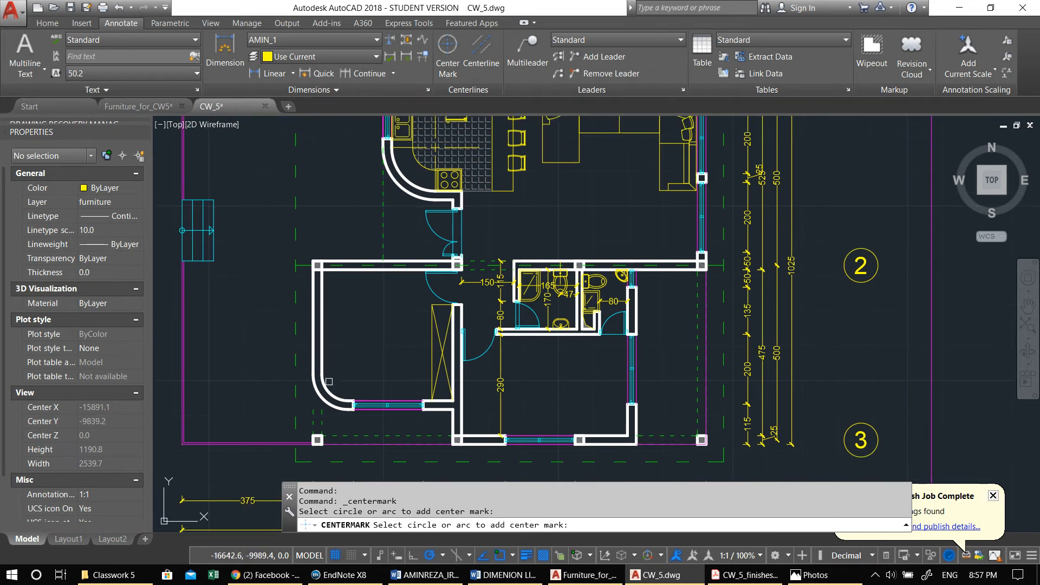
{"action": "middle_click_drag", "start_coordinate": [542, 409], "coordinate": [590, 508]}
{"action": "key", "text": "Escape"}
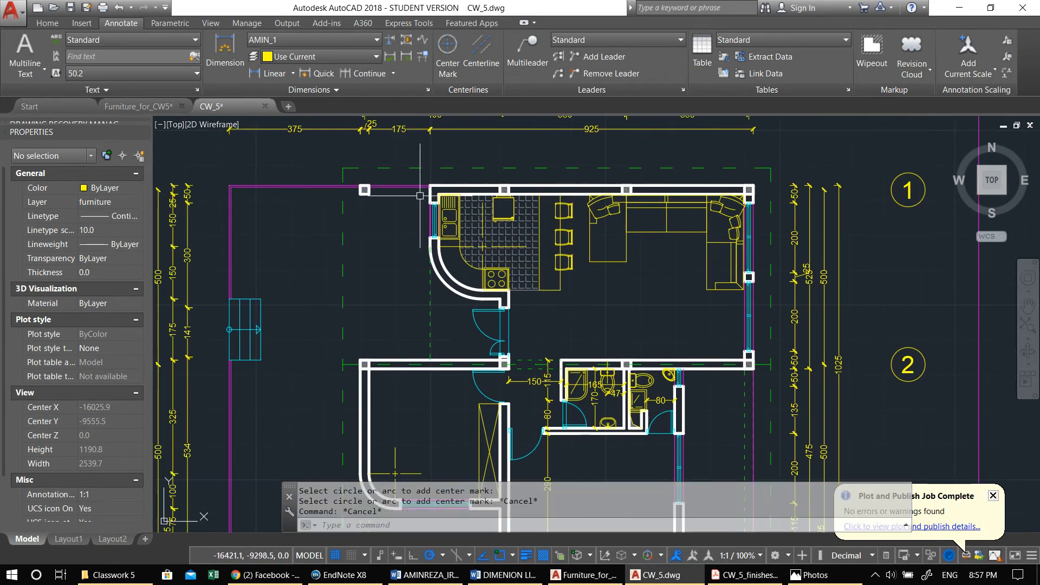
Step: Add radius dimensions to the outer arc of the curved kitchen wall and the curved edge of the kitchen counter
{"action": "scroll", "coordinate": [388, 136], "scroll_direction": "up", "scroll_amount": 2}
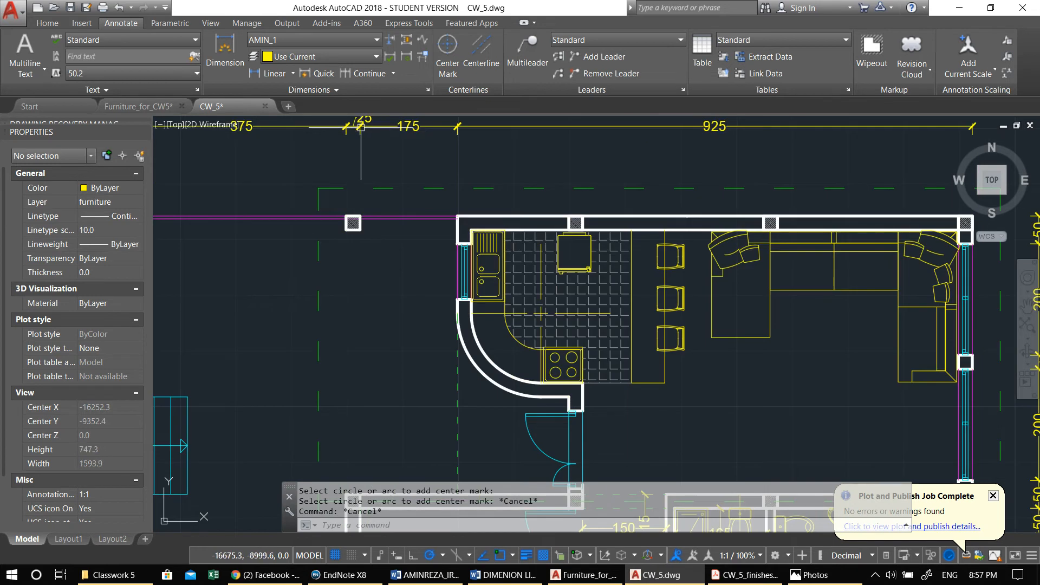
{"action": "left_click", "coordinate": [293, 74]}
{"action": "left_click", "coordinate": [267, 207]}
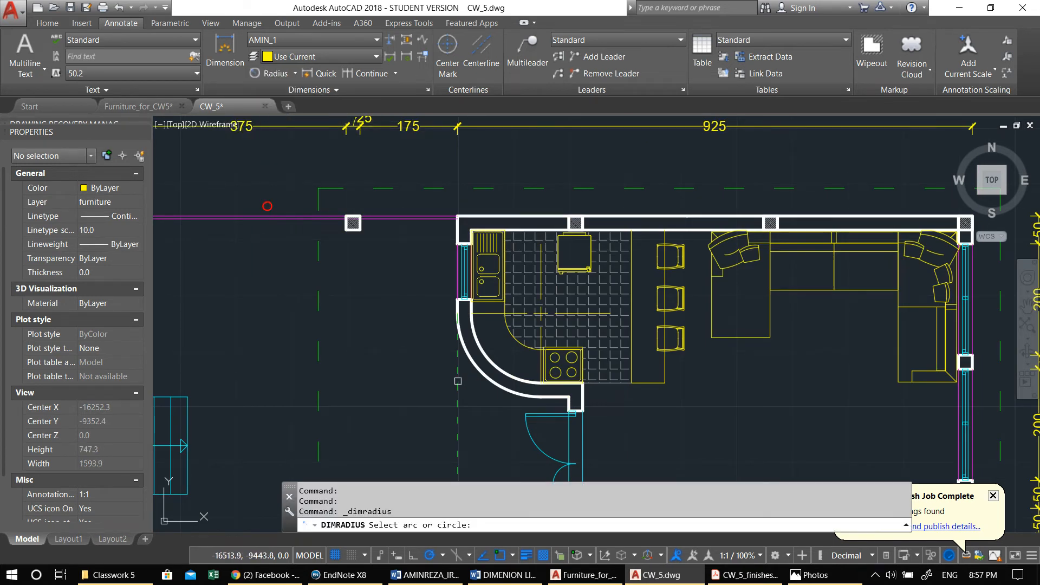
{"action": "left_click", "coordinate": [474, 363]}
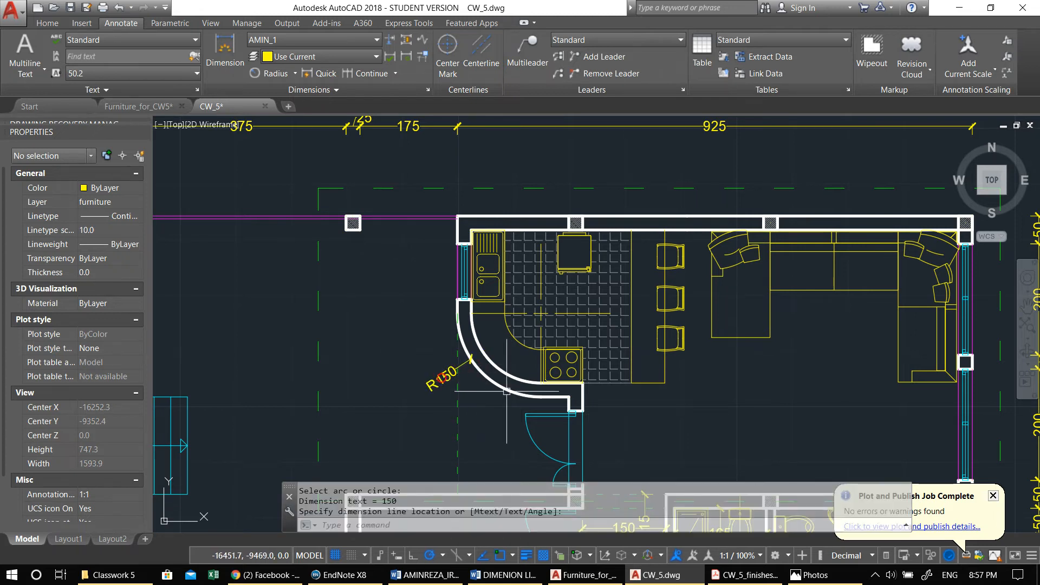
{"action": "middle_click_drag", "start_coordinate": [441, 377], "coordinate": [374, 264]}
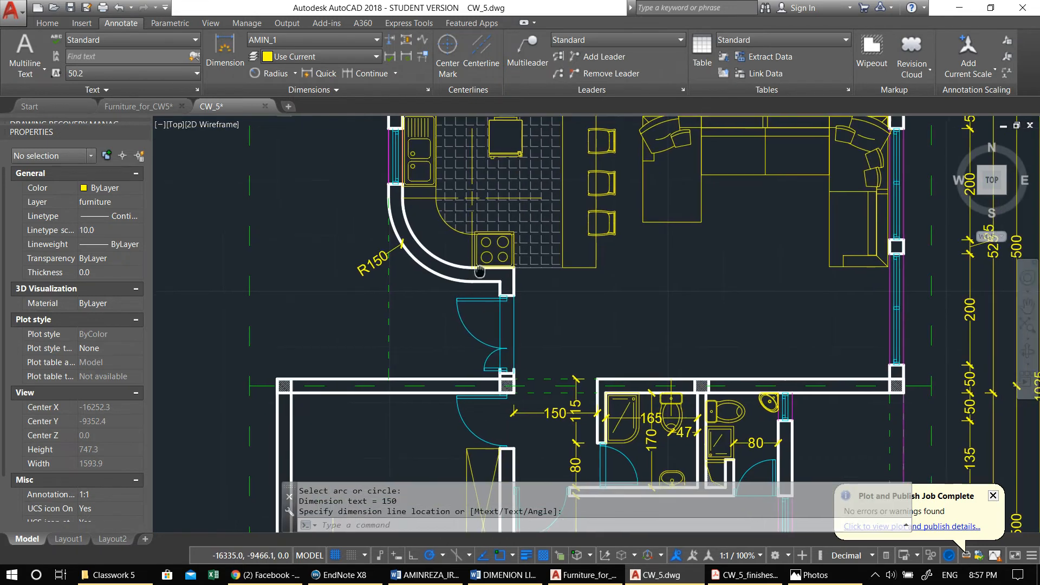
{"action": "key", "text": "Return"}
{"action": "left_click", "coordinate": [445, 222]}
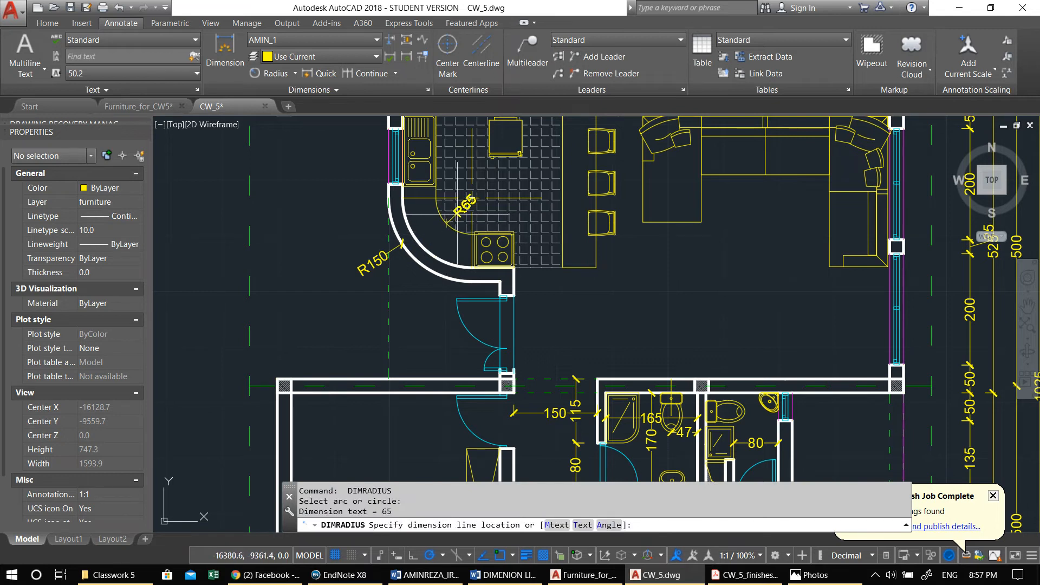
{"action": "left_click", "coordinate": [457, 213]}
Step: Add a radius dimension to the outer arc of the lower-left room's curved wall, with its text outside the corner
{"action": "middle_click_drag", "start_coordinate": [453, 258], "coordinate": [460, 183]}
{"action": "scroll", "coordinate": [460, 183], "scroll_direction": "down", "scroll_amount": 6}
{"action": "middle_click_drag", "start_coordinate": [456, 278], "coordinate": [420, 318]}
{"action": "scroll", "coordinate": [426, 191], "scroll_direction": "up", "scroll_amount": 6}
{"action": "key", "text": "Return"}
{"action": "left_click", "coordinate": [429, 272]}
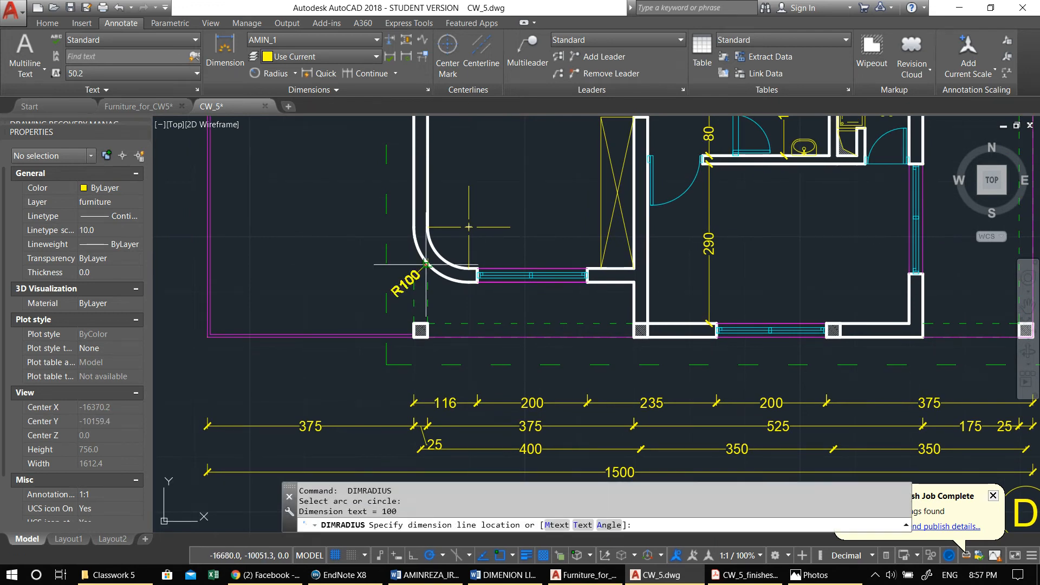
{"action": "left_click", "coordinate": [371, 297]}
{"action": "middle_click_drag", "start_coordinate": [371, 297], "coordinate": [328, 351]}
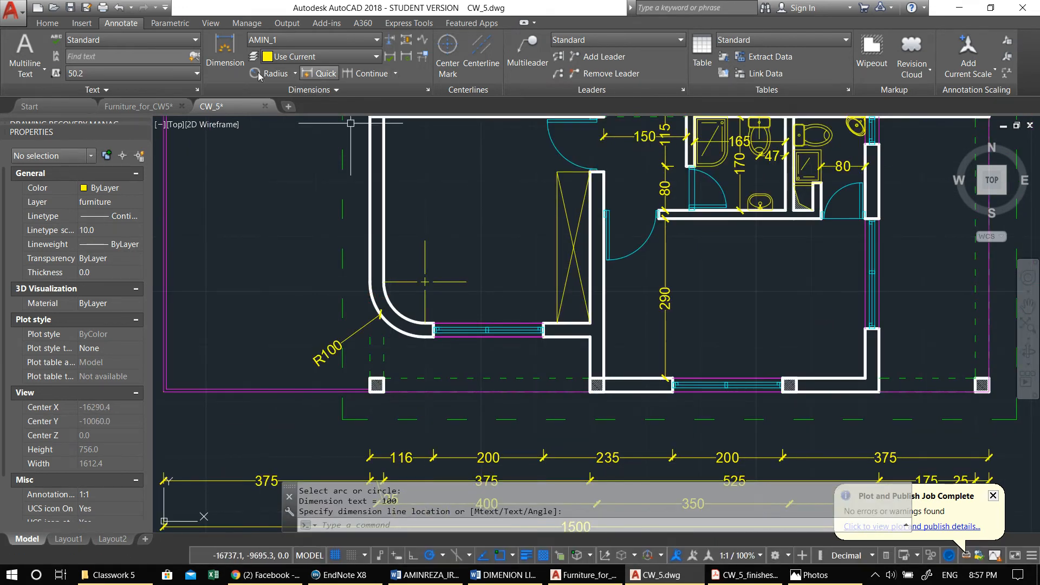
Step: Add a horizontal linear dimension from the lower-left room's arc center mark to the center of corner column A3
{"action": "left_click", "coordinate": [294, 73]}
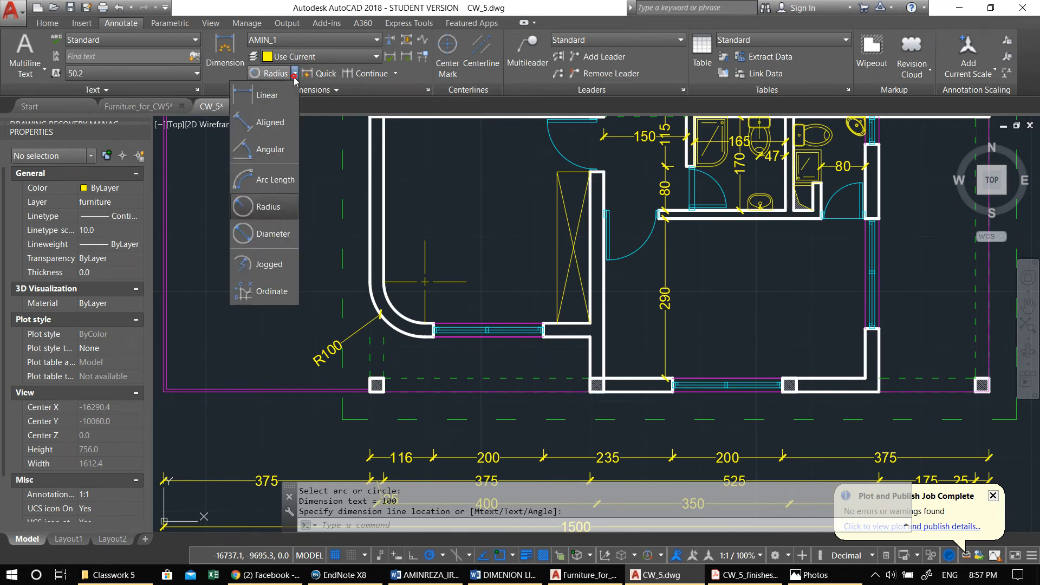
{"action": "left_click", "coordinate": [268, 96]}
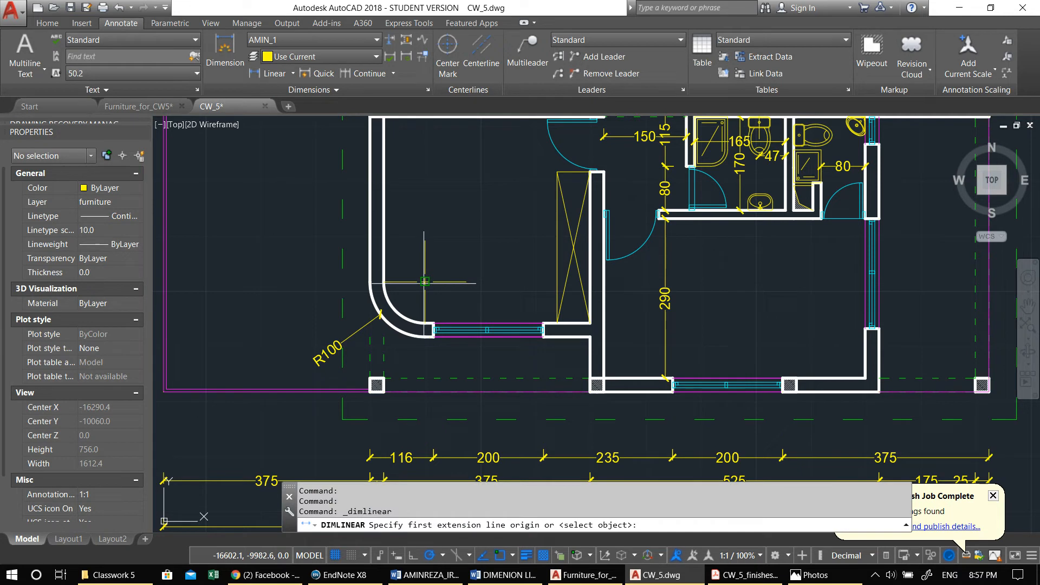
{"action": "left_click", "coordinate": [425, 281]}
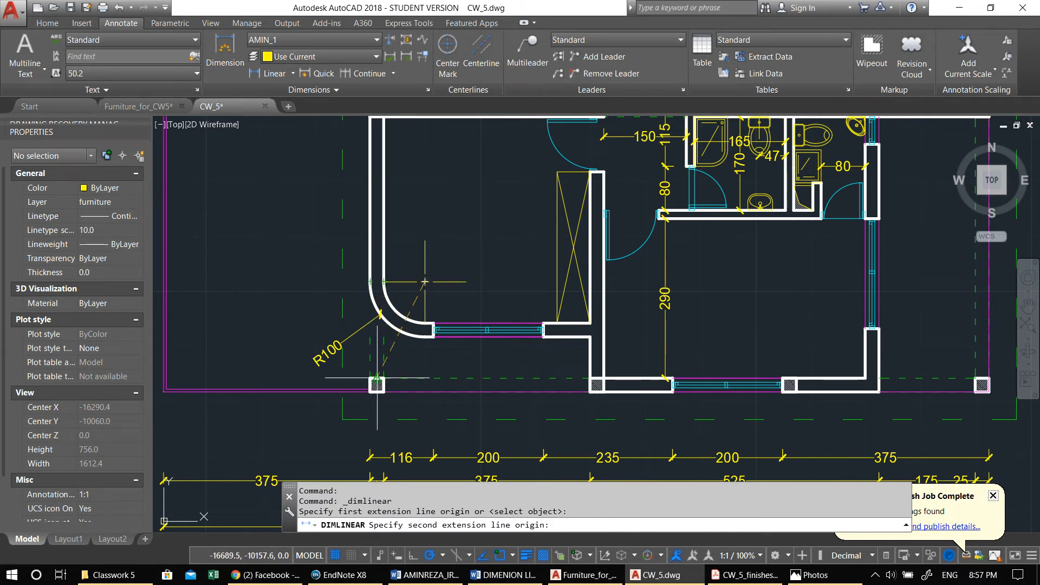
{"action": "left_click", "coordinate": [377, 282]}
{"action": "left_click", "coordinate": [403, 282]}
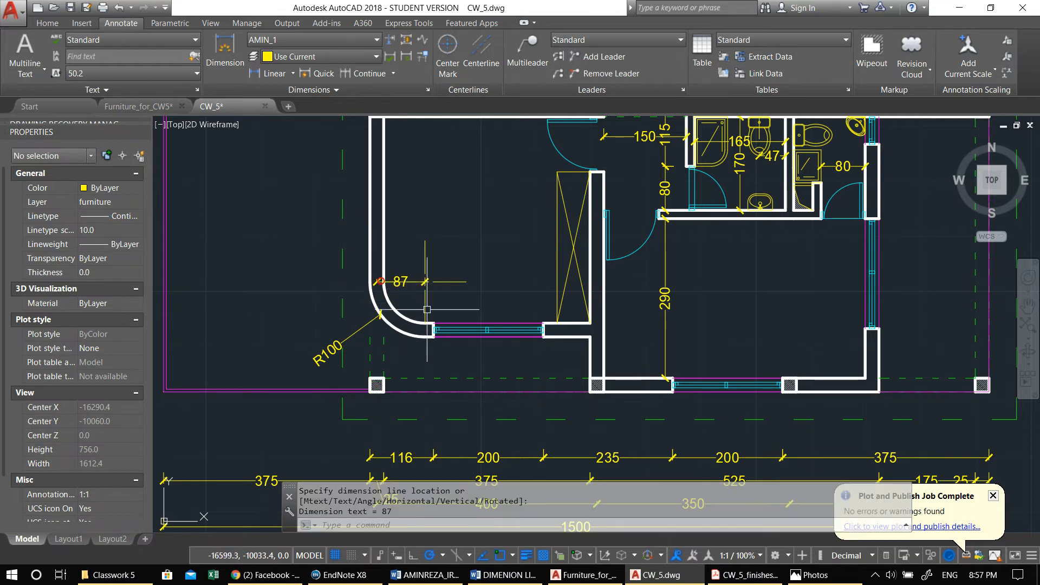
Step: Add a vertical linear dimension from the lower-left room's arc center mark down to the column centerline of grid 3
{"action": "key", "text": "Return"}
{"action": "left_click", "coordinate": [425, 281]}
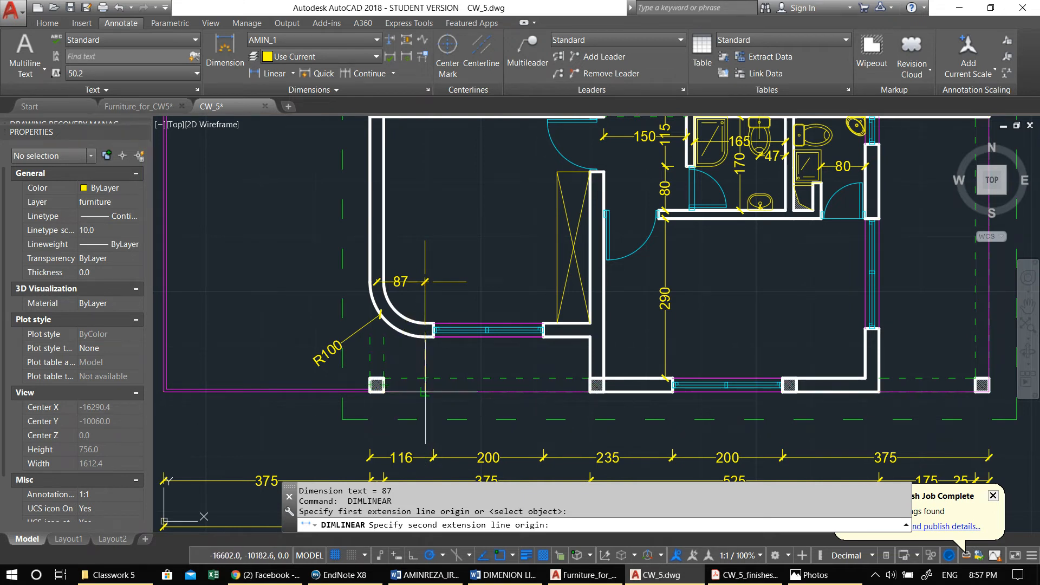
{"action": "left_click", "coordinate": [425, 386]}
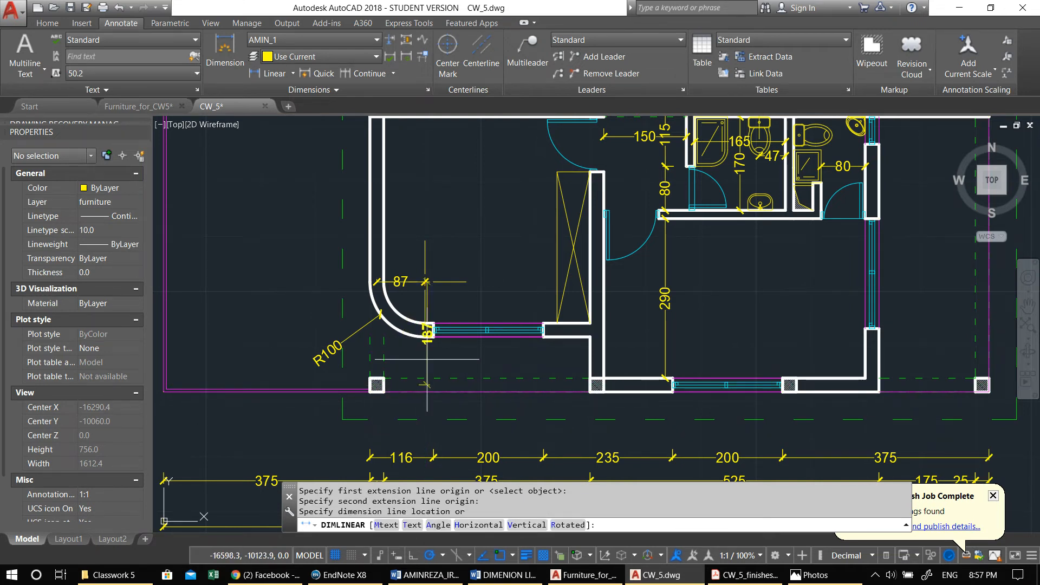
{"action": "left_click", "coordinate": [423, 368]}
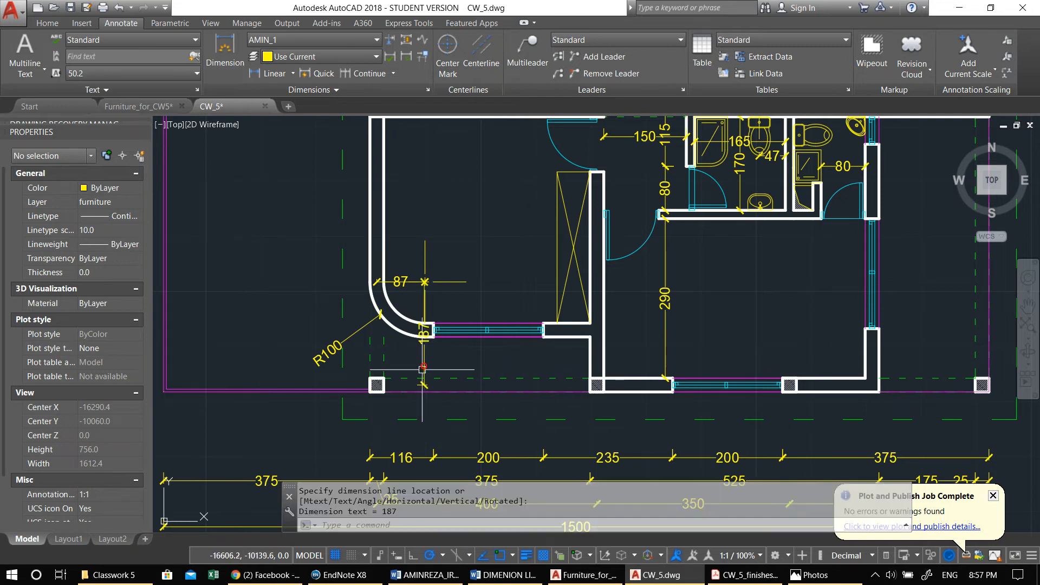
{"action": "scroll", "coordinate": [422, 368], "scroll_direction": "down", "scroll_amount": 4}
{"action": "key", "text": "Escape"}
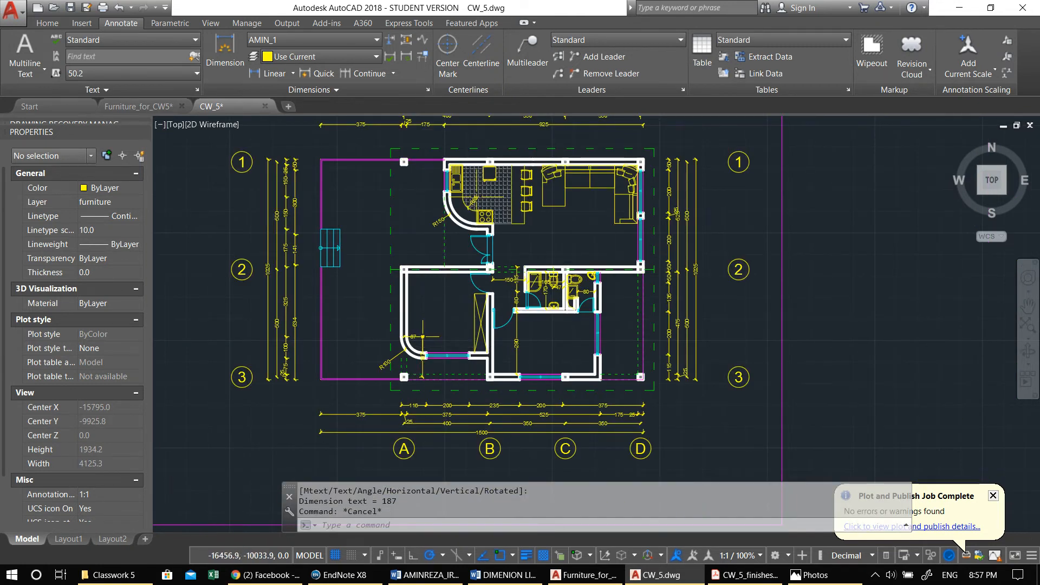
Step: Examine the dimensioned floor plan up close and as a whole sheet
{"action": "scroll", "coordinate": [456, 347], "scroll_direction": "up", "scroll_amount": 4}
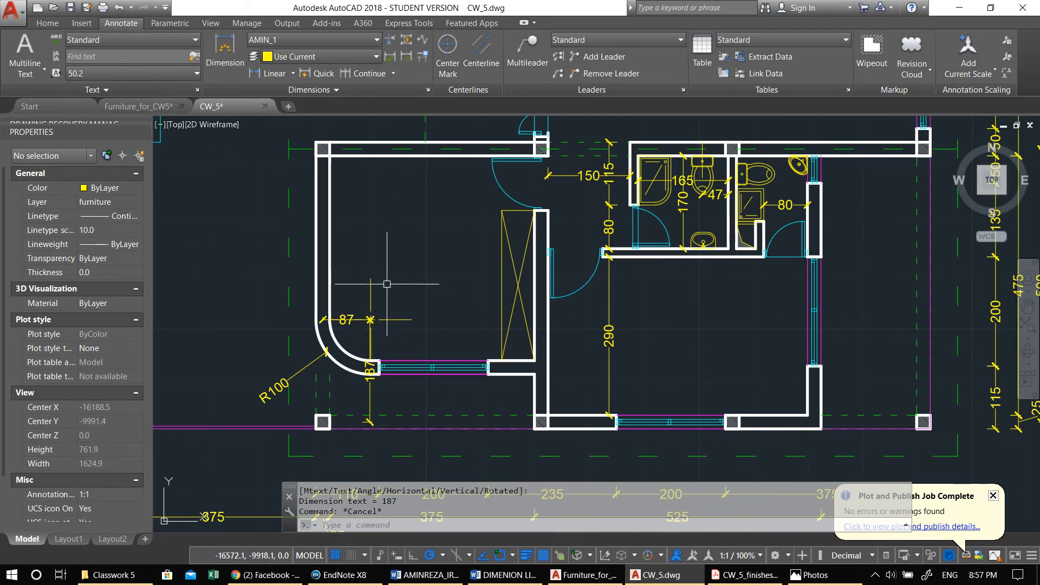
{"action": "scroll", "coordinate": [559, 252], "scroll_direction": "down", "scroll_amount": 6}
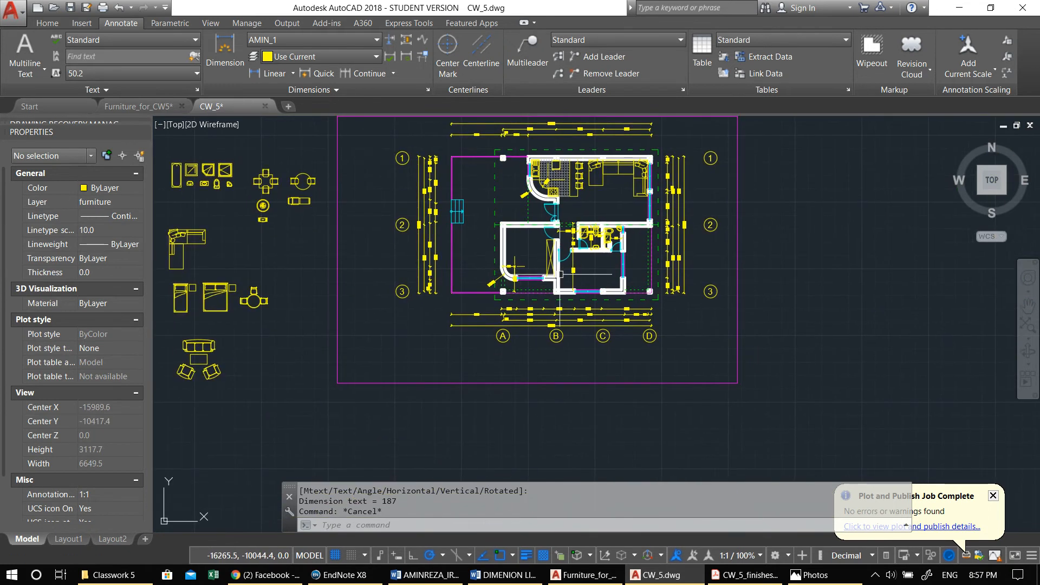
{"action": "middle_click_drag", "start_coordinate": [620, 198], "coordinate": [580, 247]}
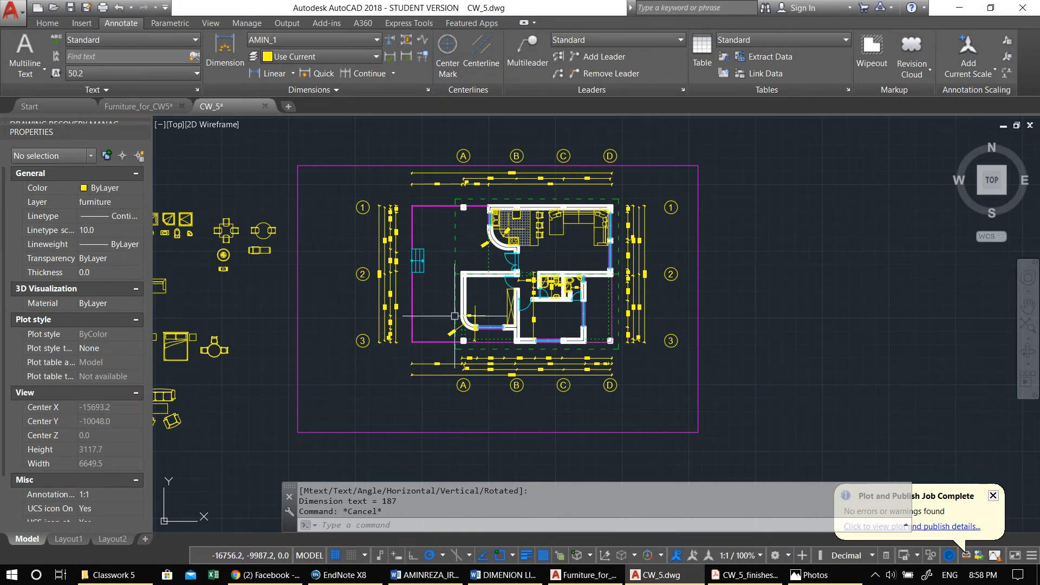
{"action": "scroll", "coordinate": [454, 315], "scroll_direction": "down", "scroll_amount": 3}
{"action": "middle_click_drag", "start_coordinate": [460, 410], "coordinate": [461, 295]}
{"action": "scroll", "coordinate": [461, 295], "scroll_direction": "down", "scroll_amount": 5}
{"action": "scroll", "coordinate": [462, 204], "scroll_direction": "up", "scroll_amount": 7}
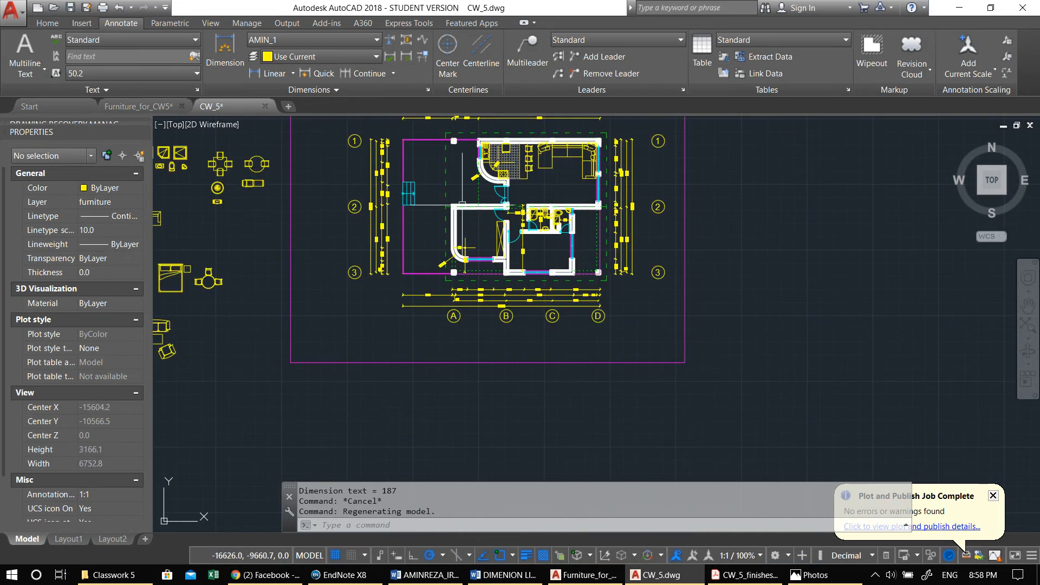
{"action": "middle_click_drag", "start_coordinate": [462, 203], "coordinate": [445, 268]}
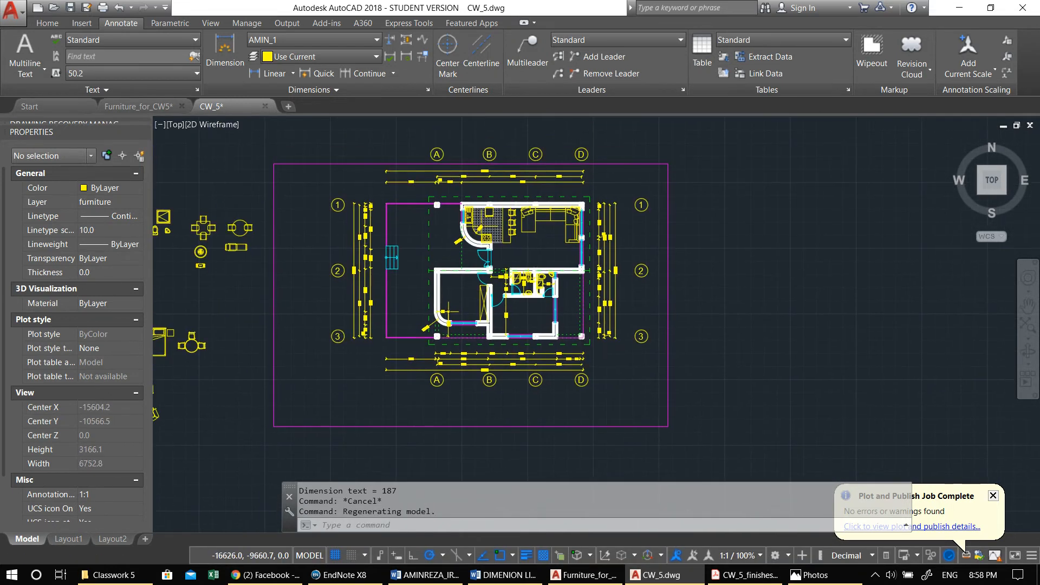
Step: Turn on the Axis layer and turn off the Annotate layer
{"action": "left_click", "coordinate": [47, 23]}
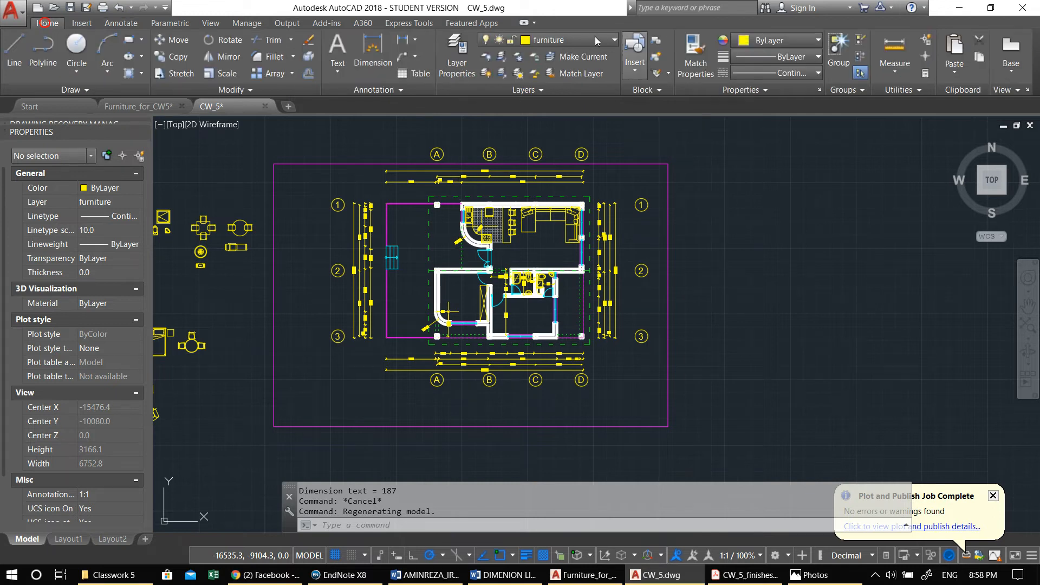
{"action": "left_click", "coordinate": [568, 41]}
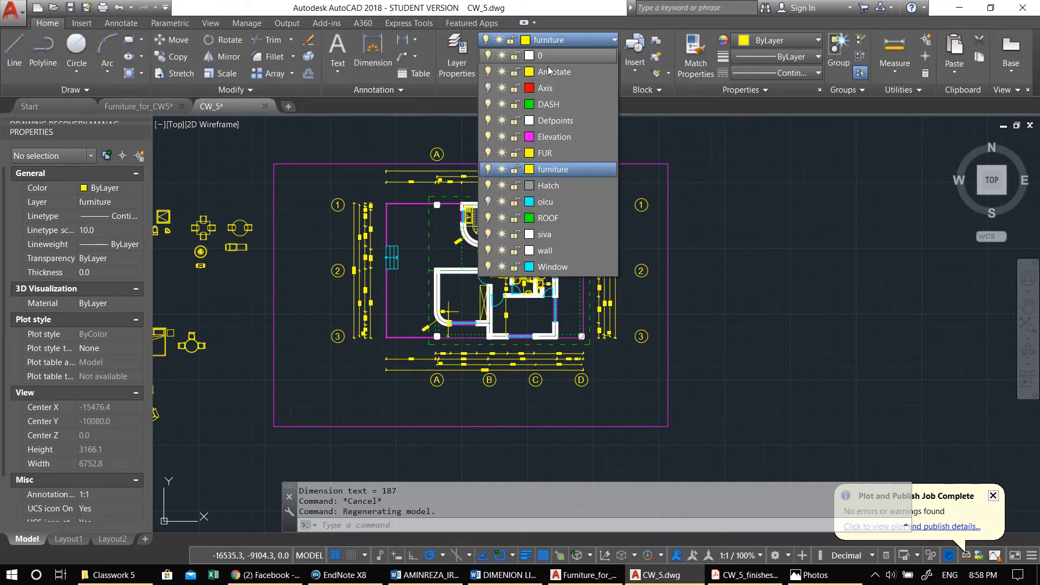
{"action": "left_click", "coordinate": [488, 88]}
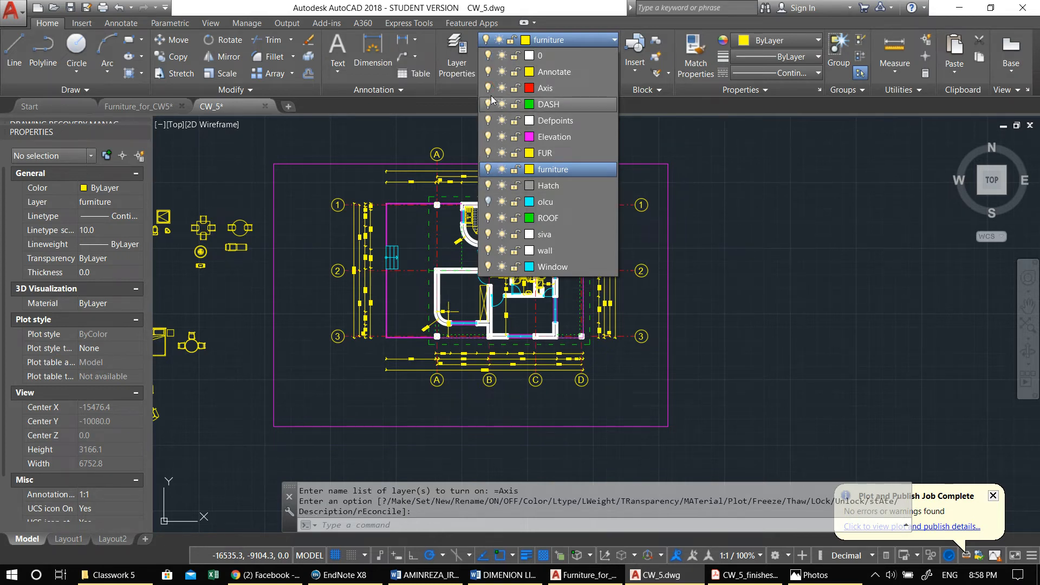
{"action": "left_click", "coordinate": [488, 72]}
{"action": "scroll", "coordinate": [391, 145], "scroll_direction": "down", "scroll_amount": 2}
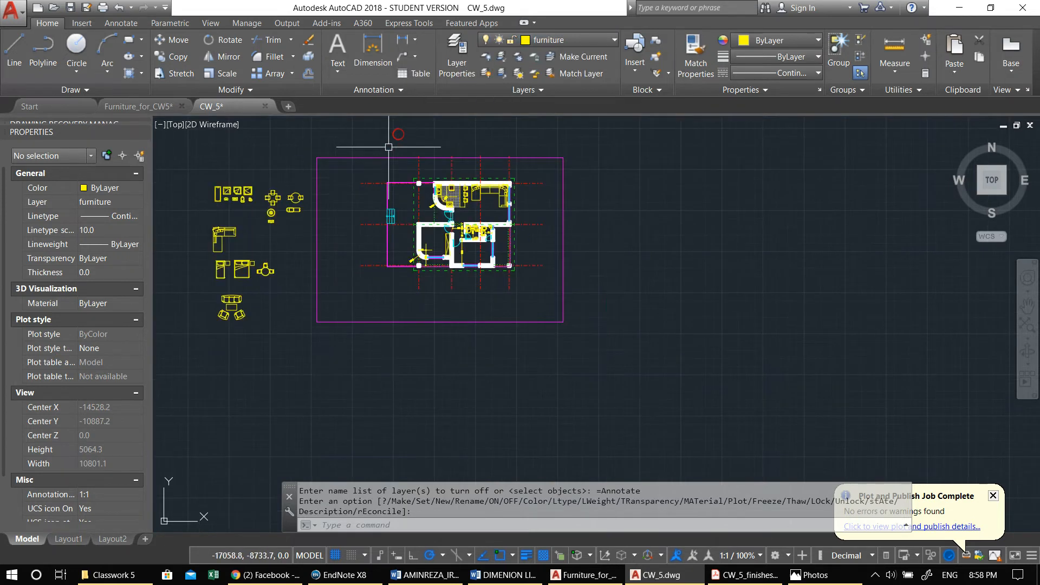
{"action": "left_click", "coordinate": [301, 145]}
{"action": "left_click", "coordinate": [613, 344]}
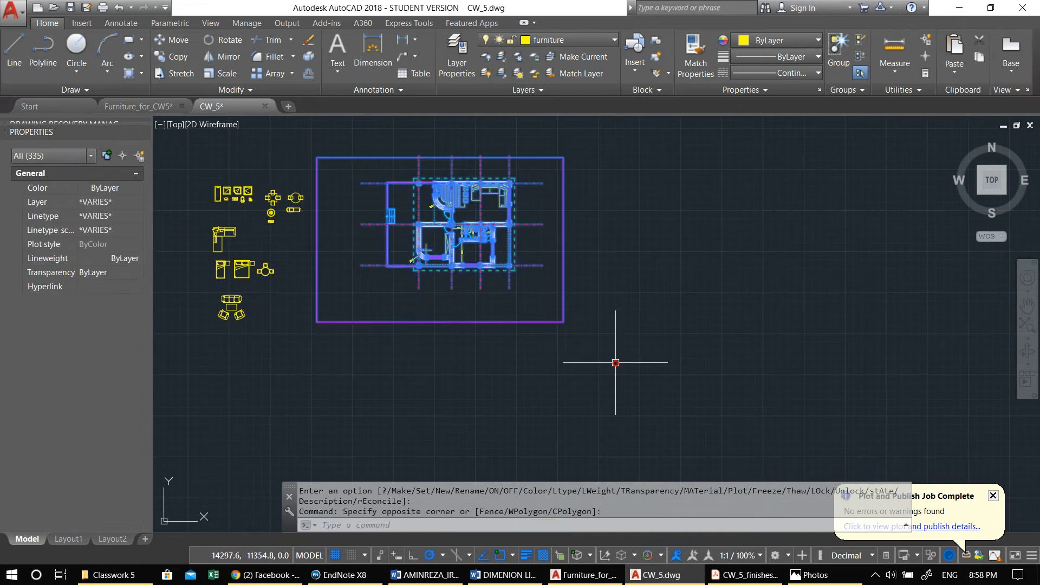
{"action": "middle_click_drag", "start_coordinate": [503, 289], "coordinate": [509, 276]}
{"action": "type", "text": "c"}
{"action": "key", "text": "Return"}
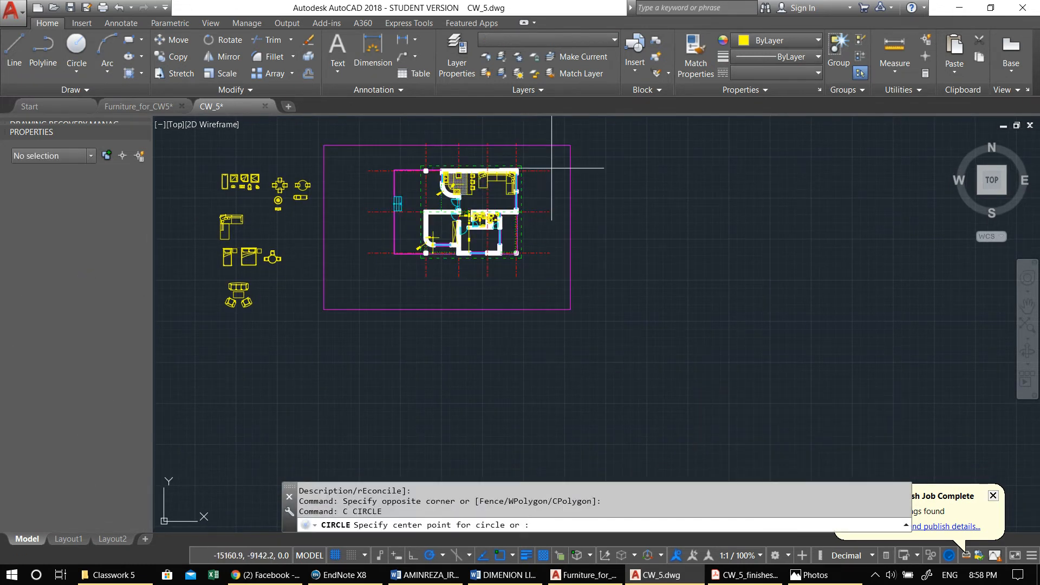
{"action": "left_click", "coordinate": [569, 145]}
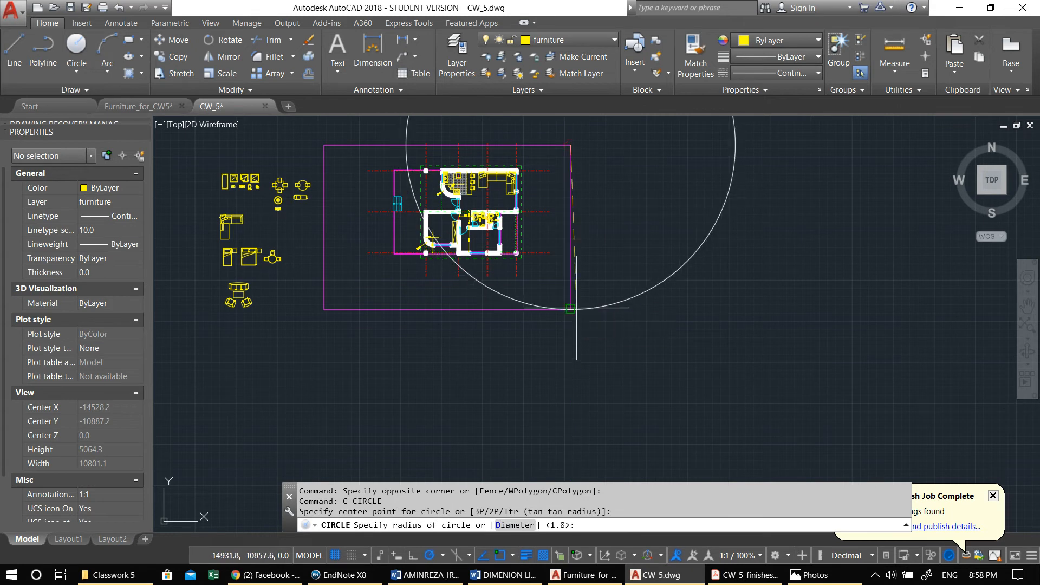
{"action": "key", "text": "Escape"}
Step: Copy the whole floor plan with its sheet frame straight down about 2500 units, using the frame's upper-right corner as base point
{"action": "left_click", "coordinate": [611, 349]}
{"action": "left_click", "coordinate": [323, 131]}
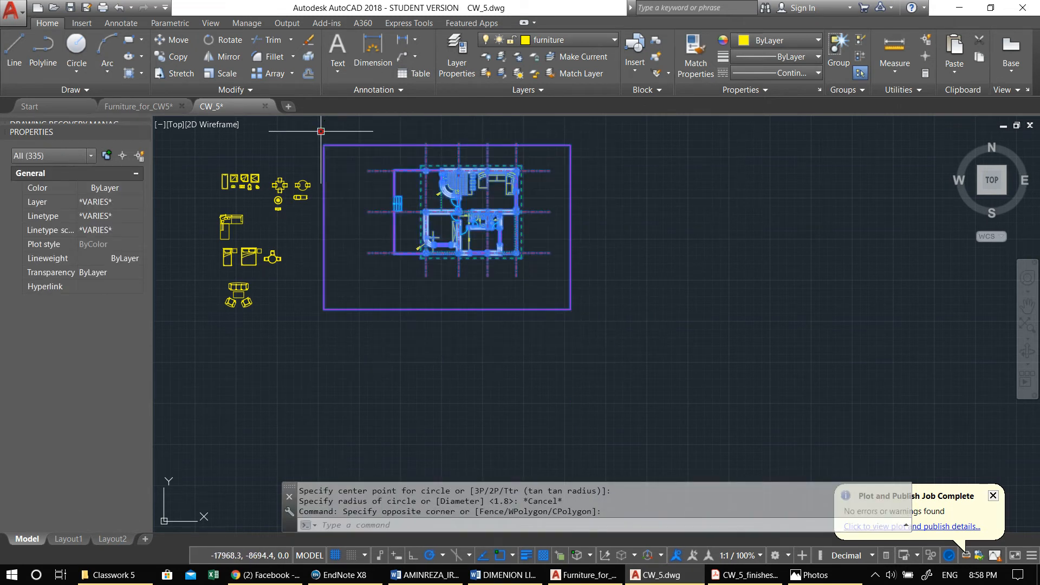
{"action": "type", "text": "co"}
{"action": "key", "text": "Return"}
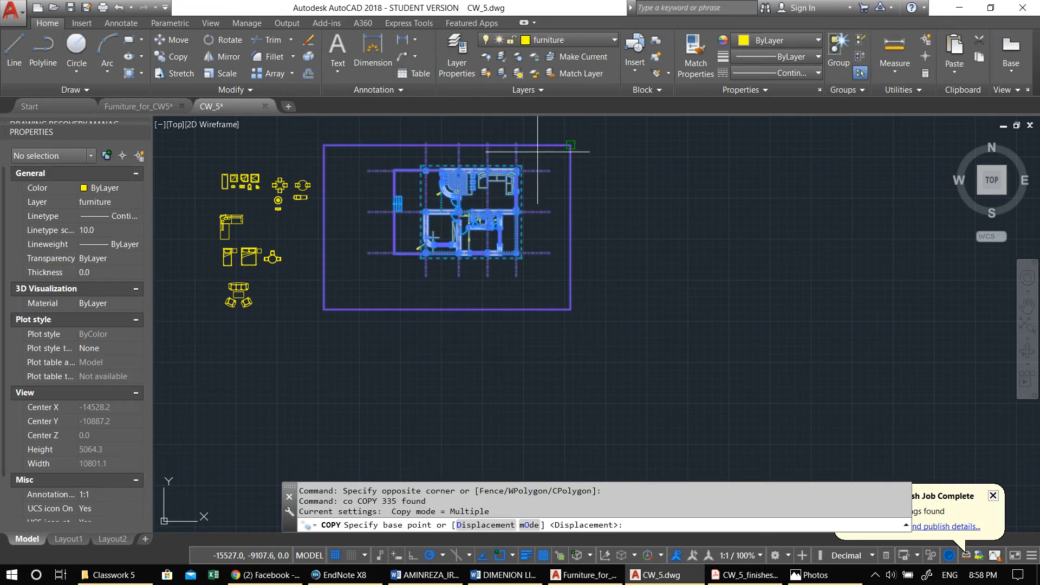
{"action": "left_click", "coordinate": [570, 145]}
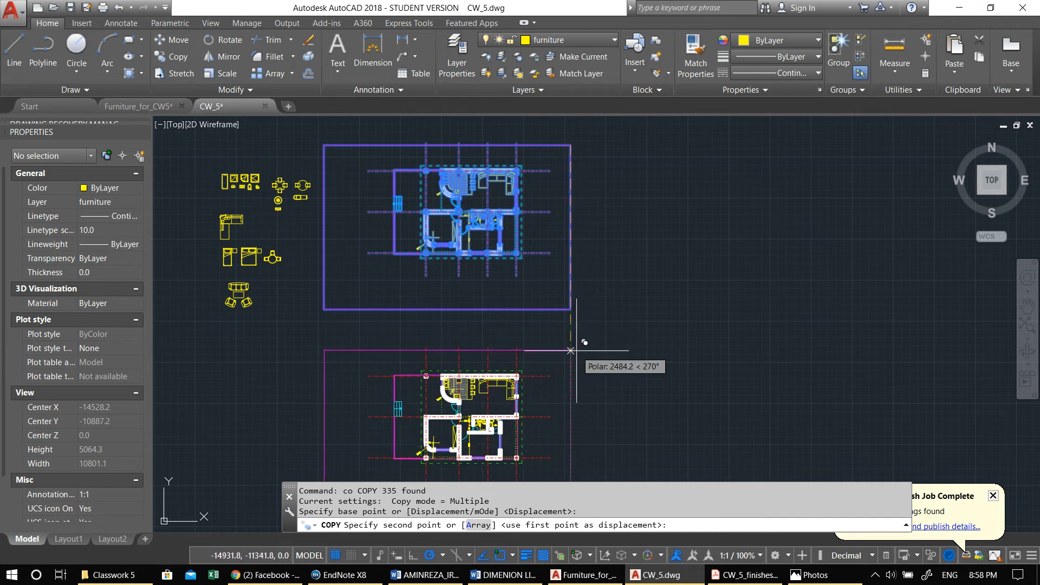
{"action": "middle_click_drag", "start_coordinate": [570, 365], "coordinate": [614, 171]}
{"action": "key", "text": "Escape"}
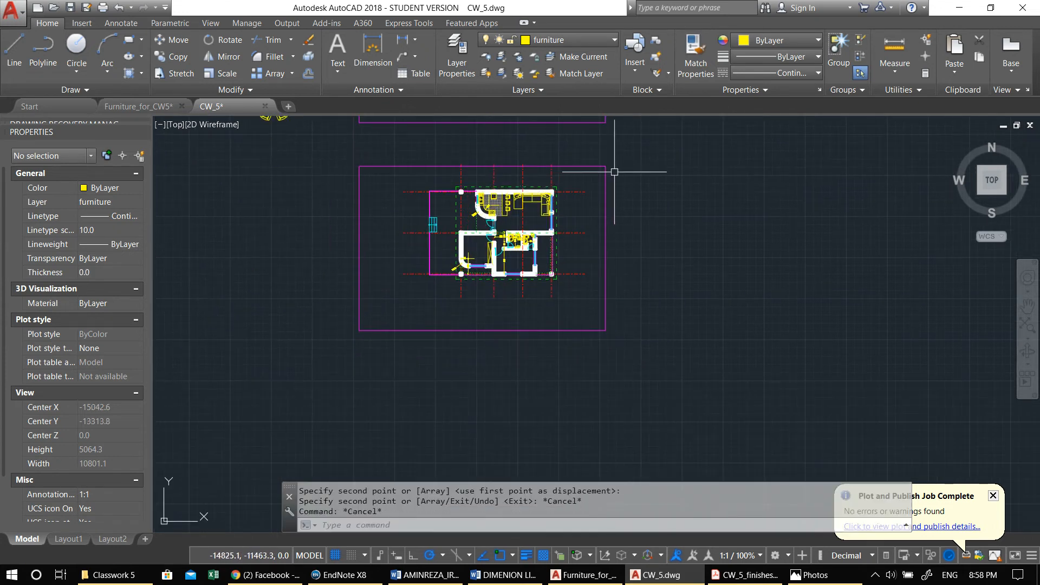
Step: Draw an open four-segment zigzag polyline about 1017 units long below the copied plan, inside the lower-left corner of its frame
{"action": "scroll", "coordinate": [504, 184], "scroll_direction": "up", "scroll_amount": 4}
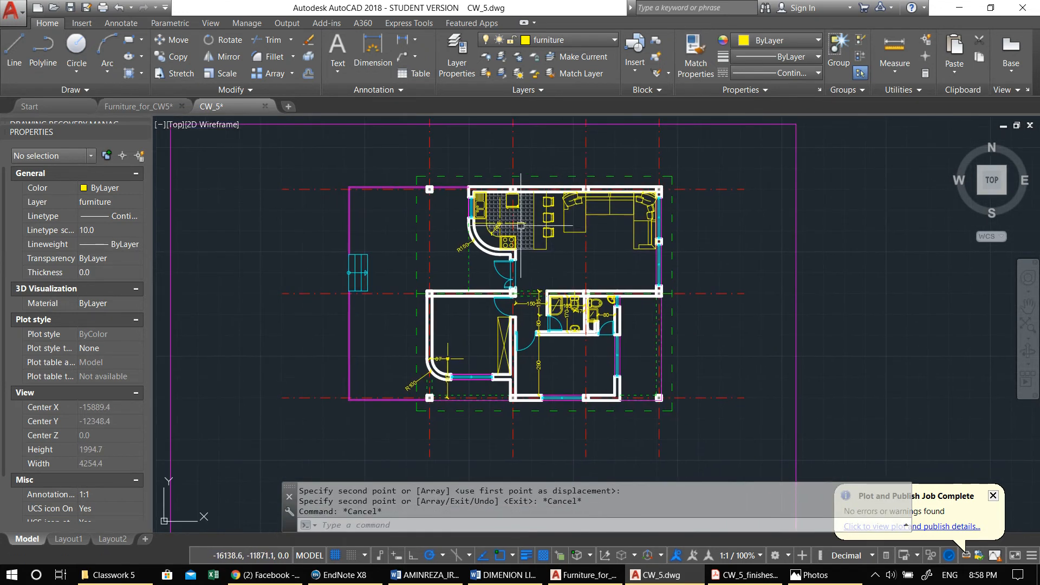
{"action": "middle_click_drag", "start_coordinate": [477, 235], "coordinate": [683, 166]}
{"action": "middle_click_drag", "start_coordinate": [628, 225], "coordinate": [595, 213]}
{"action": "mouse_move", "coordinate": [334, 292]}
{"action": "middle_mouse_down"}
{"action": "mouse_move", "coordinate": [407, 313]}
{"action": "mouse_move", "coordinate": [465, 347]}
{"action": "middle_mouse_up"}
{"action": "mouse_move", "coordinate": [367, 243]}
{"action": "middle_mouse_down"}
{"action": "mouse_move", "coordinate": [466, 244]}
{"action": "mouse_move", "coordinate": [406, 231]}
{"action": "mouse_move", "coordinate": [200, 138]}
{"action": "middle_mouse_up"}
{"action": "type", "text": "pl"}
{"action": "key", "text": "Return"}
{"action": "left_click", "coordinate": [310, 282]}
{"action": "left_click", "coordinate": [351, 338]}
{"action": "left_click", "coordinate": [388, 302]}
{"action": "left_click", "coordinate": [415, 329]}
{"action": "left_click", "coordinate": [468, 329]}
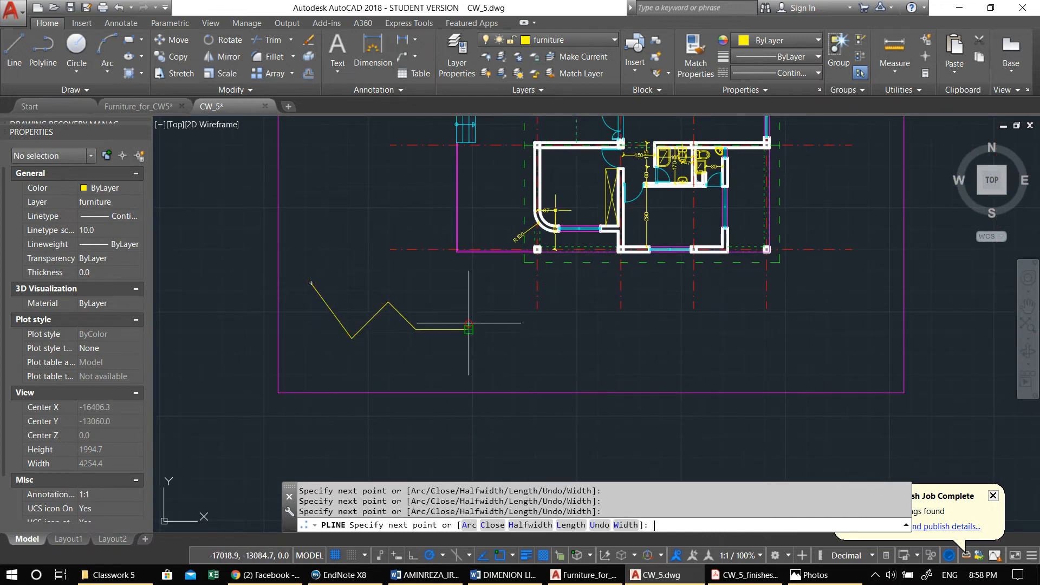
{"action": "key", "text": "Return"}
Step: Select the zigzag polyline to check that it is one object, and examine it up close
{"action": "left_click", "coordinate": [405, 320]}
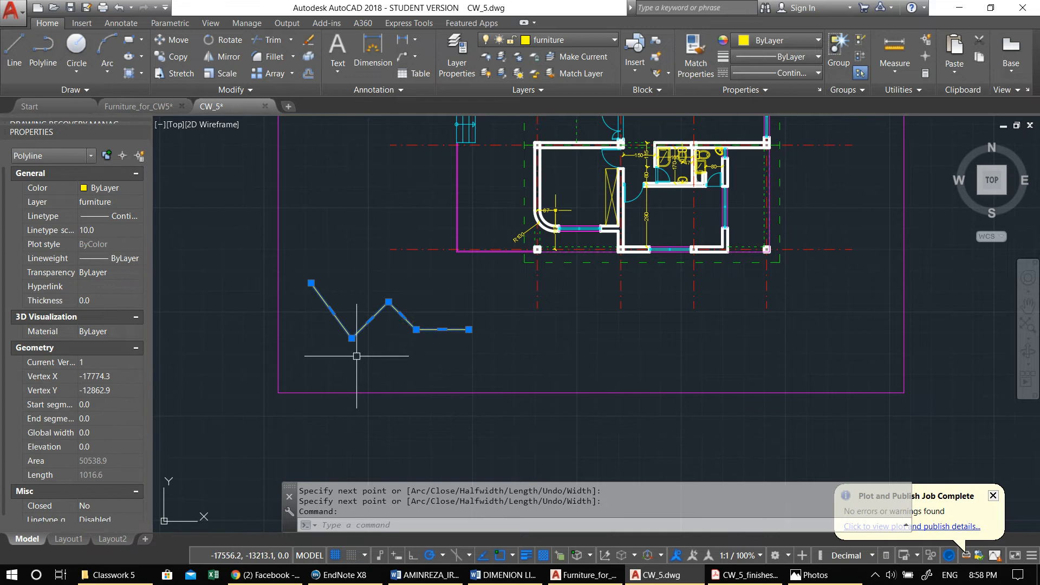
{"action": "key", "text": "Escape"}
{"action": "left_click", "coordinate": [363, 323]}
{"action": "key", "text": "Escape"}
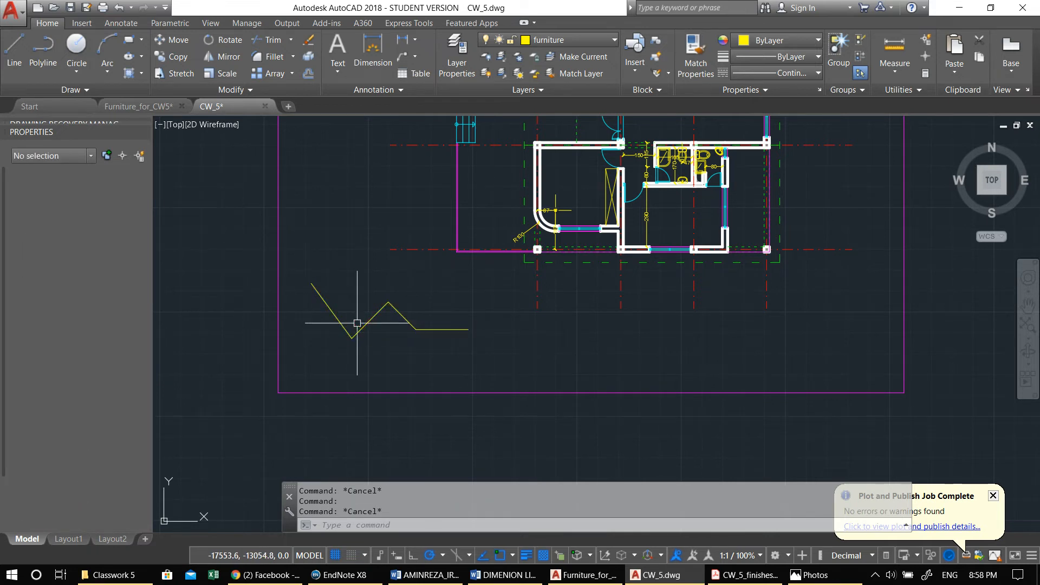
{"action": "middle_click_drag", "start_coordinate": [338, 293], "coordinate": [413, 274]}
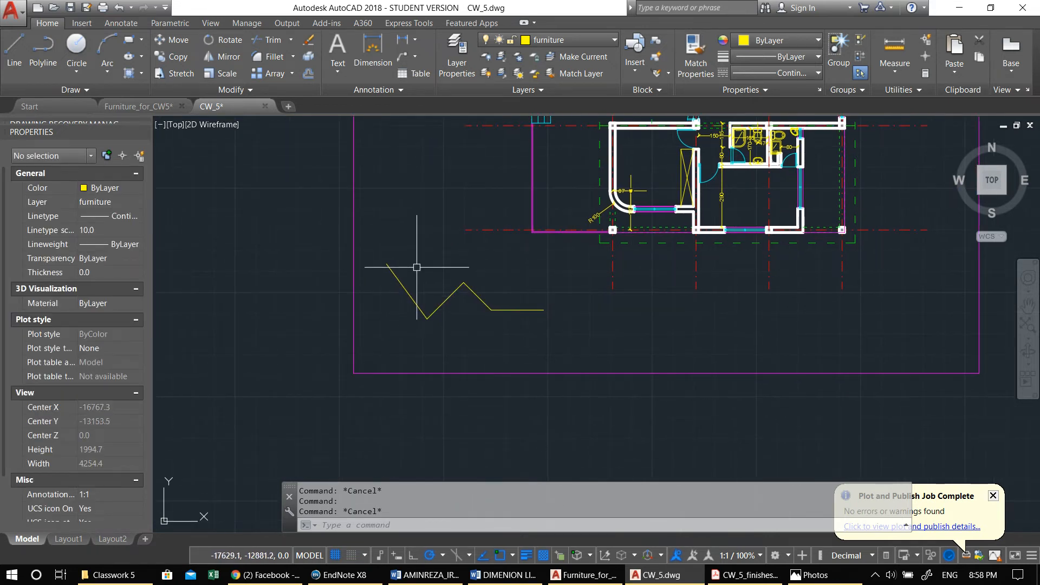
{"action": "scroll", "coordinate": [437, 303], "scroll_direction": "up", "scroll_amount": 2}
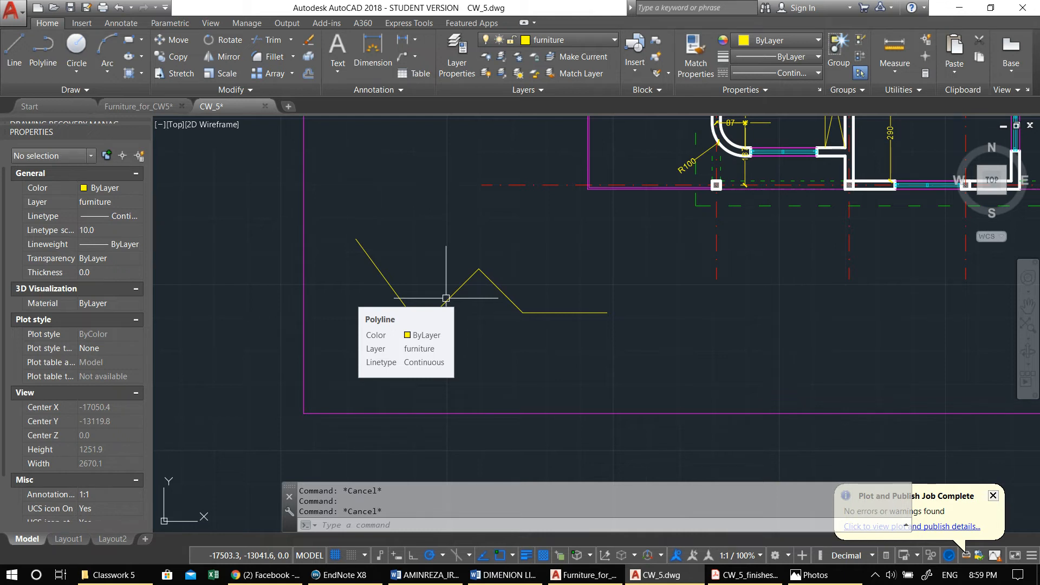
{"action": "key", "text": "Escape"}
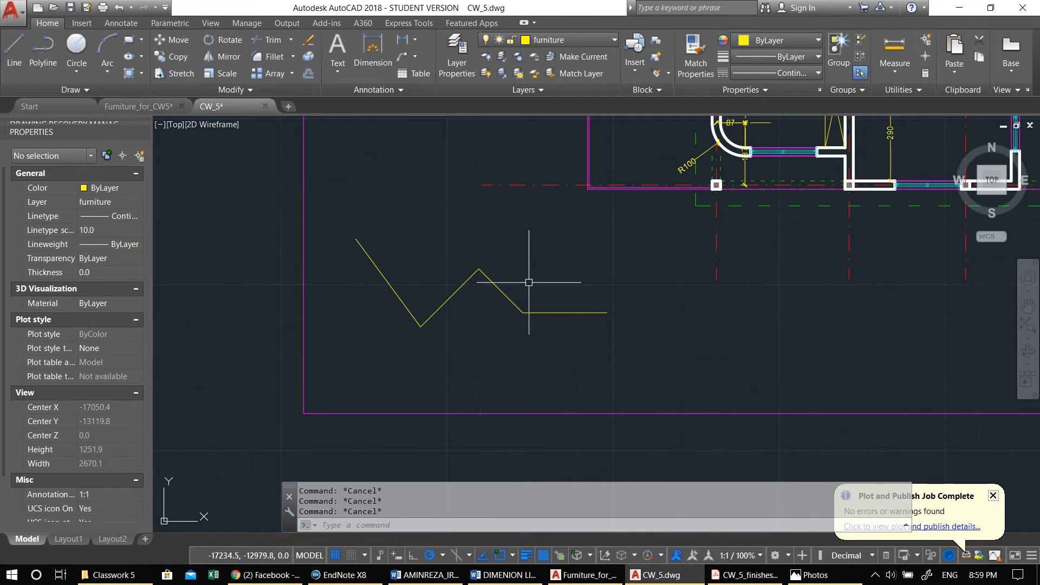
{"action": "middle_click_drag", "start_coordinate": [528, 283], "coordinate": [539, 281]}
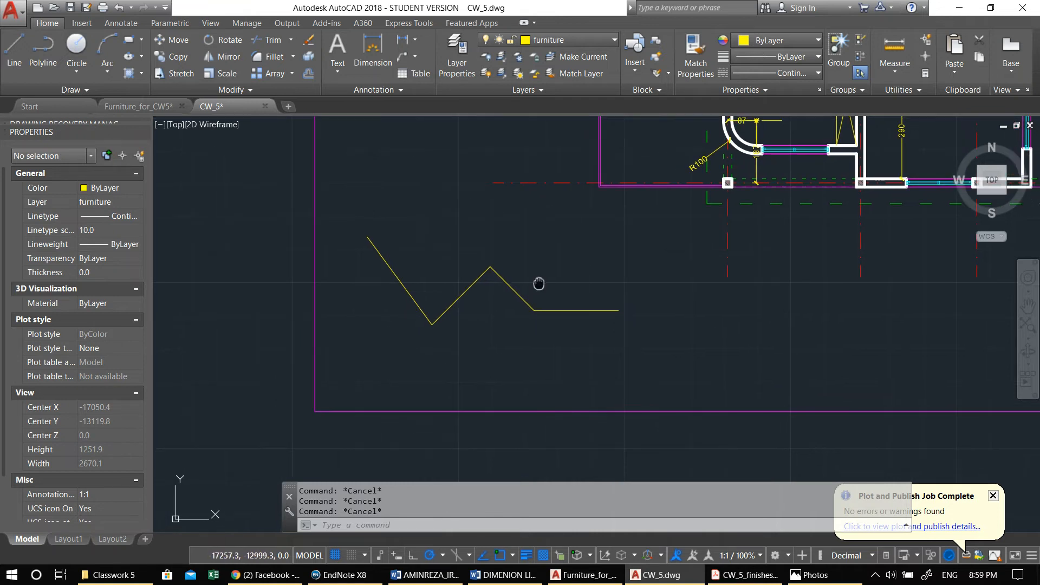
Step: Edit the zigzag polyline with PEDIT and set the width of all segments to 1
{"action": "left_click", "coordinate": [465, 291]}
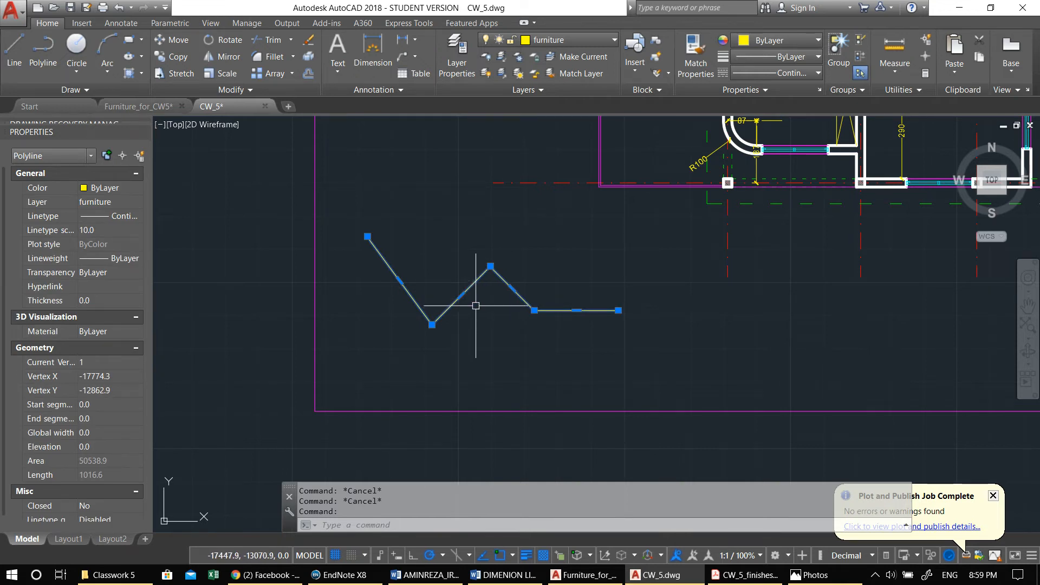
{"action": "type", "text": "pe"}
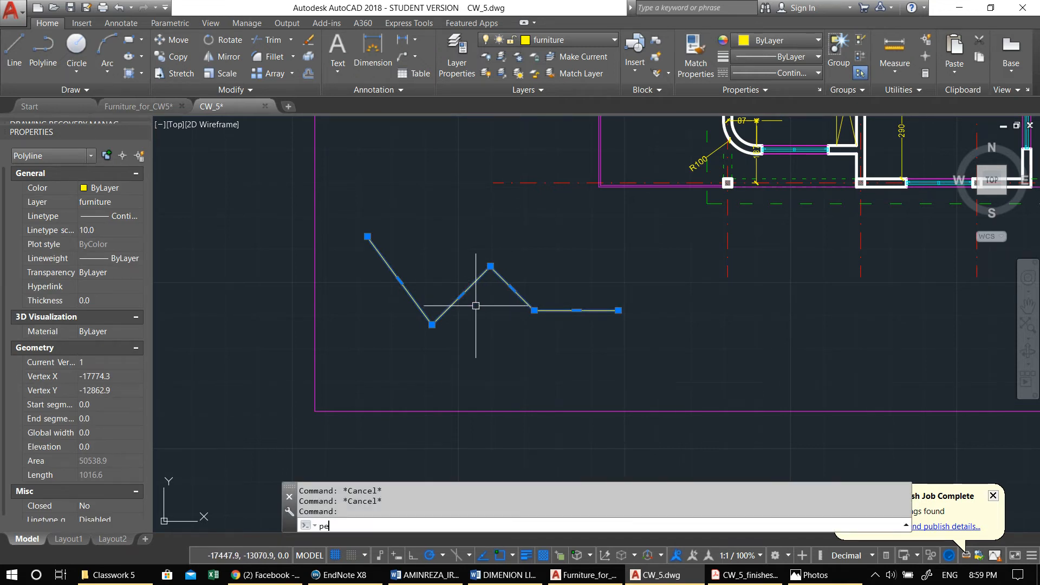
{"action": "key", "text": "Return"}
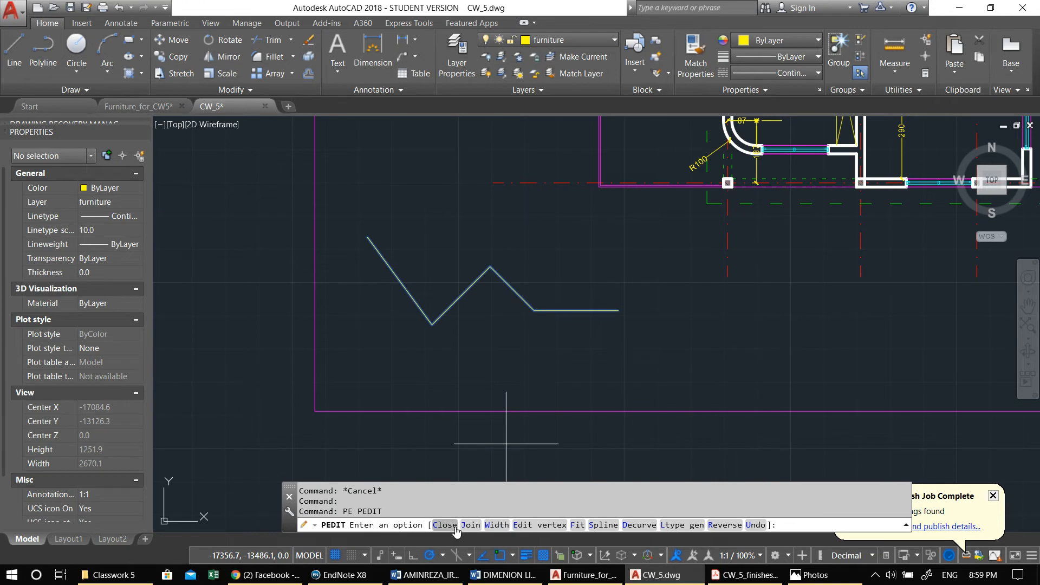
{"action": "left_click", "coordinate": [497, 525]}
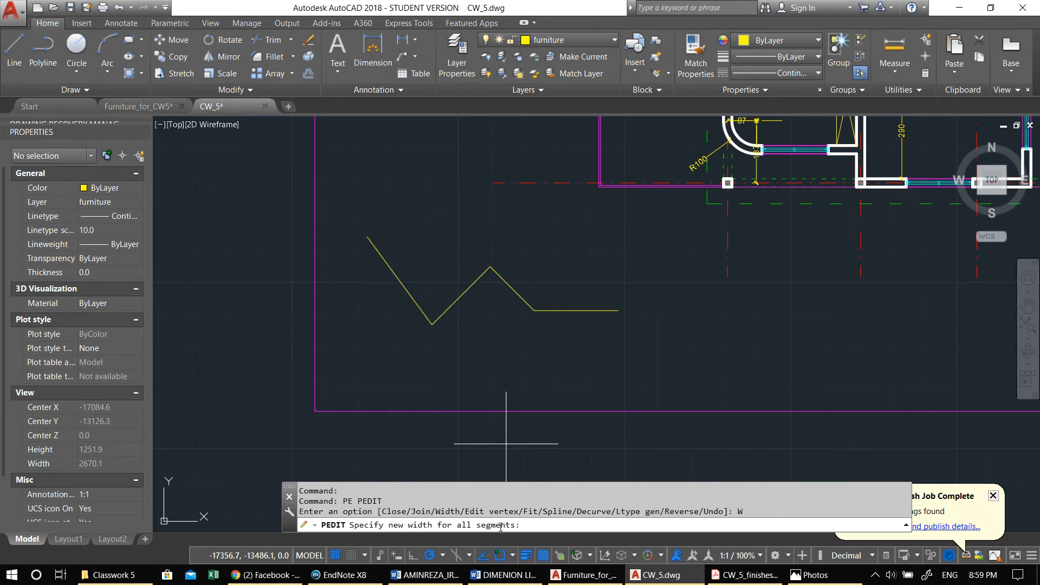
{"action": "key", "text": "Return"}
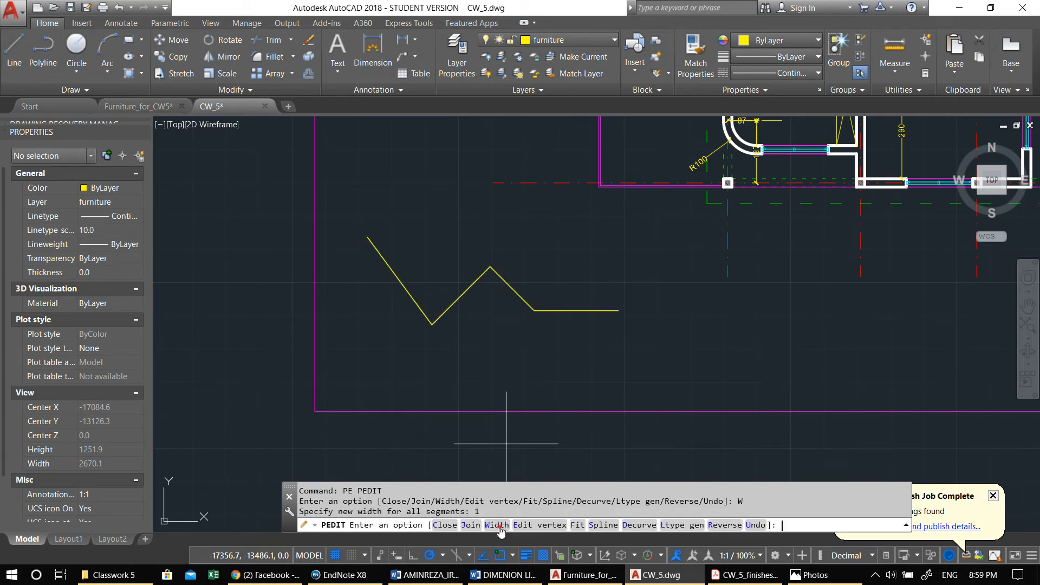
Step: Try widths of 10 and 20 for all segments of the zigzag polyline
{"action": "left_click", "coordinate": [497, 524]}
{"action": "type", "text": "1"}
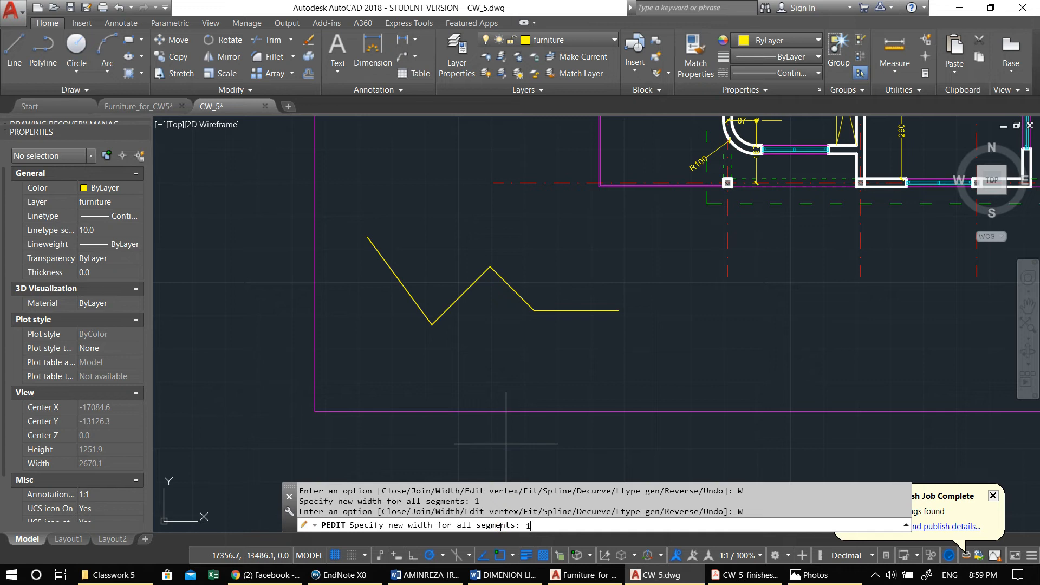
{"action": "type", "text": "0"}
{"action": "key", "text": "Return"}
{"action": "left_click", "coordinate": [496, 525]}
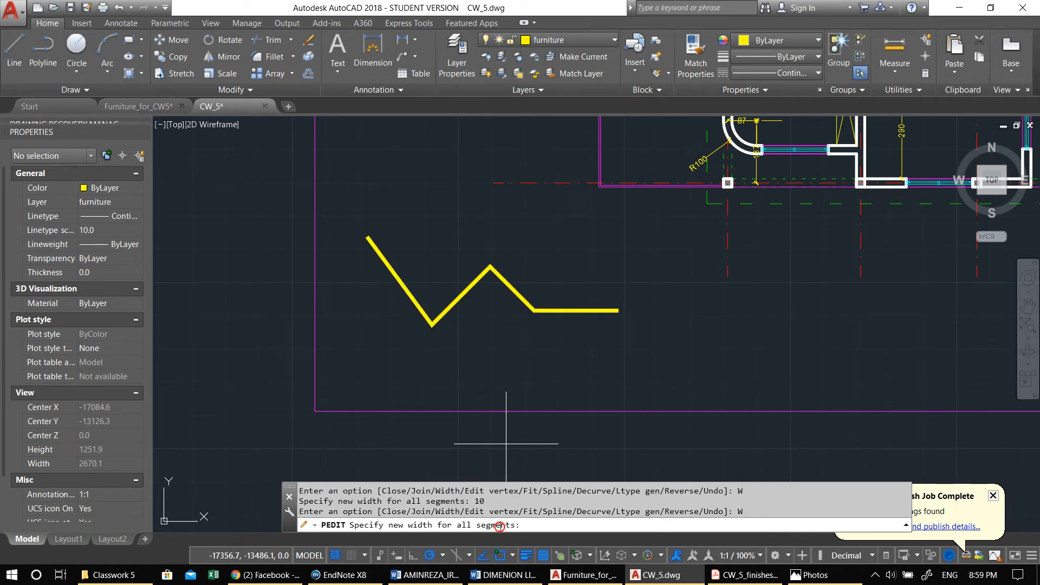
{"action": "type", "text": "20"}
{"action": "key", "text": "Return"}
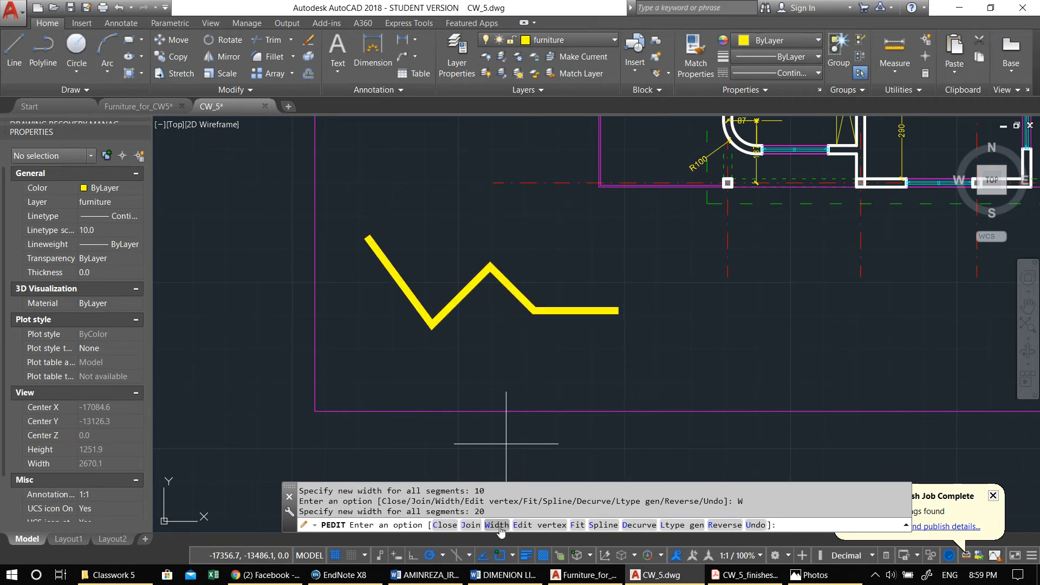
Step: Set the width of all segments of the zigzag polyline to 50 and finish the polyline edit
{"action": "left_click", "coordinate": [496, 525]}
{"action": "type", "text": "50"}
{"action": "key", "text": "Return"}
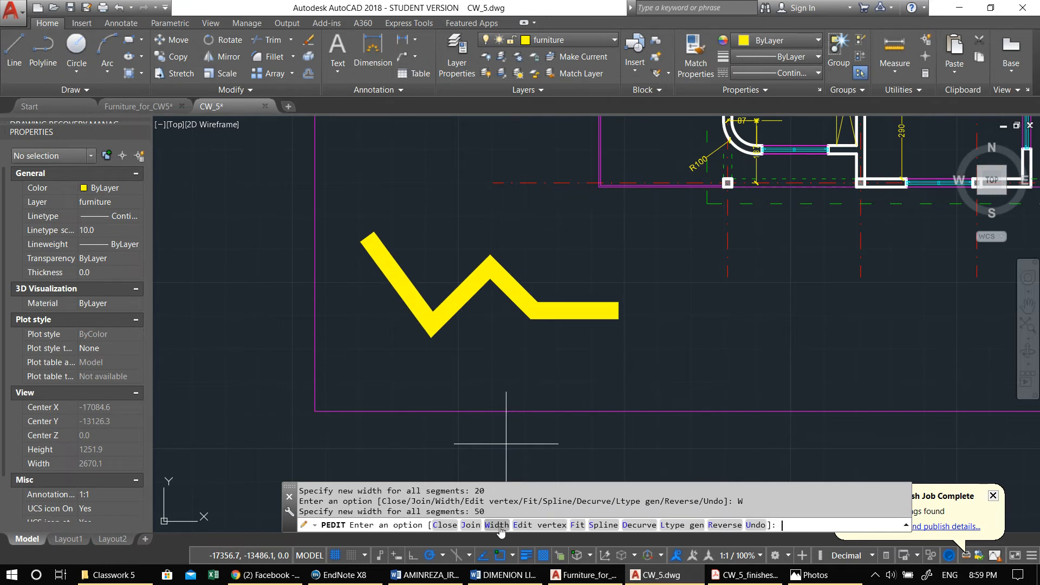
{"action": "middle_click_drag", "start_coordinate": [516, 350], "coordinate": [415, 329]}
{"action": "key", "text": "Escape"}
Step: Stretch the wide polyline's right end vertex below its last corner, and its lower V vertex down past the frame's bottom edge
{"action": "left_click", "coordinate": [447, 318]}
{"action": "left_click", "coordinate": [405, 246]}
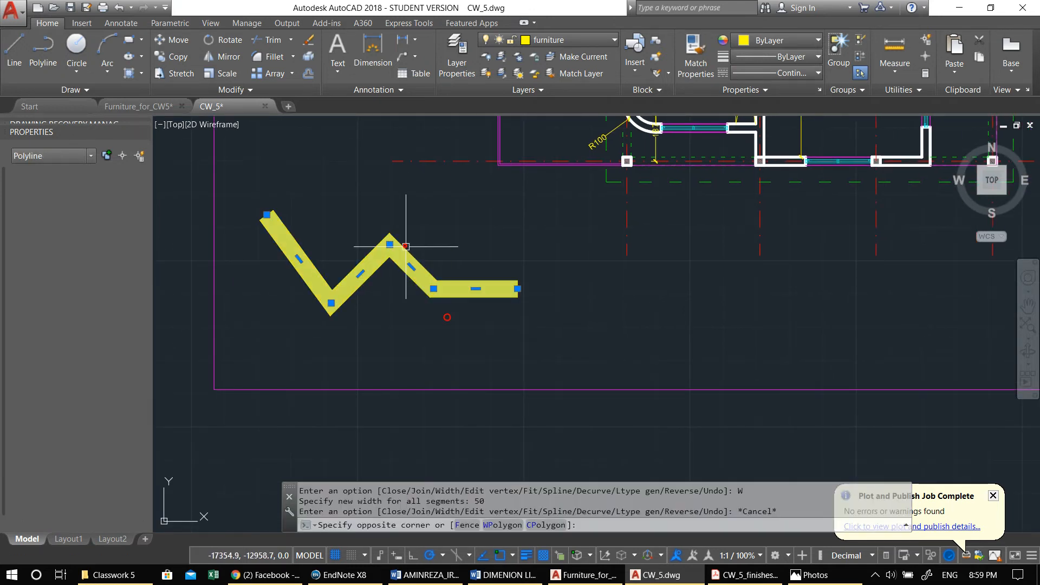
{"action": "left_click", "coordinate": [517, 289]}
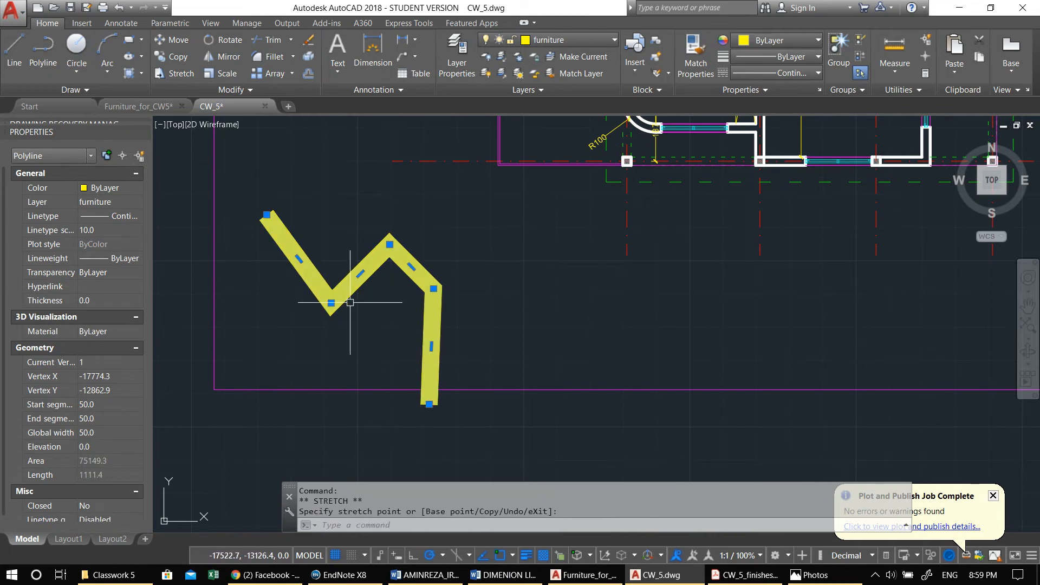
{"action": "left_click", "coordinate": [331, 303]}
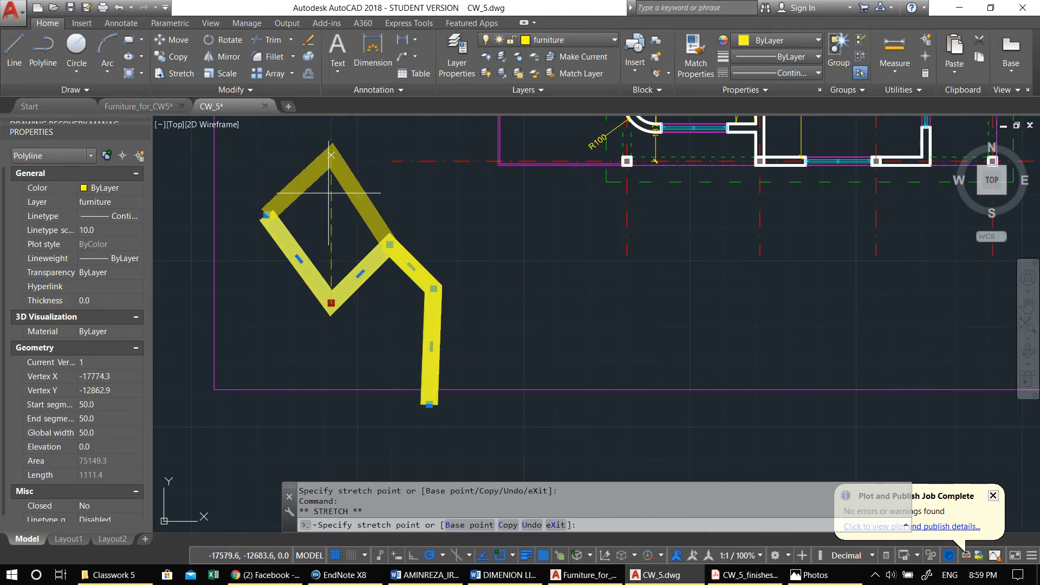
{"action": "left_click", "coordinate": [331, 413]}
{"action": "key", "text": "Escape"}
{"action": "key", "text": "Escape"}
{"action": "middle_click_drag", "start_coordinate": [426, 343], "coordinate": [394, 297]}
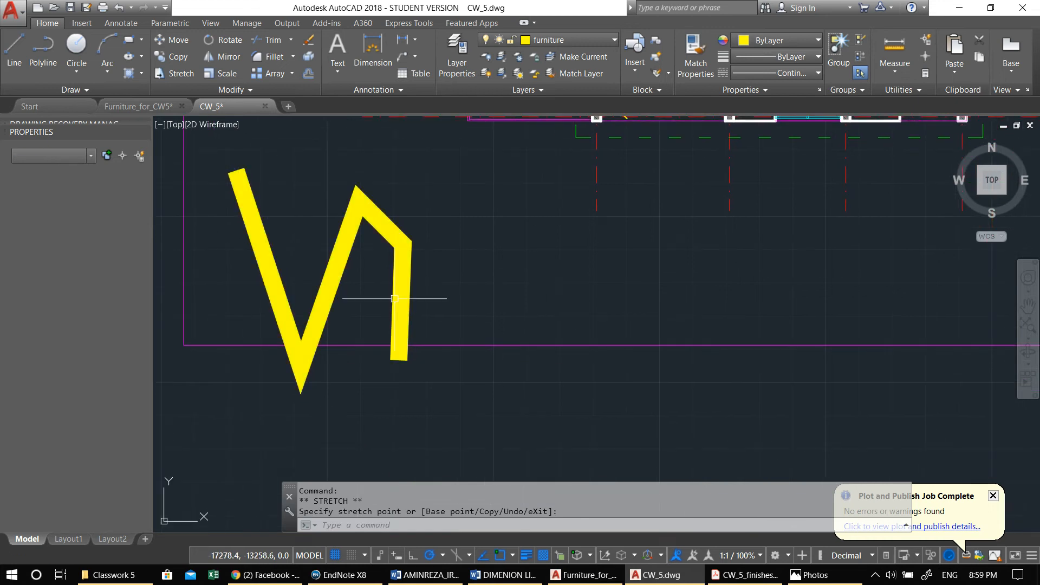
{"action": "scroll", "coordinate": [395, 297], "scroll_direction": "down", "scroll_amount": 2}
{"action": "scroll", "coordinate": [387, 318], "scroll_direction": "down", "scroll_amount": 4}
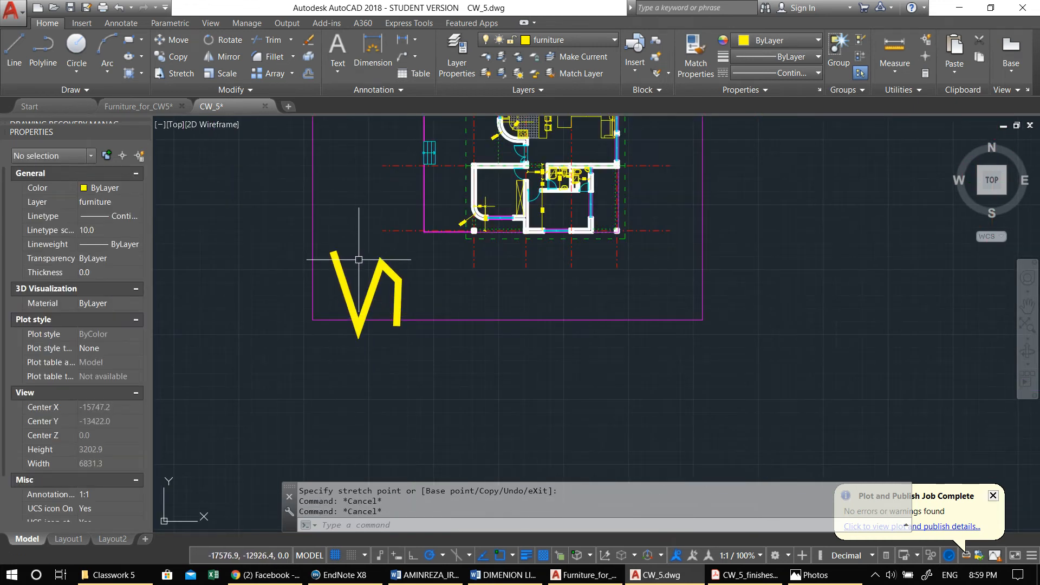
{"action": "scroll", "coordinate": [320, 275], "scroll_direction": "up", "scroll_amount": 2}
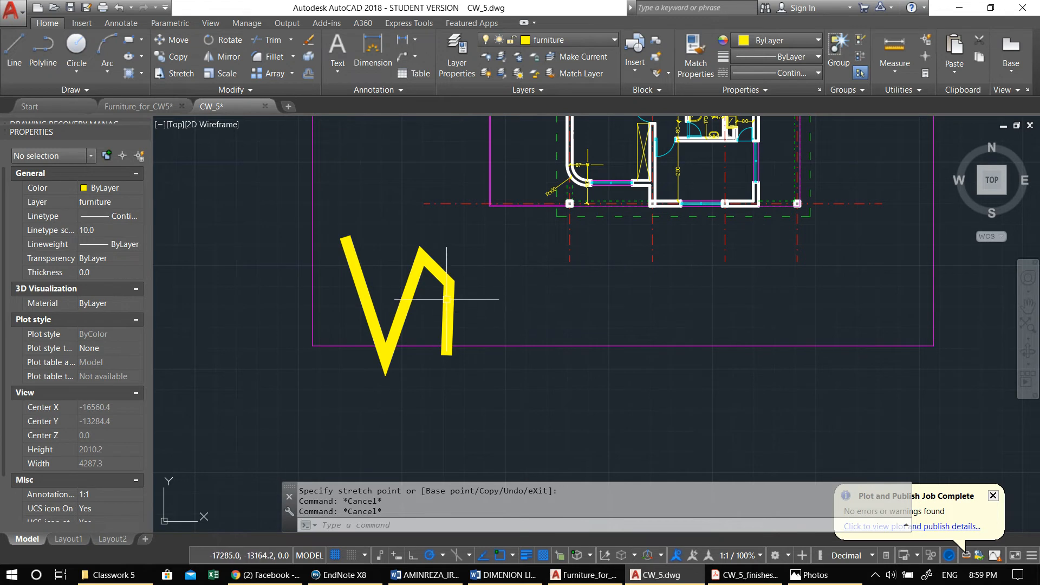
{"action": "scroll", "coordinate": [447, 299], "scroll_direction": "up", "scroll_amount": 2}
{"action": "scroll", "coordinate": [436, 308], "scroll_direction": "down", "scroll_amount": 2}
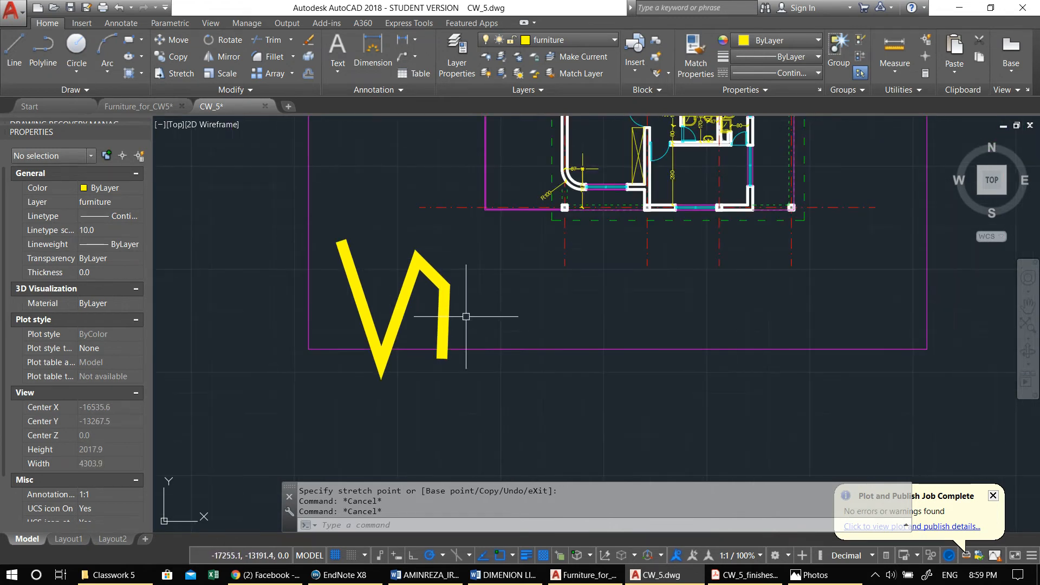
{"action": "type", "text": "l"}
{"action": "key", "text": "Return"}
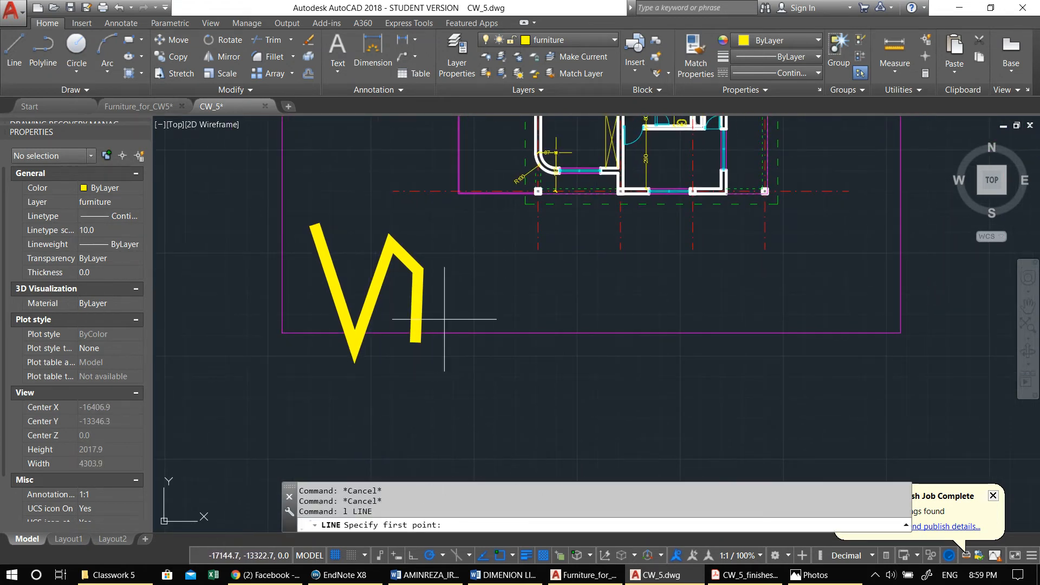
{"action": "key", "text": "Escape"}
{"action": "key", "text": "Escape"}
Step: Draw a four-segment polyline from the wide polyline's lower end, going right, up, horizontally across and back down past the frame's bottom edge
{"action": "type", "text": "pl"}
{"action": "key", "text": "Return"}
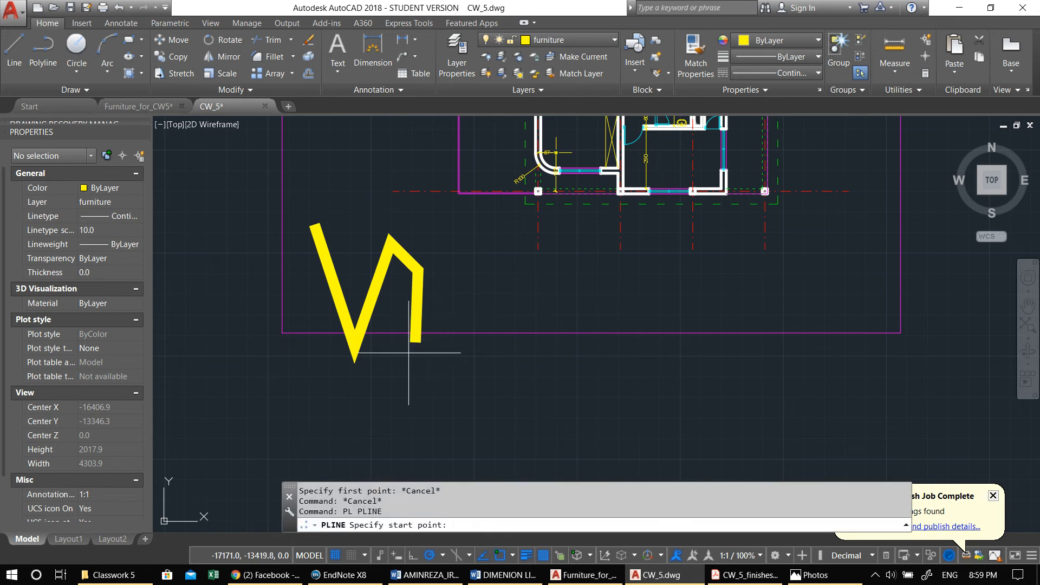
{"action": "left_click", "coordinate": [415, 341]}
{"action": "left_click", "coordinate": [563, 367]}
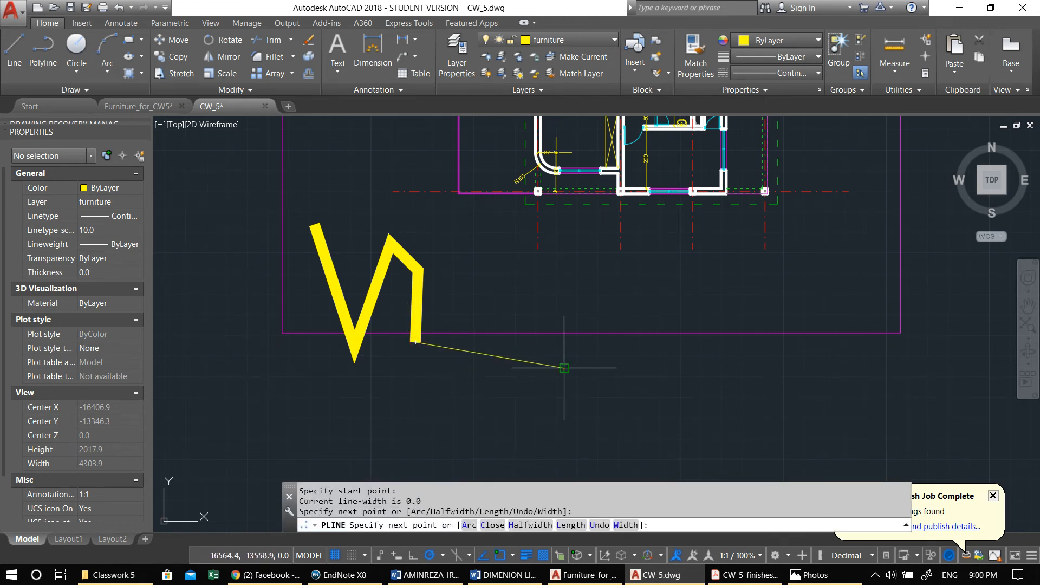
{"action": "left_click", "coordinate": [575, 299]}
{"action": "left_click", "coordinate": [718, 299]}
{"action": "left_click", "coordinate": [731, 379]}
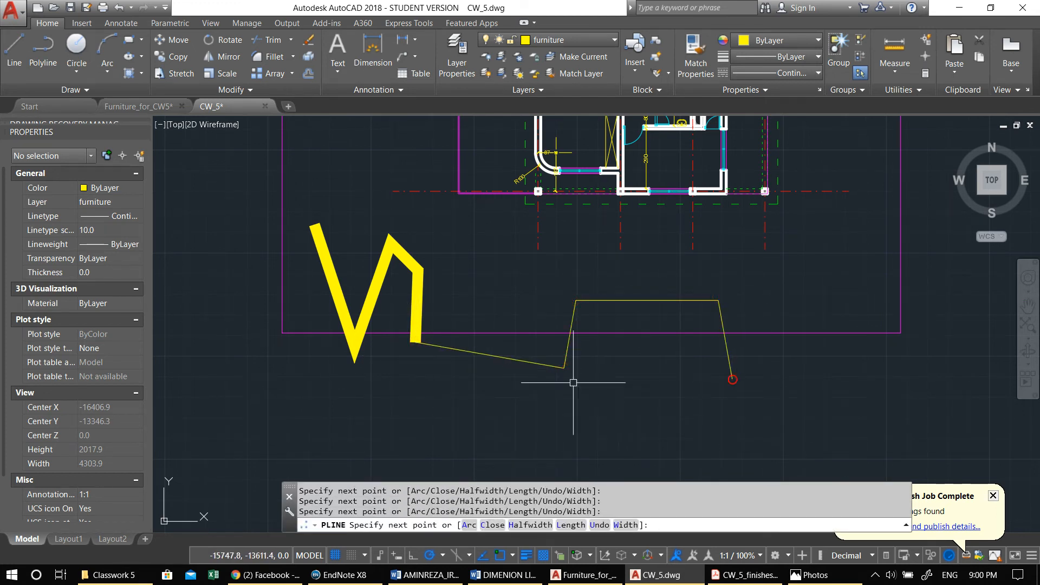
{"action": "key", "text": "Return"}
{"action": "type", "text": "ma"}
{"action": "key", "text": "Return"}
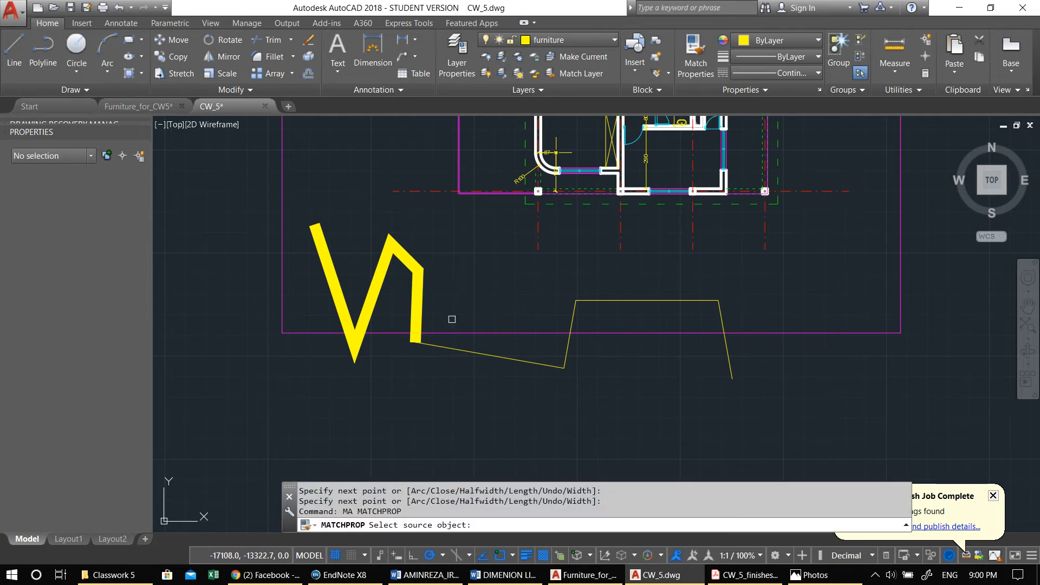
{"action": "left_click", "coordinate": [417, 290]}
{"action": "left_click", "coordinate": [490, 354]}
{"action": "key", "text": "Escape"}
Step: Match the properties of the wide zigzag polyline onto the new thin polyline with MATCHPROP
{"action": "type", "text": "ma"}
{"action": "key", "text": "Return"}
{"action": "left_click", "coordinate": [415, 304]}
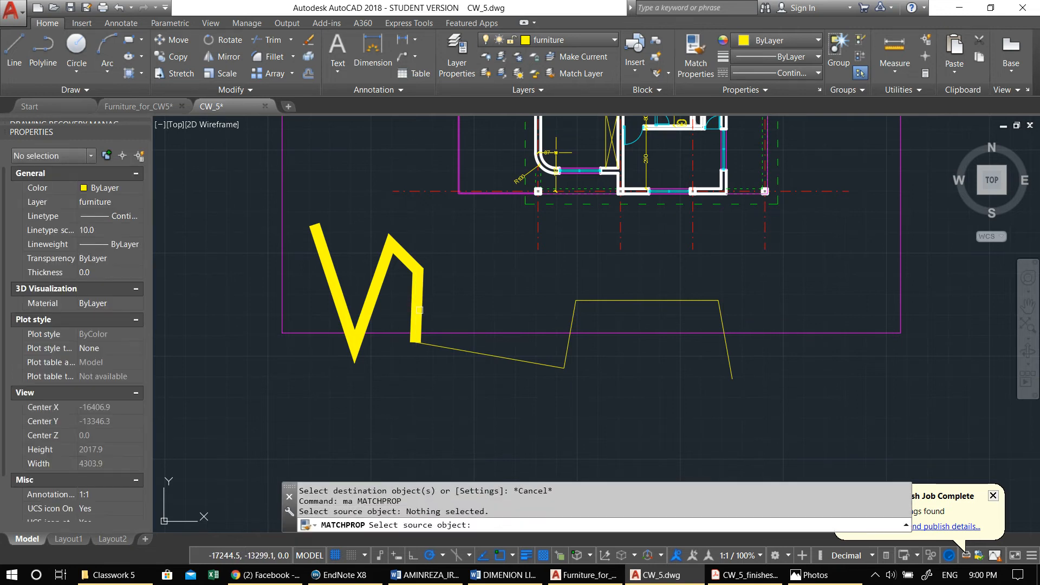
{"action": "left_click", "coordinate": [418, 309]}
{"action": "left_click", "coordinate": [487, 354]}
{"action": "key", "text": "Escape"}
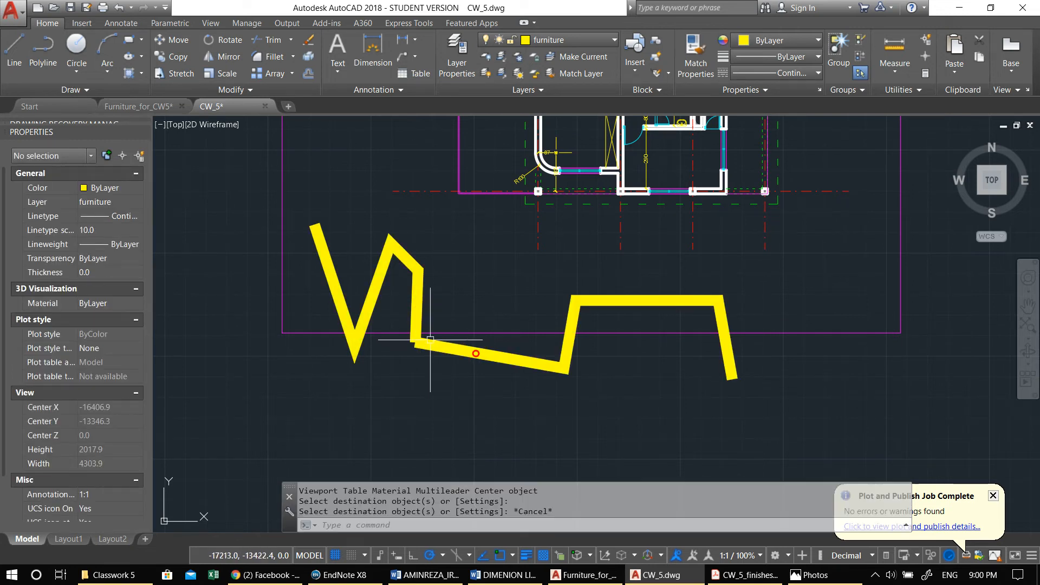
Step: Join the zigzag polyline and the adjoining polyline into one with the Join option of PEDIT
{"action": "scroll", "coordinate": [424, 352], "scroll_direction": "up", "scroll_amount": 4}
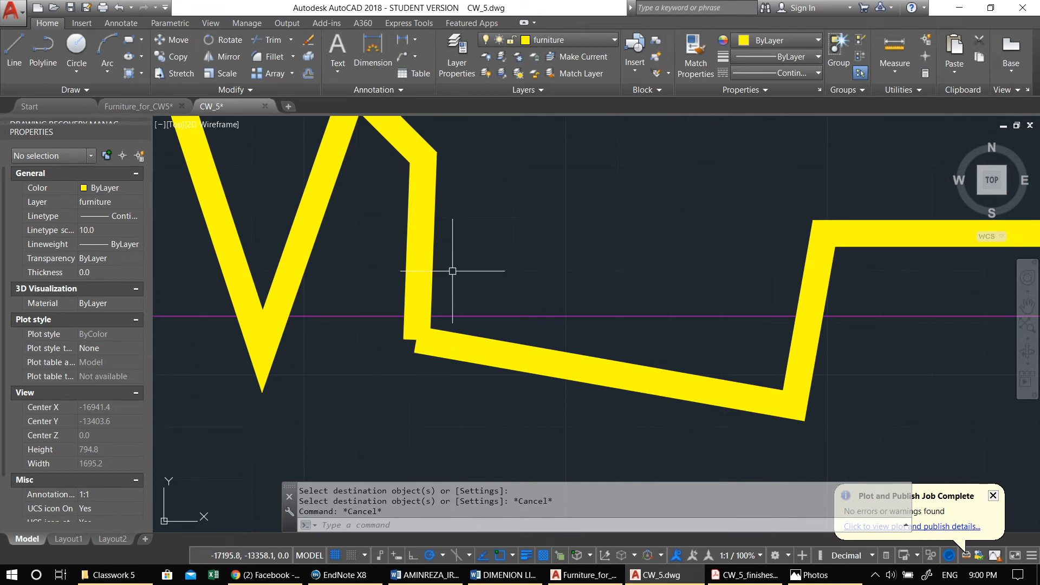
{"action": "left_click", "coordinate": [511, 269]}
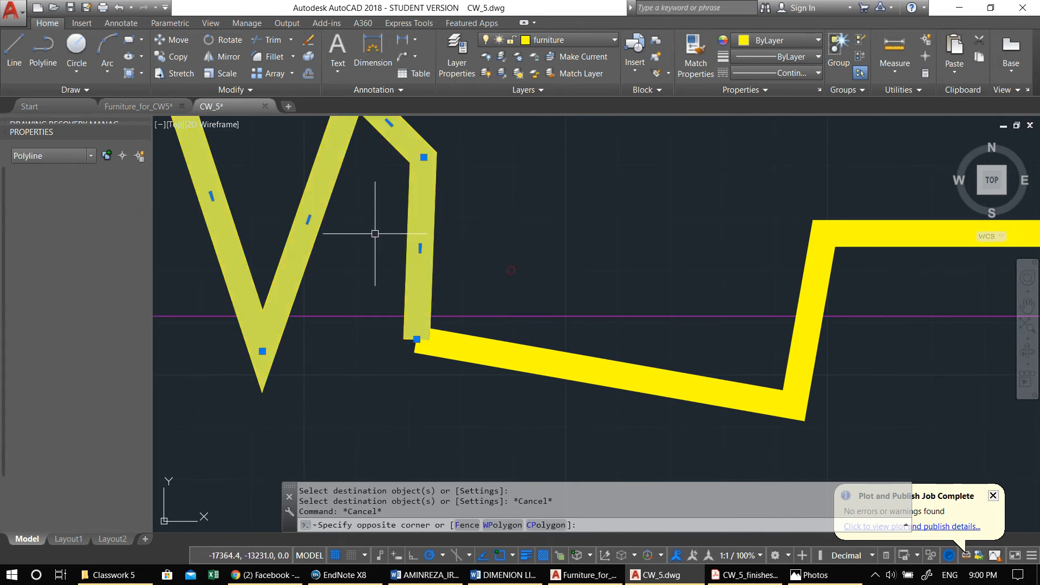
{"action": "left_click", "coordinate": [374, 232]}
{"action": "type", "text": "pe"}
{"action": "key", "text": "Return"}
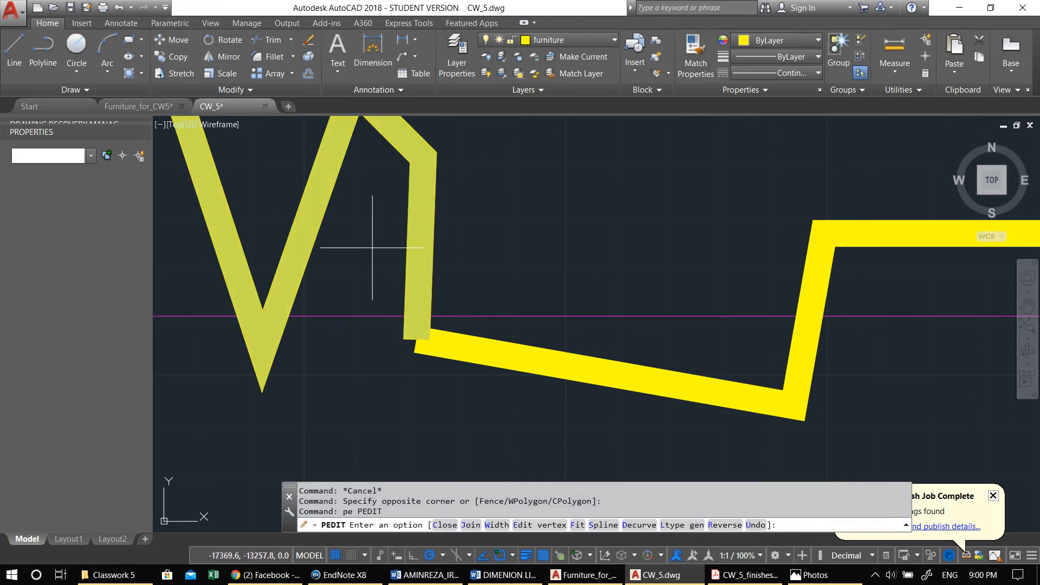
{"action": "left_click", "coordinate": [471, 525]}
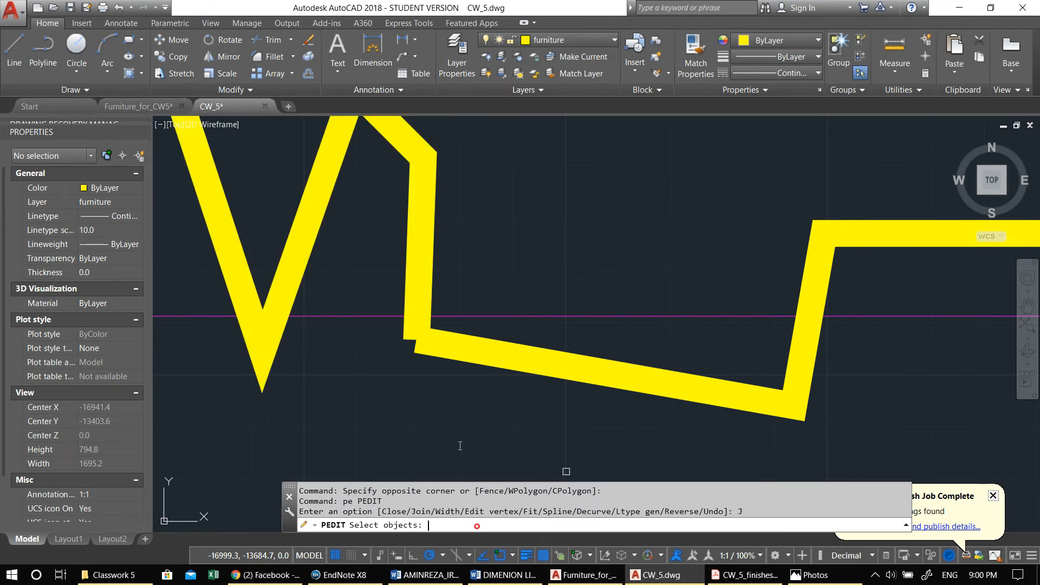
{"action": "left_click", "coordinate": [446, 363]}
{"action": "left_click", "coordinate": [378, 327]}
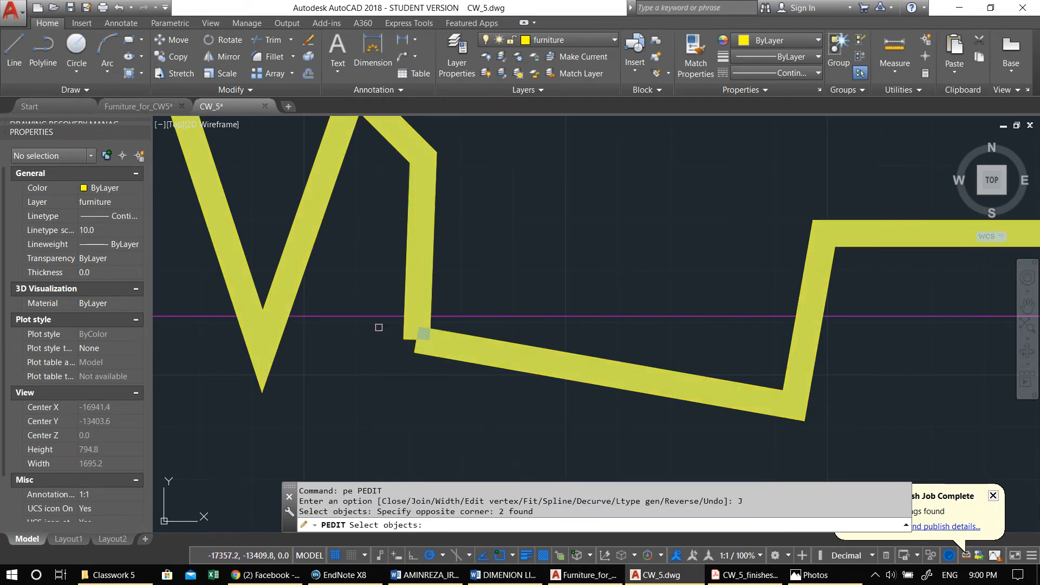
{"action": "key", "text": "Return"}
{"action": "scroll", "coordinate": [429, 342], "scroll_direction": "down", "scroll_amount": 5}
{"action": "key", "text": "Escape"}
Step: Set the width of all segments of the joined polyline to 15 with PEDIT
{"action": "left_click", "coordinate": [449, 348]}
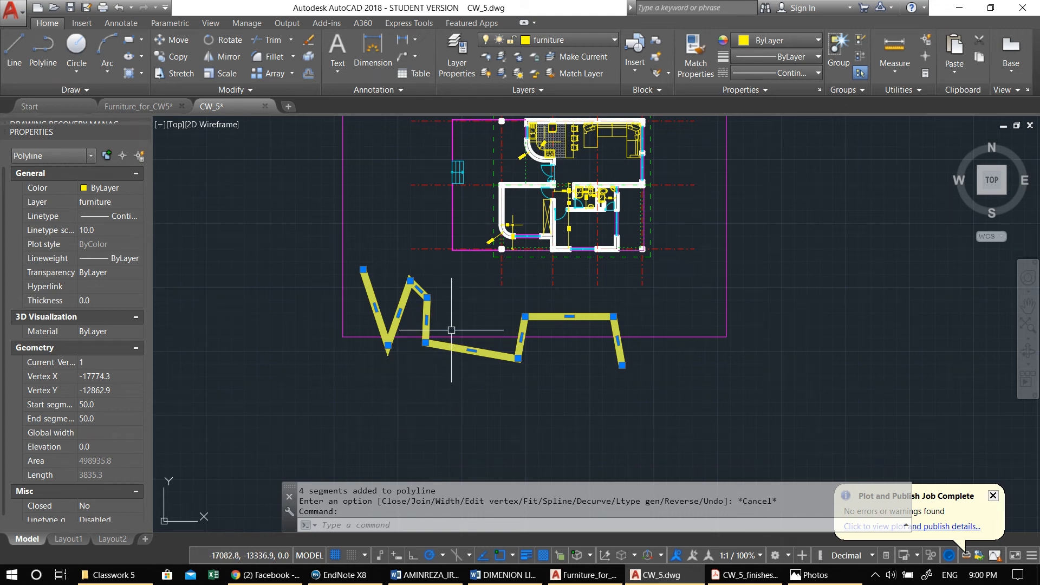
{"action": "type", "text": "pe"}
{"action": "key", "text": "Return"}
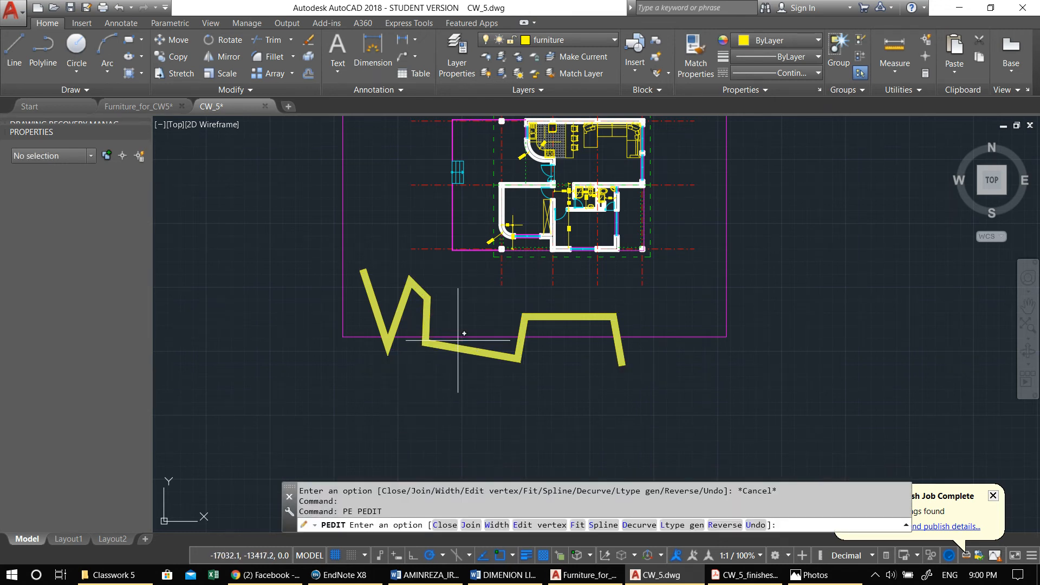
{"action": "type", "text": "w"}
{"action": "key", "text": "Return"}
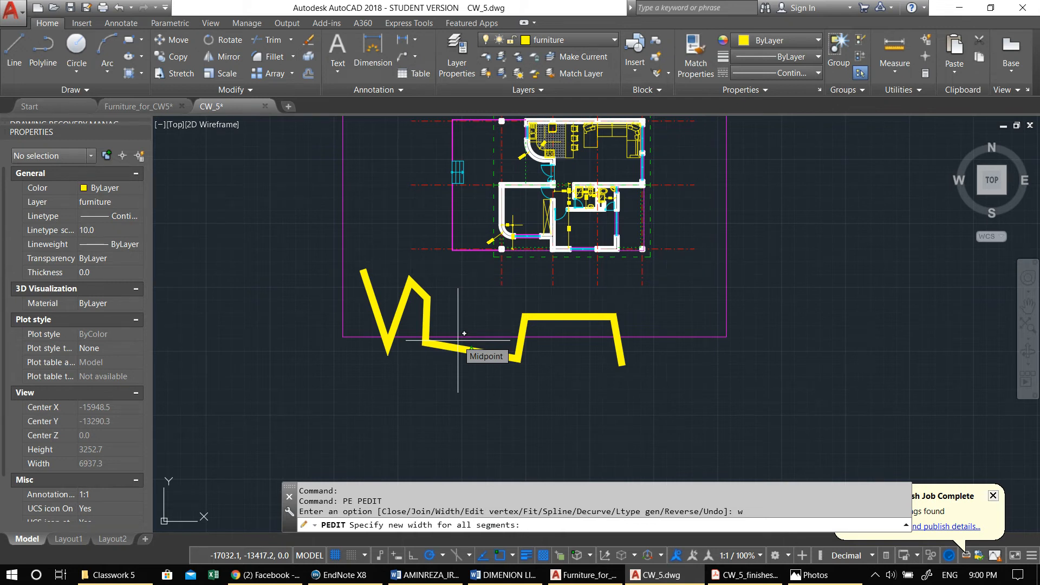
{"action": "type", "text": "15"}
{"action": "key", "text": "Return"}
{"action": "key", "text": "Escape"}
{"action": "key", "text": "Escape"}
Step: Try the Fit option of PEDIT on the joined polyline and undo the curve fitting
{"action": "scroll", "coordinate": [460, 333], "scroll_direction": "up", "scroll_amount": 3}
{"action": "scroll", "coordinate": [465, 314], "scroll_direction": "up", "scroll_amount": 1}
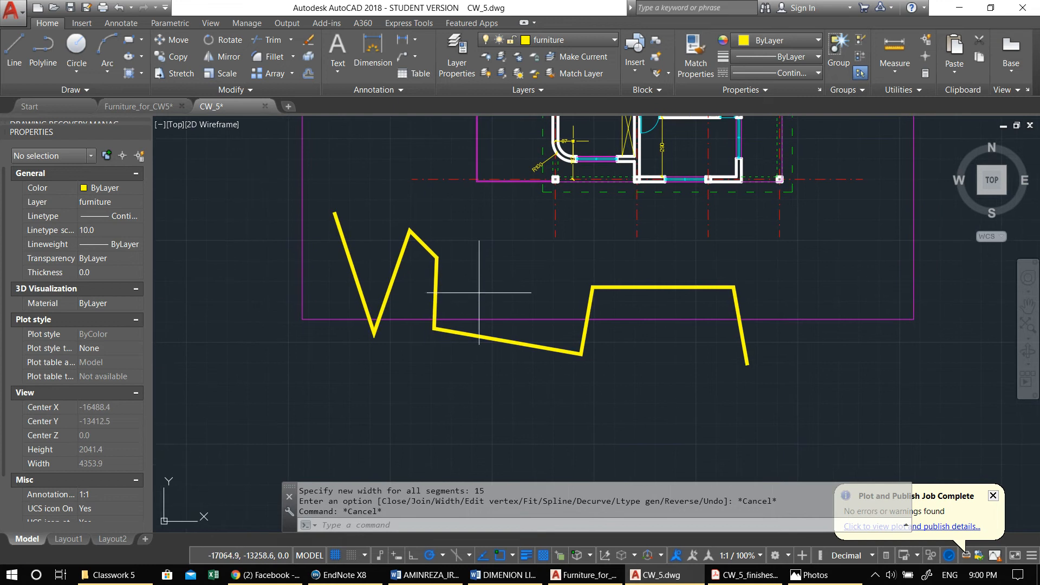
{"action": "left_click", "coordinate": [479, 292]}
{"action": "left_click", "coordinate": [428, 309]}
{"action": "key", "text": "Escape"}
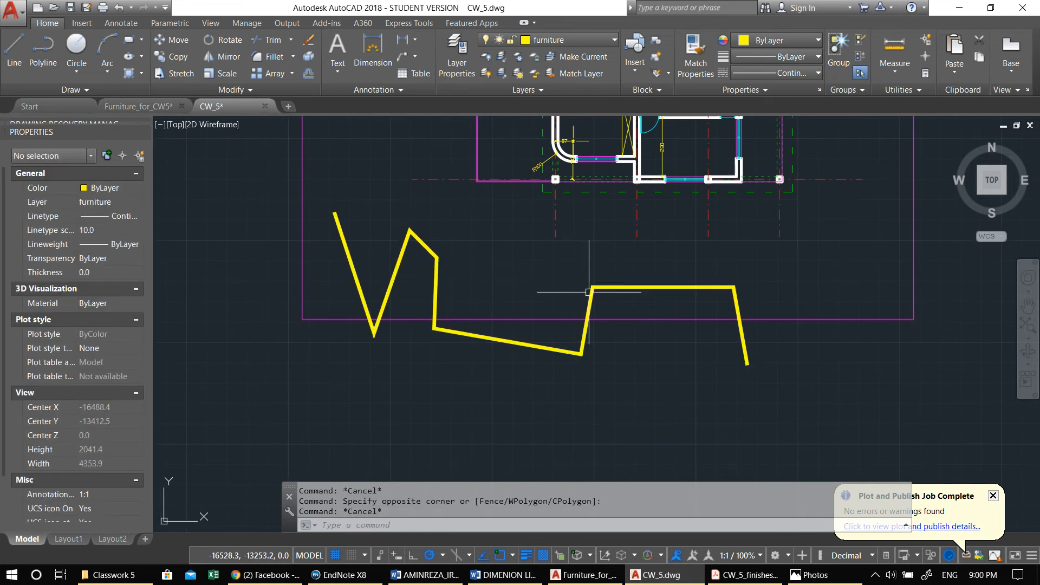
{"action": "left_click", "coordinate": [608, 309]}
{"action": "left_click", "coordinate": [559, 281]}
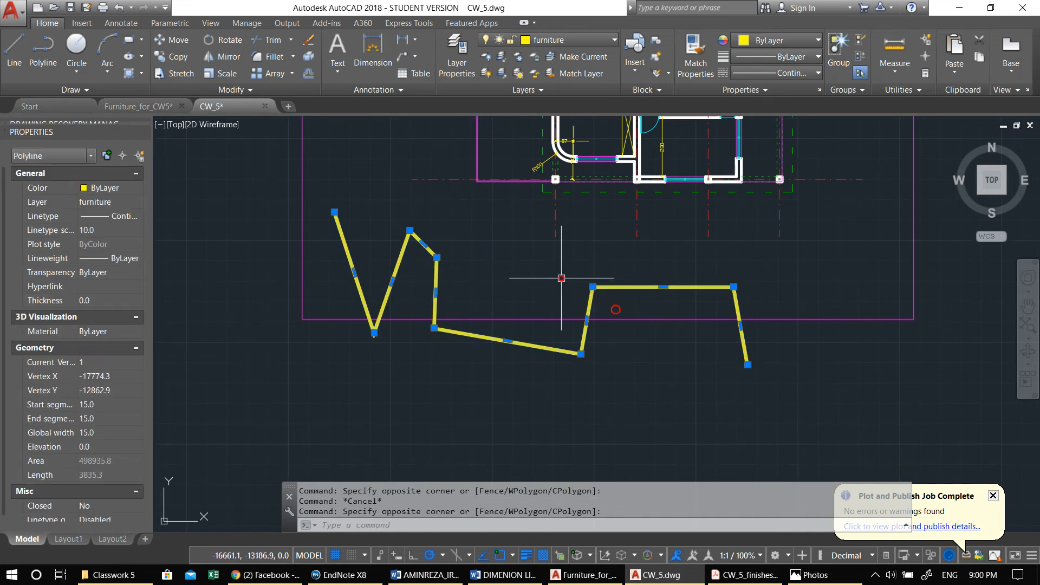
{"action": "type", "text": "pe"}
{"action": "key", "text": "Return"}
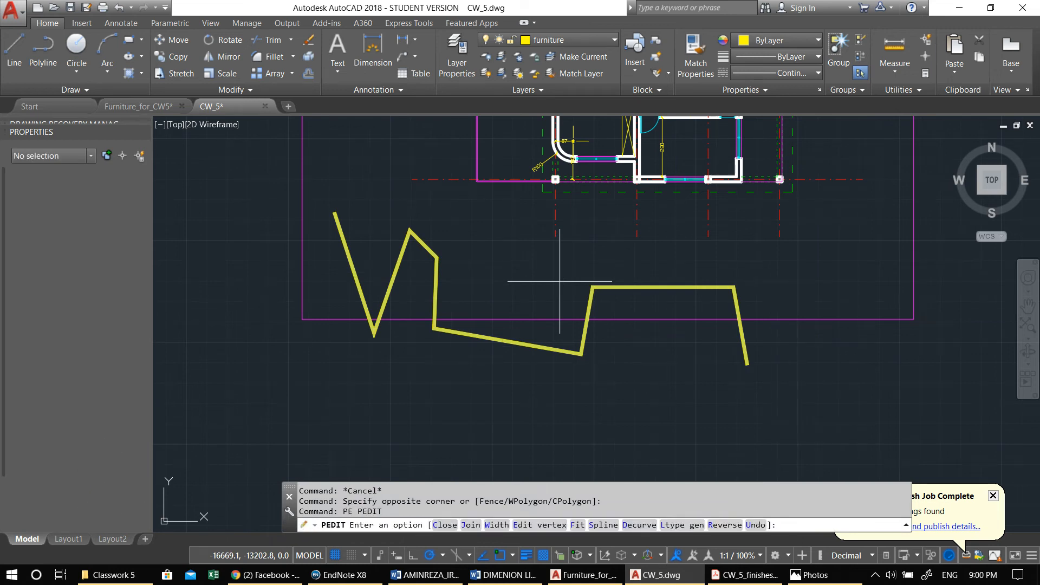
{"action": "left_click", "coordinate": [576, 525]}
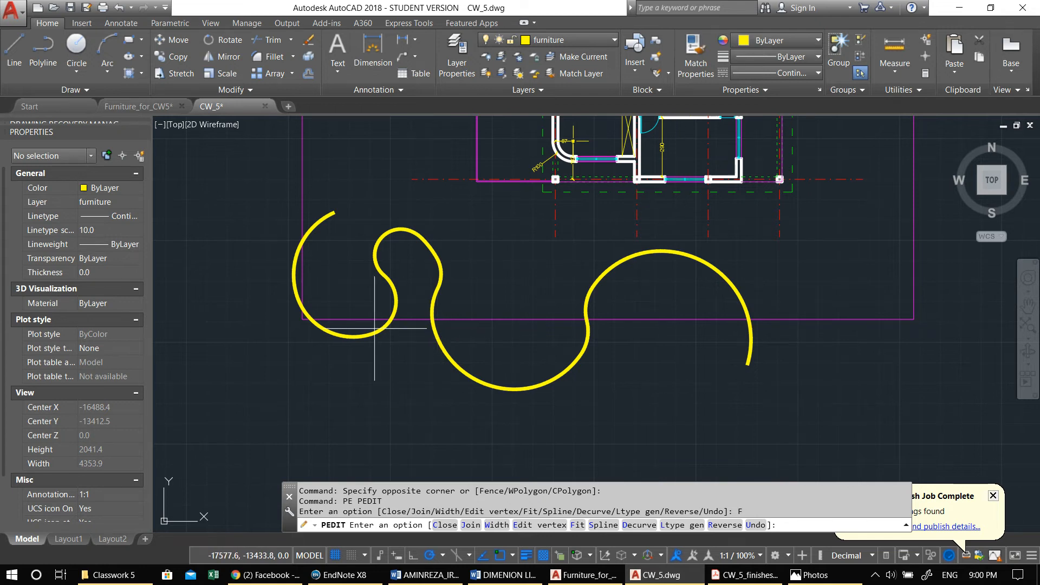
{"action": "key", "text": "Escape"}
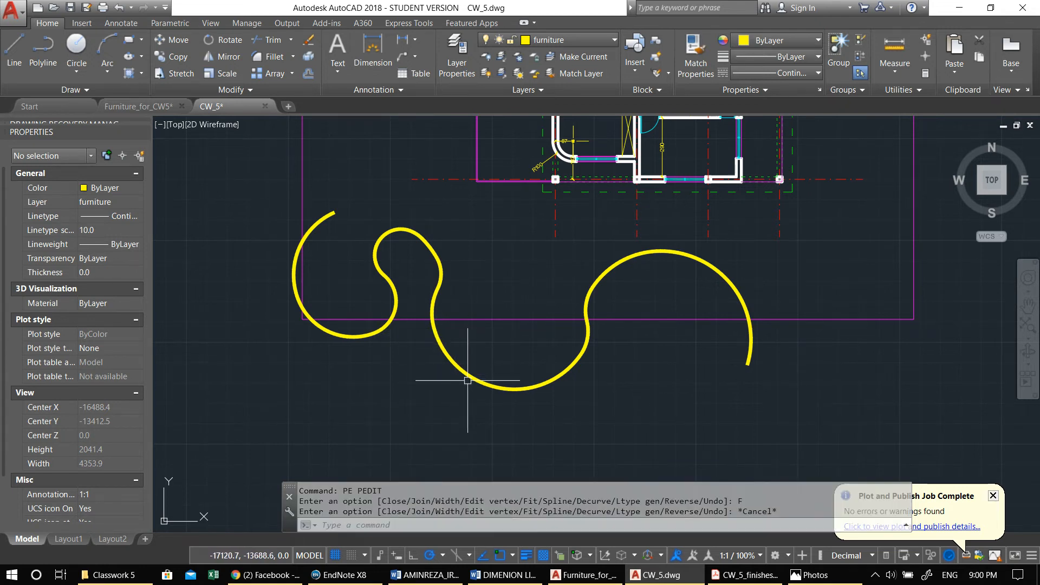
{"action": "key", "text": "ctrl+z"}
Step: Convert the joined polyline into a smooth curve with the Spline option of PEDIT
{"action": "left_click", "coordinate": [572, 383]}
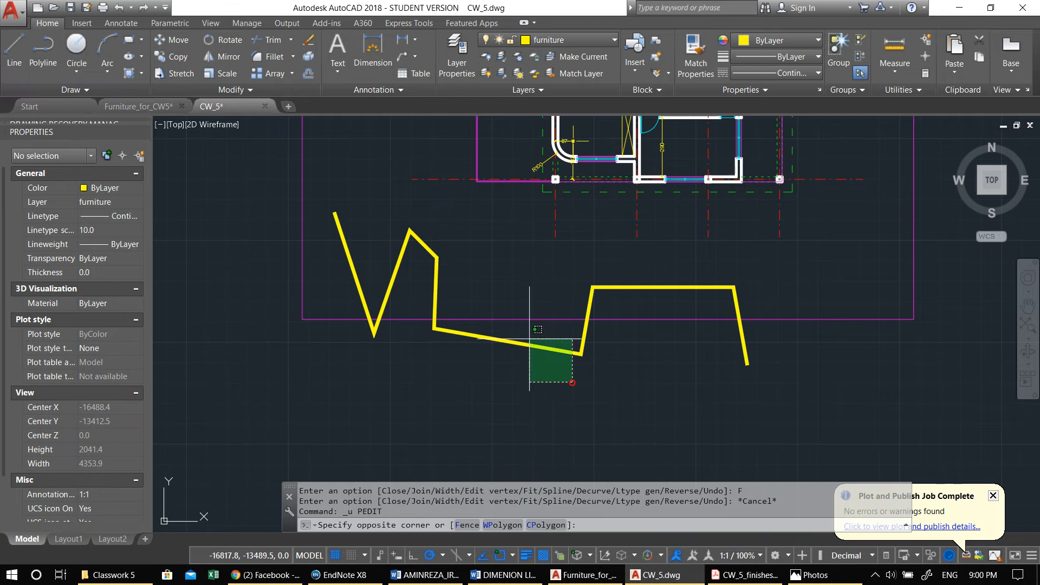
{"action": "left_click", "coordinate": [529, 336]}
{"action": "type", "text": "pe"}
{"action": "key", "text": "Return"}
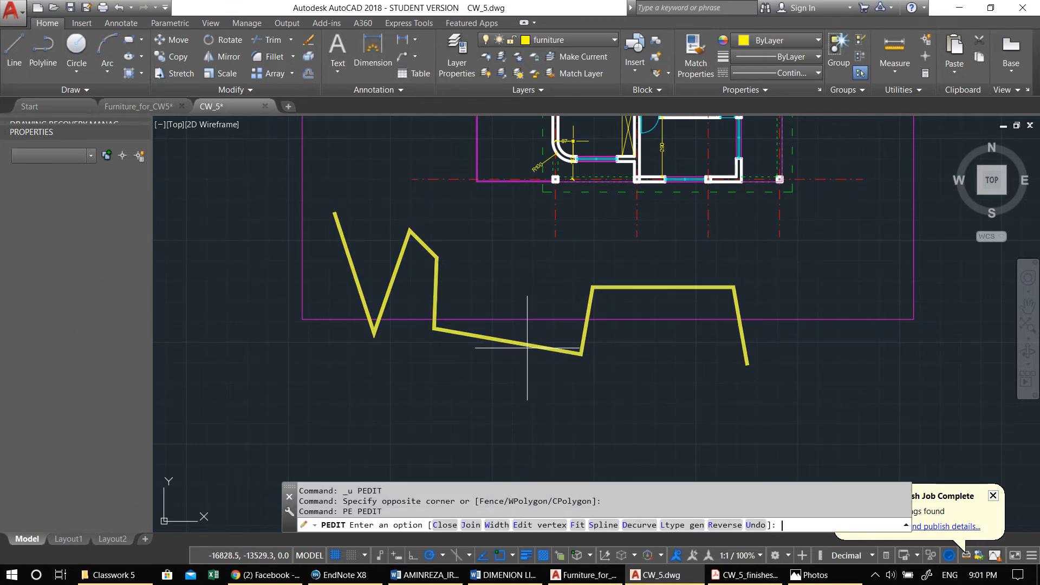
{"action": "left_click", "coordinate": [604, 524]}
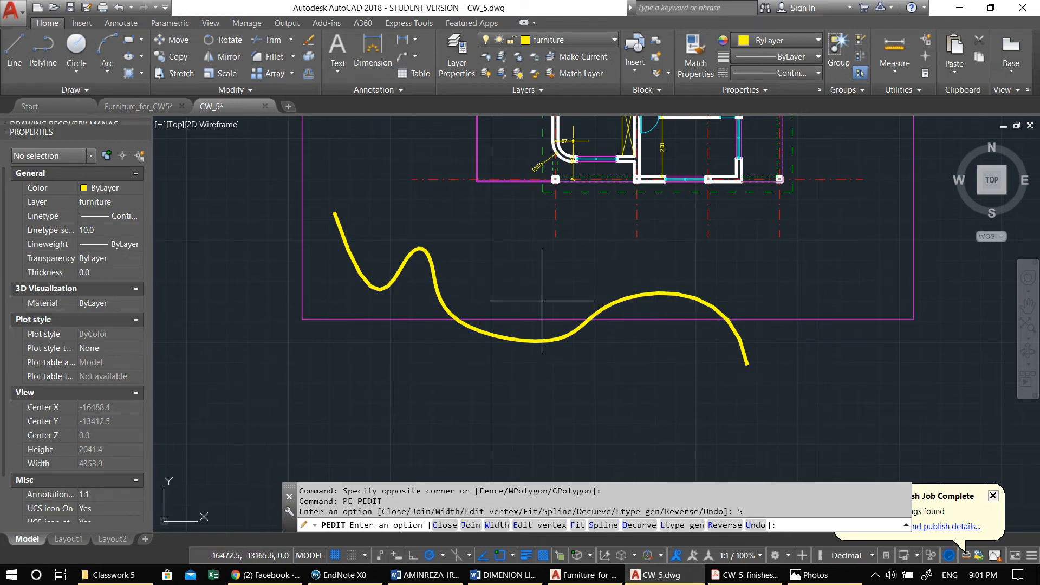
{"action": "key", "text": "Escape"}
Step: Stretch the curve's first lower control vertex up and left, the next peak vertex higher, and the left end out beyond the frame's left edge
{"action": "left_click", "coordinate": [363, 277]}
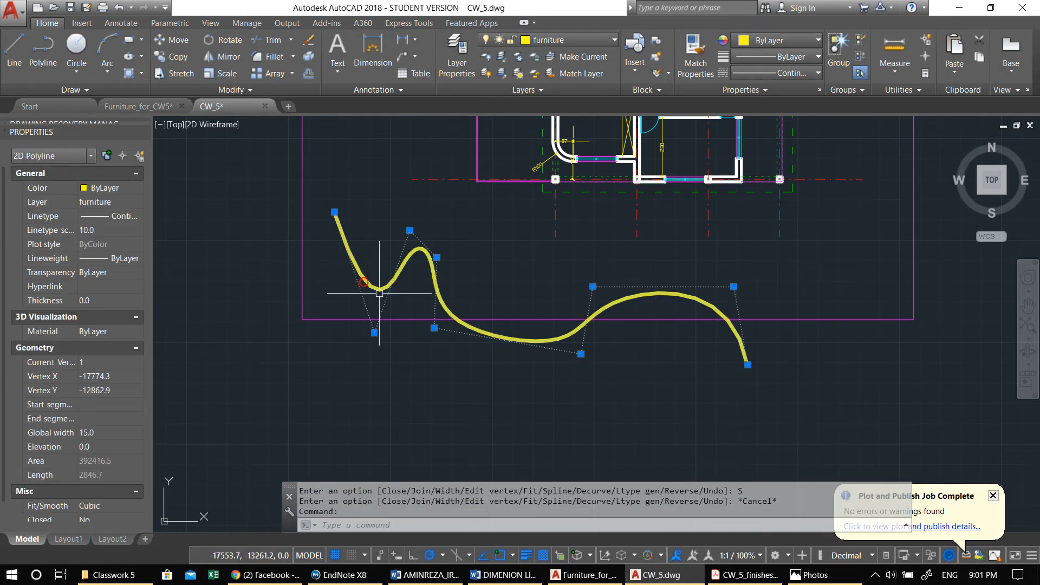
{"action": "left_click", "coordinate": [374, 332]}
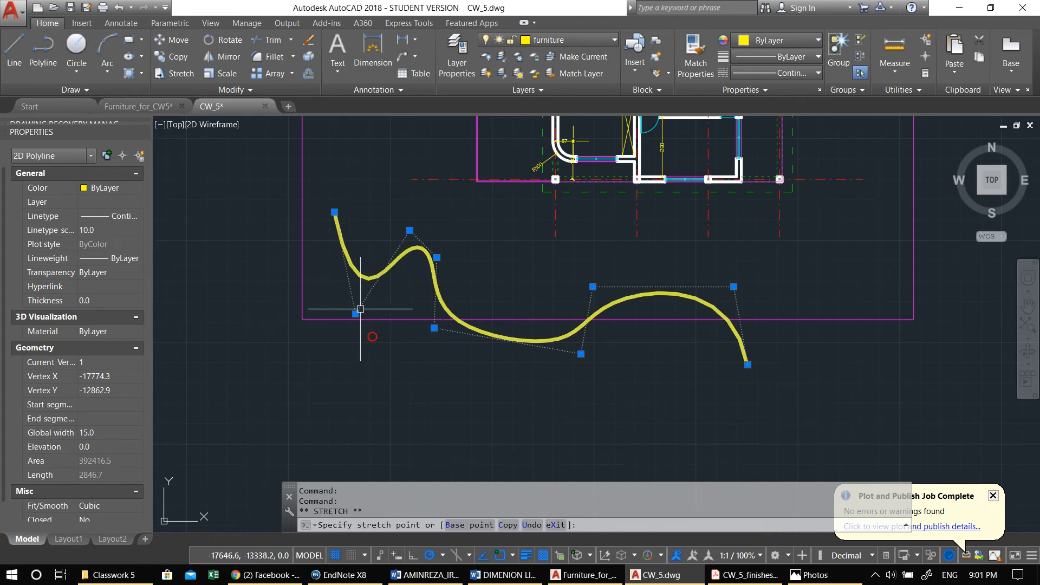
{"action": "left_click", "coordinate": [355, 313]}
{"action": "left_click", "coordinate": [410, 230]}
{"action": "left_click", "coordinate": [410, 206]}
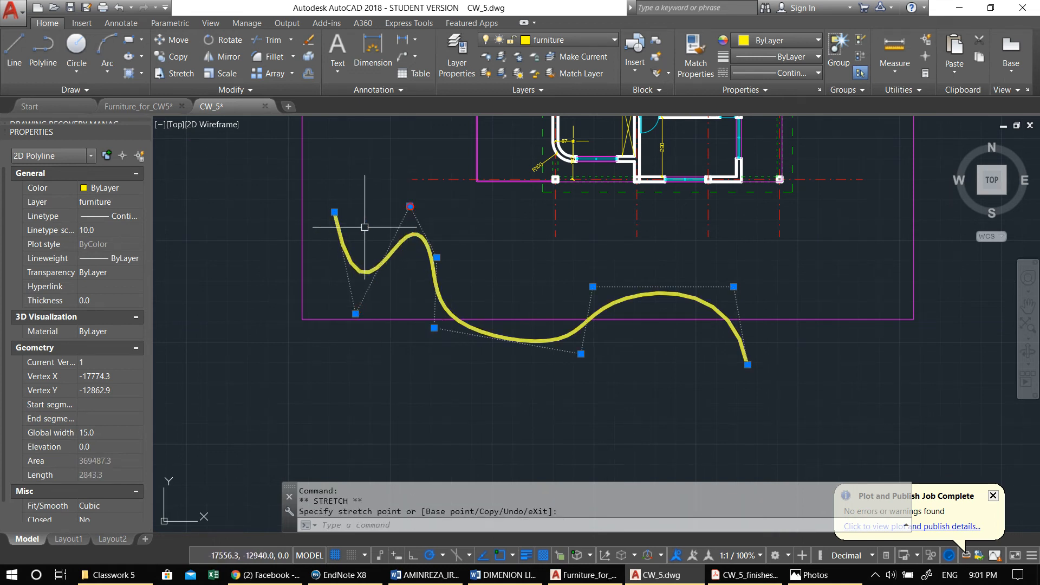
{"action": "left_click", "coordinate": [334, 212]}
{"action": "left_click", "coordinate": [244, 221]}
{"action": "key", "text": "Escape"}
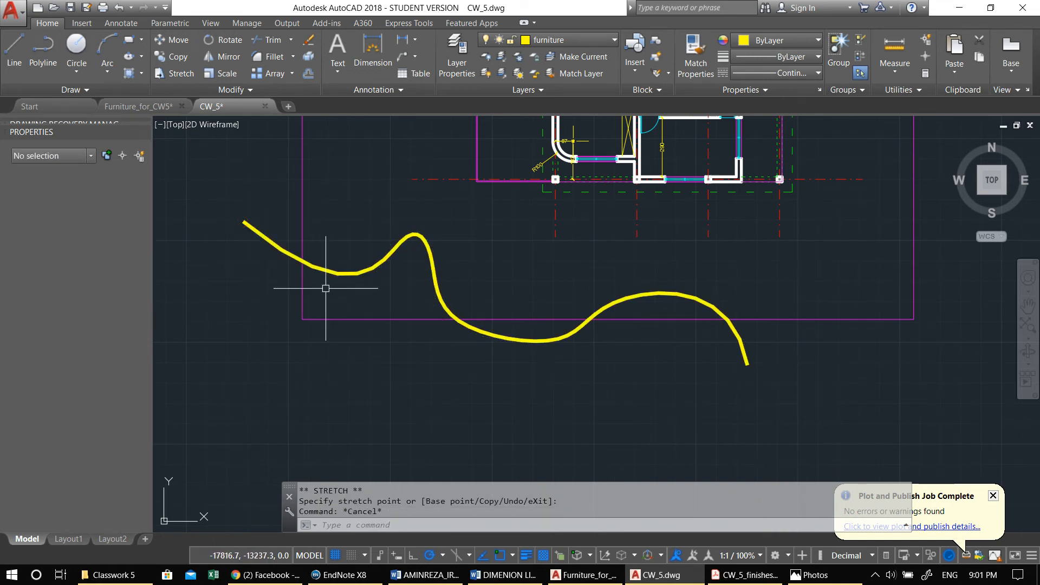
Step: Straighten the splined polyline back into line segments with the Decurve option of PEDIT
{"action": "left_click", "coordinate": [457, 278]}
{"action": "left_click", "coordinate": [301, 235]}
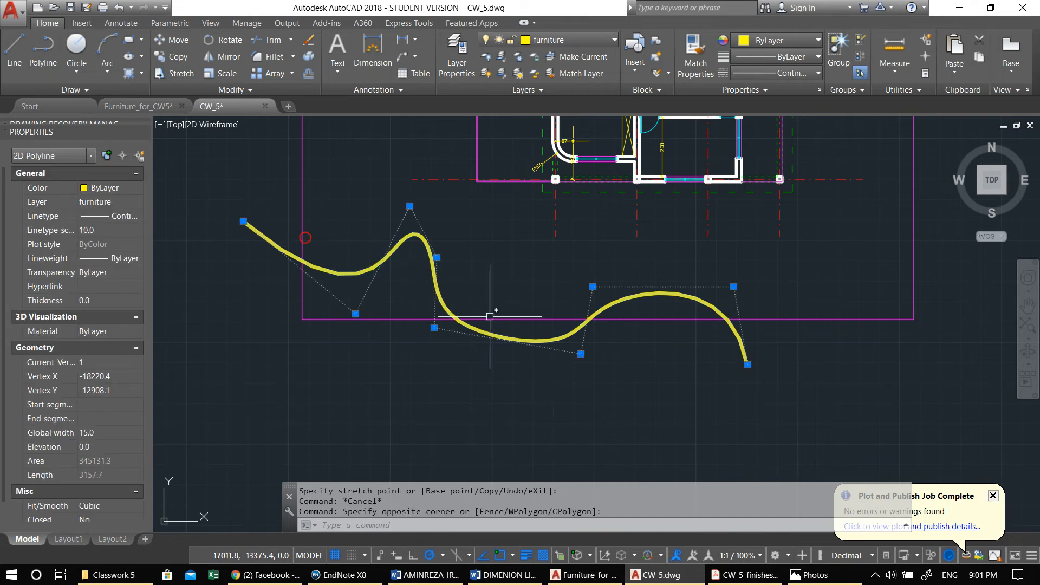
{"action": "type", "text": "pe"}
{"action": "key", "text": "Return"}
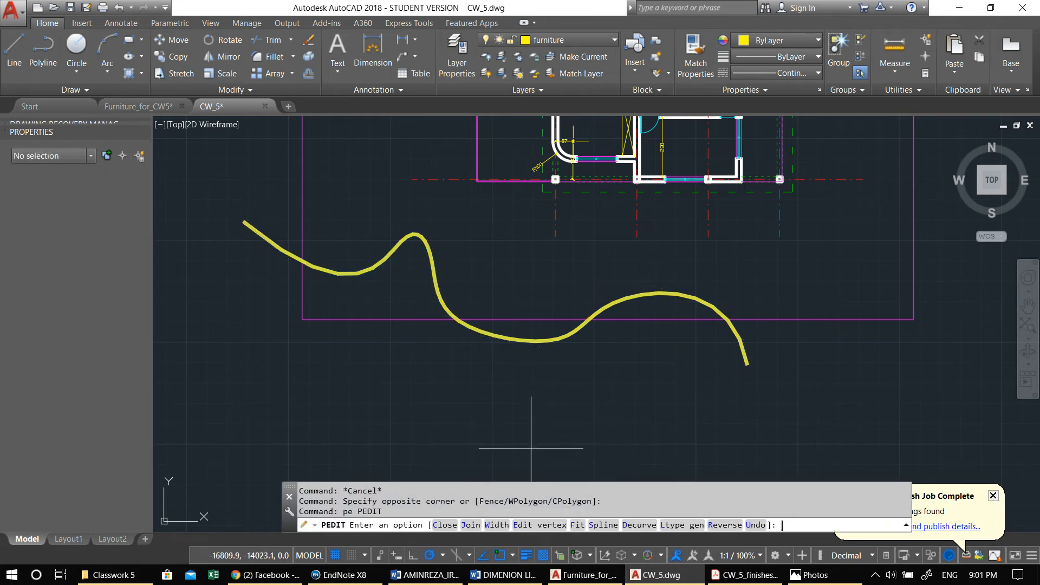
{"action": "left_click", "coordinate": [646, 524]}
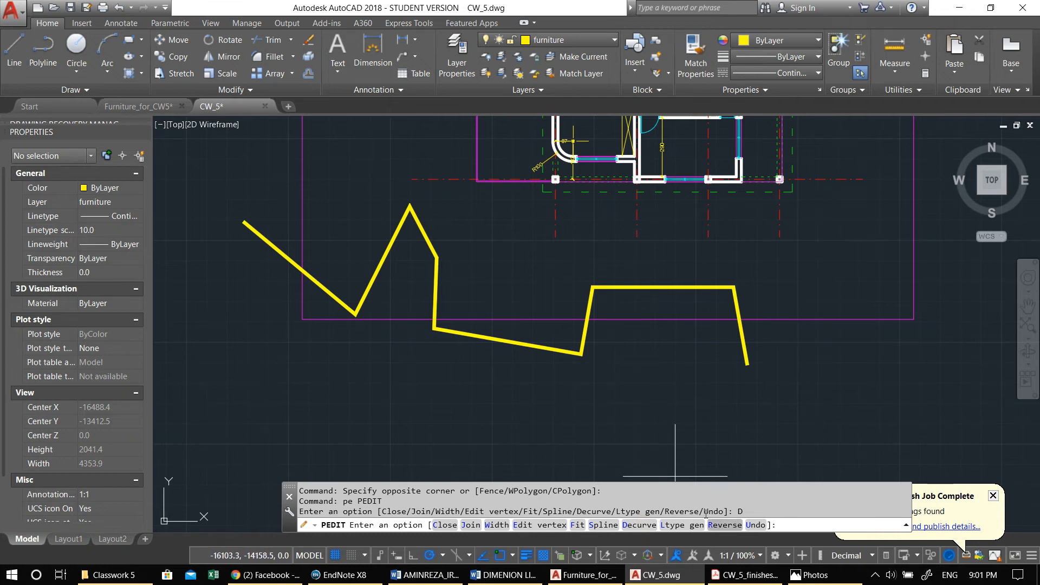
{"action": "key", "text": "Escape"}
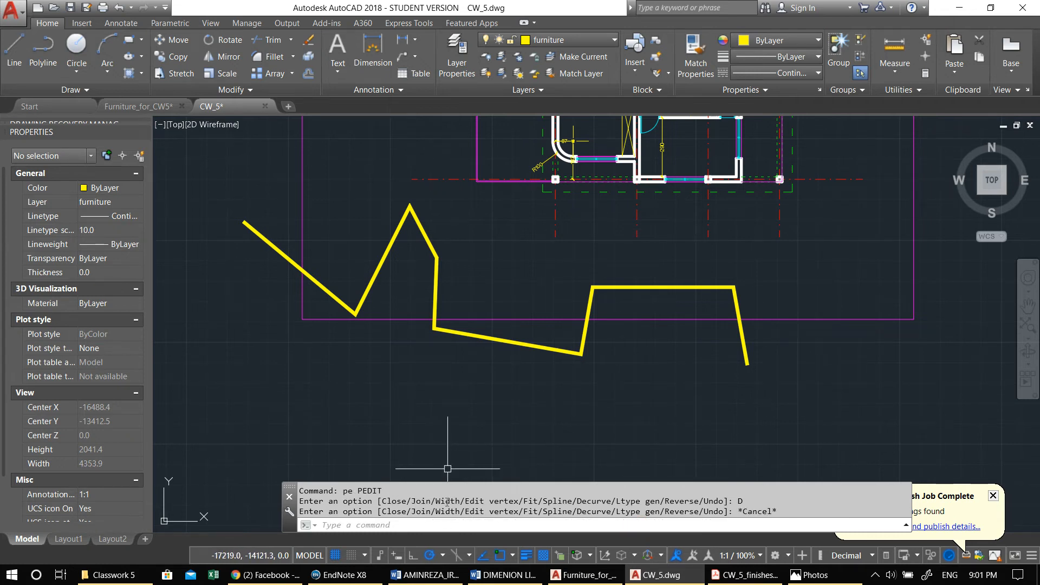
Step: Erase the joined demonstration polyline below the floor plan
{"action": "left_click", "coordinate": [391, 286]}
{"action": "left_click", "coordinate": [353, 252]}
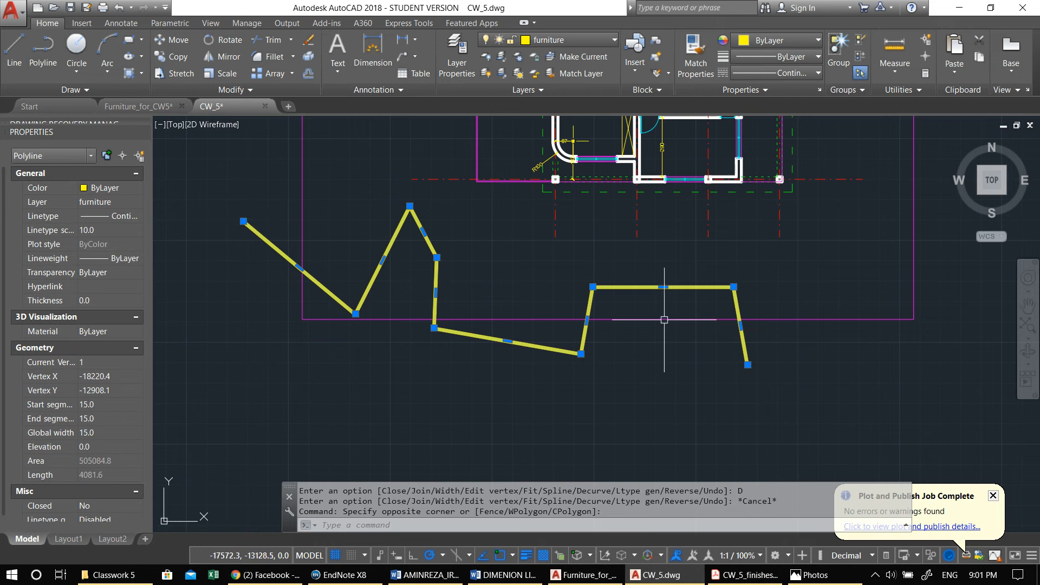
{"action": "scroll", "coordinate": [763, 337], "scroll_direction": "down", "scroll_amount": 2}
{"action": "type", "text": "e"}
{"action": "key", "text": "Return"}
{"action": "mouse_move", "coordinate": [588, 315]}
{"action": "middle_mouse_down"}
{"action": "mouse_move", "coordinate": [500, 360]}
{"action": "mouse_move", "coordinate": [517, 342]}
{"action": "middle_mouse_up"}
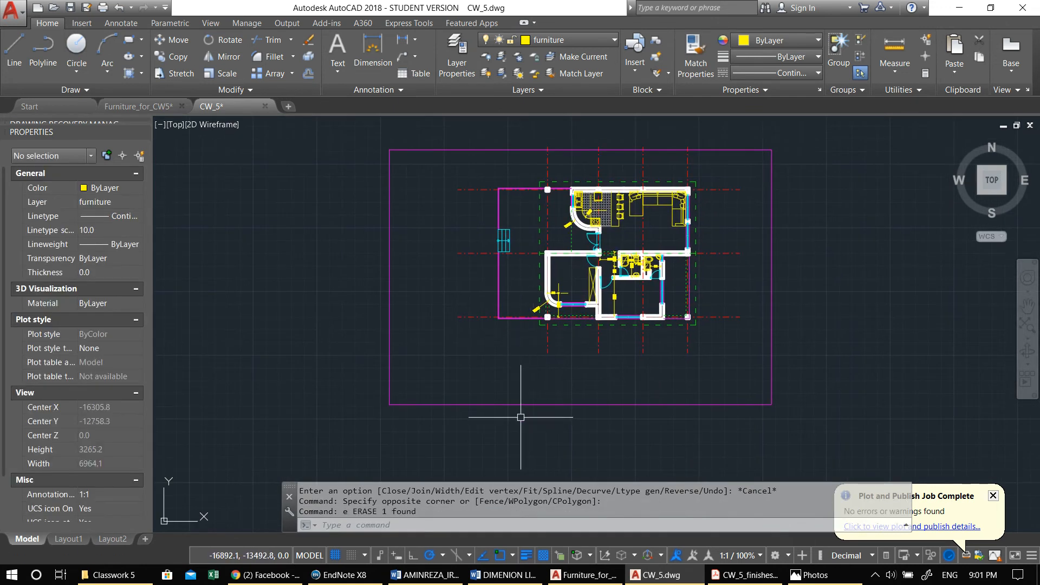
{"action": "middle_click_drag", "start_coordinate": [544, 243], "coordinate": [443, 280]}
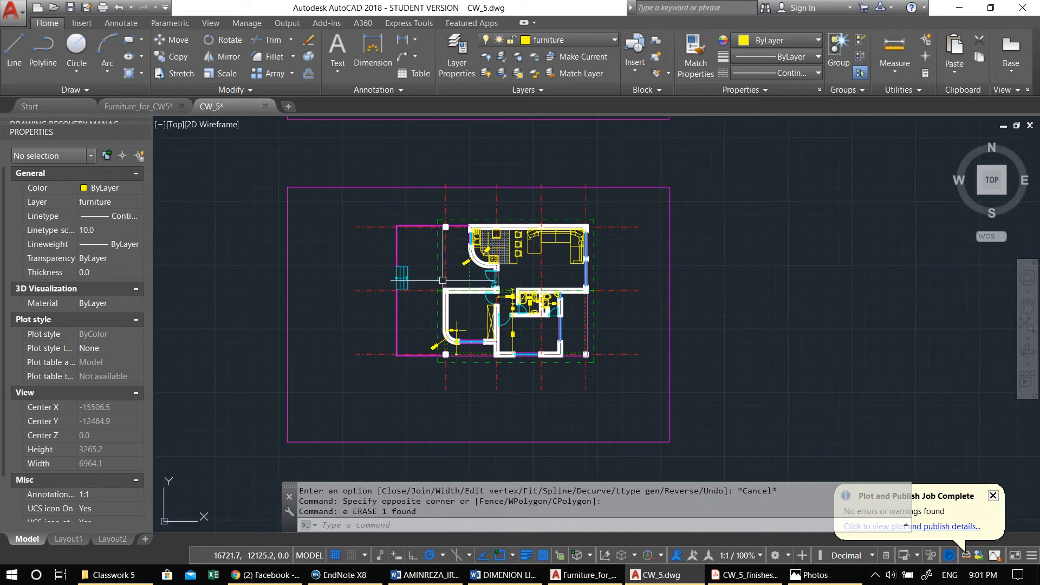
{"action": "scroll", "coordinate": [391, 284], "scroll_direction": "up", "scroll_amount": 2}
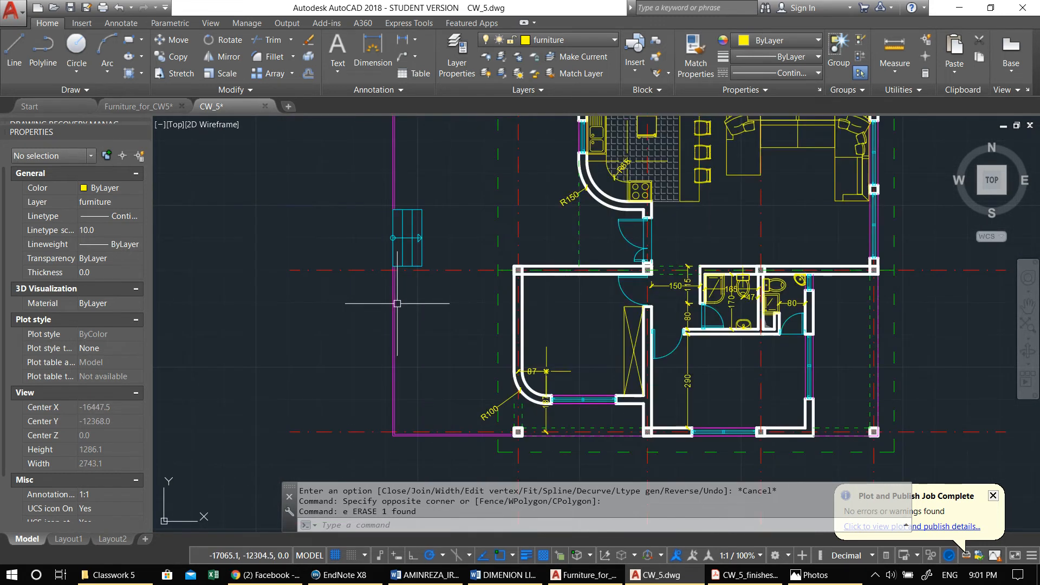
{"action": "scroll", "coordinate": [395, 289], "scroll_direction": "down", "scroll_amount": 2}
{"action": "middle_click_drag", "start_coordinate": [398, 251], "coordinate": [442, 232]}
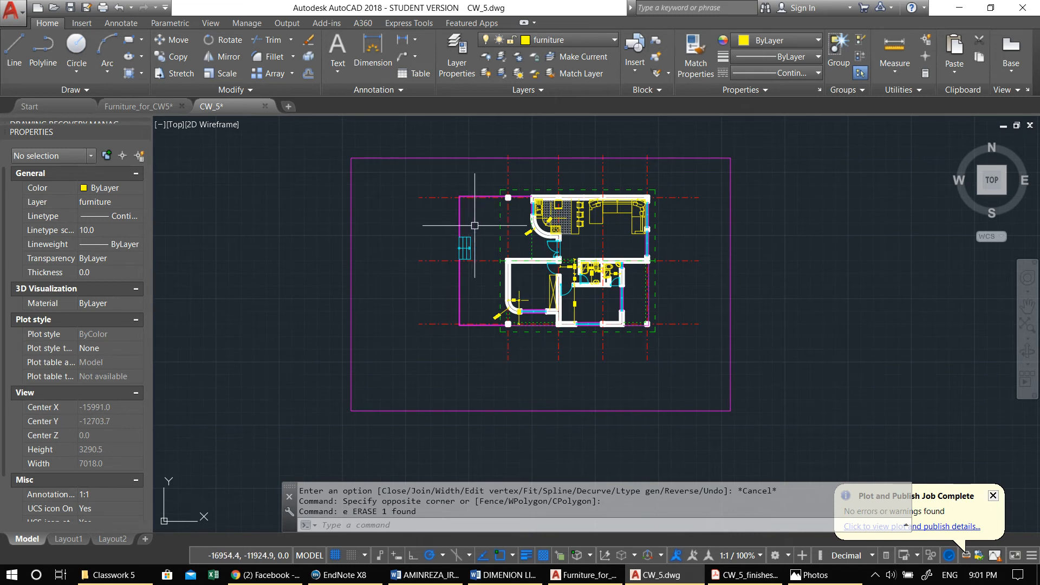
{"action": "scroll", "coordinate": [464, 222], "scroll_direction": "down", "scroll_amount": 3}
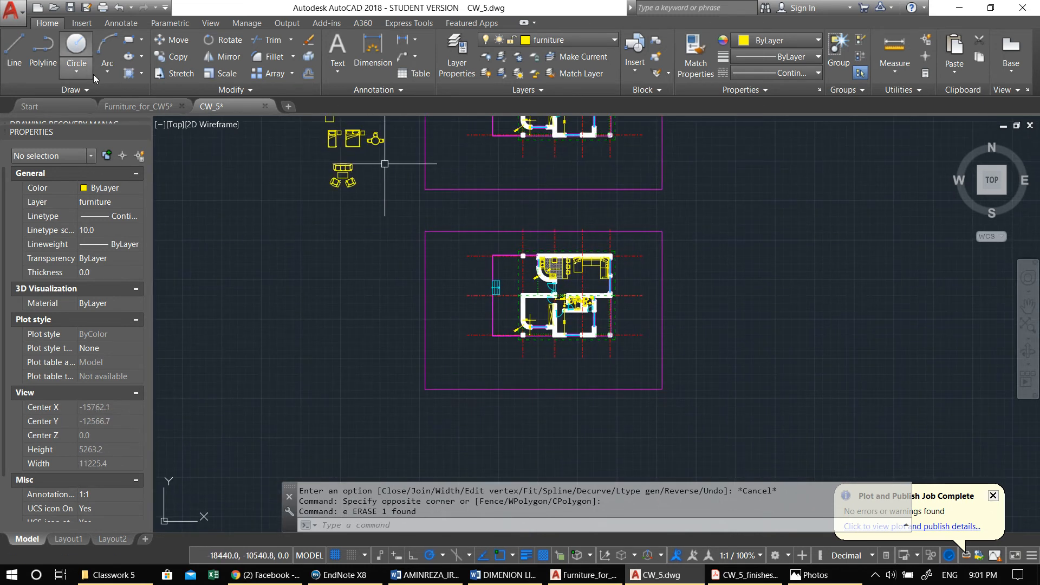
Step: Switch to the Furniture_for_CW5 drawing and select all the tree blocks together with the three car blocks
{"action": "left_click", "coordinate": [120, 107]}
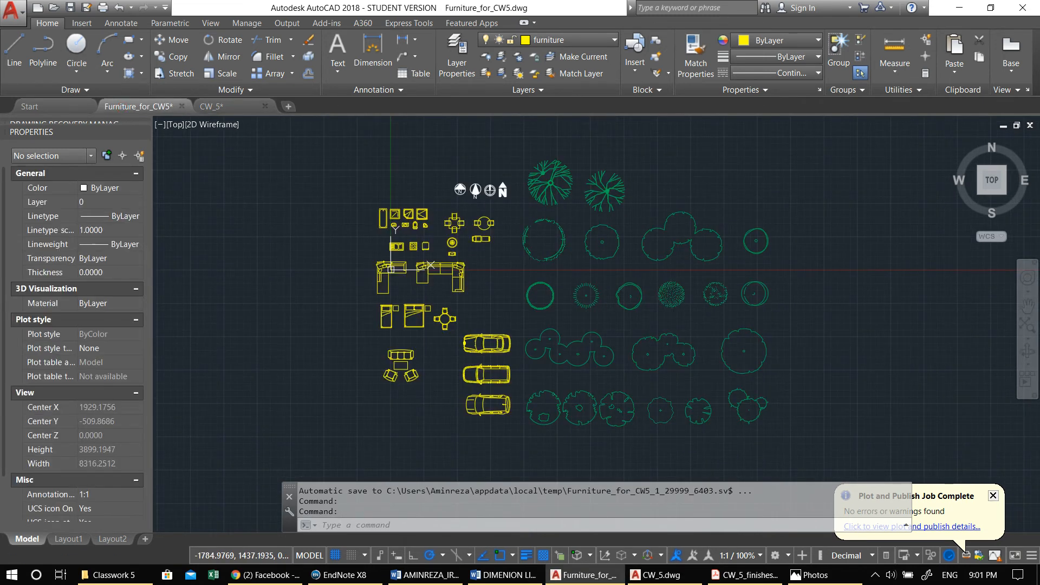
{"action": "left_click", "coordinate": [557, 320]}
{"action": "left_click", "coordinate": [420, 179]}
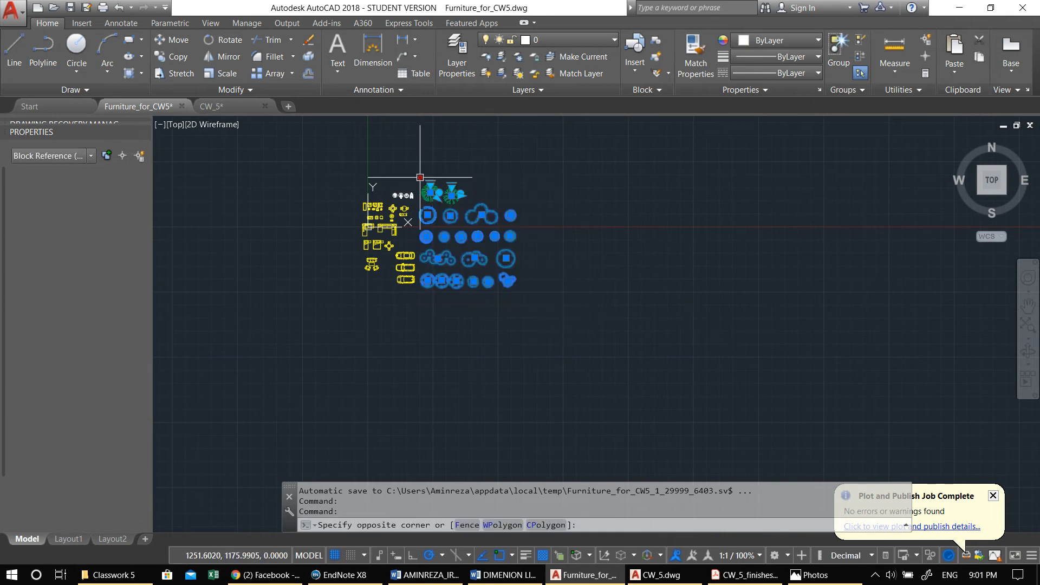
{"action": "scroll", "coordinate": [413, 201], "scroll_direction": "up", "scroll_amount": 4}
{"action": "scroll", "coordinate": [395, 222], "scroll_direction": "up", "scroll_amount": 2}
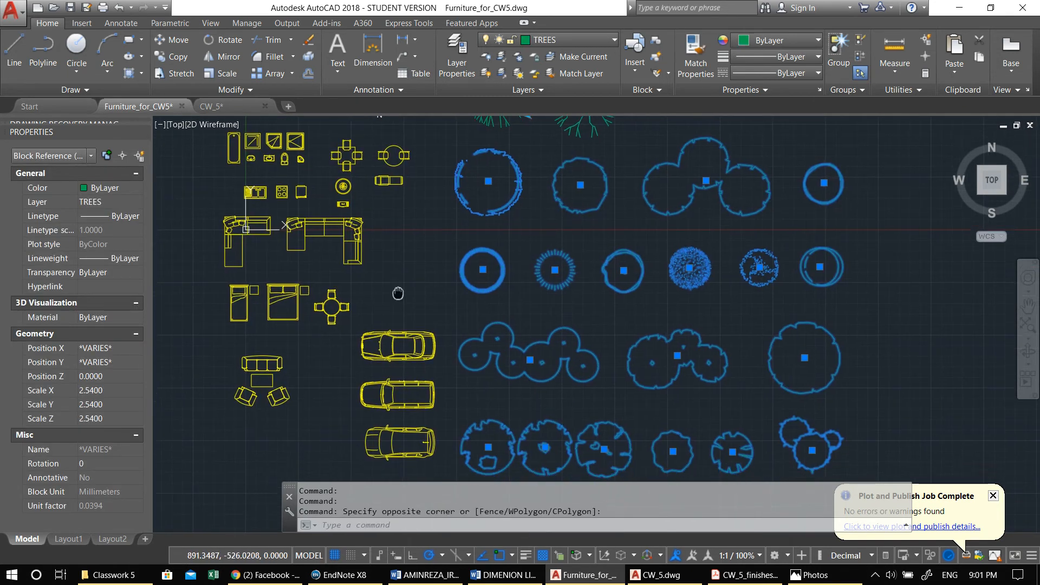
{"action": "left_click", "coordinate": [426, 388]}
{"action": "left_click", "coordinate": [392, 227]}
{"action": "middle_click_drag", "start_coordinate": [392, 227], "coordinate": [408, 436]}
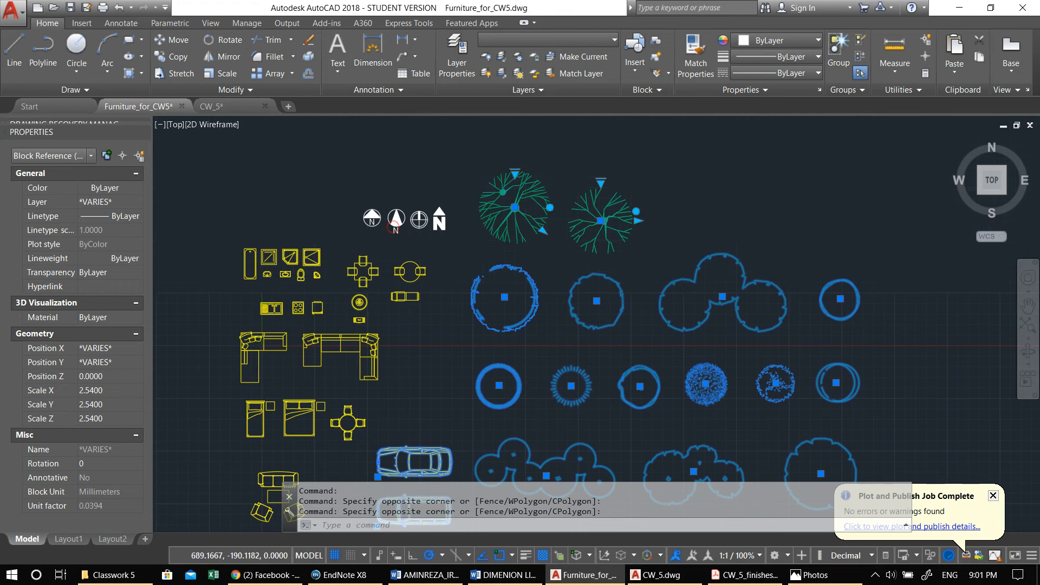
Step: Add the outdoor tables, parasol, lounger and small chair, plus the four north arrow symbols, to the selection
{"action": "scroll", "coordinate": [344, 301], "scroll_direction": "up", "scroll_amount": 4}
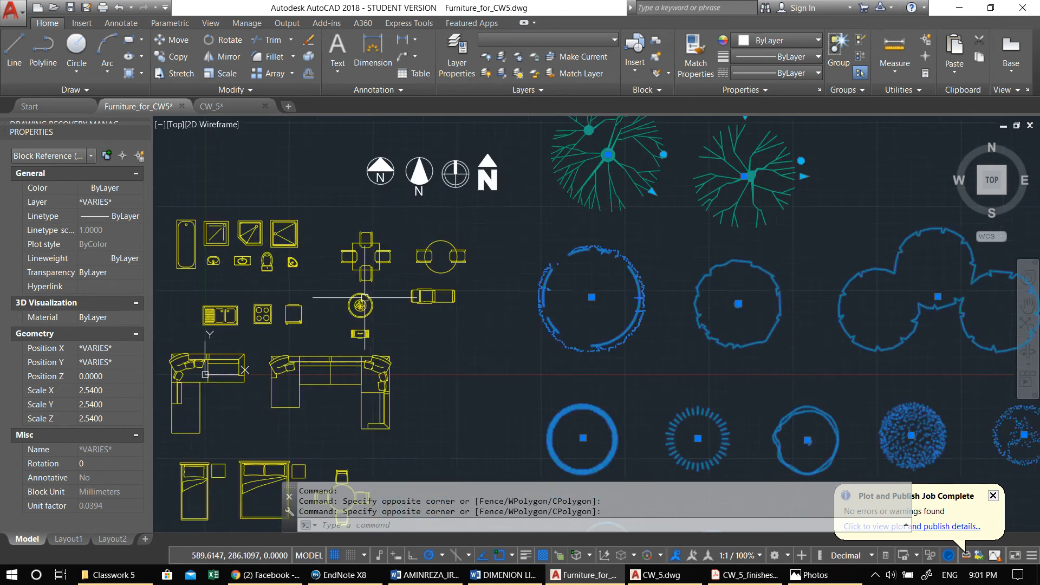
{"action": "left_click", "coordinate": [537, 355]}
{"action": "left_click", "coordinate": [325, 193]}
{"action": "scroll", "coordinate": [353, 228], "scroll_direction": "down", "scroll_amount": 4}
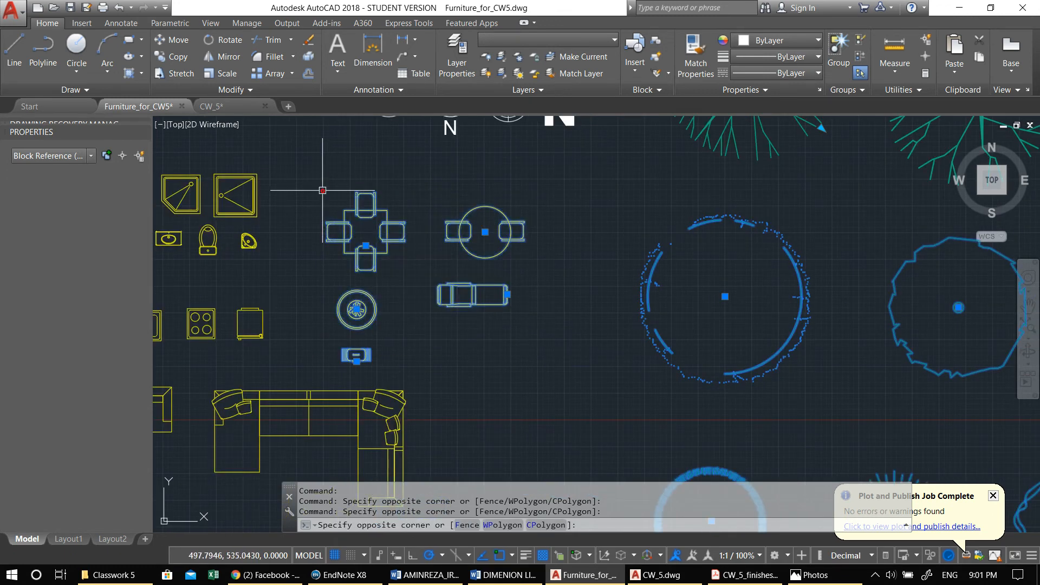
{"action": "left_click", "coordinate": [450, 205]}
{"action": "left_click", "coordinate": [346, 165]}
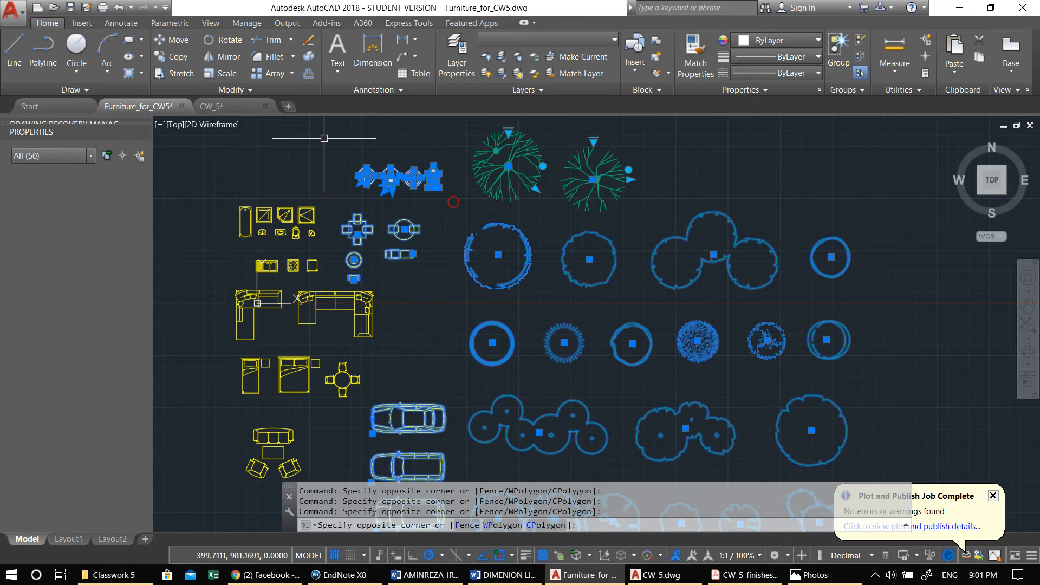
Step: Copy the selected blocks with a base point and paste them into the CW_5 drawing, right of the lower floor-plan sheet
{"action": "key", "text": "ctrl+shift+c"}
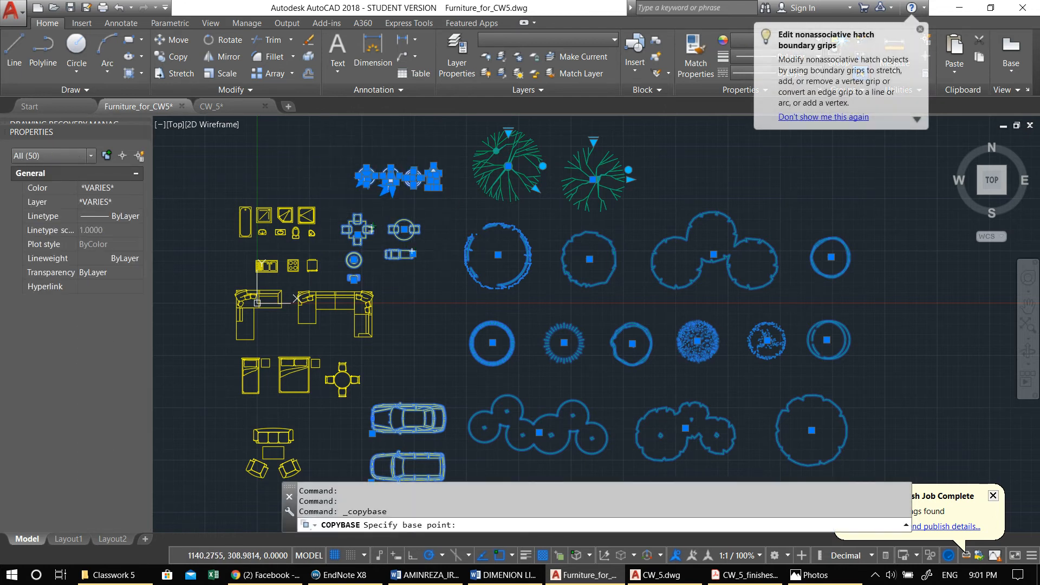
{"action": "left_click", "coordinate": [448, 251]}
{"action": "left_click", "coordinate": [211, 107]}
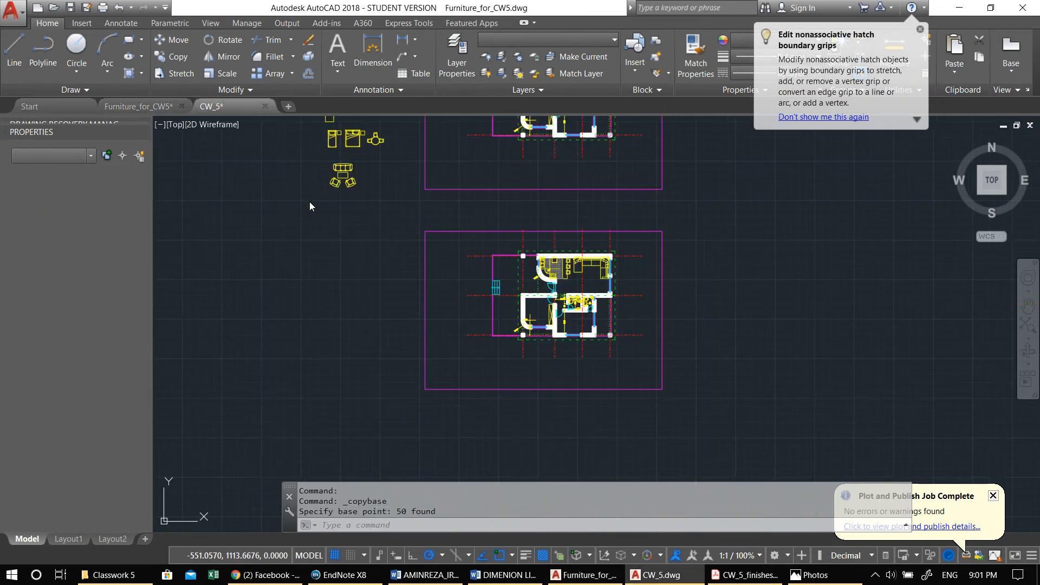
{"action": "scroll", "coordinate": [370, 237], "scroll_direction": "down", "scroll_amount": 2}
{"action": "key", "text": "ctrl+v"}
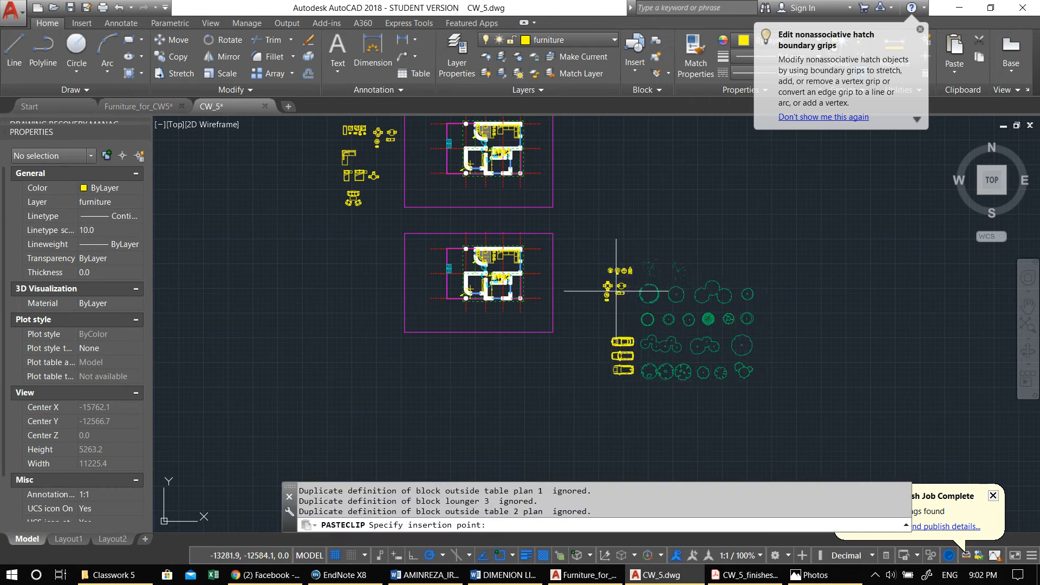
{"action": "scroll", "coordinate": [623, 303], "scroll_direction": "up", "scroll_amount": 4}
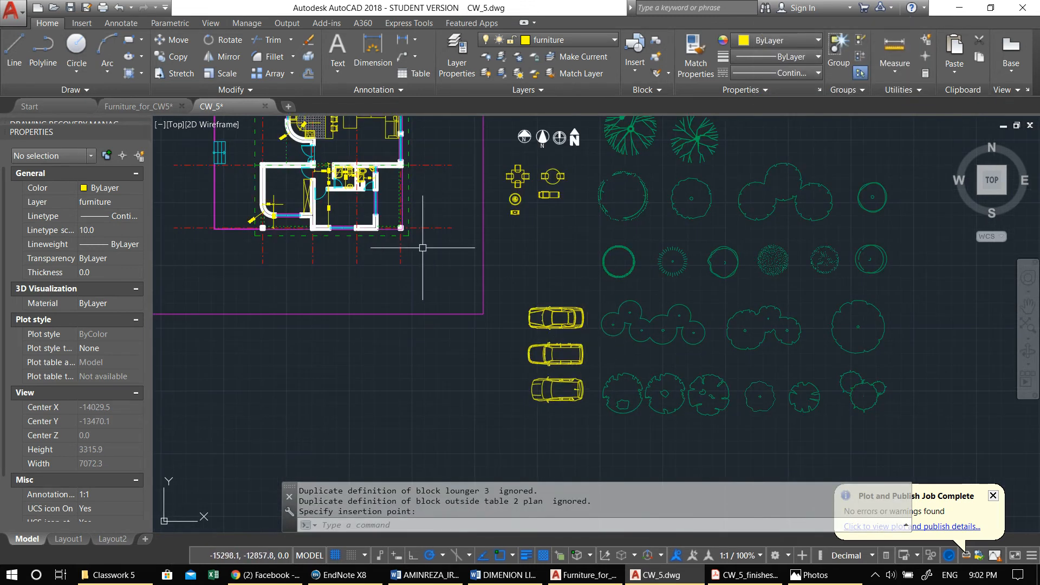
{"action": "key", "text": "Escape"}
{"action": "key", "text": "Escape"}
Step: Examine the lower floor plan and the properties of the dashed green roof outline around it
{"action": "middle_click_drag", "start_coordinate": [443, 278], "coordinate": [431, 321]}
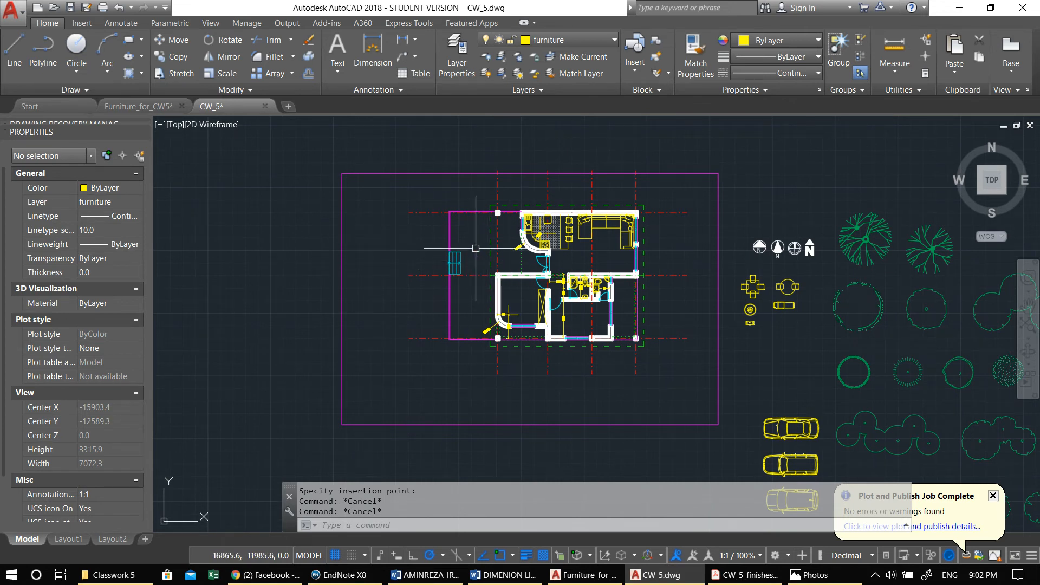
{"action": "middle_click_drag", "start_coordinate": [567, 250], "coordinate": [460, 281]}
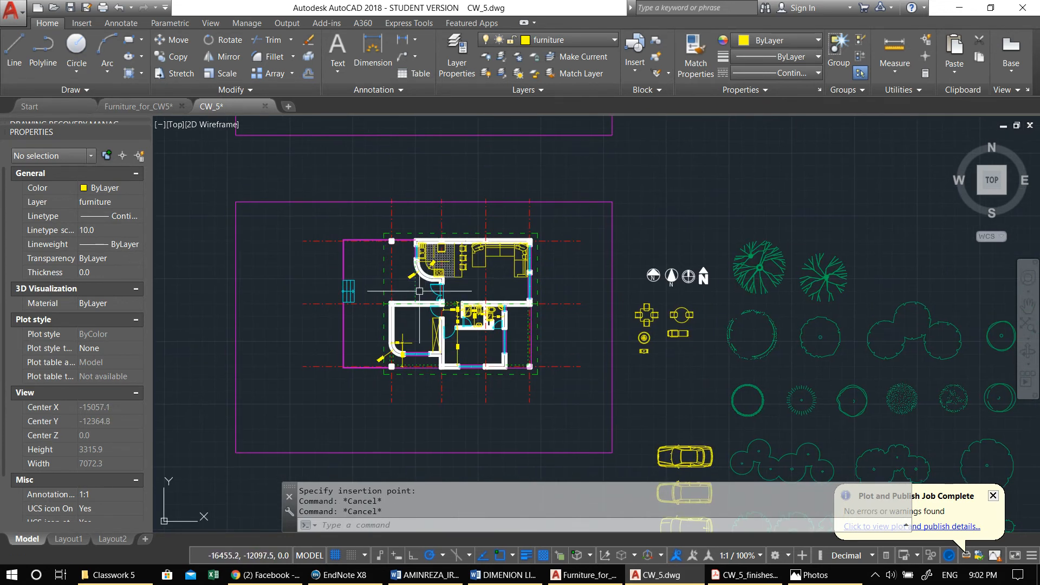
{"action": "scroll", "coordinate": [444, 257], "scroll_direction": "up", "scroll_amount": 2}
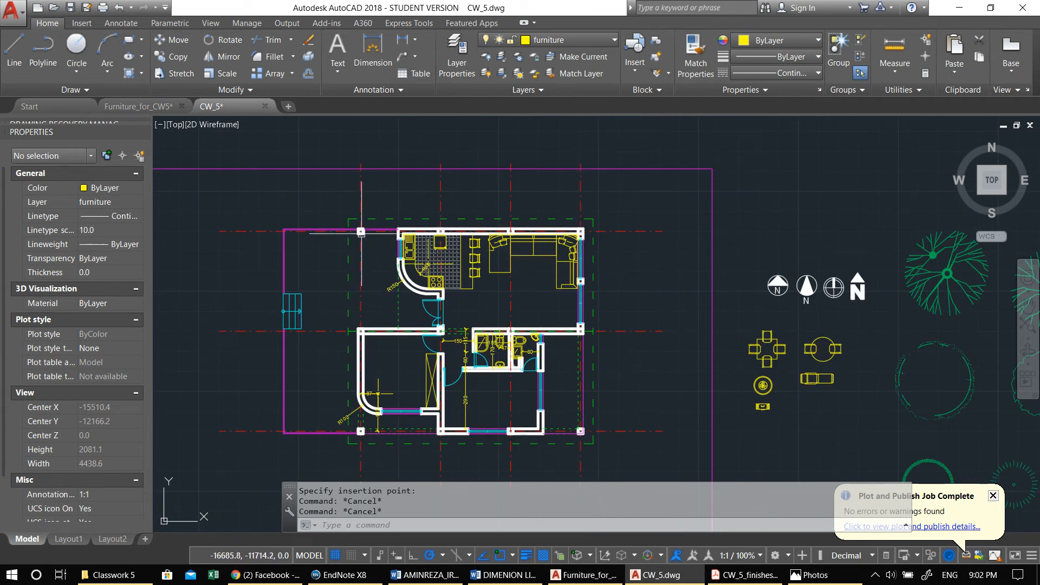
{"action": "scroll", "coordinate": [349, 237], "scroll_direction": "up", "scroll_amount": 2}
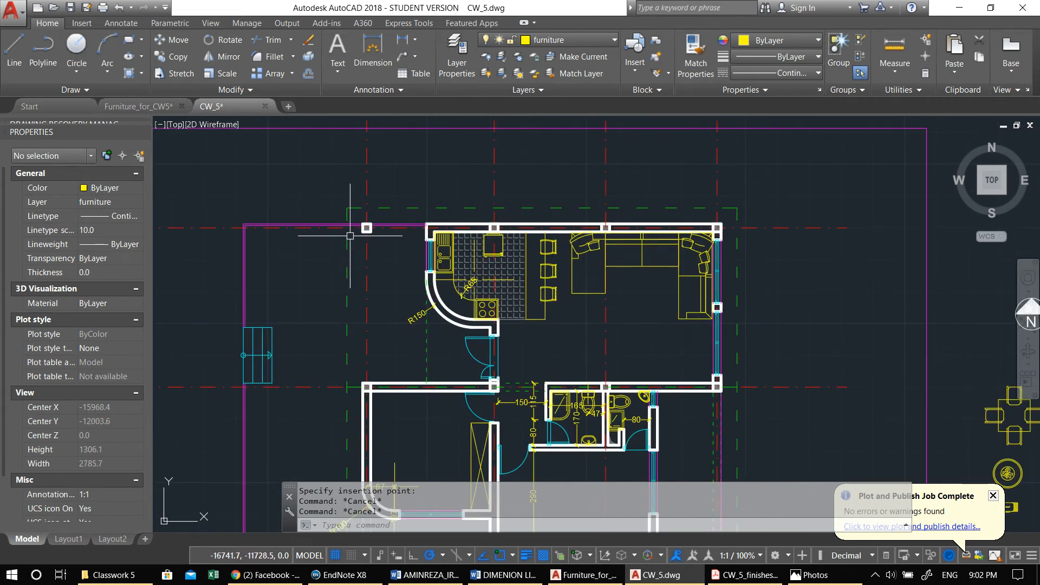
{"action": "left_click", "coordinate": [348, 209]}
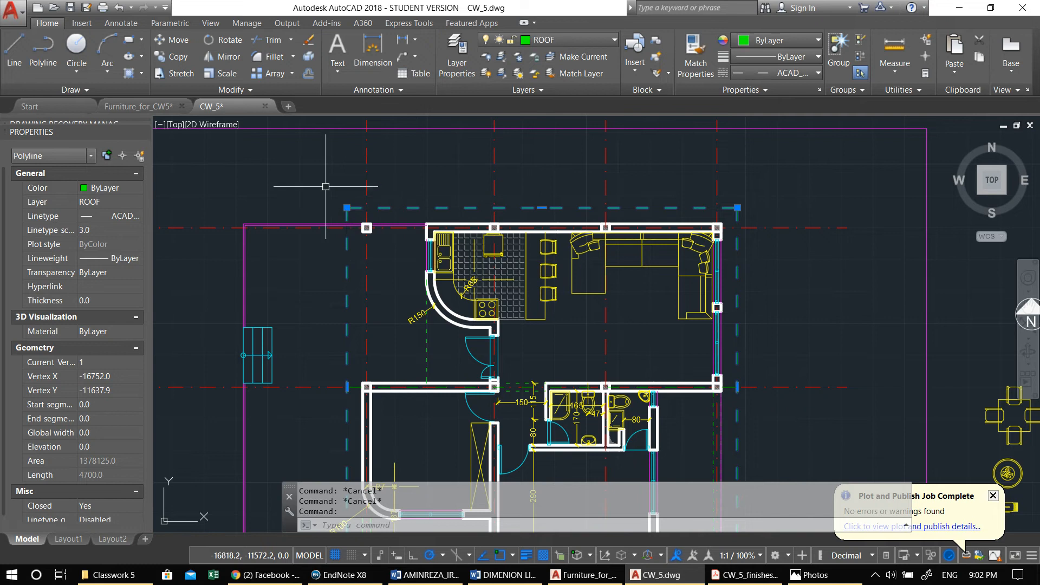
{"action": "scroll", "coordinate": [306, 202], "scroll_direction": "down", "scroll_amount": 4}
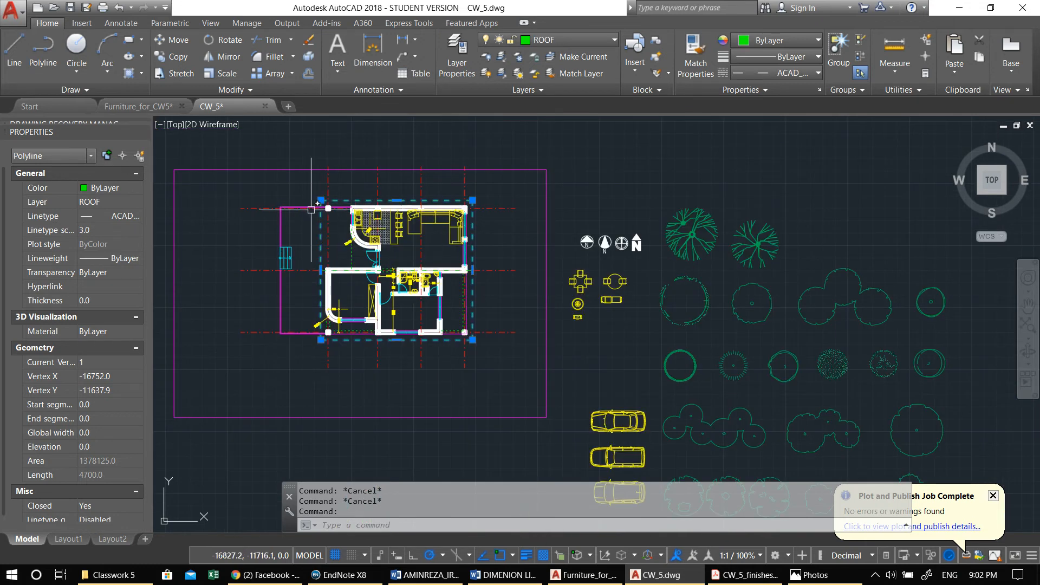
{"action": "key", "text": "Escape"}
{"action": "key", "text": "Escape"}
{"action": "middle_click_drag", "start_coordinate": [315, 233], "coordinate": [380, 230]}
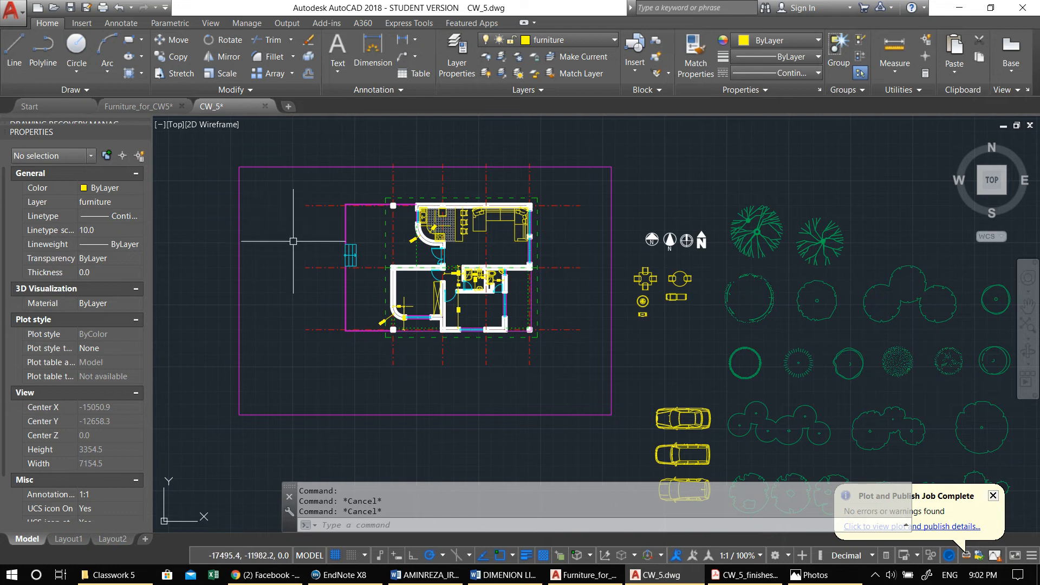
{"action": "middle_click_drag", "start_coordinate": [255, 358], "coordinate": [343, 348]}
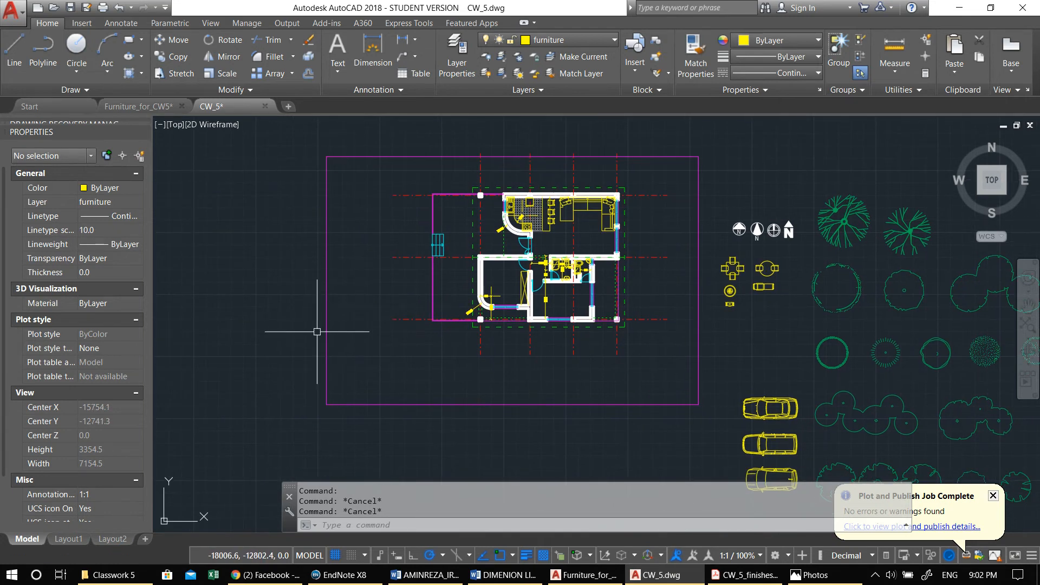
{"action": "type", "text": "l"}
{"action": "key", "text": "Return"}
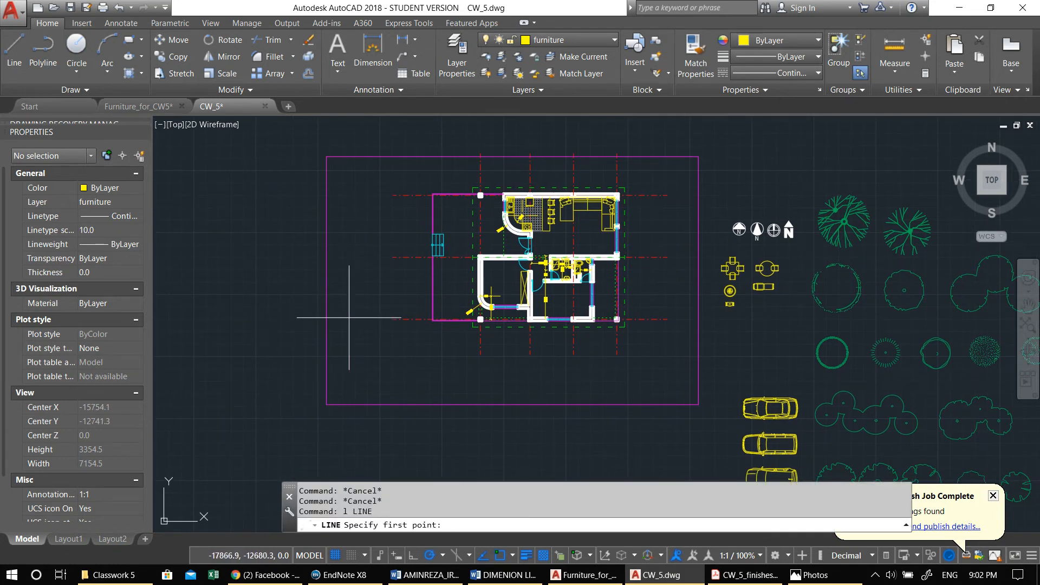
{"action": "key", "text": "Escape"}
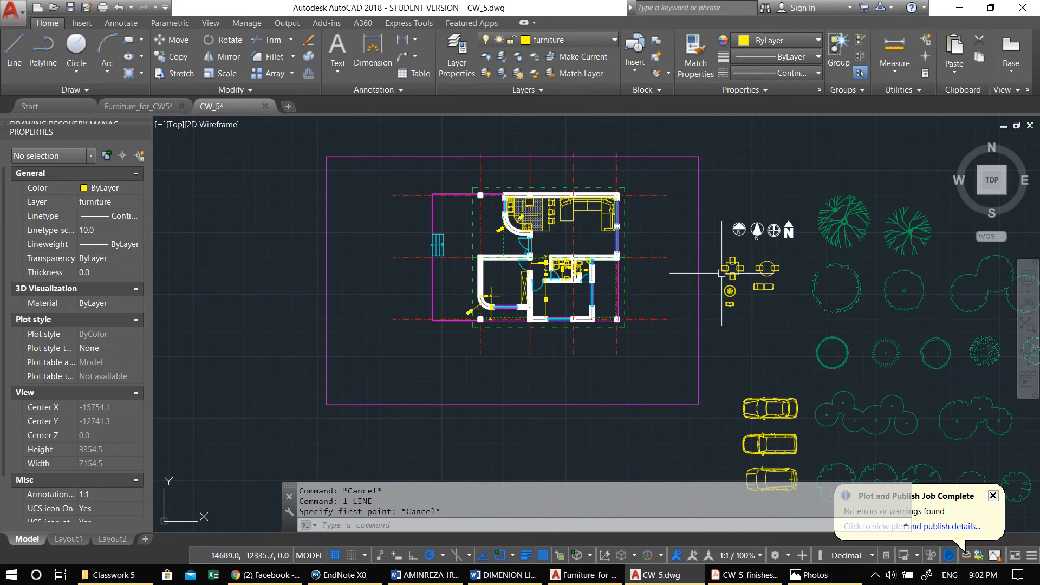
{"action": "middle_click_drag", "start_coordinate": [562, 292], "coordinate": [478, 306]}
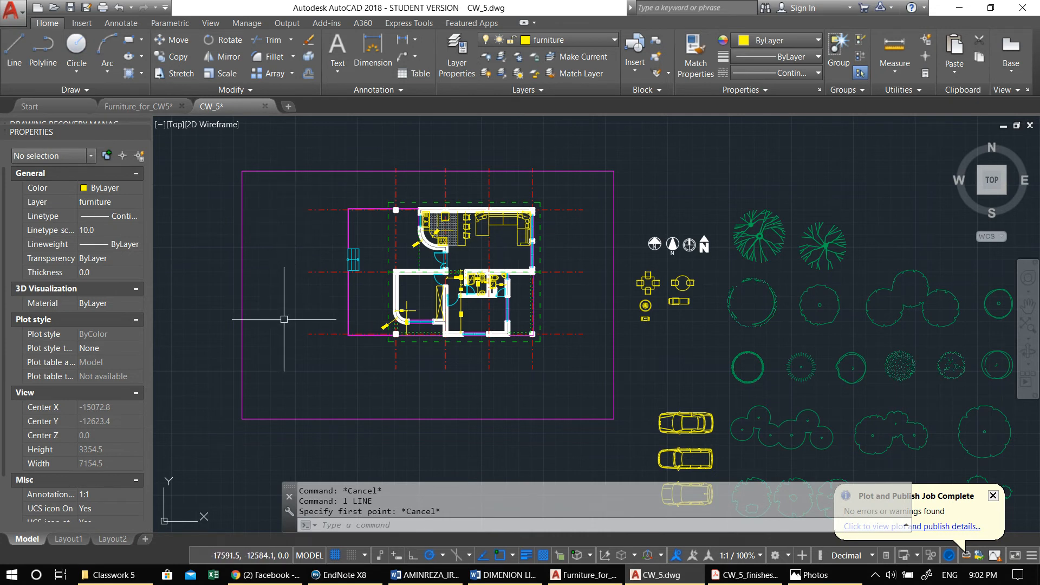
{"action": "scroll", "coordinate": [412, 264], "scroll_direction": "up", "scroll_amount": 2}
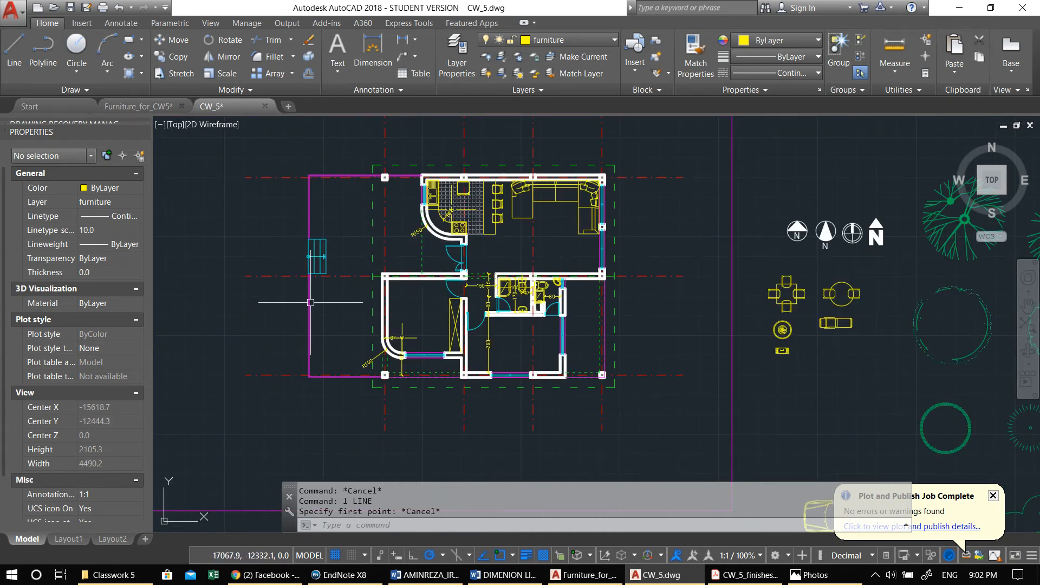
{"action": "scroll", "coordinate": [350, 295], "scroll_direction": "up", "scroll_amount": 2}
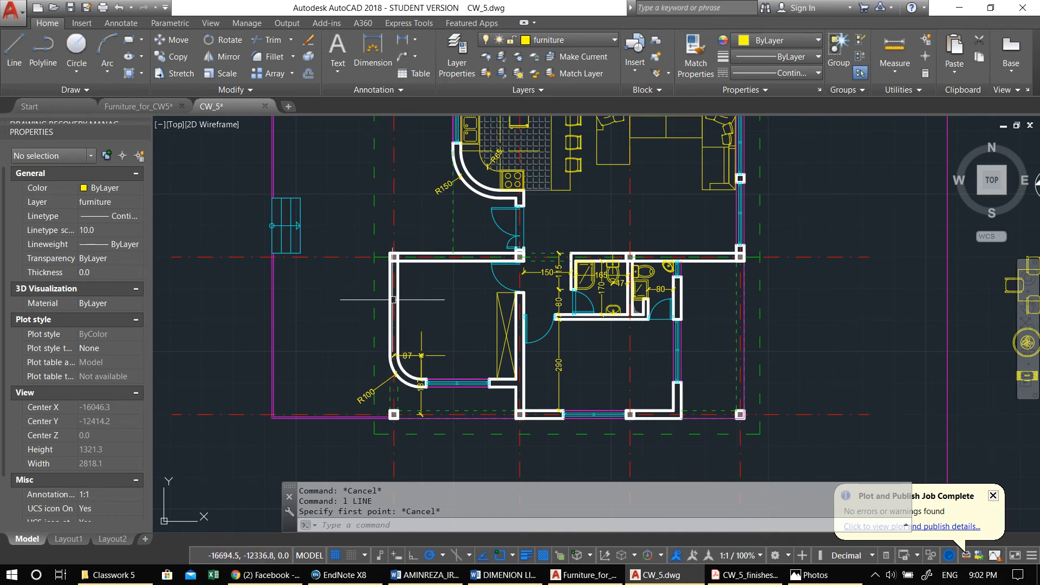
{"action": "middle_click_drag", "start_coordinate": [325, 321], "coordinate": [458, 318]}
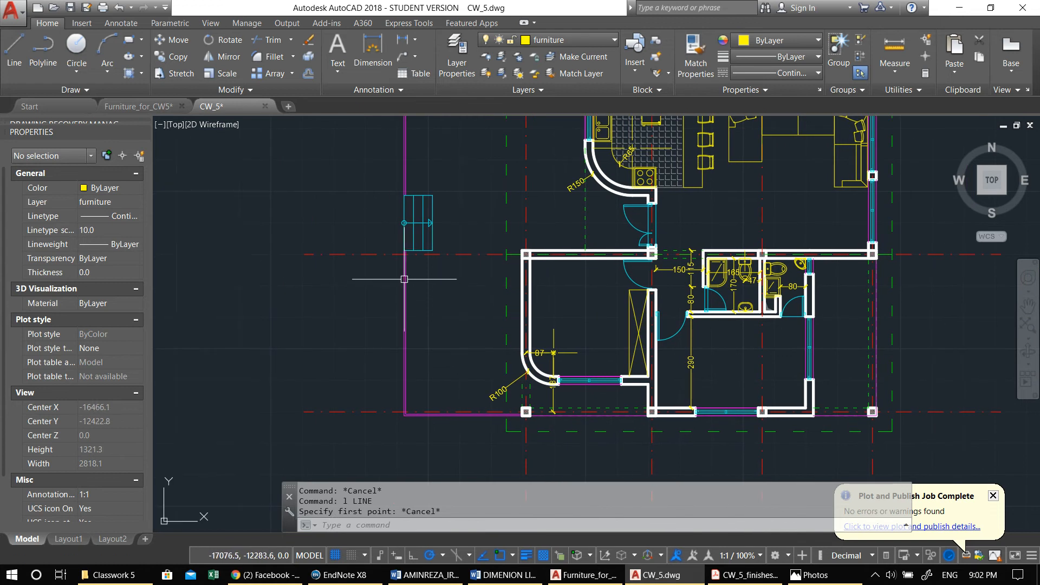
{"action": "scroll", "coordinate": [536, 291], "scroll_direction": "up", "scroll_amount": 2}
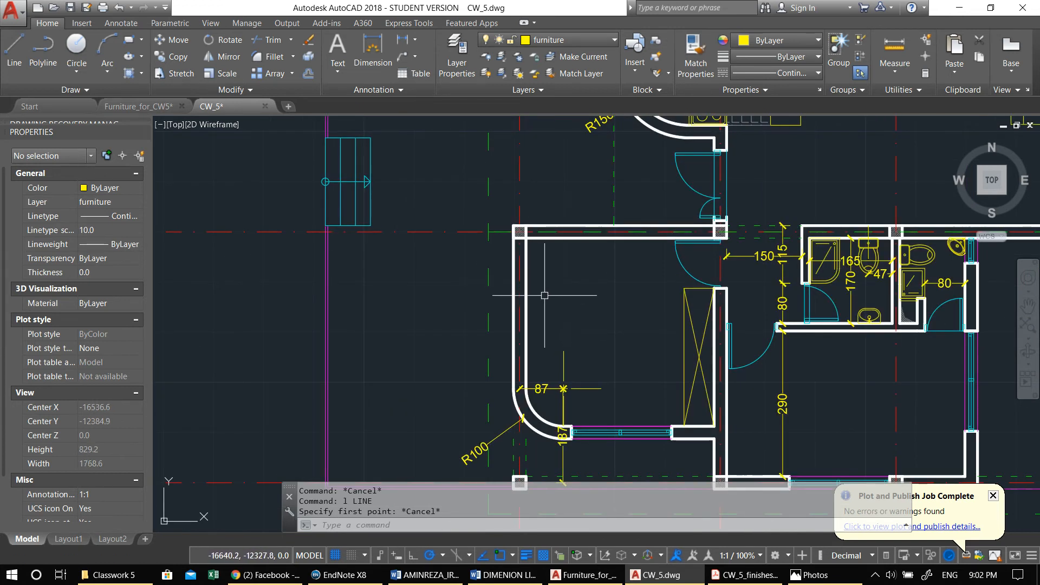
{"action": "scroll", "coordinate": [503, 300], "scroll_direction": "down", "scroll_amount": 4}
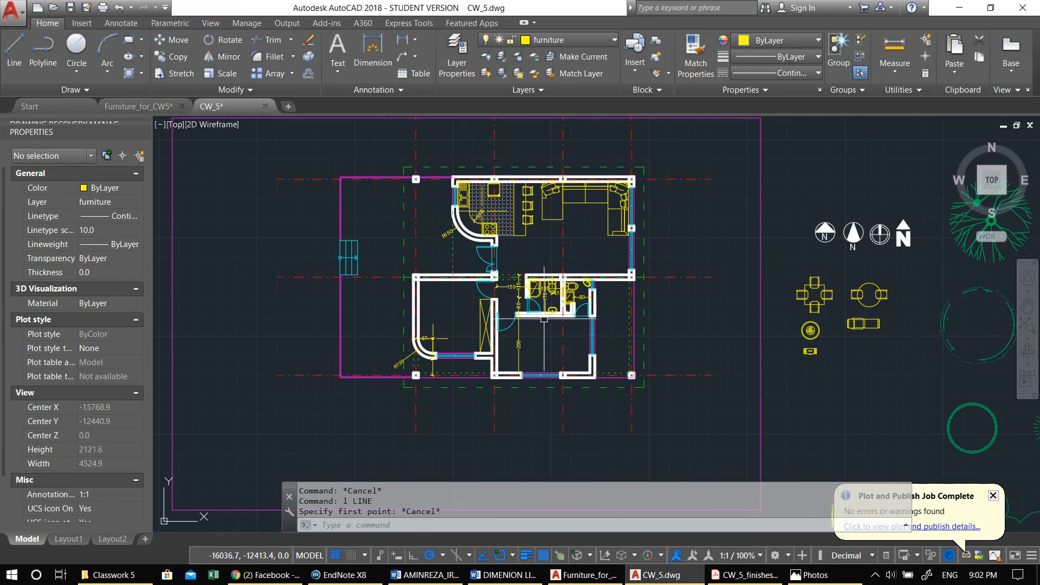
{"action": "scroll", "coordinate": [523, 311], "scroll_direction": "down", "scroll_amount": 2}
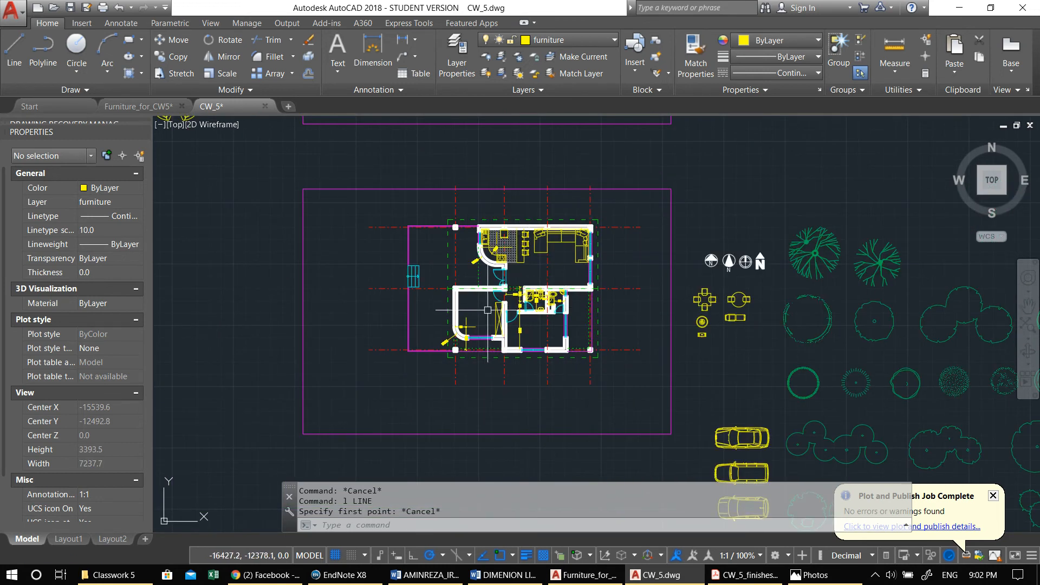
Step: Open the CW_5_finishes drawing from the Classwork 5 folder
{"action": "left_click", "coordinate": [8, 21]}
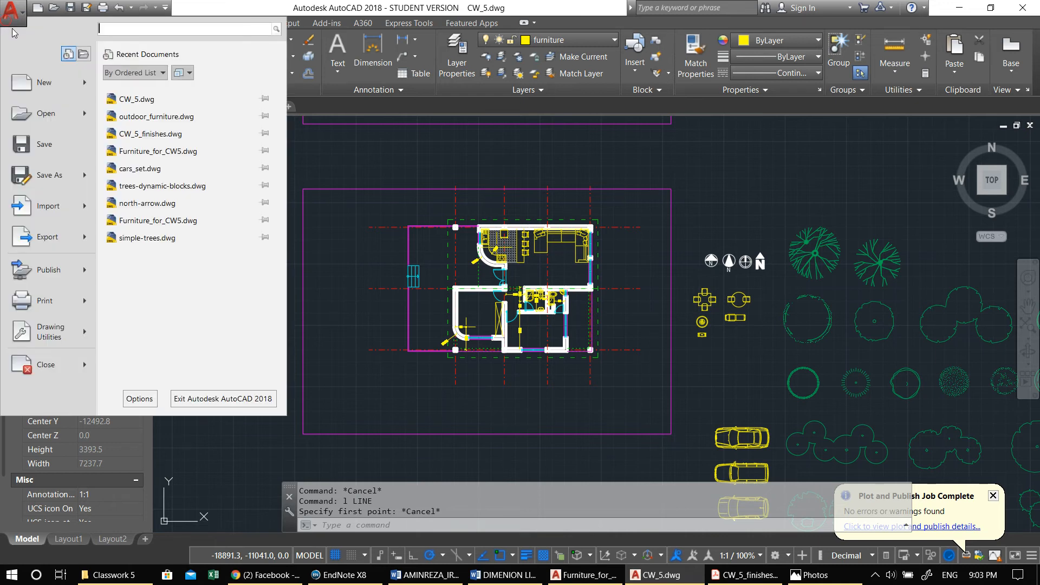
{"action": "left_click", "coordinate": [145, 103]}
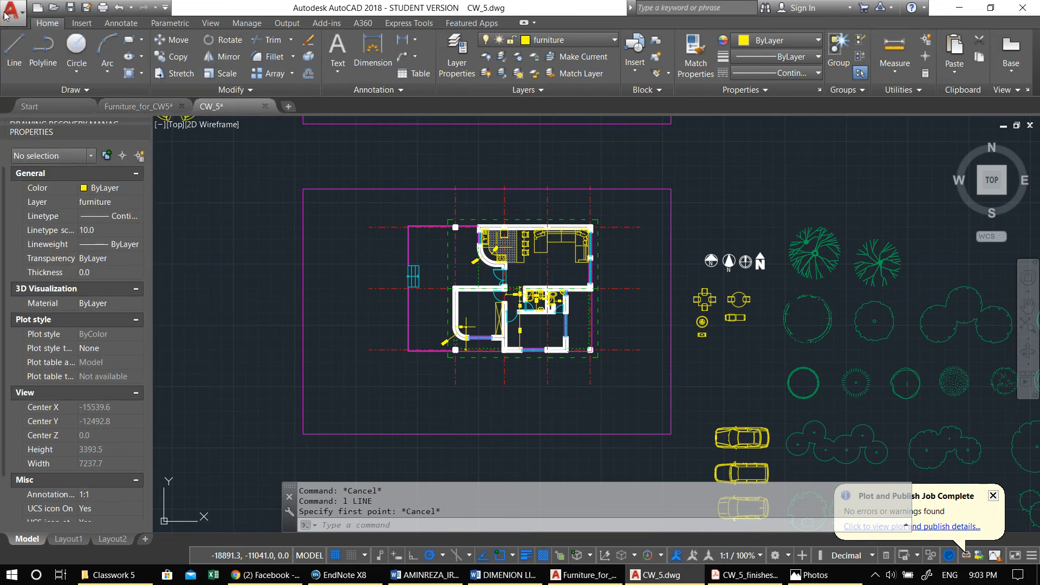
{"action": "left_click", "coordinate": [10, 14]}
{"action": "left_click", "coordinate": [46, 111]}
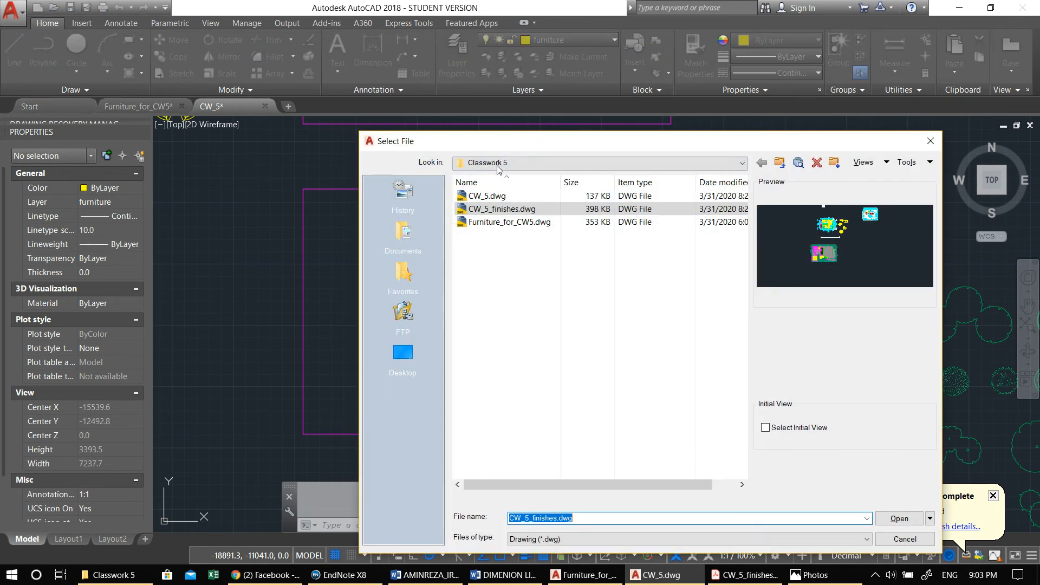
{"action": "left_click", "coordinate": [518, 223]}
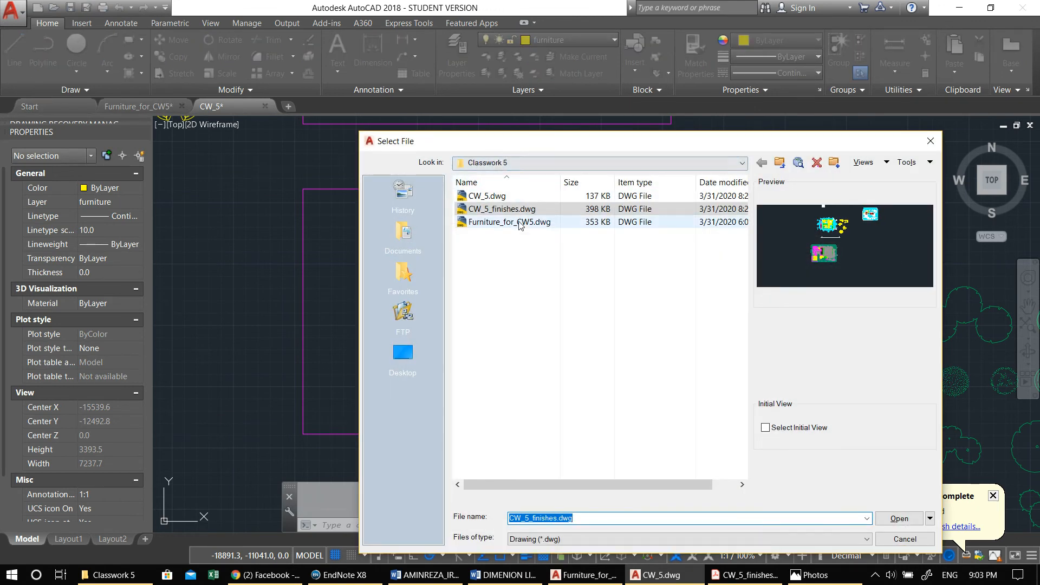
{"action": "left_click", "coordinate": [515, 210]}
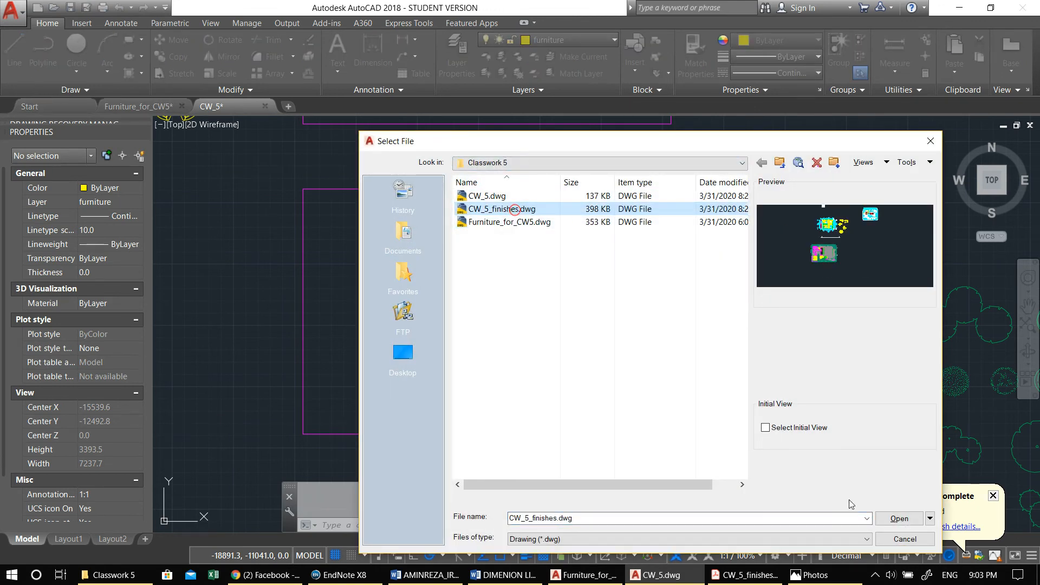
{"action": "left_click", "coordinate": [898, 518]}
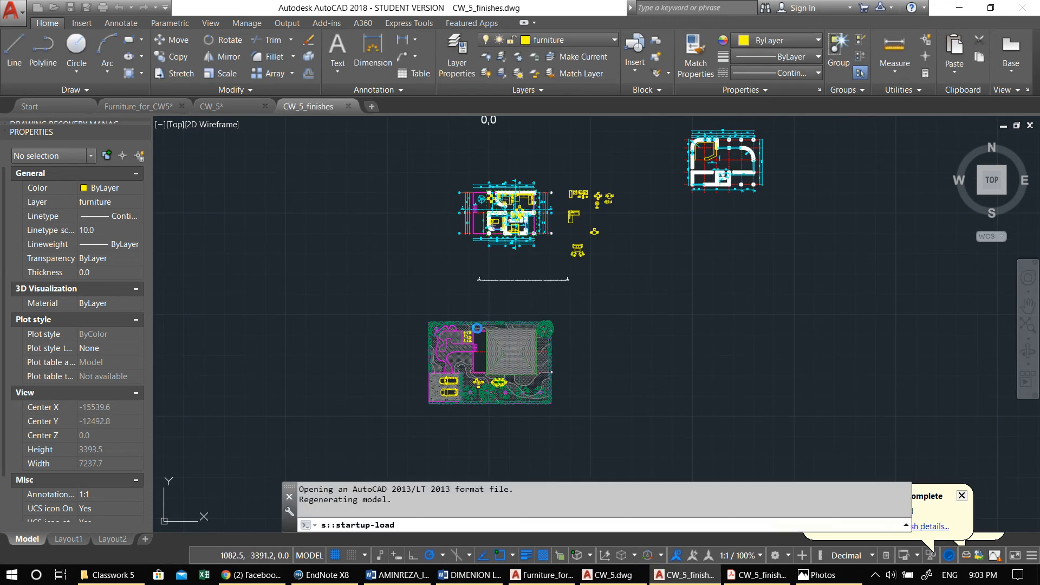
{"action": "key", "text": "Escape"}
{"action": "key", "text": "Escape"}
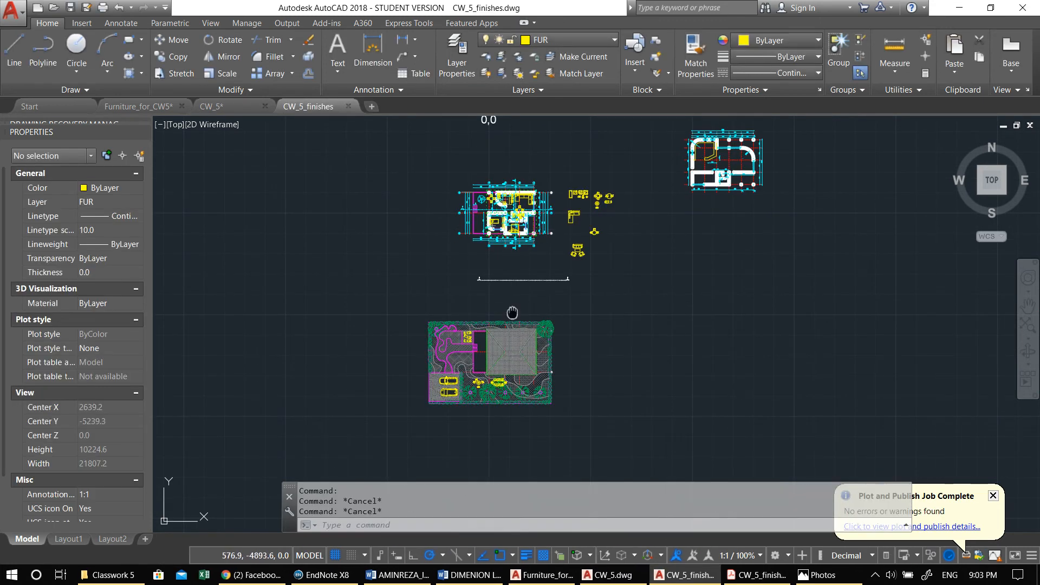
Step: Examine the landscaped site plan and the tile hatching on the hipped roof's slopes
{"action": "middle_click_drag", "start_coordinate": [512, 313], "coordinate": [555, 200]}
{"action": "scroll", "coordinate": [550, 243], "scroll_direction": "up", "scroll_amount": 6}
{"action": "middle_click_drag", "start_coordinate": [548, 282], "coordinate": [602, 300]}
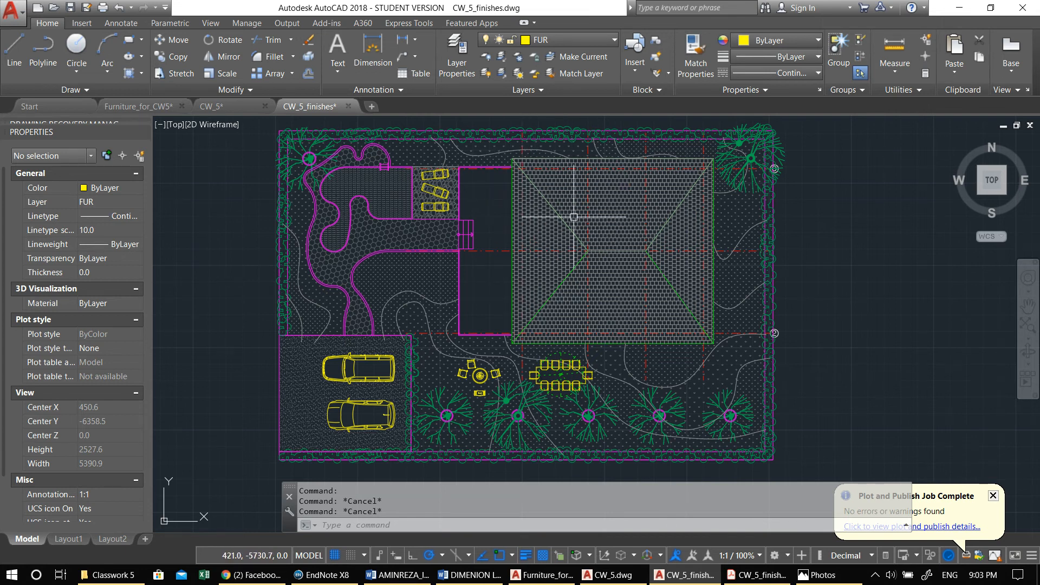
{"action": "scroll", "coordinate": [574, 217], "scroll_direction": "up", "scroll_amount": 5}
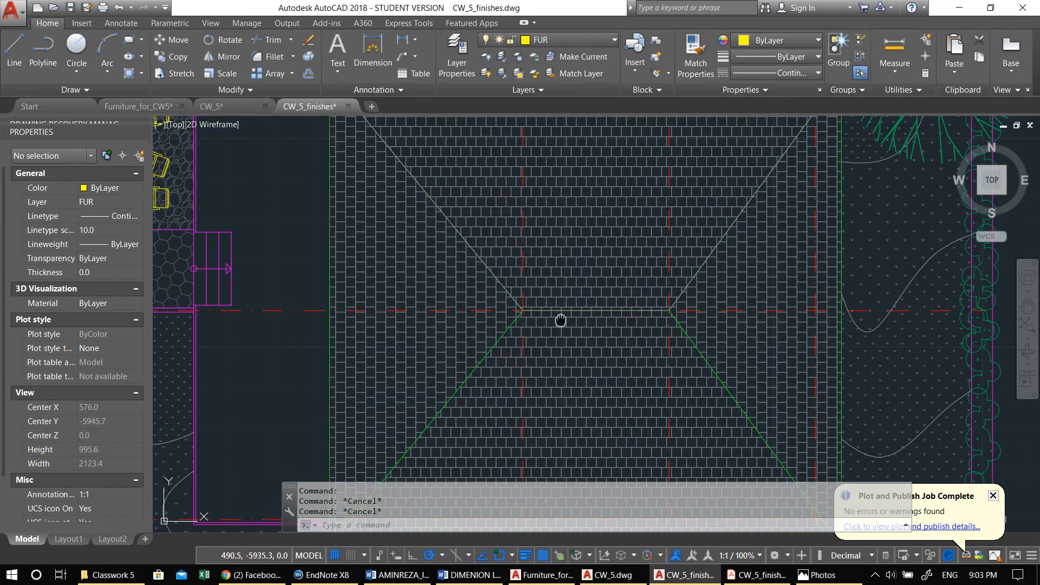
{"action": "middle_click_drag", "start_coordinate": [560, 320], "coordinate": [480, 288]}
{"action": "double_click", "coordinate": [362, 276]}
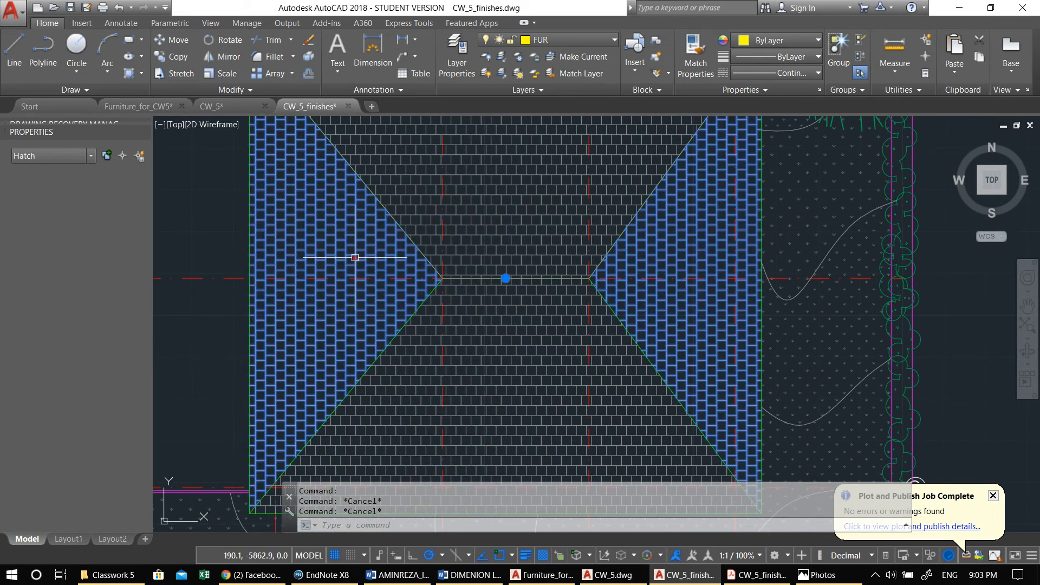
{"action": "left_click", "coordinate": [470, 212]}
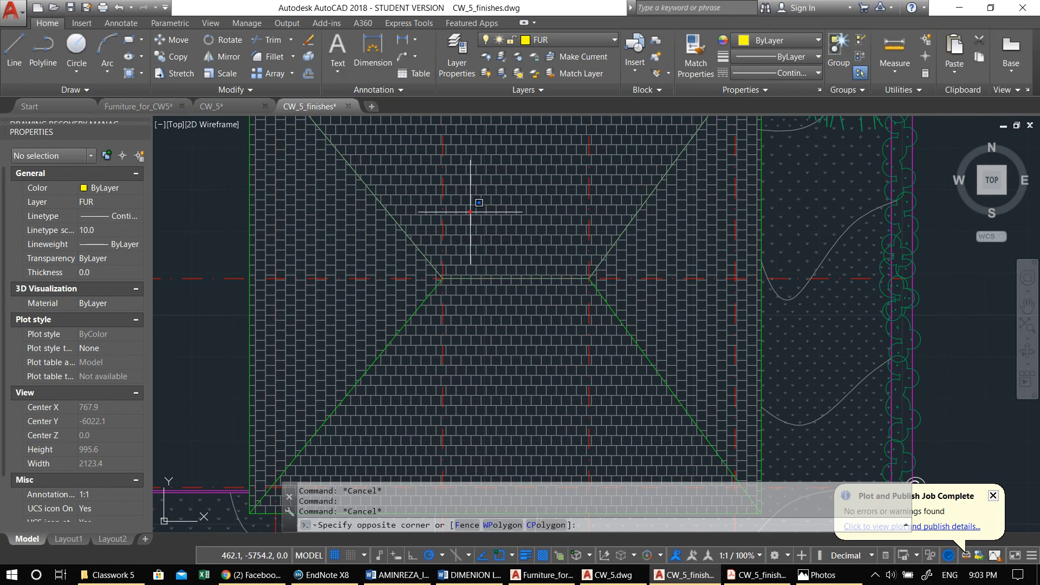
{"action": "key", "text": "Escape"}
{"action": "key", "text": "Escape"}
{"action": "scroll", "coordinate": [472, 229], "scroll_direction": "down", "scroll_amount": 2}
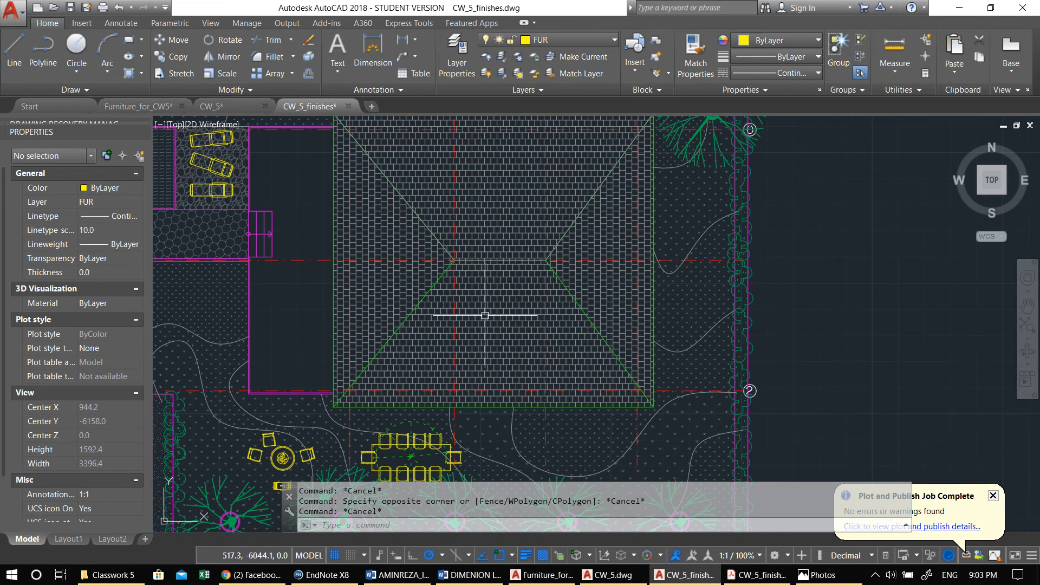
{"action": "key", "text": "Escape"}
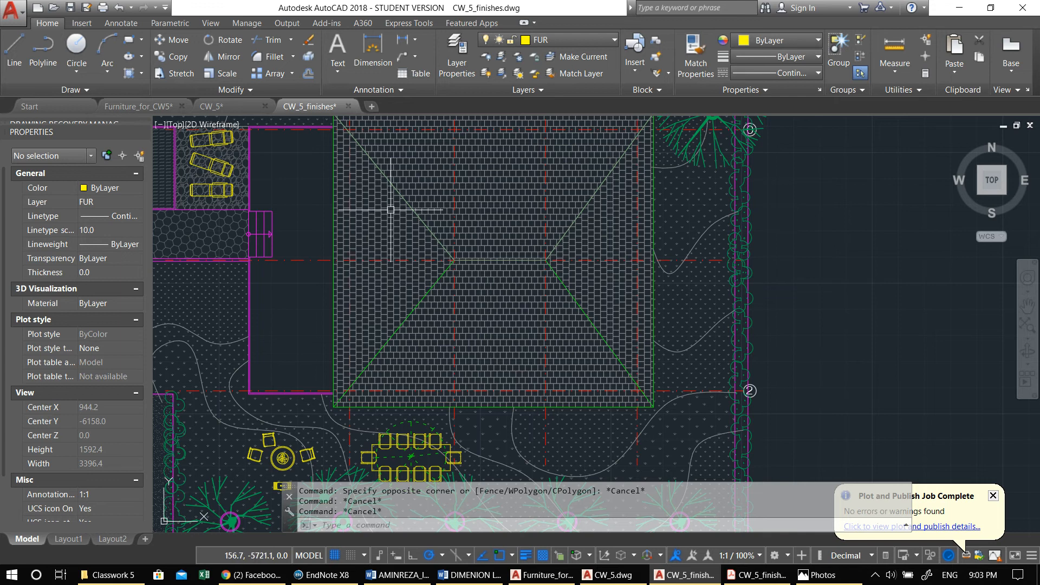
{"action": "middle_click_drag", "start_coordinate": [491, 164], "coordinate": [489, 168]}
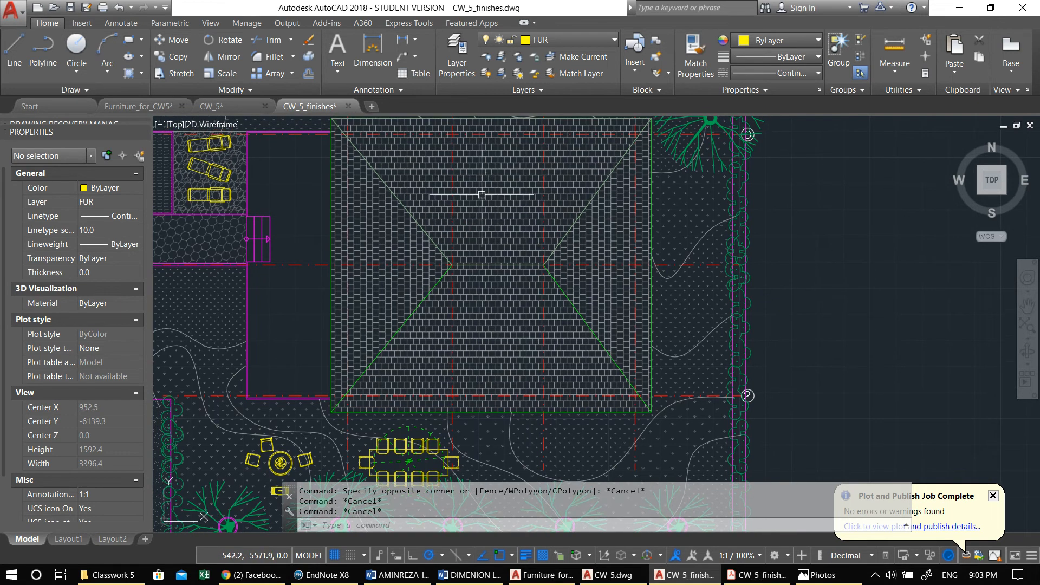
Step: Erase the brick-pattern hatches from the side, upper and lower slopes of the hipped roof
{"action": "left_click", "coordinate": [402, 242]}
{"action": "left_click", "coordinate": [429, 171]}
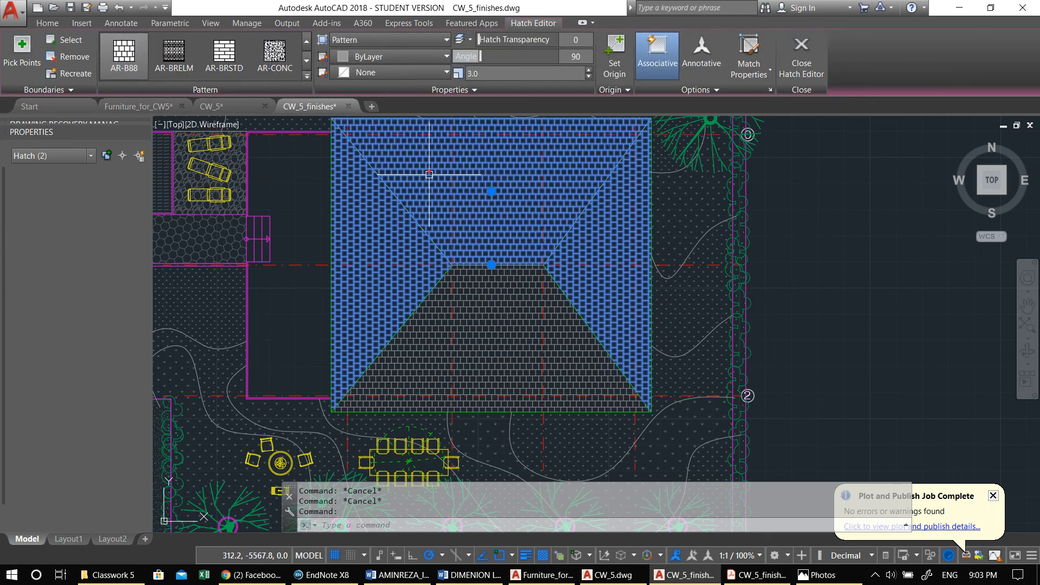
{"action": "left_click", "coordinate": [487, 316]}
{"action": "type", "text": "e"}
{"action": "key", "text": "Return"}
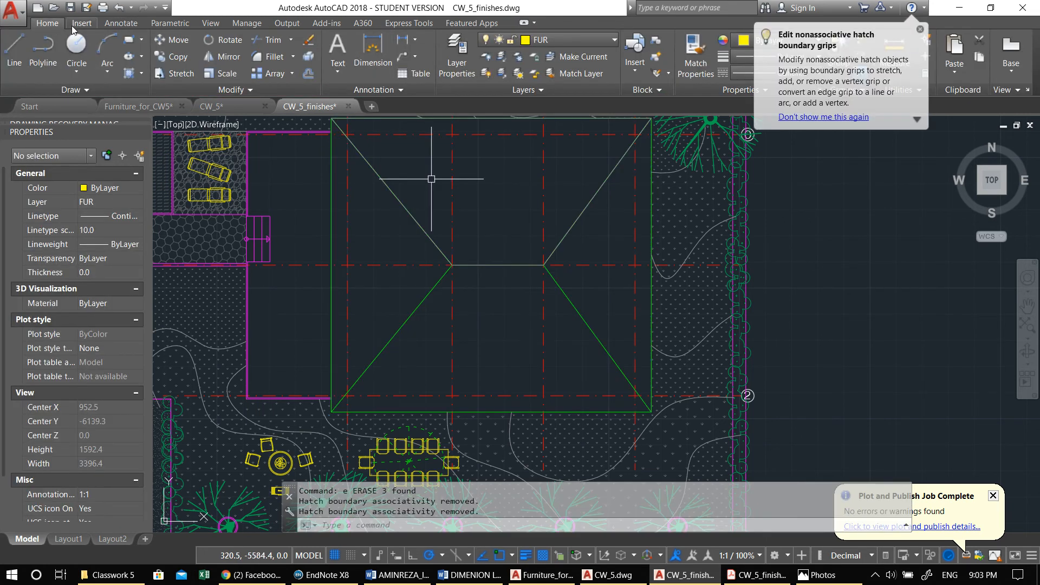
Step: Turn off the Axis layer to hide the red grid lines across the roof
{"action": "left_click", "coordinate": [533, 40]}
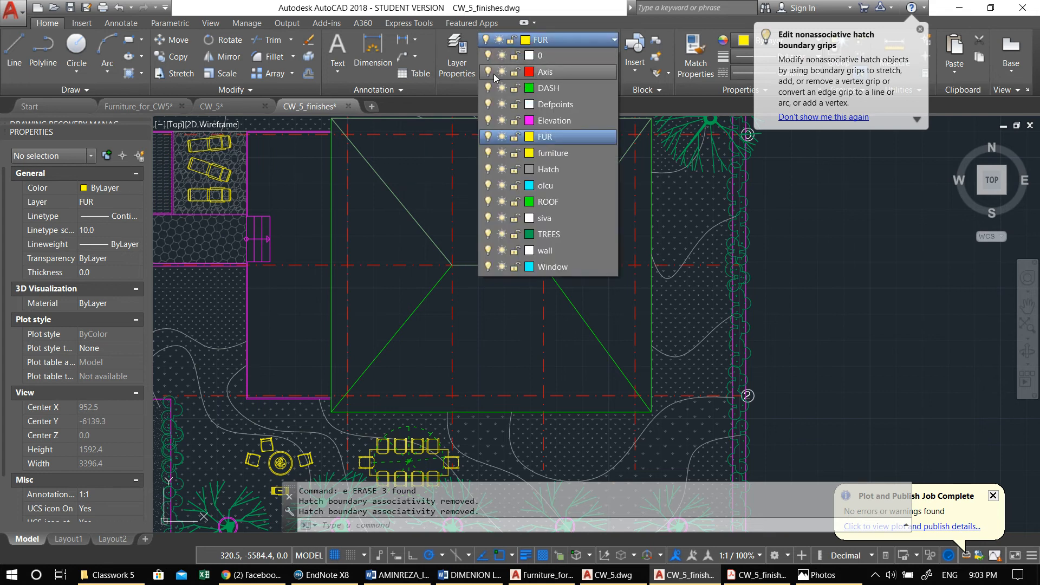
{"action": "left_click", "coordinate": [487, 72]}
{"action": "left_click", "coordinate": [302, 199]}
{"action": "key", "text": "Escape"}
{"action": "key", "text": "Escape"}
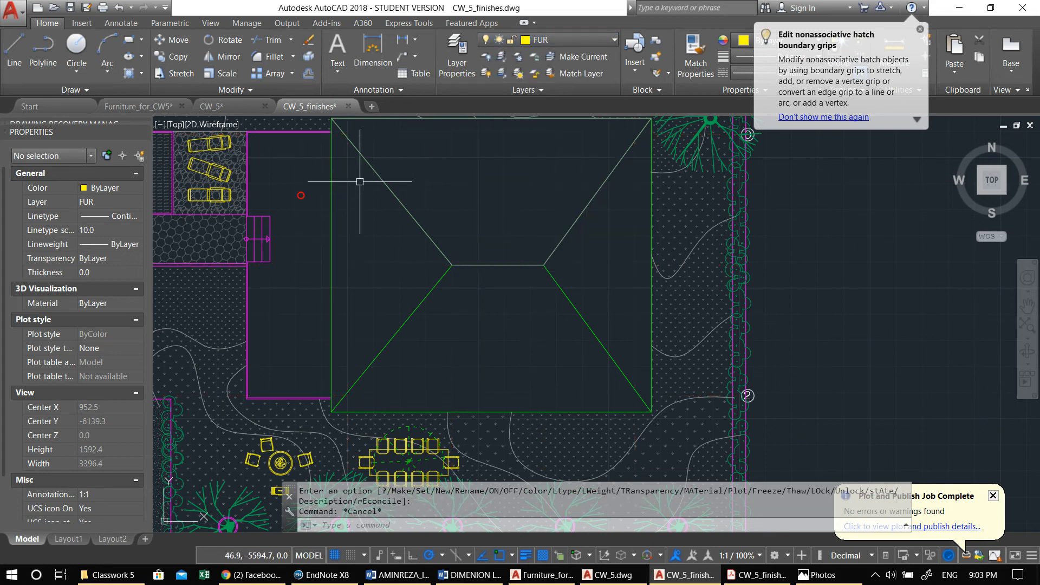
{"action": "scroll", "coordinate": [302, 200], "scroll_direction": "up", "scroll_amount": 2}
{"action": "scroll", "coordinate": [315, 196], "scroll_direction": "up", "scroll_amount": 4}
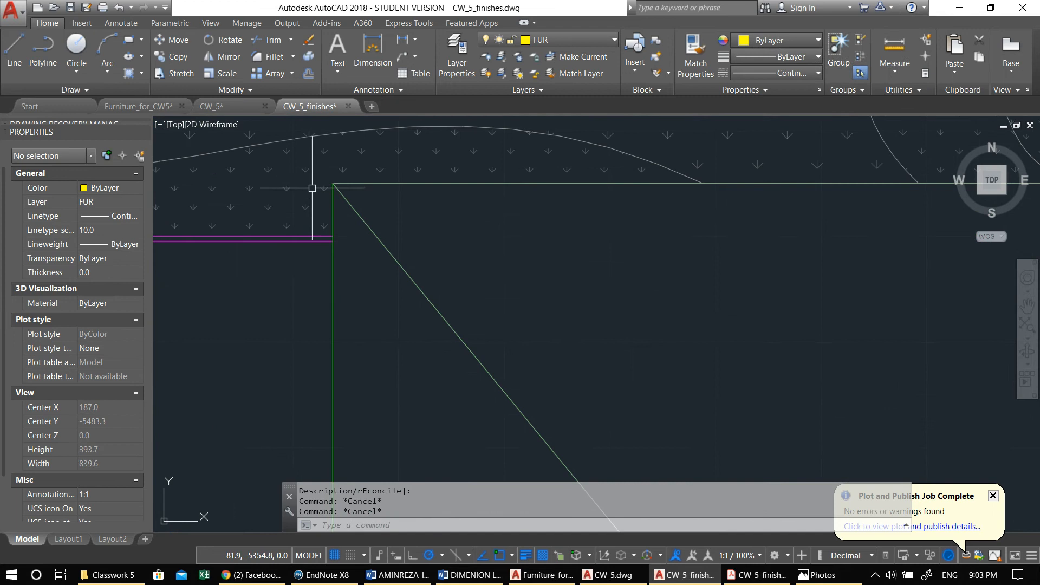
{"action": "scroll", "coordinate": [330, 197], "scroll_direction": "down", "scroll_amount": 2}
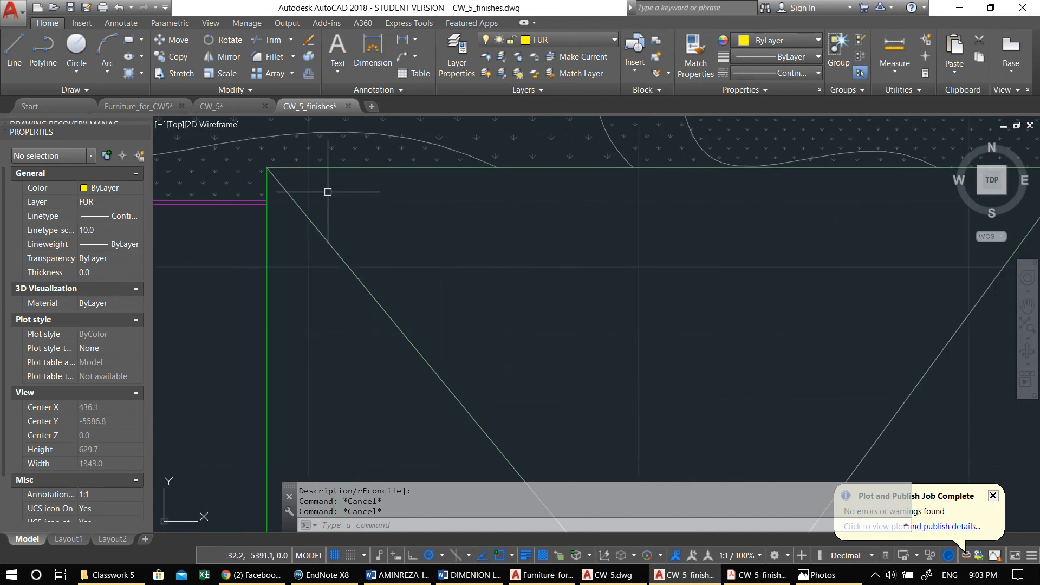
{"action": "type", "text": "o"}
{"action": "key", "text": "Return"}
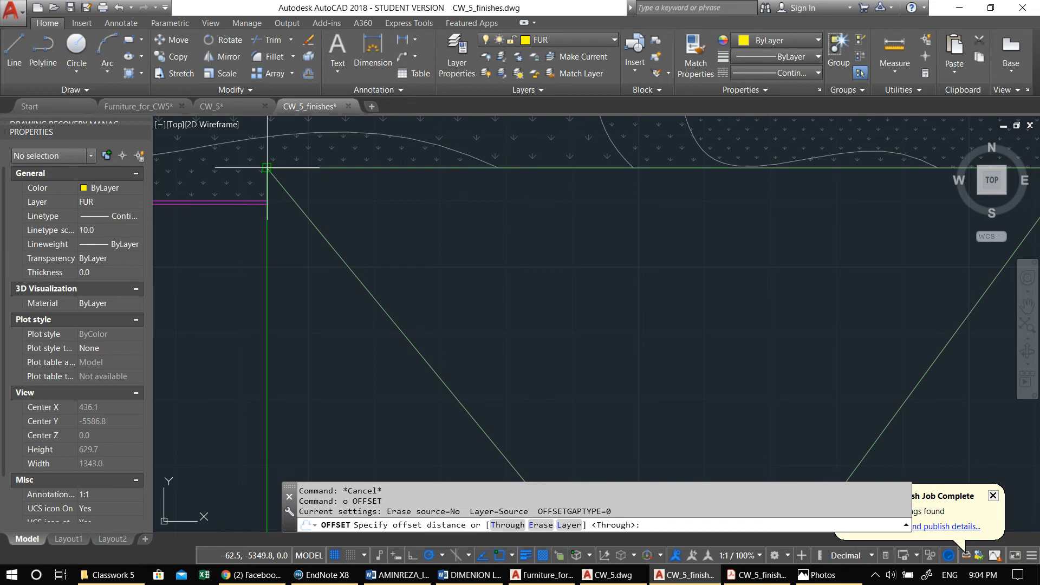
{"action": "type", "text": "10"}
{"action": "key", "text": "Return"}
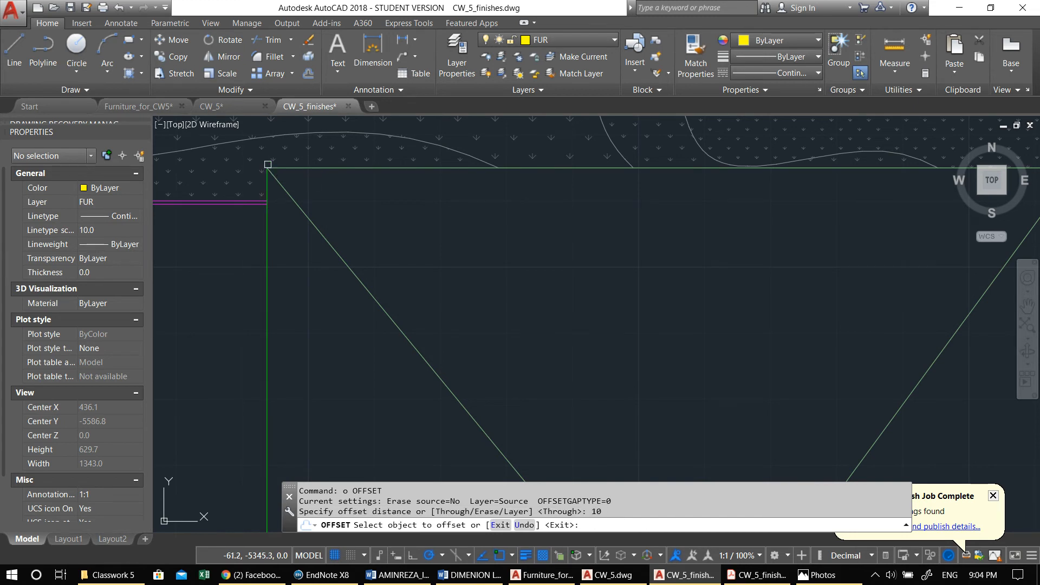
{"action": "left_click", "coordinate": [297, 169]}
{"action": "key", "text": "Escape"}
{"action": "key", "text": "Escape"}
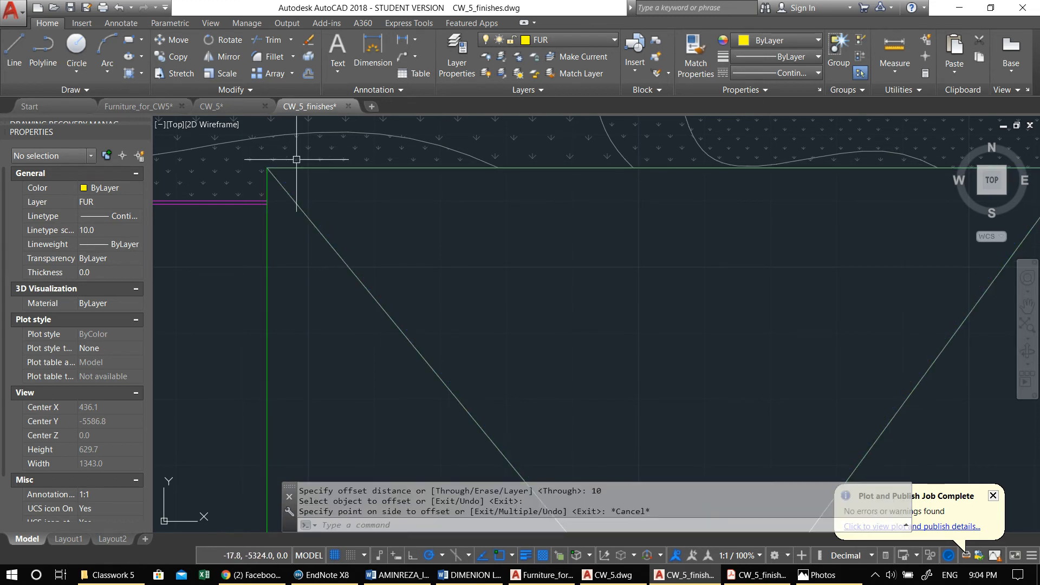
{"action": "scroll", "coordinate": [341, 216], "scroll_direction": "down", "scroll_amount": 4}
{"action": "type", "text": "rec"}
{"action": "key", "text": "Escape"}
Step: Make ROOF the current layer
{"action": "left_click", "coordinate": [560, 42]}
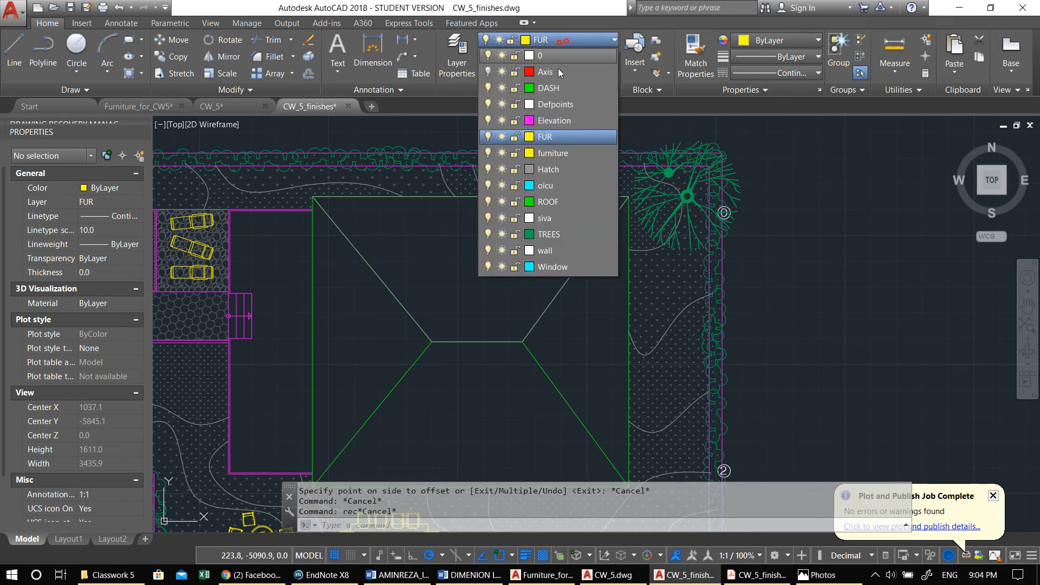
{"action": "left_click", "coordinate": [548, 200]}
{"action": "key", "text": "Escape"}
{"action": "key", "text": "Escape"}
{"action": "key", "text": "Escape"}
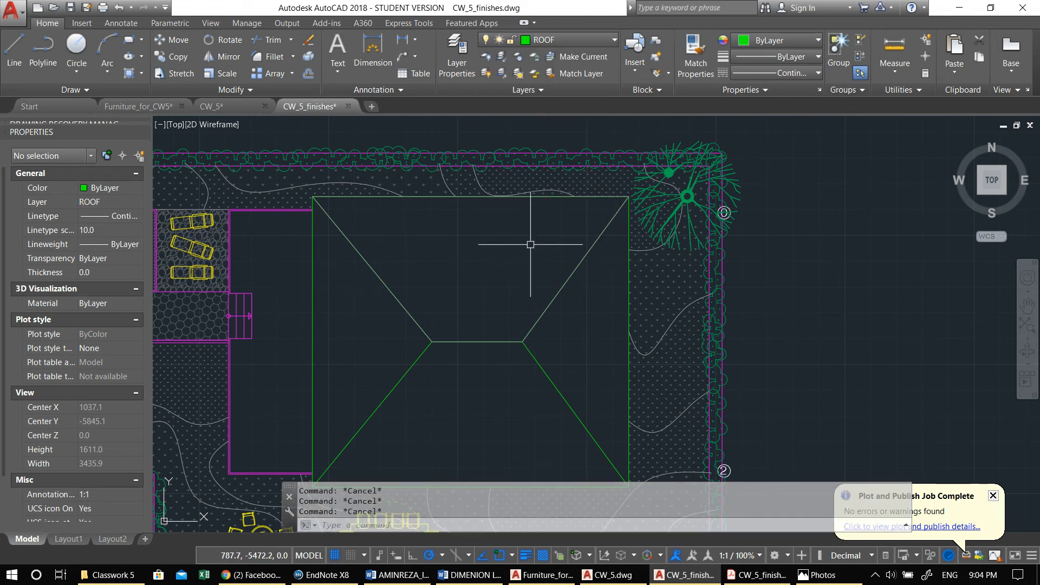
Step: Draw a rectangle over the roof outline, from its upper-left corner to its lower-right corner
{"action": "middle_click_drag", "start_coordinate": [529, 245], "coordinate": [474, 235]}
{"action": "type", "text": "rec"}
{"action": "key", "text": "Return"}
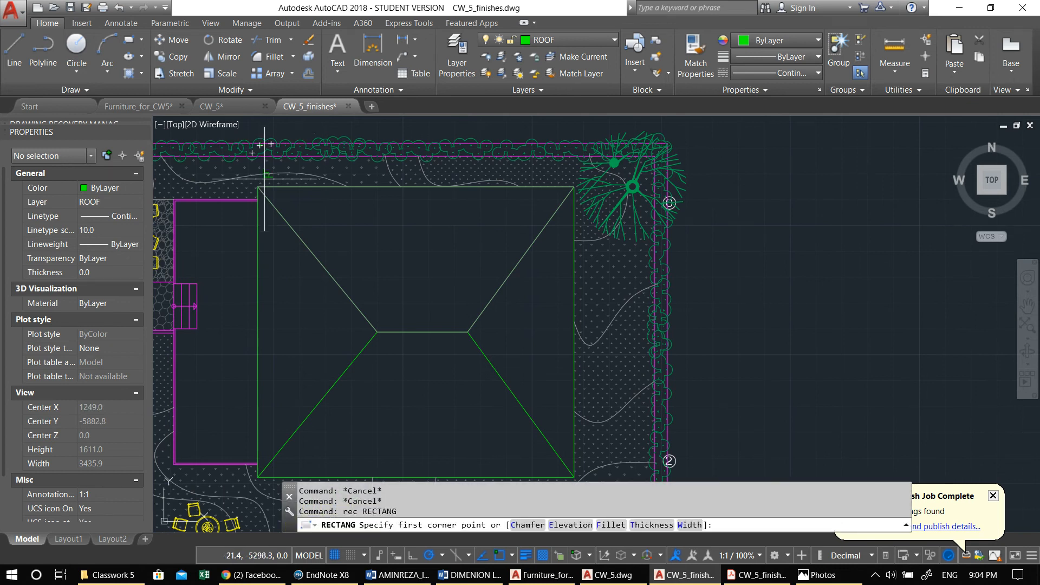
{"action": "left_click", "coordinate": [258, 187]}
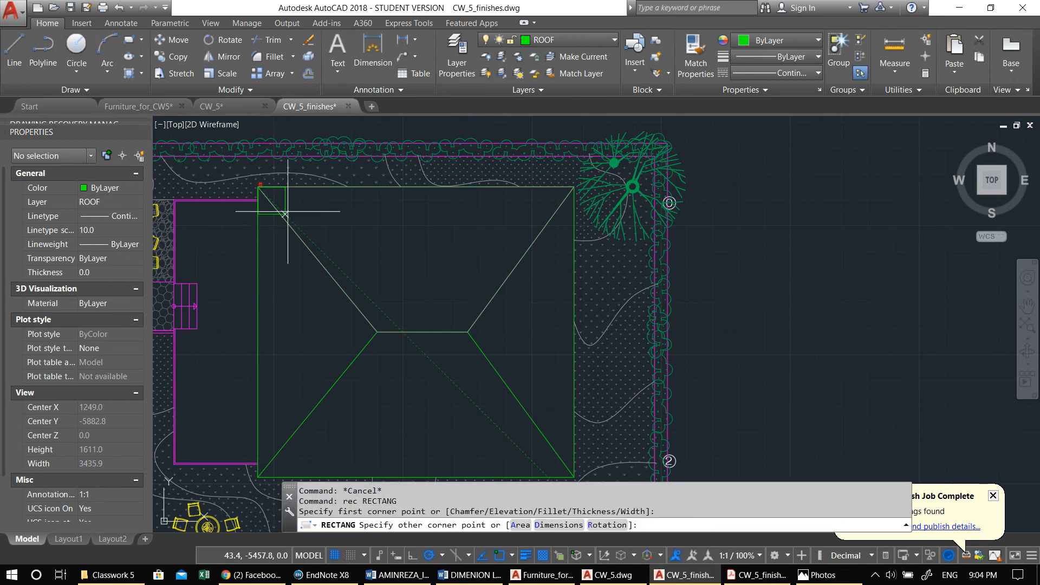
{"action": "middle_click_drag", "start_coordinate": [374, 323], "coordinate": [255, 181]}
{"action": "left_click", "coordinate": [455, 336]}
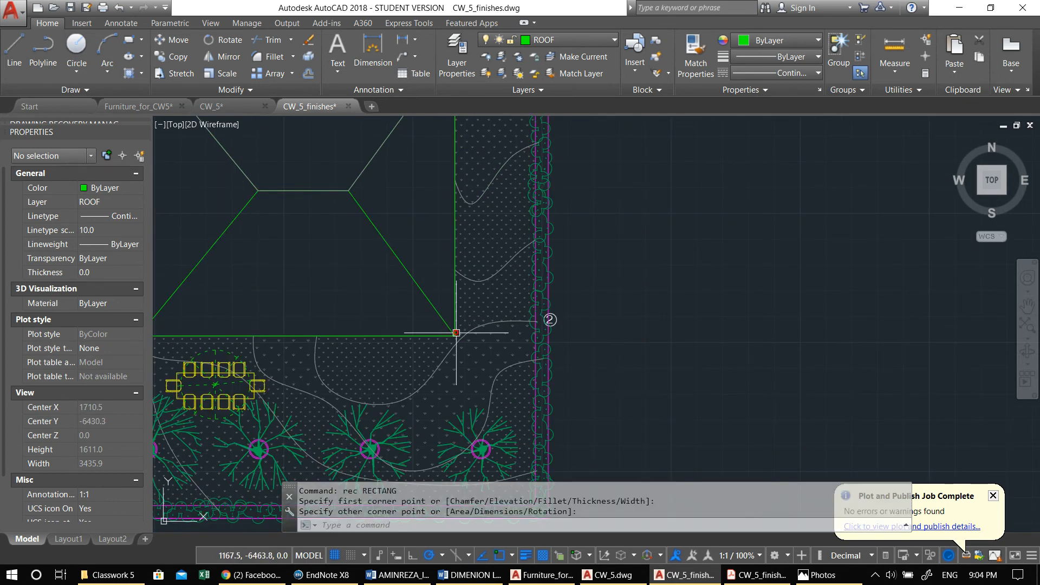
Step: Offset the roof's outline rectangle inward by 10 units
{"action": "scroll", "coordinate": [455, 336], "scroll_direction": "up", "scroll_amount": 6}
{"action": "type", "text": "o"}
{"action": "key", "text": "Return"}
{"action": "type", "text": "10"}
{"action": "key", "text": "Return"}
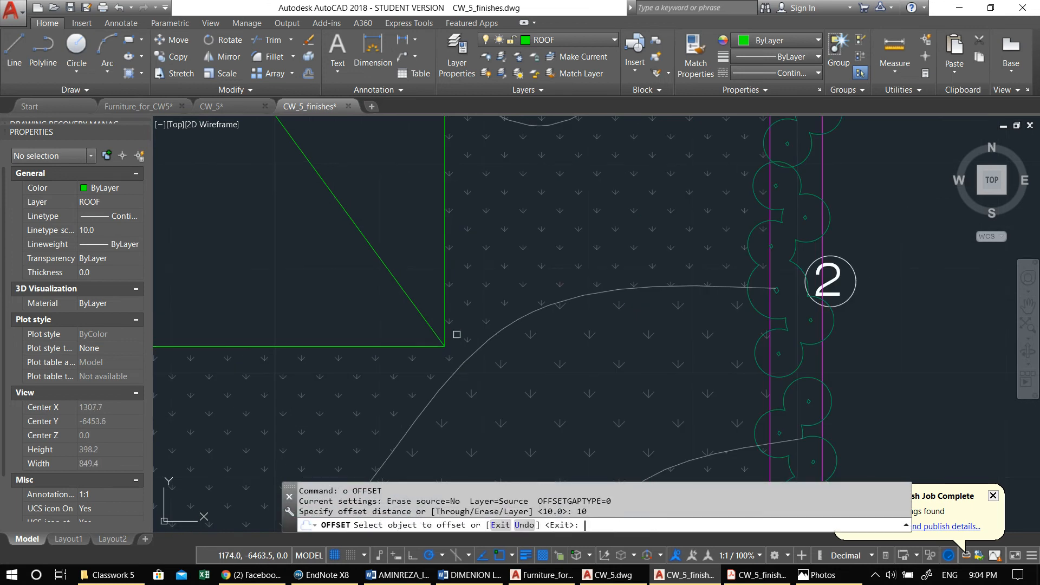
{"action": "left_click", "coordinate": [442, 335]}
{"action": "left_click", "coordinate": [427, 314]}
{"action": "scroll", "coordinate": [411, 304], "scroll_direction": "down", "scroll_amount": 6}
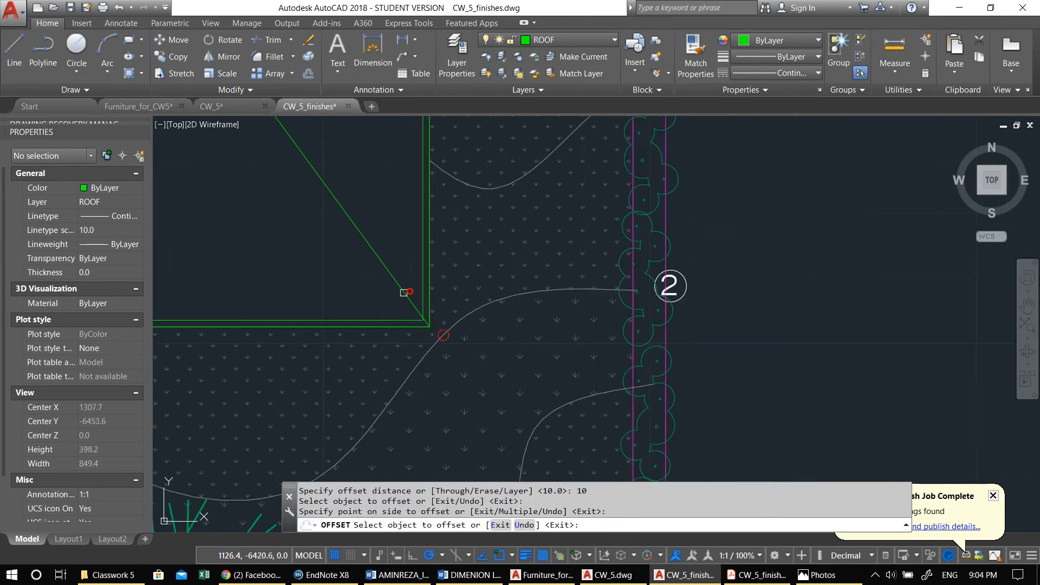
{"action": "middle_click_drag", "start_coordinate": [400, 303], "coordinate": [469, 321]}
{"action": "key", "text": "Escape"}
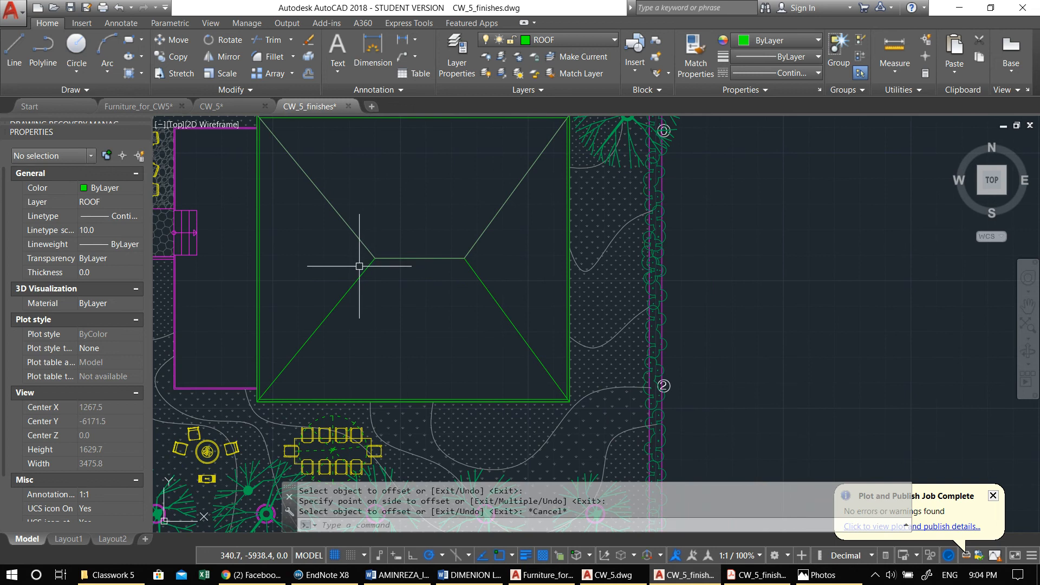
{"action": "key", "text": "Escape"}
{"action": "key", "text": "Escape"}
Step: Explode the roof's ridge line and diagonal hip lines
{"action": "left_click", "coordinate": [493, 283]}
{"action": "left_click", "coordinate": [315, 234]}
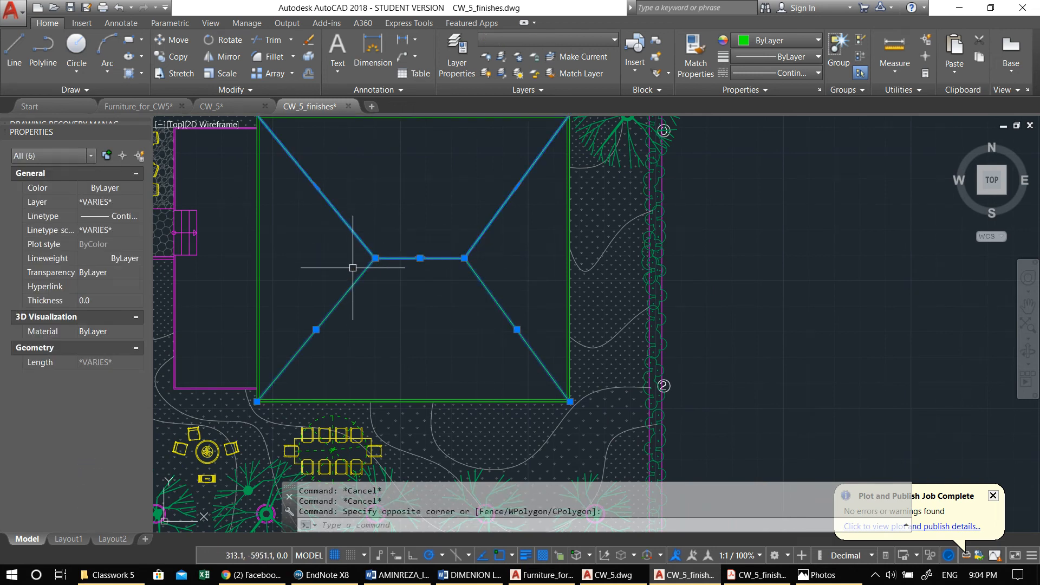
{"action": "type", "text": "x"}
{"action": "key", "text": "Return"}
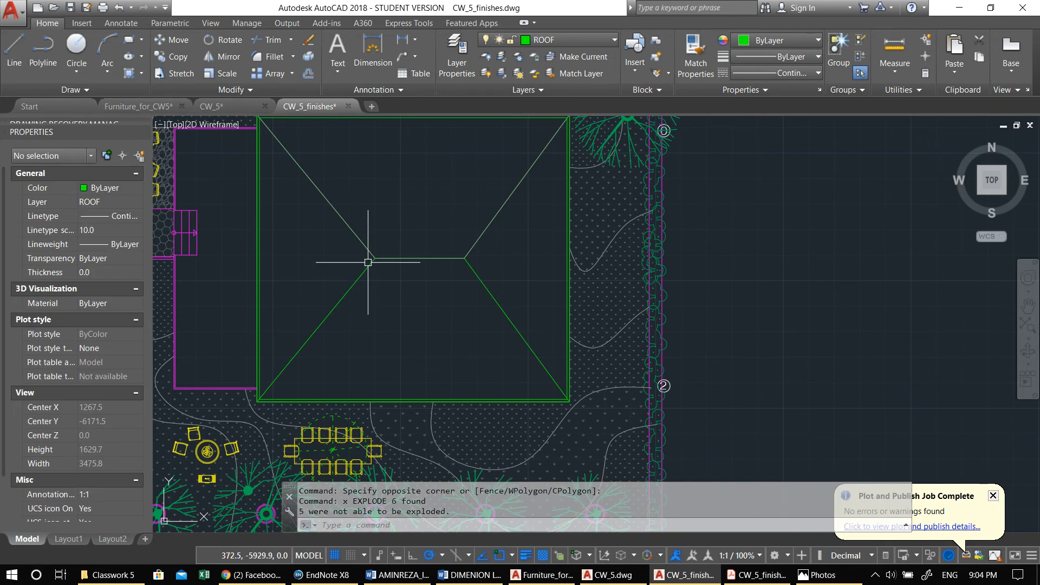
Step: Offset the roof's upper-left hip line by 5 units to both sides
{"action": "type", "text": "o"}
{"action": "key", "text": "Return"}
{"action": "type", "text": "5"}
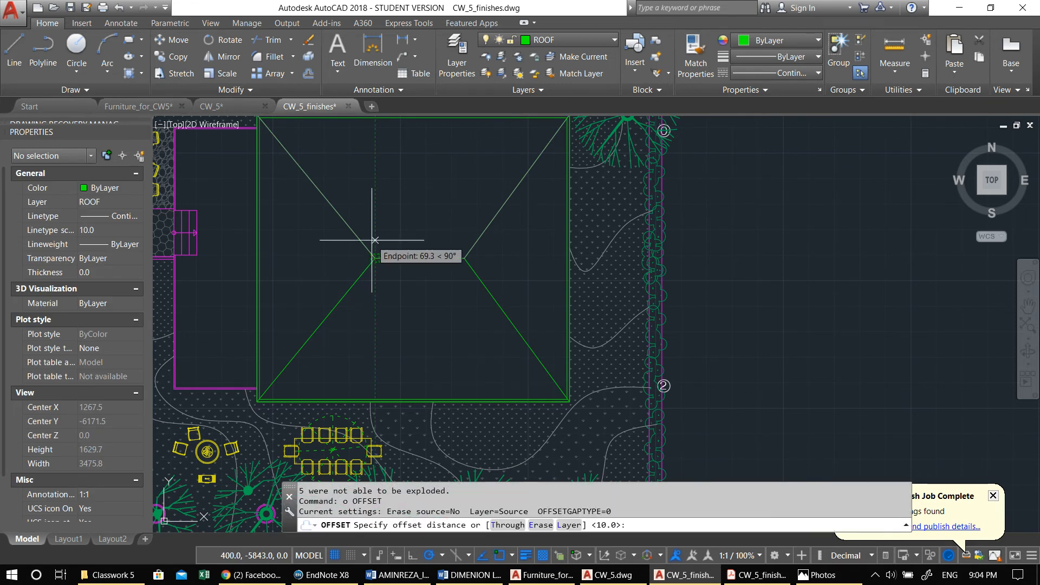
{"action": "key", "text": "Return"}
{"action": "left_click", "coordinate": [365, 242]}
{"action": "left_click", "coordinate": [388, 219]}
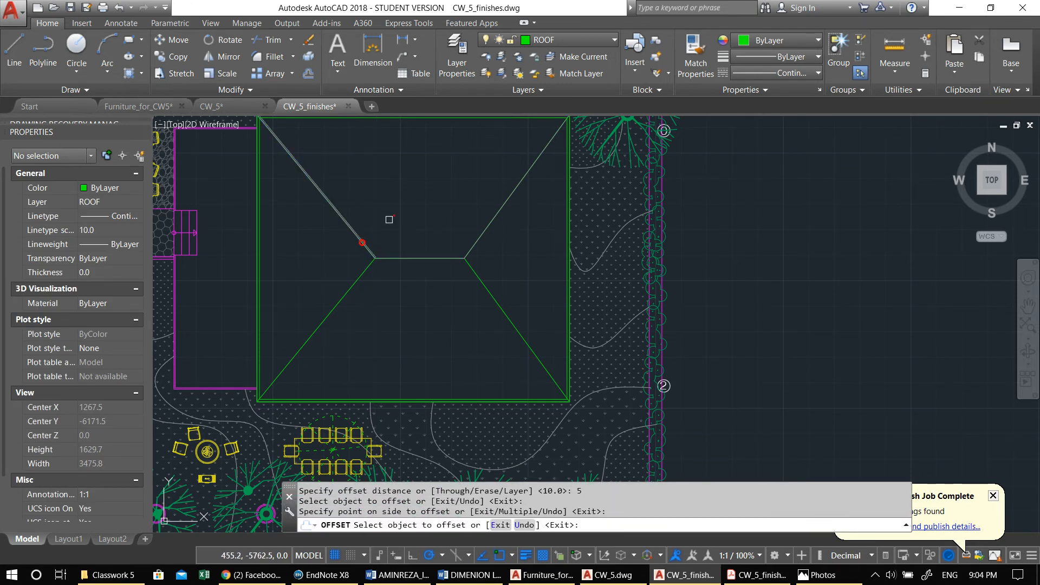
{"action": "scroll", "coordinate": [361, 249], "scroll_direction": "up", "scroll_amount": 4}
{"action": "left_click", "coordinate": [369, 252]}
{"action": "left_click", "coordinate": [353, 264]}
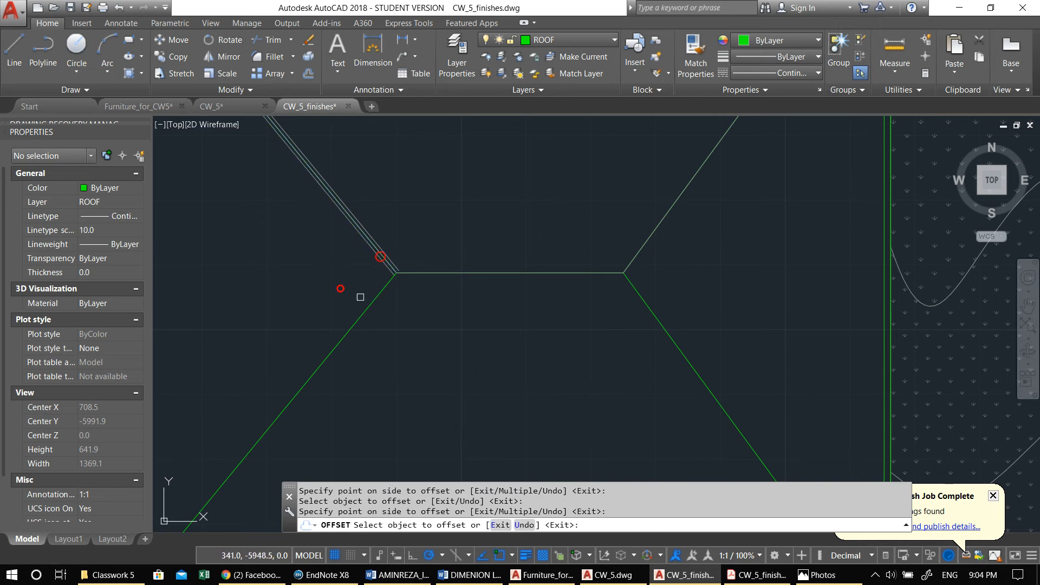
Step: Offset the lower-left hip line, the ridge line and the lower-right hip line by 5 units to both sides
{"action": "left_click", "coordinate": [374, 299]}
{"action": "left_click", "coordinate": [353, 283]}
{"action": "left_click", "coordinate": [380, 294]}
{"action": "left_click", "coordinate": [399, 297]}
{"action": "left_click", "coordinate": [391, 287]}
{"action": "left_click", "coordinate": [422, 316]}
{"action": "left_click", "coordinate": [431, 275]}
{"action": "left_click", "coordinate": [422, 312]}
{"action": "left_click", "coordinate": [637, 291]}
{"action": "left_click", "coordinate": [658, 276]}
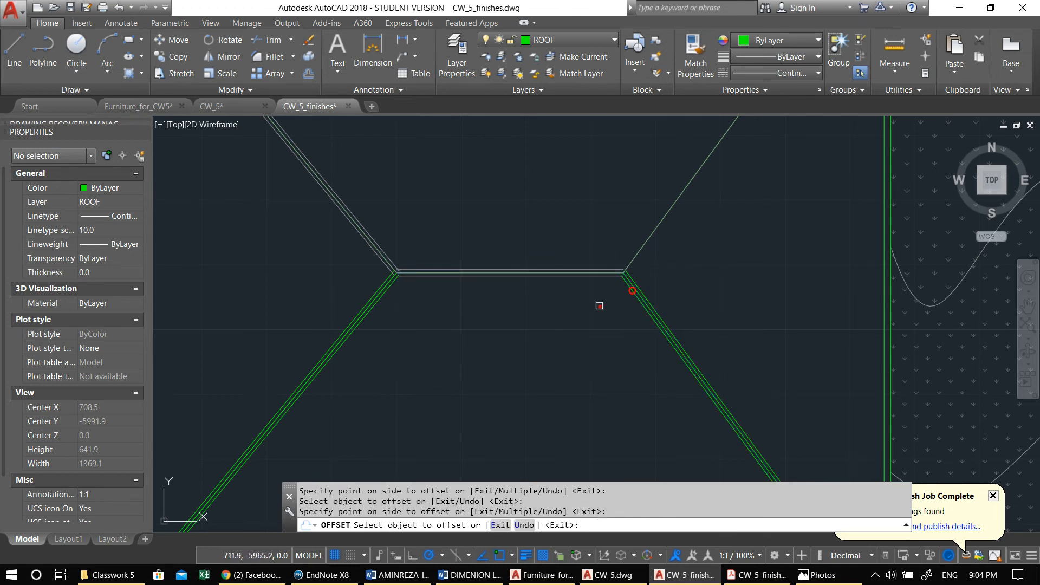
Step: Offset the roof's upper-right hip line by 5 units to both sides
{"action": "left_click", "coordinate": [636, 254]}
{"action": "left_click", "coordinate": [662, 268]}
{"action": "left_click", "coordinate": [641, 250]}
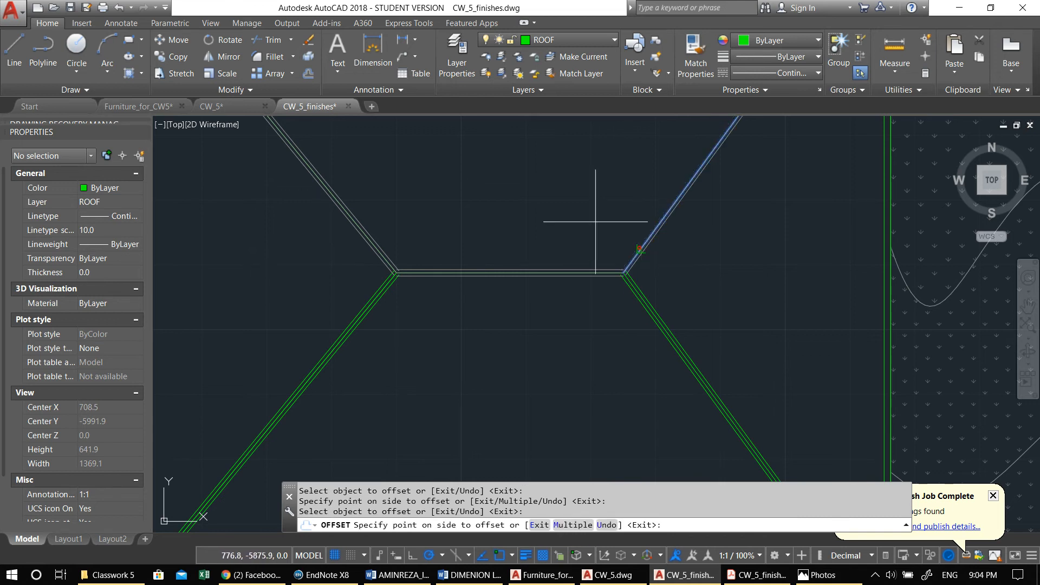
{"action": "left_click", "coordinate": [596, 223]}
{"action": "key", "text": "Escape"}
{"action": "key", "text": "Escape"}
Step: Try to erase the lines crossing at the ridge's left end, and undo the erasure
{"action": "scroll", "coordinate": [400, 276], "scroll_direction": "up", "scroll_amount": 8}
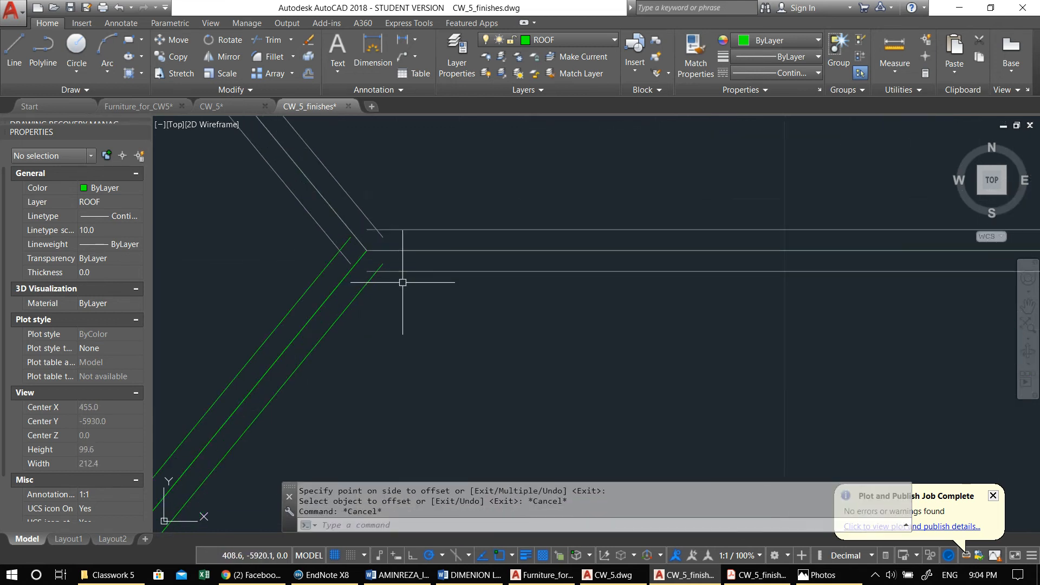
{"action": "left_click", "coordinate": [377, 256]}
{"action": "left_click", "coordinate": [360, 239]}
{"action": "middle_click_drag", "start_coordinate": [360, 239], "coordinate": [343, 235]}
{"action": "type", "text": "e"}
{"action": "key", "text": "space"}
{"action": "scroll", "coordinate": [400, 286], "scroll_direction": "down", "scroll_amount": 4}
{"action": "mouse_move", "coordinate": [400, 286]}
{"action": "middle_mouse_down"}
{"action": "mouse_move", "coordinate": [416, 295]}
{"action": "mouse_move", "coordinate": [292, 289]}
{"action": "middle_mouse_up"}
{"action": "scroll", "coordinate": [293, 290], "scroll_direction": "down", "scroll_amount": 2}
{"action": "scroll", "coordinate": [665, 272], "scroll_direction": "up", "scroll_amount": 6}
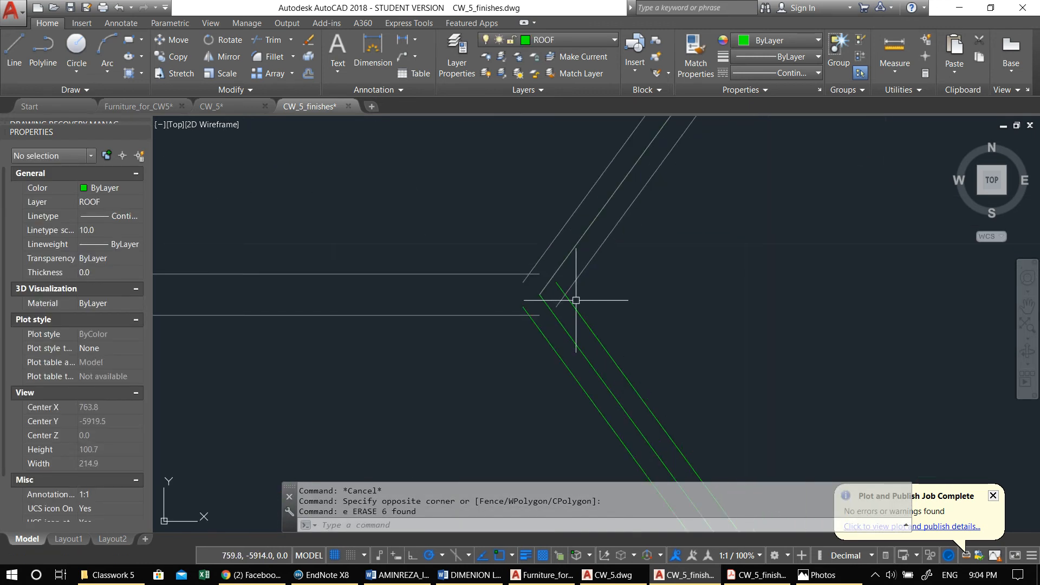
{"action": "key", "text": "ctrl+z"}
{"action": "key", "text": "ctrl+z"}
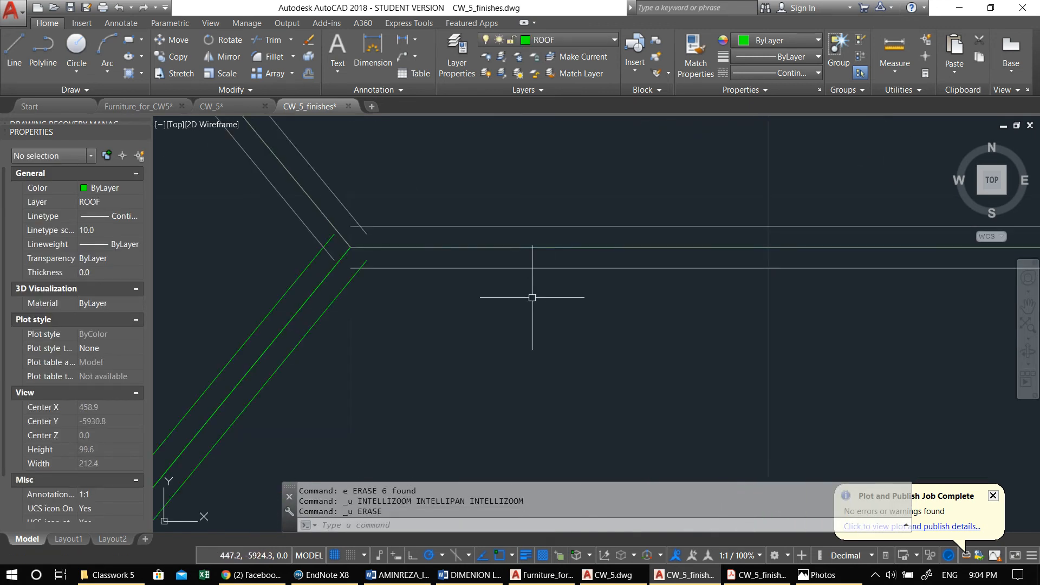
{"action": "scroll", "coordinate": [329, 252], "scroll_direction": "down", "scroll_amount": 4}
{"action": "middle_click_drag", "start_coordinate": [330, 252], "coordinate": [430, 312]}
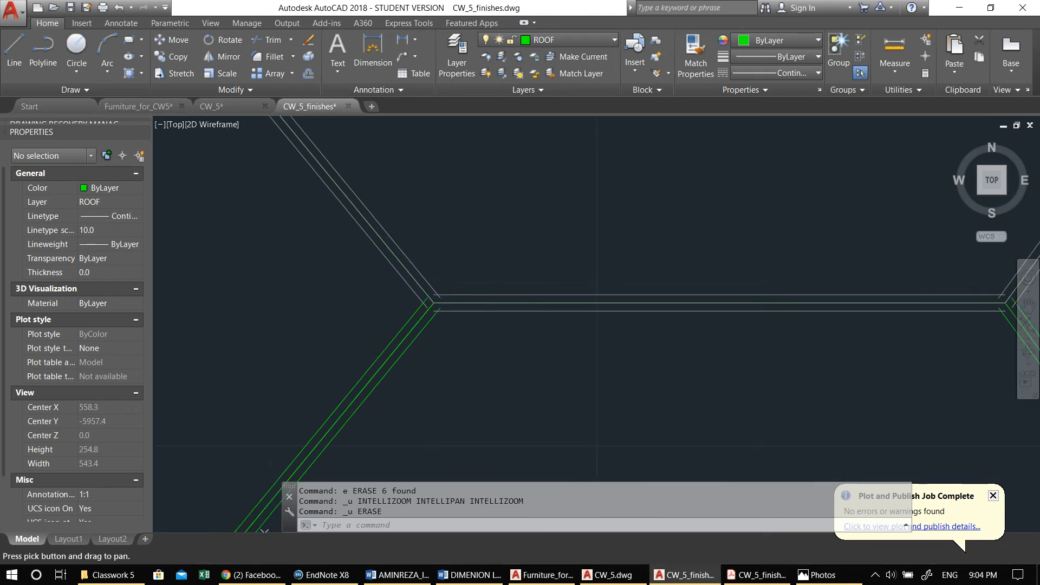
{"action": "key", "text": "Escape"}
{"action": "key", "text": "Escape"}
{"action": "scroll", "coordinate": [430, 312], "scroll_direction": "up", "scroll_amount": 2}
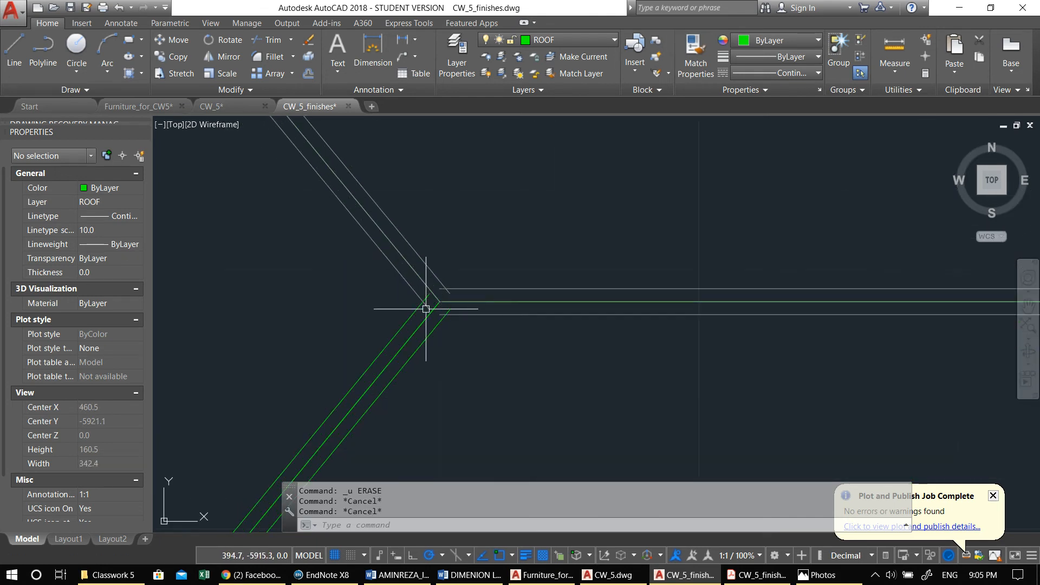
{"action": "type", "text": "f"}
{"action": "key", "text": "Return"}
{"action": "type", "text": "r"}
{"action": "key", "text": "Return"}
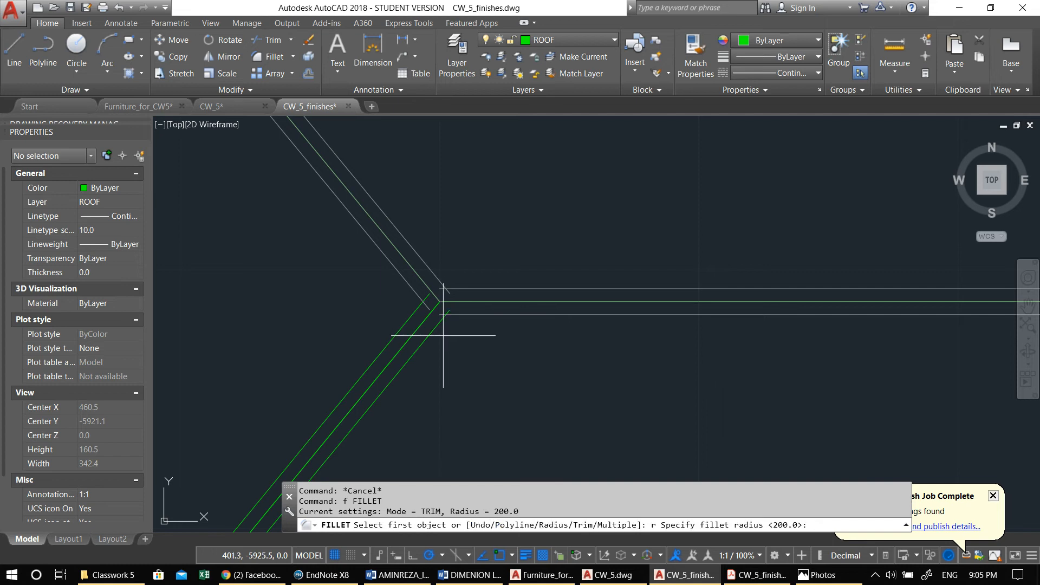
{"action": "key", "text": "Escape"}
Step: Fillet the three pairs of offset lines meeting at the ridge's left end with radius 0
{"action": "type", "text": "f"}
{"action": "key", "text": "Return"}
{"action": "type", "text": "r"}
{"action": "key", "text": "Return"}
{"action": "type", "text": "0"}
{"action": "key", "text": "Return"}
{"action": "left_click", "coordinate": [433, 331]}
{"action": "key", "text": "Return"}
{"action": "left_click", "coordinate": [414, 309]}
{"action": "left_click", "coordinate": [436, 287]}
{"action": "key", "text": "Return"}
{"action": "left_click", "coordinate": [443, 285]}
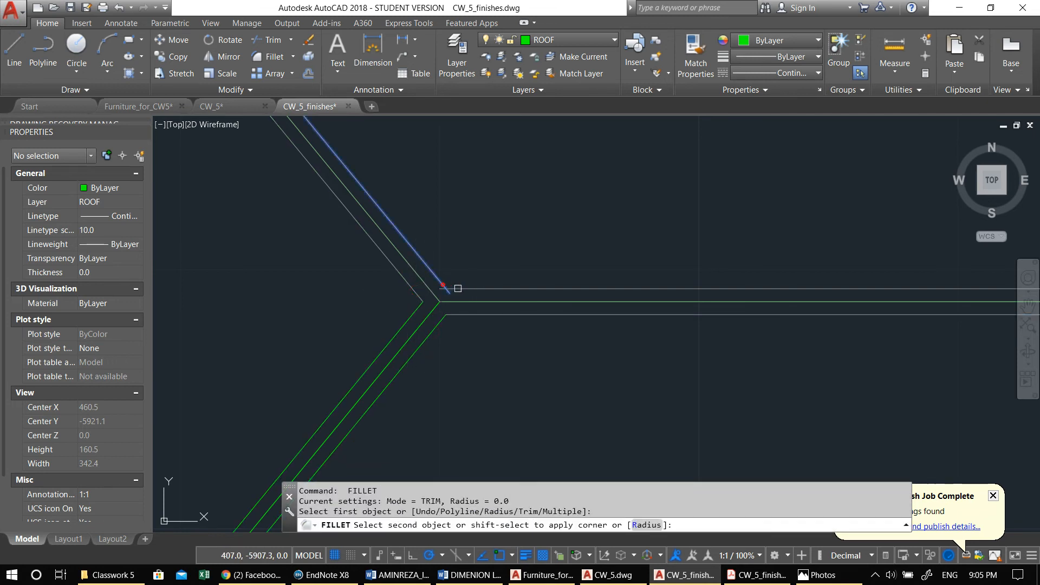
{"action": "left_click", "coordinate": [462, 288]}
Step: Fillet the three pairs of offset lines at the ridge's right end with radius 0
{"action": "scroll", "coordinate": [464, 288], "scroll_direction": "down", "scroll_amount": 5}
{"action": "middle_click_drag", "start_coordinate": [583, 307], "coordinate": [327, 304]}
{"action": "scroll", "coordinate": [514, 310], "scroll_direction": "up", "scroll_amount": 4}
{"action": "scroll", "coordinate": [316, 254], "scroll_direction": "up", "scroll_amount": 2}
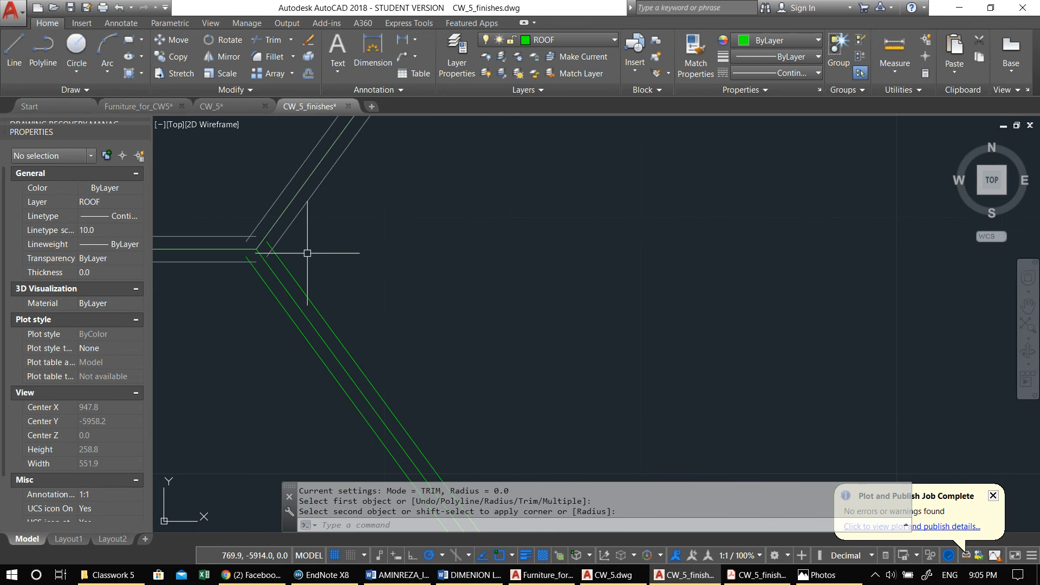
{"action": "key", "text": "Return"}
{"action": "left_click", "coordinate": [239, 262]}
{"action": "left_click", "coordinate": [259, 271]}
{"action": "key", "text": "Return"}
{"action": "left_click", "coordinate": [277, 257]}
{"action": "left_click", "coordinate": [280, 239]}
{"action": "key", "text": "Return"}
{"action": "left_click", "coordinate": [241, 239]}
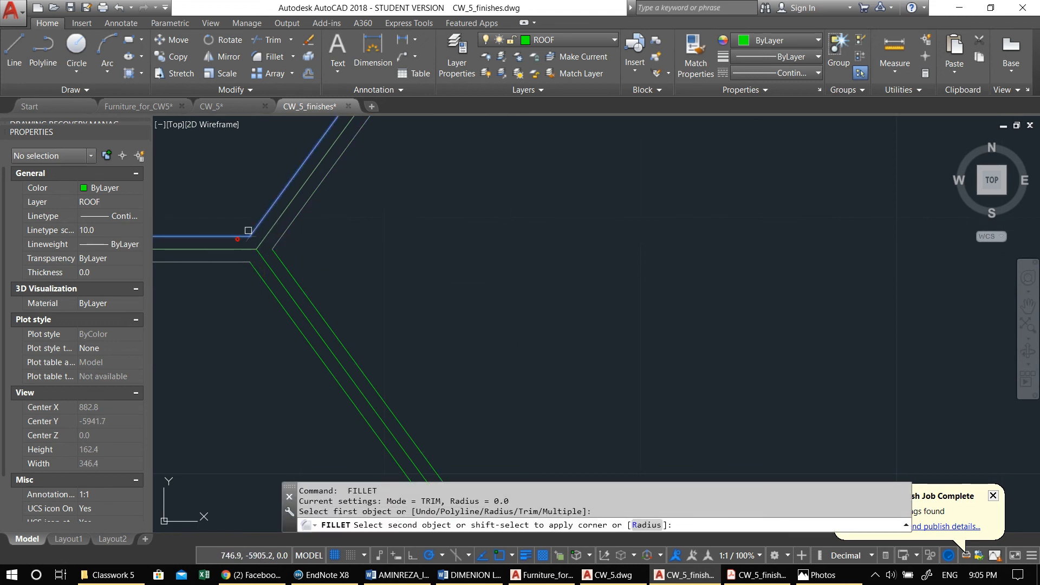
{"action": "left_click", "coordinate": [260, 222]}
Step: Try to fillet the upper-right hip's outer offset line with the right edge of the inner roof outline
{"action": "scroll", "coordinate": [395, 328], "scroll_direction": "down", "scroll_amount": 4}
{"action": "scroll", "coordinate": [661, 278], "scroll_direction": "up", "scroll_amount": 4}
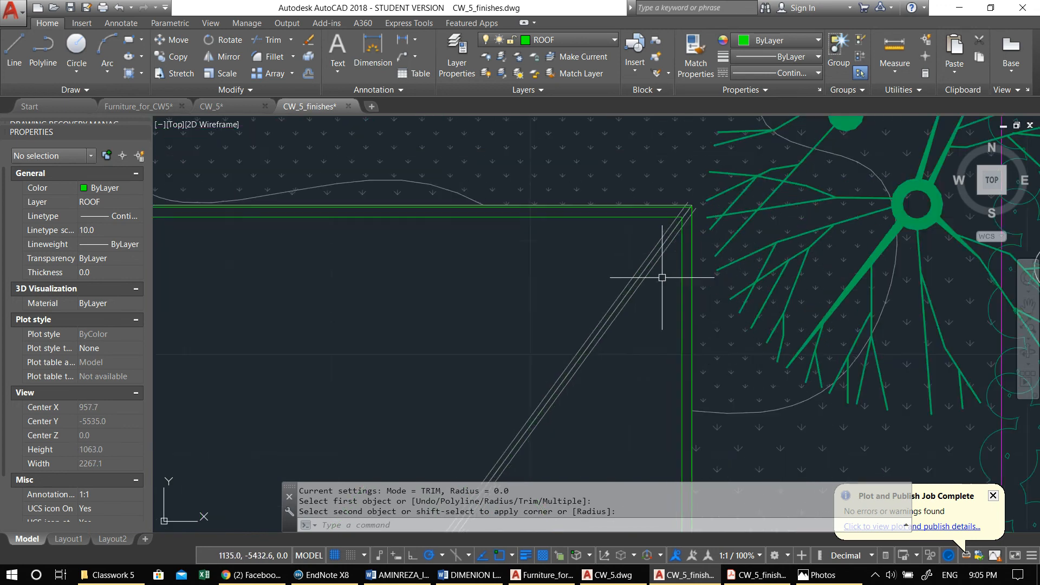
{"action": "key", "text": "Return"}
{"action": "left_click", "coordinate": [693, 243]}
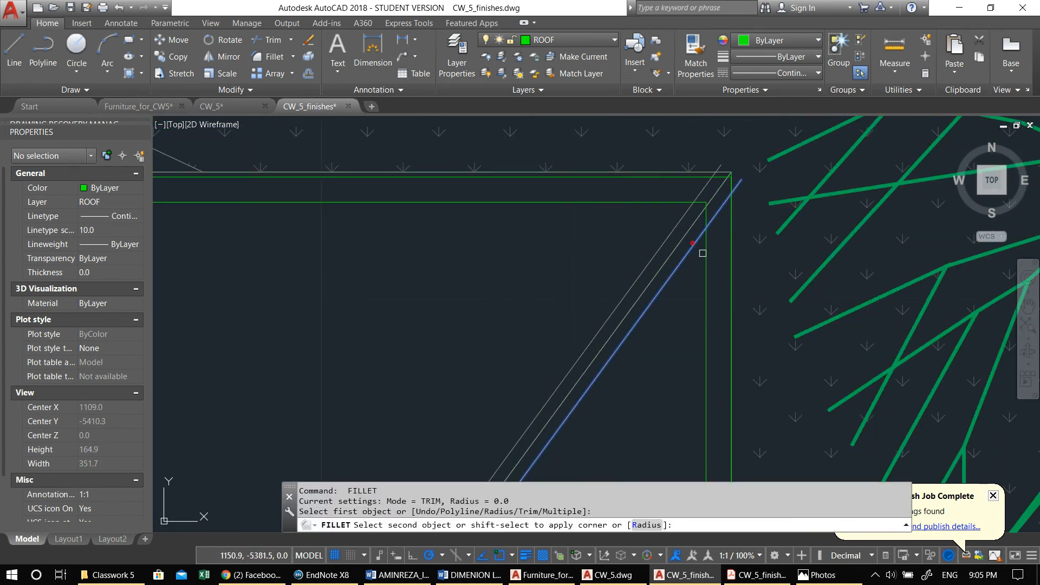
{"action": "left_click", "coordinate": [706, 259]}
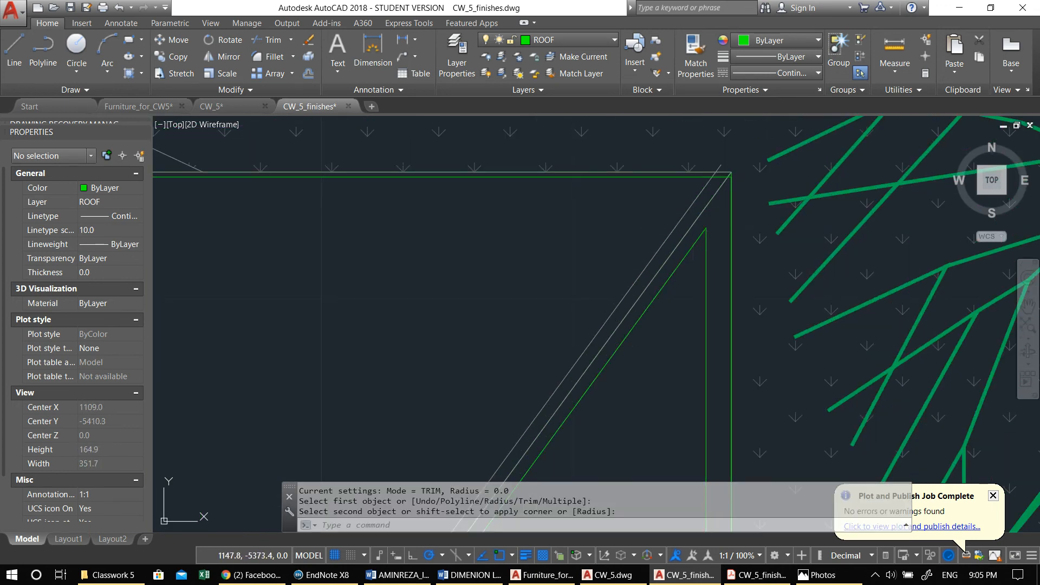
{"action": "key", "text": "Escape"}
{"action": "key", "text": "Escape"}
Step: Trim the ends of the upper-right hip lines that extend beyond the inner roof outline
{"action": "type", "text": "tr"}
{"action": "key", "text": "Return"}
{"action": "left_click", "coordinate": [706, 254]}
{"action": "key", "text": "Return"}
{"action": "left_click", "coordinate": [718, 219]}
{"action": "left_click", "coordinate": [717, 188]}
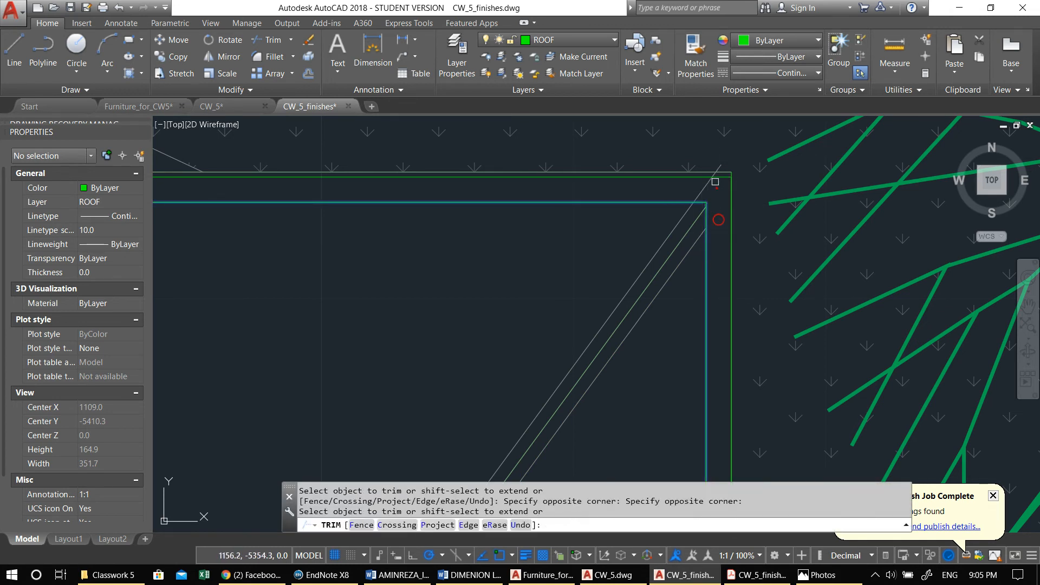
{"action": "left_click", "coordinate": [700, 192]}
{"action": "left_click", "coordinate": [706, 201]}
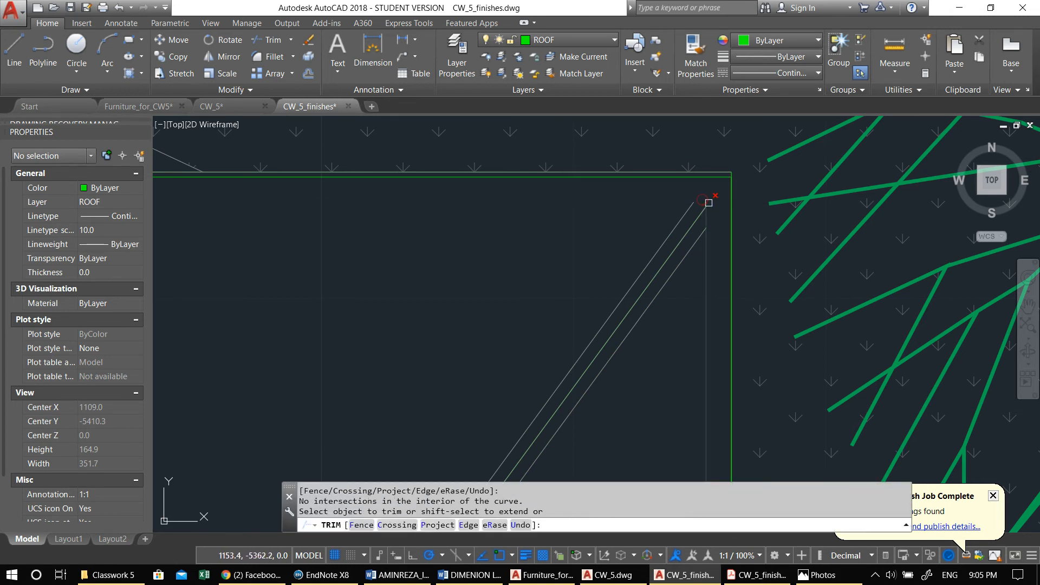
{"action": "key", "text": "Escape"}
{"action": "key", "text": "Escape"}
{"action": "key", "text": "Escape"}
Step: Trim the inner outline between the hip lines at the upper-right corner and erase the leftover fragment
{"action": "middle_click_drag", "start_coordinate": [700, 225], "coordinate": [675, 232]}
{"action": "key", "text": "Return"}
{"action": "key", "text": "Return"}
{"action": "left_click", "coordinate": [679, 206]}
{"action": "key", "text": "Escape"}
{"action": "left_click", "coordinate": [676, 194]}
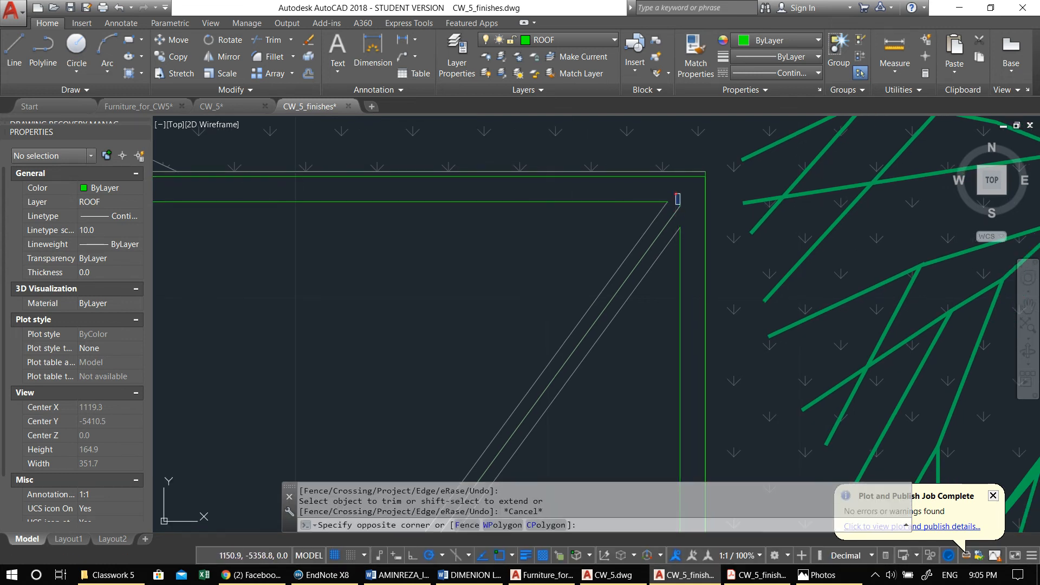
{"action": "left_click", "coordinate": [685, 213]}
{"action": "type", "text": "e"}
{"action": "key", "text": "Return"}
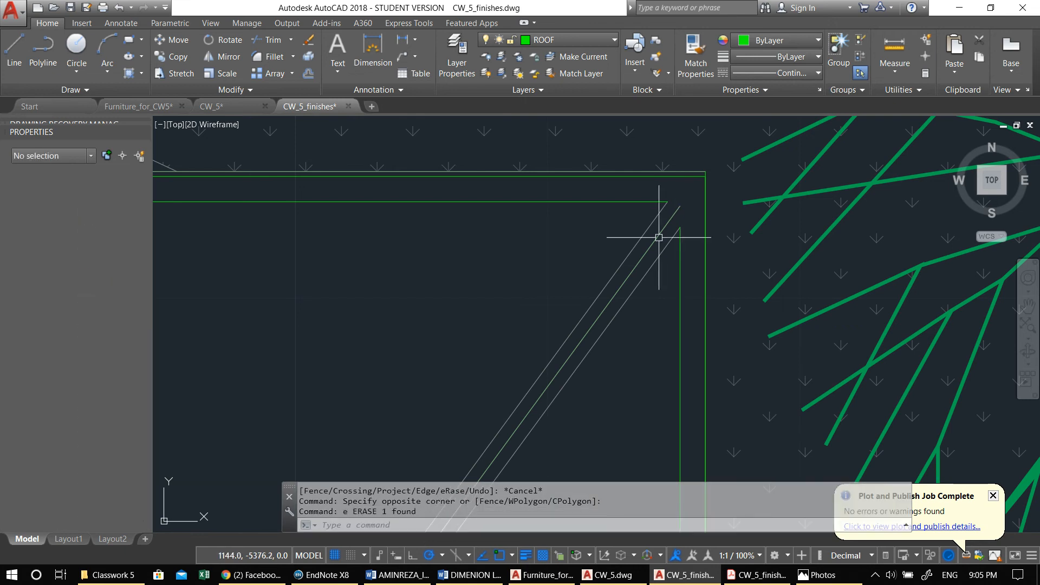
Step: Extend the middle line of the upper-right hip to the outer roof outline's corner
{"action": "type", "text": "ex"}
{"action": "key", "text": "Return"}
{"action": "key", "text": "Return"}
{"action": "left_click", "coordinate": [671, 217]}
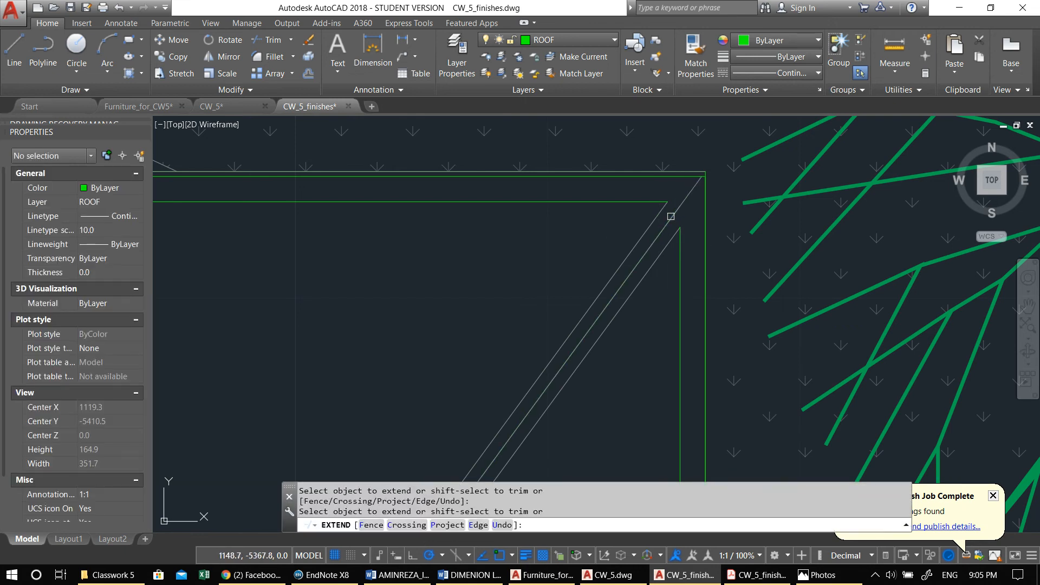
{"action": "scroll", "coordinate": [663, 237], "scroll_direction": "down", "scroll_amount": 3}
{"action": "left_click", "coordinate": [625, 294]}
{"action": "middle_click_drag", "start_coordinate": [611, 374], "coordinate": [659, 176]}
{"action": "scroll", "coordinate": [659, 177], "scroll_direction": "down", "scroll_amount": 2}
{"action": "key", "text": "Escape"}
{"action": "key", "text": "Escape"}
{"action": "middle_click_drag", "start_coordinate": [558, 247], "coordinate": [609, 219]}
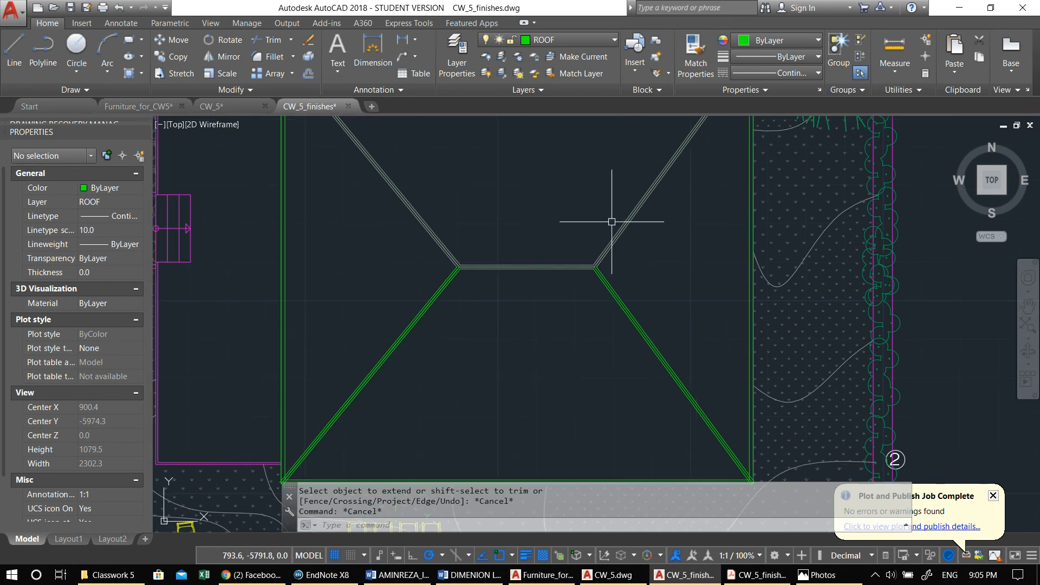
Step: Hatch the roof's upper slope and set the hatch pattern to AR-B88
{"action": "type", "text": "h"}
{"action": "key", "text": "Return"}
{"action": "scroll", "coordinate": [518, 292], "scroll_direction": "down", "scroll_amount": 2}
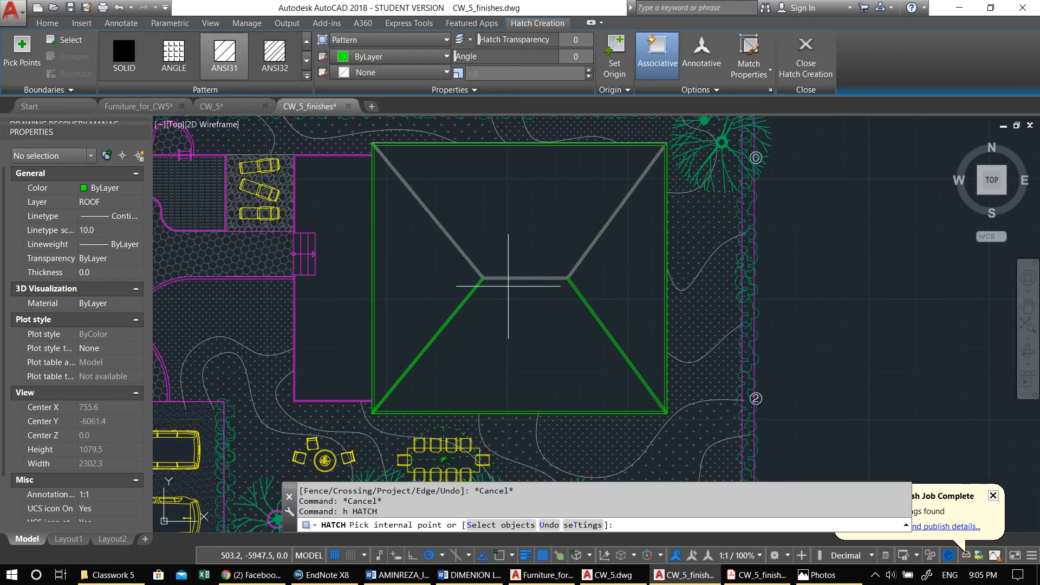
{"action": "left_click", "coordinate": [520, 233]}
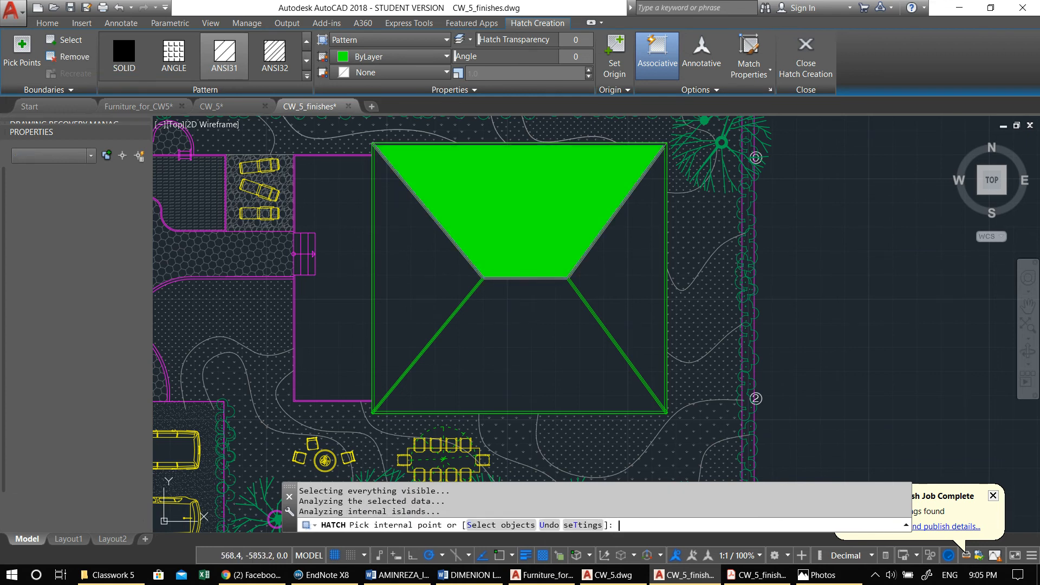
{"action": "key", "text": "Return"}
{"action": "left_click", "coordinate": [519, 215]}
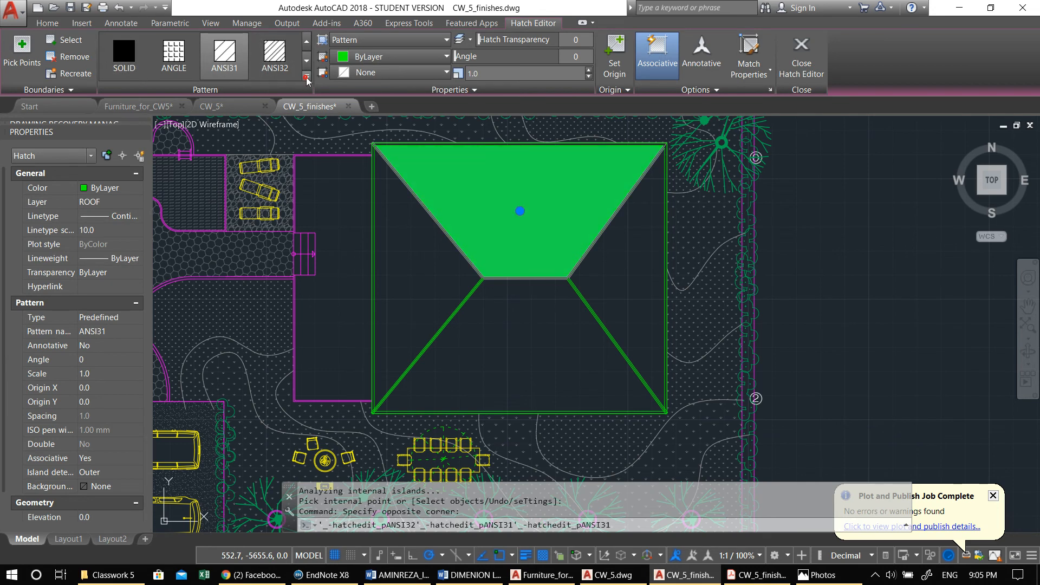
{"action": "left_click", "coordinate": [306, 80]}
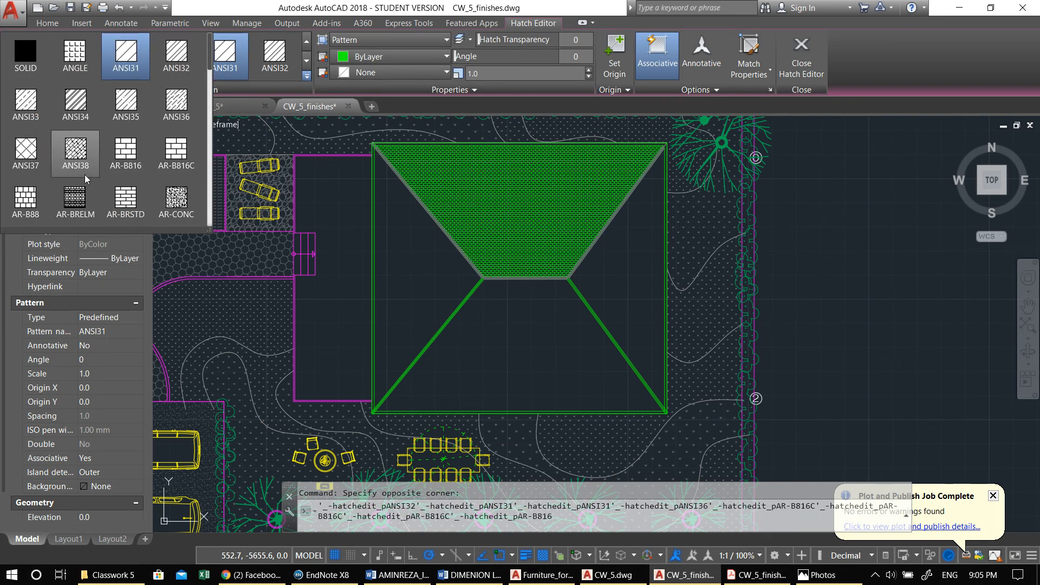
{"action": "left_click", "coordinate": [25, 202]}
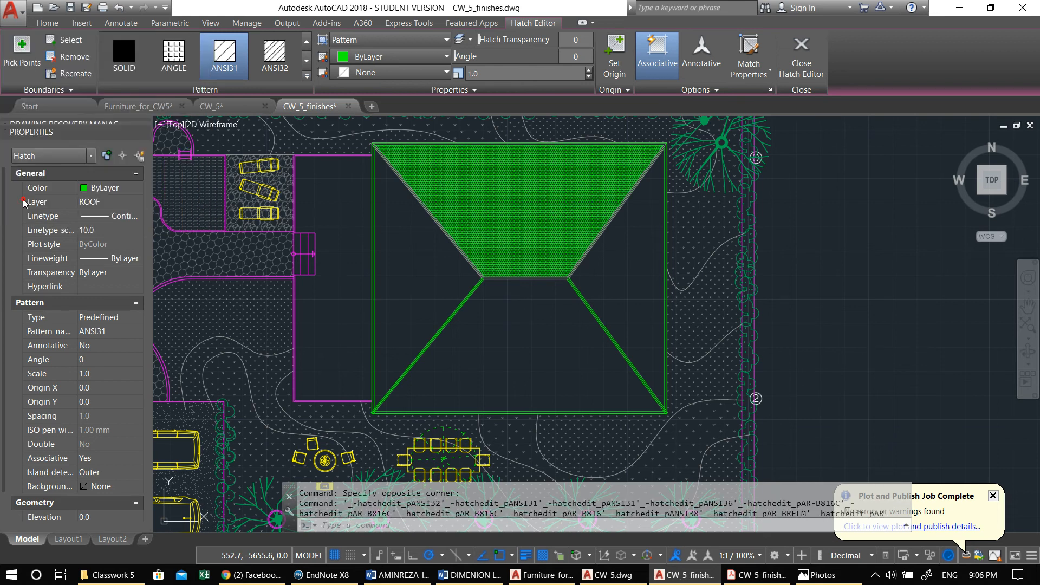
Step: Try the upper slope's hatch at a scale of 10 and at a scale of 2
{"action": "scroll", "coordinate": [505, 224], "scroll_direction": "up", "scroll_amount": 2}
{"action": "scroll", "coordinate": [591, 234], "scroll_direction": "up", "scroll_amount": 3}
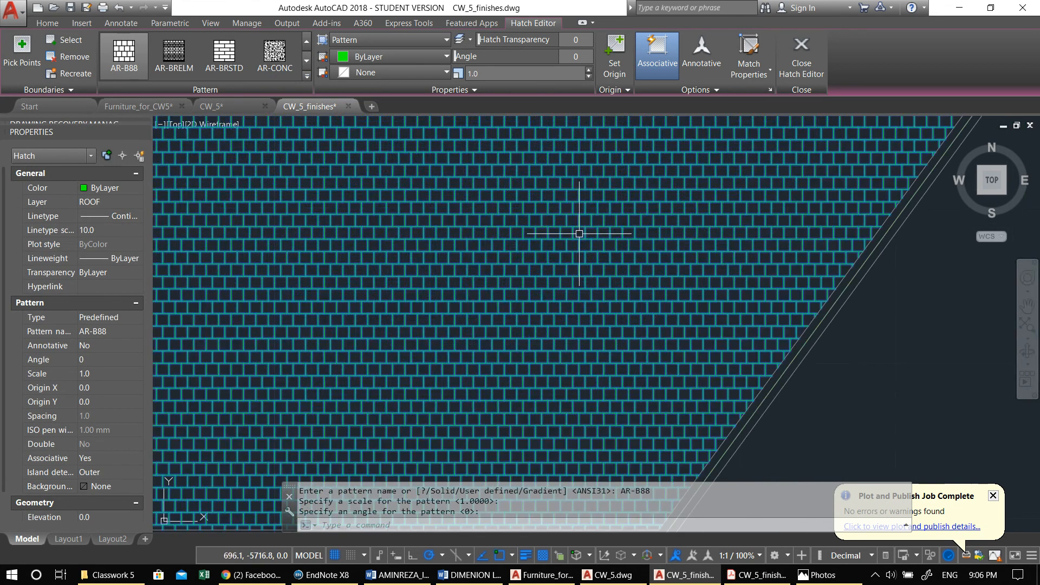
{"action": "scroll", "coordinate": [576, 232], "scroll_direction": "down", "scroll_amount": 2}
{"action": "scroll", "coordinate": [488, 238], "scroll_direction": "up", "scroll_amount": 2}
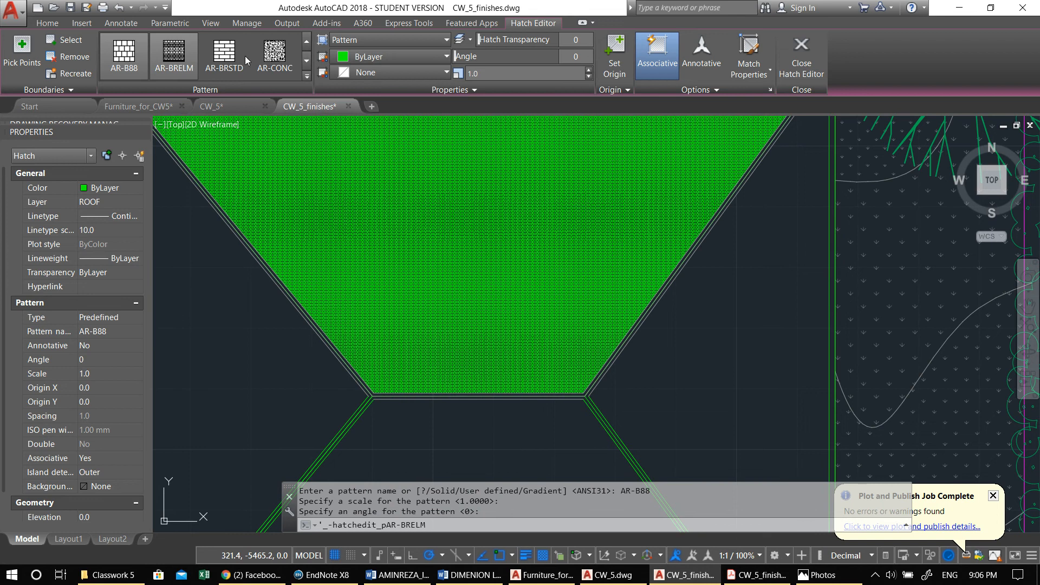
{"action": "left_click", "coordinate": [476, 73]}
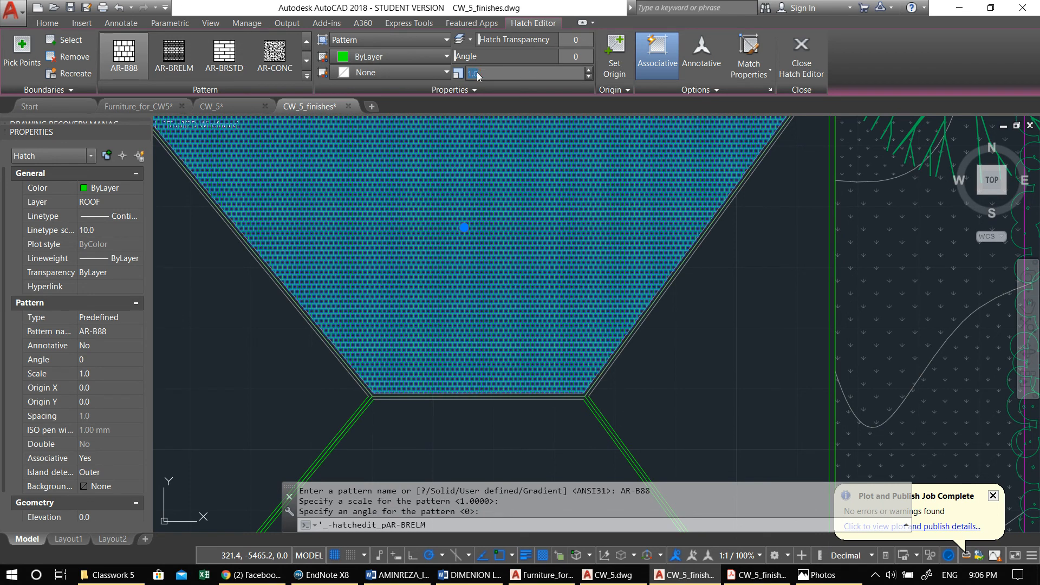
{"action": "type", "text": "10"}
{"action": "key", "text": "Return"}
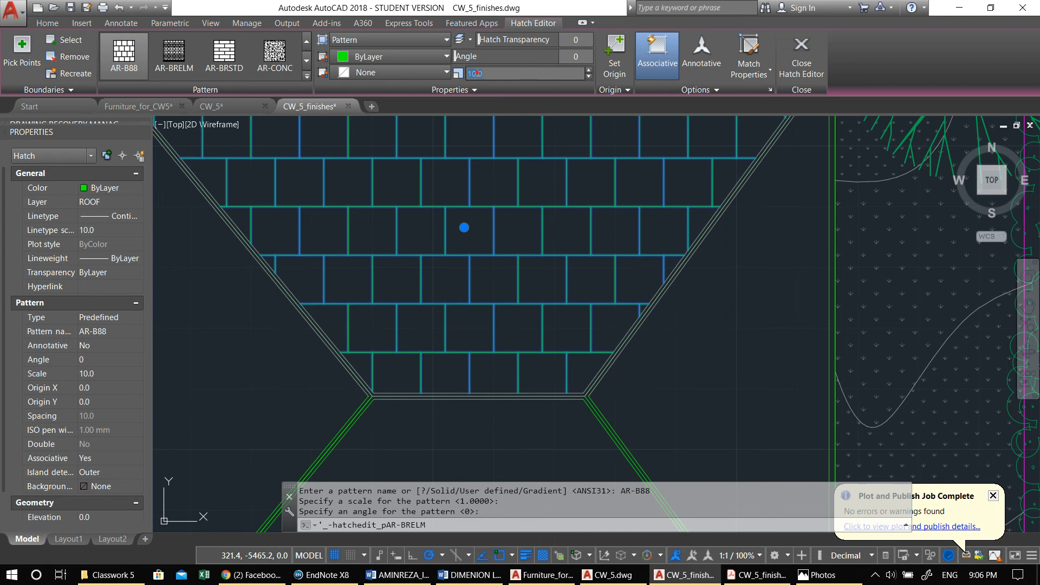
{"action": "type", "text": "2"}
{"action": "key", "text": "Return"}
{"action": "scroll", "coordinate": [479, 145], "scroll_direction": "down", "scroll_amount": 6}
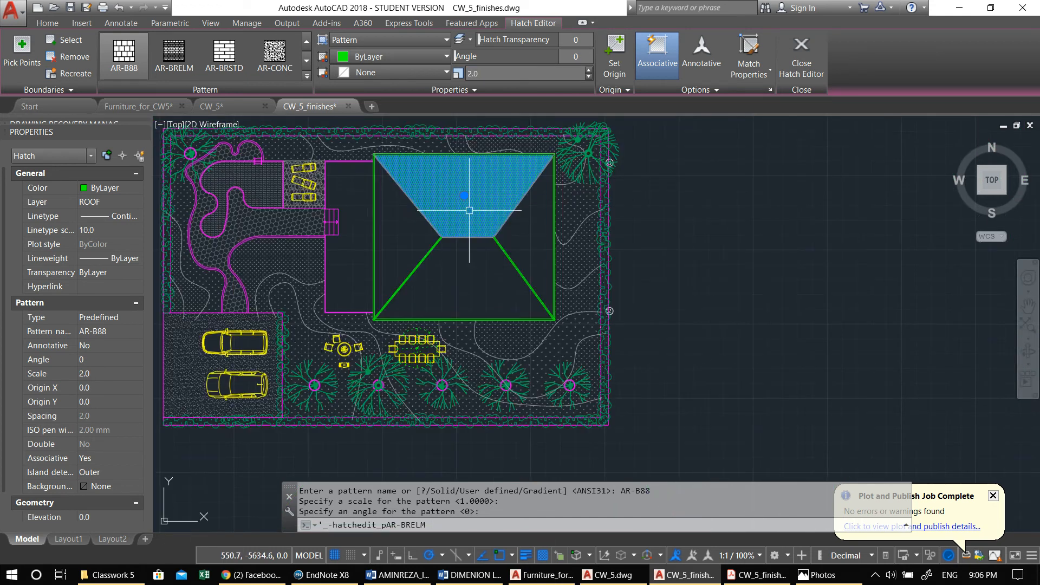
Step: Set the upper slope's hatch scale to 3
{"action": "key", "text": "Escape"}
{"action": "left_click", "coordinate": [470, 211]}
{"action": "scroll", "coordinate": [470, 211], "scroll_direction": "up", "scroll_amount": 2}
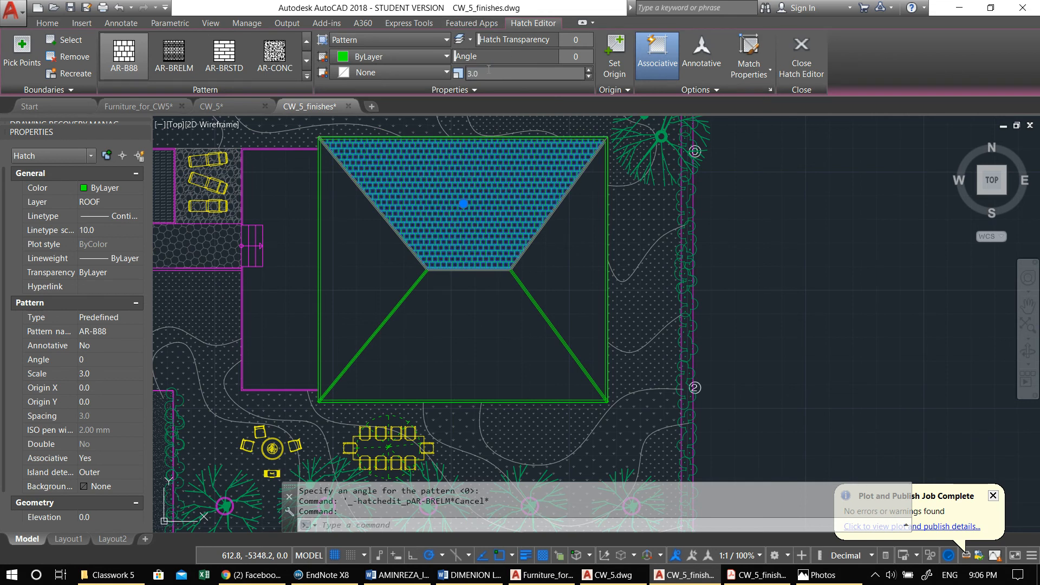
{"action": "key", "text": "Return"}
{"action": "left_click", "coordinate": [496, 202]}
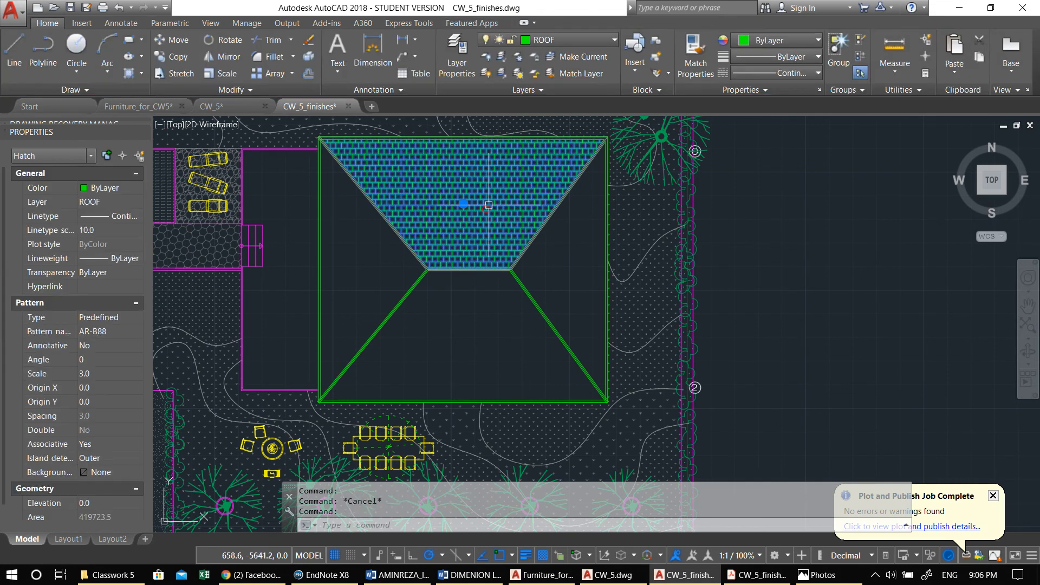
Step: Try to mirror the upper slope's hatch across a line starting at the ridge, keeping the source hatch
{"action": "scroll", "coordinate": [501, 287], "scroll_direction": "up", "scroll_amount": 2}
{"action": "type", "text": "mi"}
{"action": "key", "text": "Return"}
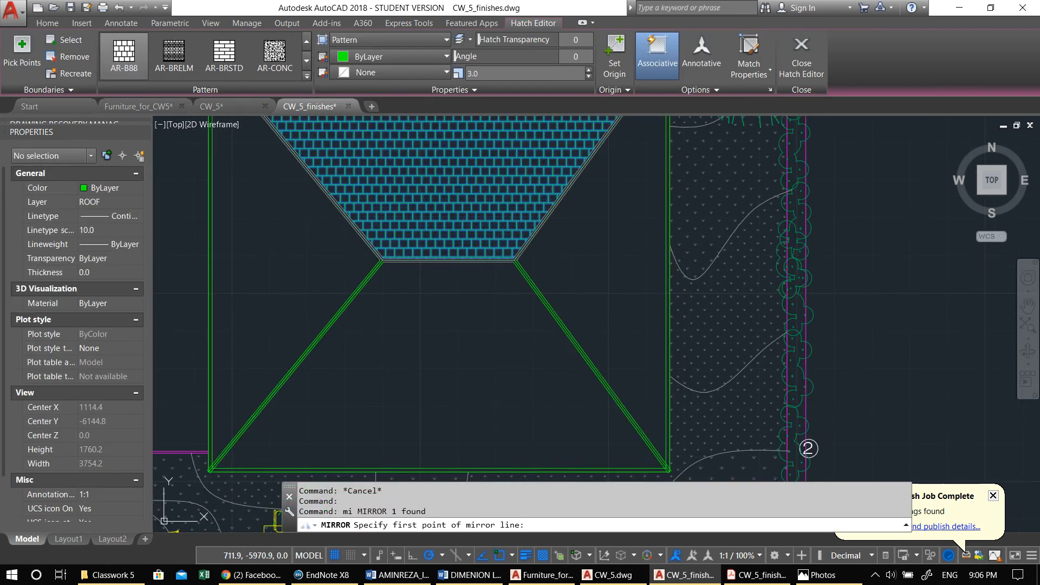
{"action": "scroll", "coordinate": [514, 262], "scroll_direction": "up", "scroll_amount": 10}
{"action": "left_click", "coordinate": [490, 265]}
{"action": "left_click", "coordinate": [601, 288]}
{"action": "key", "text": "Return"}
{"action": "scroll", "coordinate": [601, 288], "scroll_direction": "down", "scroll_amount": 6}
{"action": "scroll", "coordinate": [601, 288], "scroll_direction": "down", "scroll_amount": 3}
Step: Erase the misaligned mirrored hatch below the ridge
{"action": "left_click", "coordinate": [560, 330]}
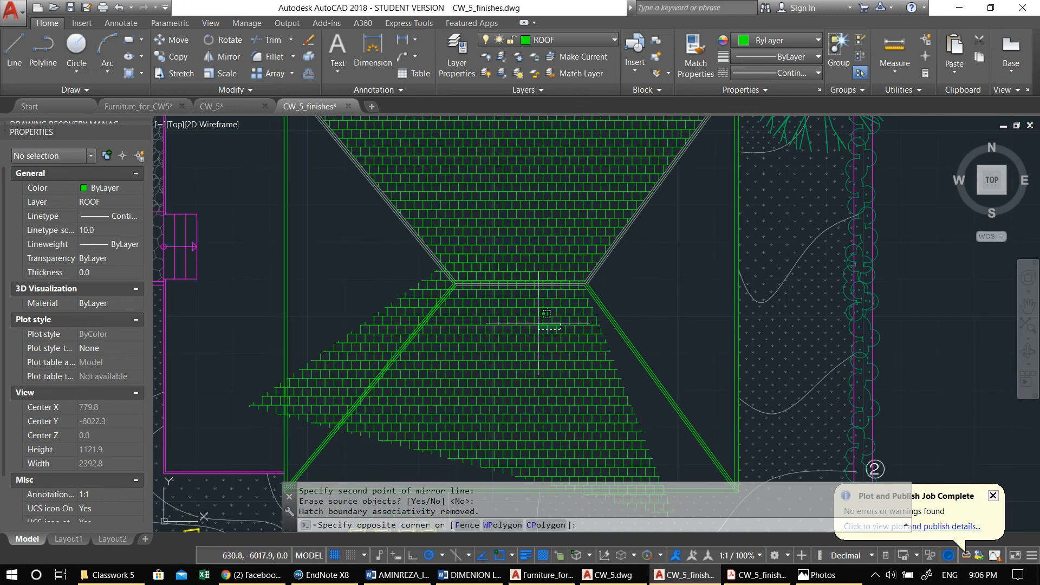
{"action": "left_click", "coordinate": [507, 307]}
{"action": "type", "text": "e"}
{"action": "key", "text": "Return"}
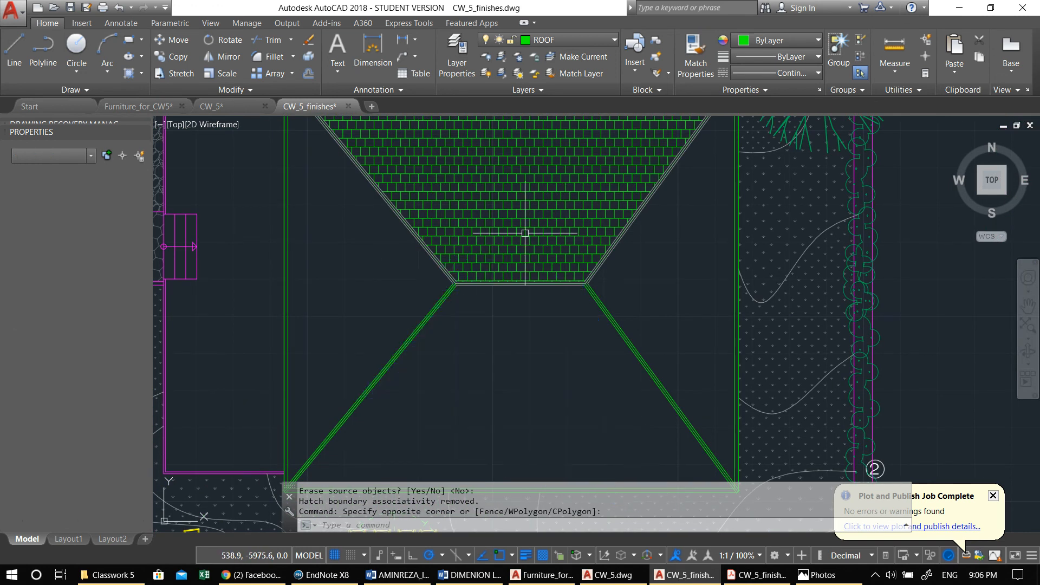
Step: Mirror the upper slope's hatch onto the lower slope about the ridge's horizontal middle line, keeping the source hatch
{"action": "left_click", "coordinate": [542, 231]}
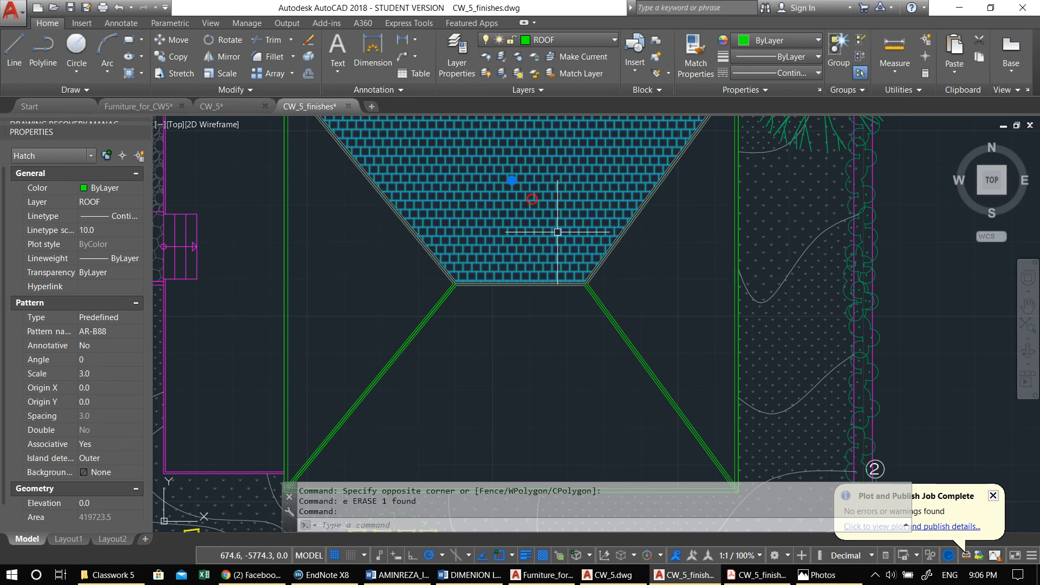
{"action": "scroll", "coordinate": [588, 299], "scroll_direction": "up", "scroll_amount": 2}
{"action": "type", "text": "mi"}
{"action": "key", "text": "Return"}
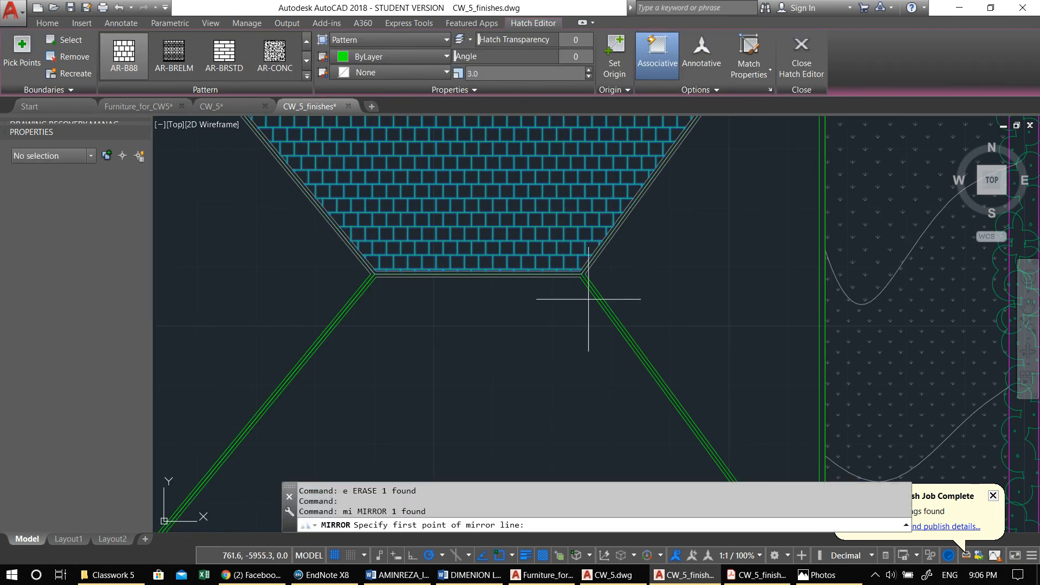
{"action": "scroll", "coordinate": [588, 298], "scroll_direction": "up", "scroll_amount": 8}
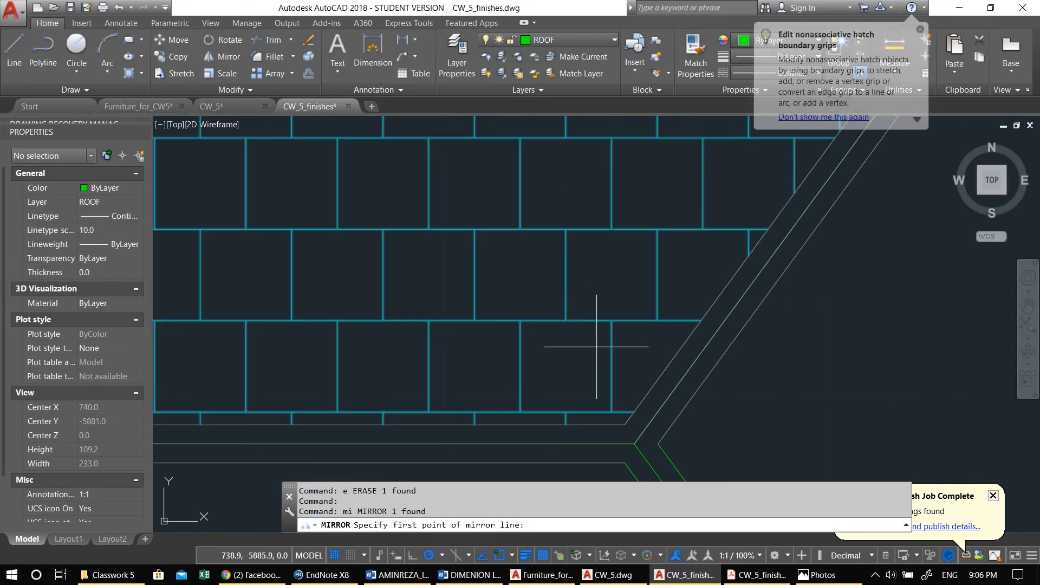
{"action": "left_click", "coordinate": [634, 444]}
{"action": "left_click", "coordinate": [738, 446]}
{"action": "scroll", "coordinate": [738, 446], "scroll_direction": "down", "scroll_amount": 10}
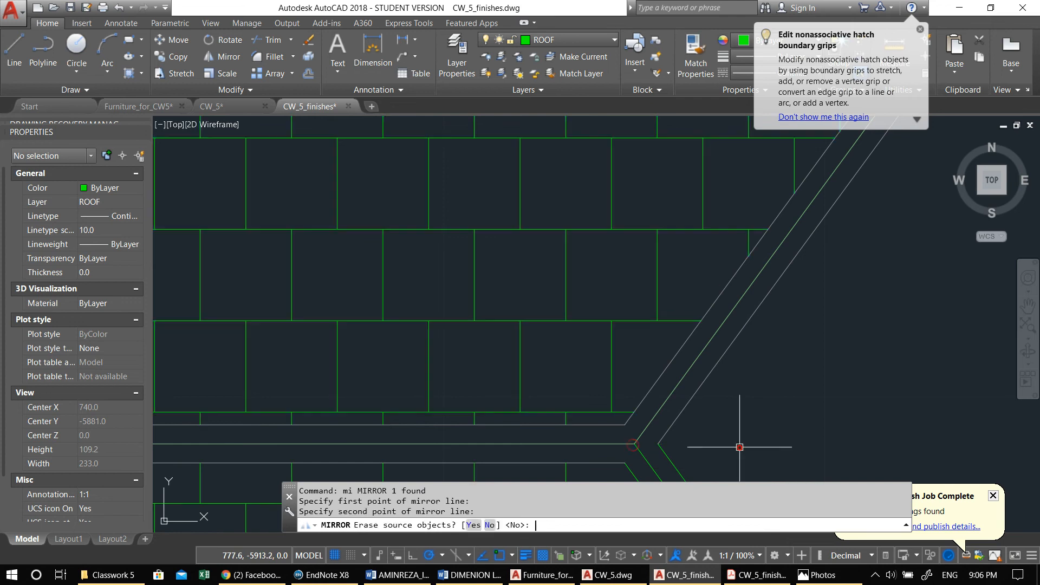
{"action": "key", "text": "Return"}
{"action": "scroll", "coordinate": [573, 204], "scroll_direction": "down", "scroll_amount": 5}
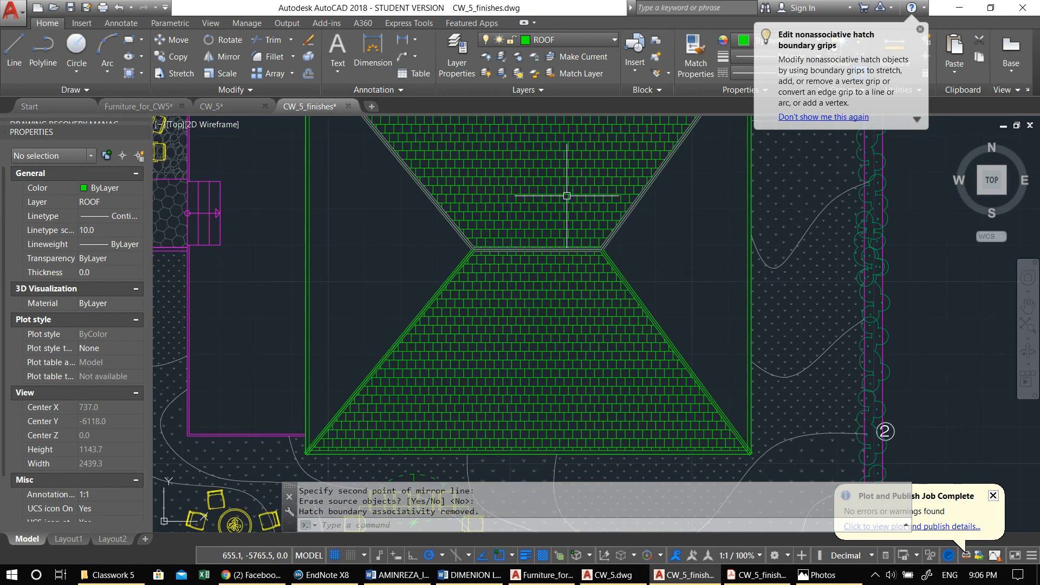
Step: Move the upper and lower roof slope hatches to the Hatch layer
{"action": "left_click", "coordinate": [574, 251]}
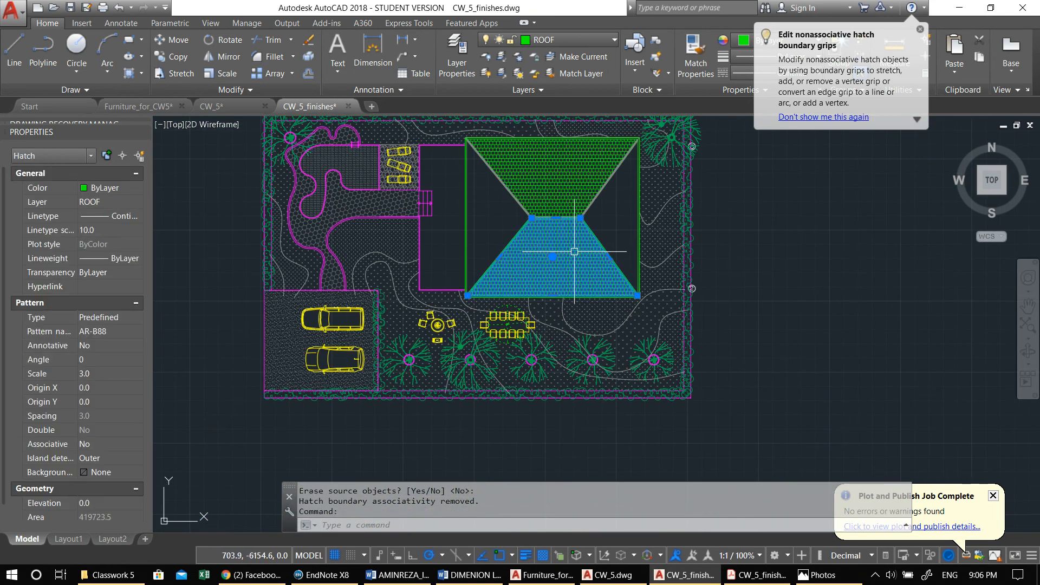
{"action": "left_click", "coordinate": [545, 152]}
{"action": "left_click", "coordinate": [234, 44]}
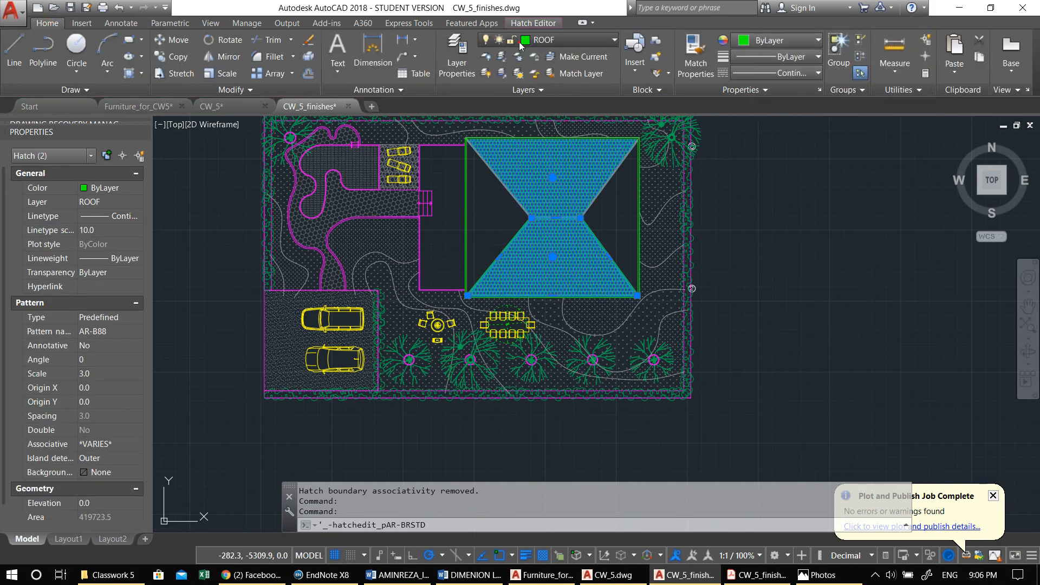
{"action": "left_click", "coordinate": [519, 42]}
{"action": "left_click", "coordinate": [554, 164]}
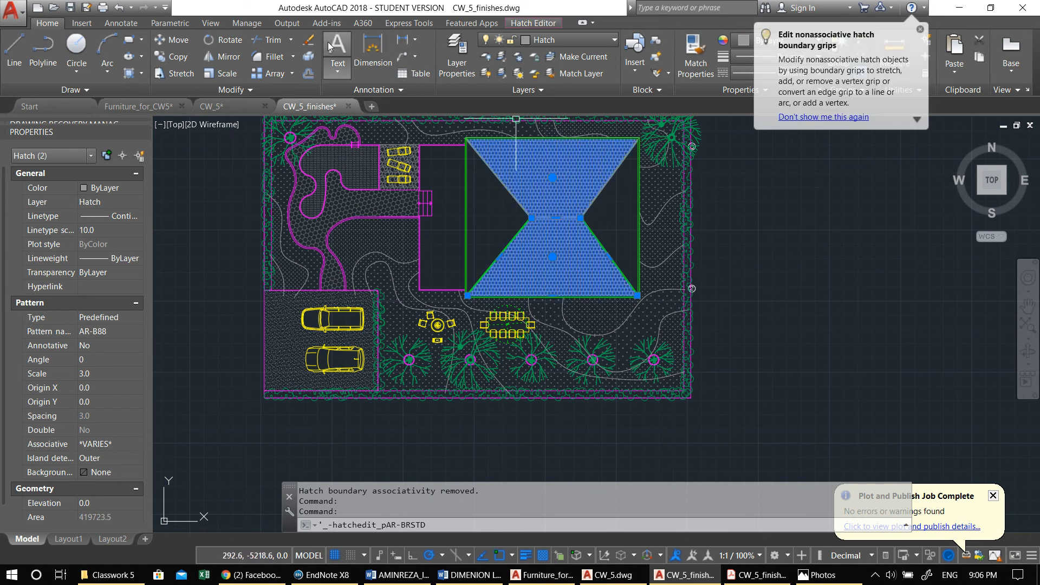
{"action": "key", "text": "Escape"}
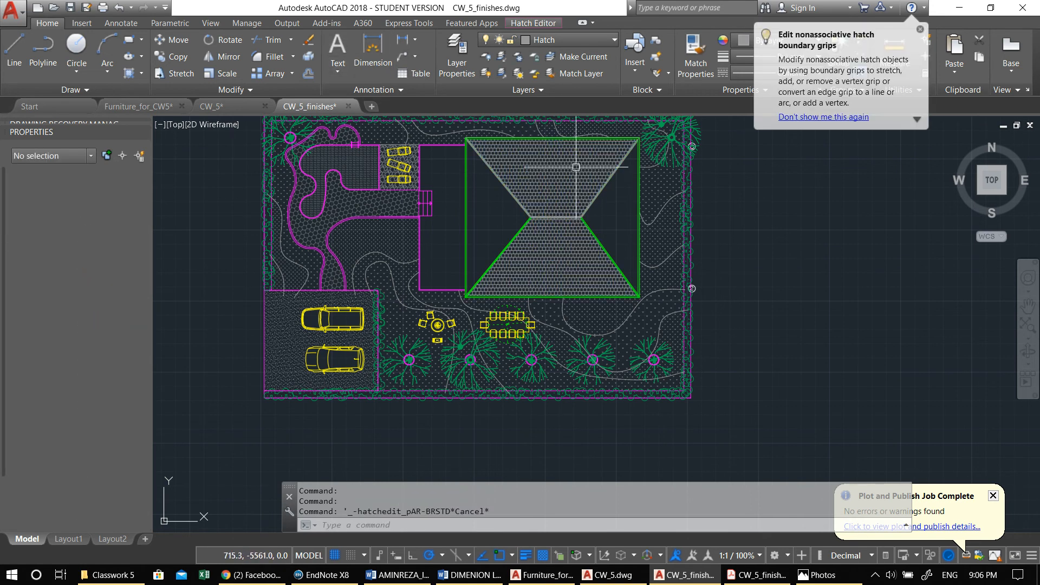
Step: Set the transparency of the upper and lower roof slope hatches to 47
{"action": "left_click", "coordinate": [568, 243]}
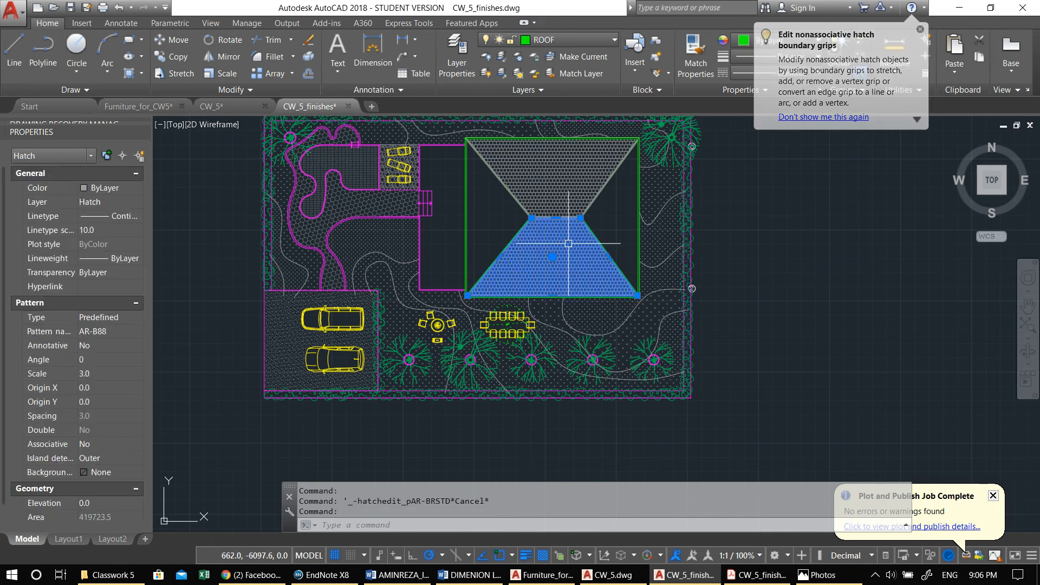
{"action": "left_click", "coordinate": [555, 162]}
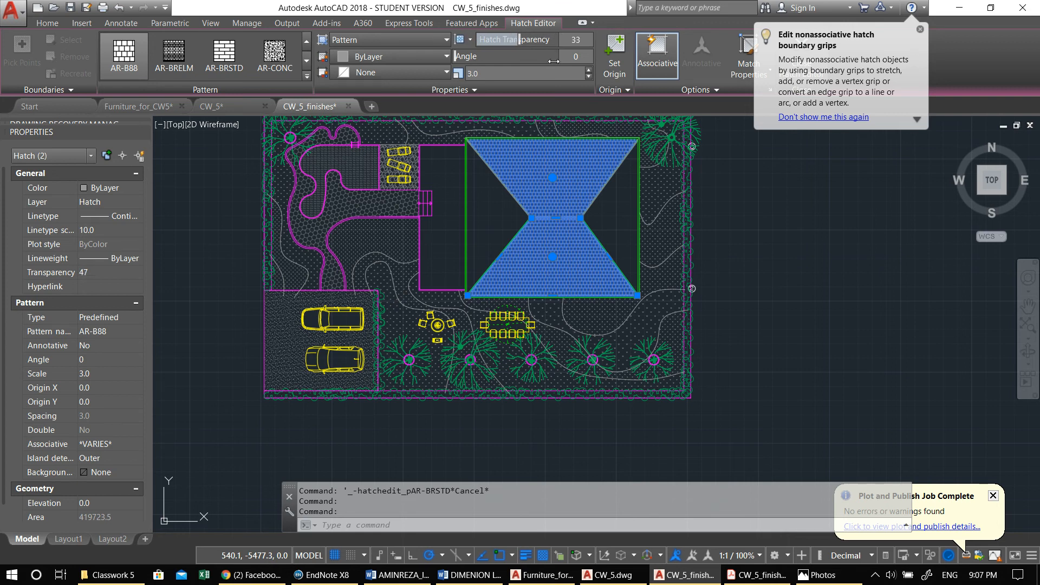
{"action": "key", "text": "Escape"}
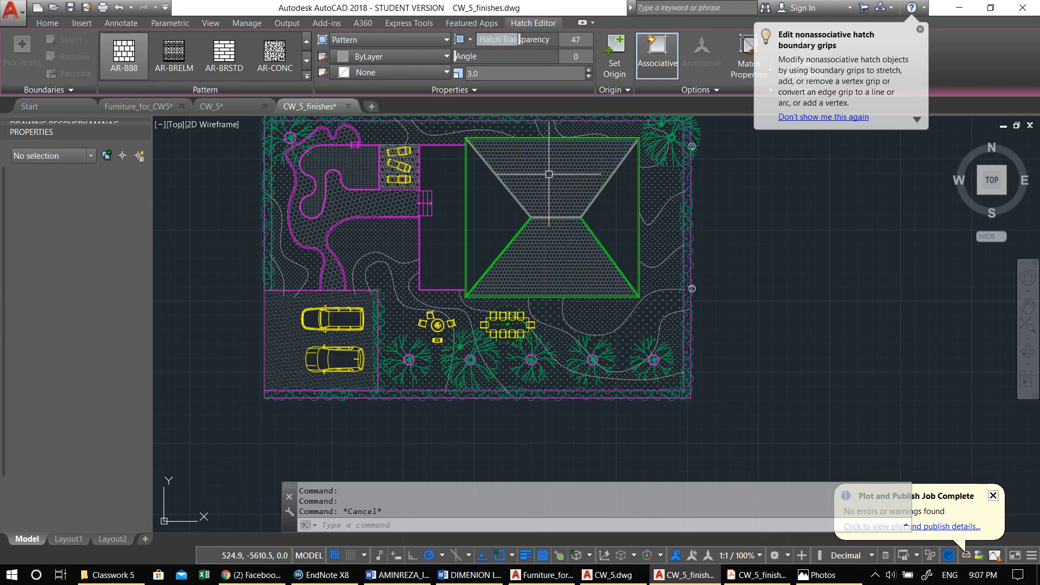
{"action": "key", "text": "Escape"}
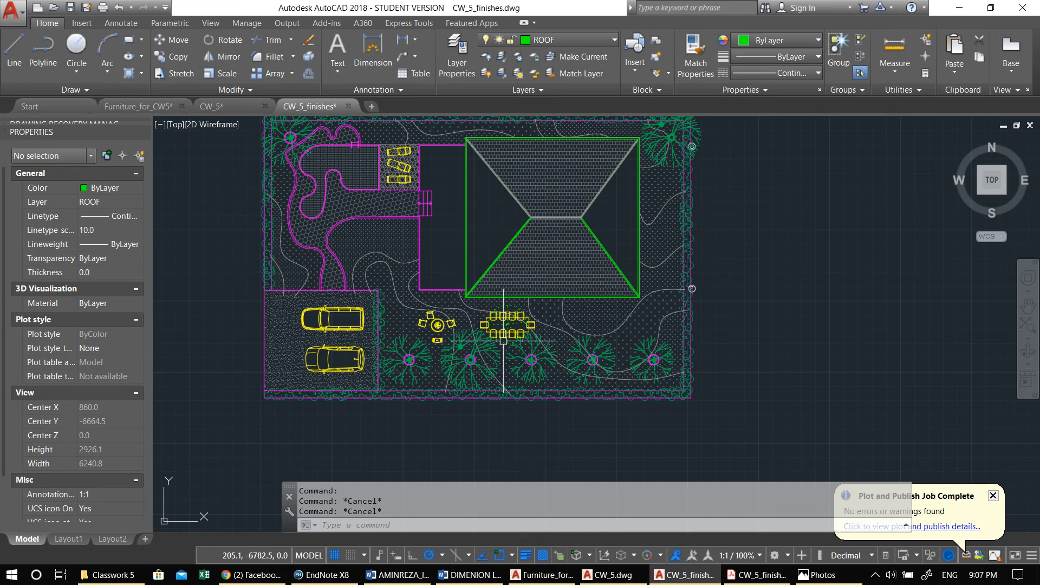
Step: Switch to Photos, examine the site plan in the reference image CW_5_finishes-Model.jpg, and return to the AutoCAD drawing
{"action": "middle_click_drag", "start_coordinate": [486, 318], "coordinate": [480, 349]}
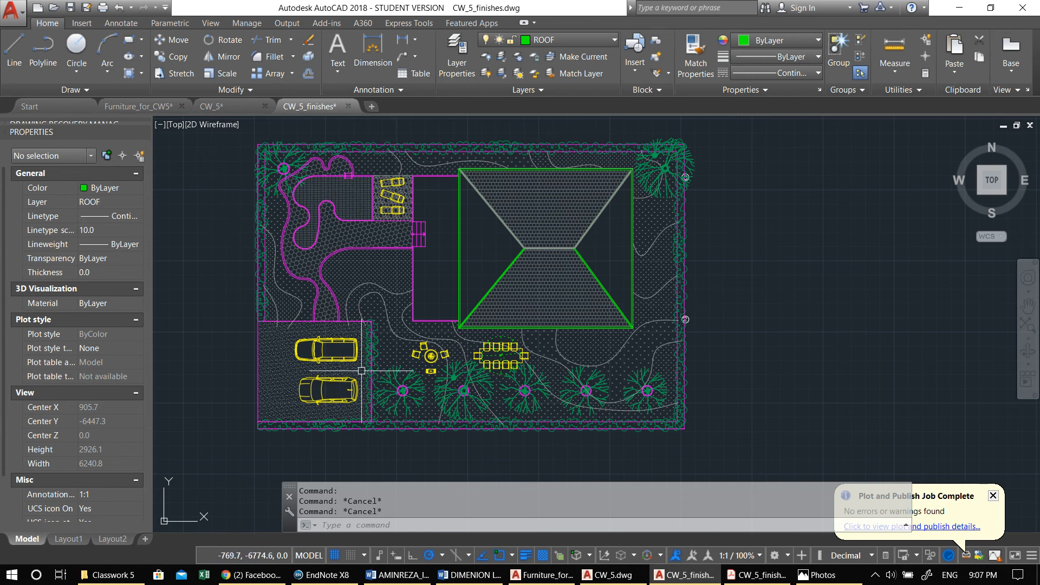
{"action": "left_click", "coordinate": [823, 574]}
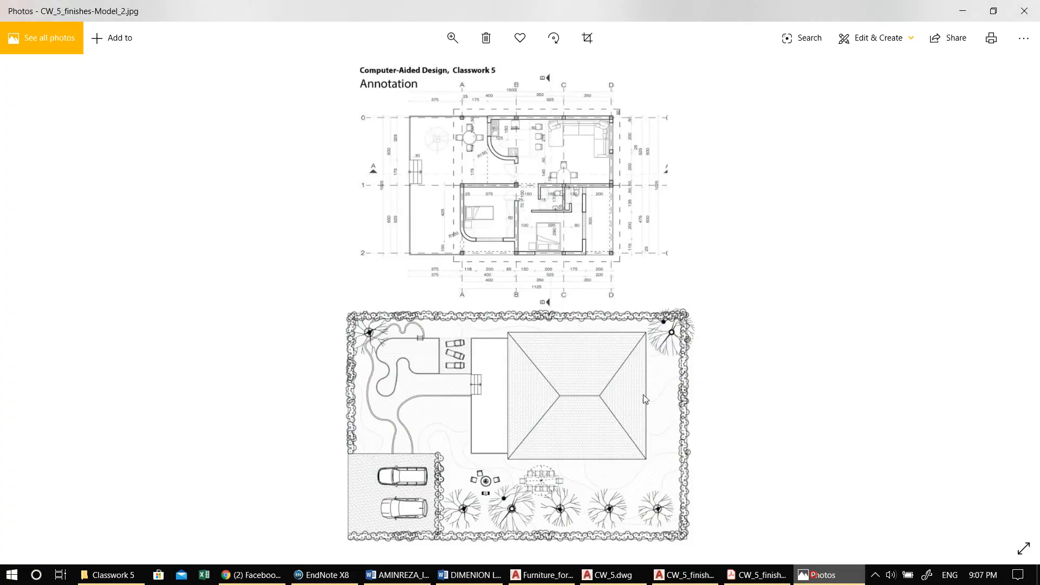
{"action": "scroll", "coordinate": [521, 498], "scroll_direction": "up", "scroll_amount": 1}
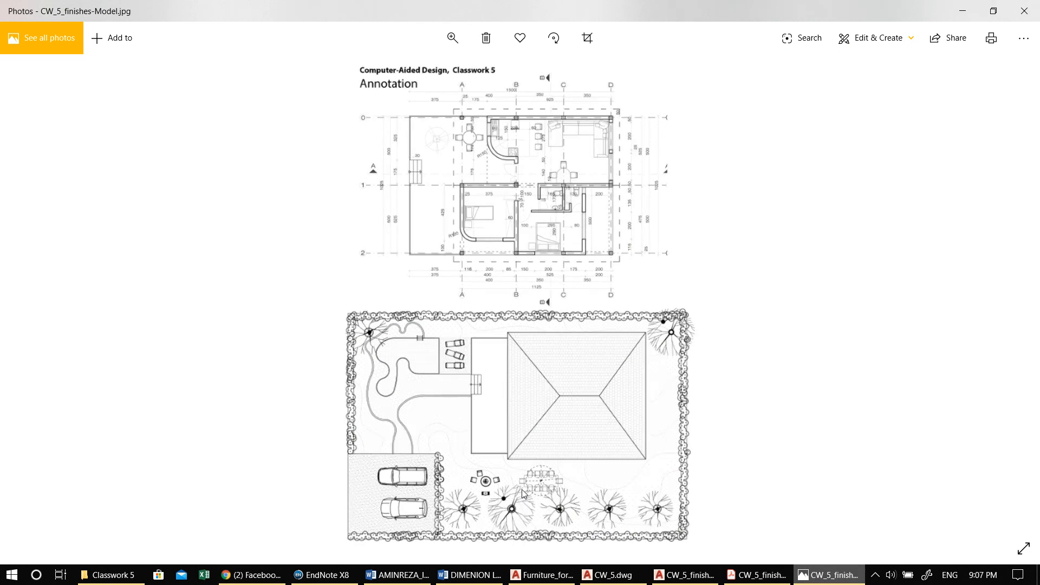
{"action": "scroll", "coordinate": [566, 481], "scroll_direction": "up", "scroll_amount": 3, "text": "ctrl"}
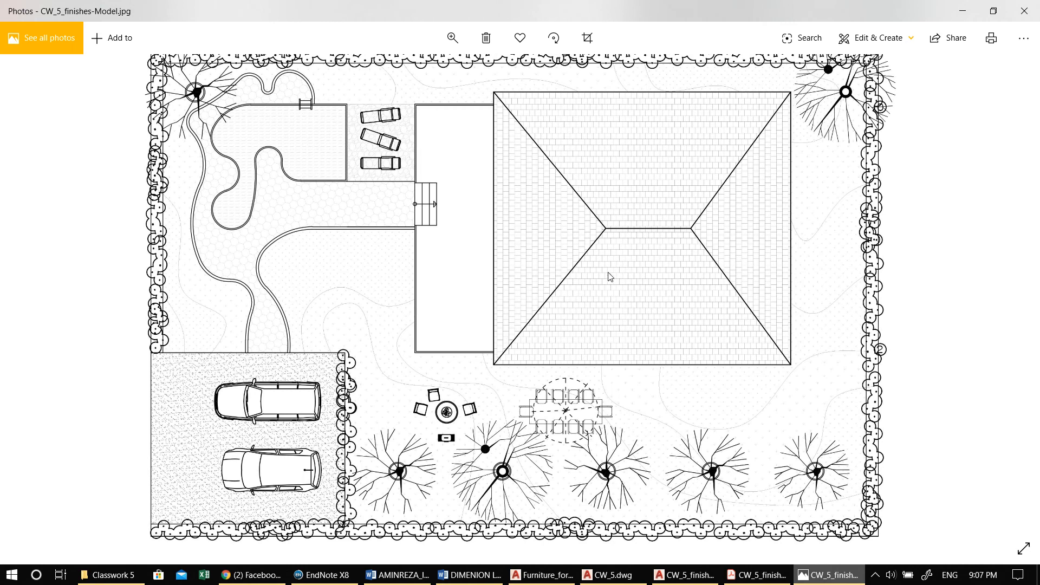
{"action": "scroll", "coordinate": [615, 290], "scroll_direction": "down", "scroll_amount": 5}
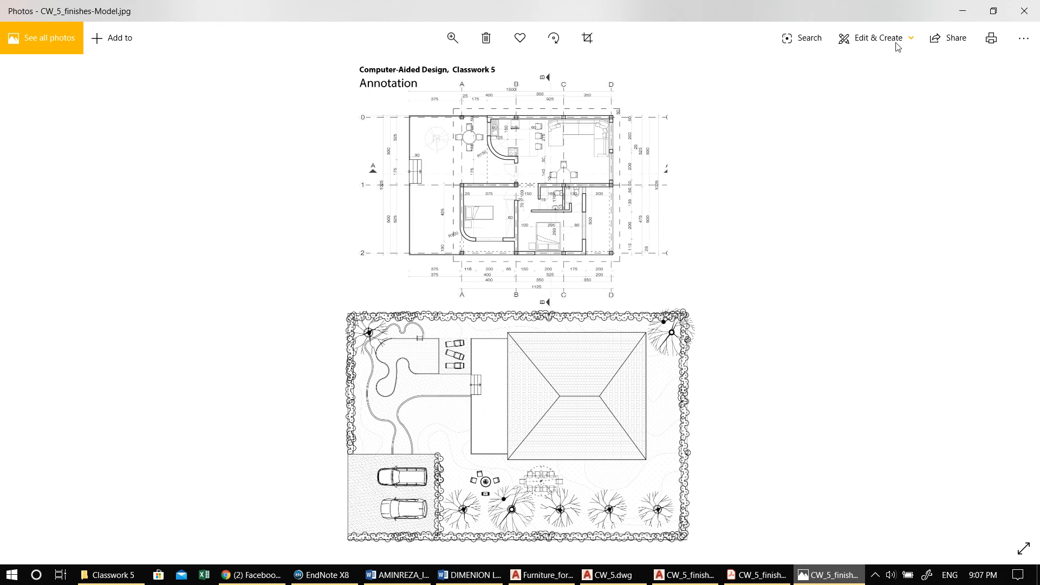
{"action": "left_click", "coordinate": [967, 11]}
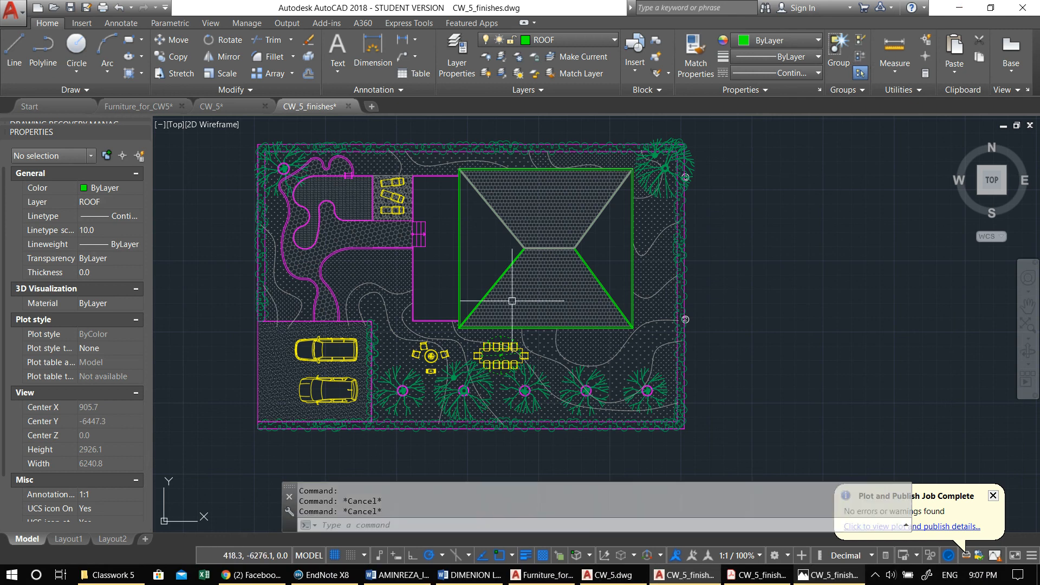
Step: Start a polyline with a horizontal straight segment in the empty area east of the site plan
{"action": "middle_click_drag", "start_coordinate": [313, 206], "coordinate": [357, 196]}
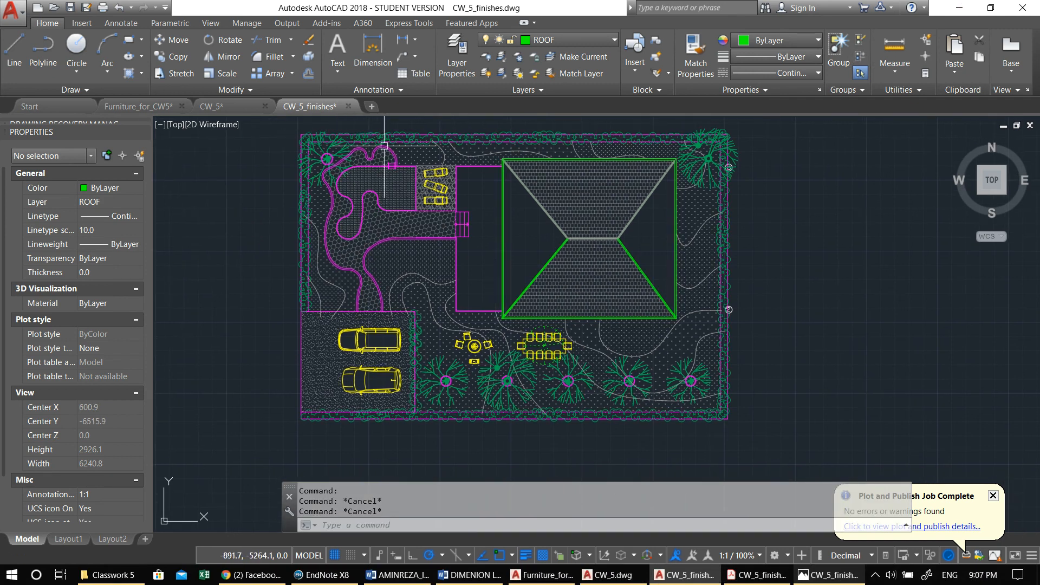
{"action": "scroll", "coordinate": [387, 147], "scroll_direction": "up", "scroll_amount": 4}
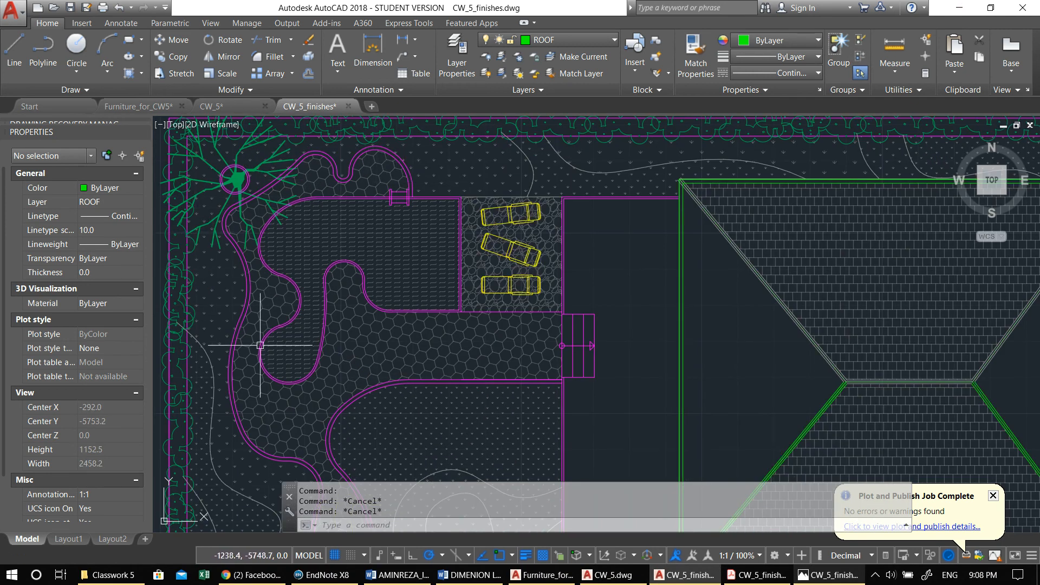
{"action": "scroll", "coordinate": [309, 373], "scroll_direction": "down", "scroll_amount": 4}
{"action": "mouse_move", "coordinate": [610, 389]}
{"action": "middle_mouse_down"}
{"action": "mouse_move", "coordinate": [446, 288]}
{"action": "mouse_move", "coordinate": [308, 298]}
{"action": "middle_mouse_up"}
{"action": "mouse_move", "coordinate": [474, 321]}
{"action": "middle_mouse_down"}
{"action": "mouse_move", "coordinate": [339, 318]}
{"action": "mouse_move", "coordinate": [457, 285]}
{"action": "middle_mouse_up"}
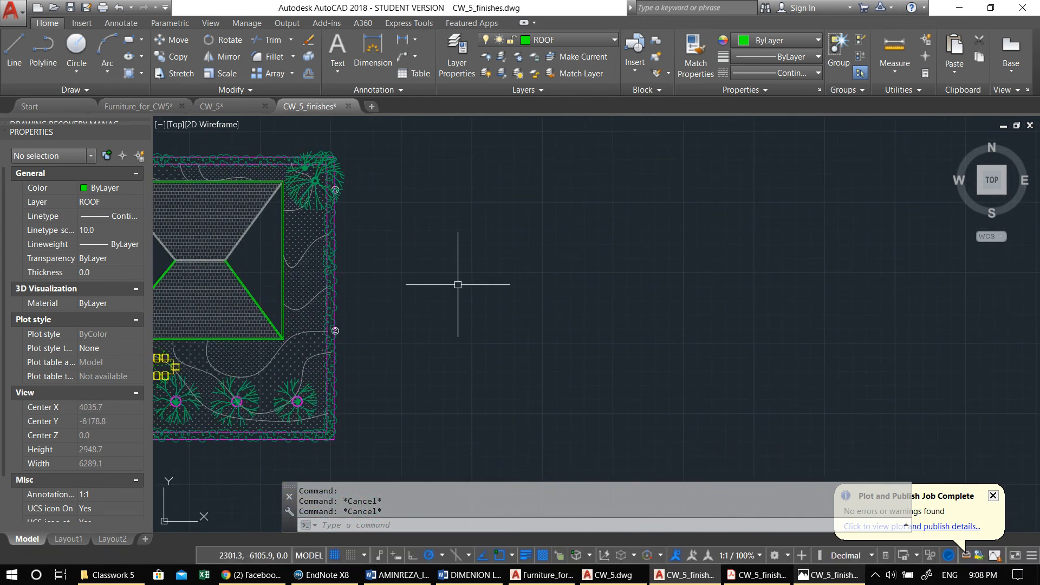
{"action": "type", "text": "pl"}
{"action": "key", "text": "Return"}
{"action": "left_click", "coordinate": [381, 272]}
{"action": "left_click", "coordinate": [461, 272]}
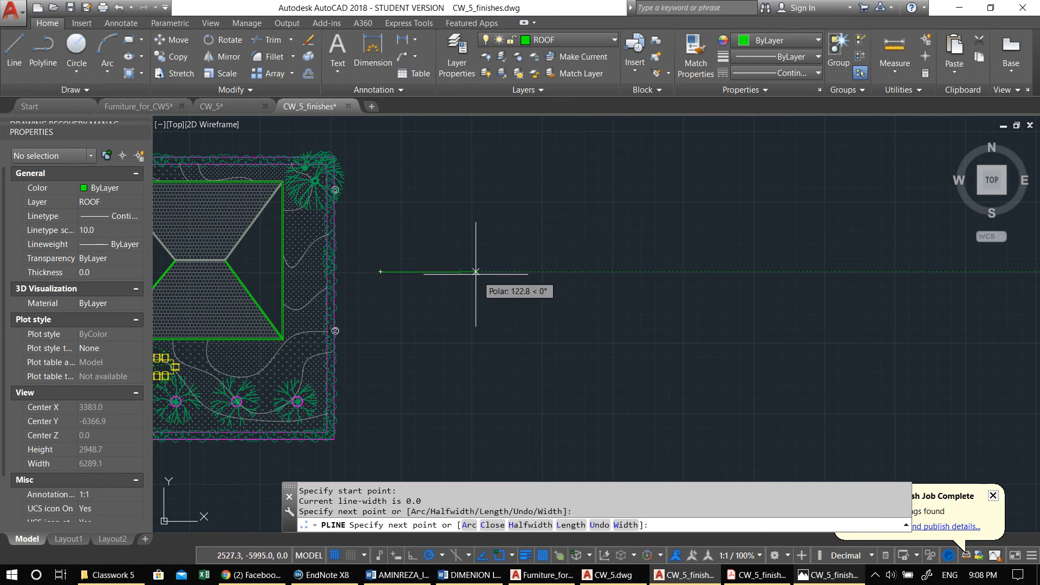
Step: Continue the polyline in arc mode with a winding chain of five arcs that curves back beneath itself
{"action": "middle_click_drag", "start_coordinate": [475, 272], "coordinate": [433, 238]}
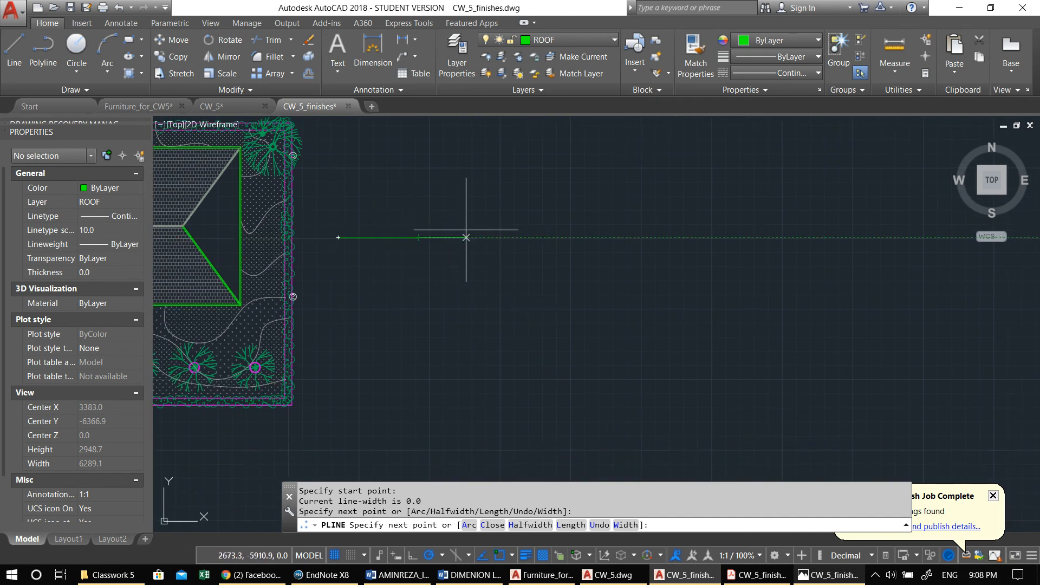
{"action": "type", "text": "a"}
{"action": "key", "text": "Return"}
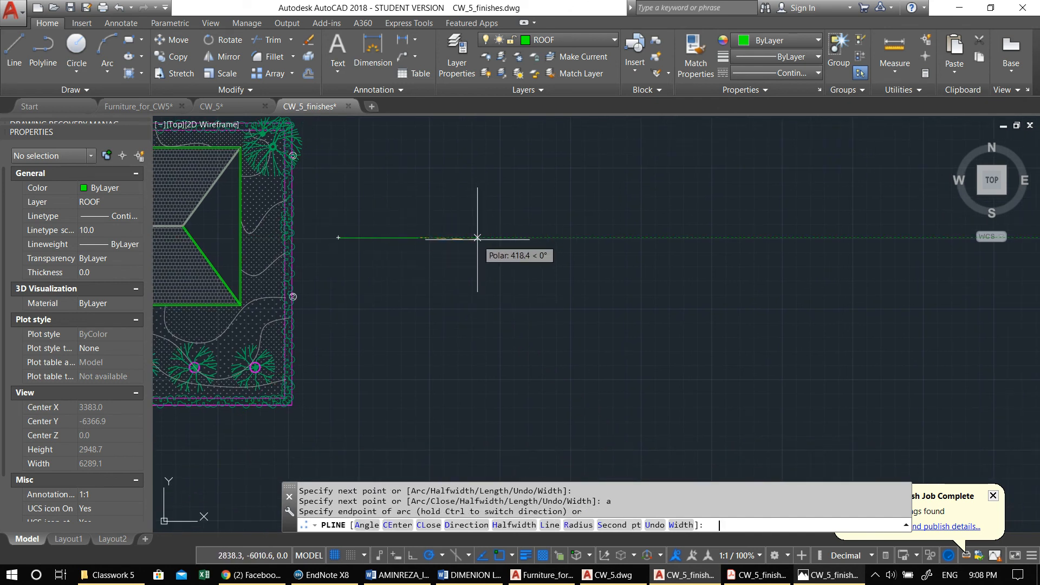
{"action": "left_click", "coordinate": [467, 190]}
{"action": "left_click", "coordinate": [568, 151]}
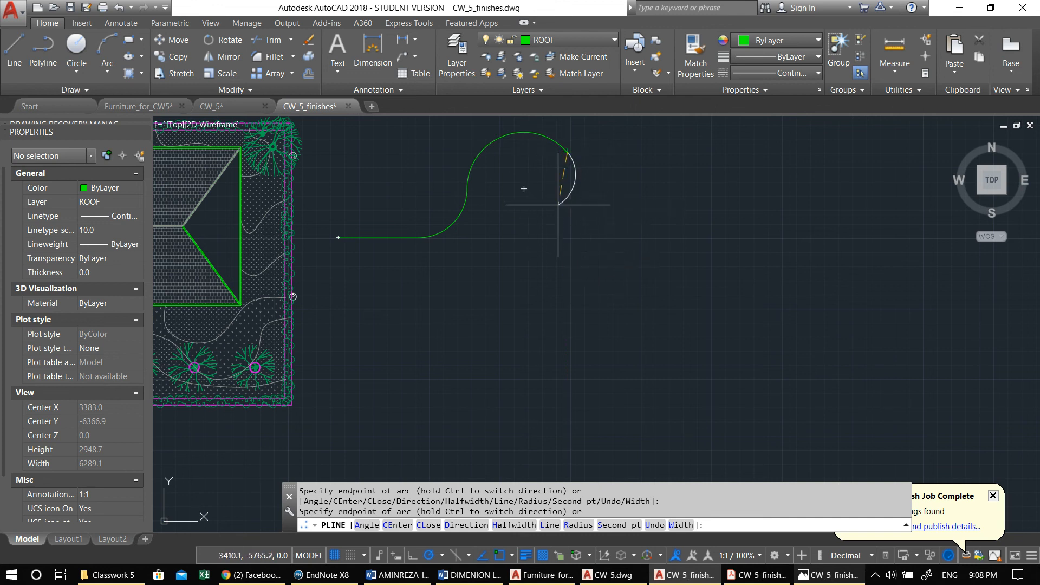
{"action": "left_click", "coordinate": [649, 170]}
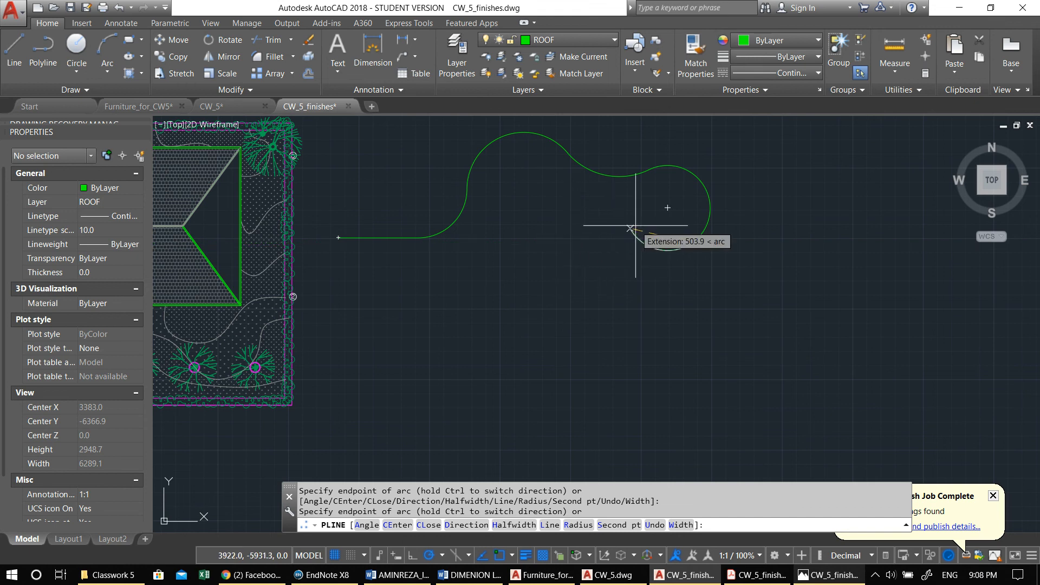
{"action": "left_click", "coordinate": [544, 269]}
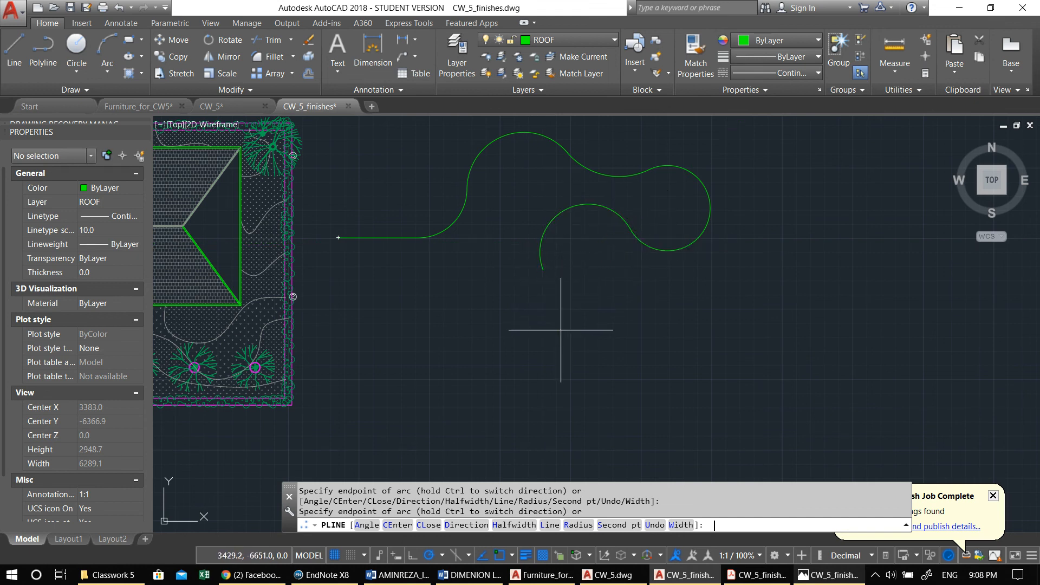
Step: Continue the polyline with a straight segment running down to the southeast and a tight arc turning back to the west
{"action": "type", "text": "l"}
{"action": "key", "text": "Return"}
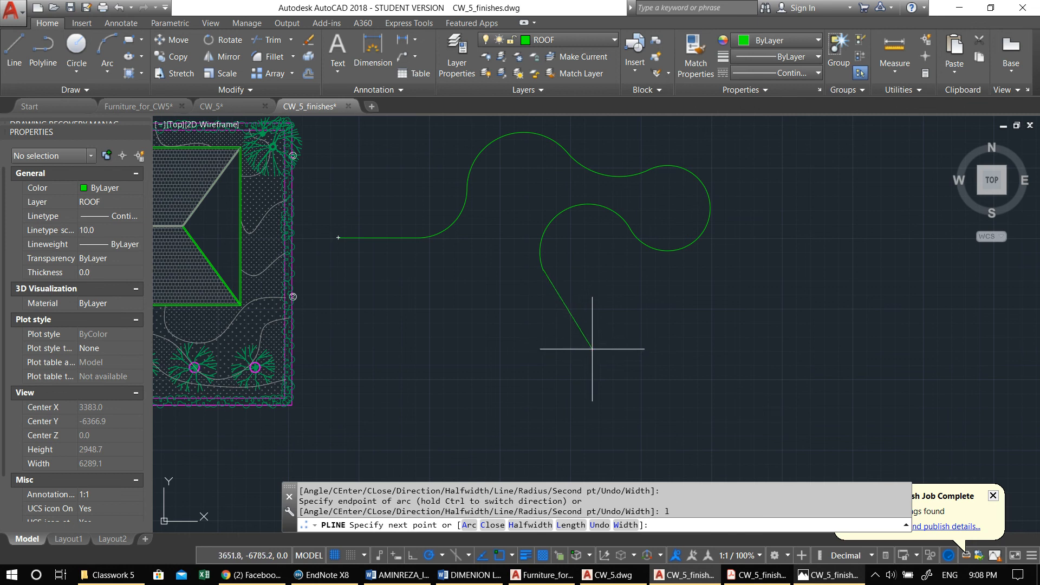
{"action": "left_click", "coordinate": [578, 363]}
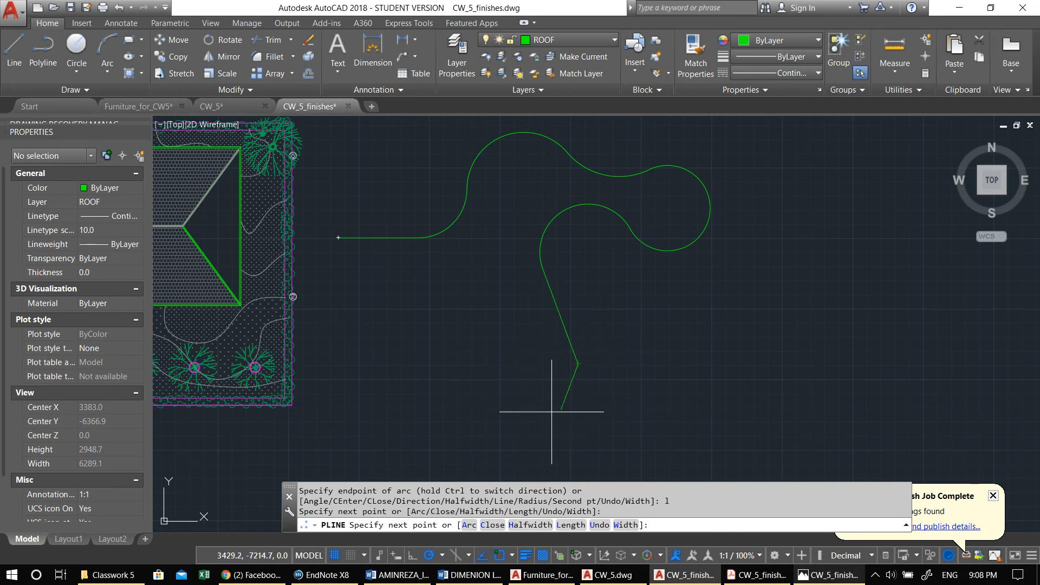
{"action": "type", "text": "a"}
{"action": "key", "text": "Return"}
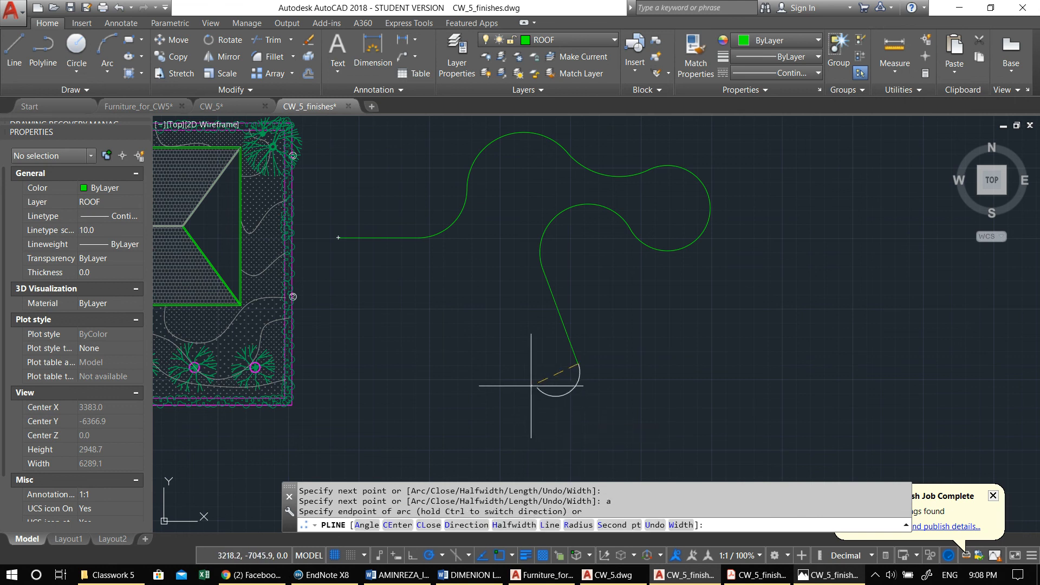
{"action": "left_click", "coordinate": [520, 375]}
Step: Add a straight segment back up to the northwest and a horizontal one to the west, and close the polyline
{"action": "type", "text": "l"}
{"action": "key", "text": "Return"}
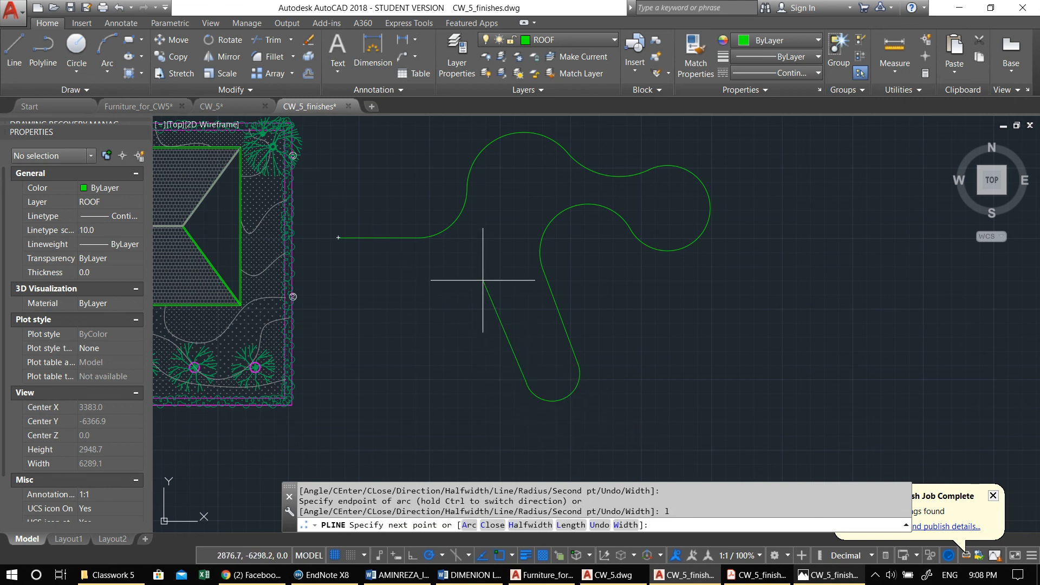
{"action": "left_click", "coordinate": [483, 279]}
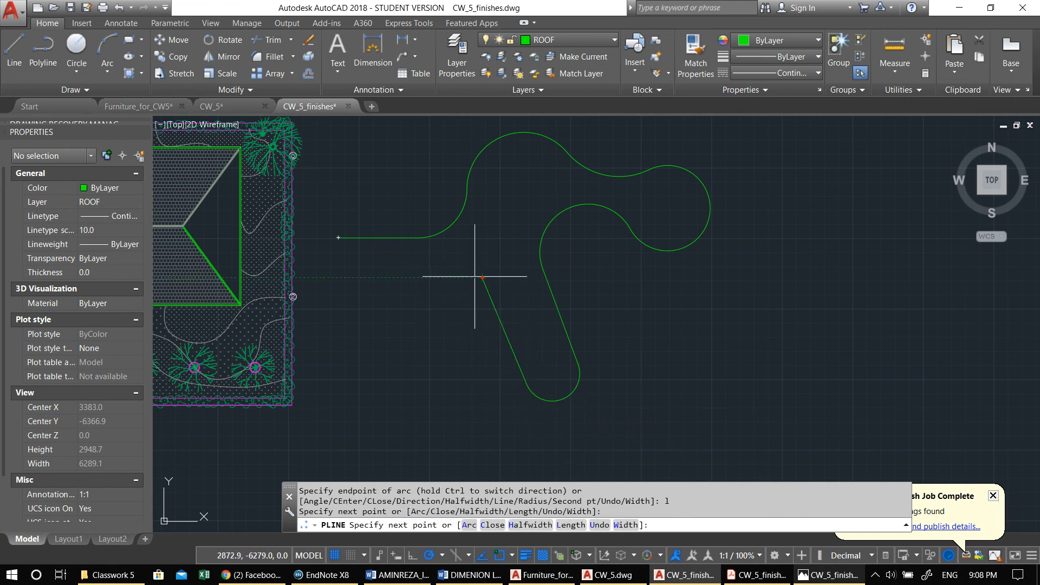
{"action": "left_click", "coordinate": [347, 277]}
{"action": "type", "text": "c"}
{"action": "key", "text": "Return"}
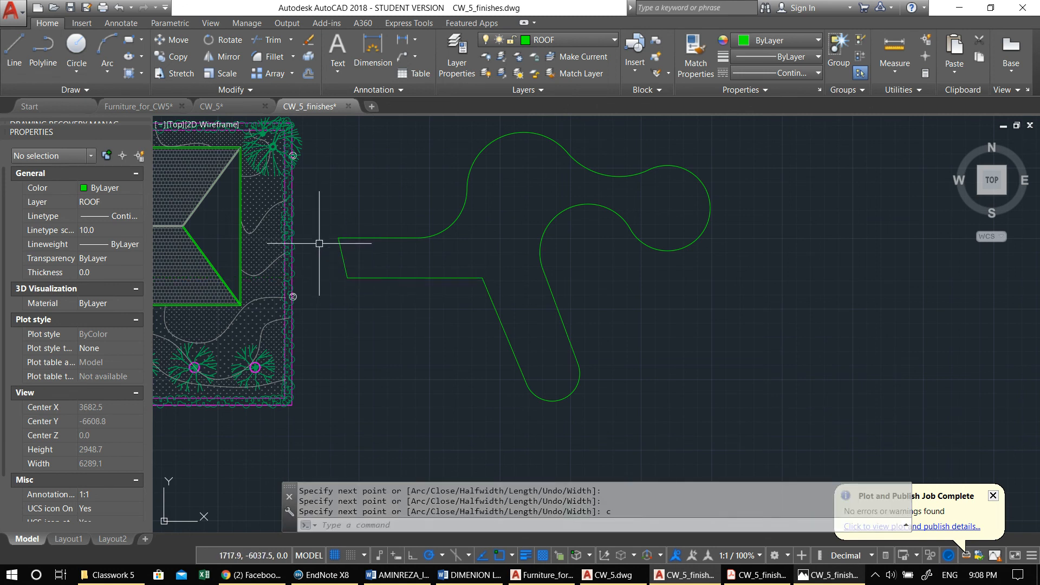
Step: Offset the closed curved outline inward by 10 to give it a double edge
{"action": "scroll", "coordinate": [544, 297], "scroll_direction": "down", "scroll_amount": 5}
{"action": "scroll", "coordinate": [504, 233], "scroll_direction": "up", "scroll_amount": 3}
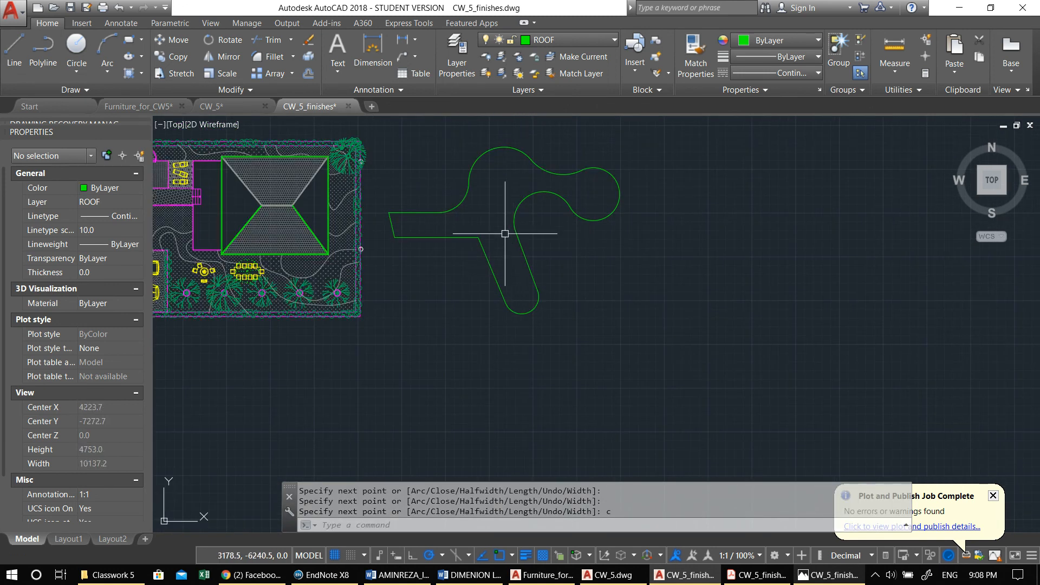
{"action": "scroll", "coordinate": [506, 239], "scroll_direction": "up", "scroll_amount": 2}
{"action": "type", "text": "o"}
{"action": "key", "text": "Return"}
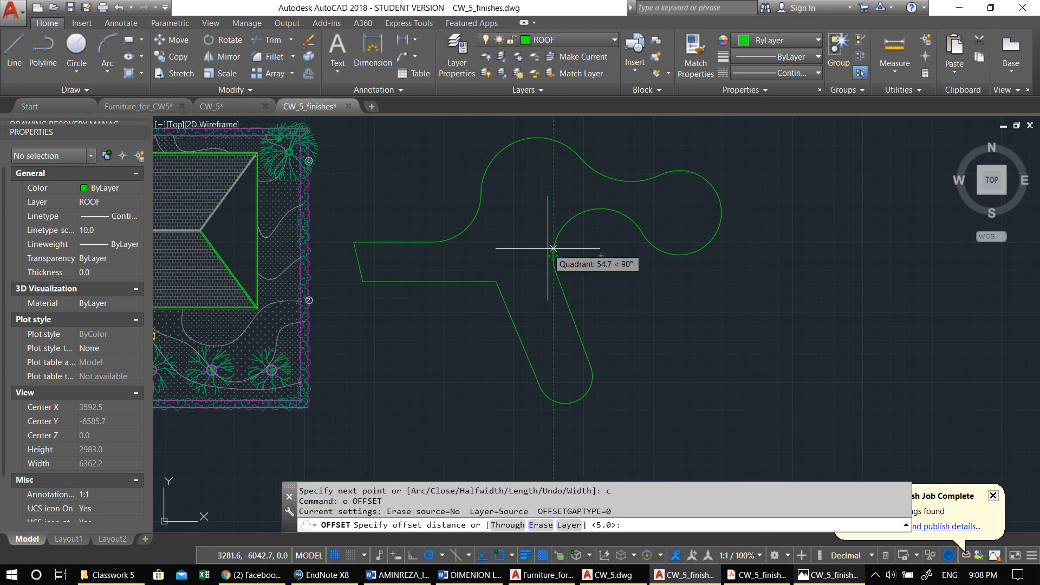
{"action": "type", "text": "10"}
{"action": "key", "text": "Return"}
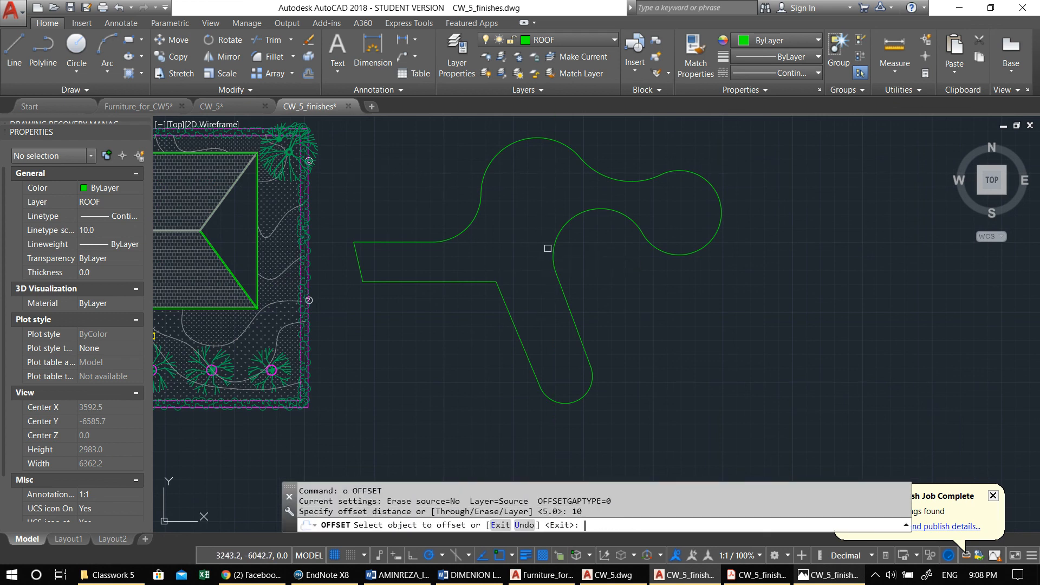
{"action": "left_click", "coordinate": [558, 238]}
{"action": "left_click", "coordinate": [557, 225]}
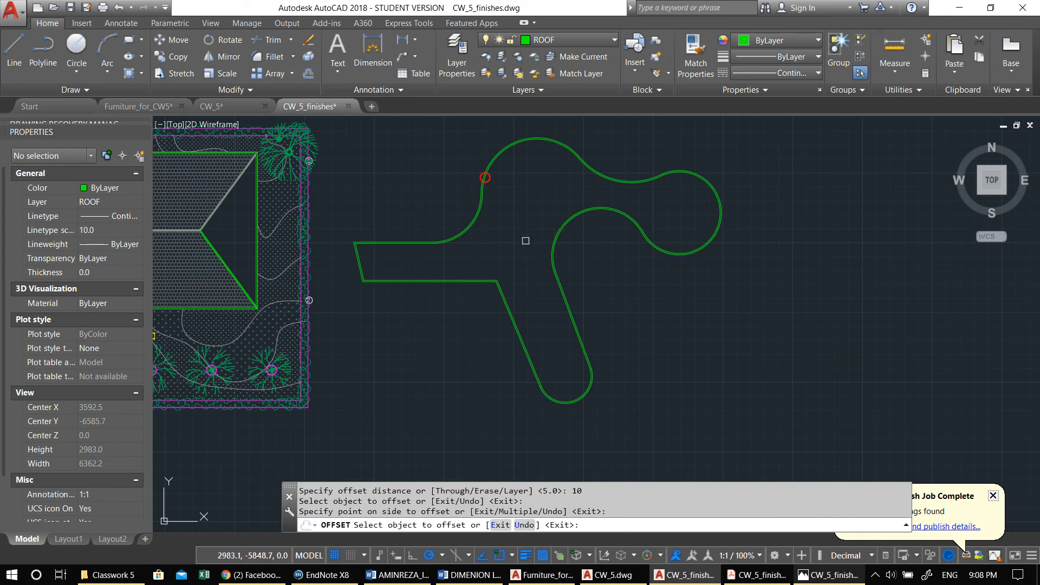
{"action": "scroll", "coordinate": [525, 241], "scroll_direction": "up", "scroll_amount": 2}
{"action": "key", "text": "Escape"}
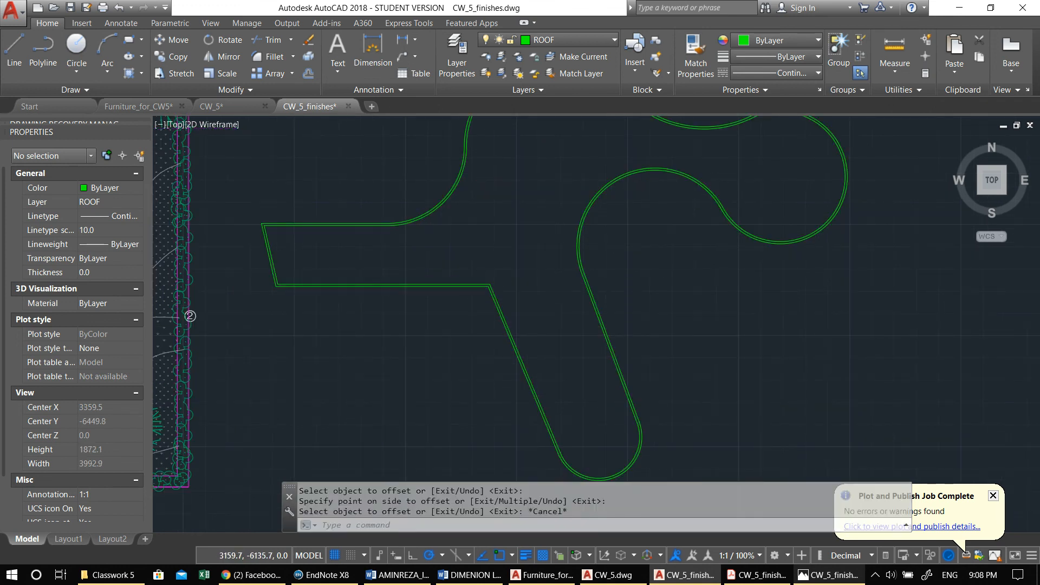
{"action": "scroll", "coordinate": [529, 291], "scroll_direction": "down", "scroll_amount": 2}
{"action": "middle_click_drag", "start_coordinate": [756, 322], "coordinate": [536, 274]}
{"action": "key", "text": "Escape"}
{"action": "key", "text": "Escape"}
{"action": "type", "text": "pl"}
{"action": "key", "text": "Return"}
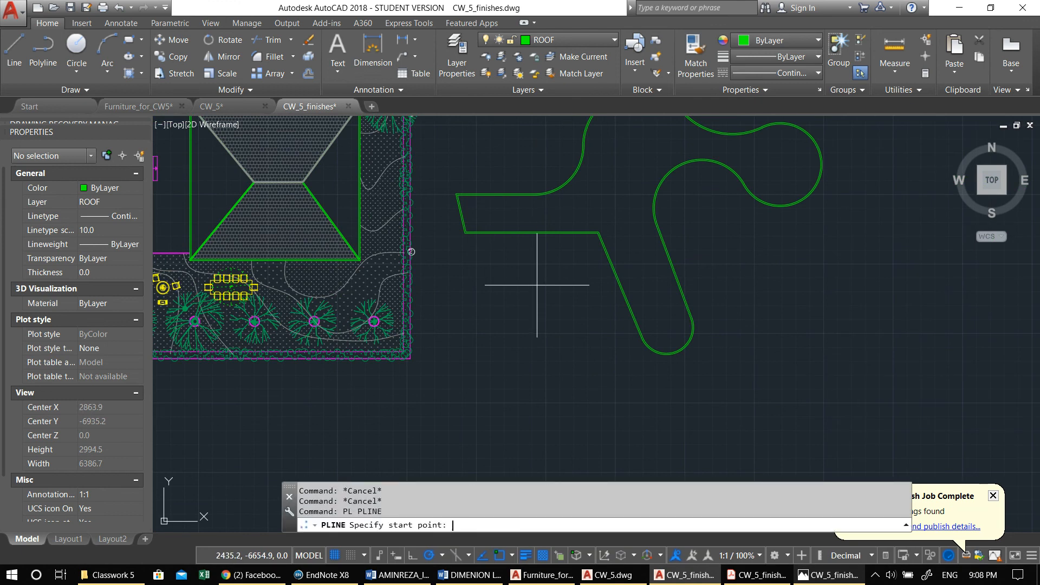
{"action": "left_click", "coordinate": [499, 368]}
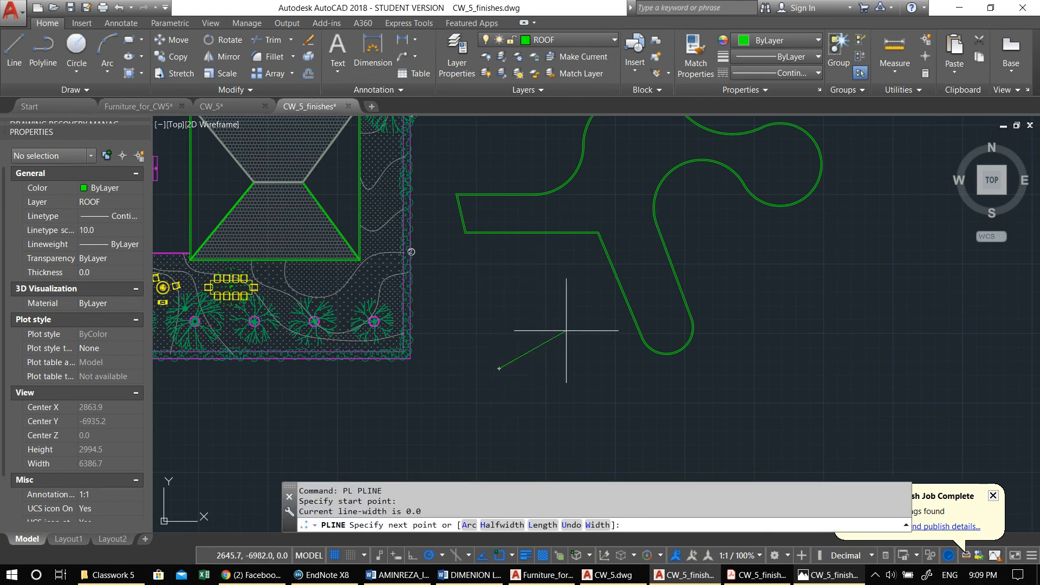
{"action": "key", "text": "Escape"}
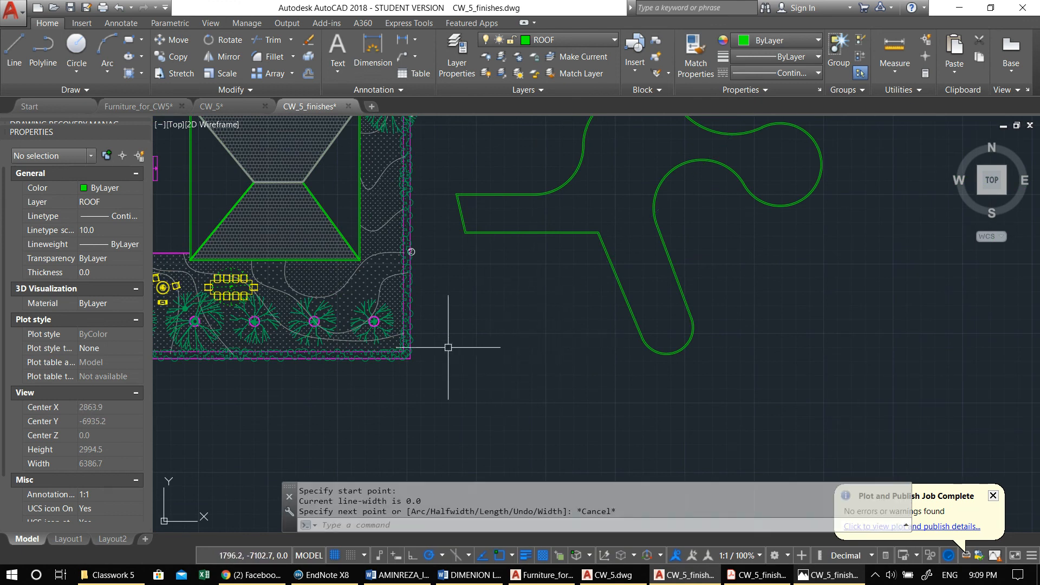
Step: Erase both demonstration path outlines east of the site plan
{"action": "scroll", "coordinate": [428, 341], "scroll_direction": "down", "scroll_amount": 4}
{"action": "scroll", "coordinate": [505, 353], "scroll_direction": "up", "scroll_amount": 2}
{"action": "left_click", "coordinate": [753, 371]}
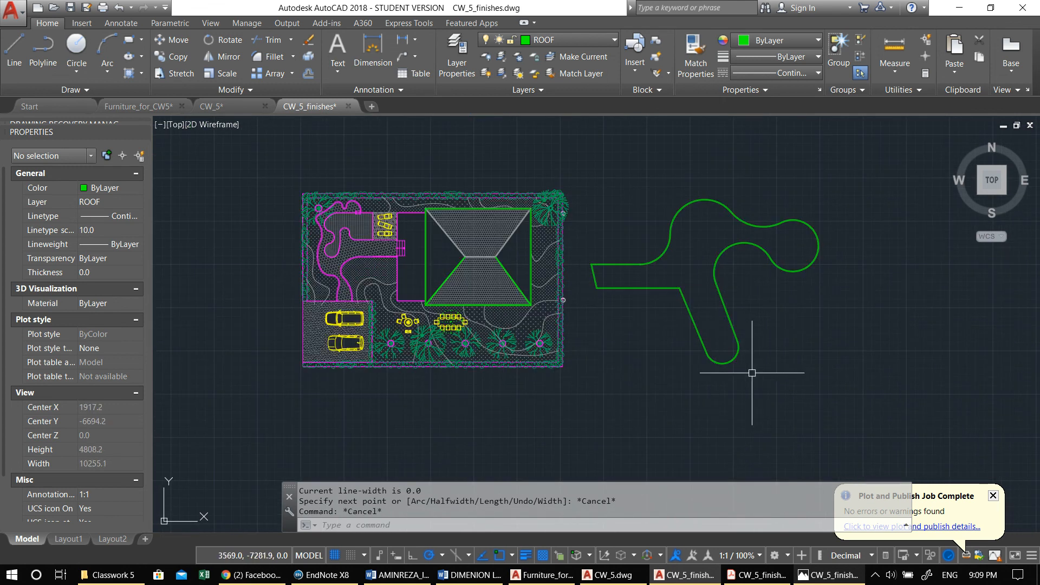
{"action": "left_click", "coordinate": [677, 233]}
{"action": "type", "text": "e"}
{"action": "key", "text": "Return"}
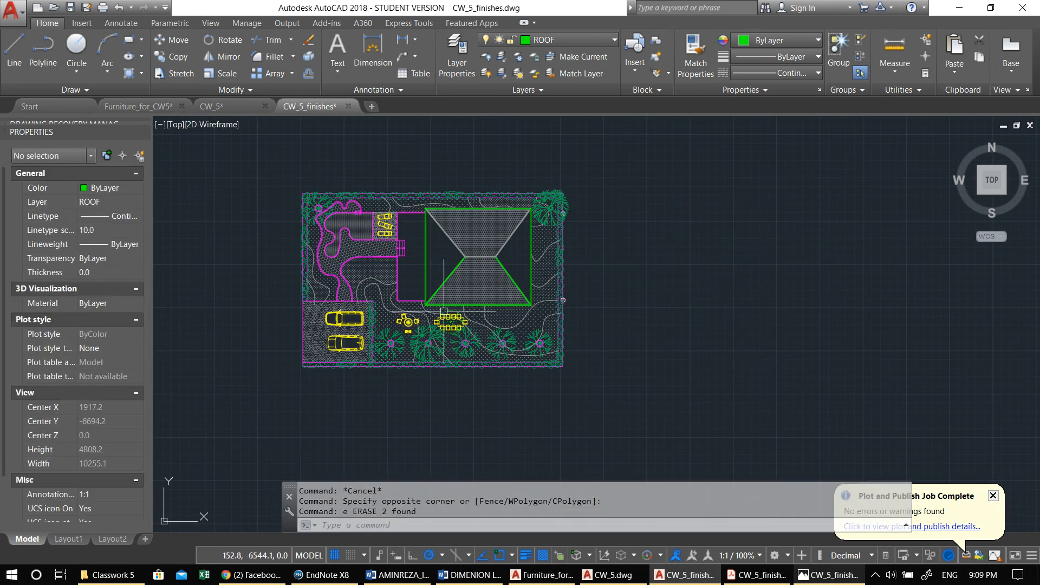
{"action": "scroll", "coordinate": [497, 314], "scroll_direction": "down", "scroll_amount": 3}
{"action": "middle_click_drag", "start_coordinate": [477, 291], "coordinate": [452, 344]}
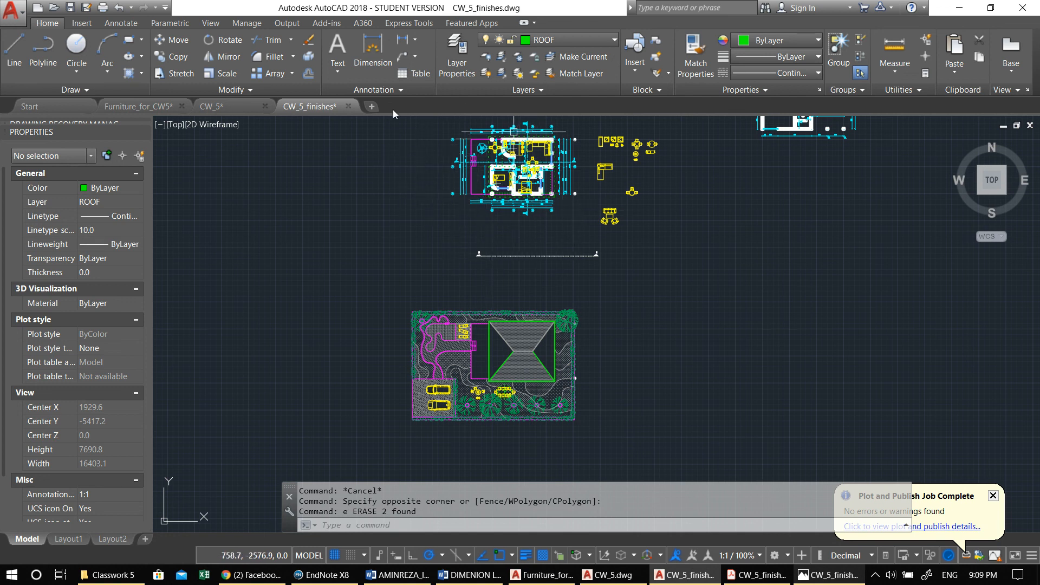
{"action": "middle_click_drag", "start_coordinate": [476, 174], "coordinate": [459, 197]}
{"action": "scroll", "coordinate": [648, 141], "scroll_direction": "up", "scroll_amount": 2}
{"action": "type", "text": "rec"}
{"action": "key", "text": "Return"}
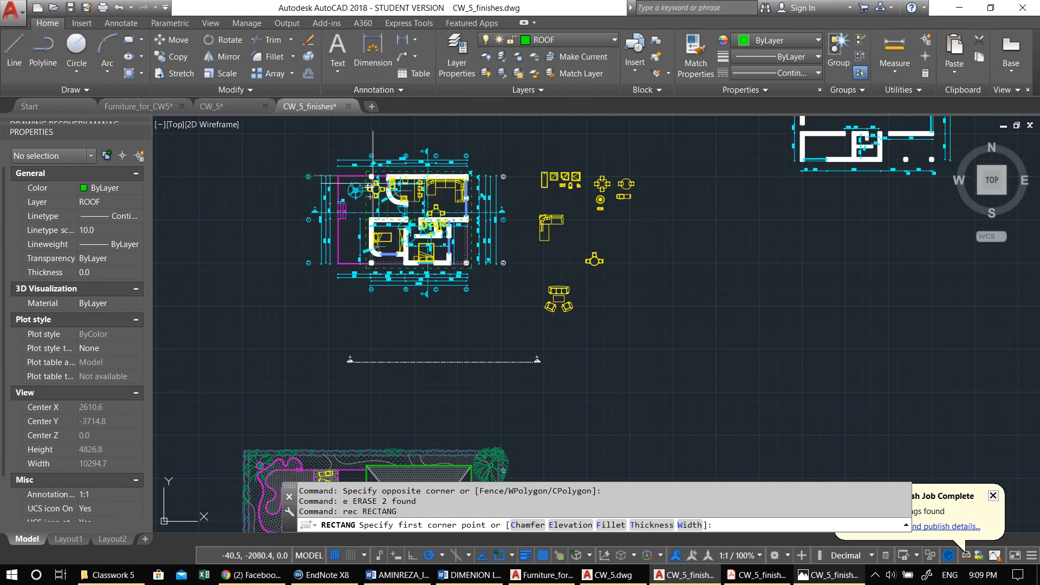
{"action": "key", "text": "Escape"}
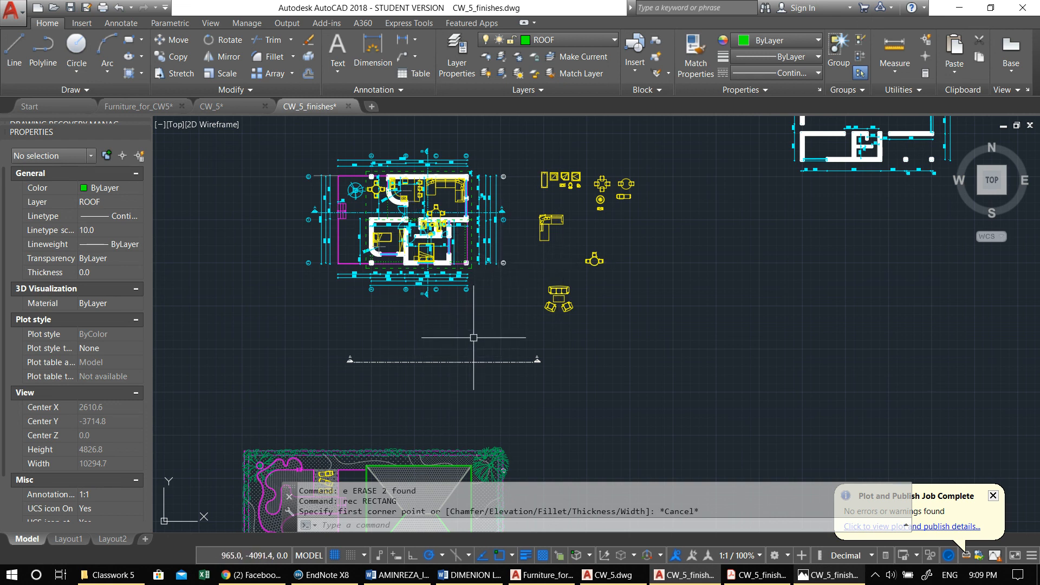
Step: Erase the GRASS hatches from the lawn below the paved path and from the winding garden strip
{"action": "middle_click_drag", "start_coordinate": [476, 347], "coordinate": [518, 243]}
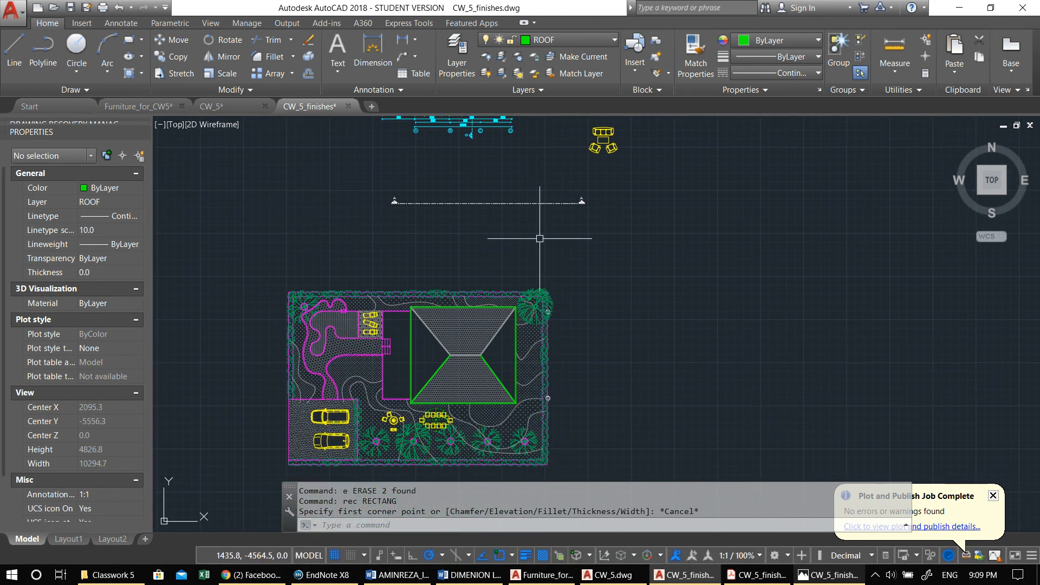
{"action": "key", "text": "Escape"}
{"action": "key", "text": "Escape"}
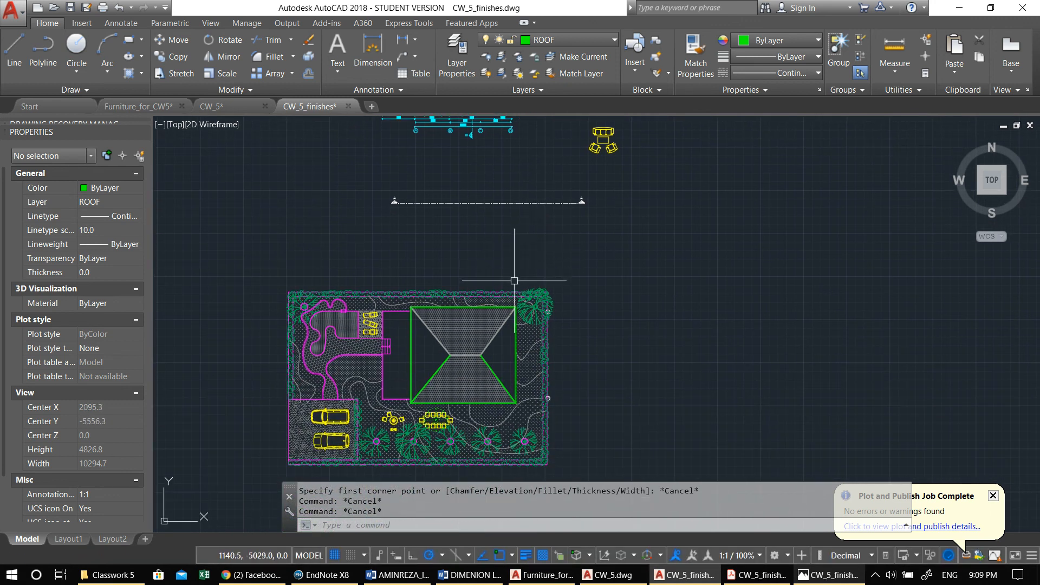
{"action": "middle_click_drag", "start_coordinate": [513, 281], "coordinate": [593, 235]}
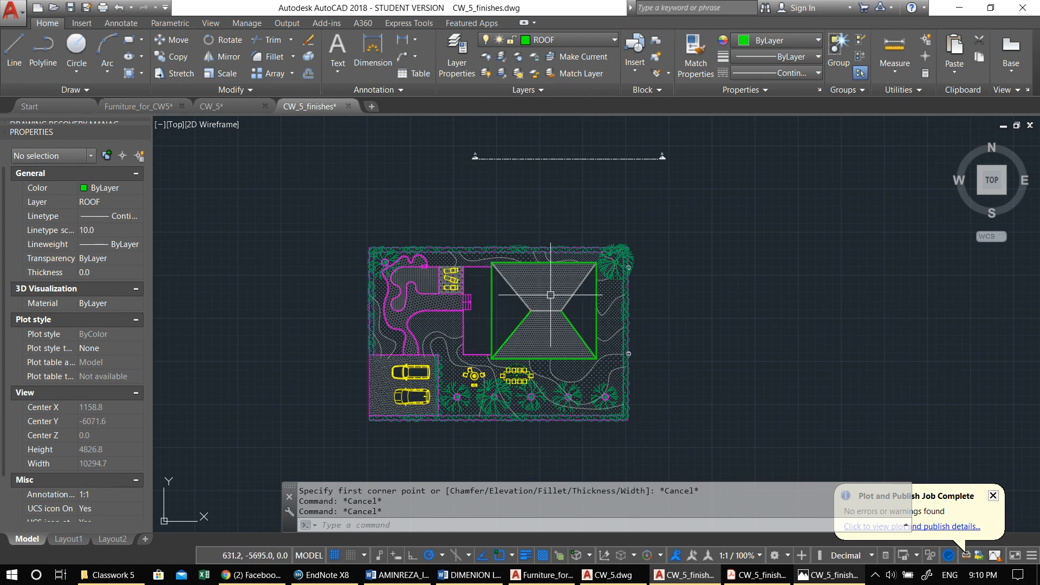
{"action": "scroll", "coordinate": [426, 356], "scroll_direction": "up", "scroll_amount": 2}
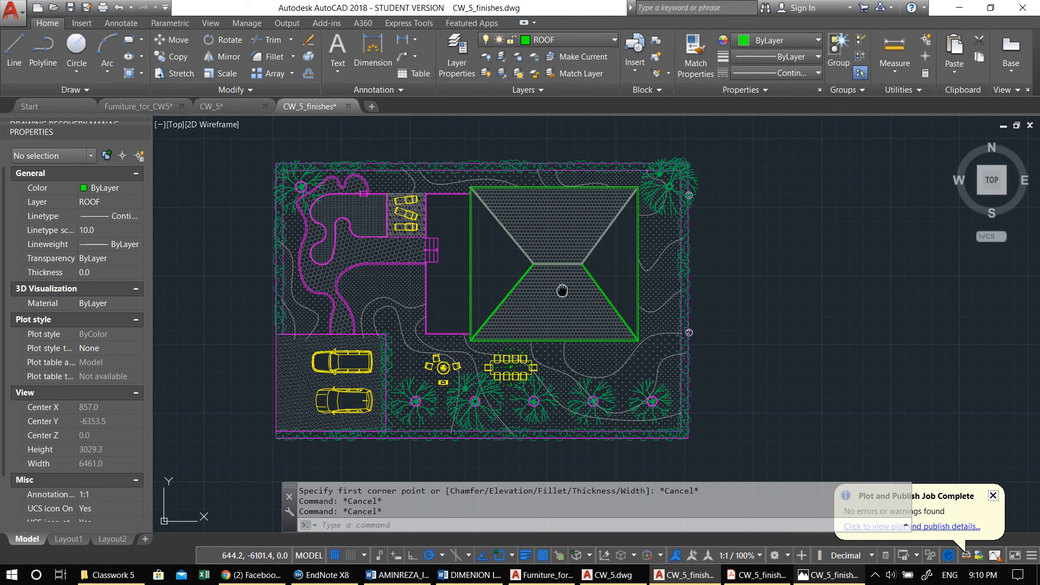
{"action": "middle_click_drag", "start_coordinate": [563, 288], "coordinate": [526, 266]}
{"action": "scroll", "coordinate": [352, 256], "scroll_direction": "up", "scroll_amount": 2}
{"action": "left_click", "coordinate": [347, 256]}
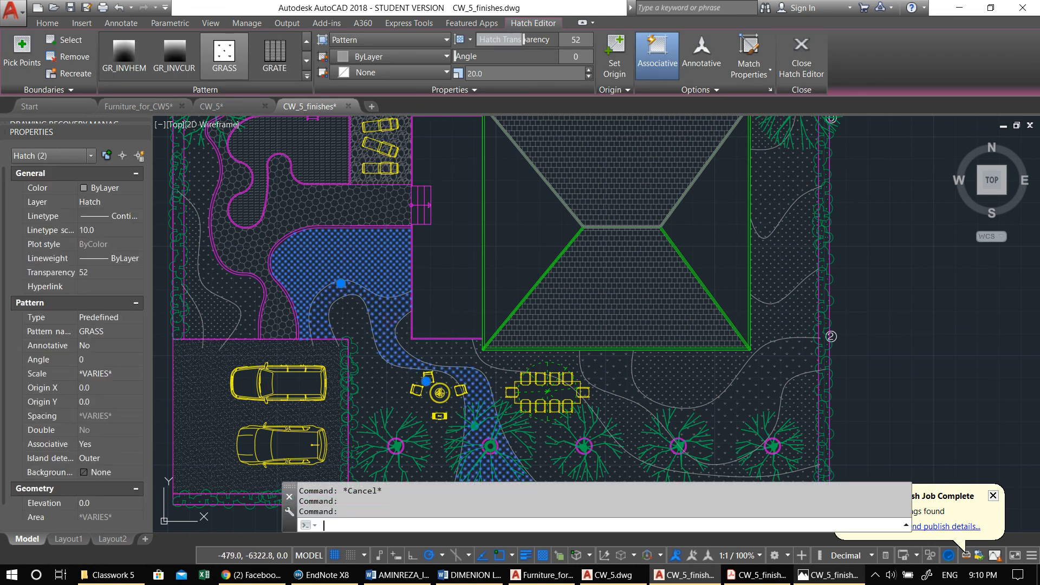
{"action": "type", "text": "e"}
{"action": "key", "text": "Return"}
{"action": "middle_click_drag", "start_coordinate": [394, 316], "coordinate": [421, 279]}
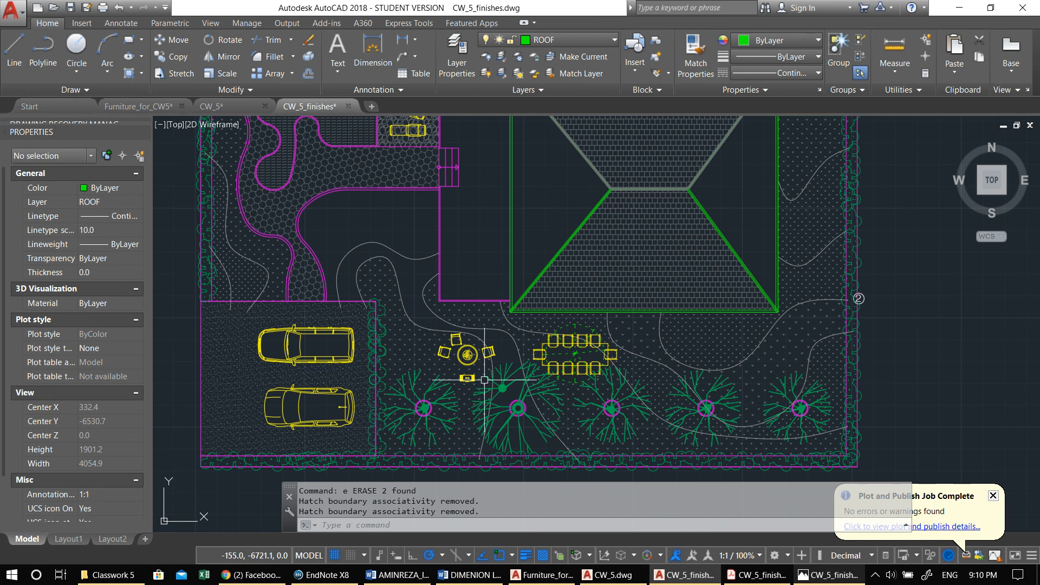
Step: Turn off the TREES layer and hatch the winding garden strip with the AR-B88 pattern at scale 3
{"action": "left_click", "coordinate": [512, 41]}
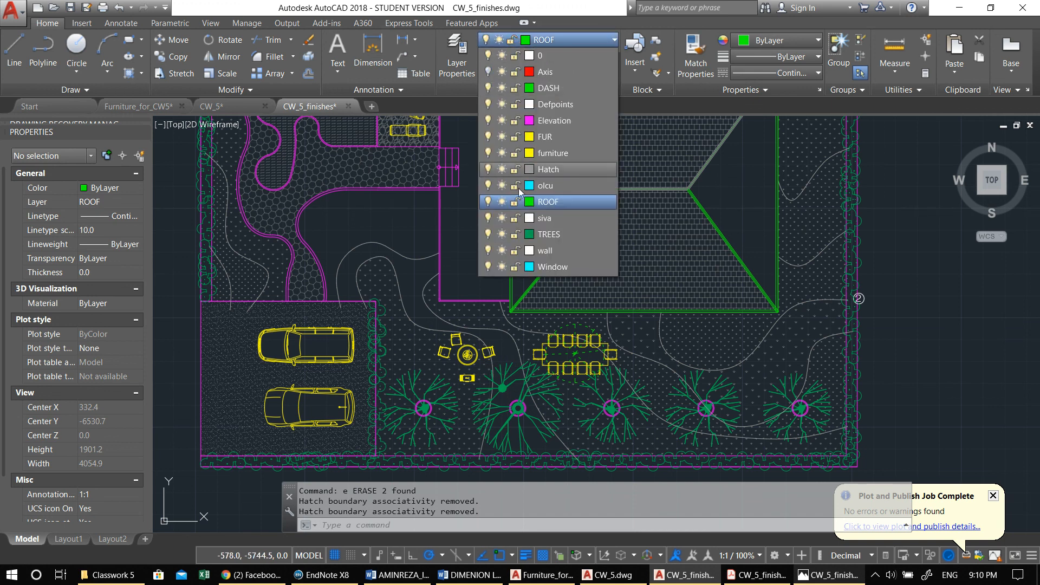
{"action": "left_click", "coordinate": [489, 234]}
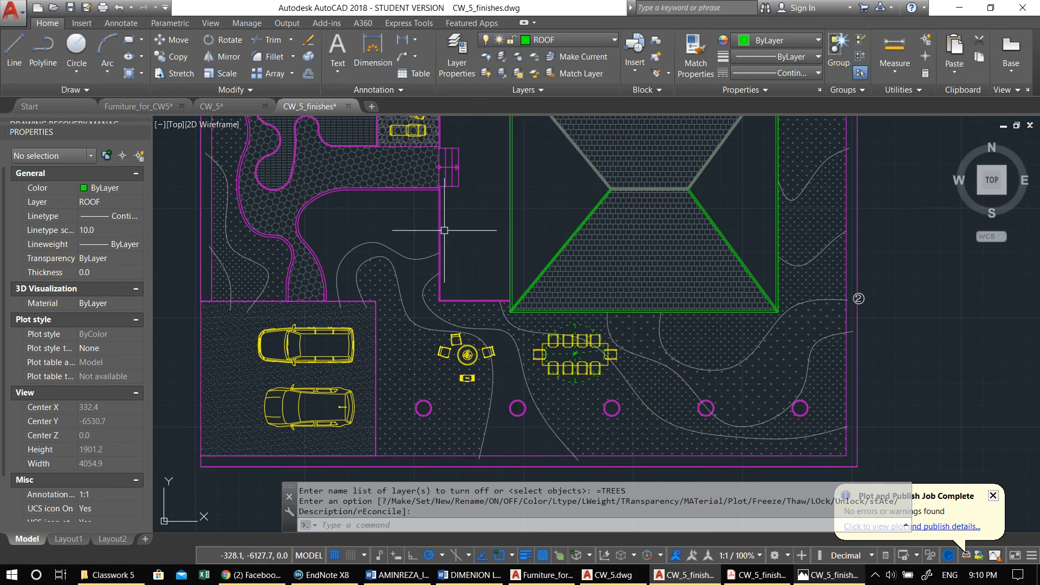
{"action": "type", "text": "h"}
{"action": "key", "text": "Return"}
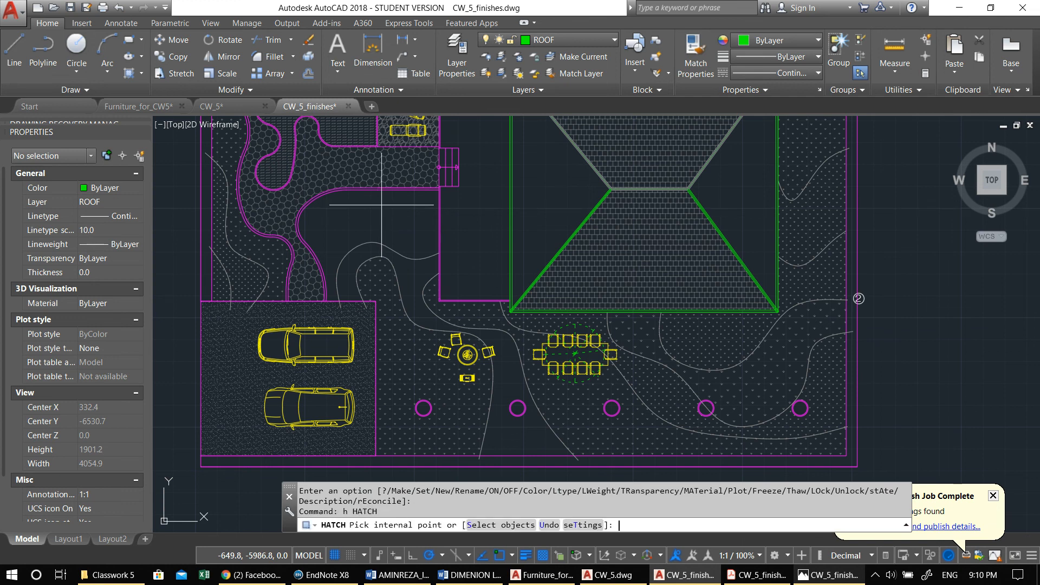
{"action": "left_click", "coordinate": [402, 264]}
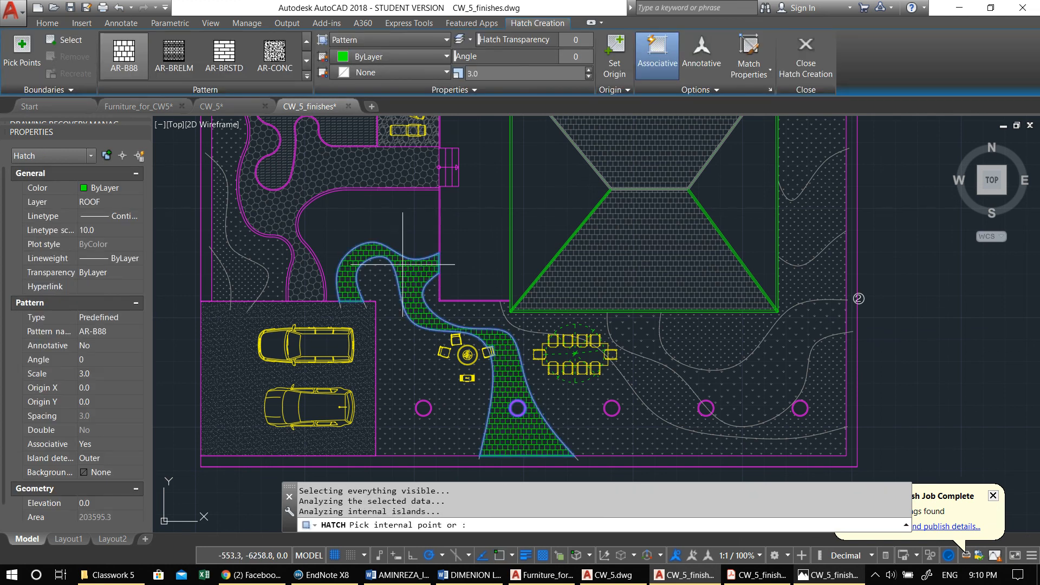
{"action": "key", "text": "Return"}
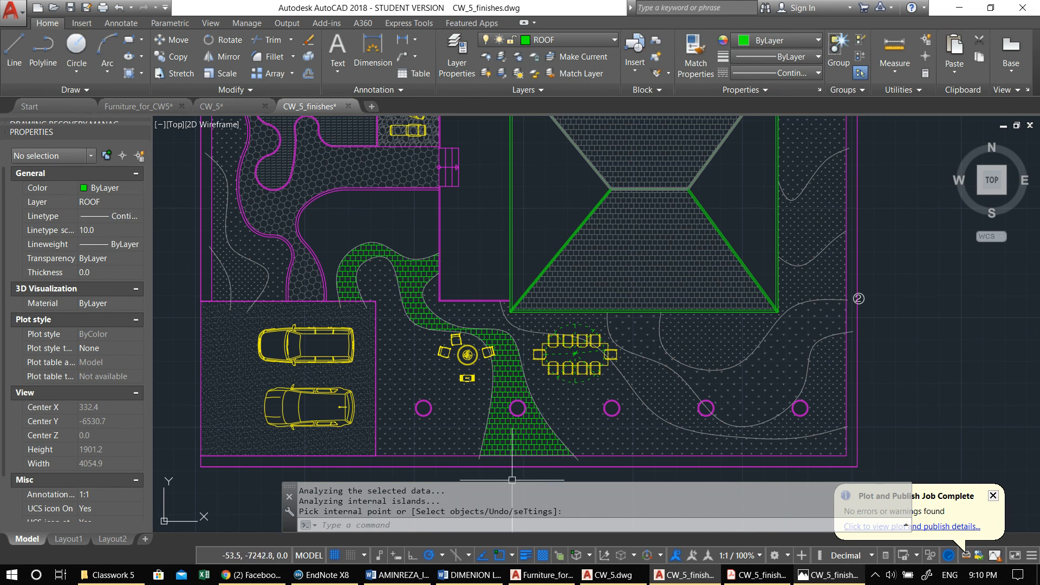
Step: Hatch the curved lawn area between the paved path and the winding strip with AR-BRELM at scale 3
{"action": "key", "text": "Return"}
{"action": "left_click", "coordinate": [385, 227]}
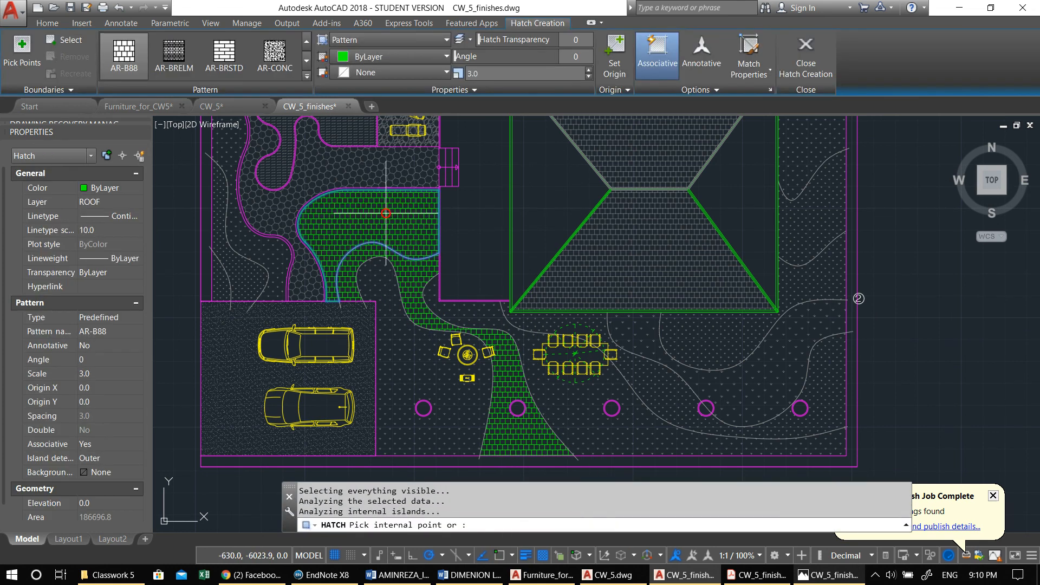
{"action": "left_click", "coordinate": [174, 54]}
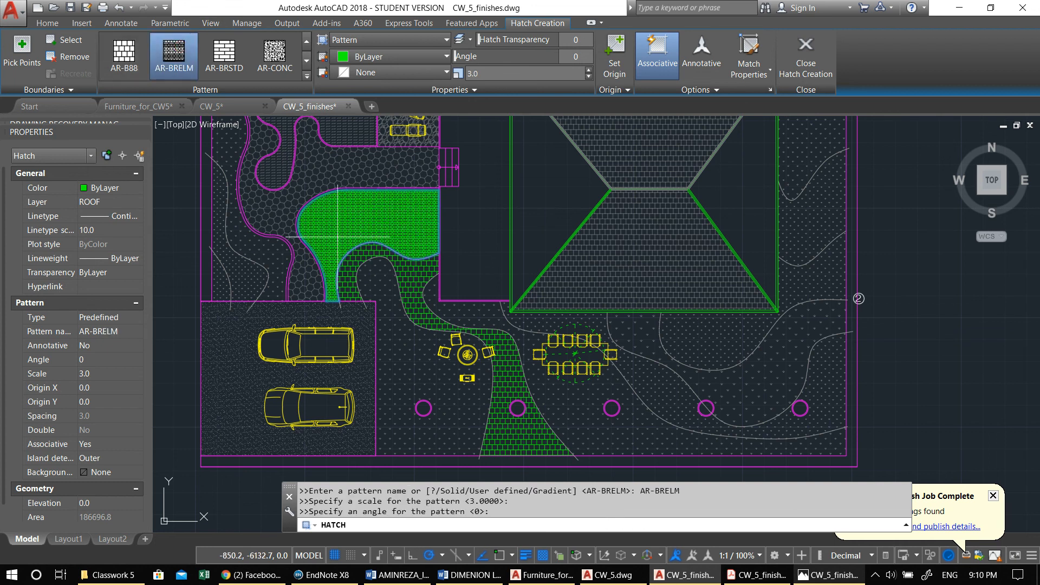
{"action": "scroll", "coordinate": [341, 246], "scroll_direction": "up", "scroll_amount": 1}
{"action": "scroll", "coordinate": [343, 251], "scroll_direction": "up", "scroll_amount": 2}
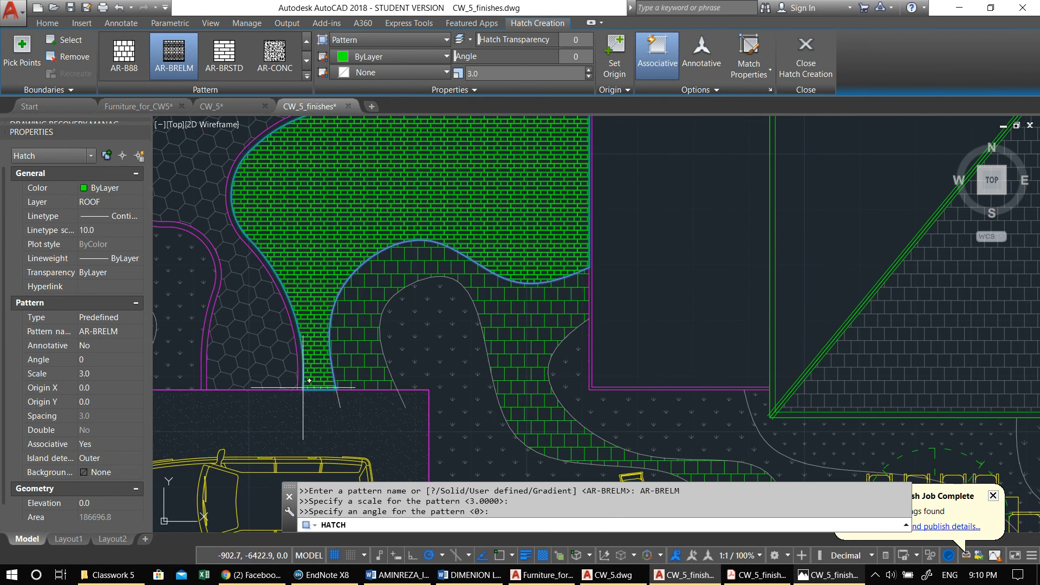
{"action": "scroll", "coordinate": [323, 397], "scroll_direction": "up", "scroll_amount": 3}
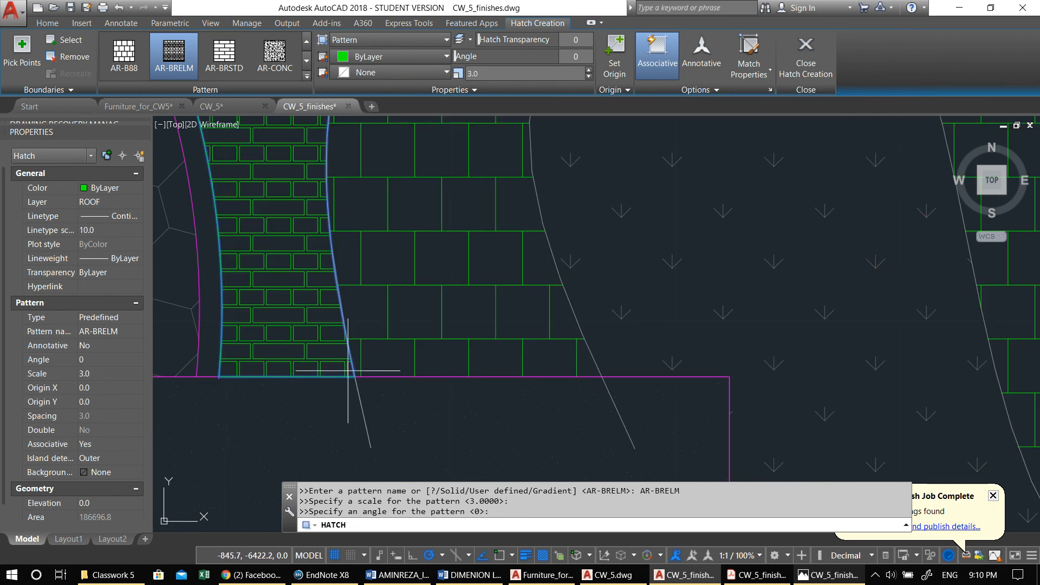
{"action": "scroll", "coordinate": [346, 359], "scroll_direction": "down", "scroll_amount": 3}
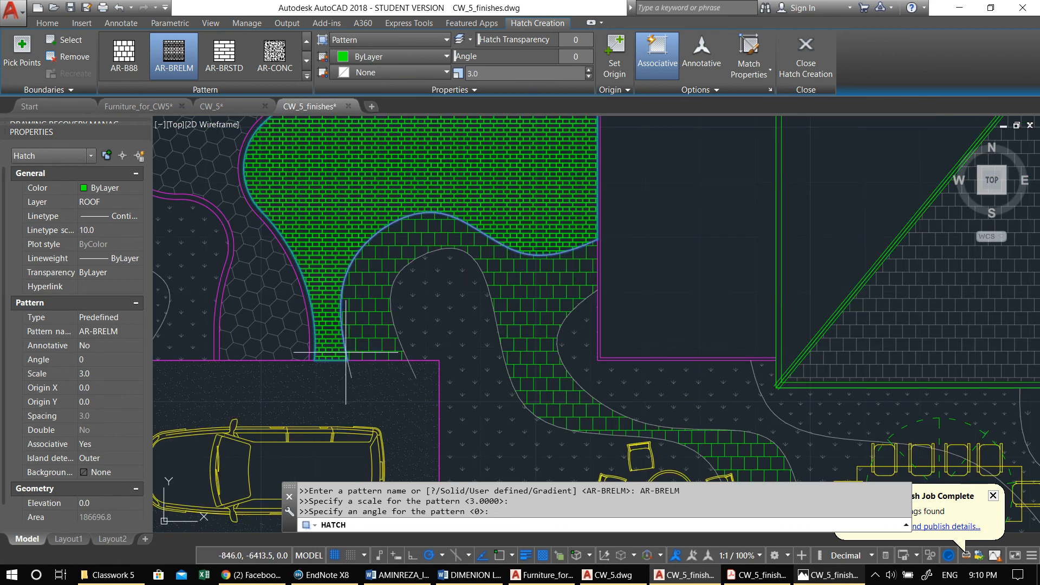
{"action": "scroll", "coordinate": [357, 200], "scroll_direction": "up", "scroll_amount": 2}
{"action": "key", "text": "Return"}
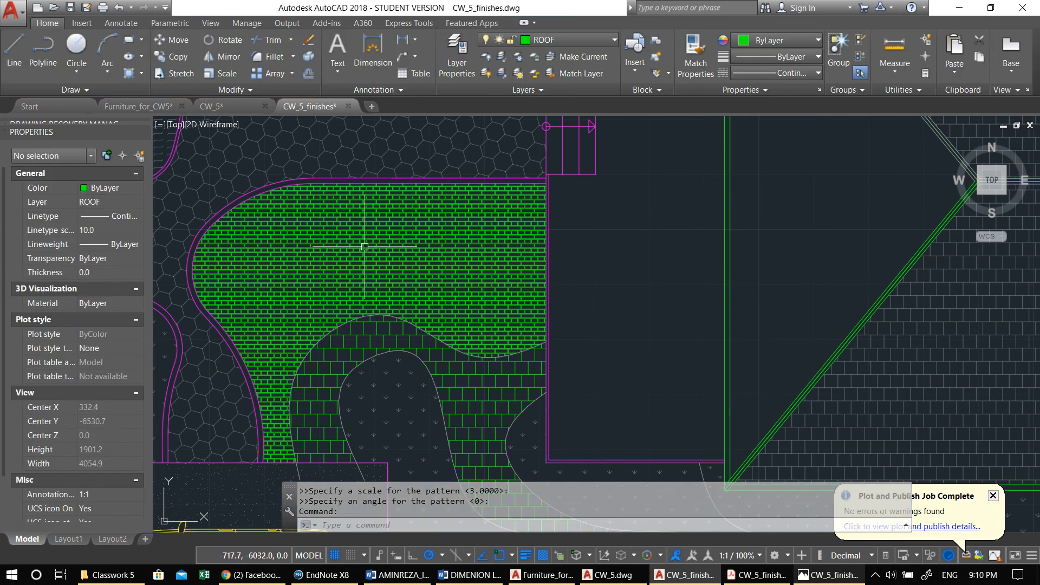
{"action": "scroll", "coordinate": [366, 246], "scroll_direction": "down", "scroll_amount": 3}
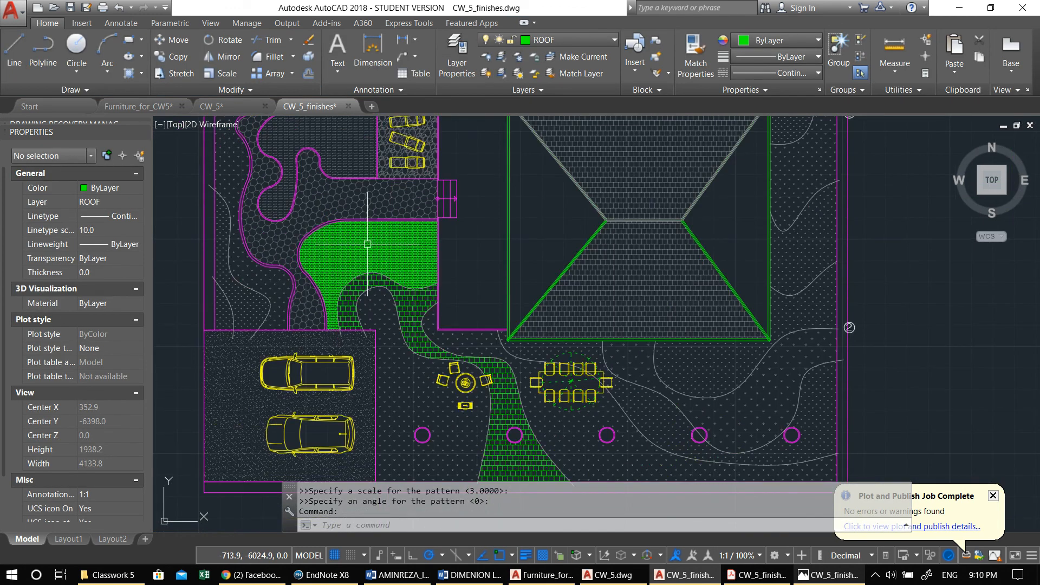
{"action": "scroll", "coordinate": [367, 243], "scroll_direction": "down", "scroll_amount": 2}
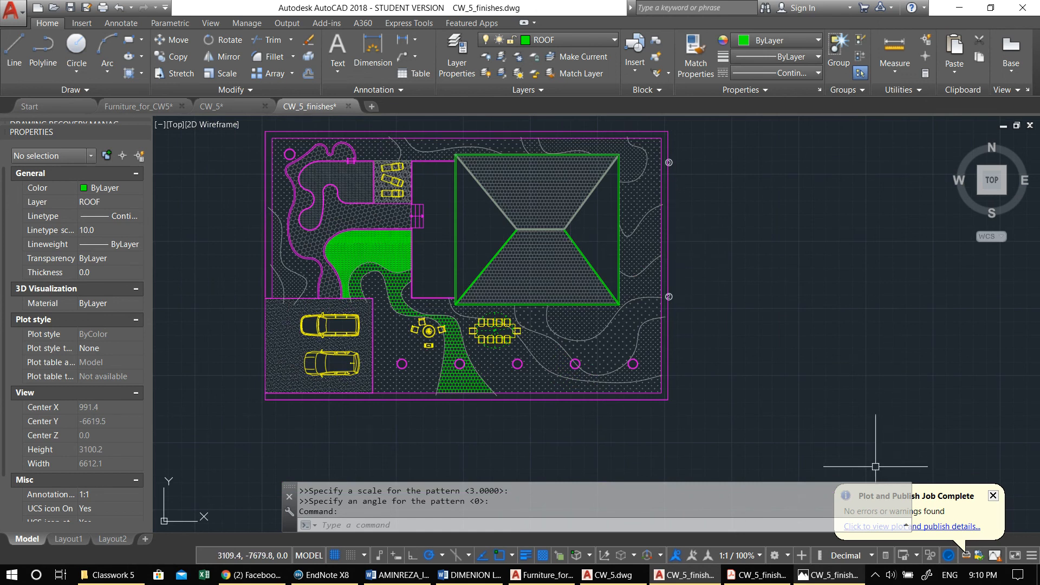
{"action": "scroll", "coordinate": [550, 311], "scroll_direction": "down", "scroll_amount": 4}
{"action": "middle_click_drag", "start_coordinate": [550, 311], "coordinate": [550, 354]}
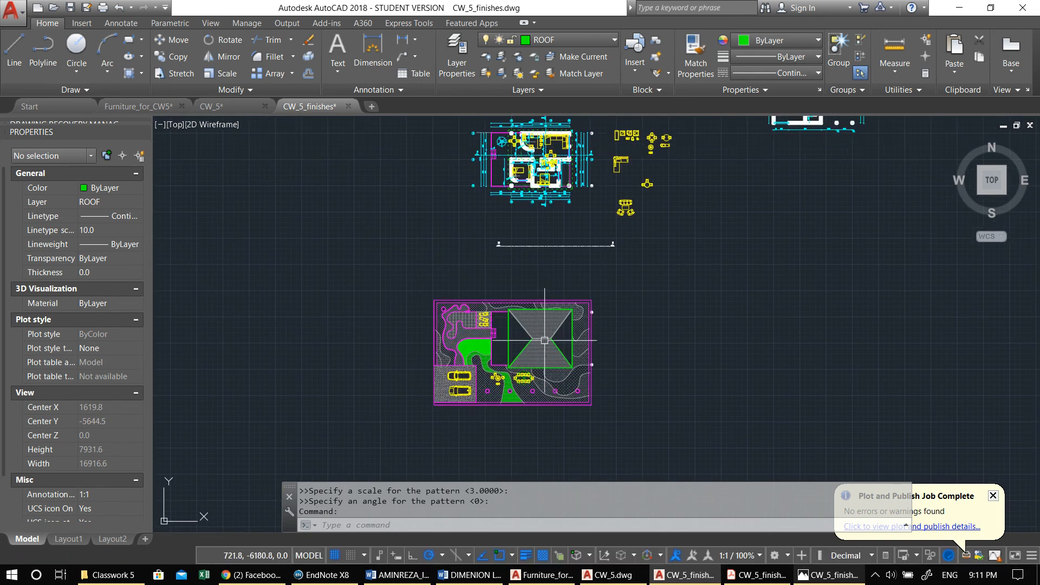
{"action": "left_click", "coordinate": [874, 575]}
{"action": "right_click", "coordinate": [862, 549]}
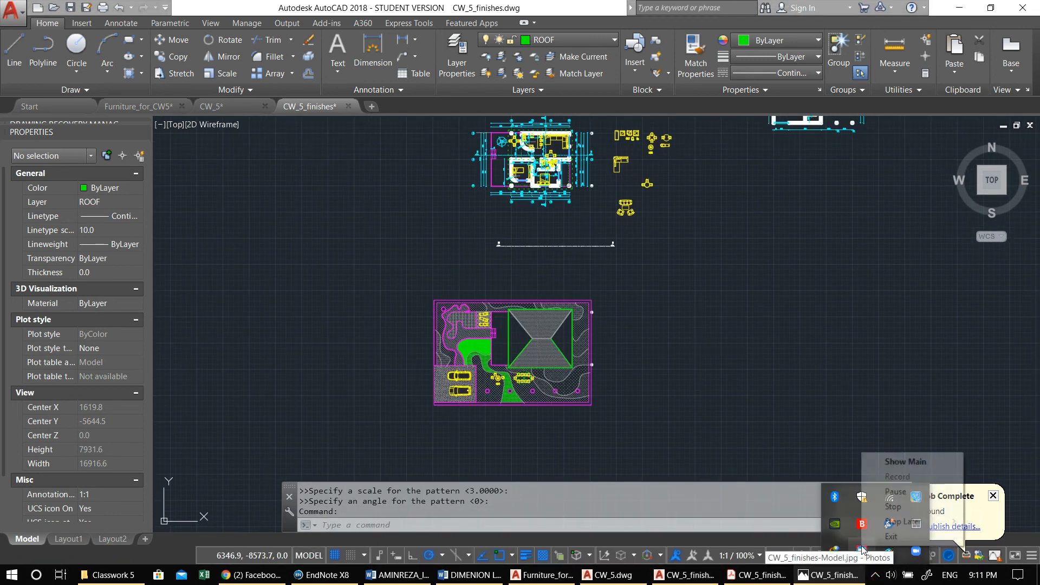